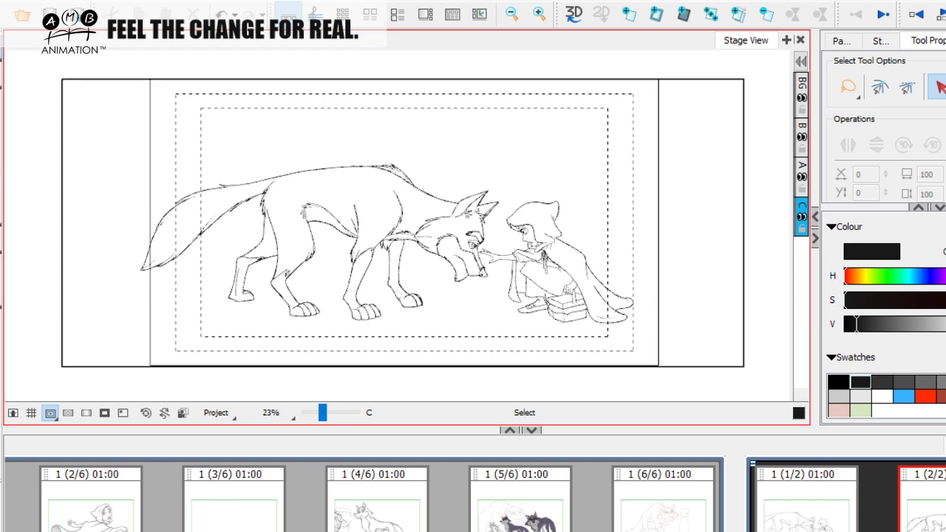
Open the Character Design panel (1/6) and examine the red-hooded girl from silhouette to coloured version
scroll(473, 492, left, 1)
scroll(473, 491, left, 1)
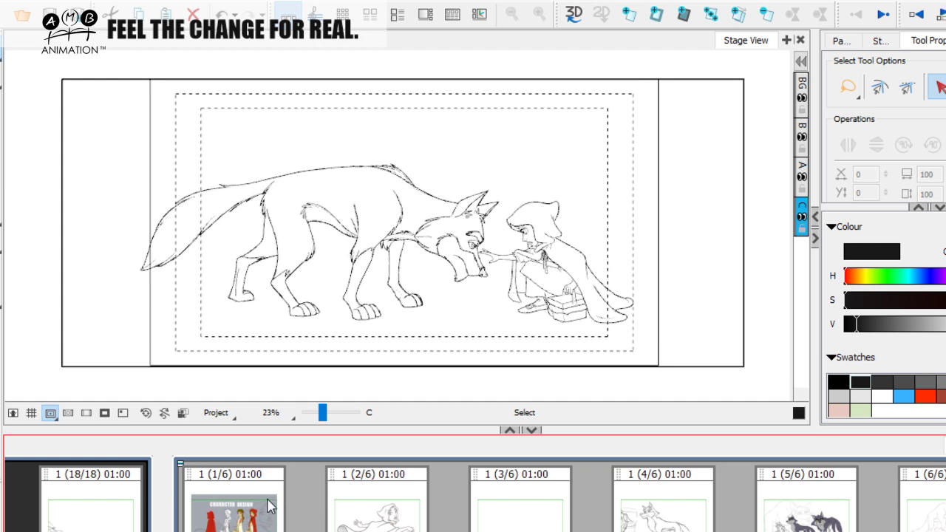
click(213, 488)
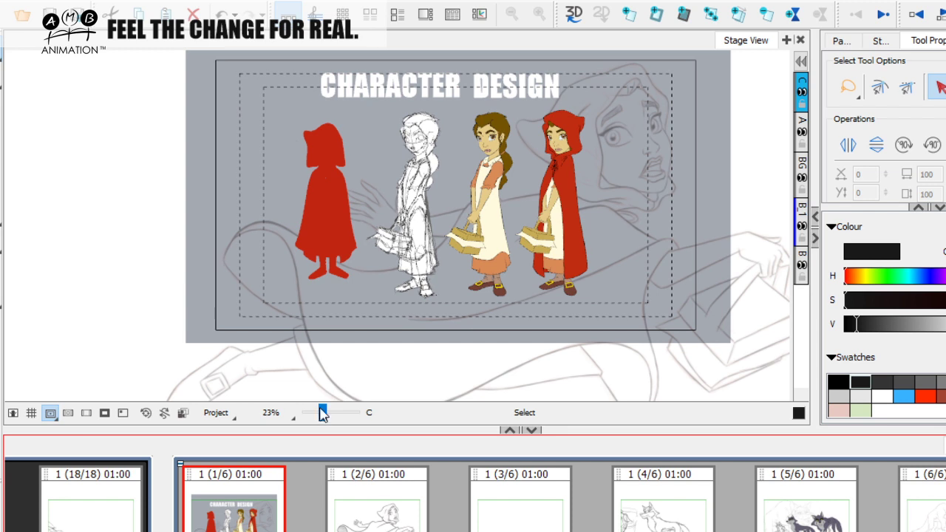
drag(322, 411, 319, 413)
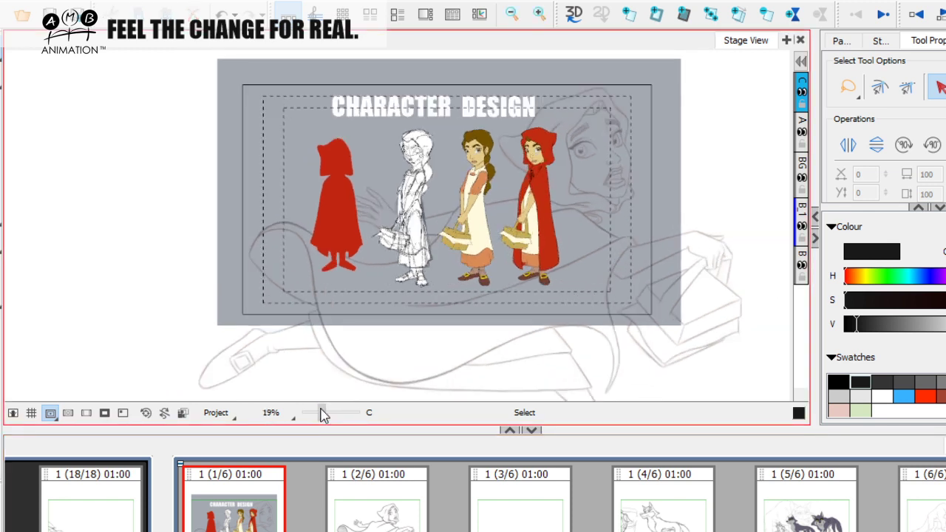
key(space)
drag(595, 318, 525, 337)
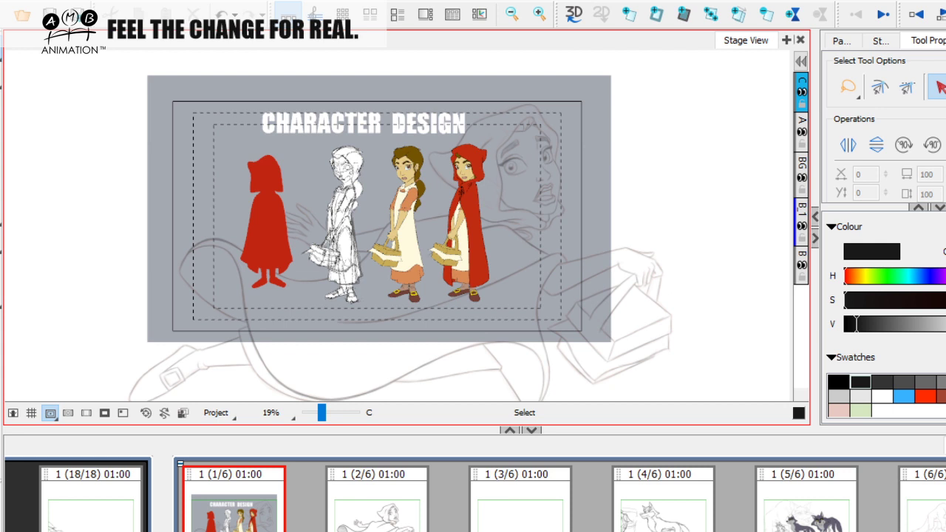
Review the running girl, the wolf poses and the wolf-meets-girl sketch in panels 2/6, 4/6, 5/6 and 6/6
click(365, 509)
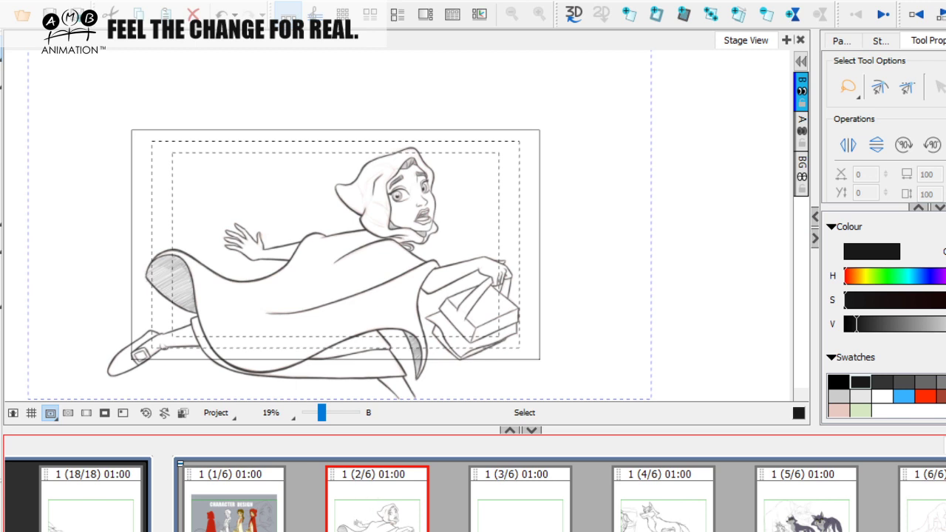
click(687, 526)
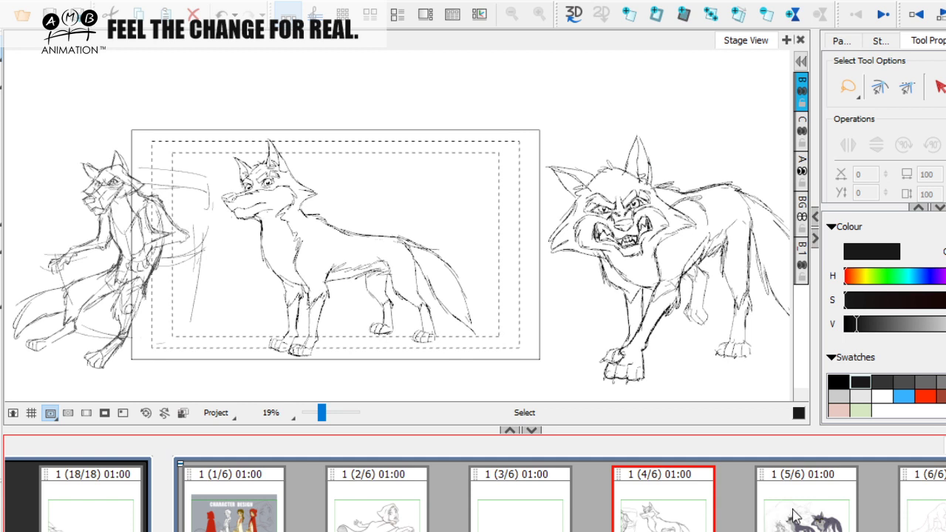
click(787, 519)
drag(320, 413, 319, 413)
click(918, 515)
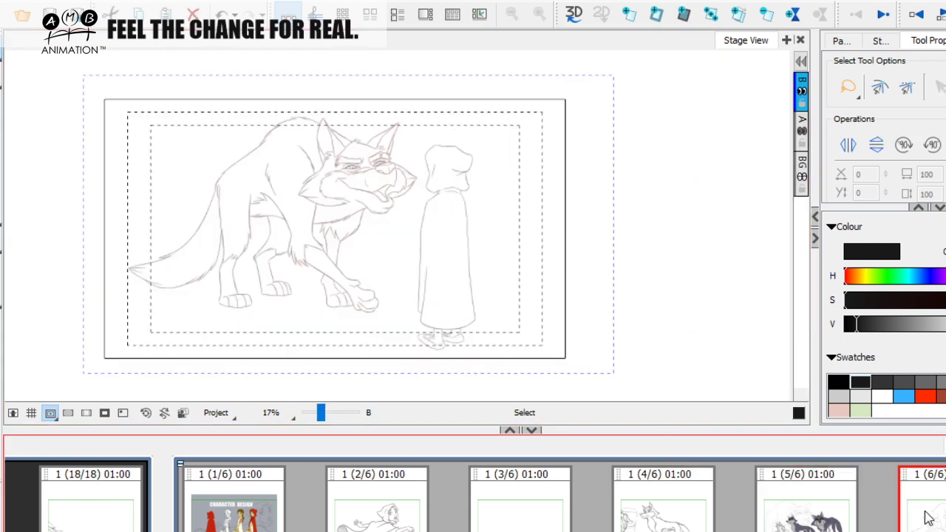
drag(319, 413, 324, 415)
scroll(473, 491, down, 2)
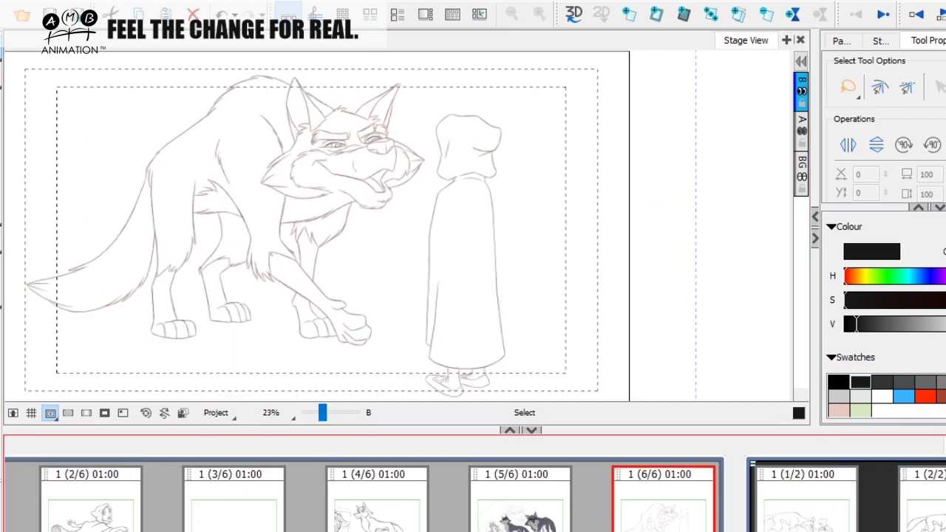
Compare the rough wolf-and-girl sketch in panel 1/2 with the cleaned line drawing in panel 2/2
click(820, 518)
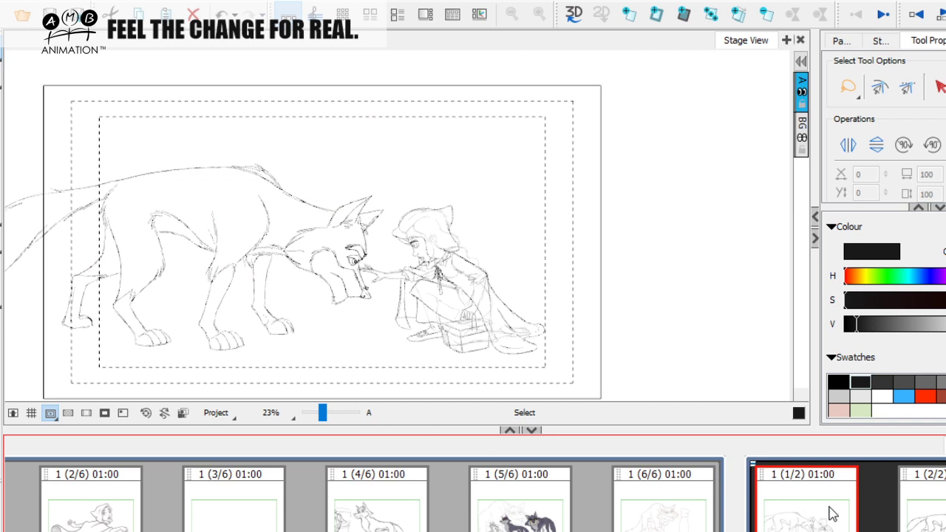
click(928, 519)
drag(322, 412, 320, 412)
click(796, 515)
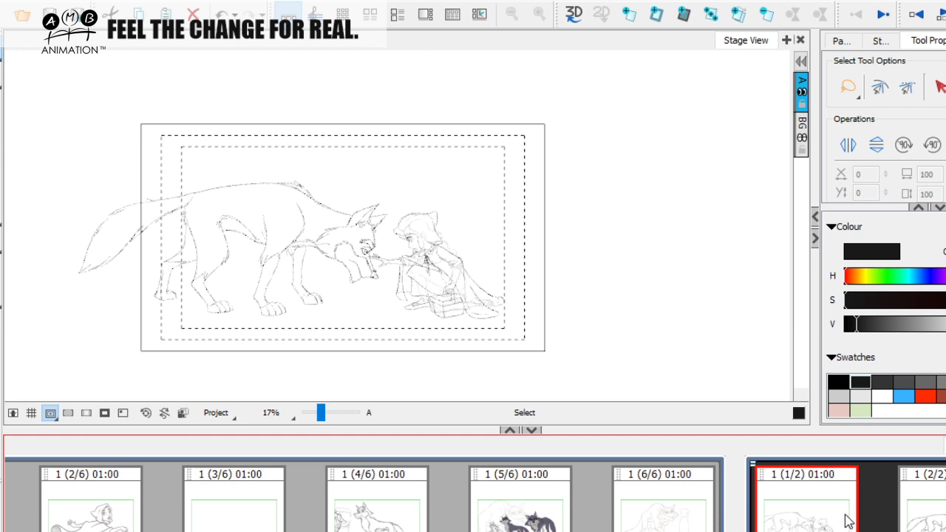
click(321, 416)
key(space)
drag(334, 370, 396, 365)
click(934, 516)
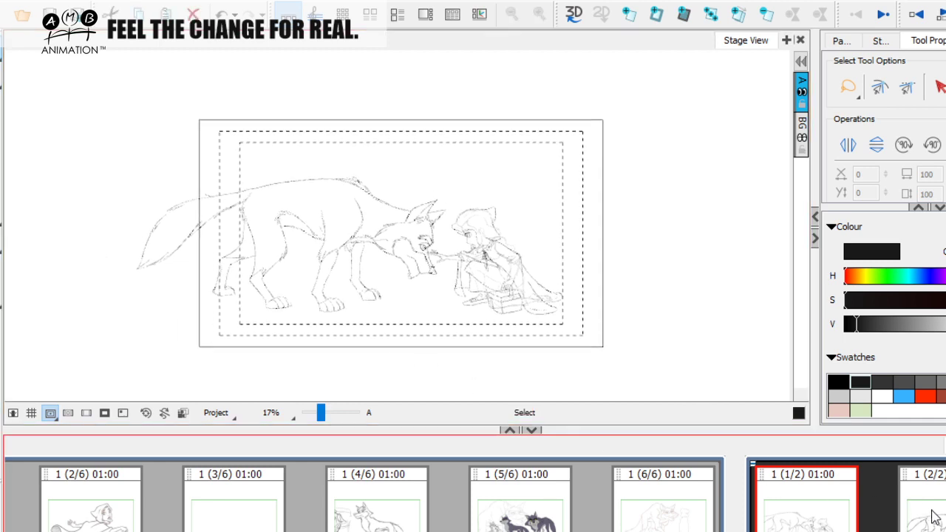
click(321, 413)
click(322, 410)
drag(323, 409, 321, 408)
click(323, 409)
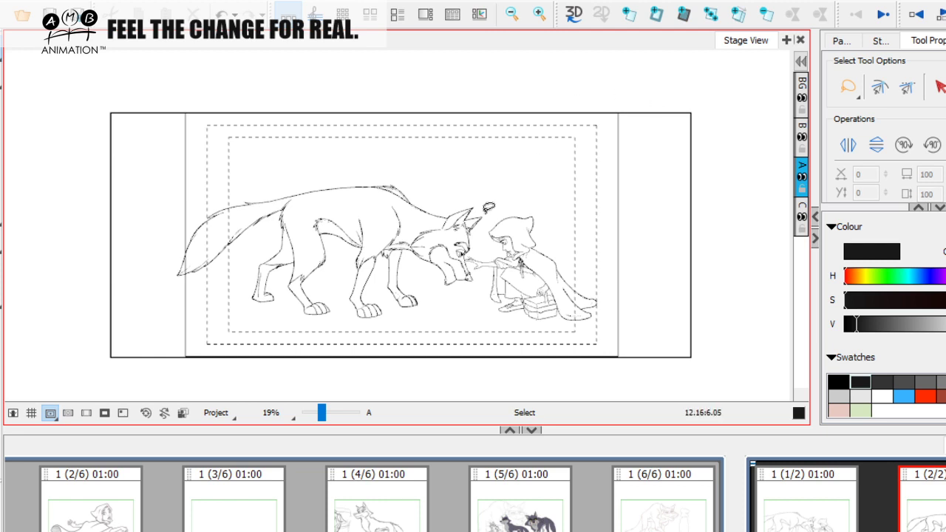
drag(326, 414, 326, 416)
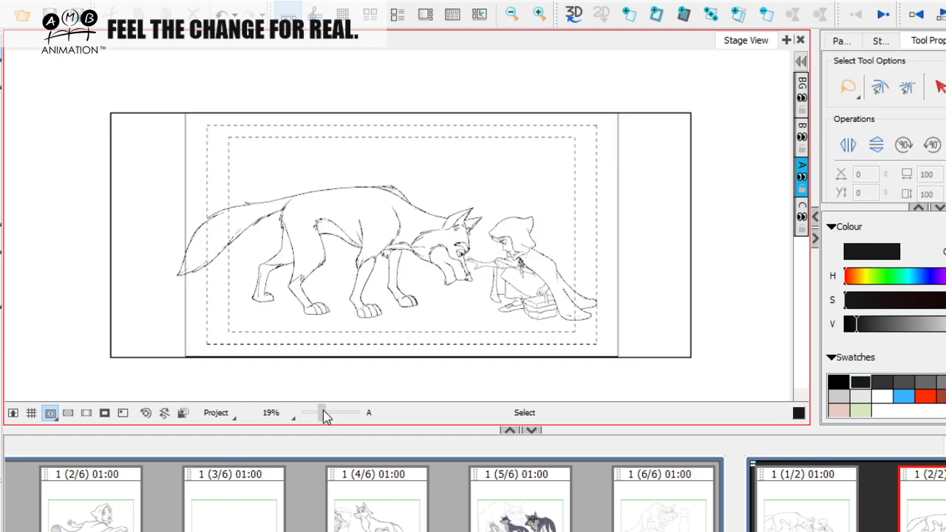
drag(326, 416, 322, 414)
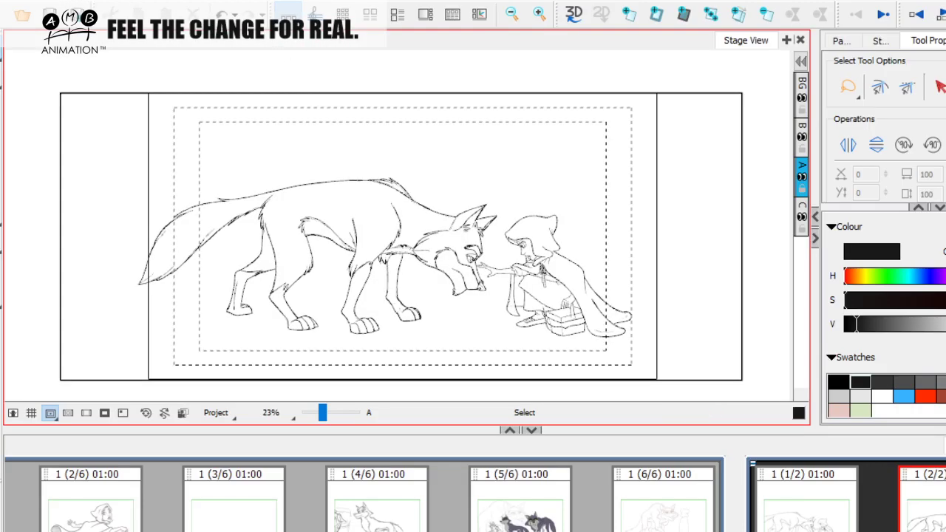
Activate the Brush tool and choose the brownish-red swatch as the drawing colour
key(alt+b)
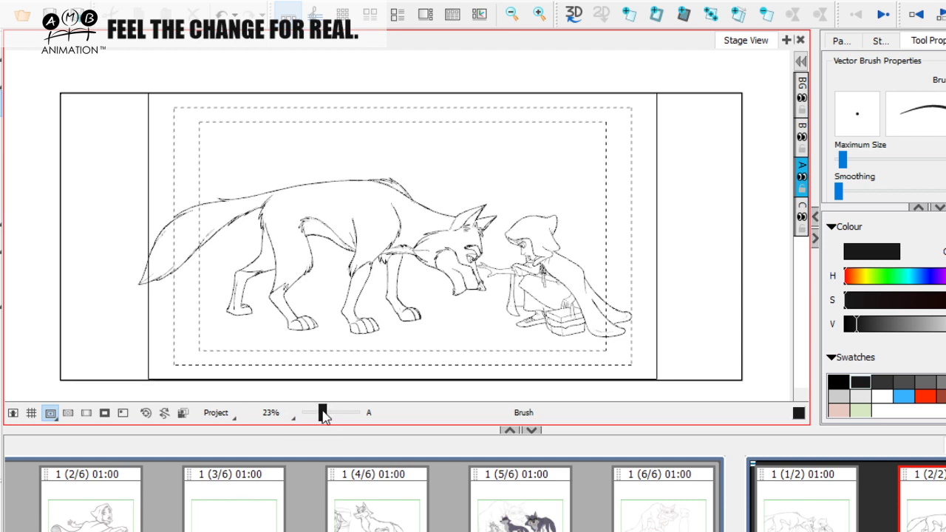
key(space)
drag(437, 339, 426, 328)
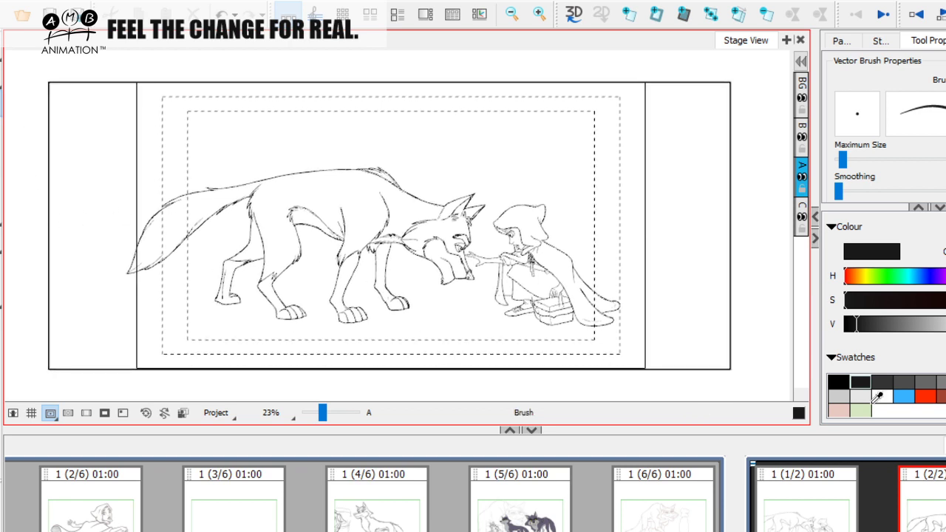
click(941, 397)
click(326, 414)
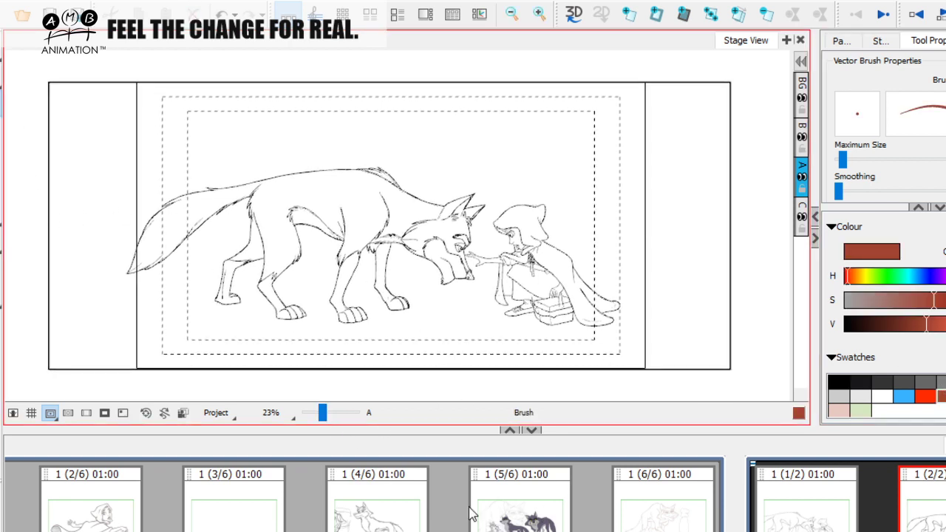
Examine the wolf line sketches in panel 4/6 and the coloured wolf designs in panel 5/6
drag(325, 415, 320, 416)
click(218, 513)
click(397, 505)
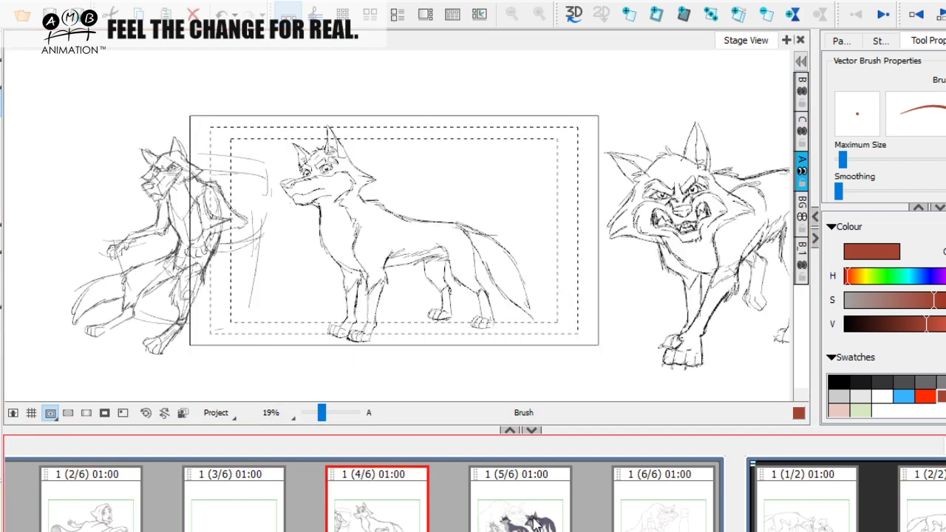
click(525, 506)
scroll(473, 499, left, 10)
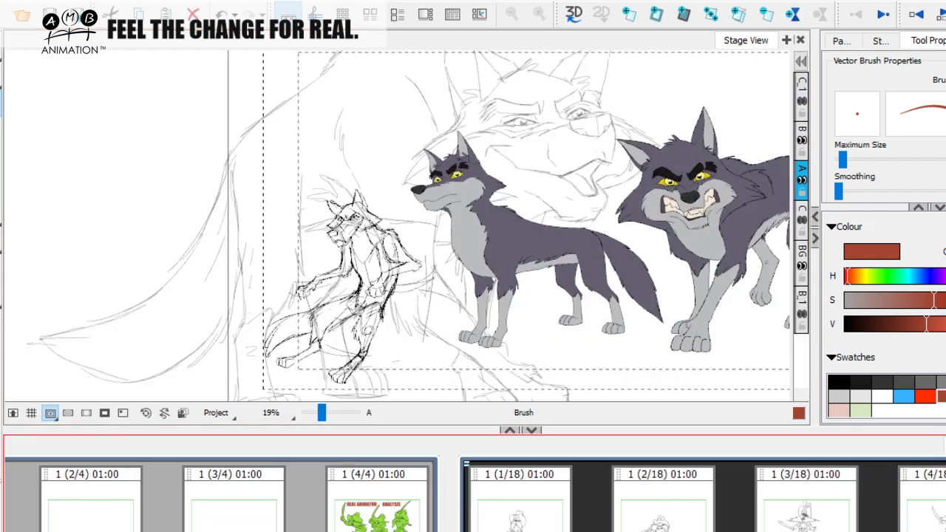
scroll(473, 495, down, 5)
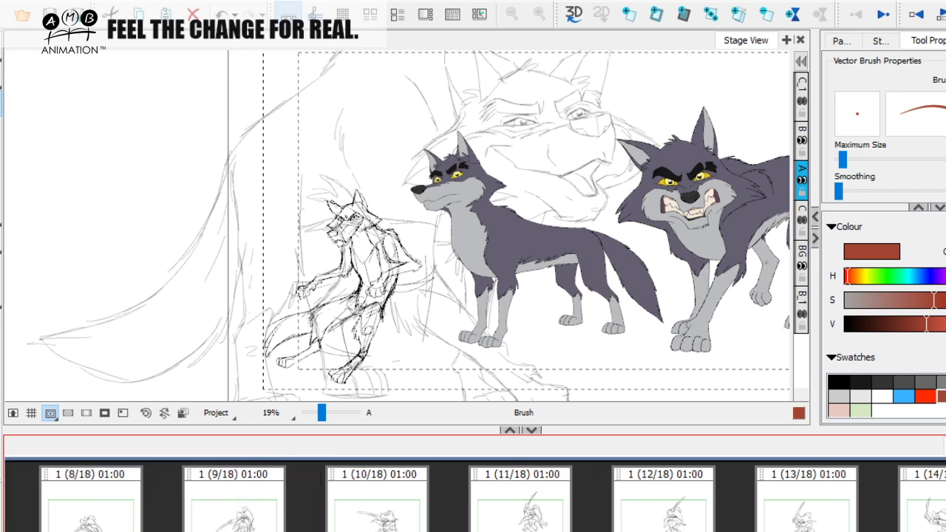
scroll(473, 495, up, 10)
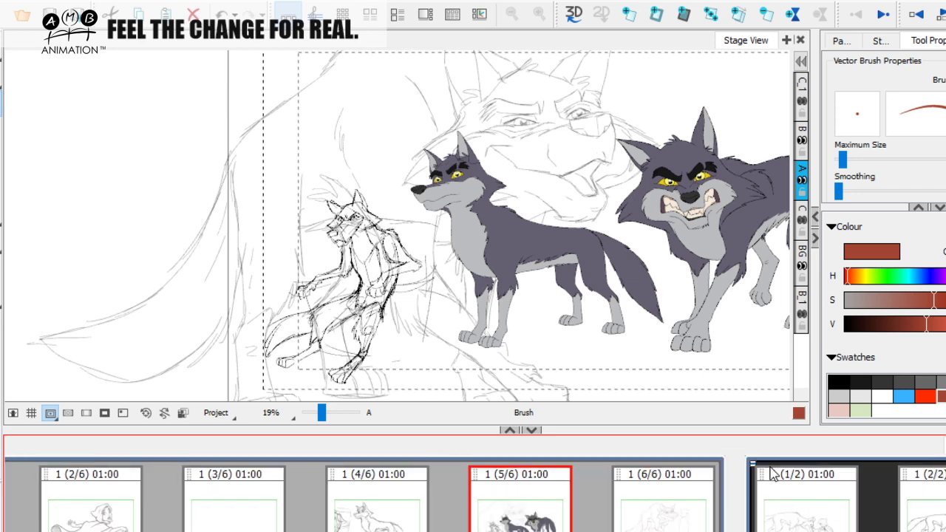
drag(321, 412, 317, 413)
key(space)
drag(494, 359, 453, 356)
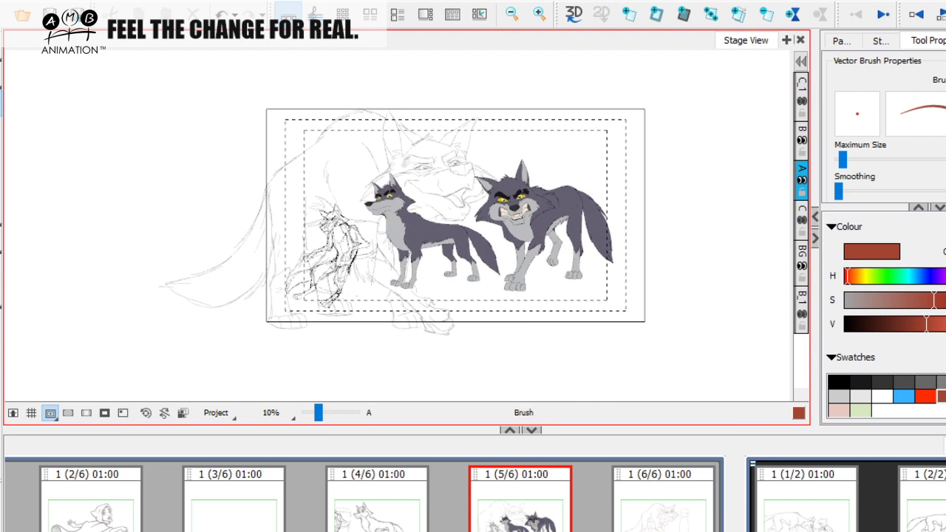
Return to panel 2/2 and show the whole wolf-and-girl scene with its wide outer frame
click(921, 503)
key(space)
drag(349, 343, 392, 348)
drag(321, 413, 323, 413)
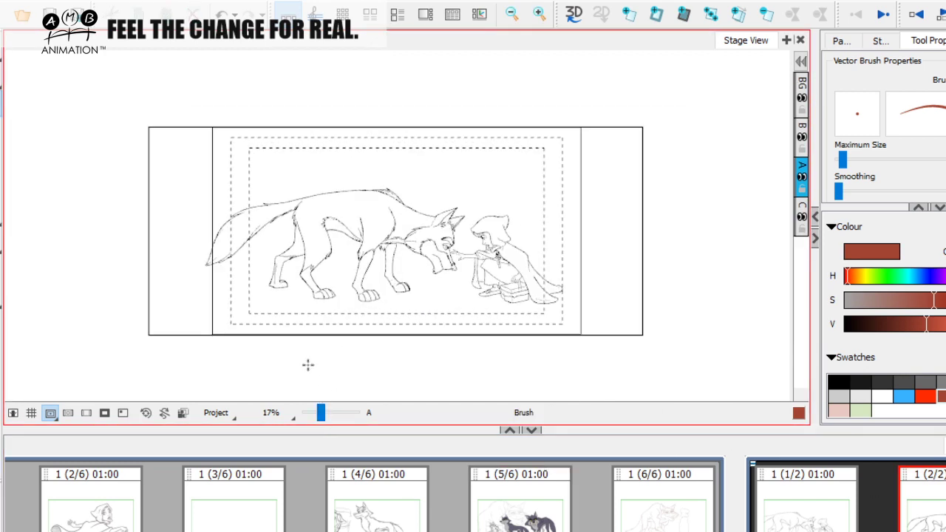
Try outlining the wide frame and marking over the wolf and girl with progressively thicker brownish-red strokes, undoing each stroke
mouse_move(145, 132)
mouse_down()
mouse_move(142, 205)
mouse_move(146, 121)
mouse_move(670, 127)
mouse_move(661, 134)
mouse_move(655, 343)
mouse_move(189, 327)
mouse_move(154, 164)
mouse_up()
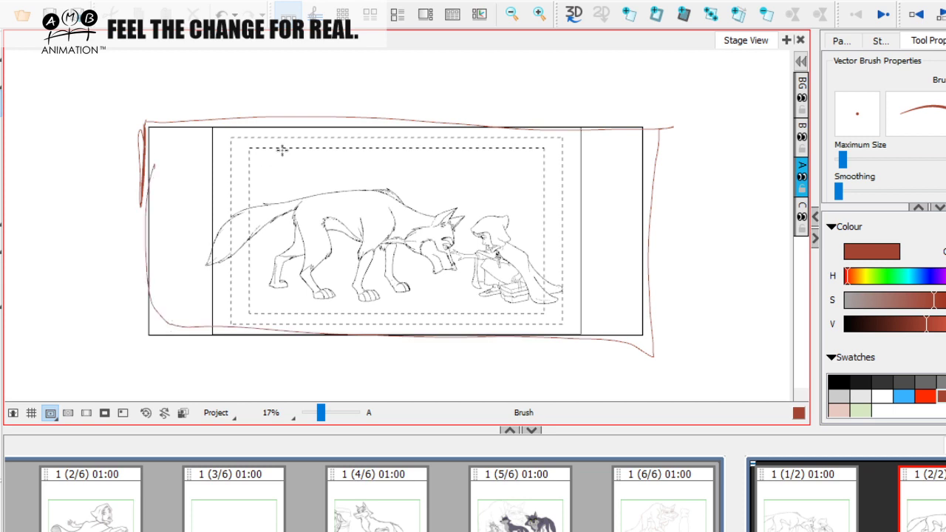
key(ctrl+z)
drag(842, 160, 859, 159)
mouse_move(147, 228)
mouse_down()
mouse_move(148, 119)
mouse_move(148, 338)
mouse_move(633, 328)
mouse_move(655, 115)
mouse_move(136, 131)
mouse_move(634, 122)
mouse_up()
key(ctrl+z)
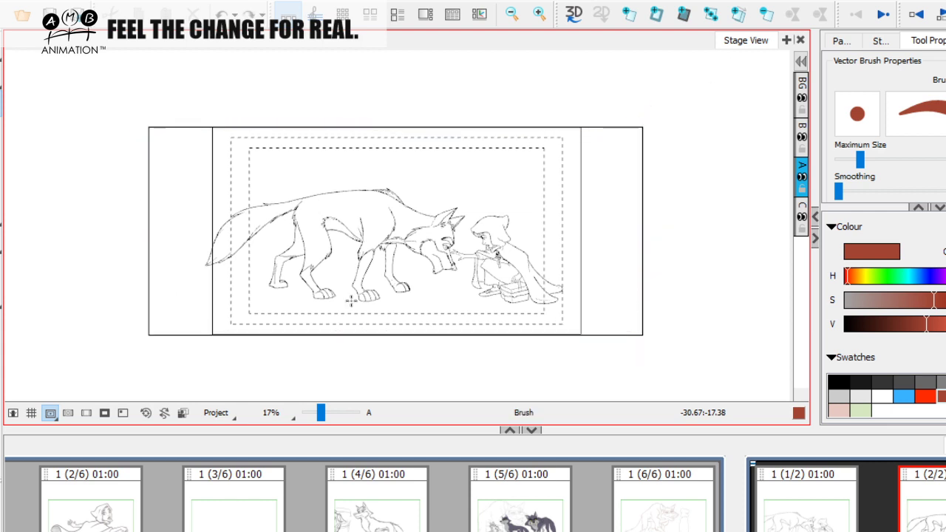
mouse_move(207, 246)
mouse_down()
mouse_move(412, 207)
mouse_move(443, 236)
mouse_move(492, 229)
mouse_move(535, 271)
mouse_move(484, 280)
mouse_move(539, 288)
mouse_up()
key(ctrl+z)
drag(860, 159, 863, 160)
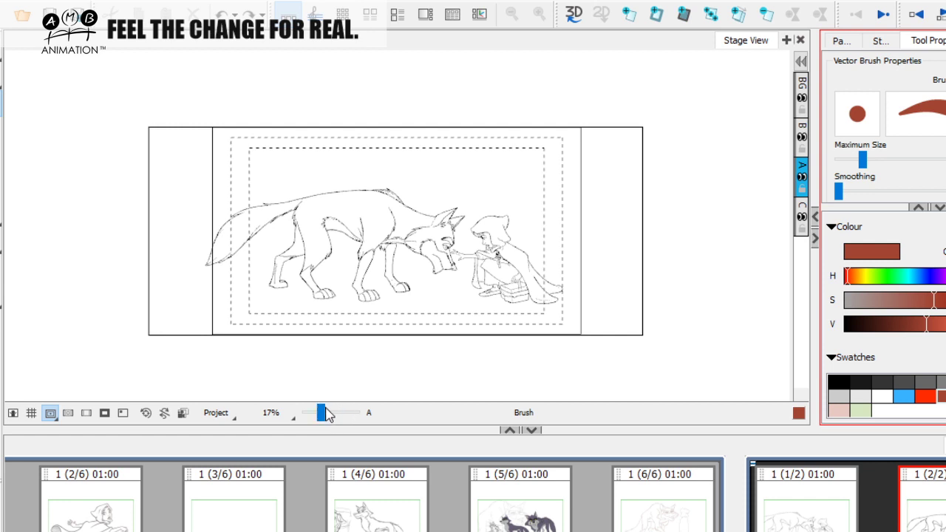
Compare the wolf-and-girl compositions in panels 6/6, 1/2 and 2/2, finishing on panel 2/2
mouse_move(321, 417)
mouse_down()
mouse_move(328, 413)
mouse_move(321, 418)
mouse_up()
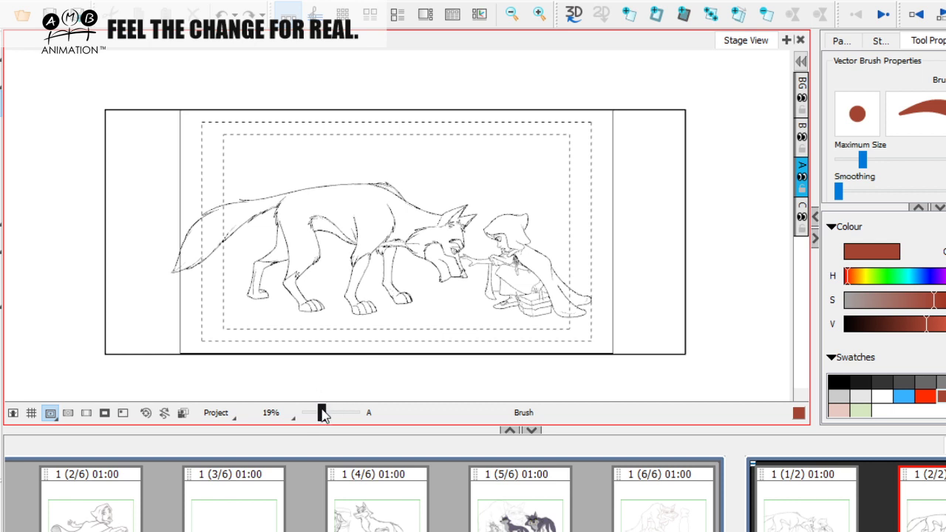
drag(322, 417, 326, 418)
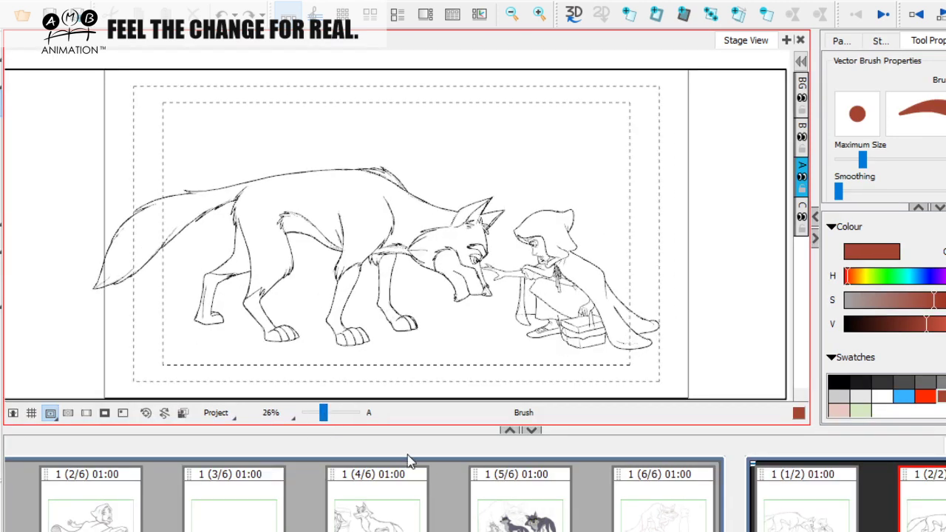
click(678, 526)
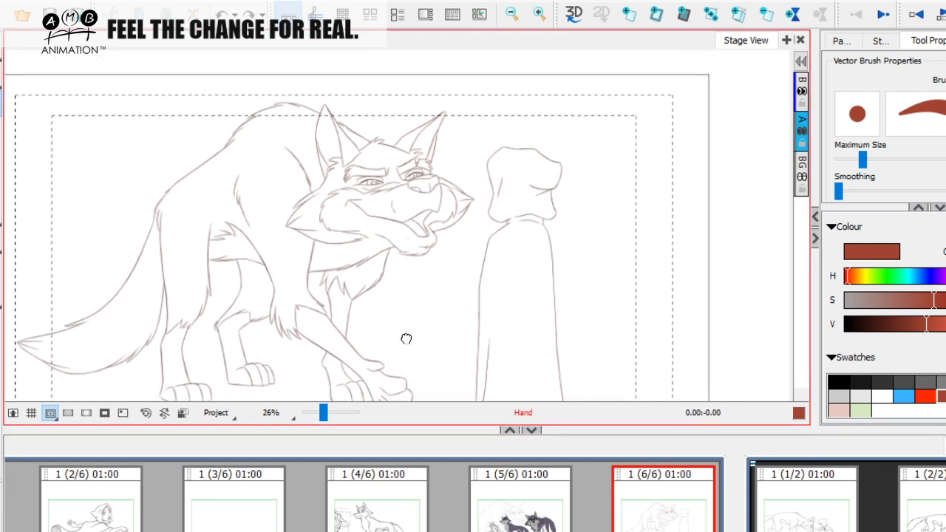
click(932, 522)
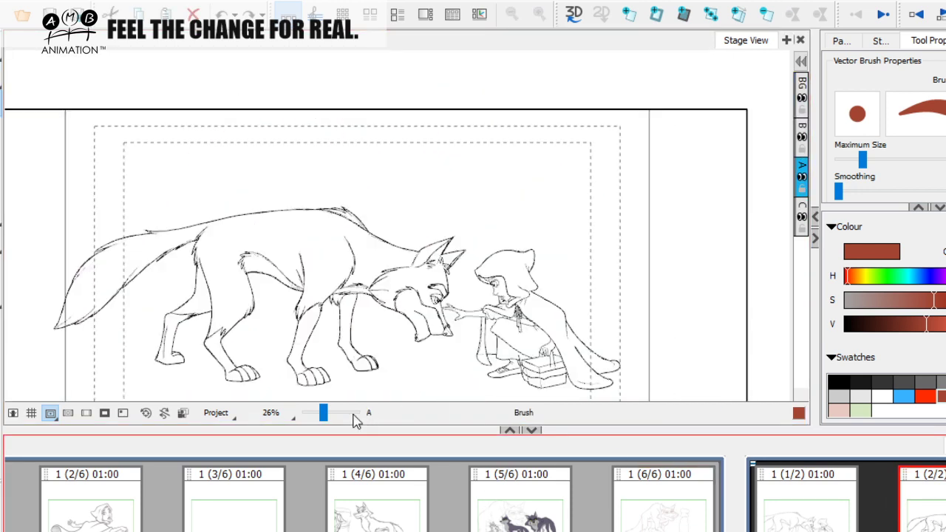
drag(322, 412, 321, 412)
click(621, 521)
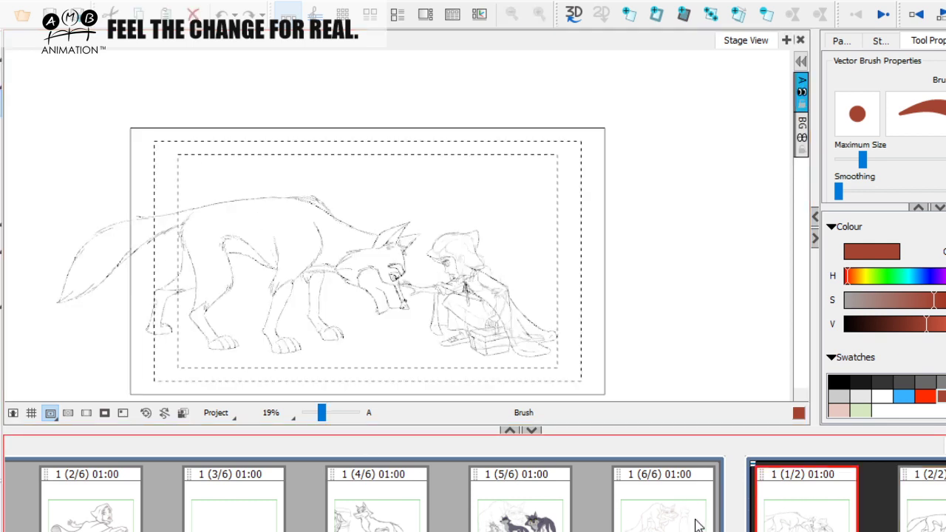
click(908, 509)
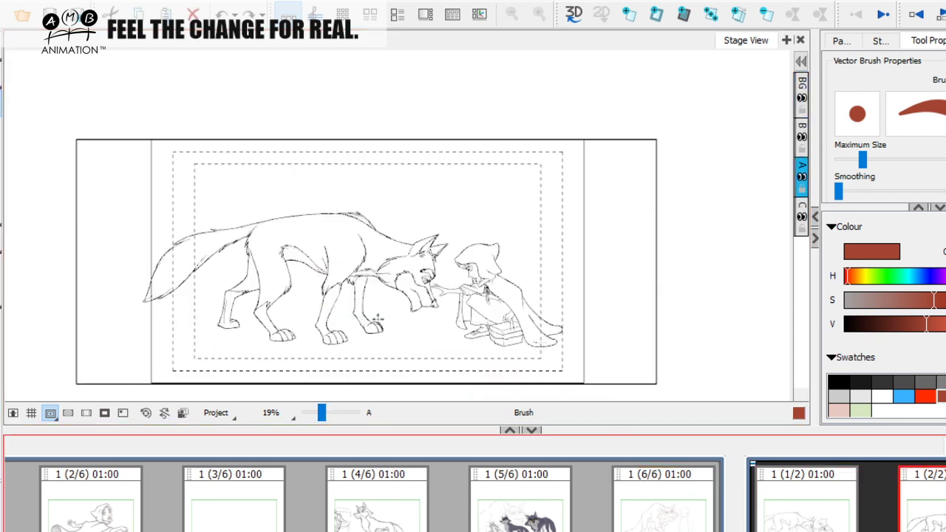
Try a brush stroke across the wolf toward the girl, undo it, and reduce the maximum brush size
drag(320, 411, 323, 416)
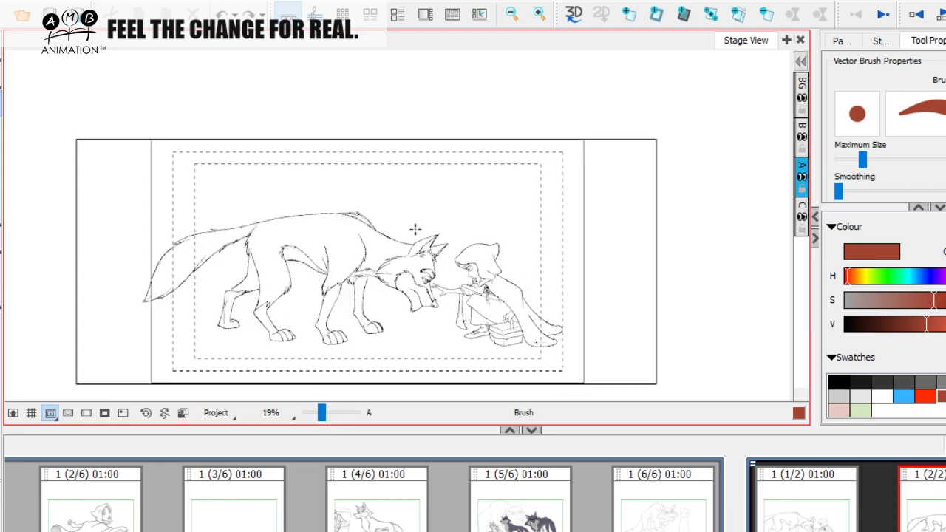
drag(88, 274, 527, 274)
key(ctrl+z)
drag(861, 159, 854, 160)
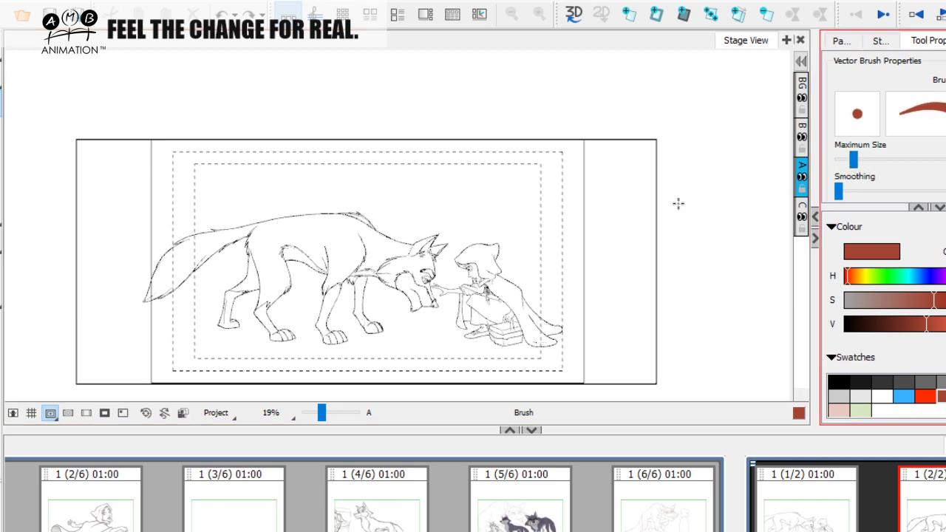
drag(566, 250, 588, 235)
key(space)
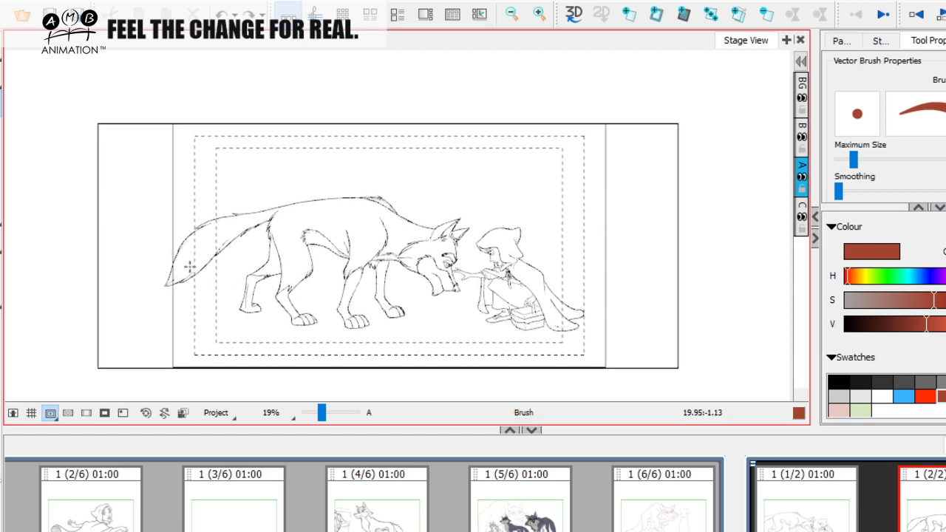
Sketch a brownish-red line rising from the wolf's tail past the frame's upper-right area, with ground strokes across the legs and basket
mouse_move(177, 282)
mouse_down()
mouse_move(337, 255)
mouse_move(408, 208)
mouse_move(559, 178)
mouse_up()
mouse_move(608, 98)
mouse_down()
mouse_move(566, 147)
mouse_move(558, 181)
mouse_move(585, 140)
mouse_move(573, 162)
mouse_move(415, 201)
mouse_move(150, 291)
mouse_move(356, 289)
mouse_move(357, 301)
mouse_move(458, 277)
mouse_up()
drag(397, 301, 514, 296)
drag(437, 300, 526, 284)
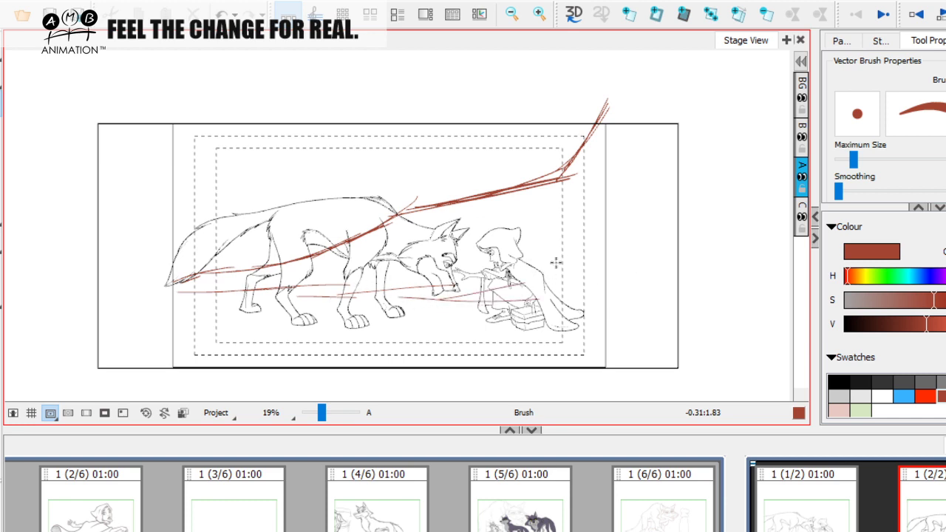
Sketch horizontal ground lines and a large rounded form beyond the girl, extending past the frame's right edge
drag(578, 263, 677, 267)
mouse_move(605, 253)
mouse_down()
mouse_move(689, 256)
mouse_move(586, 254)
mouse_move(455, 304)
mouse_move(640, 298)
mouse_up()
drag(580, 297, 672, 303)
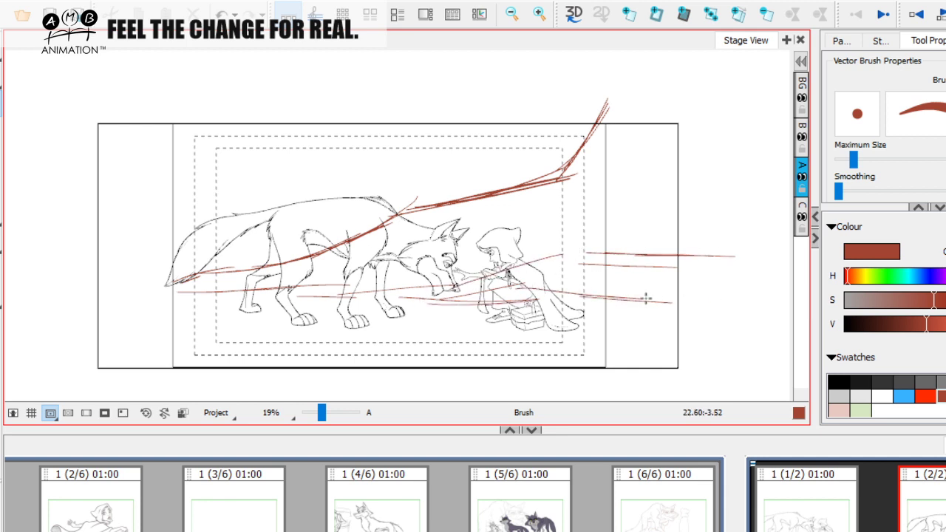
drag(661, 207, 653, 217)
drag(673, 174, 595, 189)
mouse_move(584, 208)
mouse_down()
mouse_move(586, 249)
mouse_move(637, 189)
mouse_move(731, 241)
mouse_up()
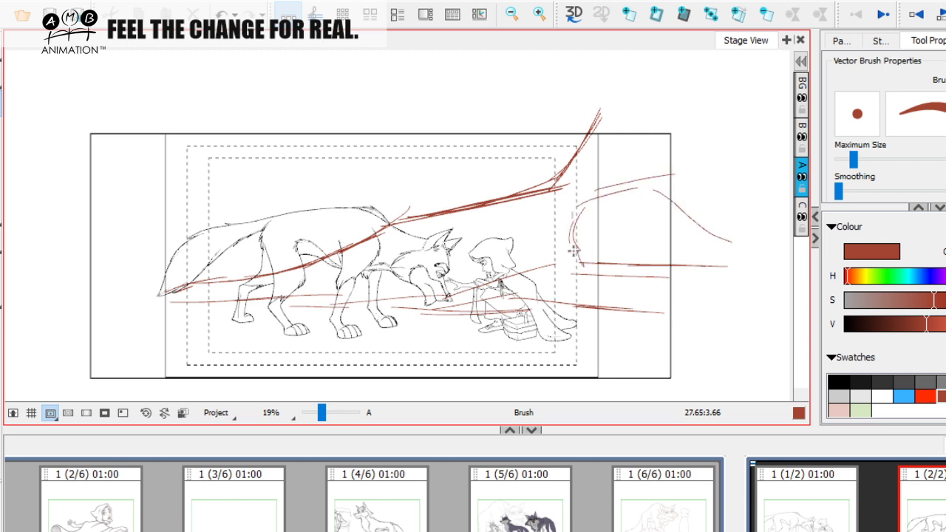
drag(580, 266, 734, 267)
Add diagonal contour strokes between the rounded form and the wolf's legs, and reinforce the rising line from the tail
mouse_move(639, 149)
mouse_down()
mouse_move(359, 300)
mouse_move(299, 299)
mouse_up()
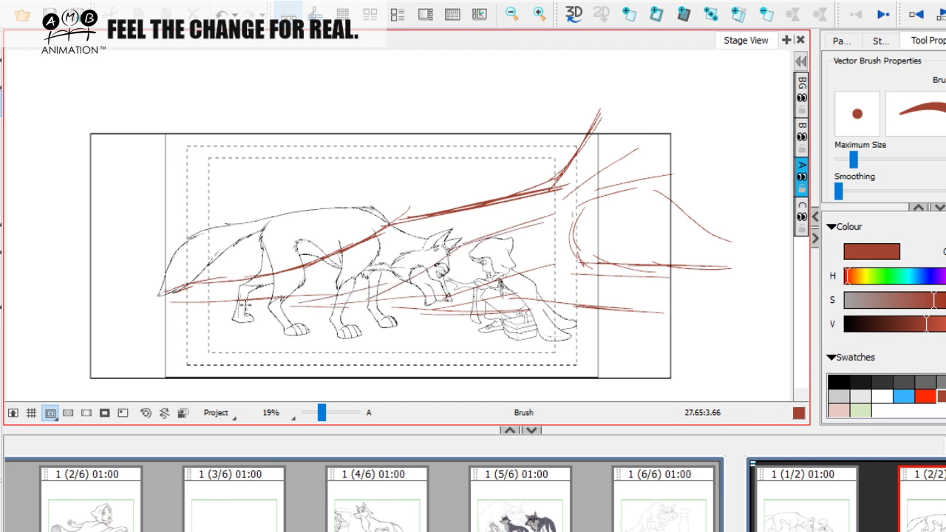
mouse_move(174, 291)
mouse_down()
mouse_move(337, 287)
mouse_move(395, 243)
mouse_up()
drag(452, 232, 518, 219)
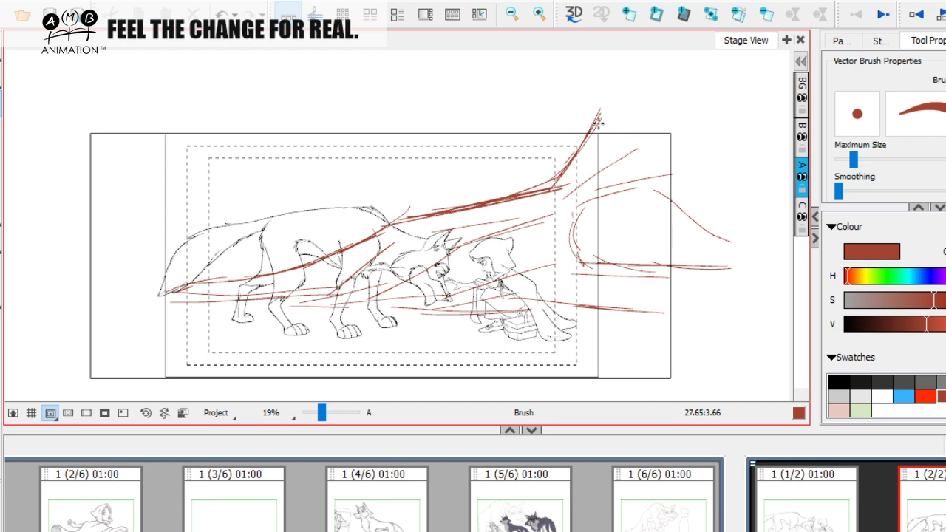
drag(556, 185, 608, 95)
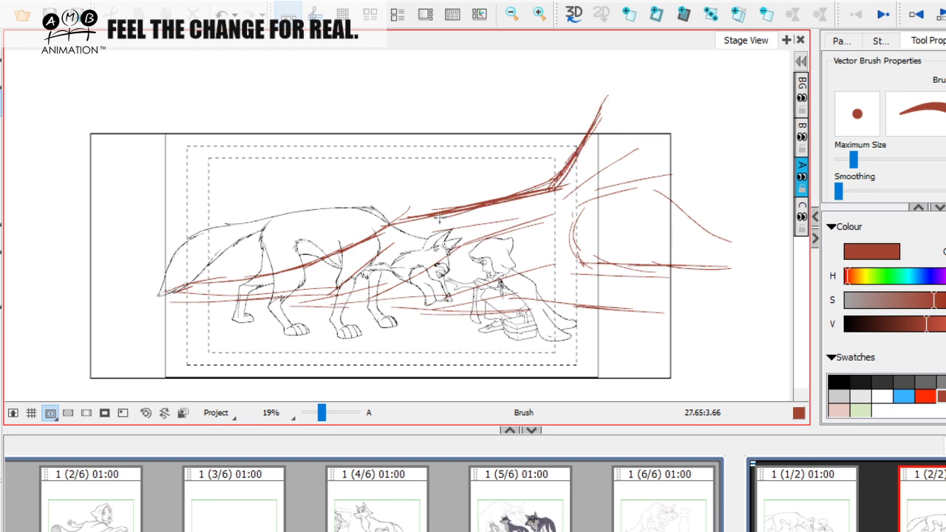
drag(317, 261, 198, 289)
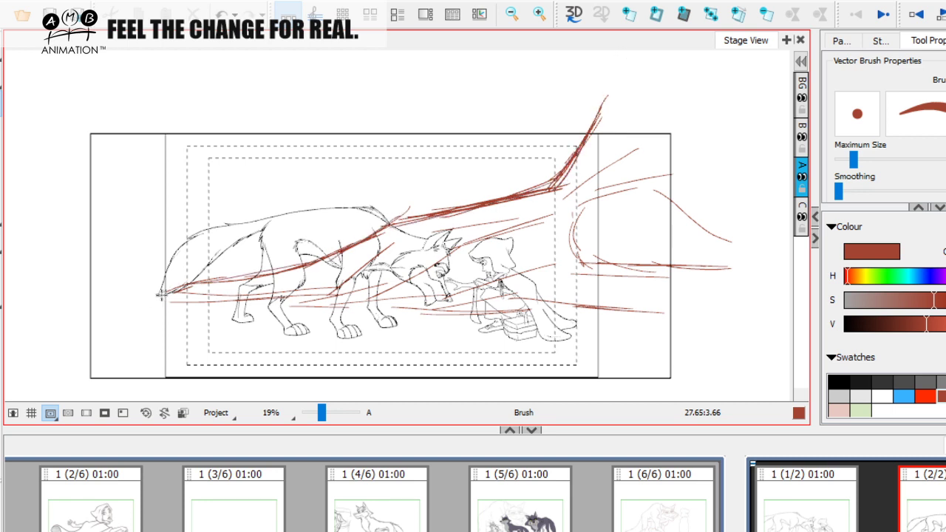
mouse_move(502, 231)
mouse_down()
mouse_move(556, 218)
mouse_move(577, 196)
mouse_up()
mouse_move(651, 161)
mouse_down()
mouse_move(594, 196)
mouse_move(605, 190)
mouse_up()
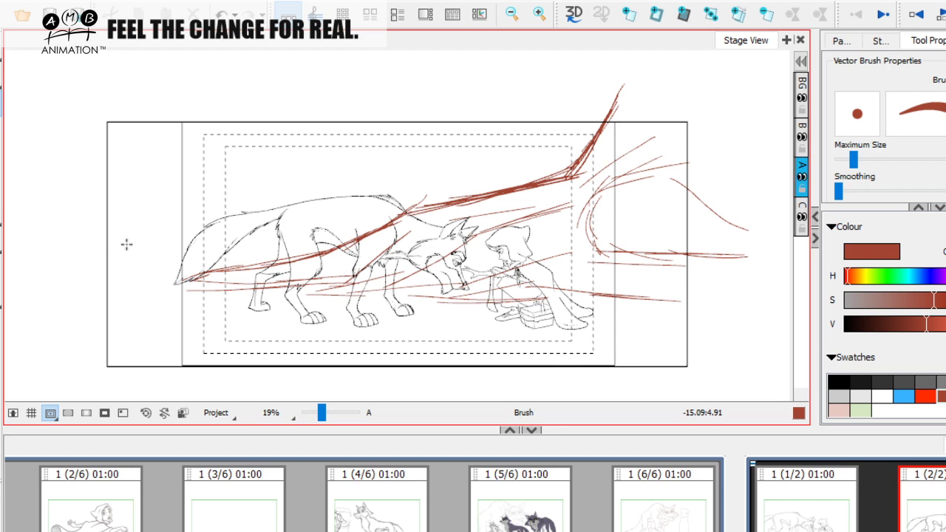
Sketch long vertical tree-trunk lines above the wolf's back and above its tail, extending beyond the top of the frame
mouse_move(341, 54)
mouse_down()
mouse_move(337, 137)
mouse_move(348, 114)
mouse_move(329, 242)
mouse_up()
drag(361, 68, 348, 227)
drag(359, 95, 351, 206)
drag(404, 247, 401, 258)
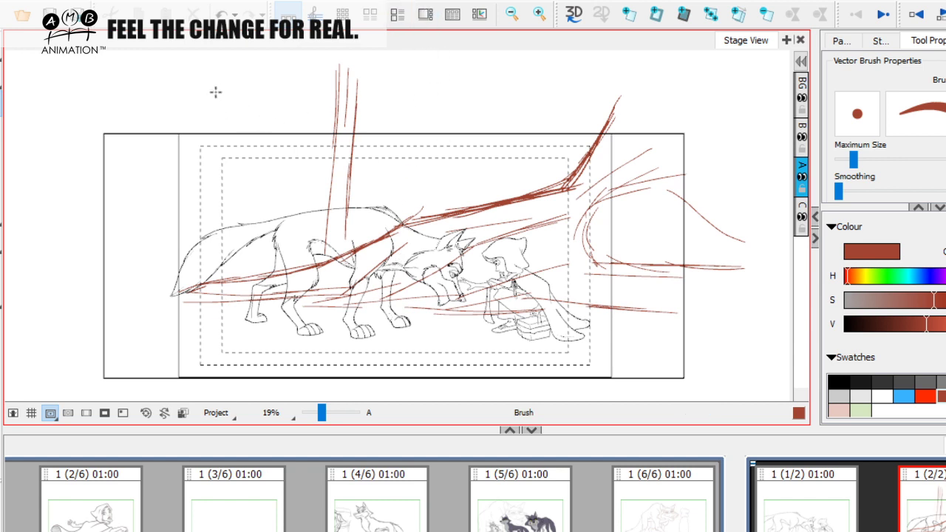
drag(289, 140, 323, 133)
drag(230, 92, 220, 217)
mouse_move(222, 75)
mouse_down()
mouse_move(208, 244)
mouse_move(239, 227)
mouse_up()
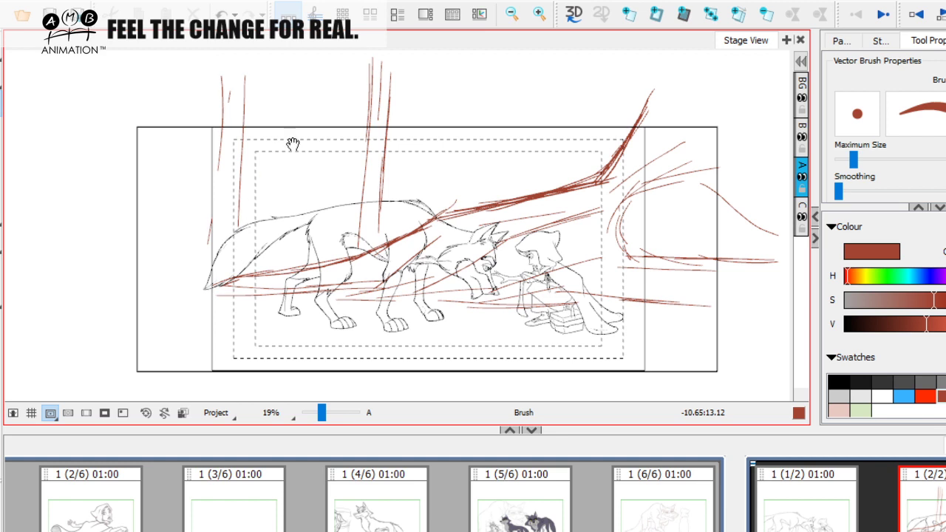
mouse_move(265, 74)
mouse_down()
mouse_move(253, 250)
mouse_move(231, 238)
mouse_up()
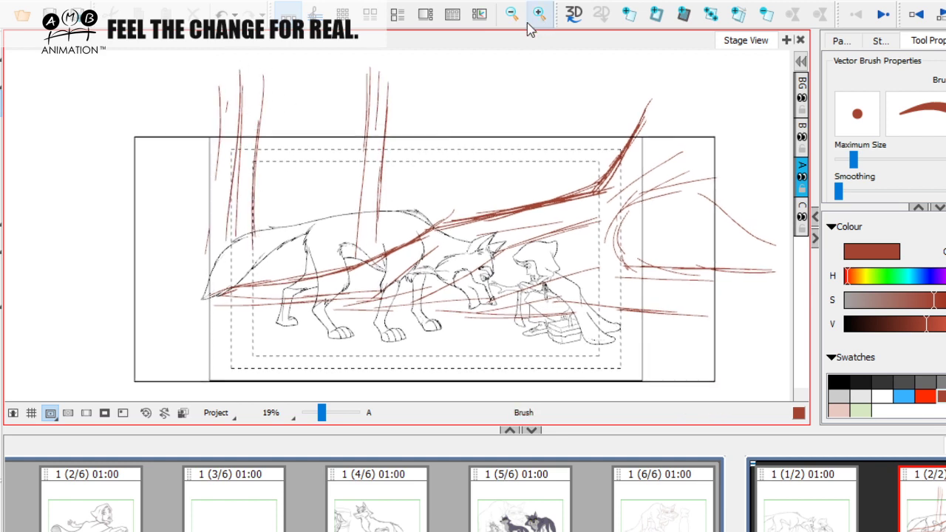
Add vertical trunk lines above the wolf's head and the girl, plus a curved stroke above the wolf's hindquarters
drag(499, 68, 507, 222)
drag(501, 86, 484, 209)
mouse_move(594, 67)
mouse_down()
mouse_move(584, 122)
mouse_move(563, 157)
mouse_up()
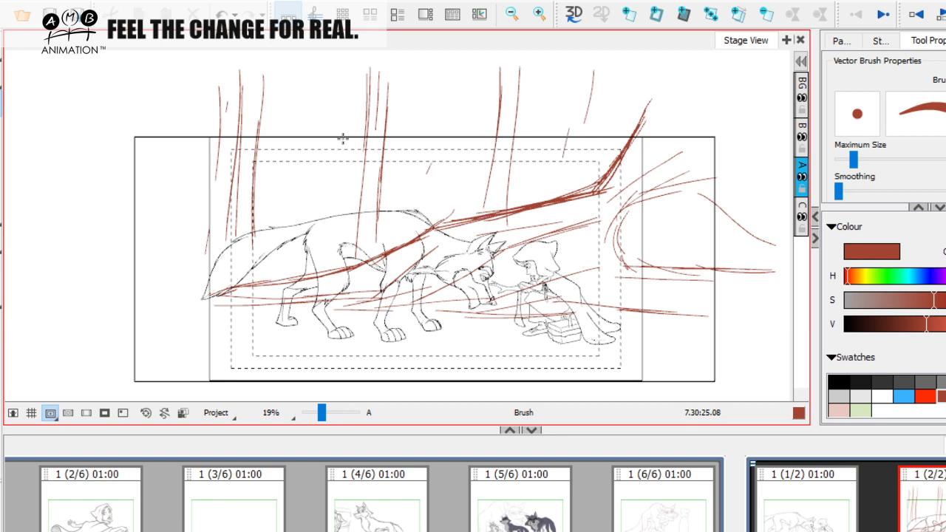
drag(252, 160, 286, 207)
drag(617, 257, 614, 256)
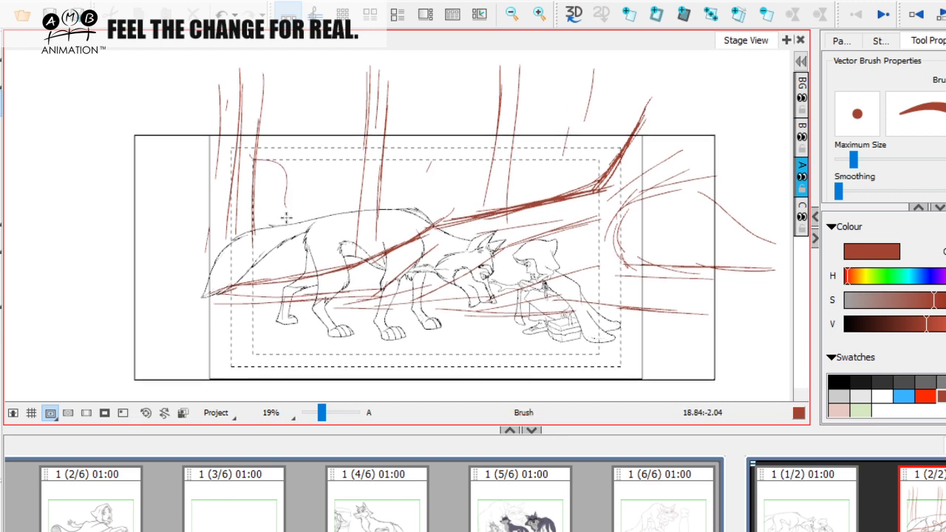
Sketch an upright stroke beside the wolf's tail and extend the ground lines beyond the tail and behind the girl
drag(199, 207, 193, 291)
drag(261, 340, 258, 310)
drag(152, 304, 227, 274)
drag(187, 302, 384, 294)
key(space)
drag(563, 284, 740, 290)
Zoom out to 15% and sketch perspective ground lines fanning from the wolf's hind legs past the frame's lower-left corner
click(317, 413)
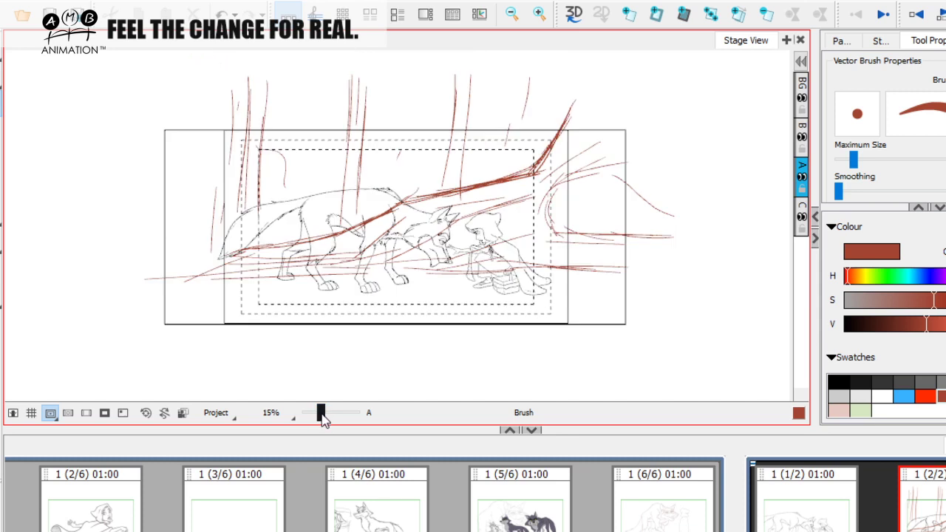
drag(252, 272, 84, 275)
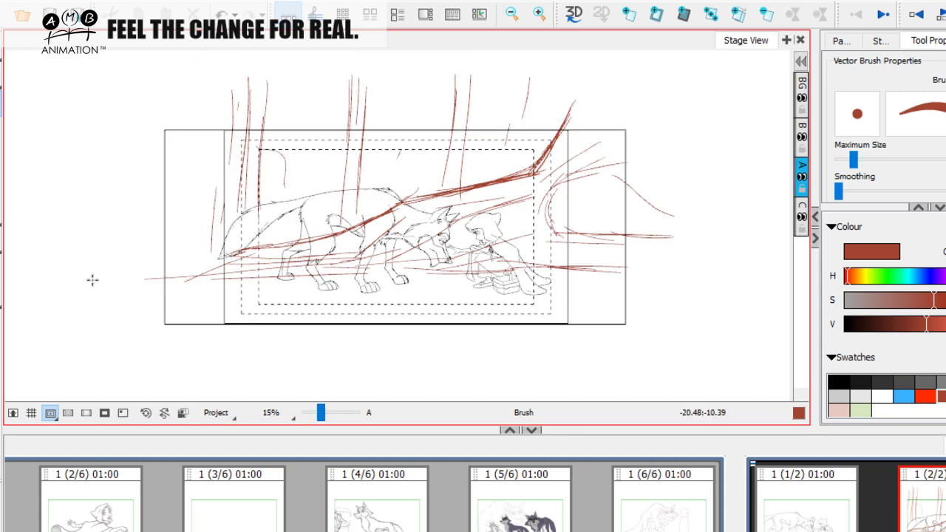
drag(233, 268, 23, 322)
drag(251, 285, 85, 329)
drag(313, 278, 160, 342)
drag(322, 290, 249, 337)
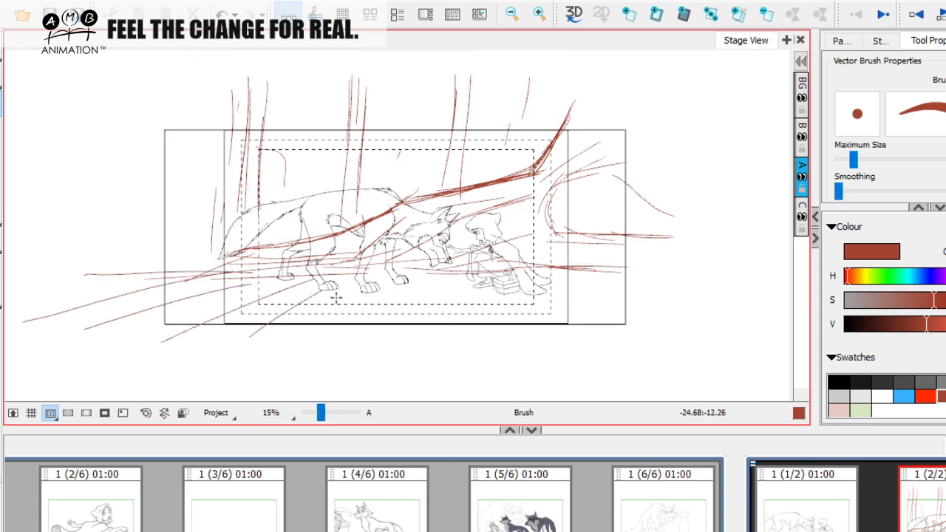
Continue the fan of perspective ground lines along the frame's bottom edge and out past its lower-right corner
drag(362, 357, 377, 323)
drag(433, 302, 419, 358)
drag(482, 289, 507, 351)
drag(525, 296, 556, 337)
drag(561, 288, 622, 336)
mouse_move(602, 287)
mouse_down()
mouse_move(710, 330)
mouse_move(789, 319)
mouse_up()
Sketch long horizontal ground lines across the foreground beneath the wolf and girl and beyond the frame's right edge
drag(121, 294, 492, 285)
drag(192, 313, 574, 307)
drag(102, 341, 634, 330)
drag(159, 355, 460, 354)
drag(162, 297, 380, 296)
drag(719, 301, 616, 297)
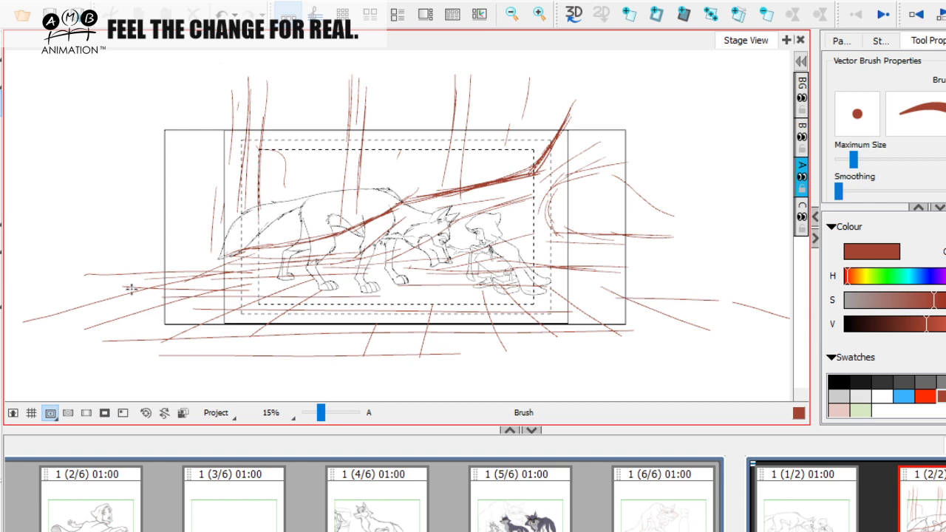
Add a short horizontal stroke beyond the frame's left edge and a small curved foreground form below the girl
drag(239, 290, 243, 296)
drag(137, 273, 77, 272)
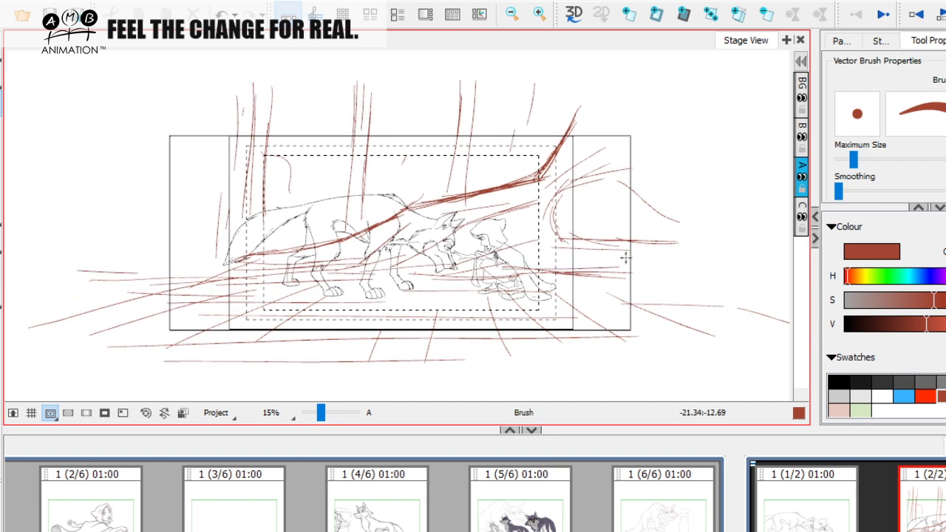
drag(462, 323, 545, 332)
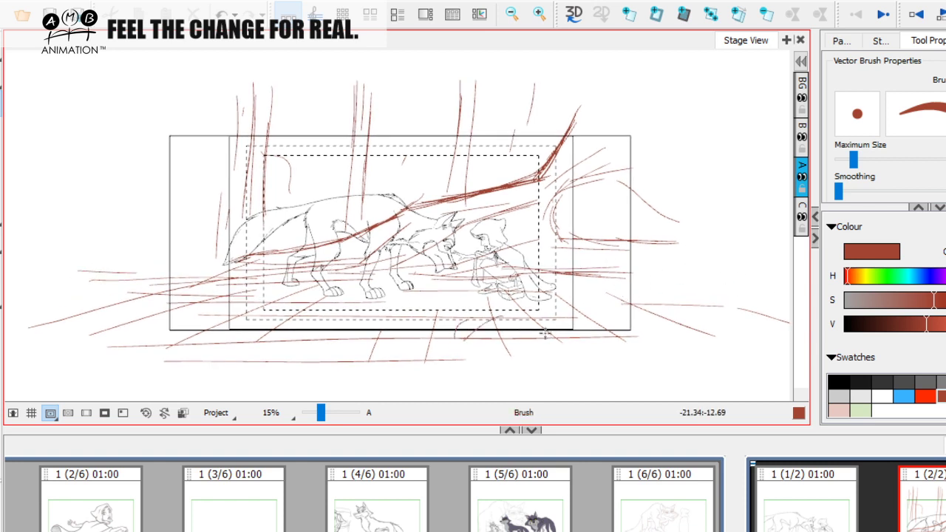
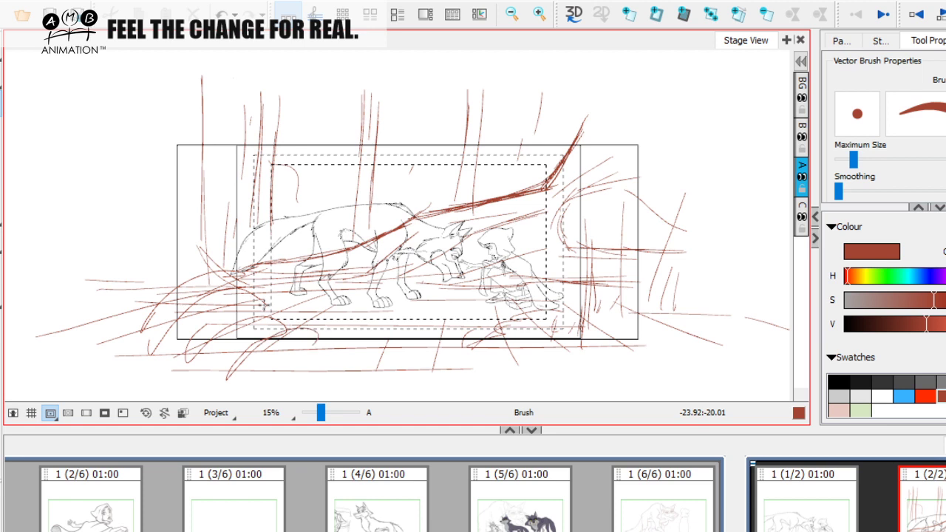
Sketch root-like diagonals from the base of the tail toward the bottom edge, with loose strokes around the lower-left foreground
drag(304, 303, 405, 347)
drag(207, 255, 278, 291)
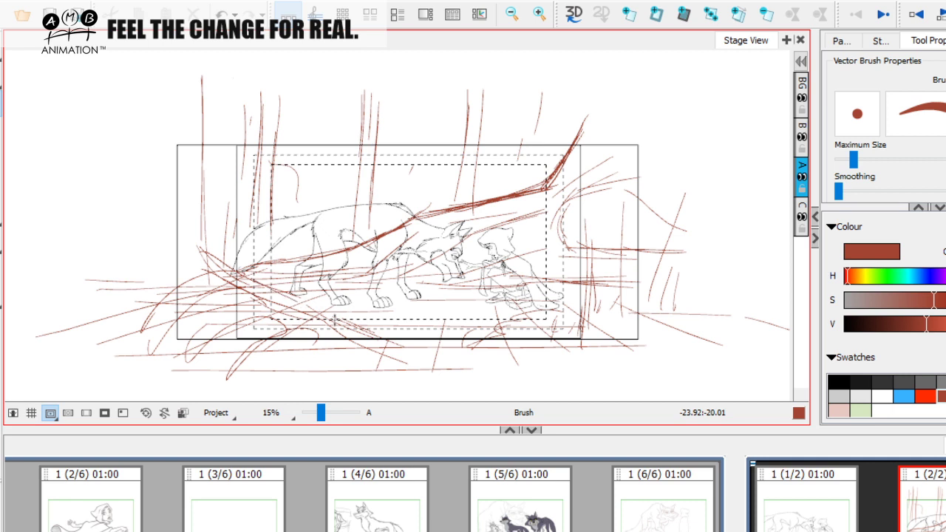
drag(201, 266, 308, 299)
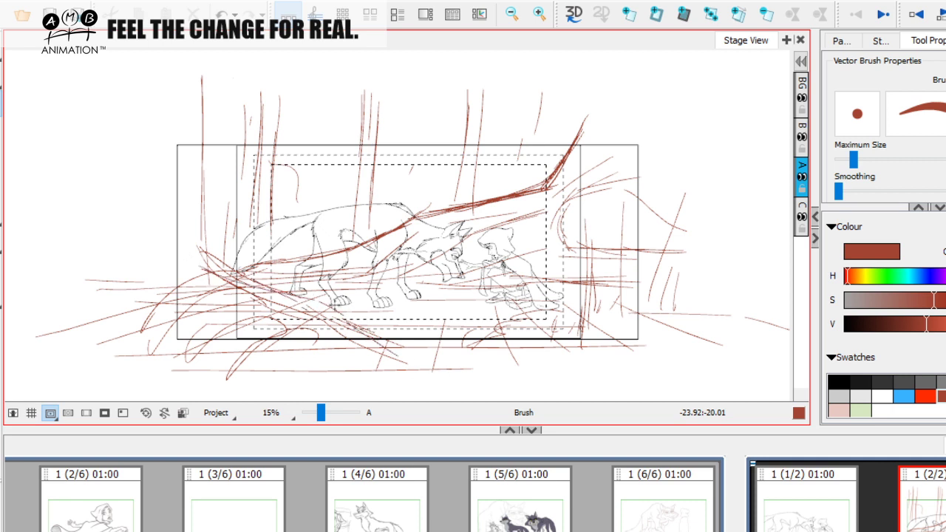
drag(248, 363, 360, 395)
drag(276, 352, 302, 359)
mouse_move(193, 348)
mouse_down()
mouse_move(272, 359)
mouse_move(260, 360)
mouse_up()
drag(98, 356, 251, 358)
Sketch a large foreground tree trunk beside the wolf's tail, curving its lines down into the diagonal roots
key(space)
drag(324, 304, 325, 316)
drag(239, 283, 222, 205)
drag(234, 76, 227, 197)
drag(227, 78, 246, 326)
mouse_move(244, 84)
mouse_down()
mouse_move(234, 270)
mouse_move(255, 293)
mouse_move(328, 321)
mouse_up()
key(space)
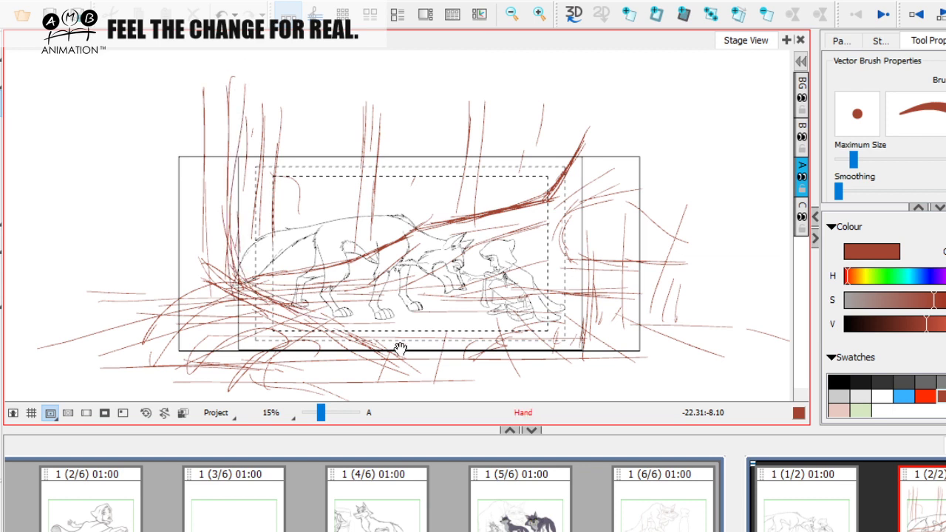
Add sweeping foreground strokes below the frame's lower-left corner and another vertical line along the large trunk's outer side
drag(399, 352, 408, 335)
drag(371, 379, 379, 374)
mouse_move(89, 330)
mouse_down()
mouse_move(234, 342)
mouse_move(359, 384)
mouse_up()
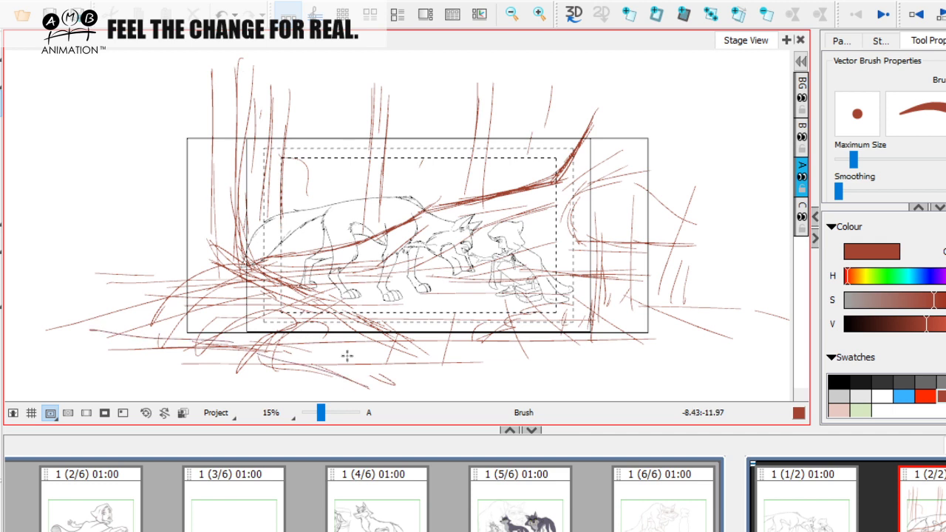
drag(379, 335, 369, 342)
drag(222, 56, 216, 275)
drag(261, 251, 257, 271)
drag(266, 360, 249, 358)
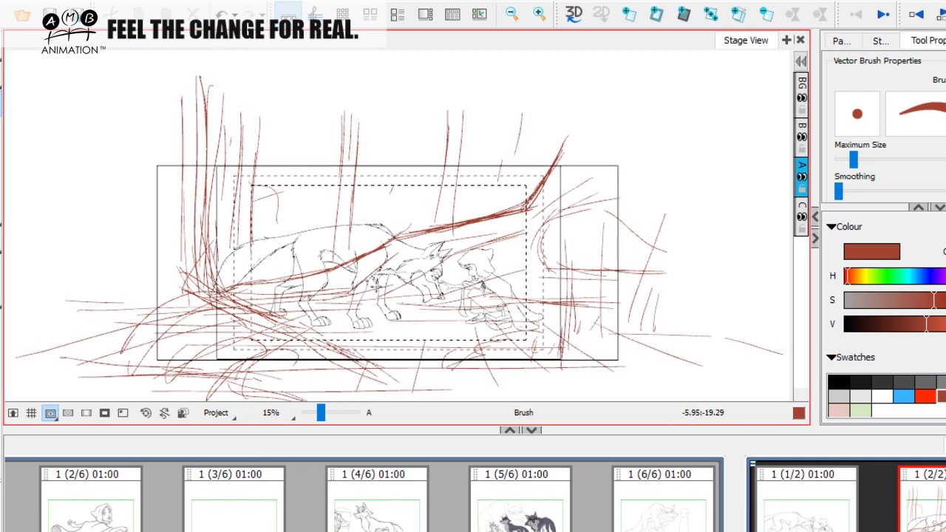
Reinforce the rising line behind the wolf, the large trunk and its diagonal roots with heavier brownish-red strokes
mouse_move(214, 284)
mouse_down()
mouse_move(343, 266)
mouse_move(408, 230)
mouse_move(527, 200)
mouse_move(573, 127)
mouse_up()
key(space)
drag(548, 171, 571, 153)
mouse_move(222, 62)
mouse_down()
mouse_move(225, 269)
mouse_move(319, 317)
mouse_move(334, 306)
mouse_move(238, 378)
mouse_up()
mouse_move(315, 318)
mouse_down()
mouse_move(436, 394)
mouse_move(351, 349)
mouse_up()
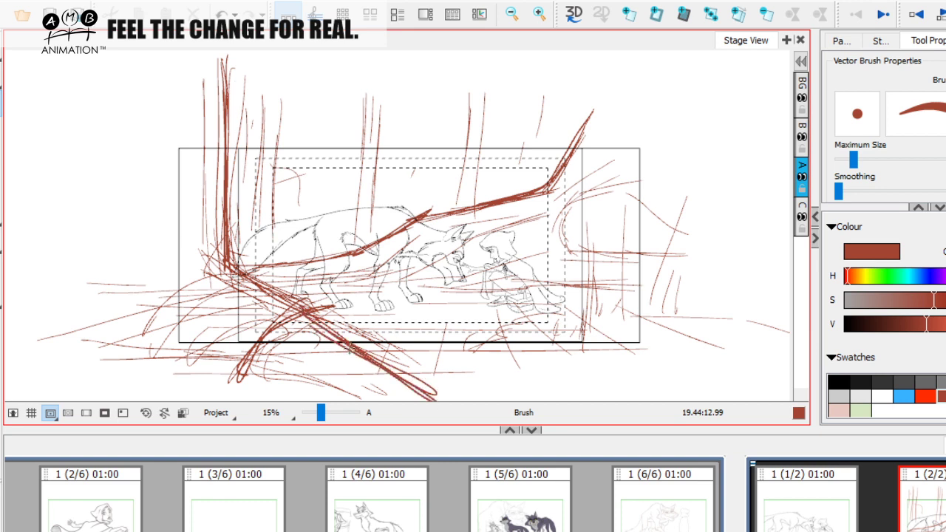
drag(443, 381, 439, 362)
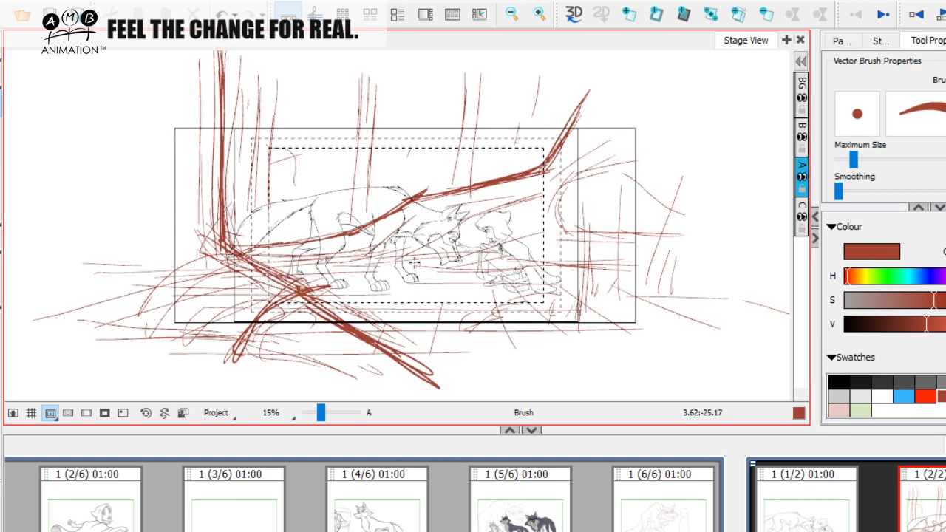
Add more vertical lines to the background tree trunks above the wolf's back and head
drag(515, 206, 516, 212)
drag(368, 120, 348, 228)
drag(381, 81, 368, 218)
drag(464, 81, 461, 194)
drag(489, 82, 472, 190)
drag(462, 280, 455, 292)
Outline the wolf and girl as one shape in thick blue strokes and hatch diagonally toward the frame's upper-right corner
click(945, 397)
drag(856, 160, 875, 160)
mouse_move(459, 303)
mouse_down()
mouse_move(485, 293)
mouse_move(477, 298)
mouse_up()
mouse_move(252, 225)
mouse_down()
mouse_move(337, 203)
mouse_move(414, 198)
mouse_move(458, 210)
mouse_move(383, 197)
mouse_move(472, 228)
mouse_move(512, 221)
mouse_move(541, 268)
mouse_move(572, 291)
mouse_move(566, 299)
mouse_move(411, 294)
mouse_up()
mouse_move(473, 303)
mouse_down()
mouse_move(334, 301)
mouse_move(320, 226)
mouse_move(244, 270)
mouse_move(238, 255)
mouse_move(264, 220)
mouse_move(464, 218)
mouse_up()
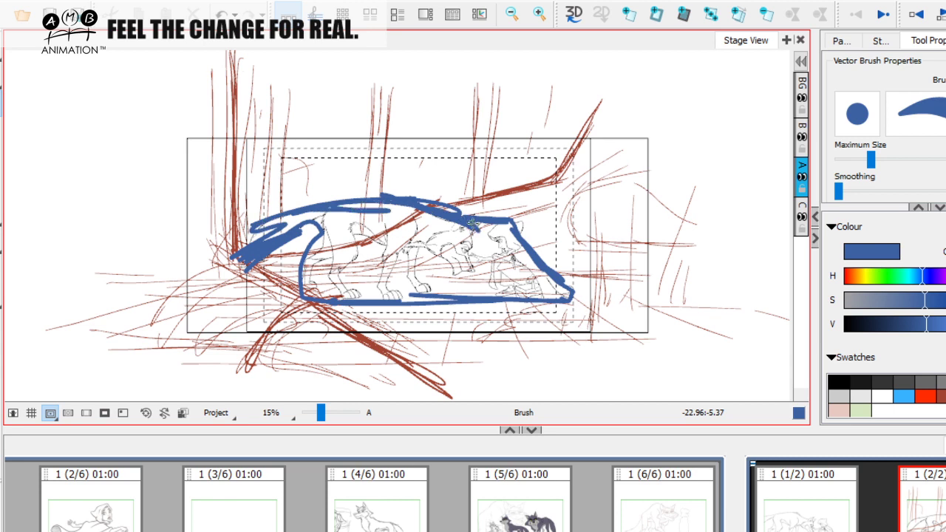
mouse_move(355, 251)
mouse_down()
mouse_move(480, 200)
mouse_move(606, 185)
mouse_move(684, 196)
mouse_move(651, 167)
mouse_move(547, 149)
mouse_up()
Select all the blue outline and hatching strokes and delete them
key(alt+s)
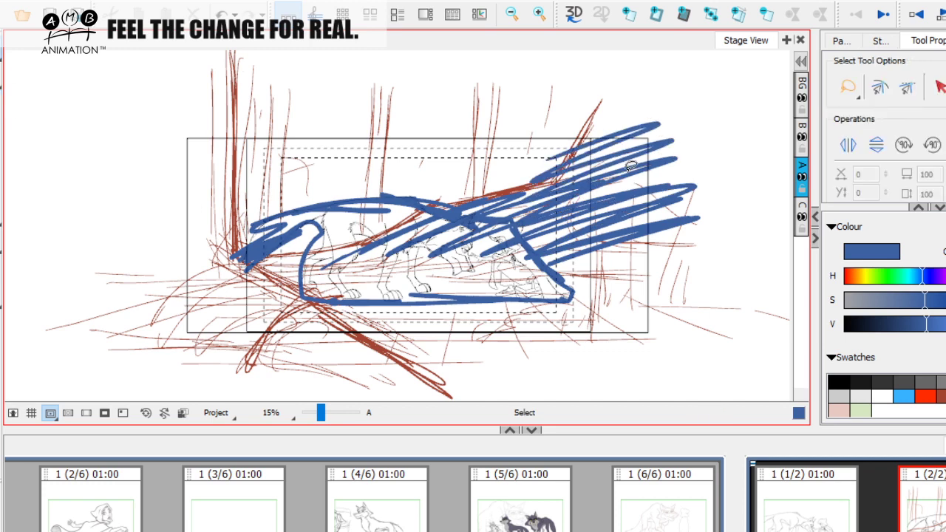
click(3, 58)
click(34, 66)
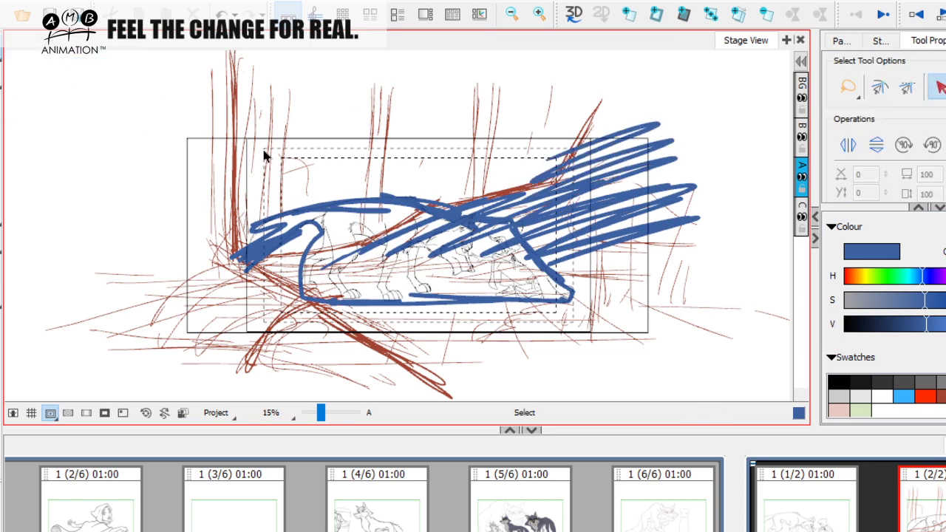
click(613, 152)
key(Delete)
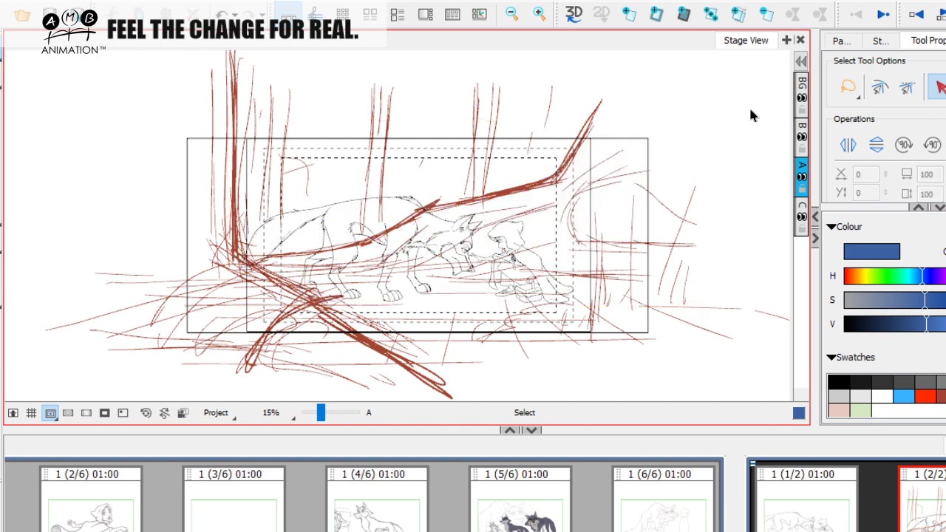
Return to the brownish-red brush and add thick curved foreground accents to the right of the girl and below her
key(alt+b)
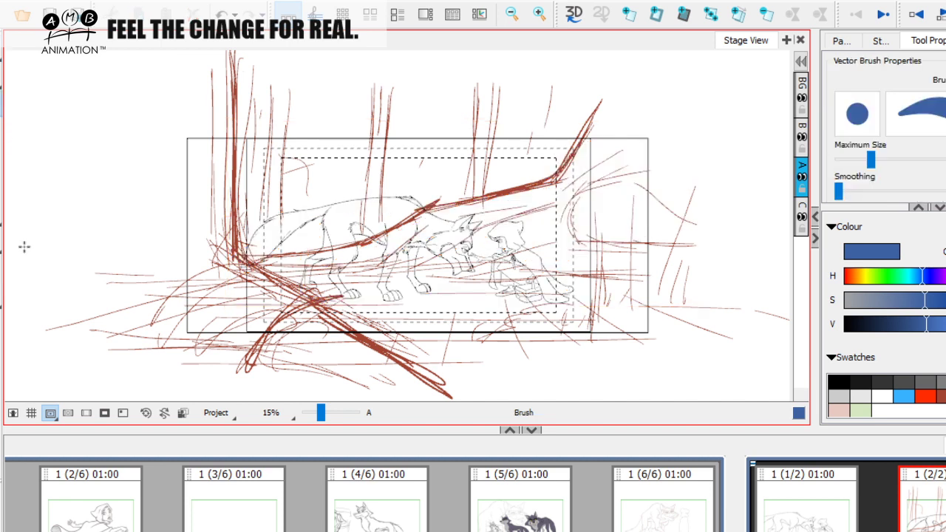
click(944, 395)
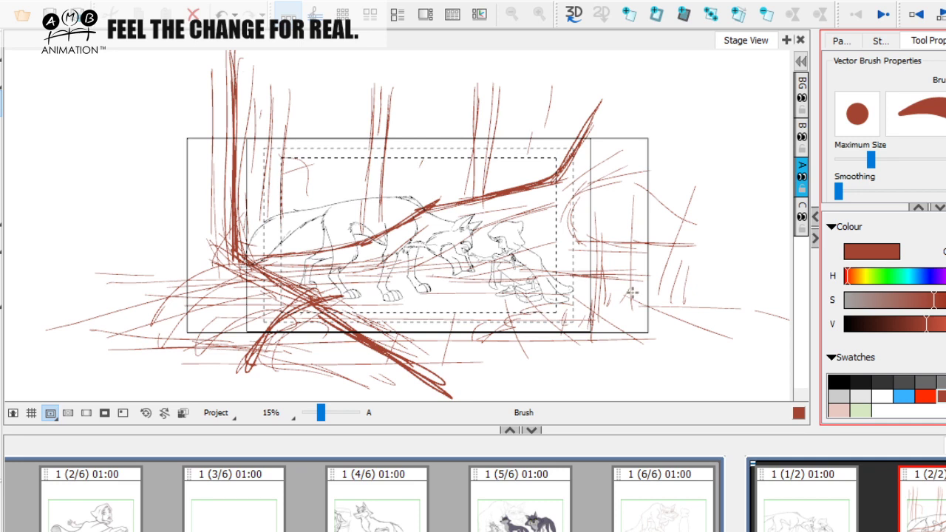
mouse_move(688, 315)
mouse_down()
mouse_move(657, 297)
mouse_move(595, 290)
mouse_up()
drag(603, 299, 634, 309)
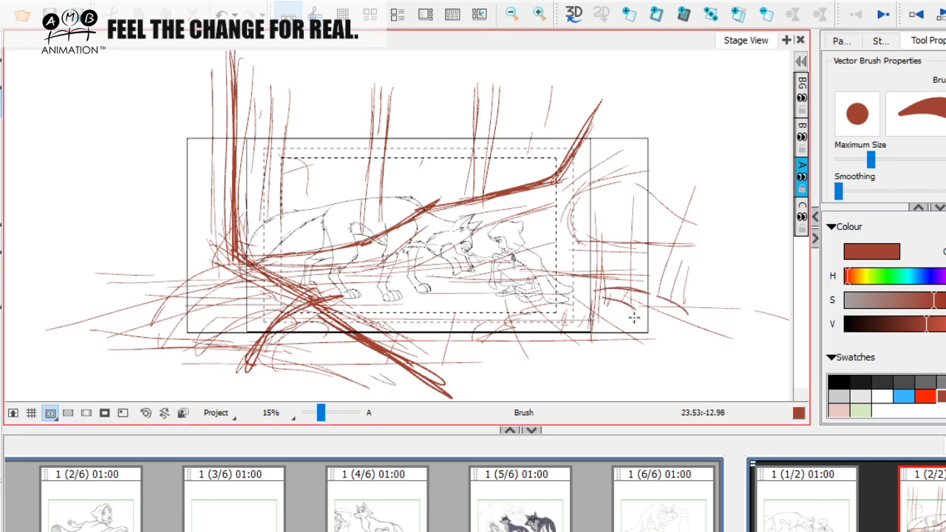
drag(516, 325, 471, 356)
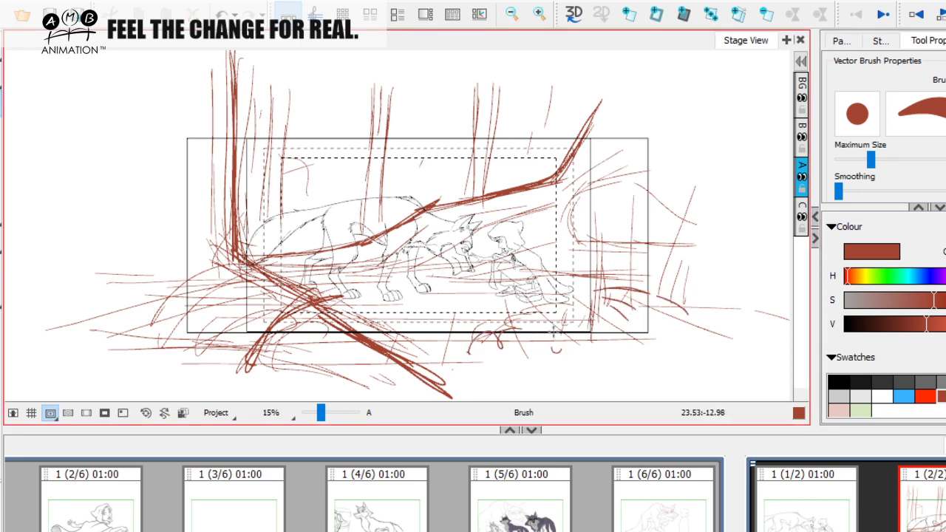
Draw rough upright strokes beside and below the girl, and connect them with thick diagonal foreground lines rising toward the frame's right edge
drag(582, 381, 593, 253)
drag(596, 236, 593, 325)
drag(623, 212, 621, 335)
drag(673, 249, 659, 349)
drag(517, 310, 524, 371)
drag(476, 313, 489, 389)
mouse_move(468, 353)
mouse_down()
mouse_move(568, 303)
mouse_move(691, 286)
mouse_up()
mouse_move(587, 299)
mouse_down()
mouse_move(690, 278)
mouse_move(461, 340)
mouse_move(435, 337)
mouse_up()
Try two thick curves crossing over the wolf and girl, and undo both
key(space)
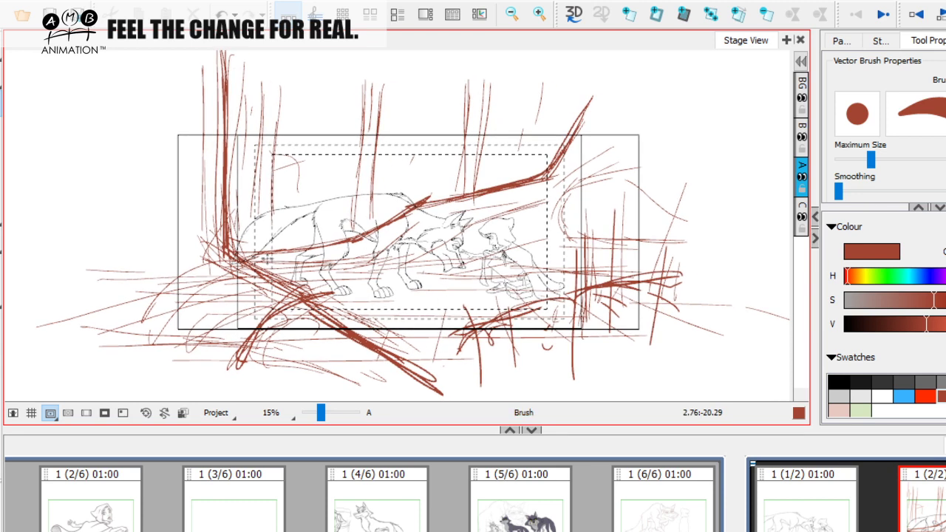
mouse_move(264, 204)
mouse_down()
mouse_move(517, 238)
mouse_move(575, 267)
mouse_up()
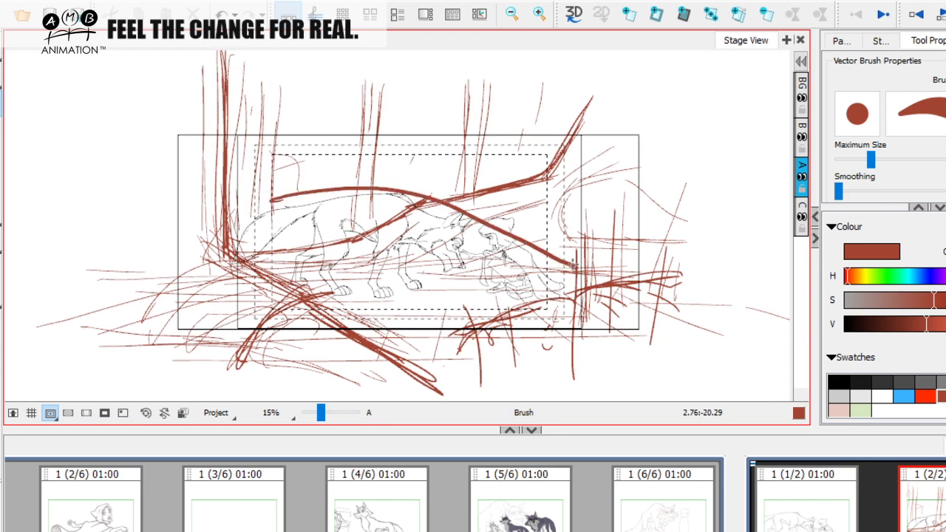
drag(590, 96, 277, 272)
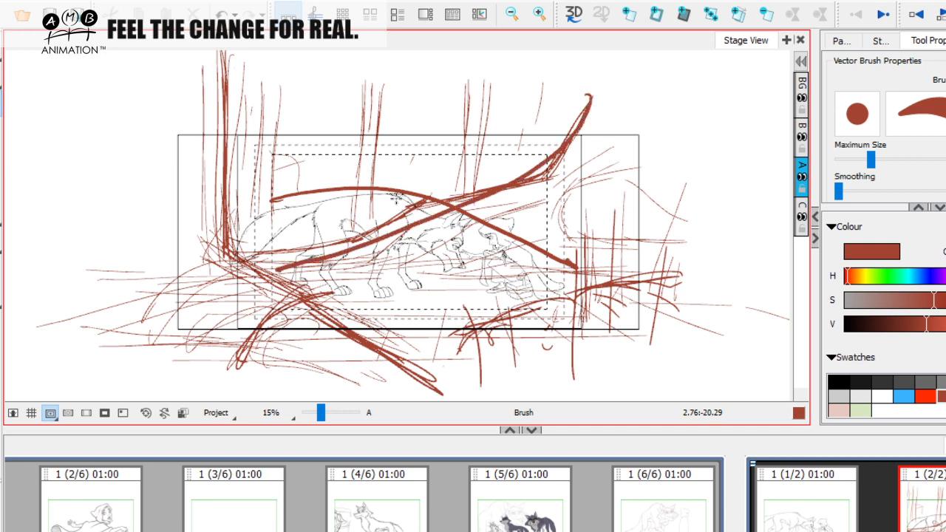
key(ctrl+z)
key(ctrl+z)
Try hatching the left and lower foreground, and the background above the wolf, undoing each set of strokes
key(space)
drag(366, 303, 368, 303)
mouse_move(232, 59)
mouse_down()
mouse_move(231, 255)
mouse_move(419, 360)
mouse_move(565, 301)
mouse_move(499, 343)
mouse_move(422, 358)
mouse_move(285, 317)
mouse_move(126, 291)
mouse_move(210, 159)
mouse_move(204, 94)
mouse_move(104, 280)
mouse_move(358, 369)
mouse_move(502, 344)
mouse_move(610, 353)
mouse_up()
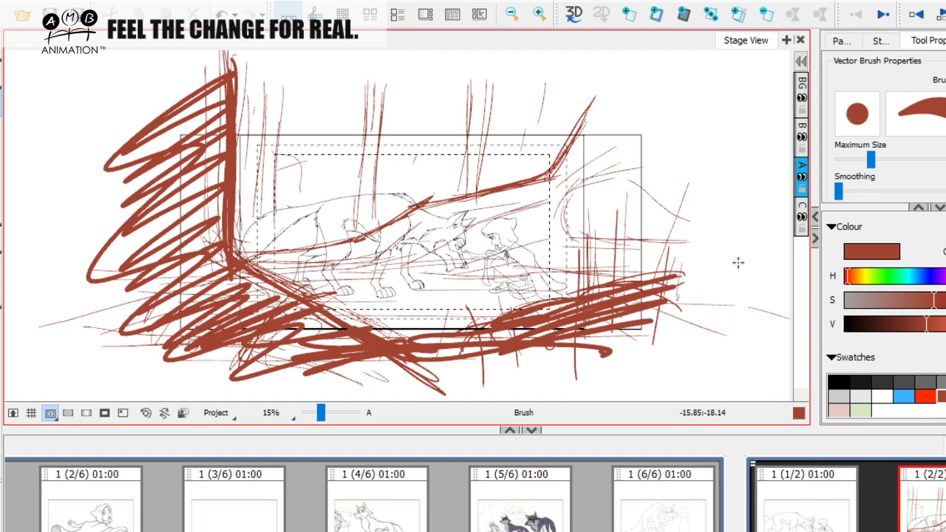
key(ctrl+z)
mouse_move(287, 139)
mouse_down()
mouse_move(262, 140)
mouse_move(448, 169)
mouse_move(547, 155)
mouse_up()
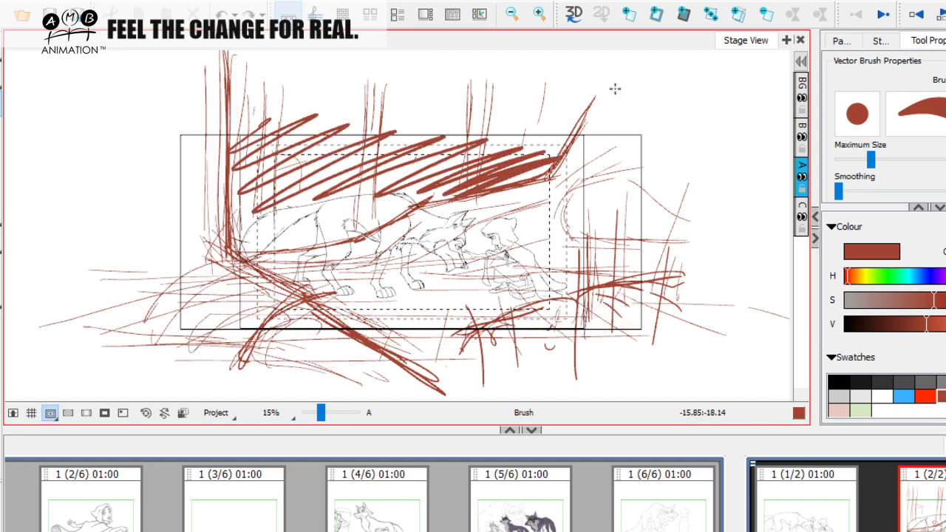
key(ctrl+z)
mouse_move(472, 93)
mouse_down()
mouse_move(467, 186)
mouse_move(480, 90)
mouse_move(473, 124)
mouse_up()
key(ctrl+z)
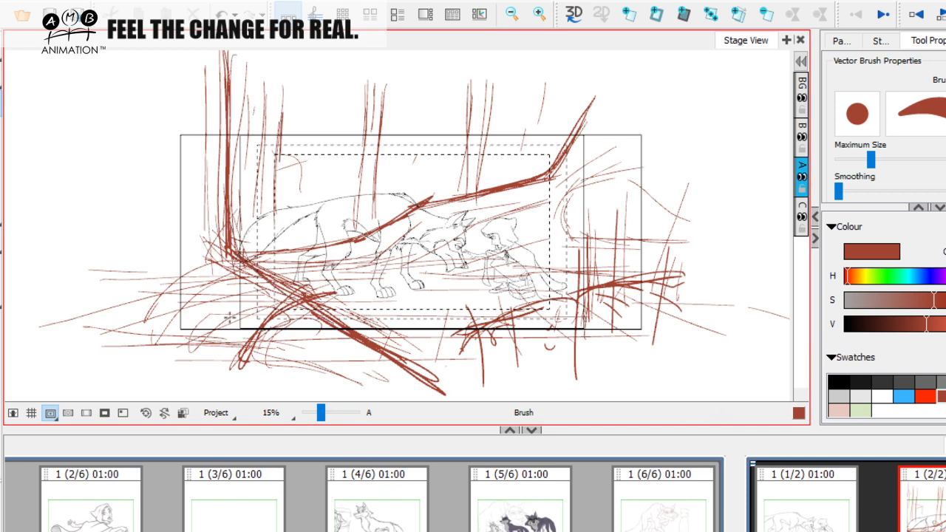
Draw thick horizontal ground strokes through the wolf's legs toward the girl
drag(249, 271, 406, 273)
drag(281, 274, 545, 277)
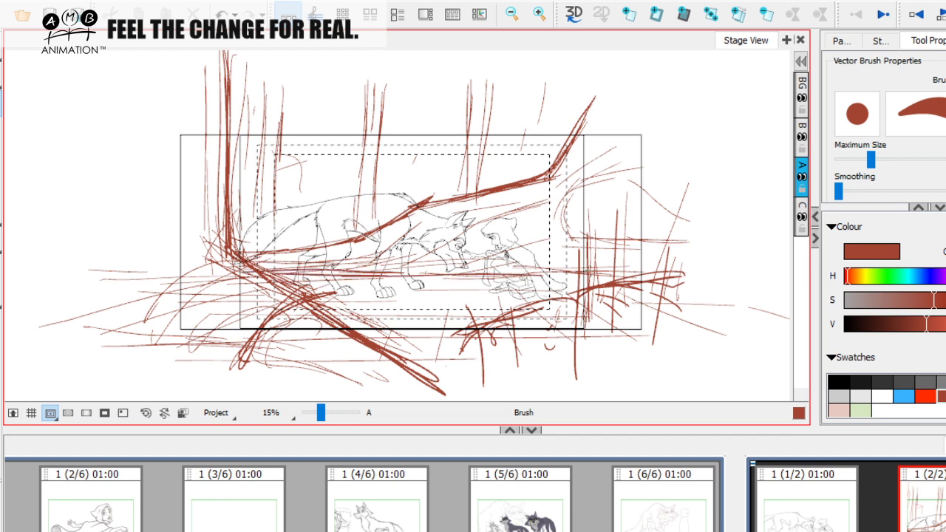
Try three downward diagonal lines across the wolf and toward the girl, and undo them
drag(317, 56, 614, 282)
drag(230, 111, 371, 309)
drag(352, 192, 439, 269)
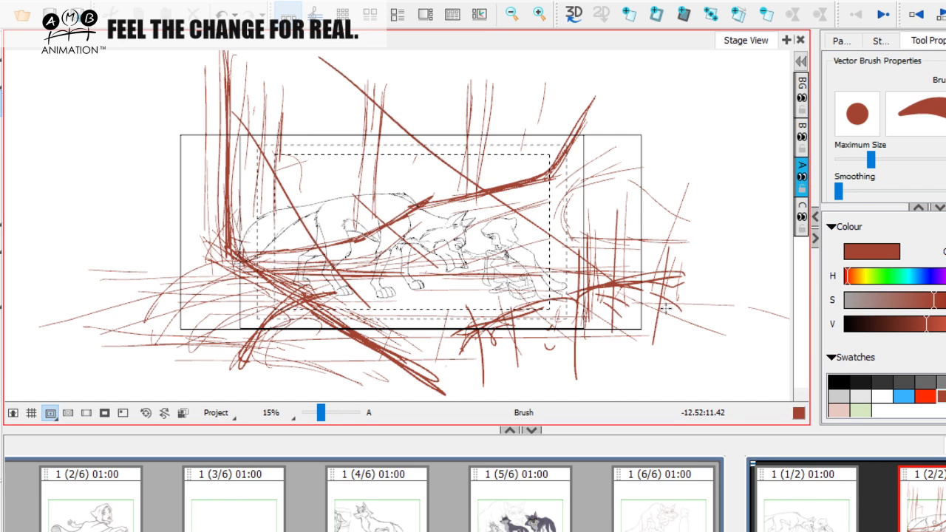
key(ctrl+z)
key(ctrl+z)
key(ctrl+z)
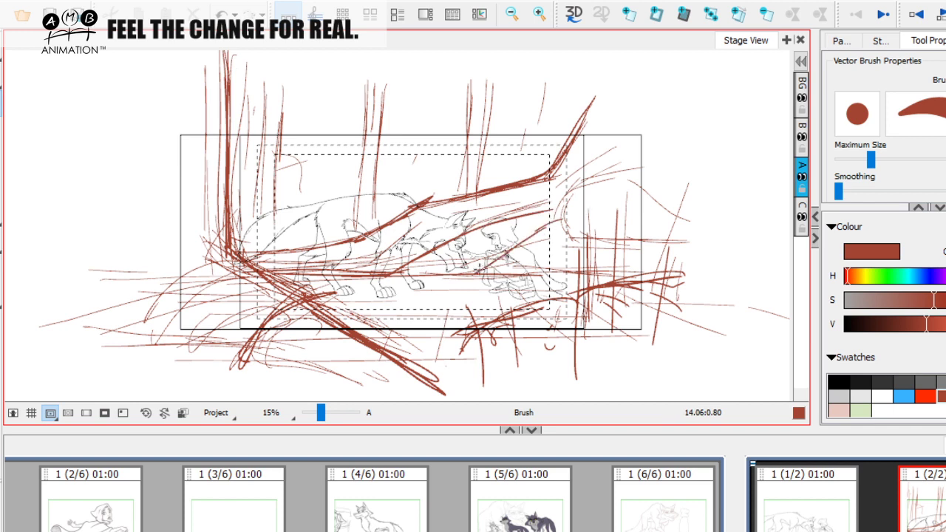
Toggle the layers' visibility to find which one holds the rough sketch, leaving only layer B hidden
click(801, 98)
click(802, 99)
click(801, 178)
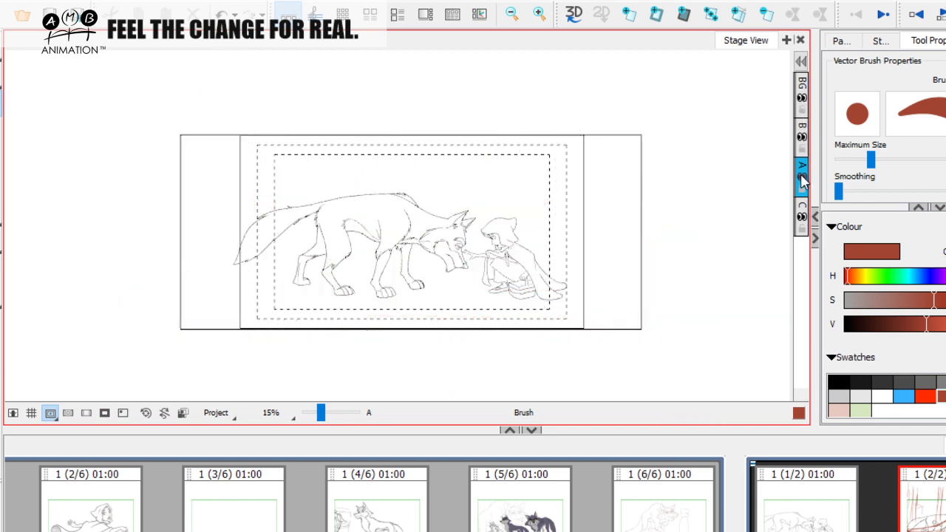
click(801, 177)
click(801, 177)
click(803, 138)
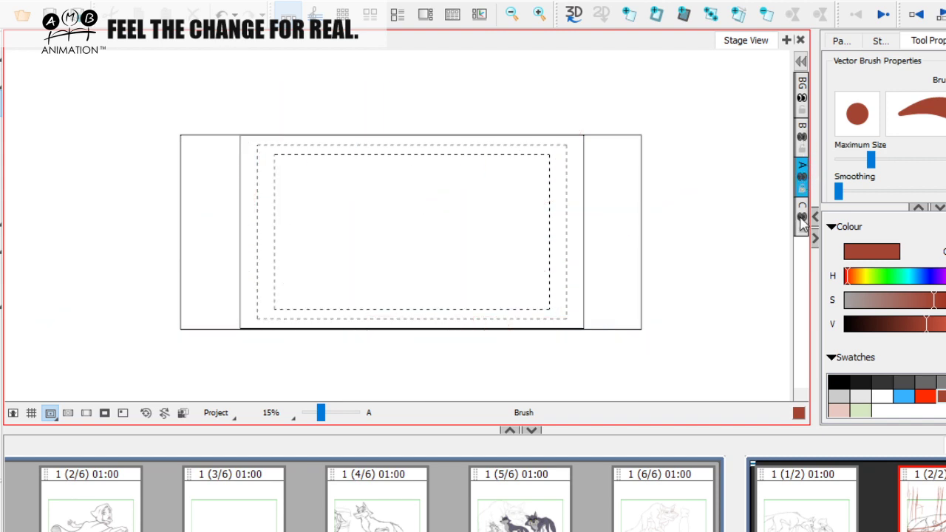
click(802, 179)
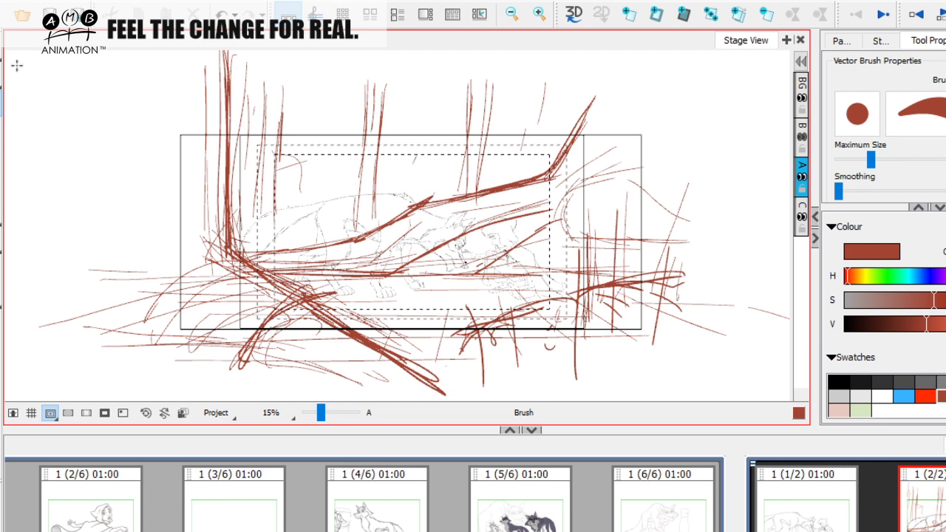
Move all the brownish-red sketch strokes from layer A to layer C by cutting and pasting, and hide layer A
key(alt+s)
key(ctrl+a)
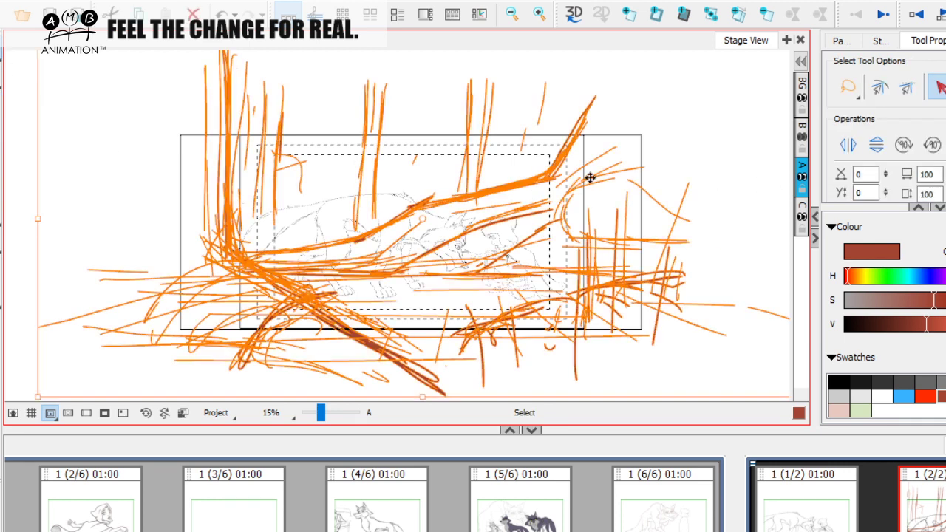
click(22, 3)
click(65, 56)
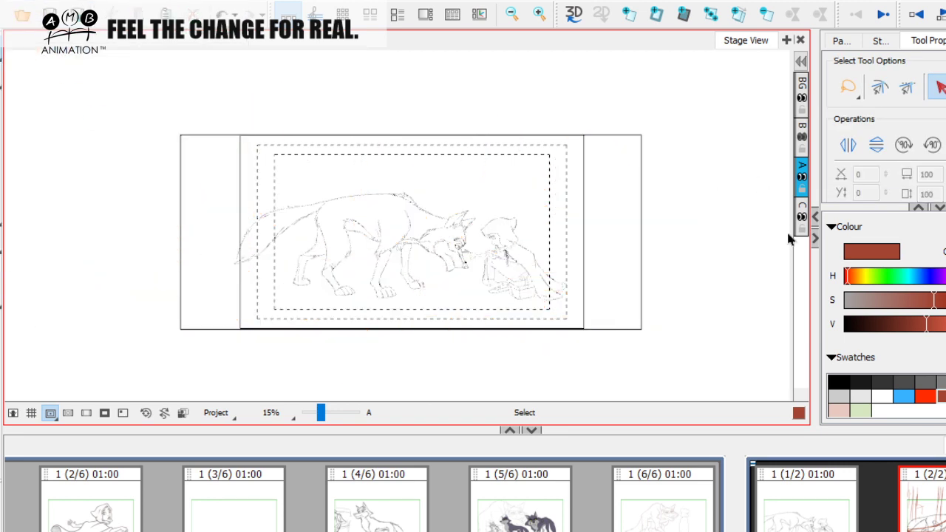
click(802, 211)
click(25, 3)
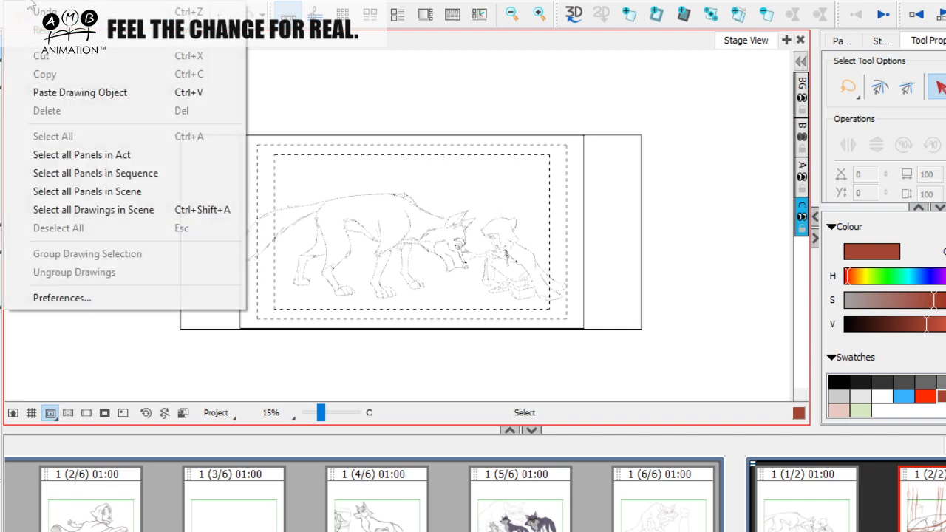
click(76, 92)
click(747, 215)
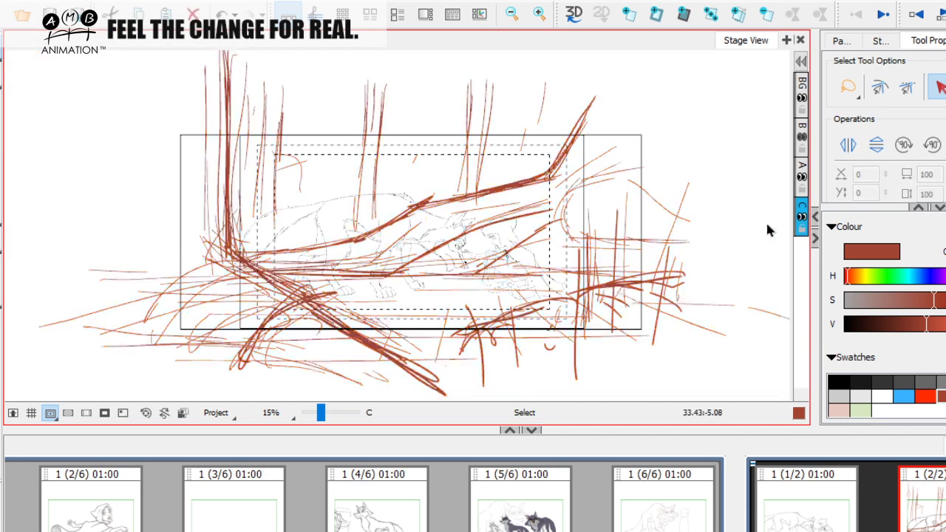
click(802, 178)
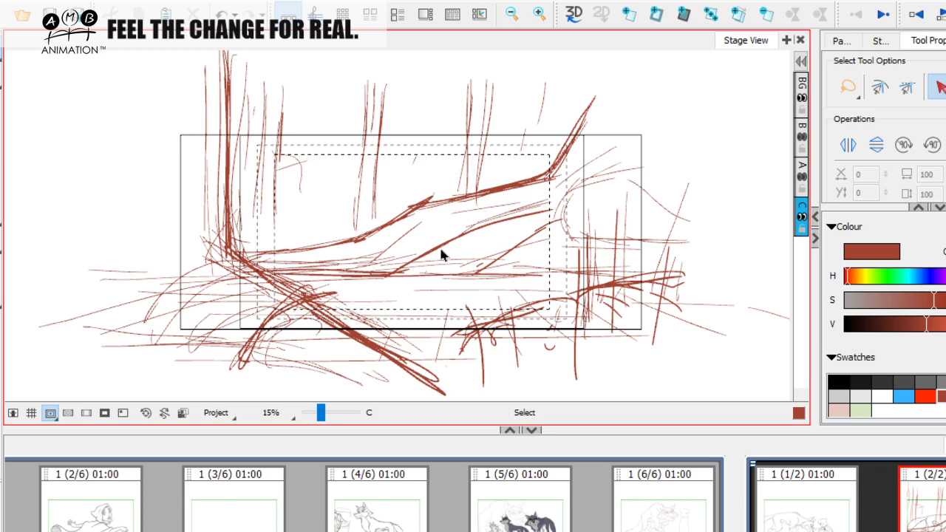
Thicken the horizontal ground line and the diagonal lines below it with the brush on layer C
key(alt+b)
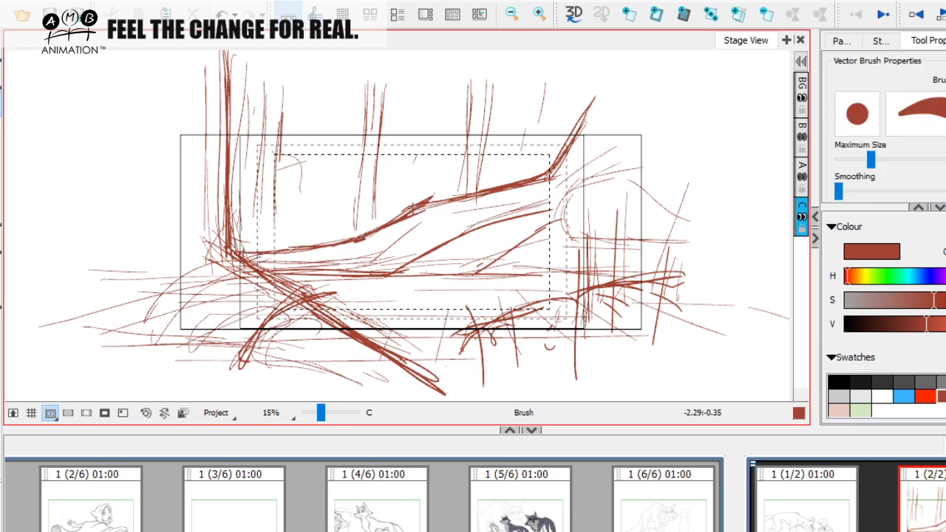
drag(367, 275, 669, 273)
mouse_move(268, 271)
mouse_down()
mouse_move(628, 271)
mouse_move(405, 345)
mouse_move(384, 341)
mouse_up()
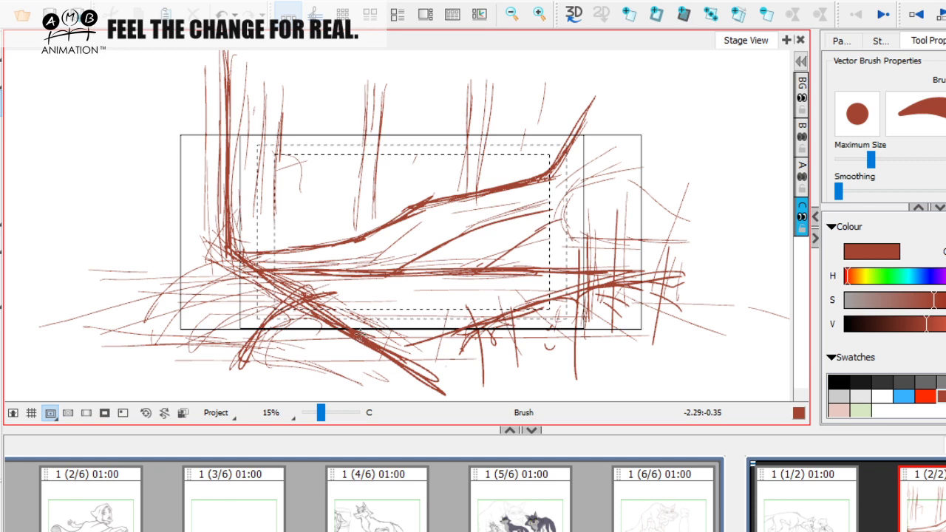
Block in the lower ground area and the upper background area in light blue with a larger brush
click(903, 396)
drag(869, 159, 891, 160)
mouse_move(275, 284)
mouse_down()
mouse_move(463, 292)
mouse_move(600, 280)
mouse_move(405, 297)
mouse_move(335, 279)
mouse_up()
mouse_move(230, 130)
mouse_down()
mouse_move(347, 123)
mouse_move(490, 146)
mouse_move(525, 178)
mouse_move(556, 159)
mouse_move(510, 136)
mouse_move(517, 148)
mouse_move(288, 237)
mouse_move(318, 173)
mouse_move(277, 214)
mouse_move(297, 140)
mouse_up()
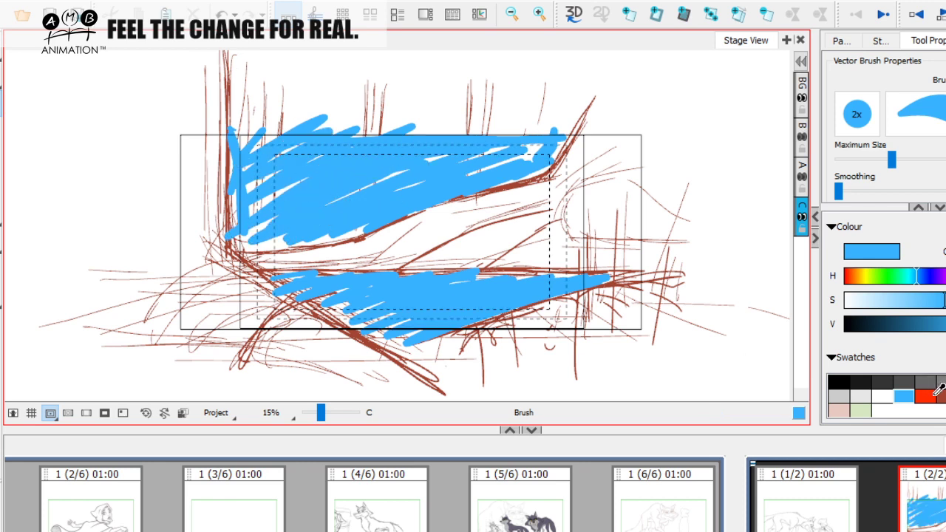
Block in the surrounding foreground and middle band in dark blue, and scribble the wolf and girl shapes in yellow
mouse_move(218, 81)
mouse_down()
mouse_move(221, 229)
mouse_move(213, 65)
mouse_move(156, 217)
mouse_move(152, 307)
mouse_move(185, 340)
mouse_move(240, 365)
mouse_move(373, 373)
mouse_move(439, 405)
mouse_up()
mouse_move(245, 257)
mouse_down()
mouse_move(368, 247)
mouse_move(583, 205)
mouse_move(606, 235)
mouse_move(473, 262)
mouse_move(576, 252)
mouse_move(452, 216)
mouse_move(517, 194)
mouse_move(600, 118)
mouse_move(669, 173)
mouse_move(687, 214)
mouse_move(663, 234)
mouse_move(706, 251)
mouse_move(436, 355)
mouse_move(695, 296)
mouse_move(472, 391)
mouse_move(436, 384)
mouse_move(305, 311)
mouse_move(221, 281)
mouse_move(240, 300)
mouse_up()
drag(275, 208, 422, 215)
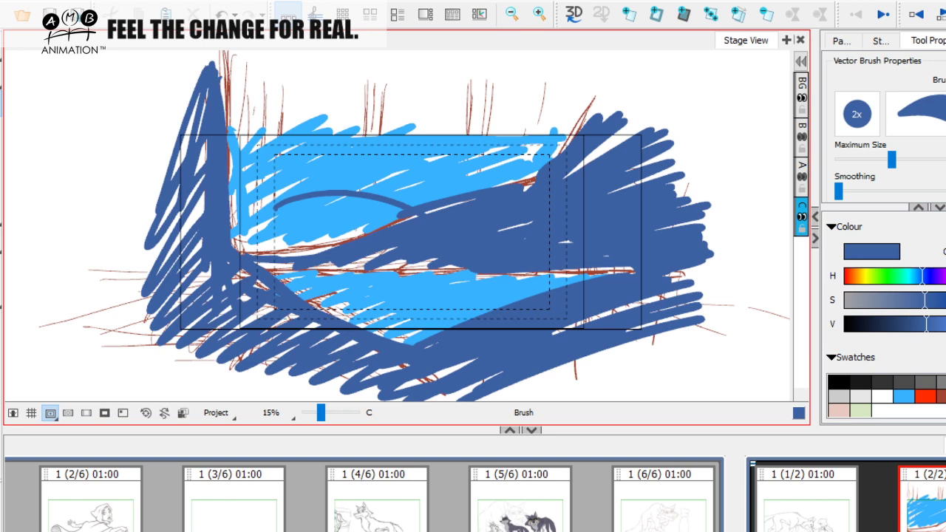
click(945, 397)
mouse_move(497, 223)
mouse_down()
mouse_move(504, 265)
mouse_move(521, 284)
mouse_move(334, 193)
mouse_move(274, 210)
mouse_move(439, 223)
mouse_move(450, 244)
mouse_move(503, 256)
mouse_move(477, 290)
mouse_move(542, 289)
mouse_move(356, 252)
mouse_move(439, 236)
mouse_move(278, 216)
mouse_up()
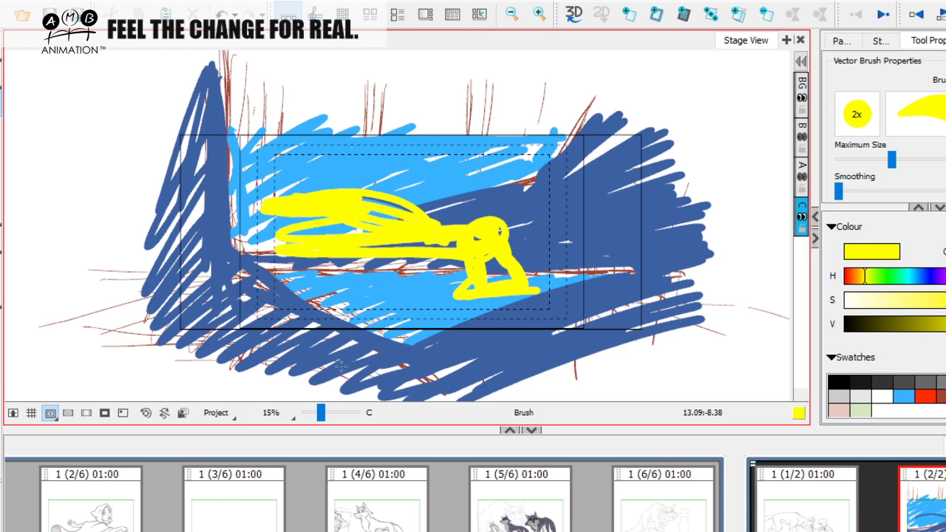
Delete the yellow, dark blue and light blue blocking strokes, keeping the brownish-red line sketch
key(alt+s)
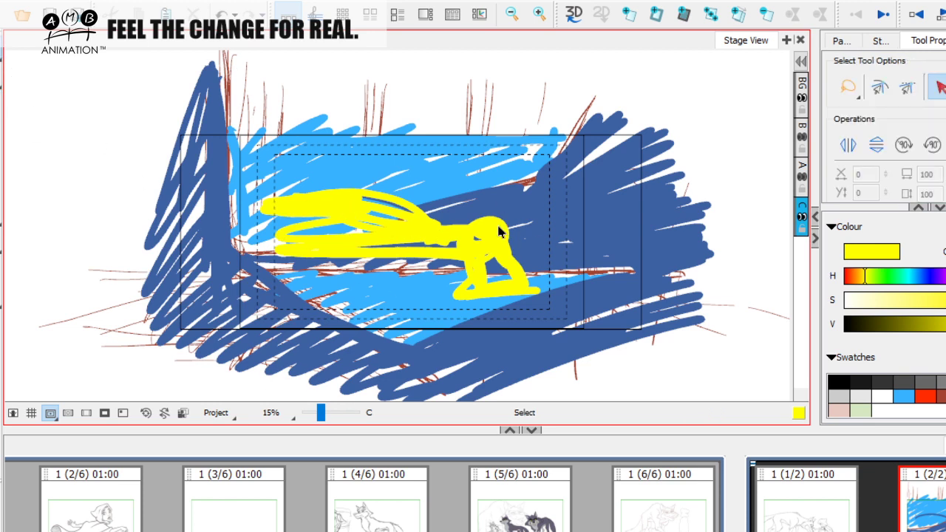
click(491, 238)
key(Delete)
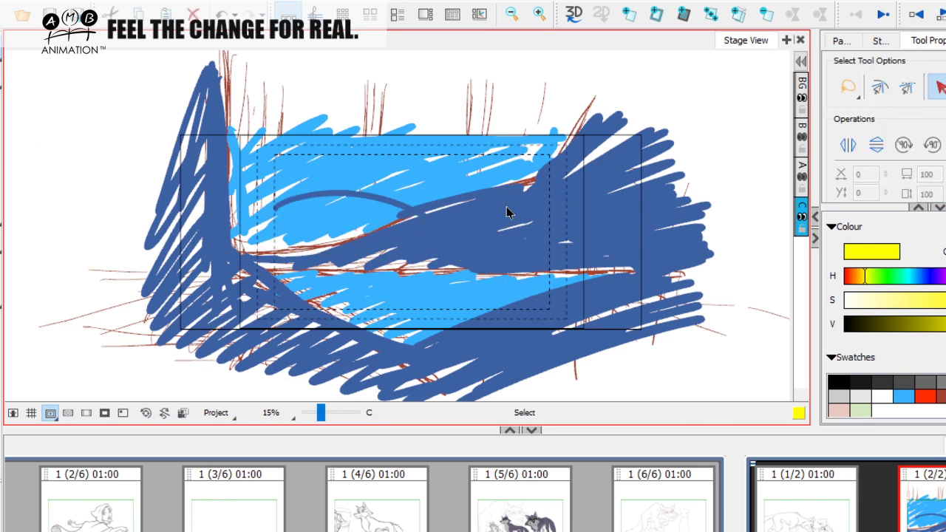
key(ctrl+a)
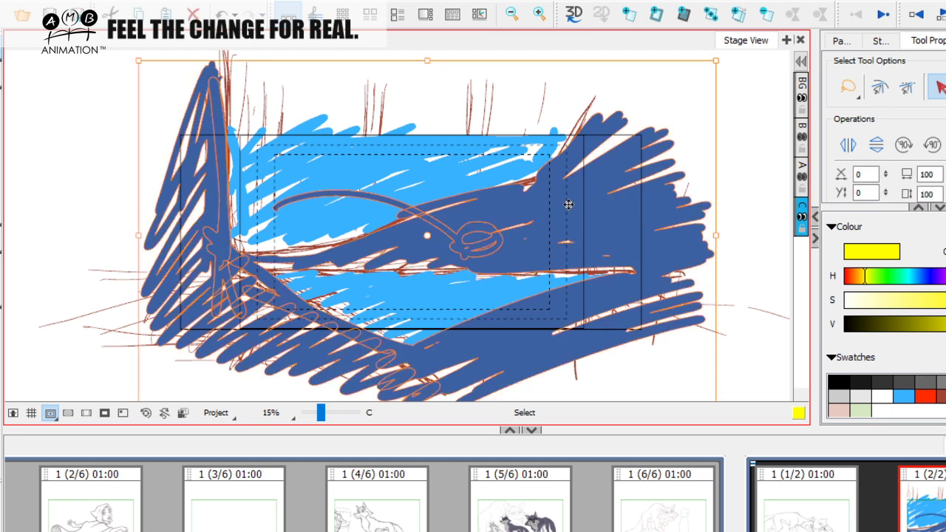
key(Delete)
click(420, 181)
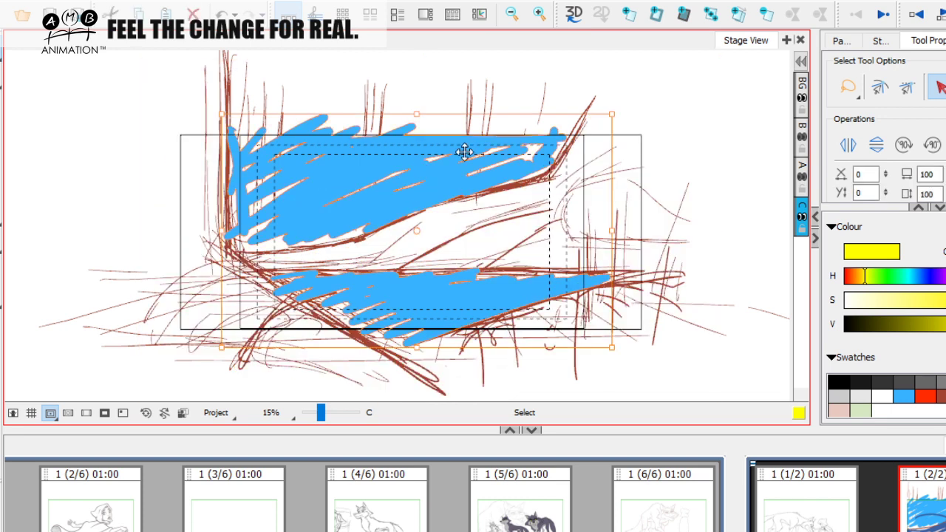
key(Delete)
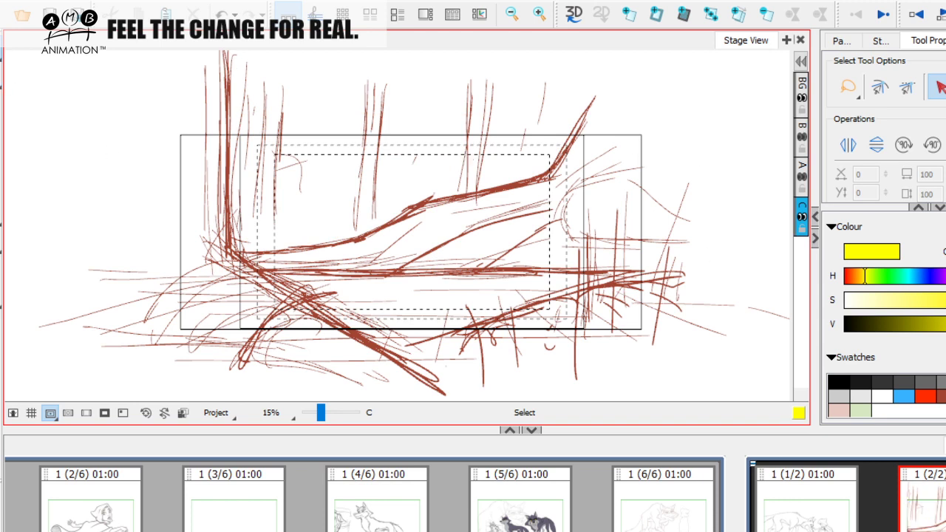
Recolour all the sketch strokes on layer C yellow and add a new vector layer
key(ctrl+a)
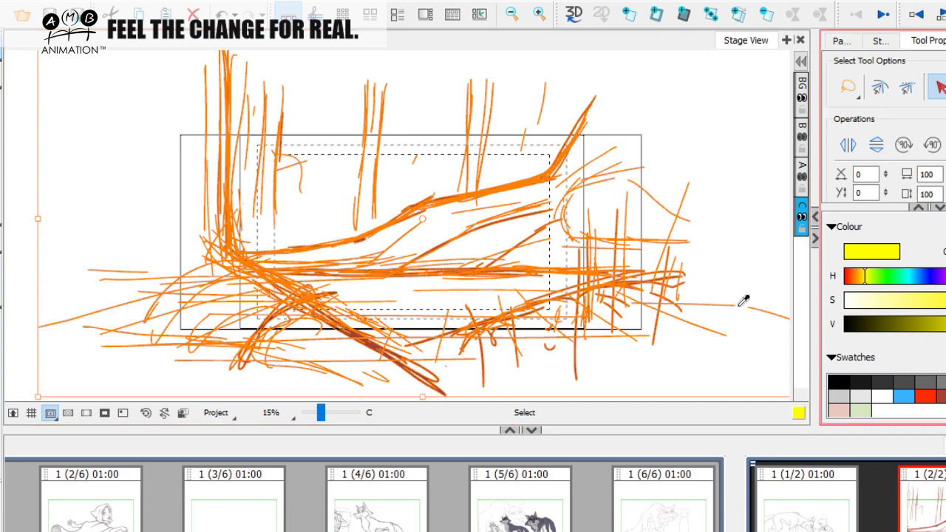
click(748, 214)
right_click(801, 212)
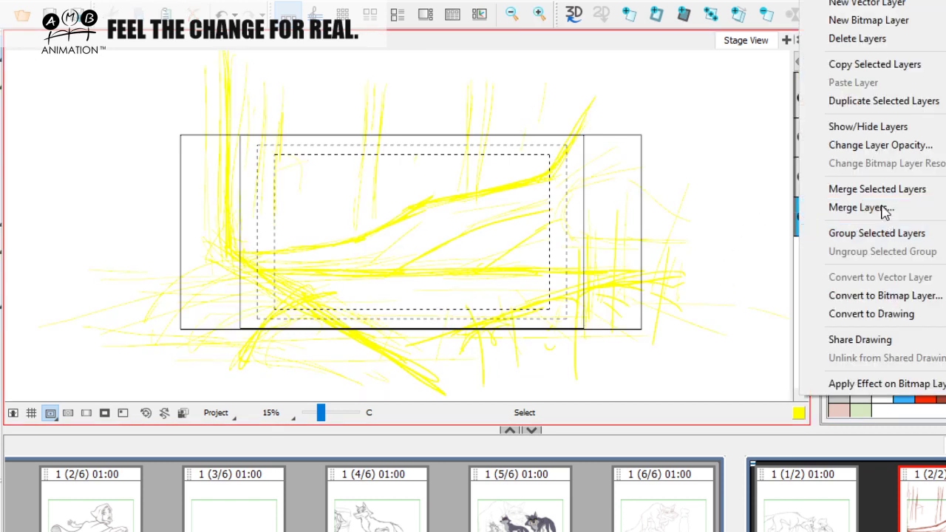
click(865, 4)
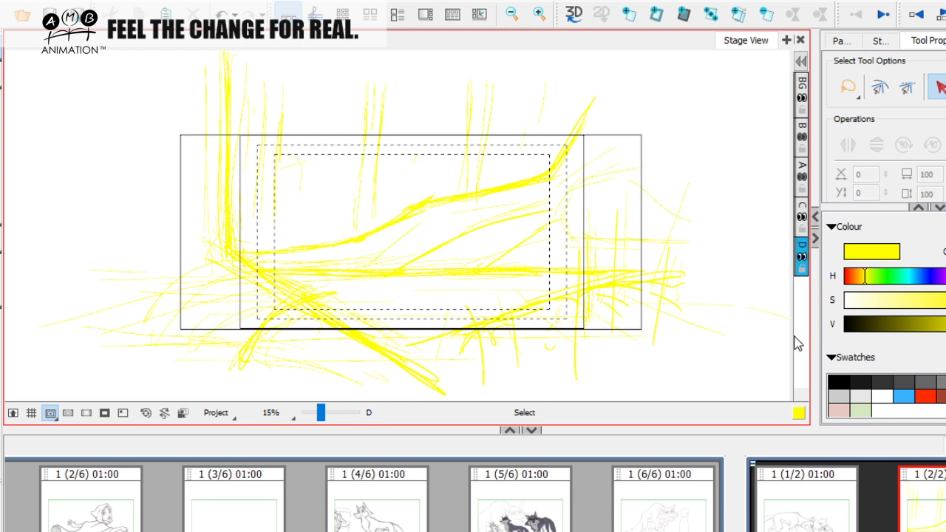
Paint a dark grey backdrop across the whole frame on the new layer with a 16x brush
key(alt+b)
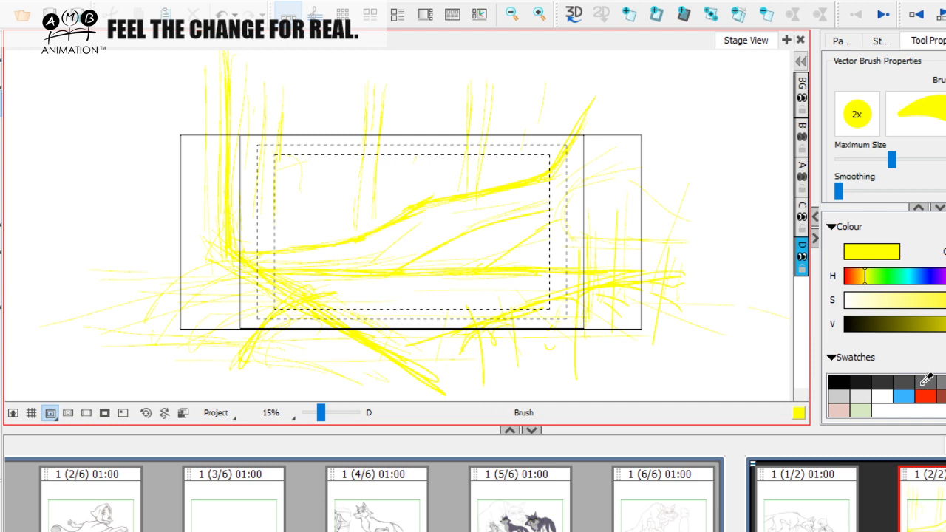
click(901, 380)
drag(891, 160, 945, 159)
mouse_move(156, 146)
mouse_down()
mouse_move(175, 182)
mouse_move(293, 127)
mouse_move(306, 185)
mouse_move(233, 302)
mouse_move(329, 329)
mouse_move(650, 296)
mouse_move(616, 243)
mouse_move(273, 165)
mouse_move(179, 332)
mouse_move(489, 140)
mouse_move(658, 281)
mouse_up()
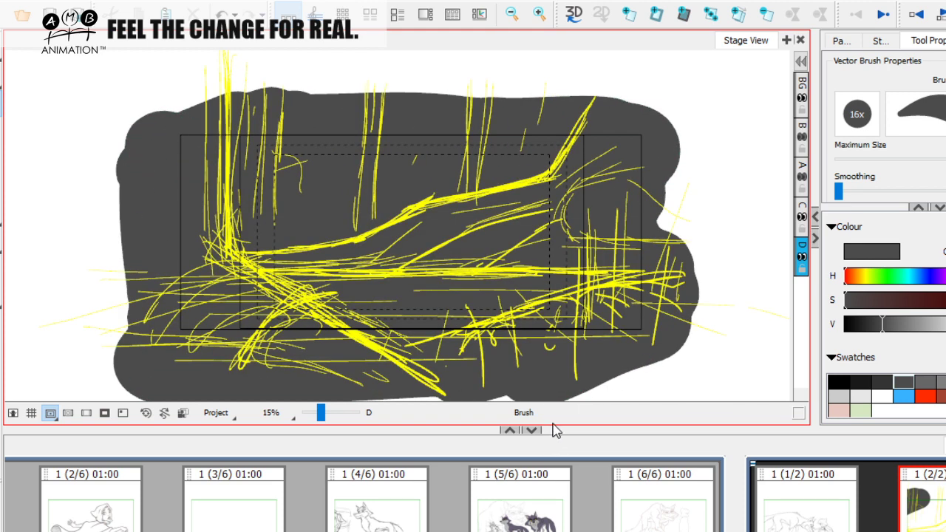
Select the dark grey backdrop shape and recolour it to the next lighter grey swatch
key(alt+s)
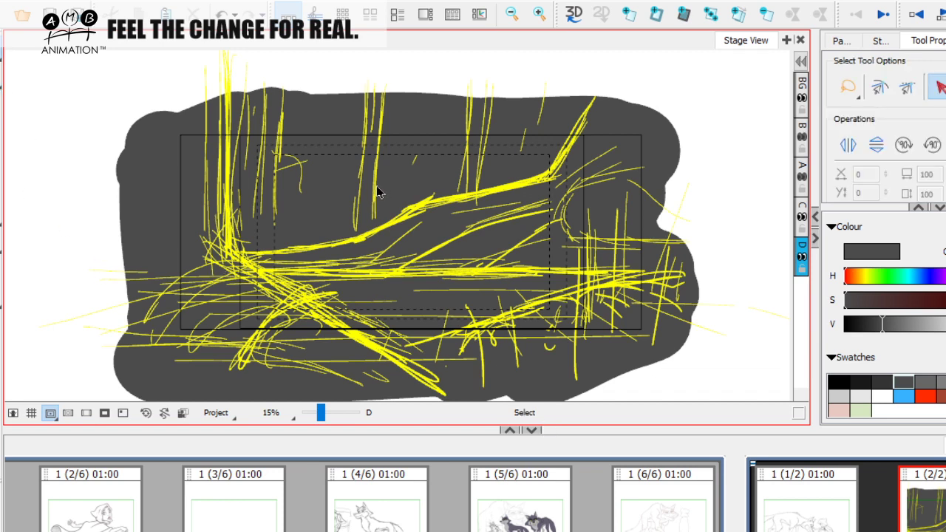
click(346, 251)
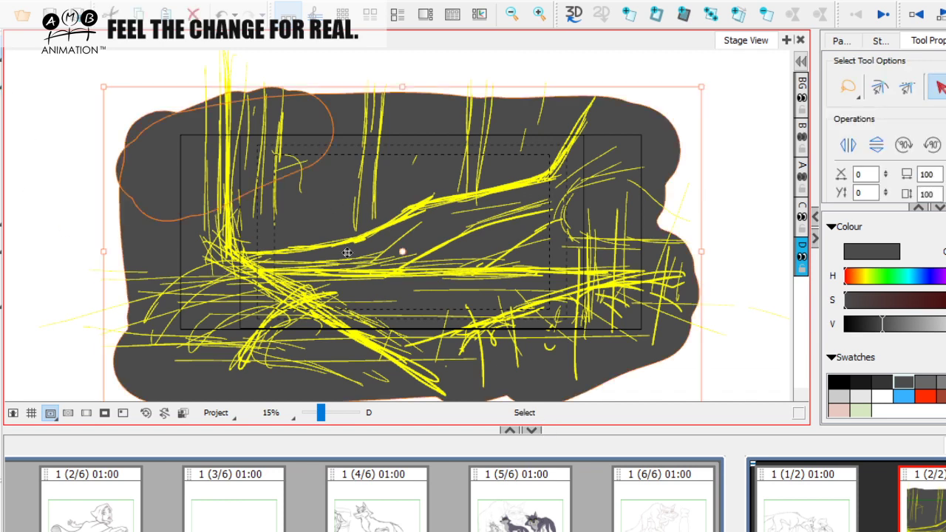
click(924, 382)
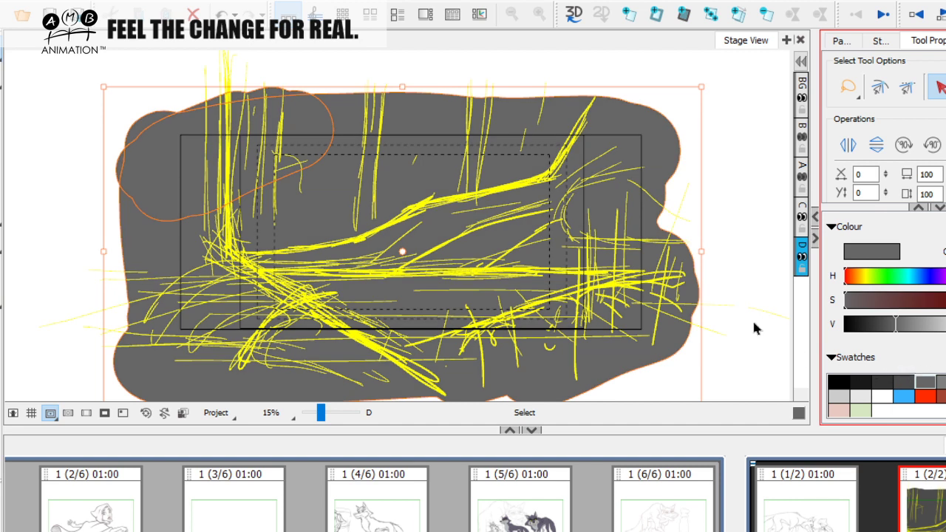
Paint a darker grey background area above the central ridge line on layer D with the 16x brush
click(736, 340)
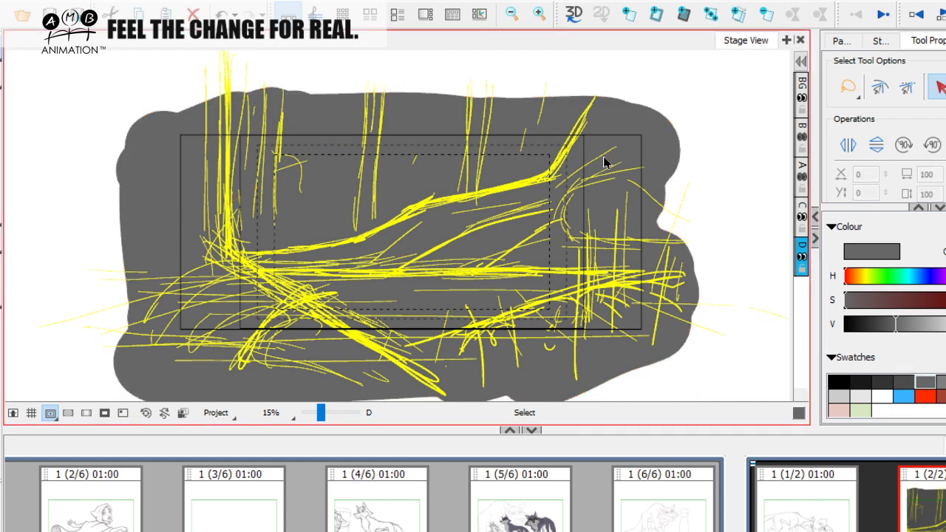
key(alt+b)
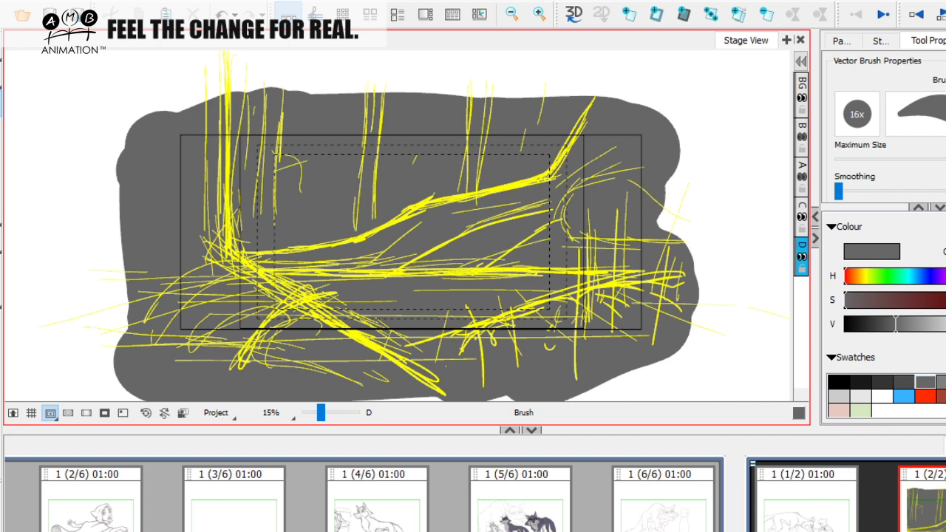
drag(896, 323, 908, 324)
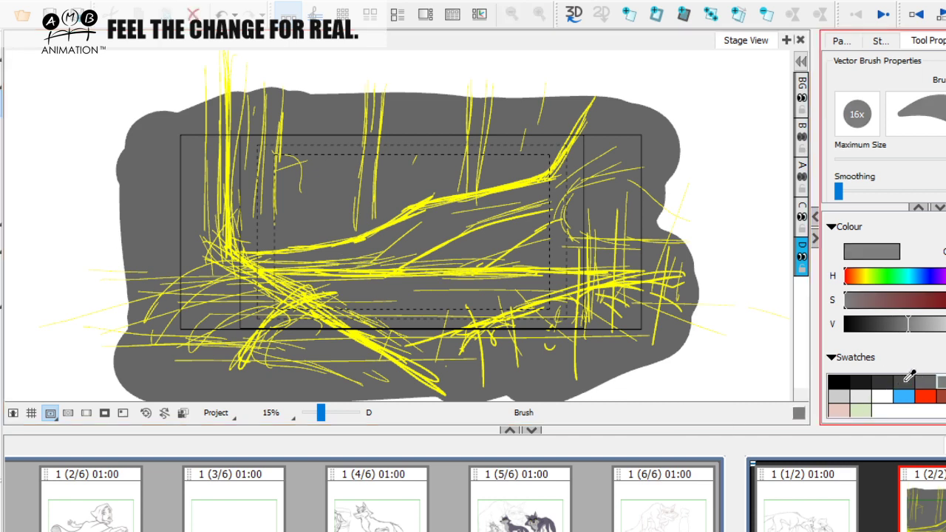
click(917, 378)
drag(405, 171, 419, 171)
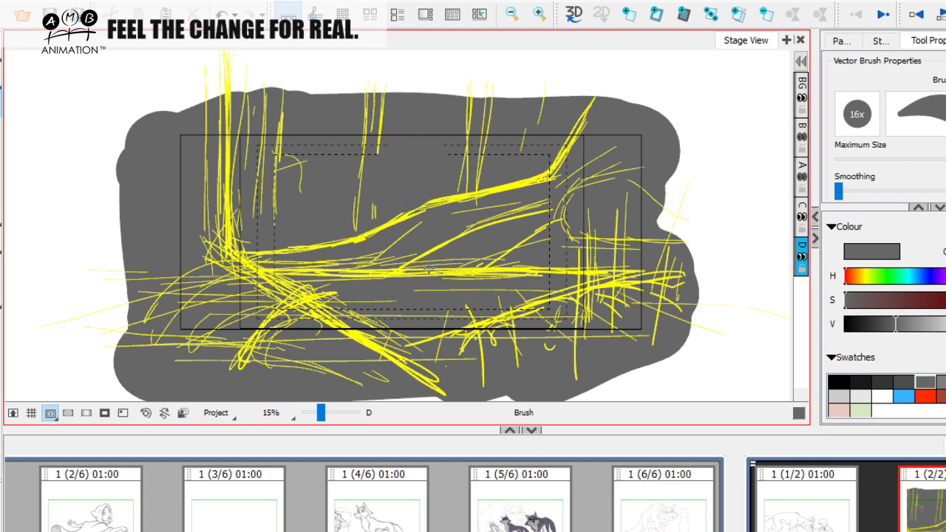
key(ctrl+z)
click(907, 379)
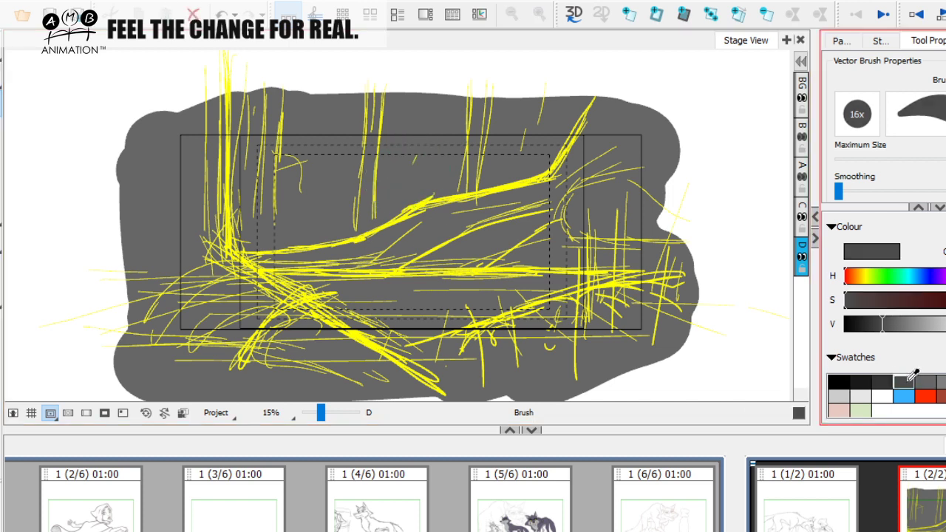
mouse_move(400, 113)
mouse_down()
mouse_move(395, 190)
mouse_move(511, 158)
mouse_move(549, 113)
mouse_move(461, 93)
mouse_move(387, 185)
mouse_move(387, 204)
mouse_move(454, 204)
mouse_up()
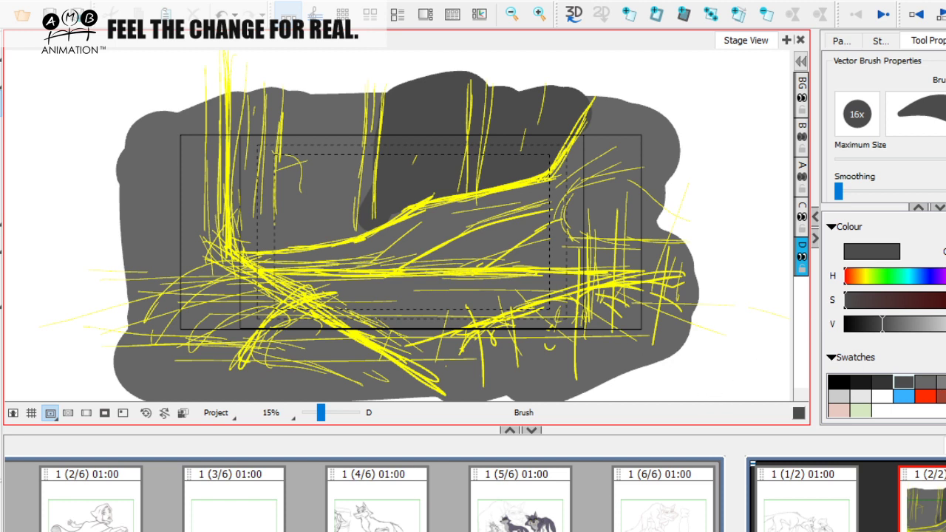
click(944, 382)
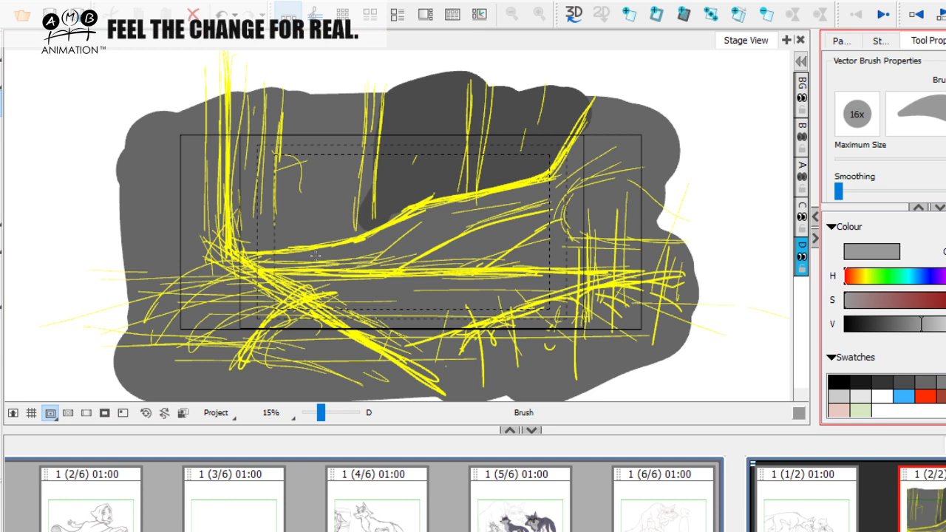
drag(279, 258, 354, 255)
key(ctrl+z)
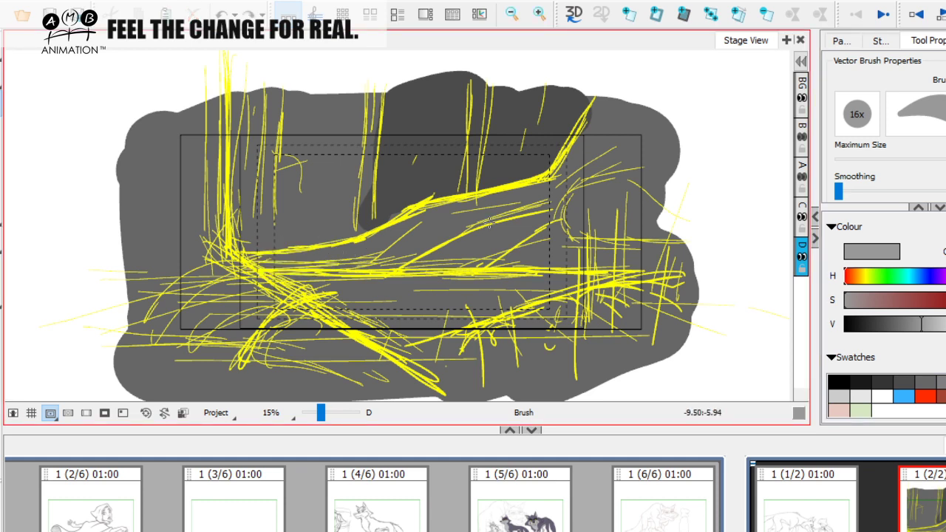
Outline the ridge and the slopes beneath it in mid-grey with a 2x brush, following the yellow sketch
click(908, 324)
drag(945, 160, 916, 160)
mouse_move(280, 260)
mouse_down()
mouse_move(380, 242)
mouse_move(427, 206)
mouse_move(550, 173)
mouse_move(606, 99)
mouse_up()
click(802, 218)
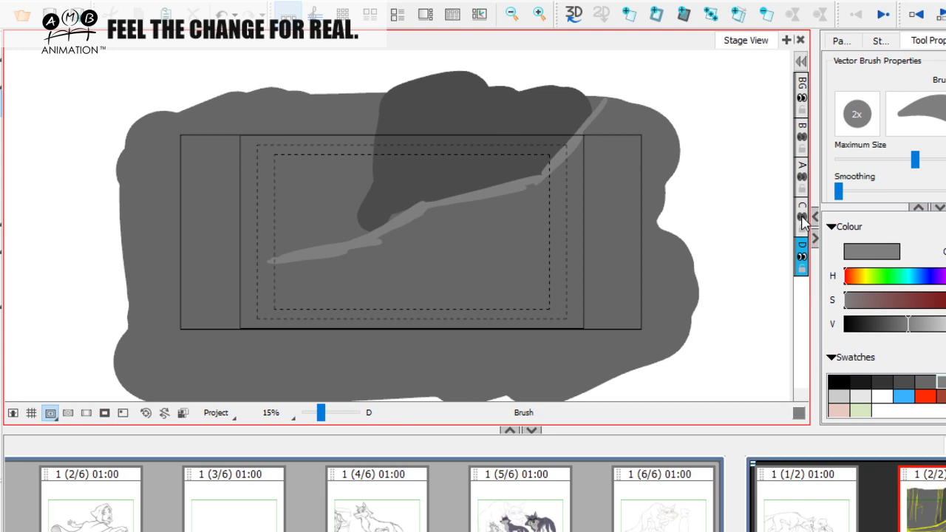
click(802, 218)
mouse_move(294, 271)
mouse_down()
mouse_move(392, 270)
mouse_move(470, 228)
mouse_move(566, 201)
mouse_move(494, 266)
mouse_move(667, 270)
mouse_up()
drag(565, 245, 684, 240)
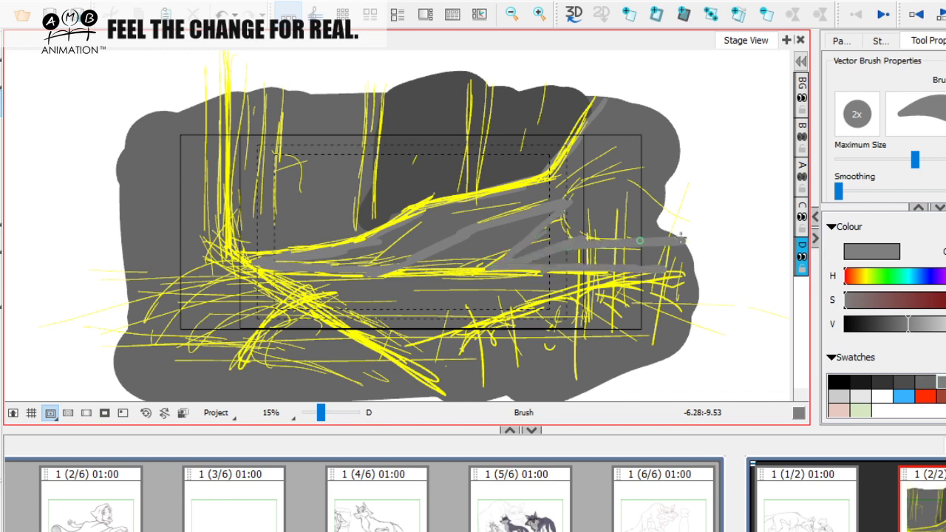
mouse_move(606, 96)
mouse_down()
mouse_move(574, 152)
mouse_move(526, 183)
mouse_up()
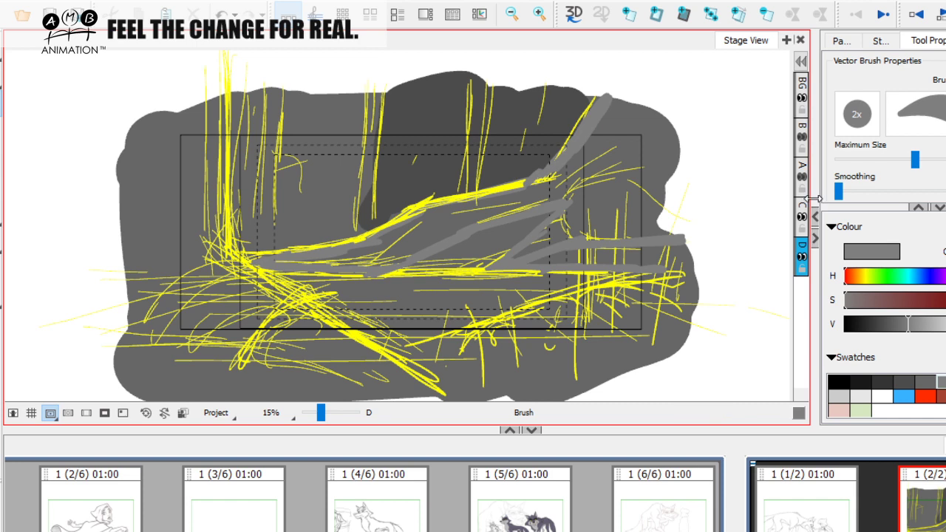
Hide sketch layer C and fill the outlined ridge and the right-hand hillside with the same mid-grey
click(801, 216)
mouse_move(362, 256)
mouse_down()
mouse_move(290, 257)
mouse_move(320, 262)
mouse_move(437, 210)
mouse_move(372, 260)
mouse_move(393, 261)
mouse_move(612, 156)
mouse_up()
mouse_move(533, 186)
mouse_down()
mouse_move(631, 135)
mouse_move(632, 105)
mouse_move(600, 112)
mouse_move(576, 158)
mouse_move(521, 201)
mouse_move(680, 142)
mouse_move(572, 207)
mouse_move(664, 183)
mouse_move(621, 181)
mouse_move(528, 256)
mouse_move(604, 225)
mouse_move(666, 225)
mouse_move(666, 235)
mouse_move(606, 237)
mouse_move(689, 187)
mouse_move(592, 202)
mouse_up()
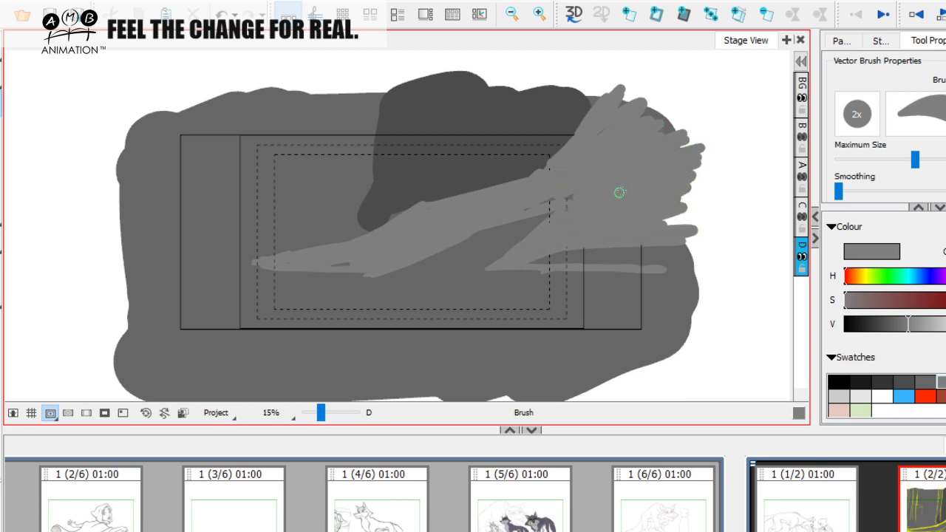
mouse_move(682, 162)
mouse_down()
mouse_move(687, 132)
mouse_move(609, 112)
mouse_up()
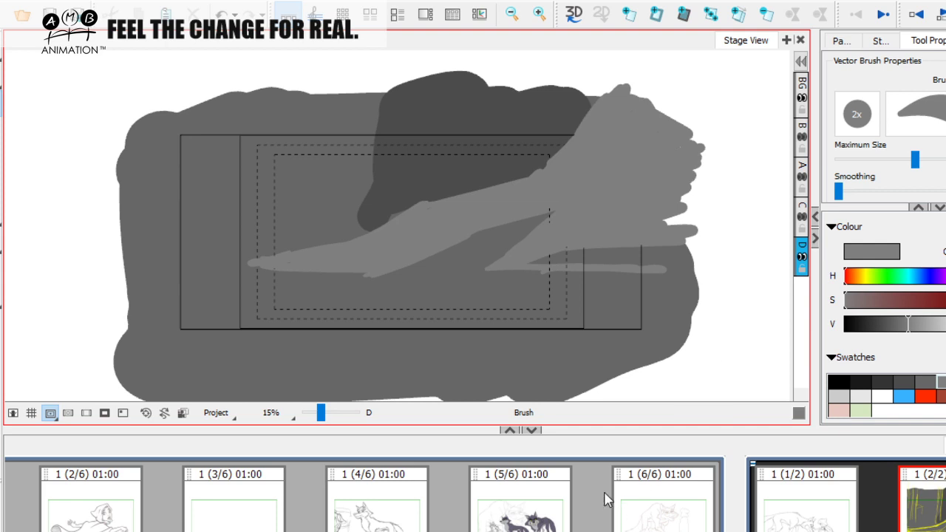
Show layer C and paint dark grey shadows in the gap between the slopes and along the lower right slope
click(803, 217)
click(802, 217)
click(802, 217)
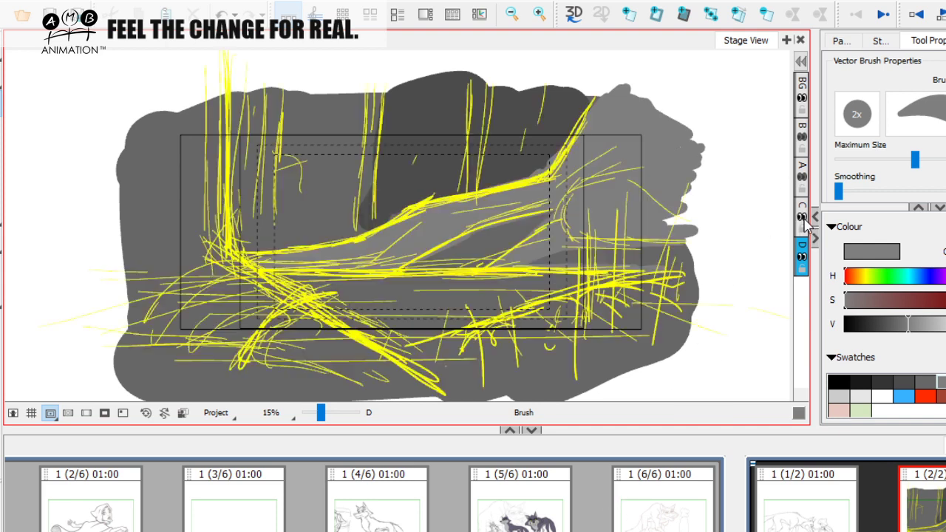
click(909, 378)
mouse_move(466, 254)
mouse_down()
mouse_move(435, 264)
mouse_move(486, 236)
mouse_move(463, 243)
mouse_move(544, 218)
mouse_move(499, 250)
mouse_move(477, 252)
mouse_move(501, 239)
mouse_move(466, 262)
mouse_up()
key(ctrl+z)
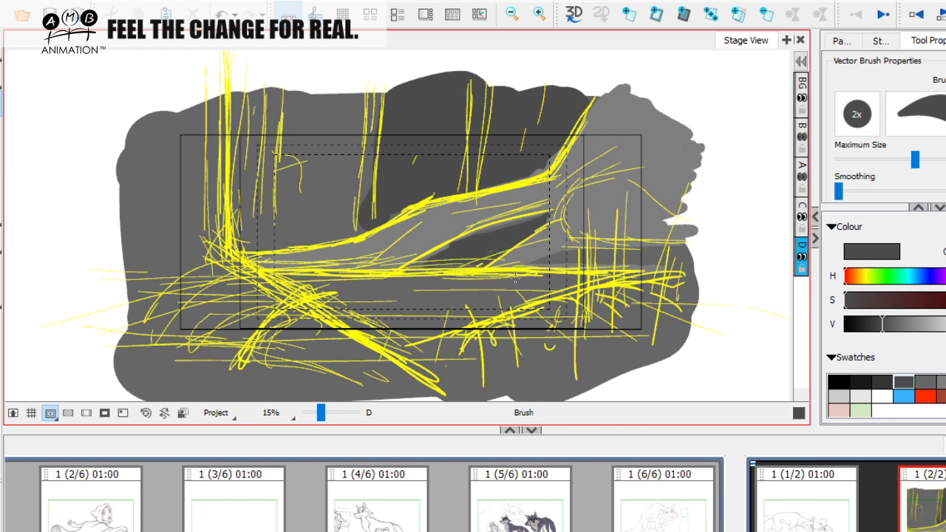
mouse_move(508, 279)
mouse_down()
mouse_move(685, 257)
mouse_move(664, 268)
mouse_up()
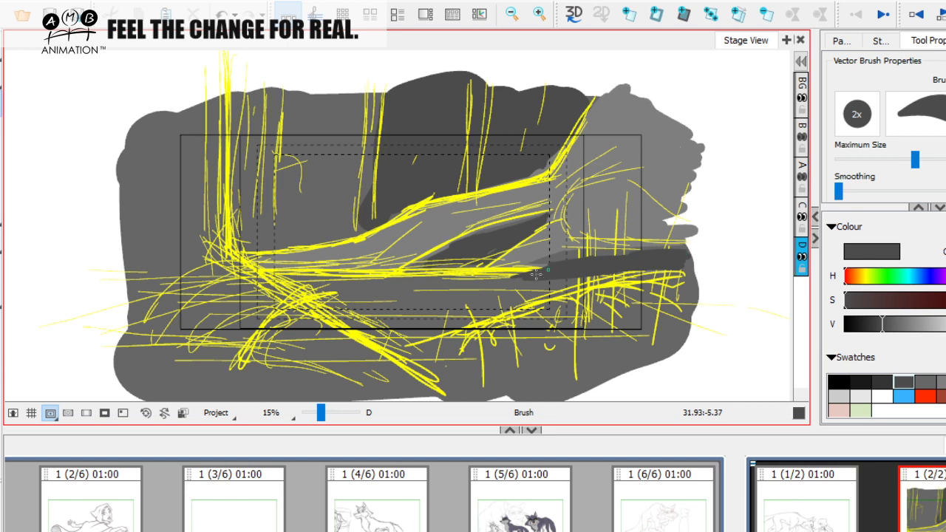
Check the tonal areas against the wolf-and-girl drawing on layer A with sketch layer C hidden
click(803, 179)
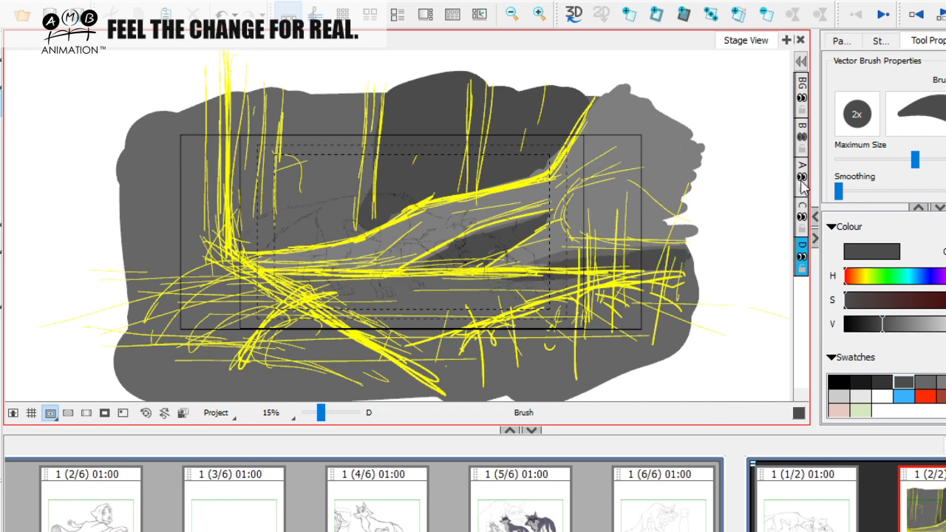
click(801, 217)
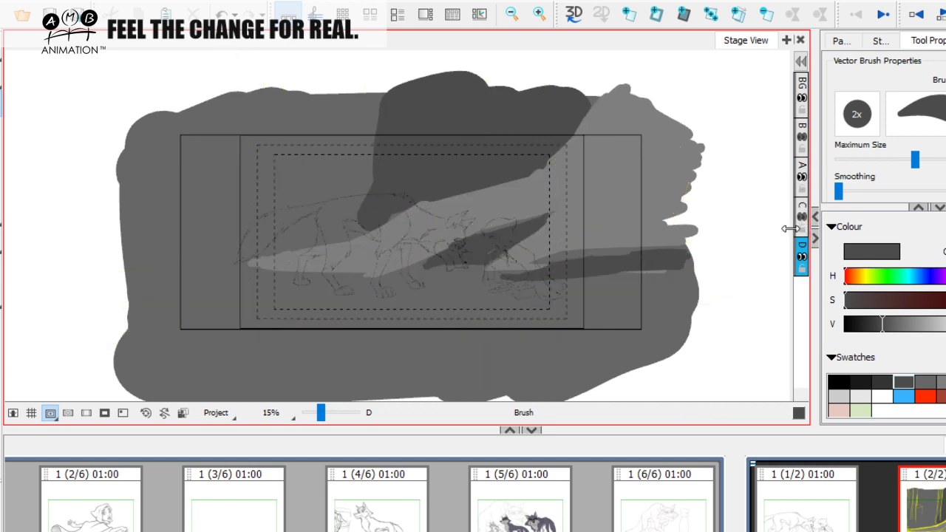
click(803, 179)
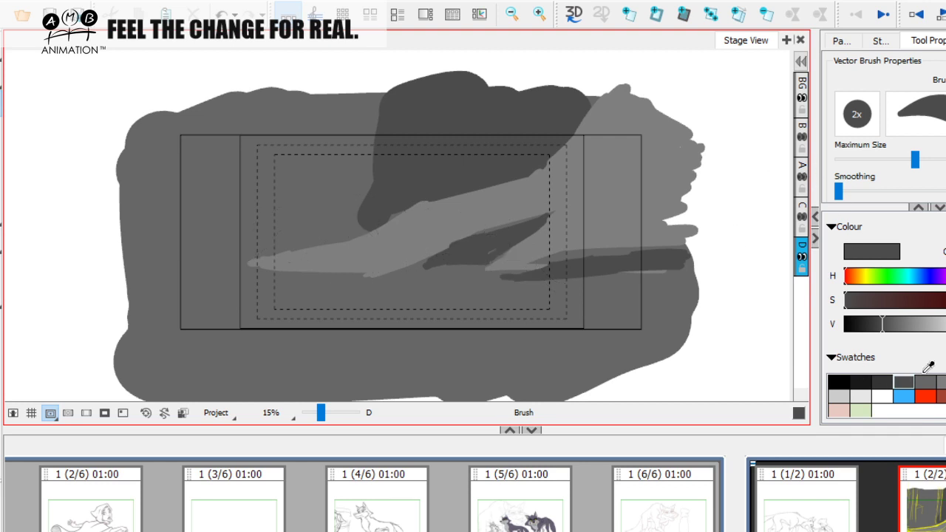
click(945, 382)
drag(512, 266, 484, 272)
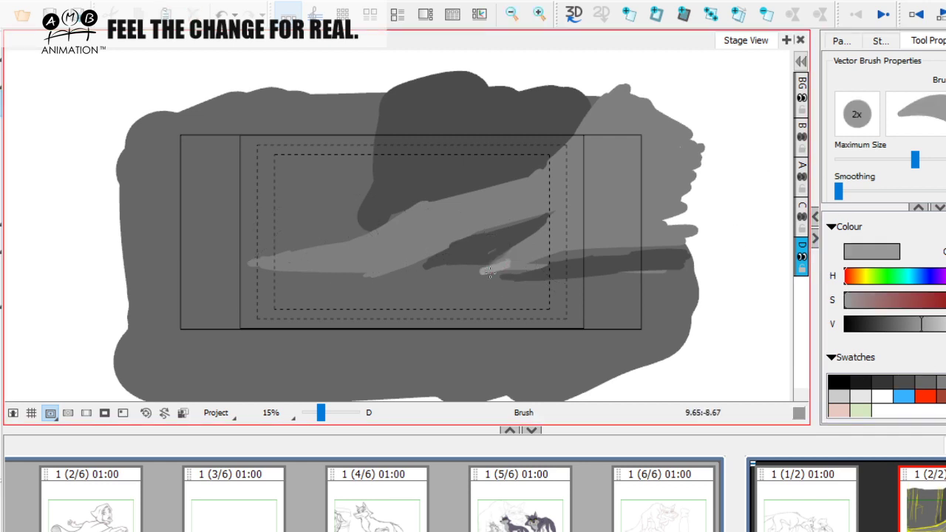
key(ctrl+z)
click(937, 323)
drag(512, 263, 478, 275)
key(ctrl+z)
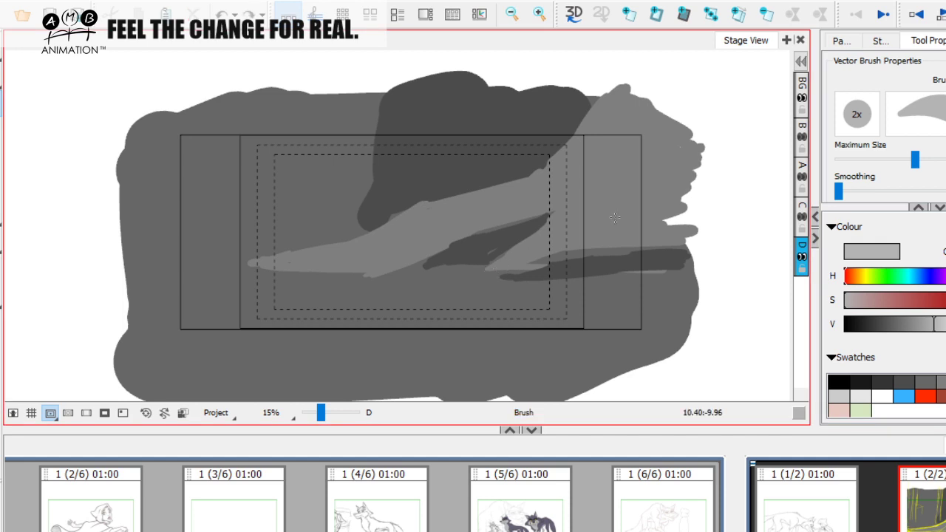
Clean up the slope edges around the central dark shadow with mid-grey strokes
click(942, 382)
mouse_move(494, 267)
mouse_down()
mouse_move(482, 271)
mouse_move(569, 254)
mouse_up()
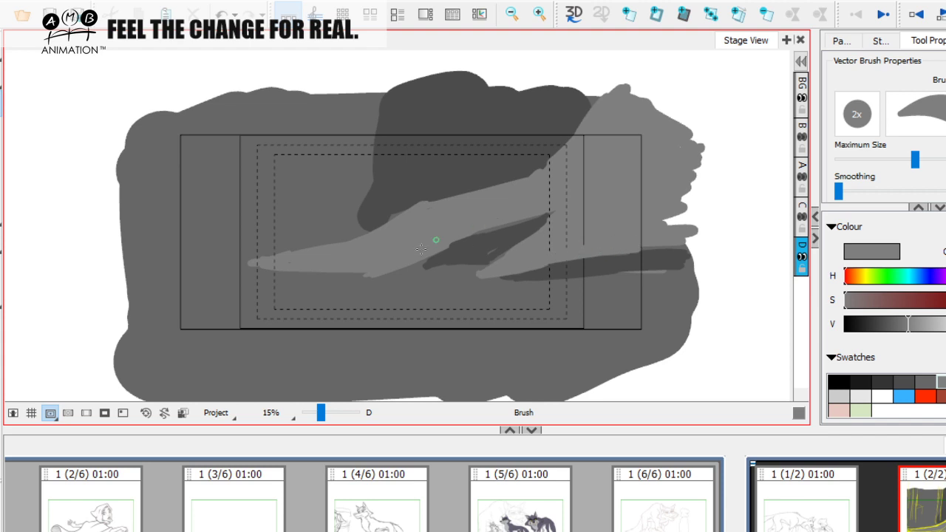
drag(487, 224, 546, 216)
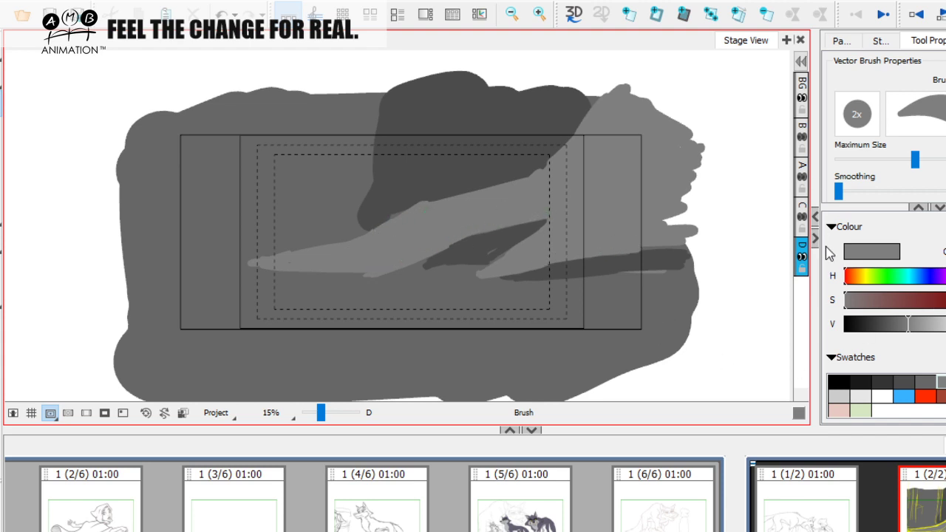
Show layer C and paint thin tree trunks in the backdrop grey over the dark background area
click(802, 216)
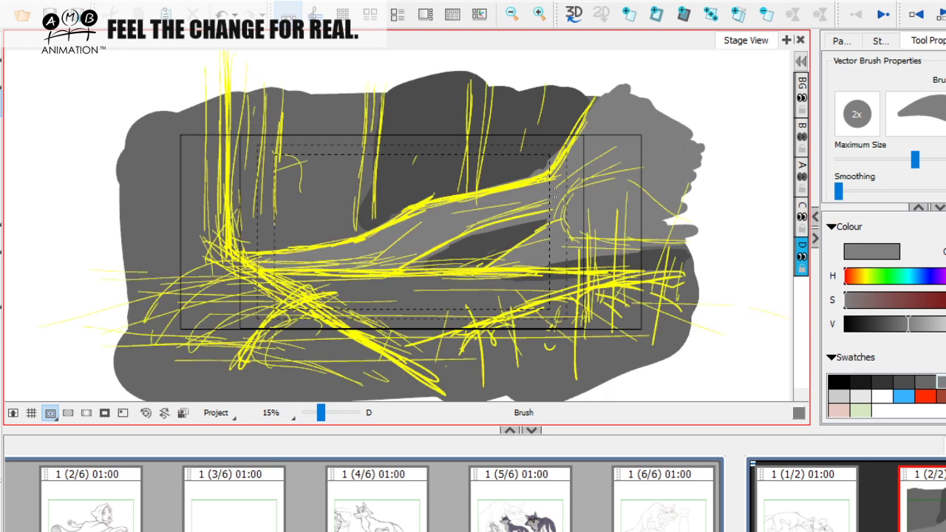
click(925, 382)
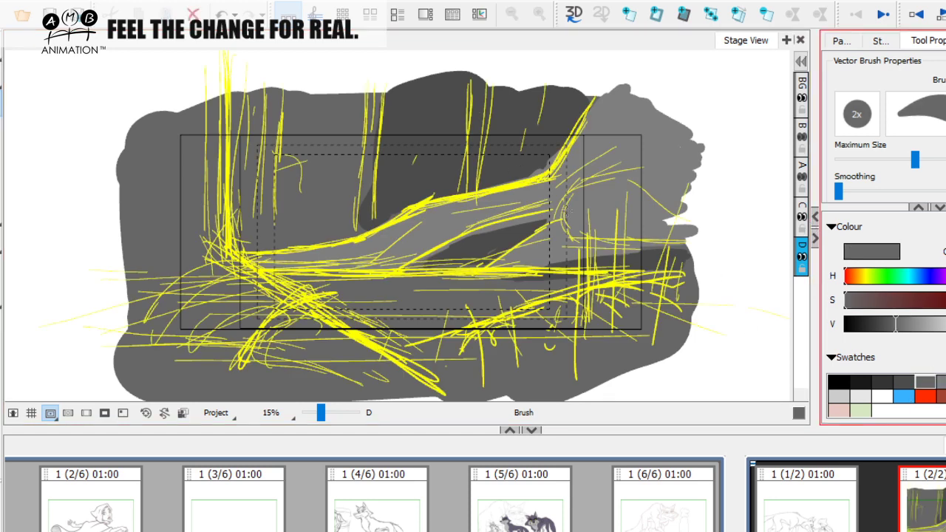
mouse_move(479, 88)
mouse_down()
mouse_move(474, 169)
mouse_move(482, 97)
mouse_up()
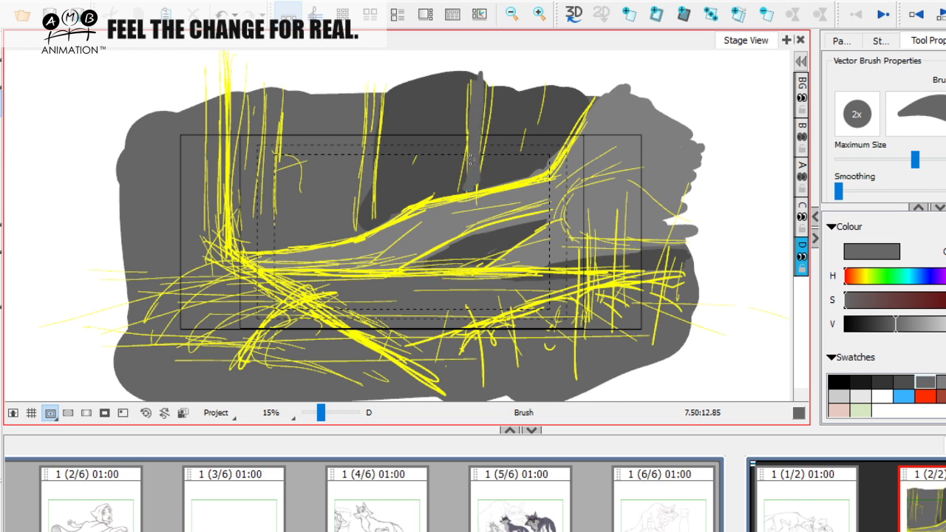
drag(544, 91, 538, 171)
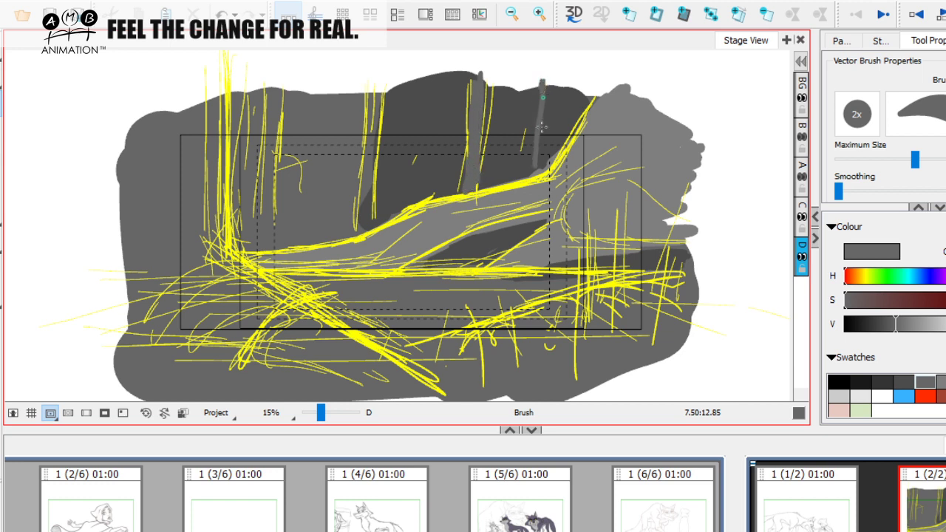
drag(371, 87, 360, 220)
Paint two lighter grey tree trunks along the sketched trunks left of the dark background area
click(943, 381)
drag(377, 86, 371, 221)
drag(269, 83, 263, 212)
drag(270, 105, 260, 245)
drag(273, 87, 272, 233)
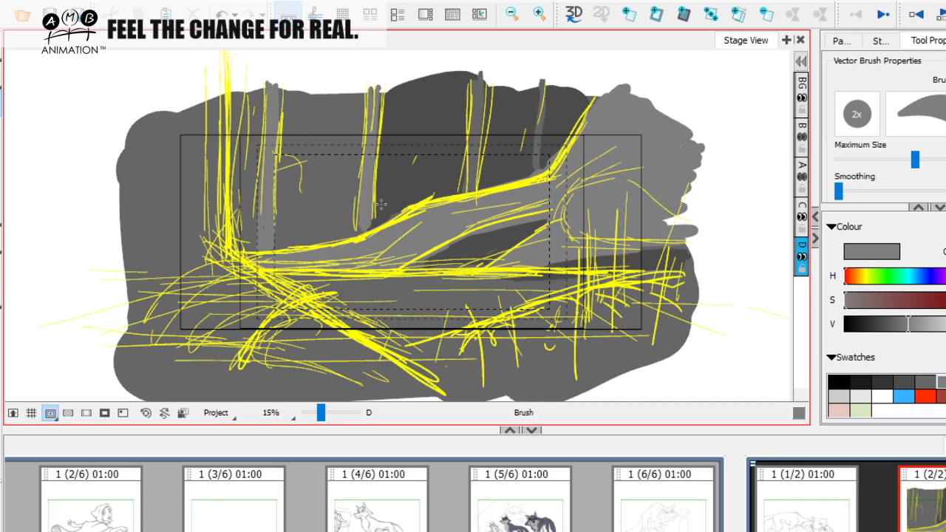
Outline the large foreground tree and its diagonal ground slope on the left in dark grey
click(907, 381)
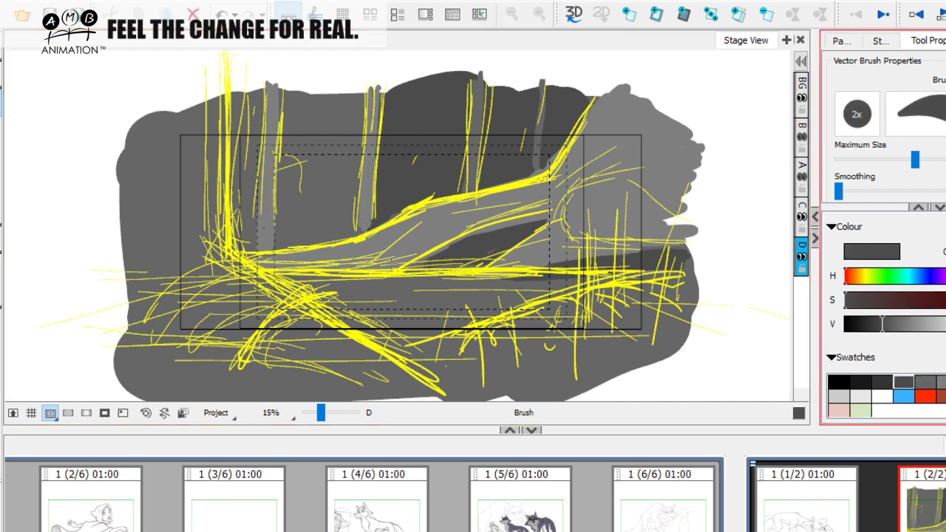
mouse_move(214, 77)
mouse_down()
mouse_move(221, 243)
mouse_move(224, 72)
mouse_move(220, 153)
mouse_move(255, 286)
mouse_move(219, 243)
mouse_move(261, 282)
mouse_move(226, 262)
mouse_move(409, 371)
mouse_move(300, 295)
mouse_up()
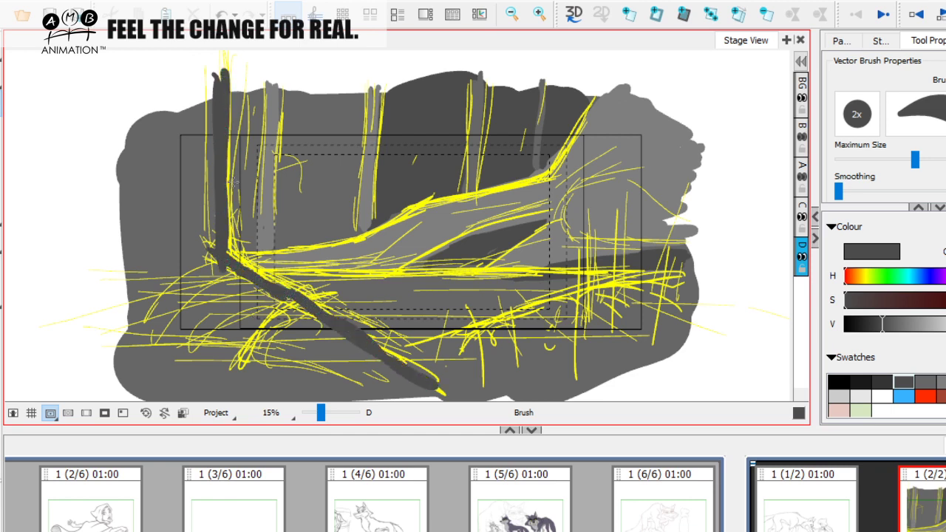
mouse_move(217, 71)
mouse_down()
mouse_move(137, 105)
mouse_move(135, 366)
mouse_move(418, 386)
mouse_move(175, 379)
mouse_move(162, 365)
mouse_move(204, 366)
mouse_up()
drag(161, 82, 153, 87)
Increase the brush size to 3x and block in the foreground tree trunk with dark grey
drag(916, 160, 922, 161)
mouse_move(155, 74)
mouse_down()
mouse_move(143, 134)
mouse_move(214, 70)
mouse_move(186, 150)
mouse_move(194, 215)
mouse_move(178, 252)
mouse_up()
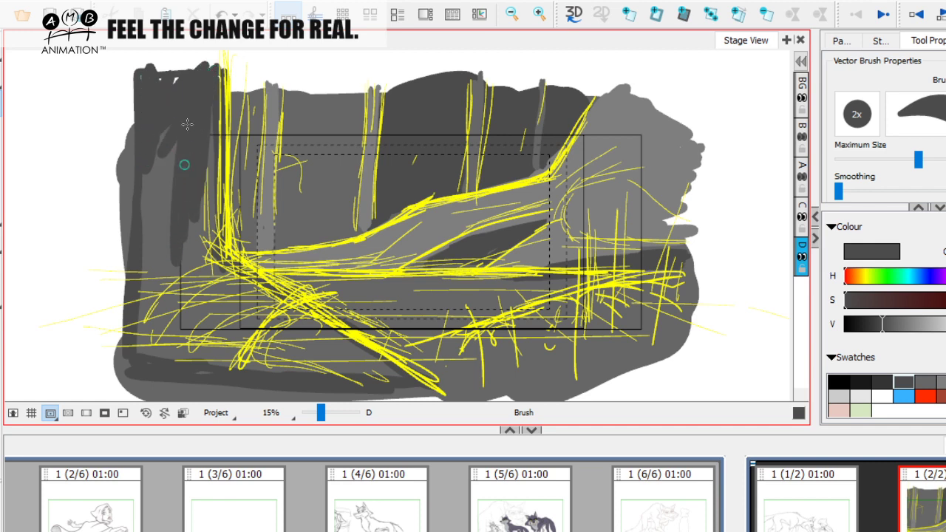
drag(920, 161, 918, 160)
mouse_move(164, 257)
mouse_down()
mouse_move(162, 88)
mouse_move(147, 114)
mouse_up()
drag(917, 160, 932, 160)
mouse_move(167, 138)
mouse_down()
mouse_move(168, 303)
mouse_move(208, 242)
mouse_up()
Hide layer C and fill the remaining foreground tree and ground slope, extending the dark grey along its left edge
click(802, 216)
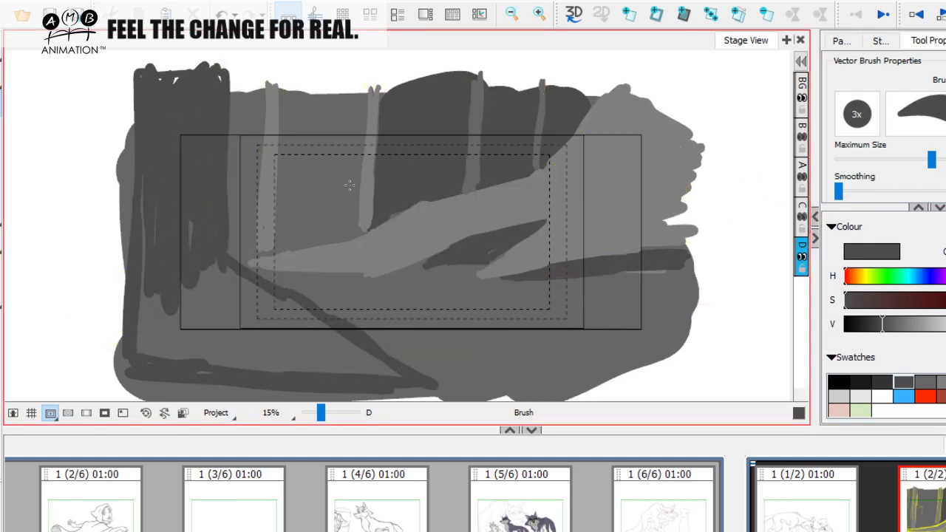
mouse_move(190, 183)
mouse_down()
mouse_move(212, 79)
mouse_move(169, 76)
mouse_move(155, 89)
mouse_move(125, 328)
mouse_move(205, 254)
mouse_move(190, 296)
mouse_move(267, 310)
mouse_move(220, 263)
mouse_move(361, 357)
mouse_move(294, 313)
mouse_move(320, 333)
mouse_up()
mouse_move(391, 383)
mouse_down()
mouse_move(226, 362)
mouse_move(291, 330)
mouse_move(170, 355)
mouse_move(144, 344)
mouse_move(170, 327)
mouse_move(203, 365)
mouse_move(323, 376)
mouse_move(266, 301)
mouse_up()
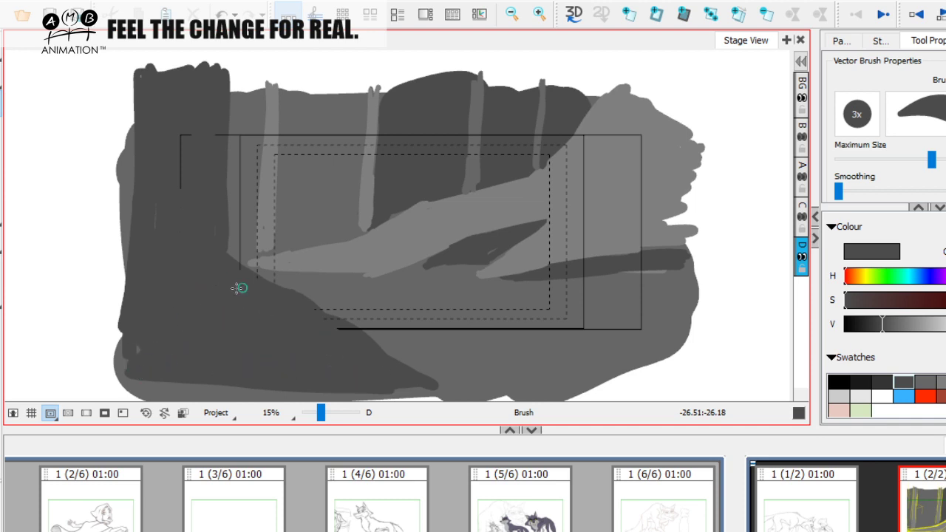
drag(142, 340, 130, 90)
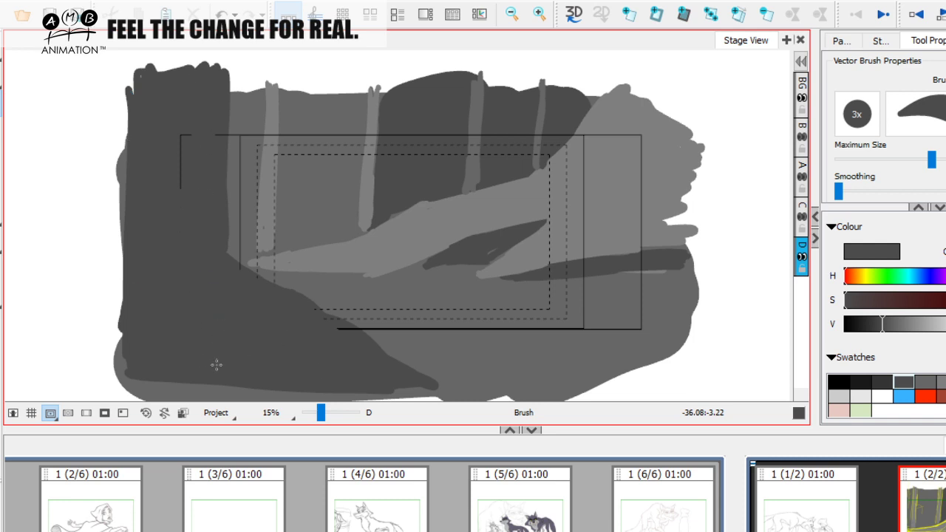
drag(132, 303, 120, 373)
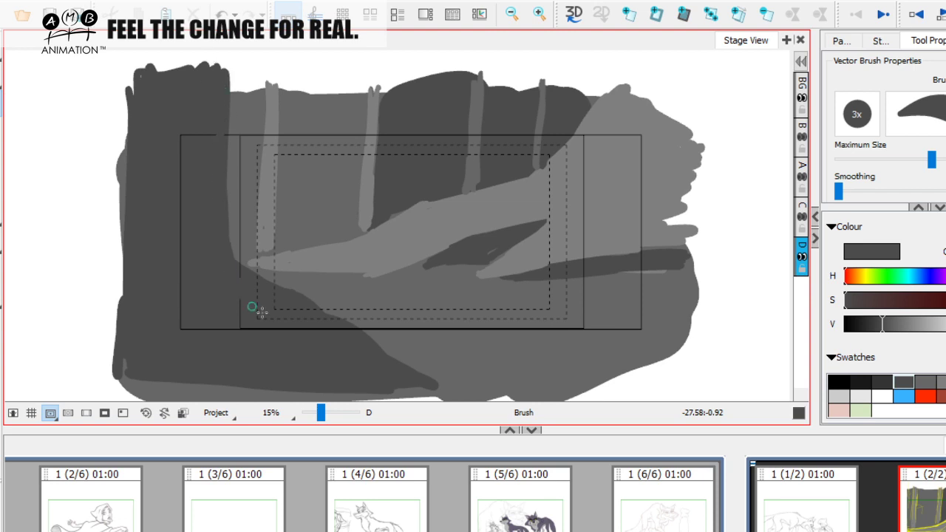
Pick a darker grey and paint along the foreground tree's inner edge and the edge of its diagonal ground slope
click(2, 78)
click(207, 264)
click(785, 304)
click(885, 382)
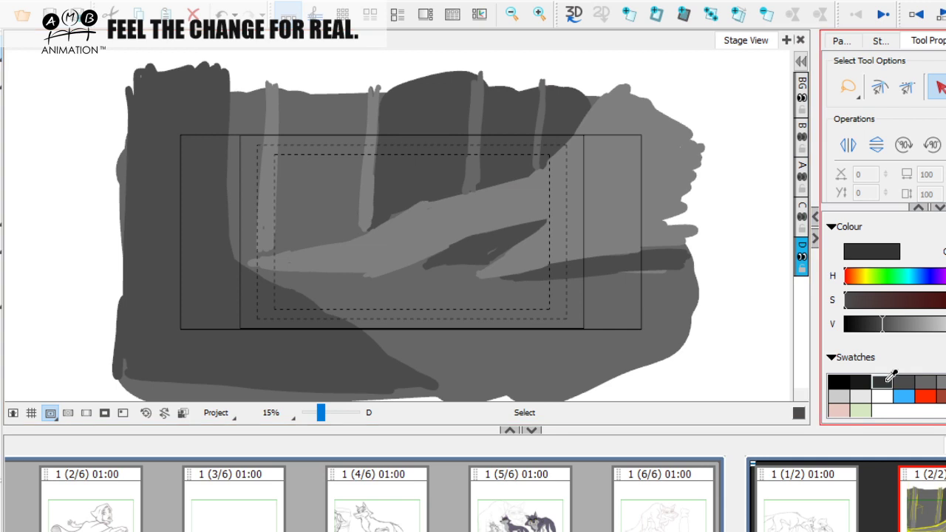
drag(211, 116, 212, 143)
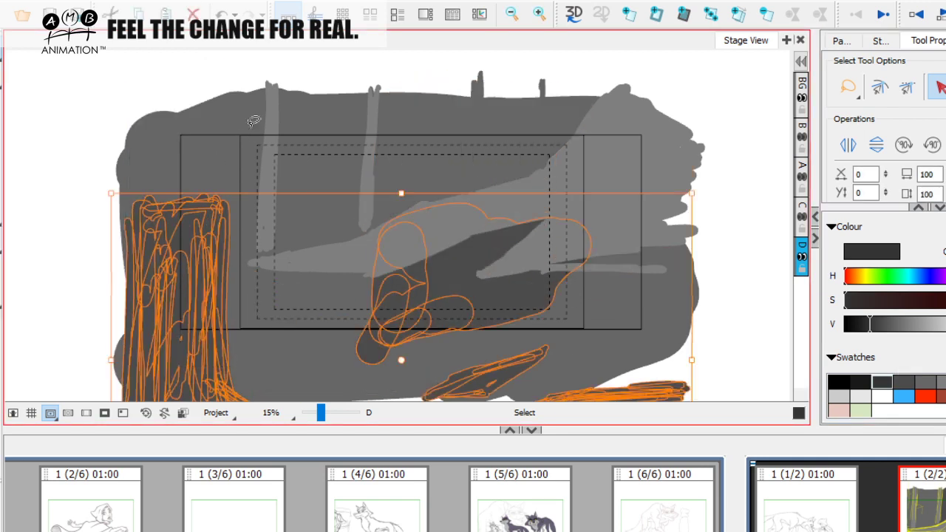
click(52, 167)
key(alt+b)
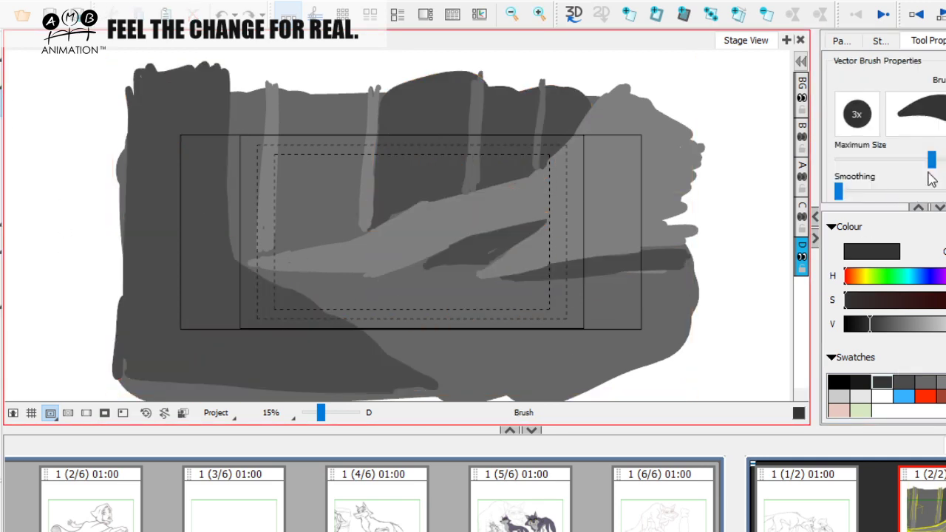
drag(215, 74, 215, 220)
drag(214, 95, 212, 243)
drag(219, 90, 220, 221)
drag(216, 184, 218, 260)
drag(214, 133, 218, 267)
mouse_move(216, 68)
mouse_down()
mouse_move(219, 224)
mouse_move(218, 130)
mouse_up()
mouse_move(222, 235)
mouse_down()
mouse_move(232, 280)
mouse_move(408, 365)
mouse_up()
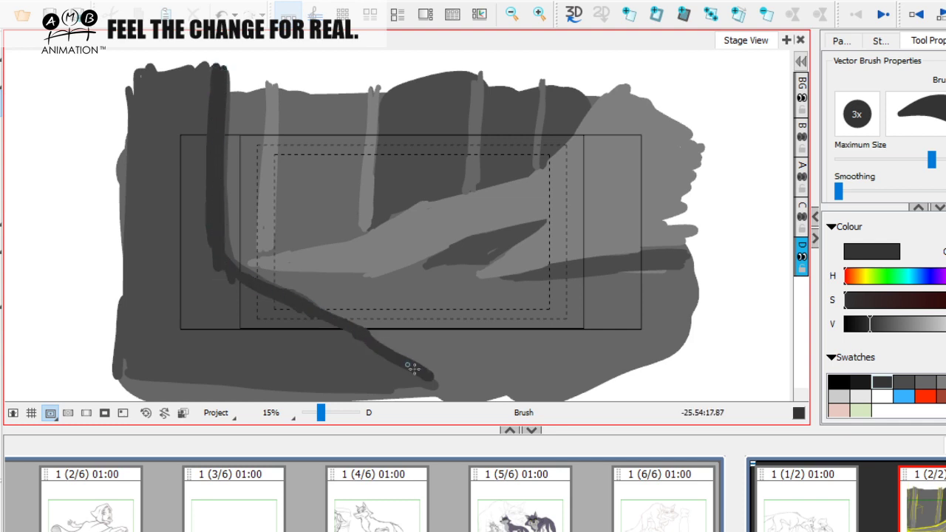
mouse_move(222, 72)
mouse_down()
mouse_move(161, 68)
mouse_move(139, 136)
mouse_move(137, 83)
mouse_move(124, 349)
mouse_move(135, 376)
mouse_move(297, 390)
mouse_move(228, 391)
mouse_move(409, 379)
mouse_up()
Fill the rest of the foreground tree and ground slope with the darker grey using the Paint tool
click(3, 214)
drag(176, 129, 160, 335)
click(214, 325)
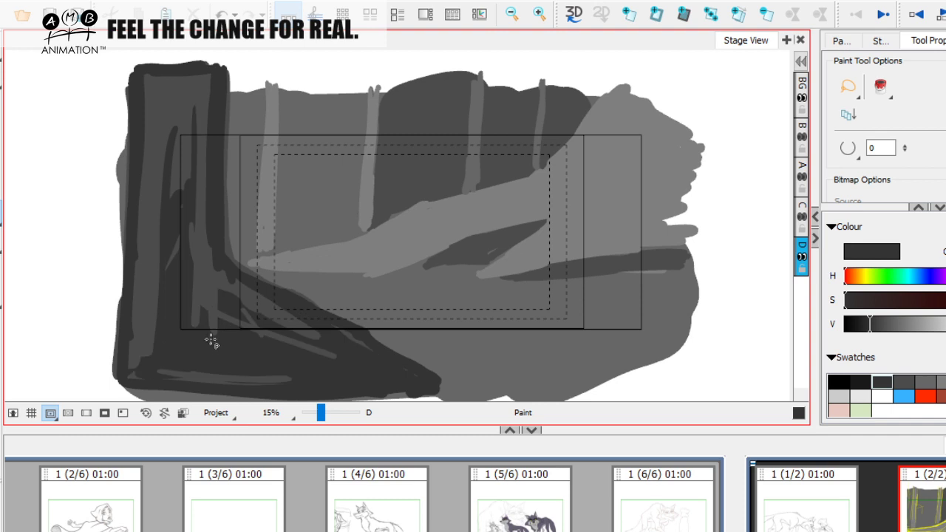
click(274, 310)
Increase the brush size to 4x and paint over the remaining gaps and inner edge of the foreground tree and slope
click(1, 103)
drag(934, 160, 945, 160)
drag(152, 95, 152, 226)
mouse_move(152, 178)
mouse_down()
mouse_move(155, 213)
mouse_move(154, 103)
mouse_move(165, 83)
mouse_move(201, 241)
mouse_move(188, 274)
mouse_move(164, 218)
mouse_move(158, 244)
mouse_move(142, 224)
mouse_move(179, 222)
mouse_move(191, 304)
mouse_move(218, 336)
mouse_move(262, 337)
mouse_move(259, 321)
mouse_move(220, 286)
mouse_move(232, 289)
mouse_move(360, 372)
mouse_move(156, 369)
mouse_move(264, 374)
mouse_move(357, 360)
mouse_move(299, 339)
mouse_move(333, 367)
mouse_move(297, 325)
mouse_move(359, 377)
mouse_move(308, 336)
mouse_move(359, 343)
mouse_move(231, 284)
mouse_up()
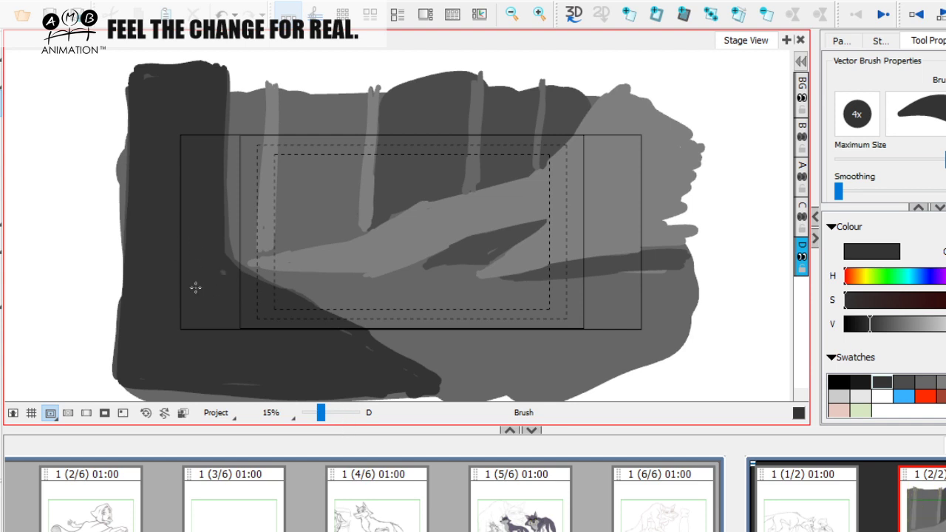
mouse_move(216, 64)
mouse_down()
mouse_move(226, 251)
mouse_move(243, 274)
mouse_move(422, 397)
mouse_up()
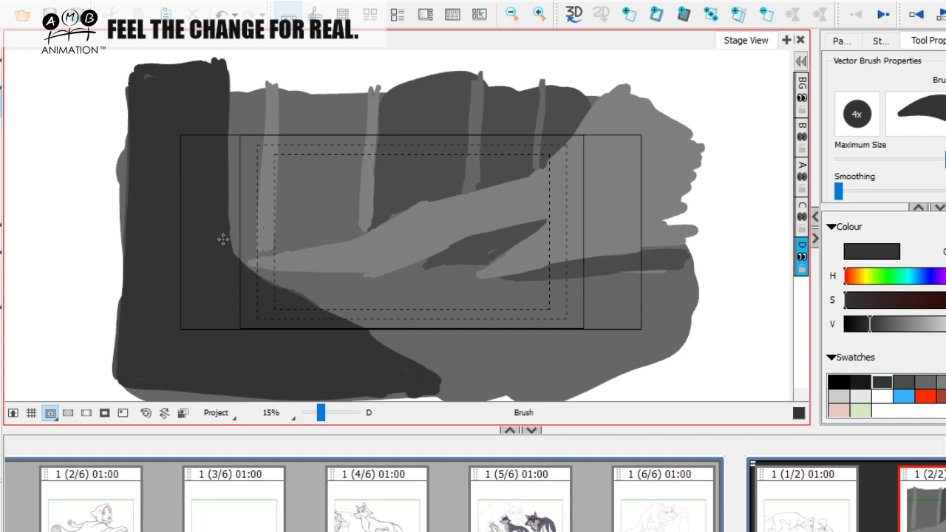
drag(223, 63, 226, 219)
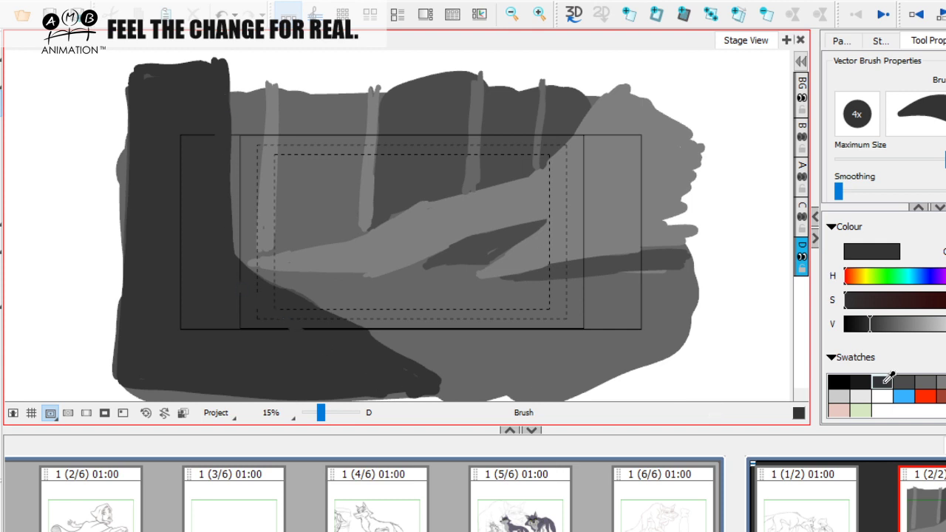
Pick the lighter grey and extend the thin tip of the large root to the foreground slope
click(941, 382)
drag(260, 266, 321, 268)
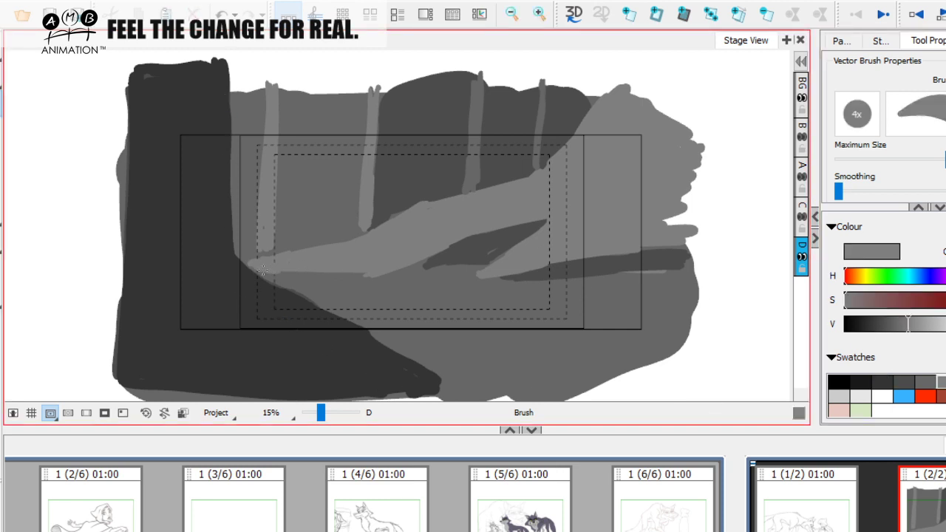
drag(253, 267, 293, 269)
Reduce the brush size to 2x and draw mid-grey bark lines along the length of the large light grey root
click(925, 381)
drag(943, 160, 928, 160)
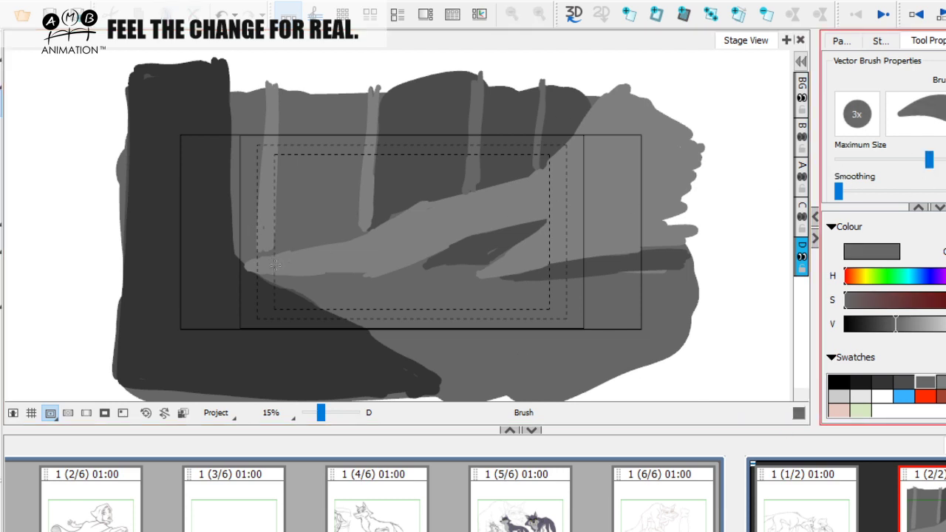
drag(280, 269, 361, 250)
key(bracketleft)
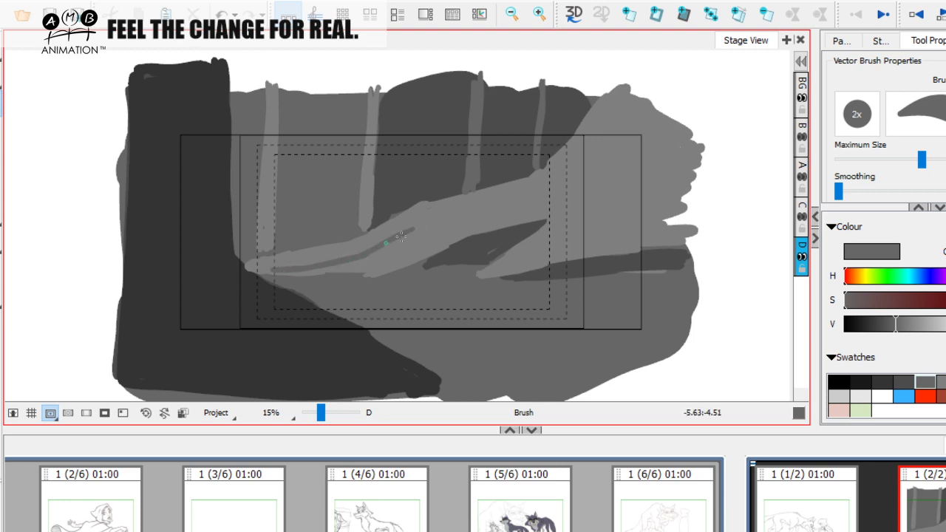
mouse_move(420, 224)
mouse_down()
mouse_move(567, 183)
mouse_move(604, 108)
mouse_up()
mouse_move(327, 272)
mouse_down()
mouse_move(394, 268)
mouse_move(474, 230)
mouse_move(549, 216)
mouse_up()
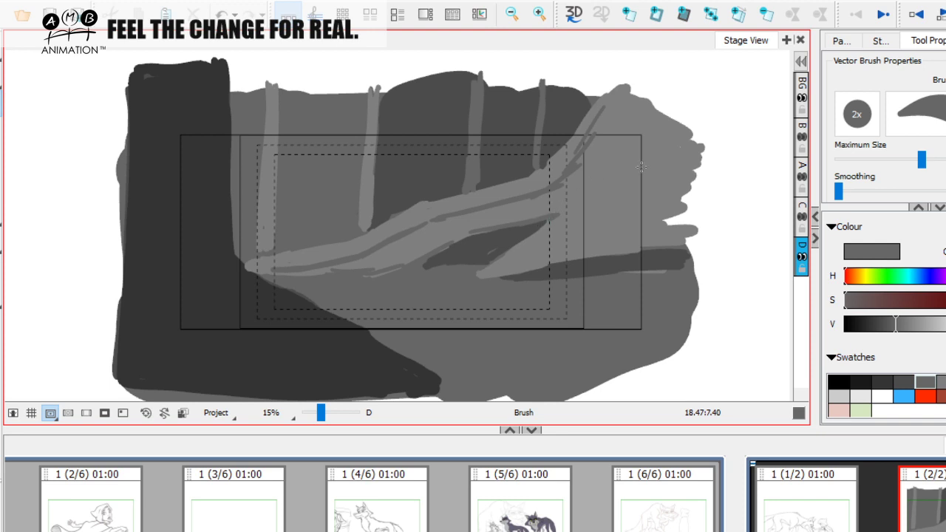
Draw curved mid-grey contour lines on the wide base of the root and small notches along its underside
mouse_move(626, 153)
mouse_down()
mouse_move(591, 193)
mouse_move(597, 182)
mouse_move(594, 201)
mouse_move(605, 193)
mouse_move(624, 215)
mouse_move(676, 224)
mouse_up()
mouse_move(603, 191)
mouse_down()
mouse_move(627, 155)
mouse_move(680, 150)
mouse_up()
mouse_move(623, 151)
mouse_down()
mouse_move(586, 180)
mouse_move(606, 223)
mouse_move(690, 225)
mouse_up()
drag(681, 145, 600, 151)
drag(442, 229, 453, 241)
drag(515, 215, 540, 216)
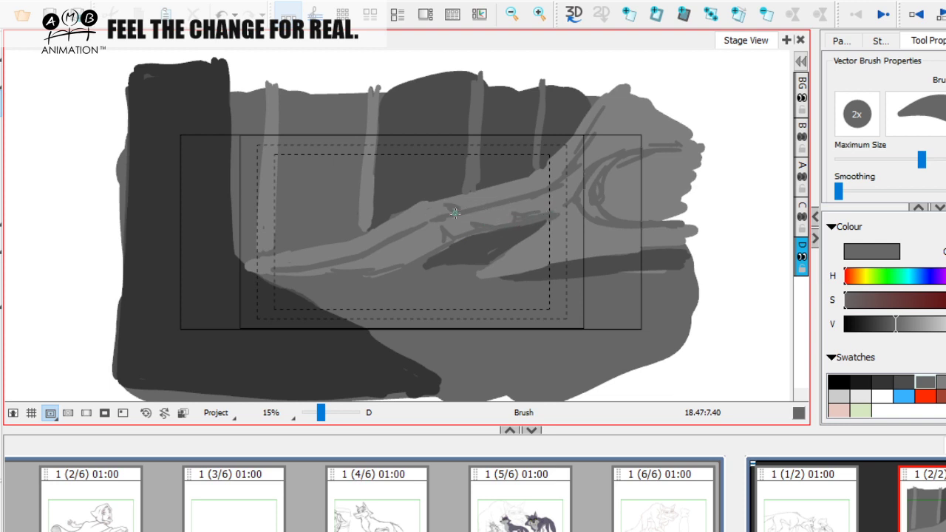
Add mid-grey texture strokes to the main root, the lower roots and the hollow in the wide base
mouse_move(455, 213)
mouse_down()
mouse_move(412, 220)
mouse_move(356, 256)
mouse_move(318, 258)
mouse_up()
drag(590, 213, 580, 209)
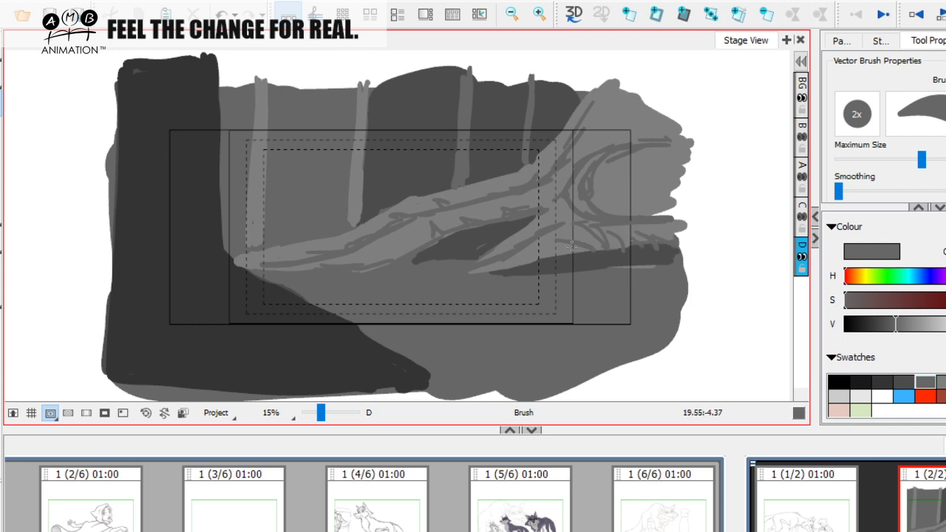
drag(511, 260, 491, 272)
drag(595, 167, 637, 145)
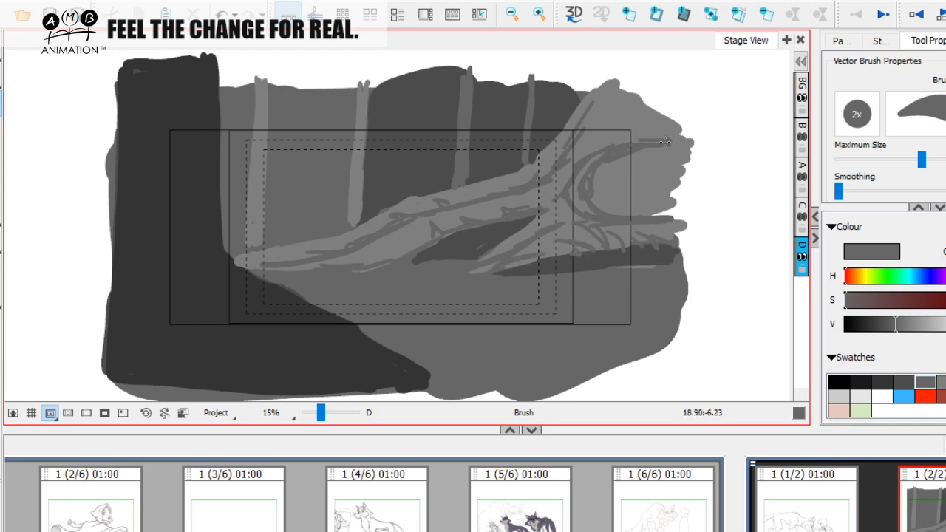
mouse_move(628, 151)
mouse_down()
mouse_move(625, 178)
mouse_move(626, 169)
mouse_move(630, 182)
mouse_move(674, 195)
mouse_up()
drag(631, 175, 657, 191)
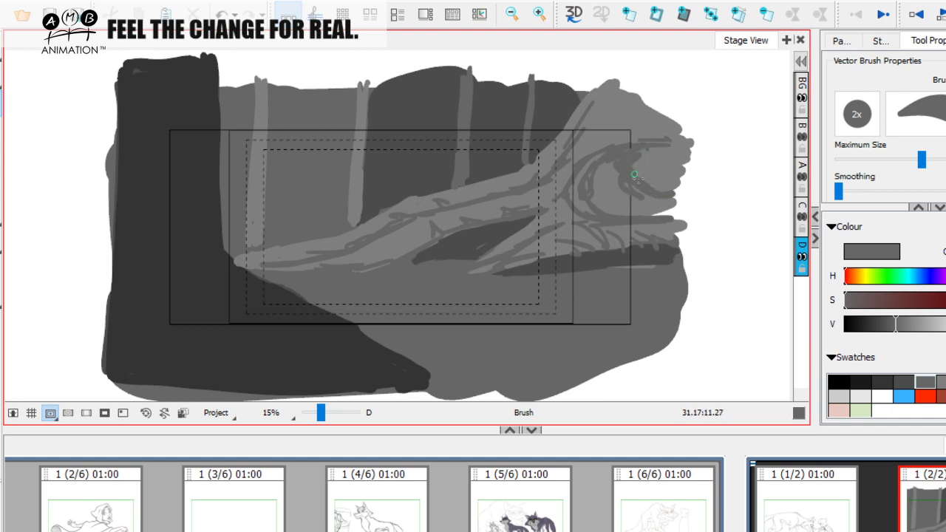
drag(649, 156, 671, 151)
drag(345, 262, 339, 275)
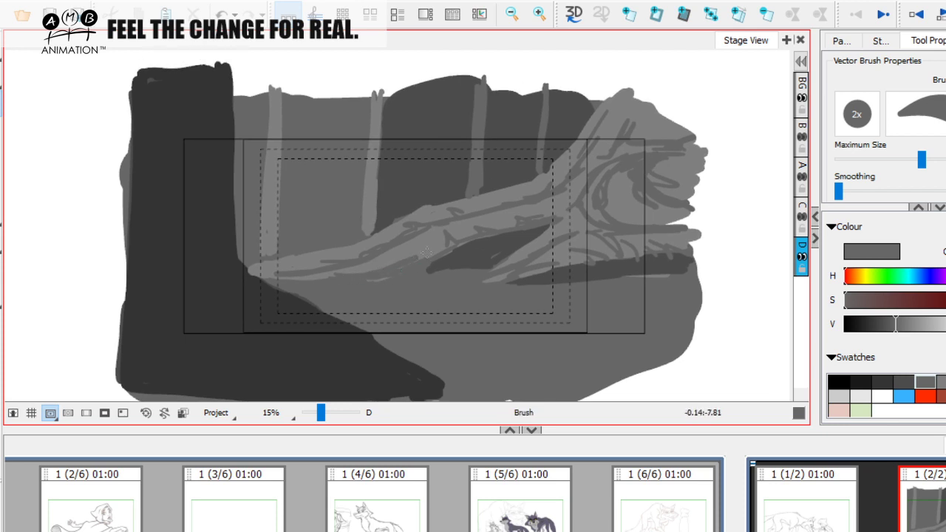
Undo the stray line across the drawing and deepen the mid-grey shading along the root, lower roots and wide base
drag(211, 50, 440, 267)
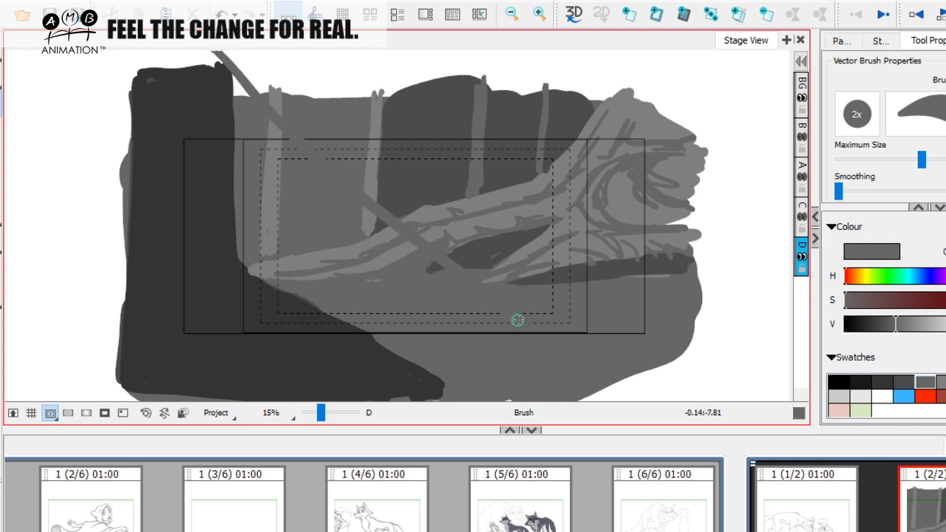
key(ctrl+z)
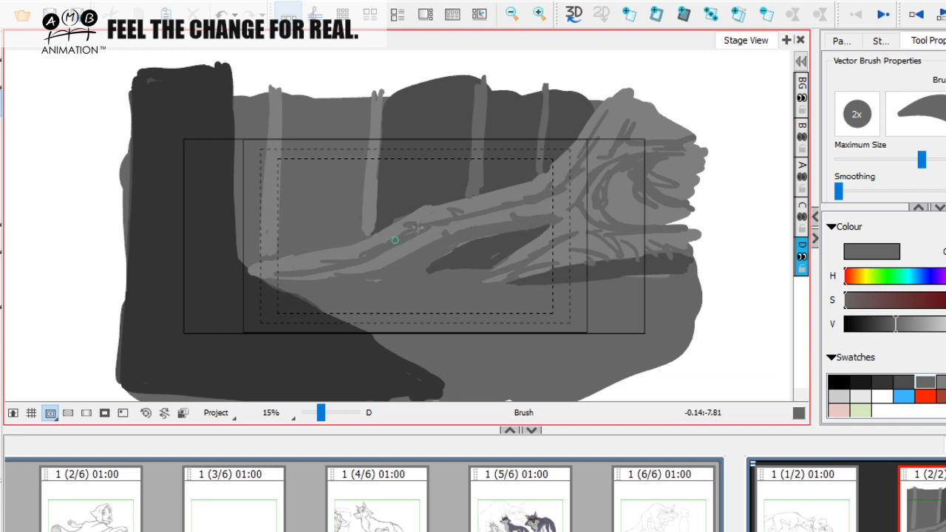
mouse_move(502, 200)
mouse_down()
mouse_move(570, 186)
mouse_move(553, 192)
mouse_move(549, 176)
mouse_move(605, 104)
mouse_up()
key(space)
drag(343, 263, 294, 271)
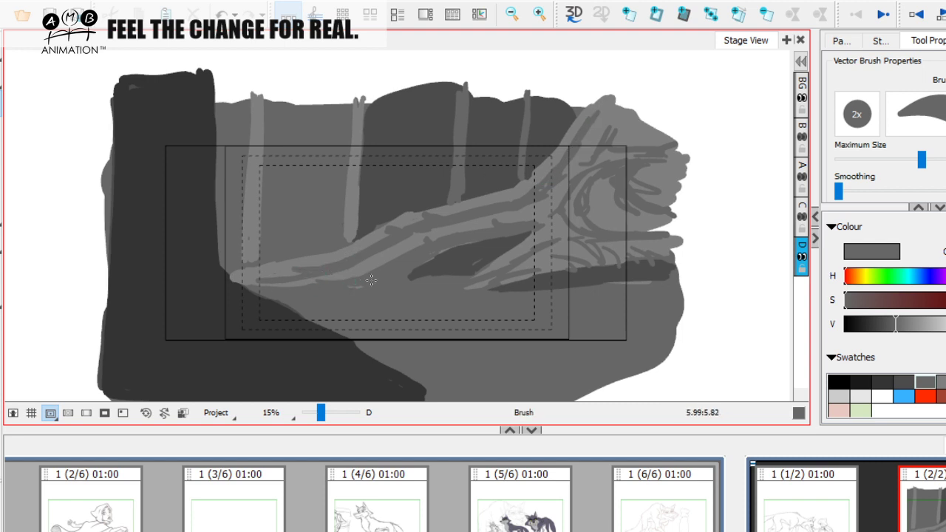
scroll(371, 280, right, 2)
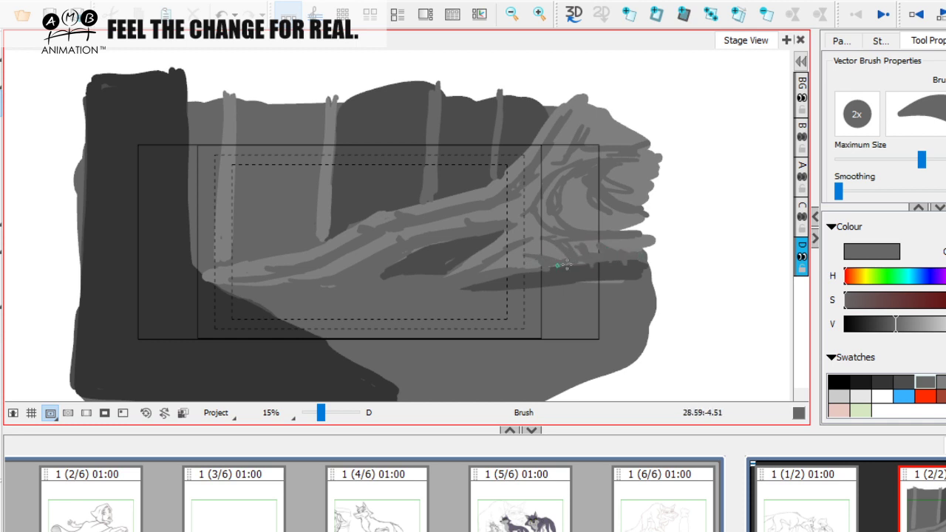
drag(605, 280, 600, 280)
key(space)
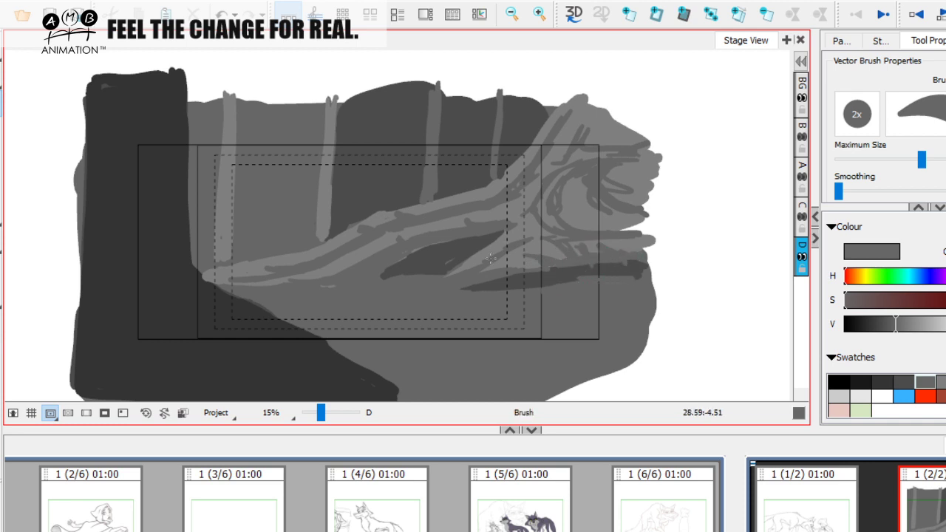
scroll(544, 233, up, 1)
mouse_move(595, 168)
mouse_down()
mouse_move(600, 197)
mouse_move(633, 198)
mouse_move(624, 191)
mouse_move(633, 213)
mouse_move(598, 206)
mouse_move(579, 167)
mouse_move(583, 145)
mouse_move(573, 161)
mouse_move(601, 161)
mouse_move(586, 156)
mouse_move(585, 122)
mouse_up()
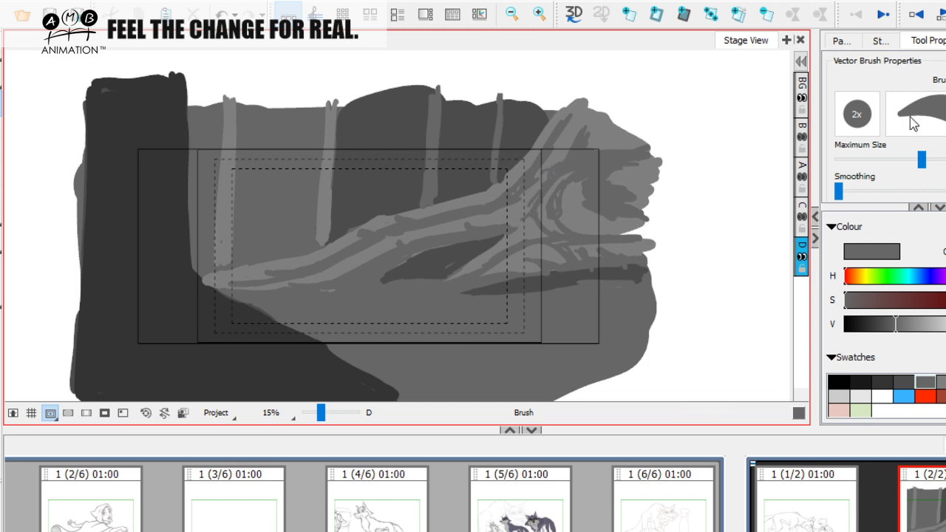
Lower the brush size slightly and paint mid-grey strokes running up the root's rising edge past its silhouette
drag(920, 159, 917, 160)
mouse_move(527, 183)
mouse_down()
mouse_move(547, 144)
mouse_move(610, 103)
mouse_up()
mouse_move(593, 149)
mouse_down()
mouse_move(632, 139)
mouse_move(618, 152)
mouse_move(633, 161)
mouse_up()
key(space)
key(o)
drag(511, 123, 462, 111)
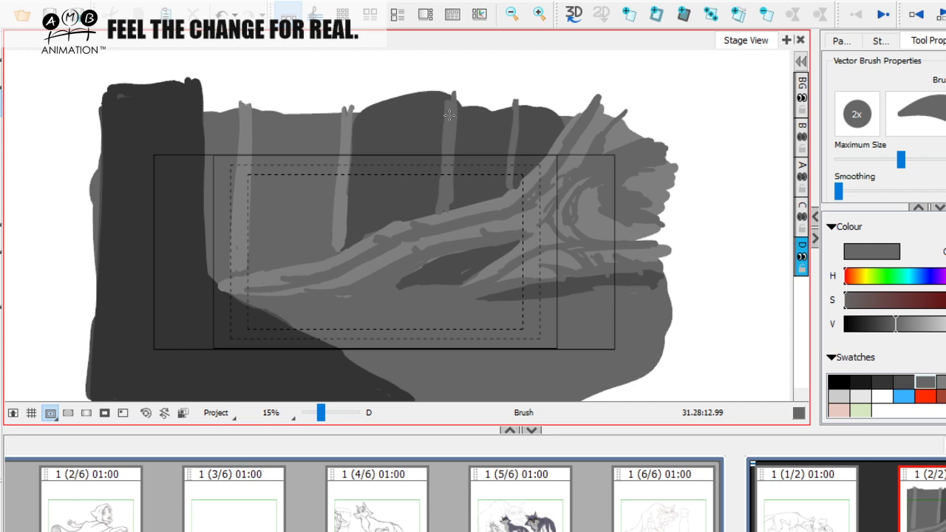
Shade the two light background tree trunks with vertical mid-grey strokes
key(o)
mouse_move(342, 122)
mouse_down()
mouse_move(345, 109)
mouse_move(361, 124)
mouse_move(344, 155)
mouse_move(341, 244)
mouse_up()
drag(349, 150, 341, 247)
drag(246, 105, 241, 229)
drag(246, 166, 239, 260)
drag(241, 238, 239, 263)
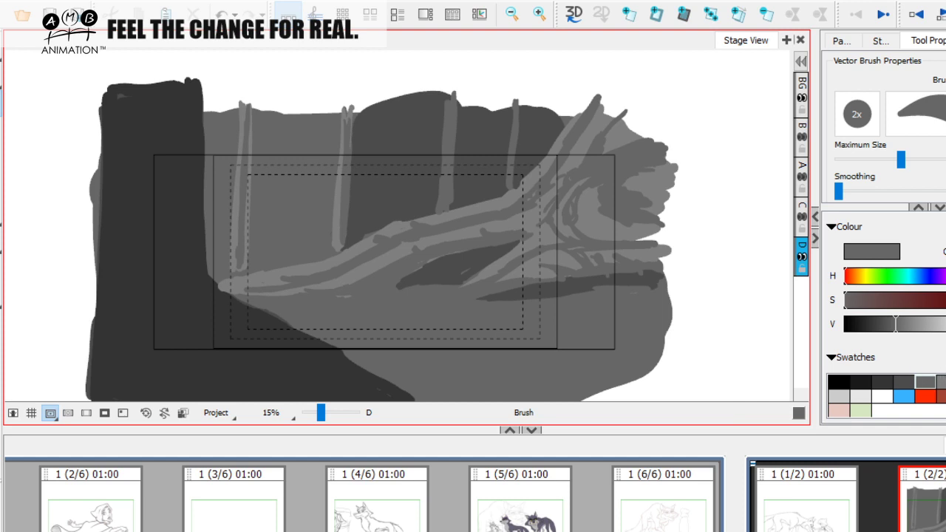
Draw dark grey squiggly bush outlines and thin distant trunks around the two light background trees
click(903, 381)
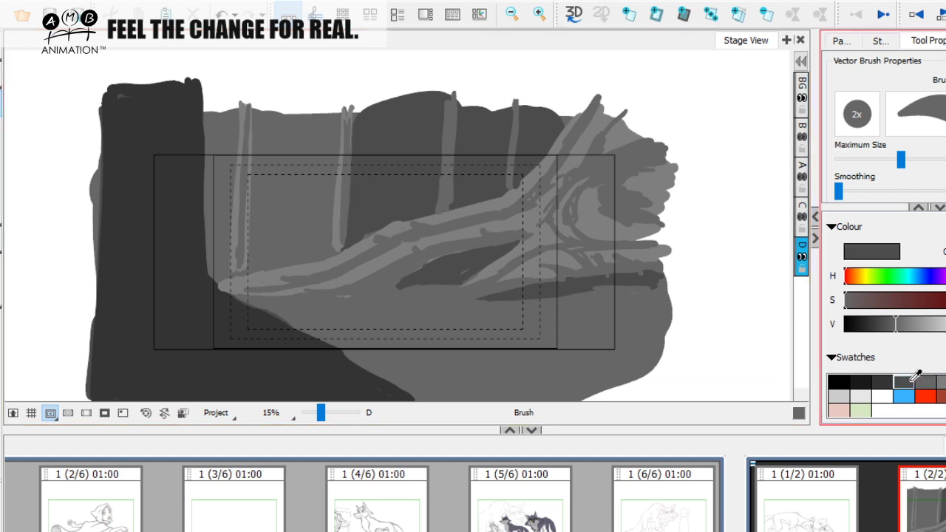
drag(215, 180, 300, 259)
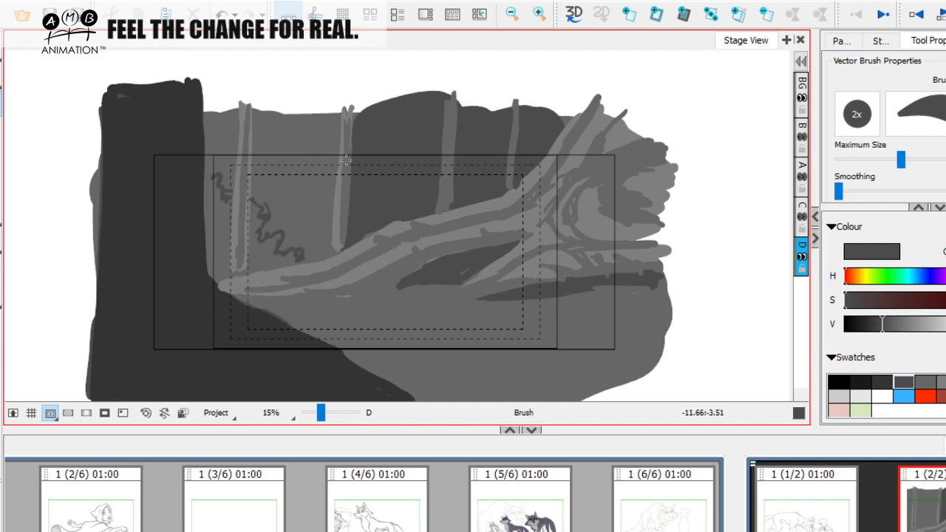
mouse_move(322, 155)
mouse_down()
mouse_move(270, 186)
mouse_move(332, 210)
mouse_move(318, 154)
mouse_up()
drag(278, 114, 269, 181)
mouse_move(307, 115)
mouse_down()
mouse_move(306, 180)
mouse_move(289, 164)
mouse_up()
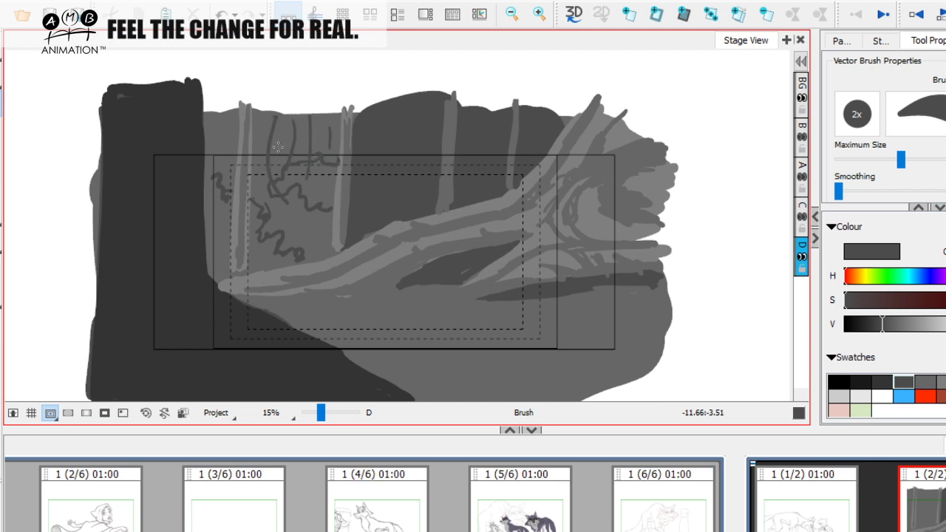
Draw a mid-grey bush outline and thin distant trunks over the dark background area
click(927, 379)
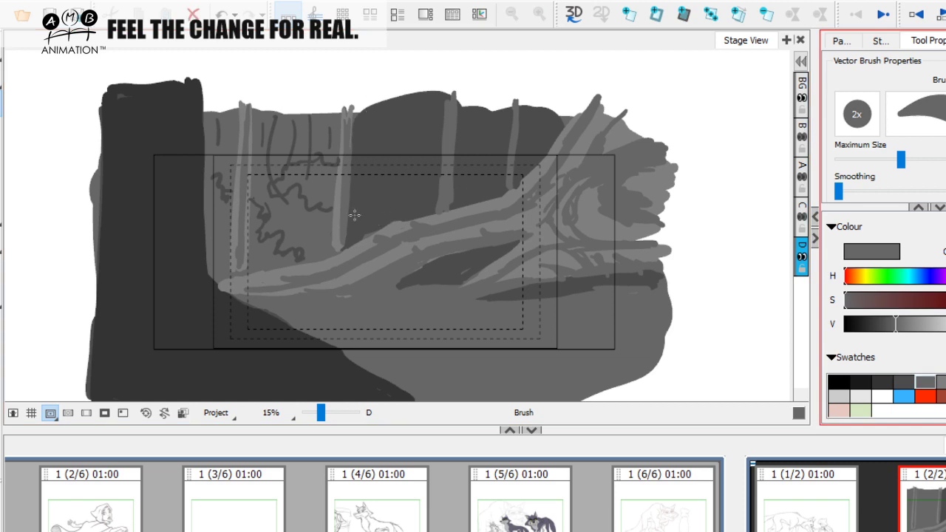
drag(351, 215, 395, 220)
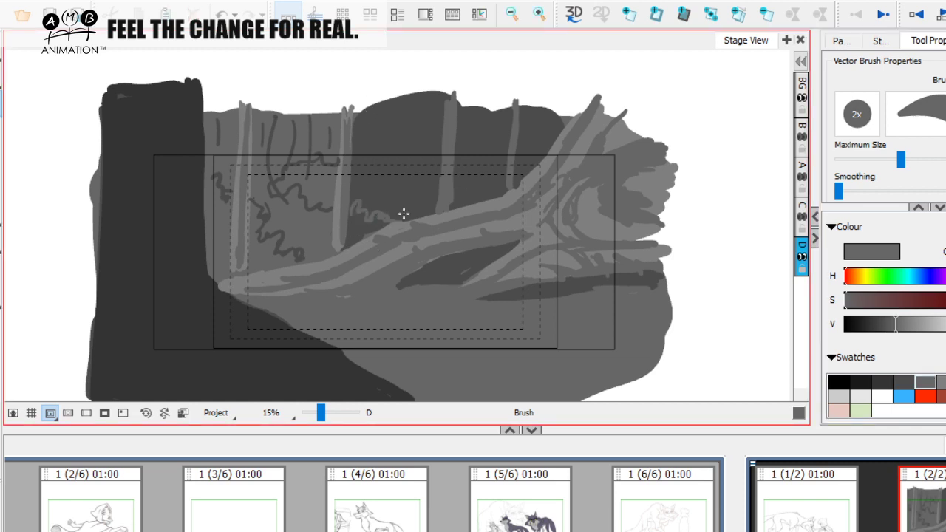
drag(371, 118, 369, 167)
drag(416, 140, 393, 189)
mouse_move(361, 155)
mouse_down()
mouse_move(364, 183)
mouse_move(413, 186)
mouse_move(408, 179)
mouse_up()
key(space)
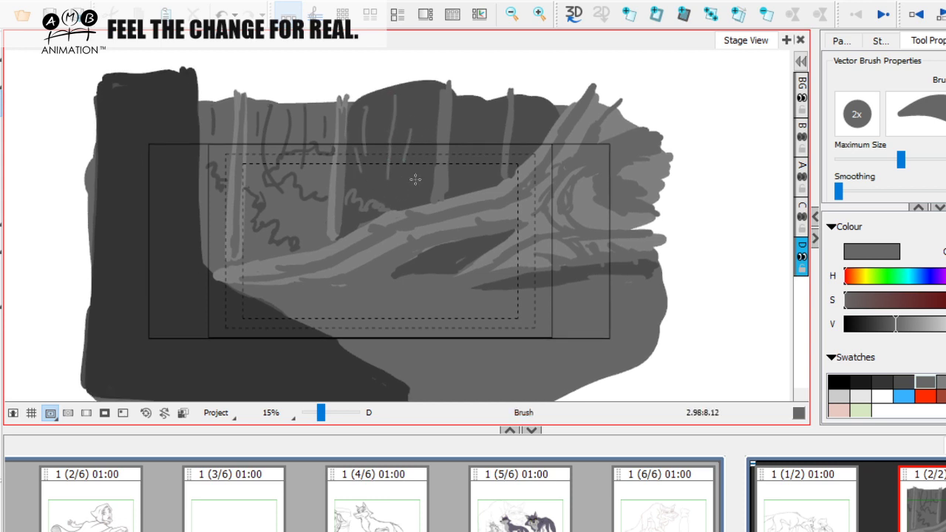
mouse_move(471, 135)
mouse_down()
mouse_move(466, 158)
mouse_move(482, 155)
mouse_up()
key(space)
drag(568, 213, 565, 213)
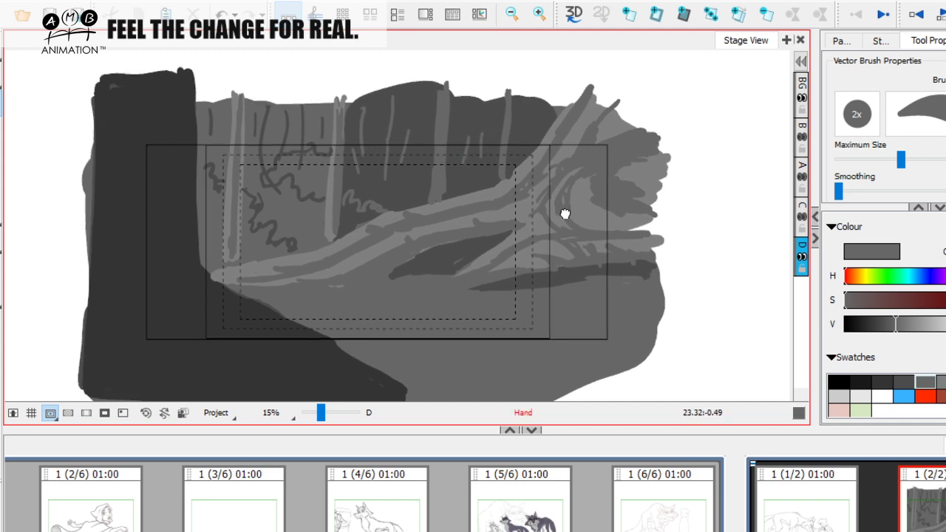
Outline bushes along the root's upper edge in mid-grey, raise the brush size slightly and fill them in
mouse_move(399, 201)
mouse_down()
mouse_move(418, 178)
mouse_move(438, 189)
mouse_move(455, 168)
mouse_move(491, 179)
mouse_move(512, 167)
mouse_up()
key(])
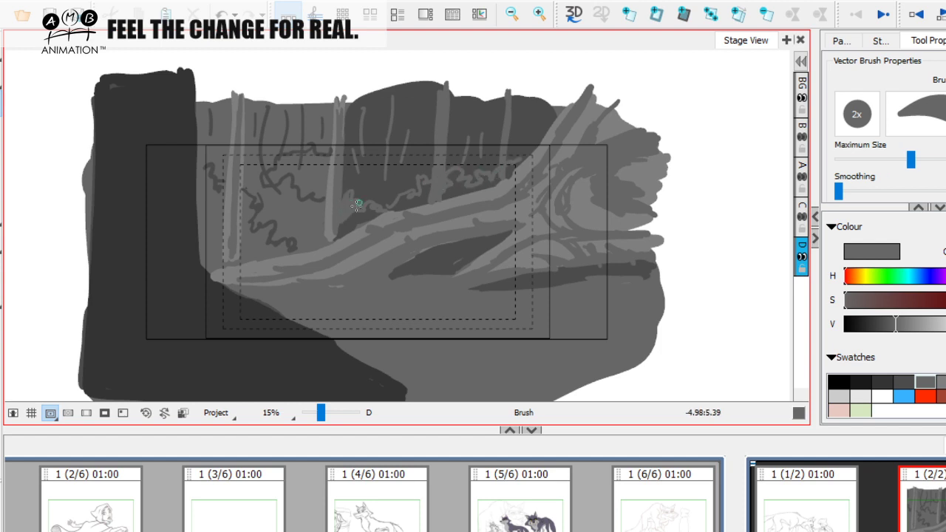
mouse_move(395, 206)
mouse_down()
mouse_move(432, 185)
mouse_move(422, 183)
mouse_move(424, 201)
mouse_move(453, 191)
mouse_move(449, 180)
mouse_move(470, 179)
mouse_move(457, 191)
mouse_move(489, 182)
mouse_up()
key(space)
drag(671, 325, 714, 327)
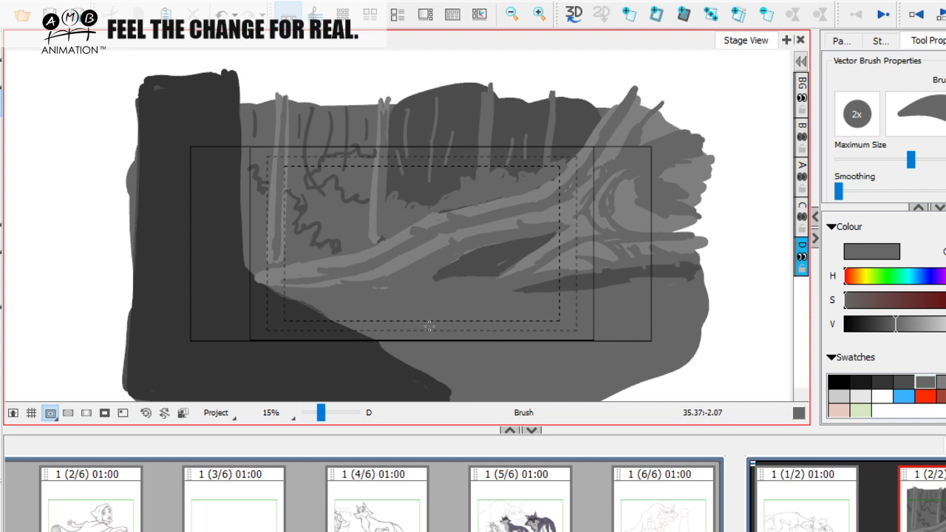
Fill the outlined bushes around the two light background trees with dark grey
click(903, 382)
mouse_move(260, 190)
mouse_down()
mouse_move(256, 182)
mouse_move(263, 239)
mouse_move(248, 181)
mouse_move(246, 190)
mouse_move(256, 261)
mouse_move(262, 236)
mouse_move(256, 269)
mouse_move(250, 262)
mouse_move(300, 197)
mouse_move(292, 212)
mouse_move(288, 197)
mouse_move(289, 251)
mouse_move(307, 229)
mouse_move(288, 259)
mouse_move(359, 248)
mouse_up()
key(space)
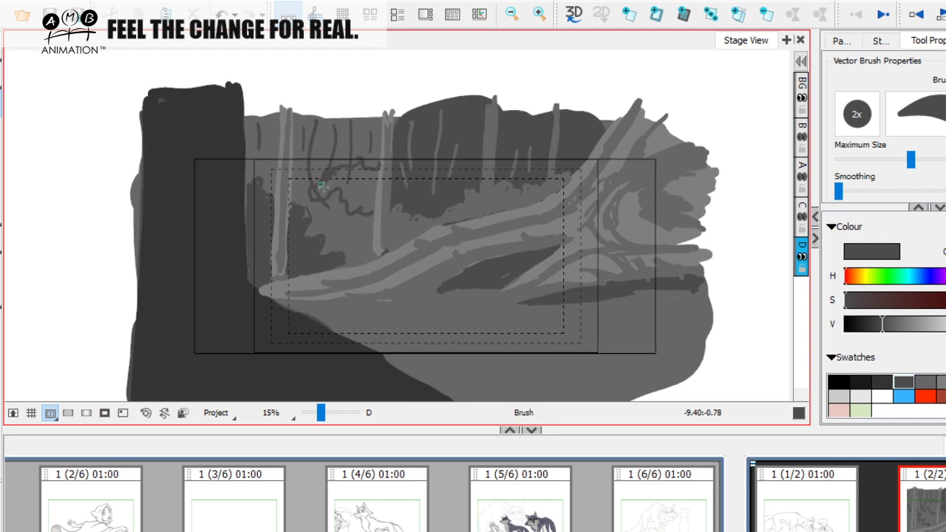
mouse_move(325, 191)
mouse_down()
mouse_move(371, 211)
mouse_move(368, 174)
mouse_move(342, 187)
mouse_move(342, 175)
mouse_move(316, 177)
mouse_up()
Shade the two light background tree trunks with vertical dark grey strokes
drag(387, 128, 386, 232)
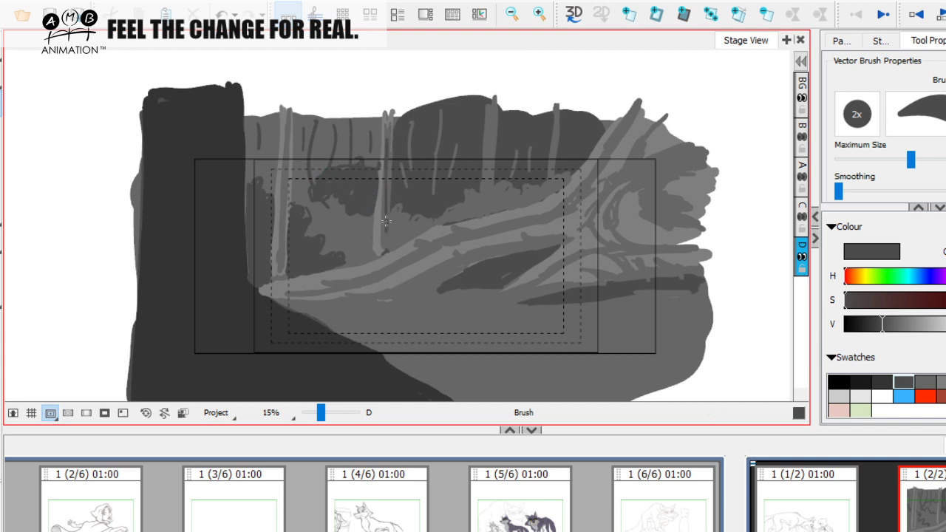
drag(290, 135, 289, 286)
drag(371, 243, 361, 223)
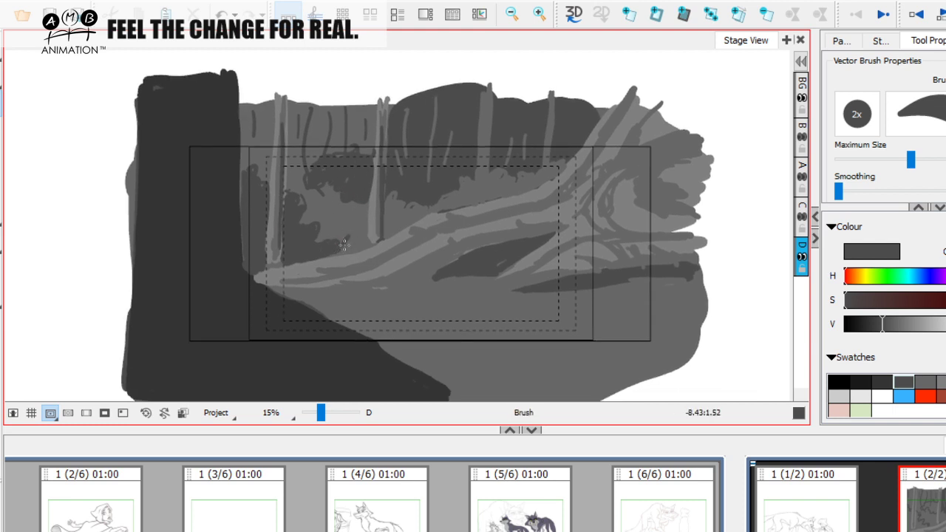
Reduce the brush size and draw fine dark grey grass blades along the long root's upper edge
drag(911, 158, 856, 162)
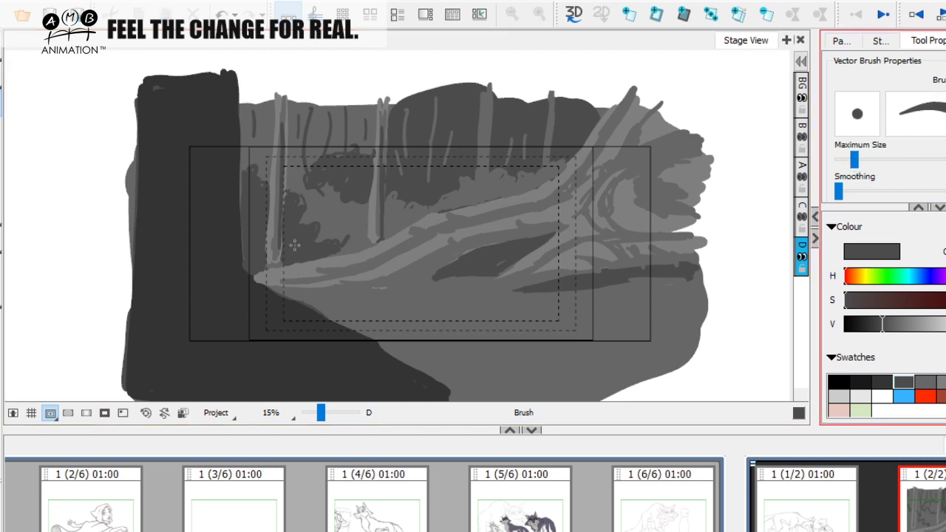
click(365, 216)
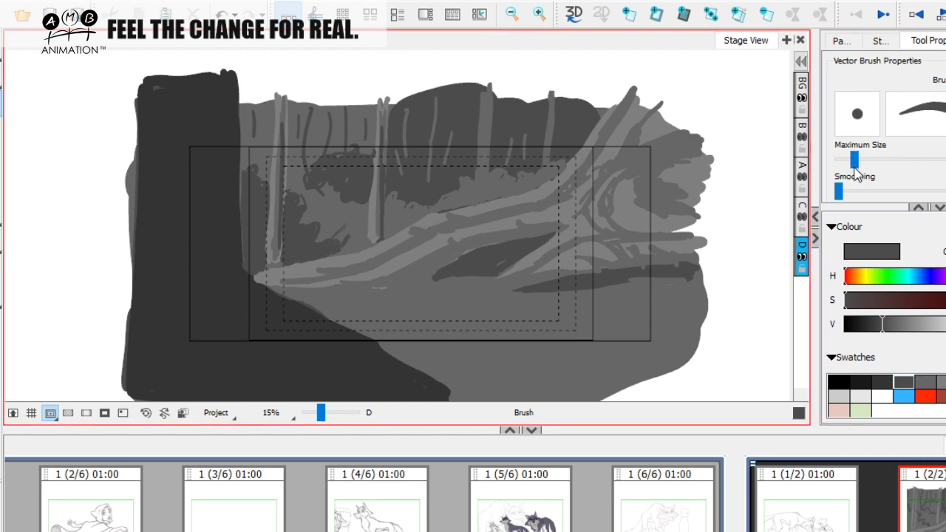
drag(855, 160, 864, 154)
mouse_move(330, 246)
mouse_down()
mouse_move(357, 238)
mouse_move(366, 249)
mouse_move(385, 235)
mouse_up()
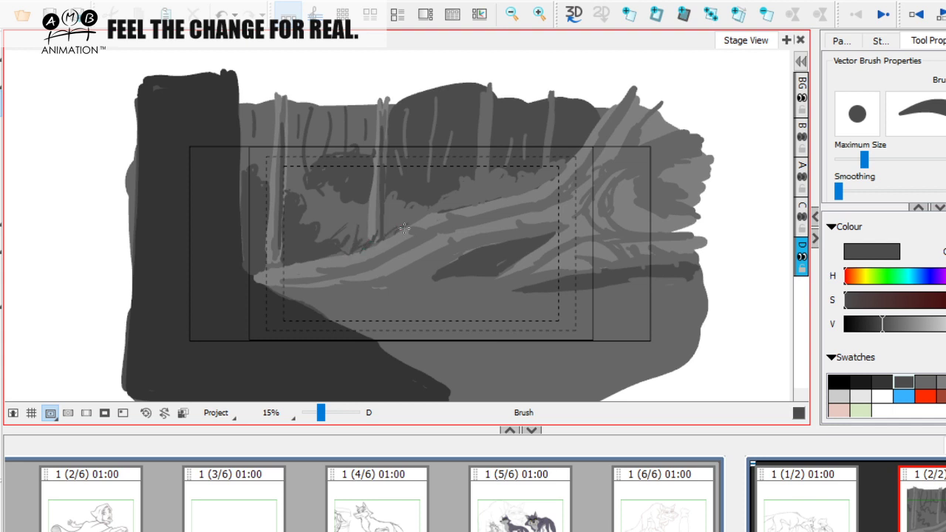
mouse_move(420, 216)
mouse_down()
mouse_move(491, 196)
mouse_move(512, 180)
mouse_move(533, 174)
mouse_move(523, 189)
mouse_move(564, 168)
mouse_up()
Draw dark grey grass blades around the dark hollow beneath the root and along the shadow near the trunk base
mouse_move(448, 255)
mouse_down()
mouse_move(482, 238)
mouse_move(495, 238)
mouse_move(492, 248)
mouse_move(508, 241)
mouse_move(500, 252)
mouse_move(532, 233)
mouse_up()
mouse_move(510, 268)
mouse_down()
mouse_move(505, 281)
mouse_move(554, 252)
mouse_up()
key(space)
mouse_move(574, 275)
mouse_down()
mouse_move(561, 274)
mouse_move(681, 256)
mouse_move(641, 257)
mouse_up()
key(space)
key(space)
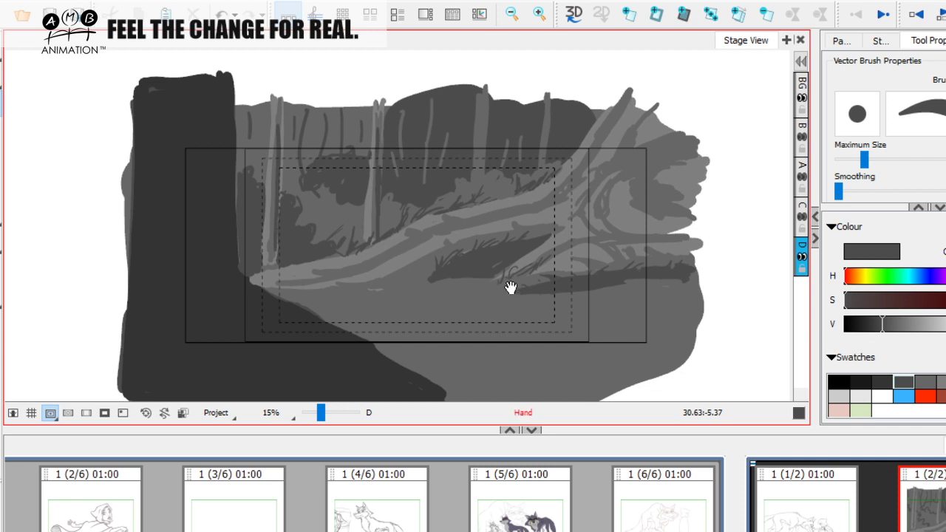
drag(509, 289, 507, 286)
Add dark grey grass strokes along the lower edge of the root's thin end
mouse_move(286, 287)
mouse_down()
mouse_move(387, 289)
mouse_move(420, 276)
mouse_up()
drag(323, 286, 265, 287)
key(space)
drag(390, 291, 384, 289)
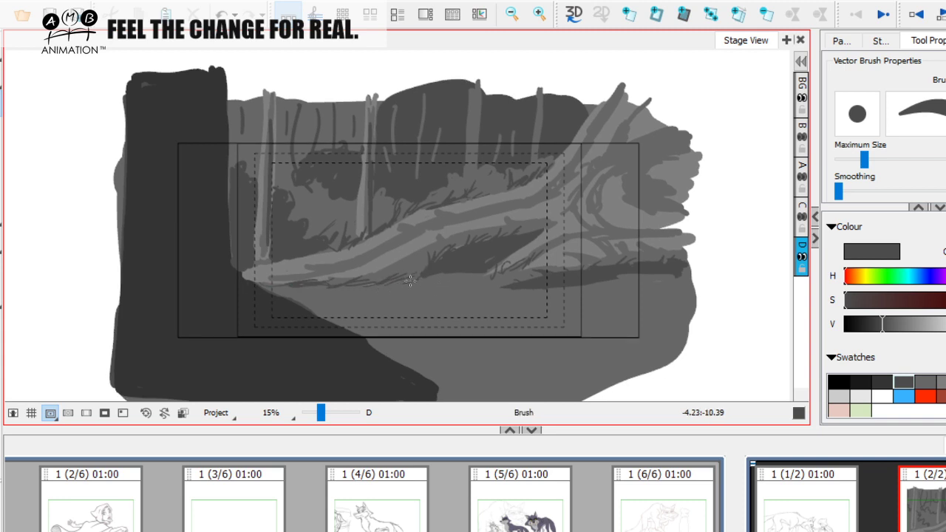
key(space)
drag(450, 278, 446, 281)
key(space)
drag(337, 224, 344, 223)
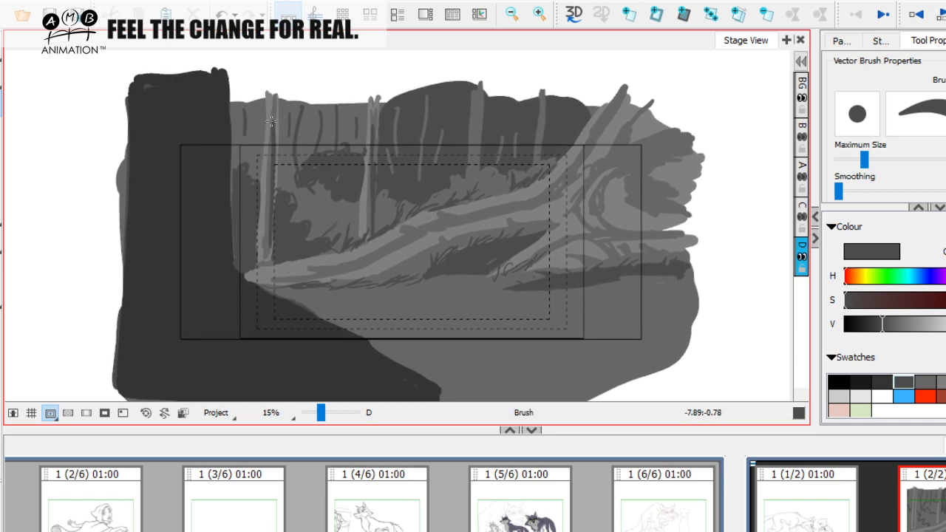
Dab small dark grey leaf spots and twigs over the lighter background foliage and bushes between the trees
mouse_move(239, 95)
mouse_down()
mouse_move(242, 147)
mouse_move(286, 169)
mouse_up()
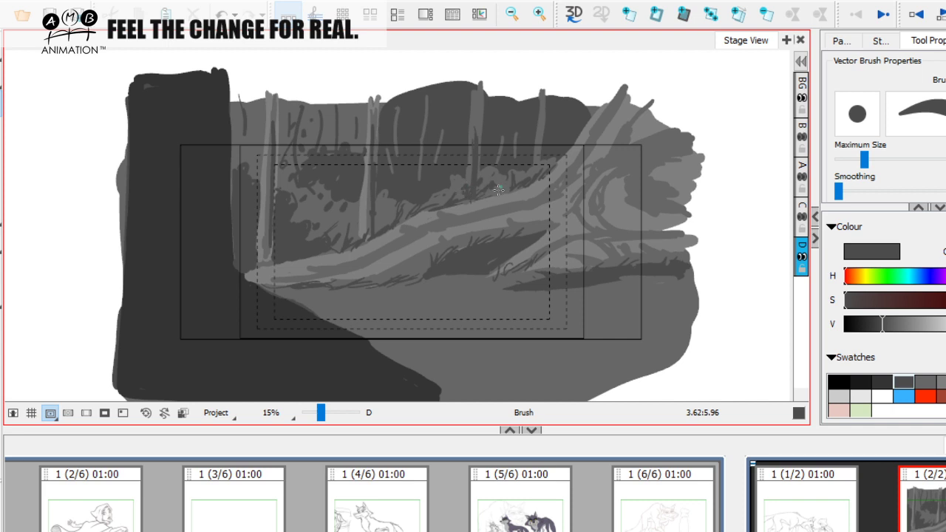
drag(537, 124, 537, 128)
drag(352, 245, 345, 219)
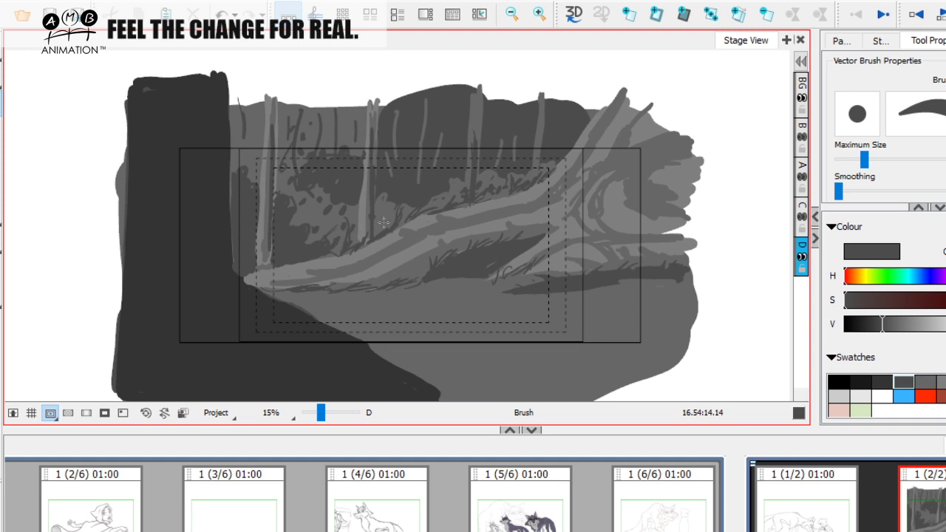
scroll(388, 222, up, 1)
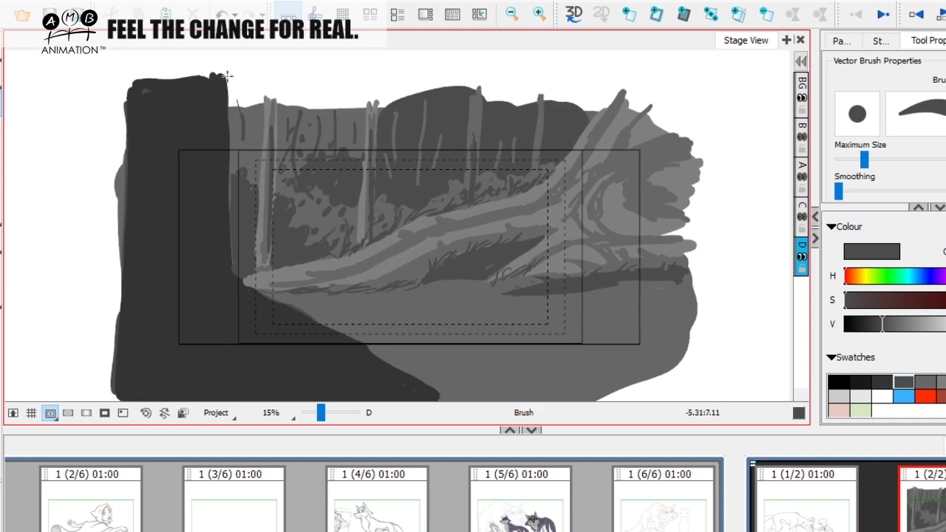
mouse_move(244, 144)
mouse_down()
mouse_move(251, 161)
mouse_move(245, 139)
mouse_up()
key(space)
drag(369, 247, 368, 247)
drag(562, 327, 569, 312)
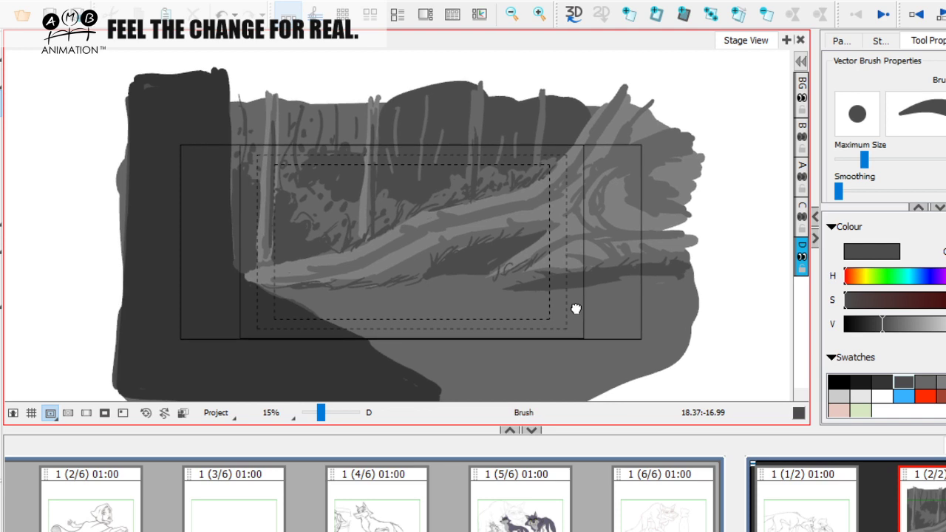
drag(505, 308, 491, 304)
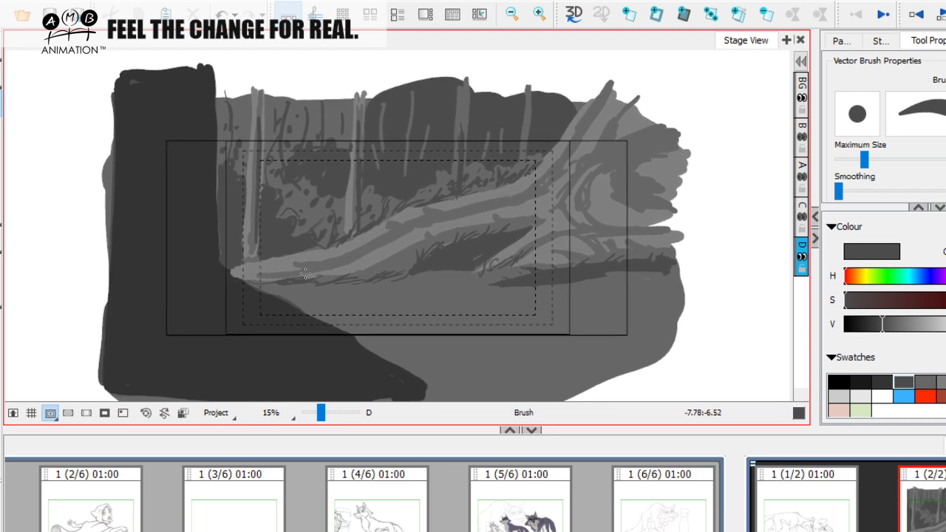
Draw dark grey contour and bark lines along the long root, raising the brush size slightly
mouse_move(289, 277)
mouse_down()
mouse_move(428, 221)
mouse_move(412, 230)
mouse_move(538, 197)
mouse_up()
key(space)
drag(865, 158, 869, 153)
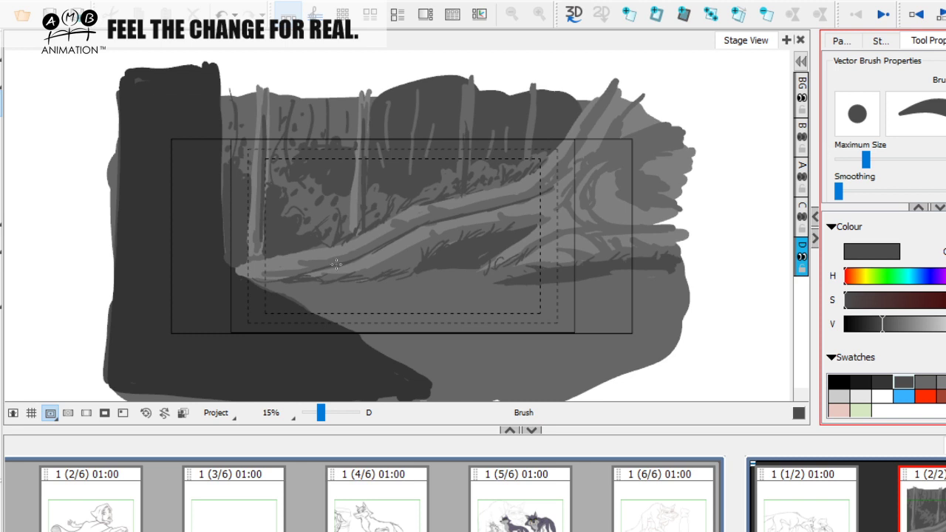
mouse_move(272, 274)
mouse_down()
mouse_move(304, 275)
mouse_move(331, 262)
mouse_move(312, 260)
mouse_move(343, 261)
mouse_up()
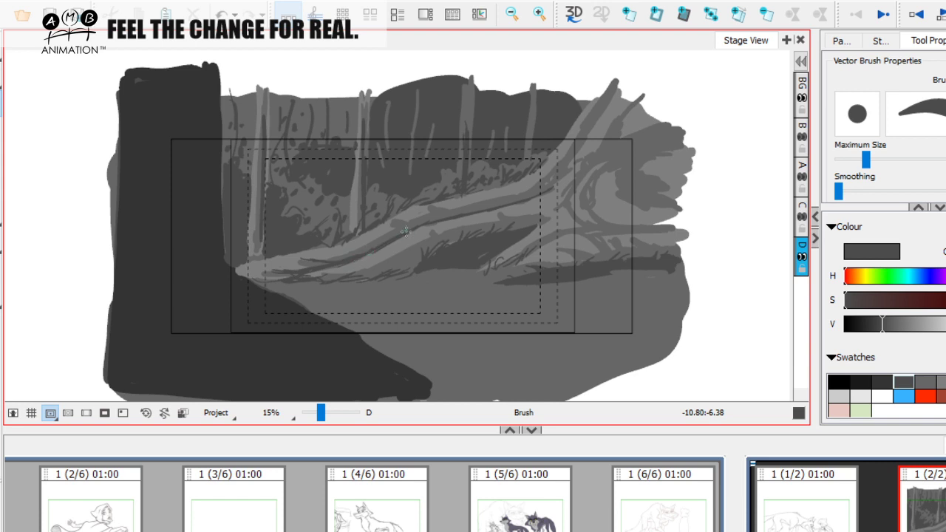
drag(405, 228, 498, 207)
key(space)
key(space)
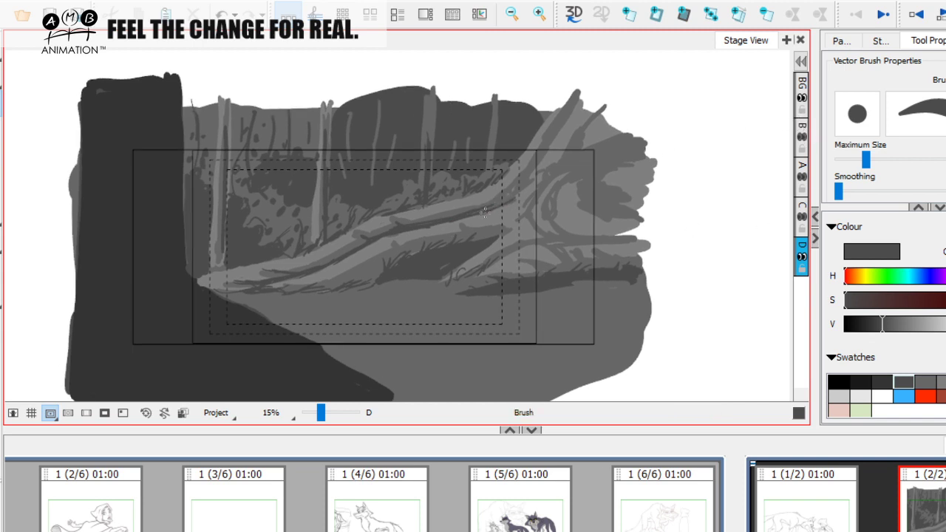
Extend the dark grey bark lines up the leaning trunk and into the root fork at its base
key(space)
mouse_move(510, 202)
mouse_down()
mouse_move(491, 205)
mouse_move(549, 122)
mouse_up()
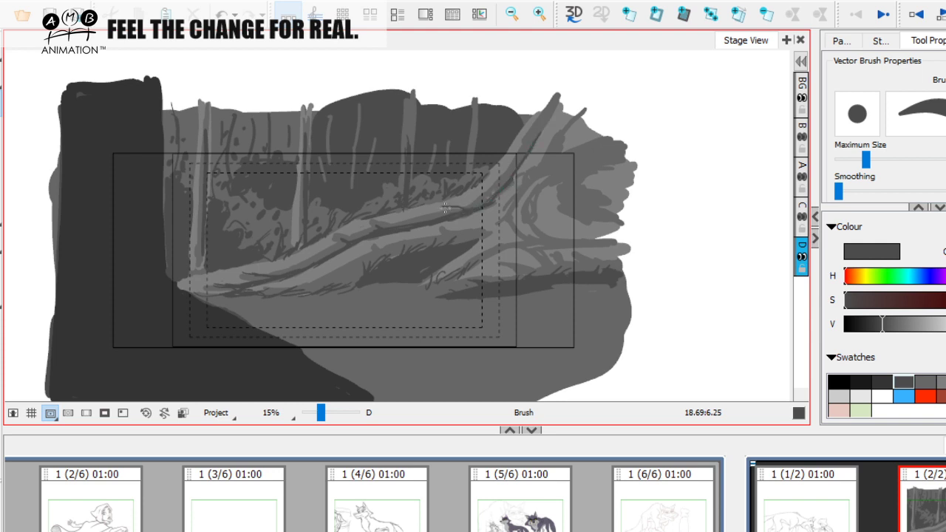
drag(516, 177, 516, 172)
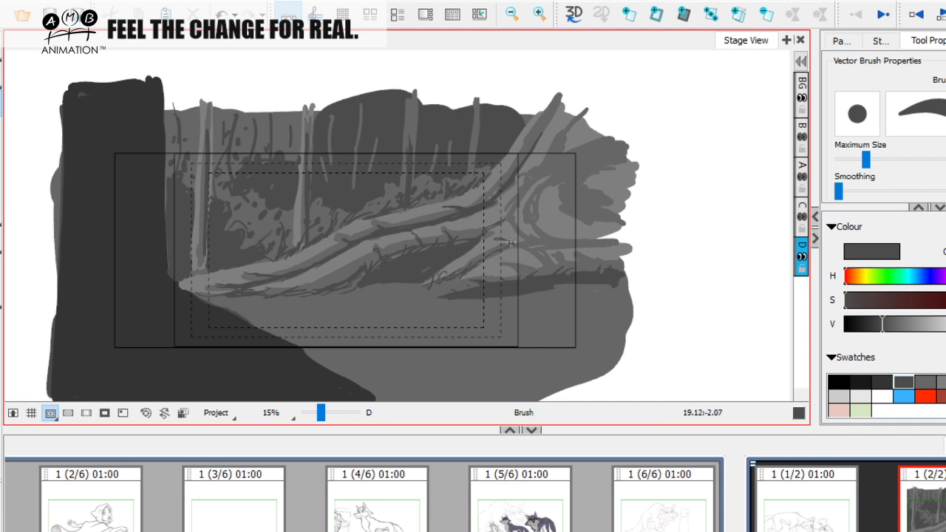
drag(515, 229, 561, 246)
key(space)
drag(482, 237, 496, 232)
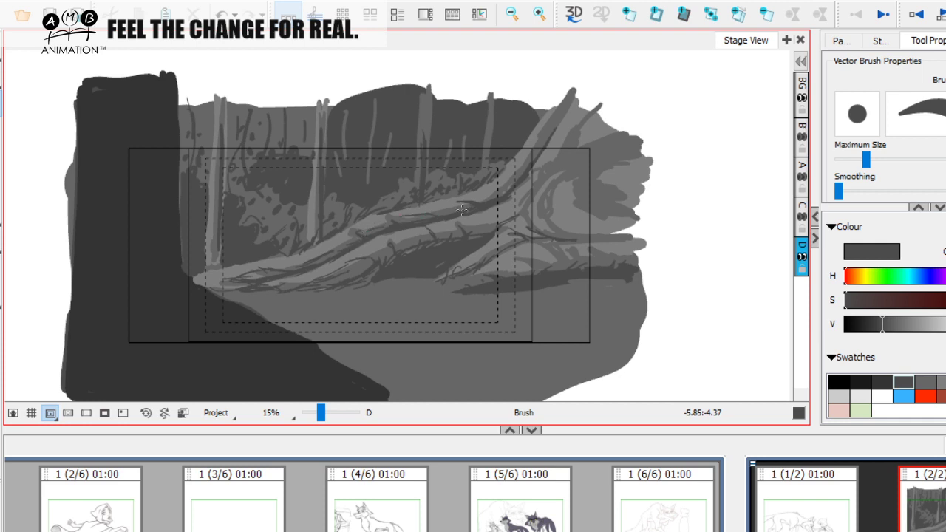
Detail the leaning tree's base with dark grey lines and draw a side branch reaching out over the foliage
drag(511, 192, 481, 210)
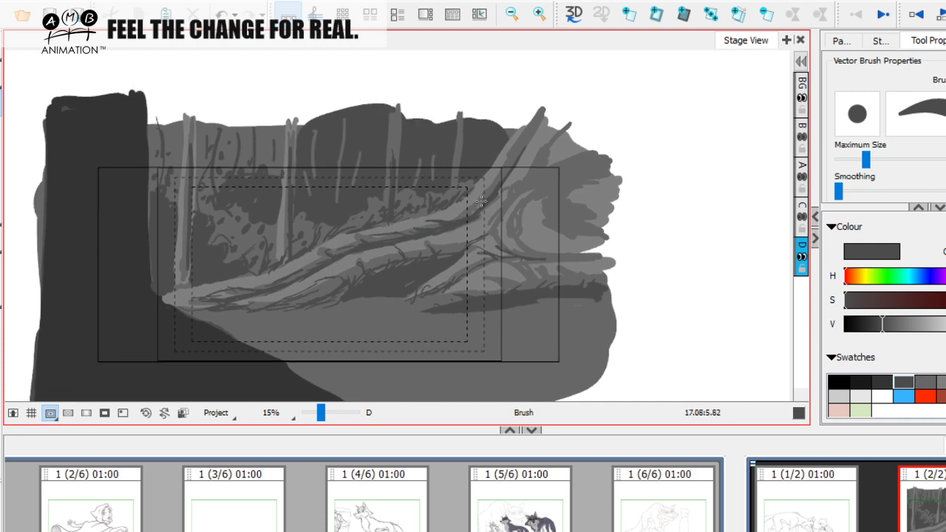
drag(555, 151, 558, 144)
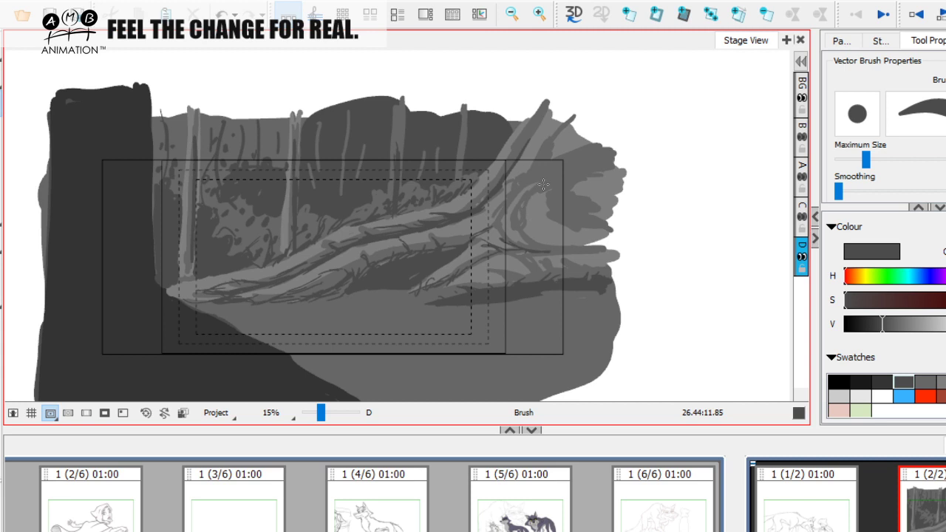
mouse_move(529, 201)
mouse_down()
mouse_move(524, 227)
mouse_move(539, 243)
mouse_move(515, 203)
mouse_move(624, 158)
mouse_up()
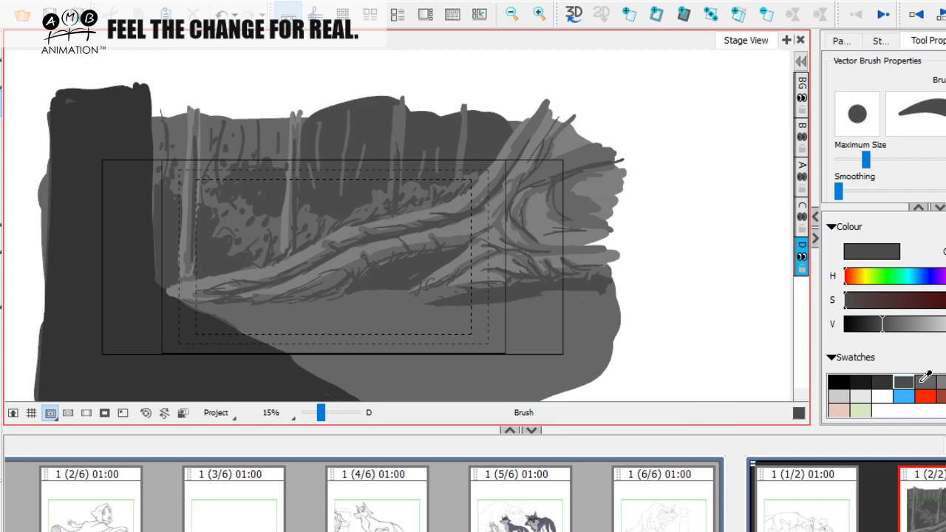
click(882, 382)
drag(865, 160, 870, 160)
drag(538, 120, 501, 178)
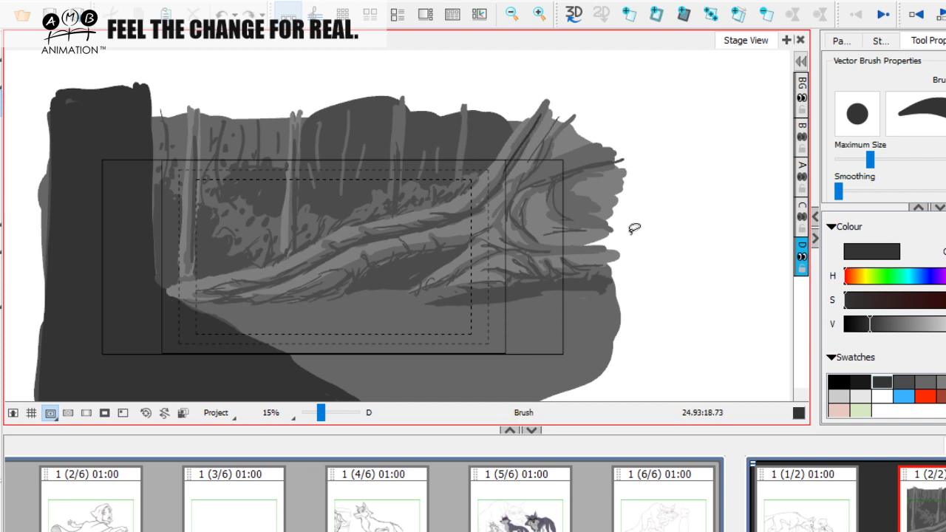
Shade the leaning trunk, side branch and foliage behind the tree in dark grey with a slightly larger brush
click(903, 380)
drag(545, 115, 535, 127)
drag(870, 159, 875, 160)
mouse_move(617, 146)
mouse_down()
mouse_move(555, 169)
mouse_move(606, 157)
mouse_move(548, 174)
mouse_move(603, 146)
mouse_move(525, 187)
mouse_move(553, 136)
mouse_up()
mouse_move(523, 185)
mouse_down()
mouse_move(525, 232)
mouse_move(538, 236)
mouse_move(564, 220)
mouse_move(550, 189)
mouse_move(562, 216)
mouse_move(587, 211)
mouse_move(563, 209)
mouse_move(567, 186)
mouse_move(557, 198)
mouse_move(583, 189)
mouse_move(561, 210)
mouse_move(595, 204)
mouse_move(545, 231)
mouse_move(592, 228)
mouse_move(566, 195)
mouse_move(549, 206)
mouse_move(551, 221)
mouse_move(549, 191)
mouse_move(498, 242)
mouse_move(515, 218)
mouse_move(534, 244)
mouse_move(606, 243)
mouse_move(510, 244)
mouse_move(507, 213)
mouse_move(511, 248)
mouse_move(469, 266)
mouse_move(498, 251)
mouse_move(489, 246)
mouse_move(501, 245)
mouse_move(510, 183)
mouse_up()
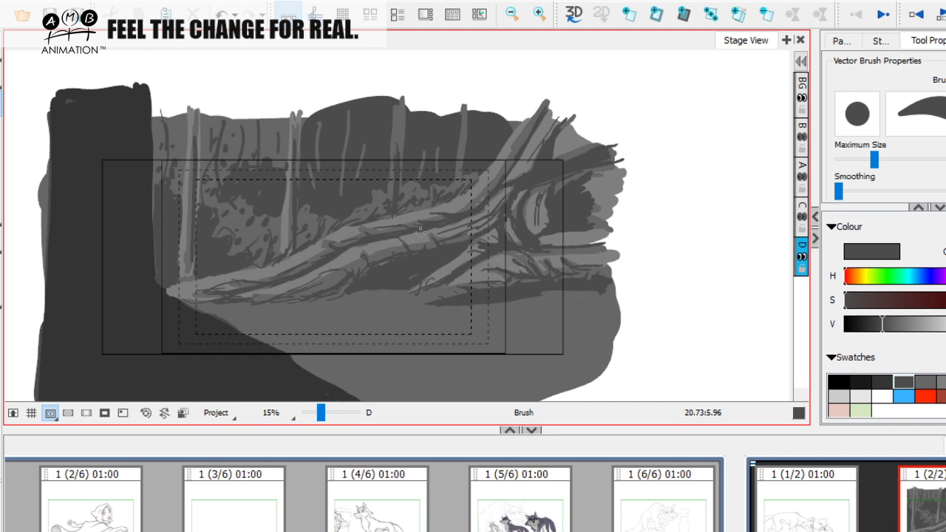
Add denser dark grey bark texture along the long root and up the leaning trunk
drag(435, 244, 387, 244)
mouse_move(364, 261)
mouse_down()
mouse_move(294, 287)
mouse_move(304, 270)
mouse_move(274, 279)
mouse_move(363, 236)
mouse_move(336, 240)
mouse_move(426, 218)
mouse_up()
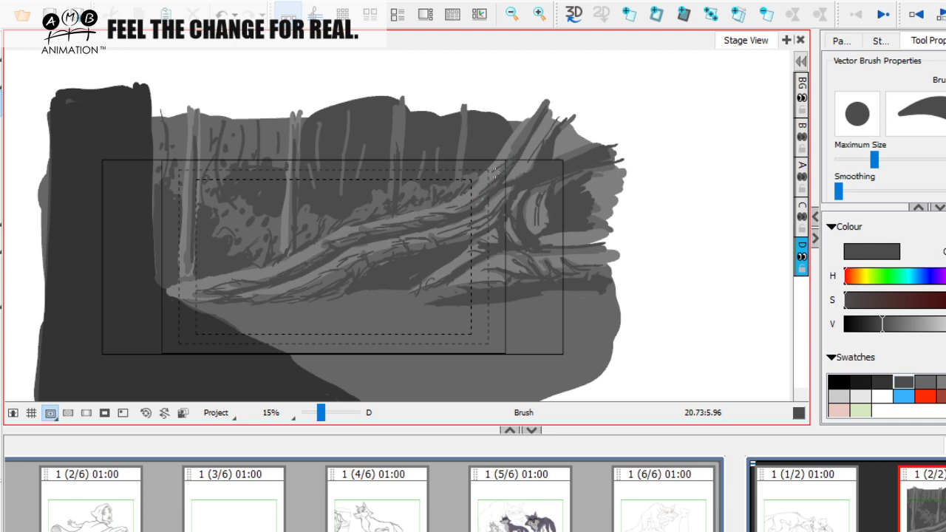
drag(539, 117, 504, 160)
Add dark grey texture strokes to the short roots and branches on the far side of the leaning tree
drag(551, 281, 541, 284)
drag(487, 267, 509, 267)
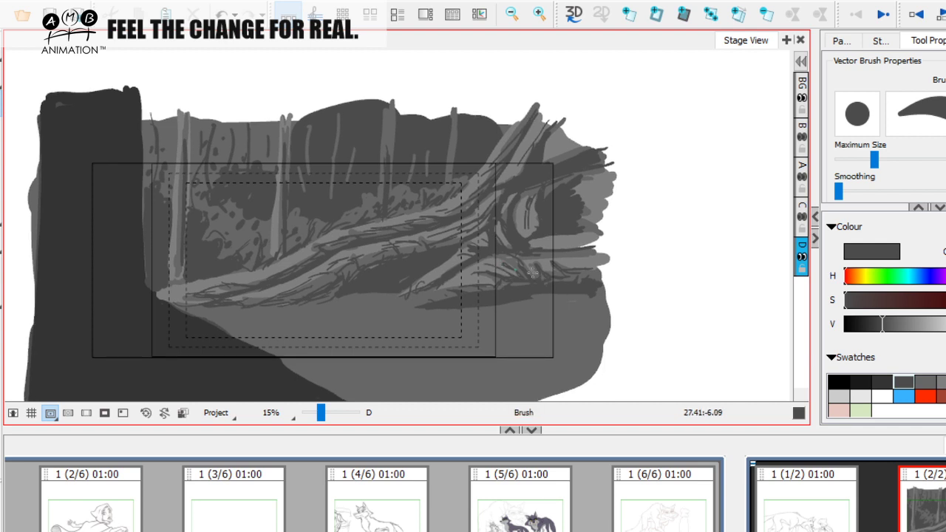
drag(578, 249, 603, 238)
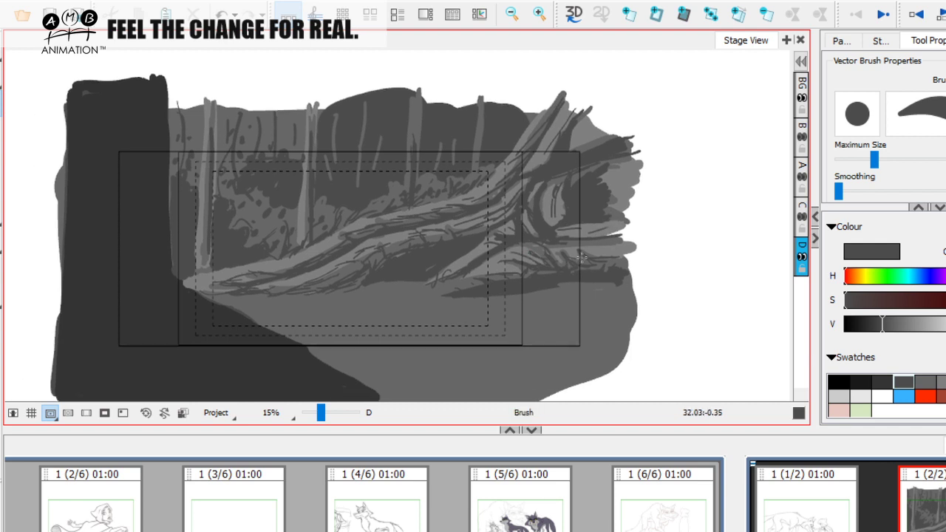
drag(577, 276, 598, 243)
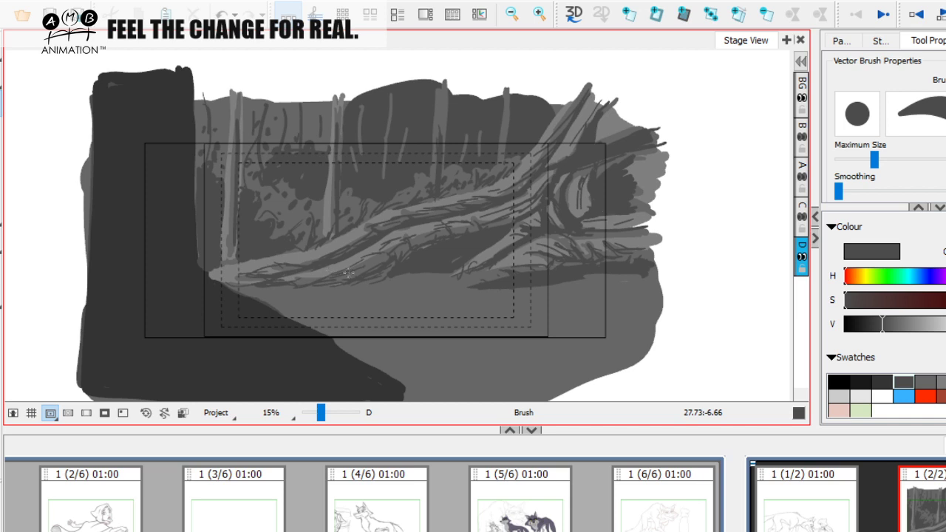
drag(585, 308, 578, 316)
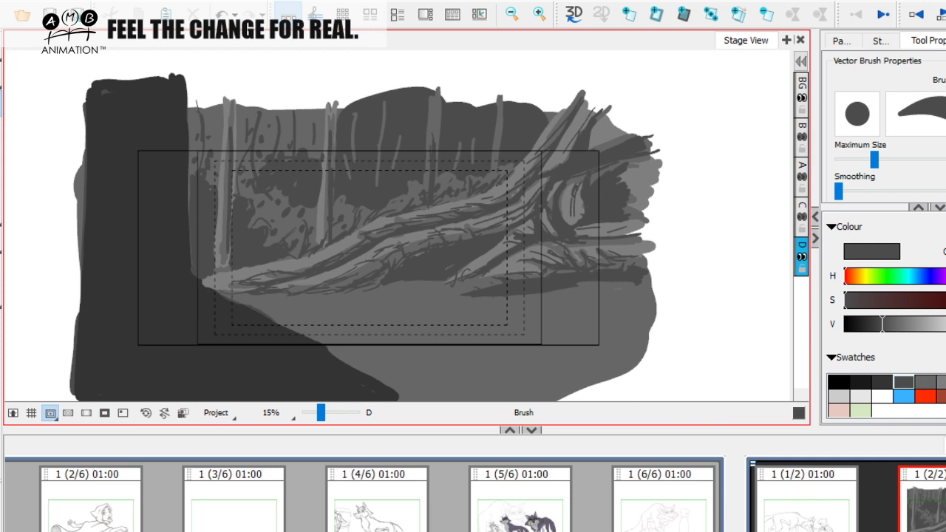
Save the project and dab mid-grey foliage texture over the hollow beneath the root and the dark background bushes
click(942, 382)
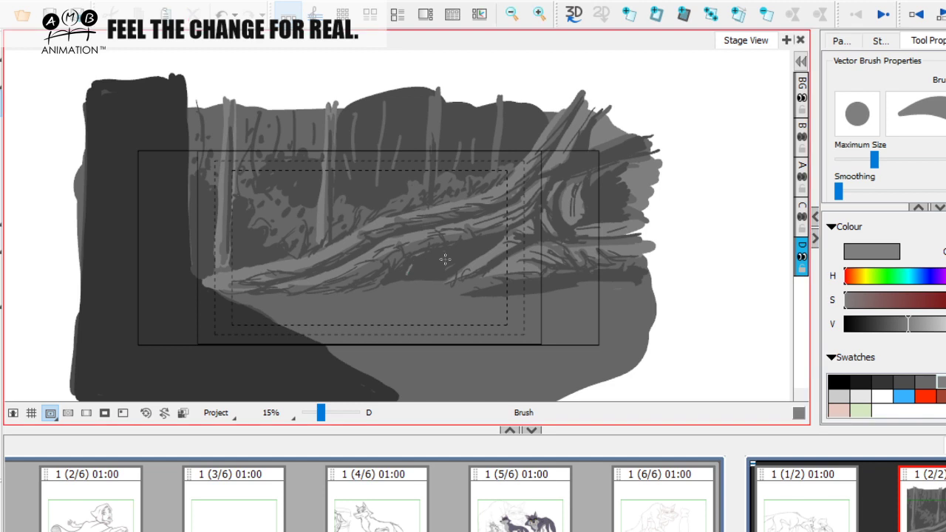
click(925, 381)
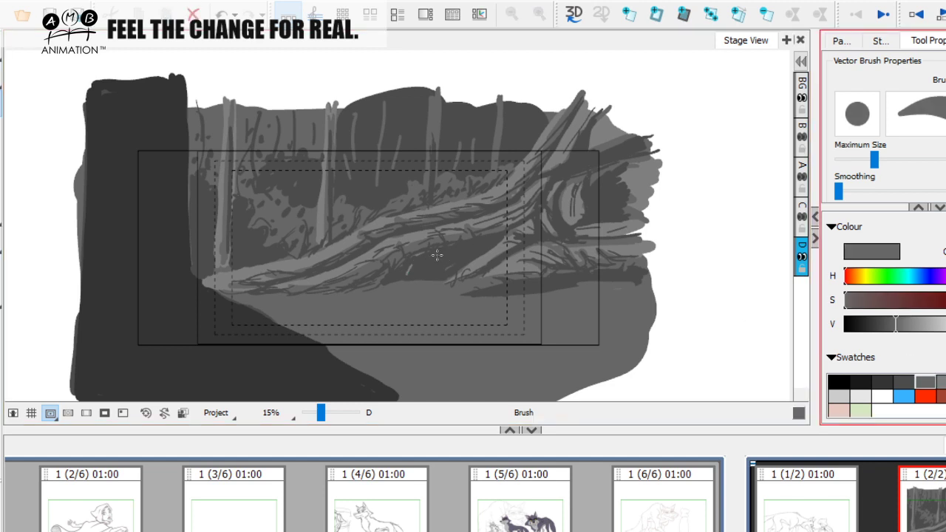
key(ctrl+s)
click(422, 264)
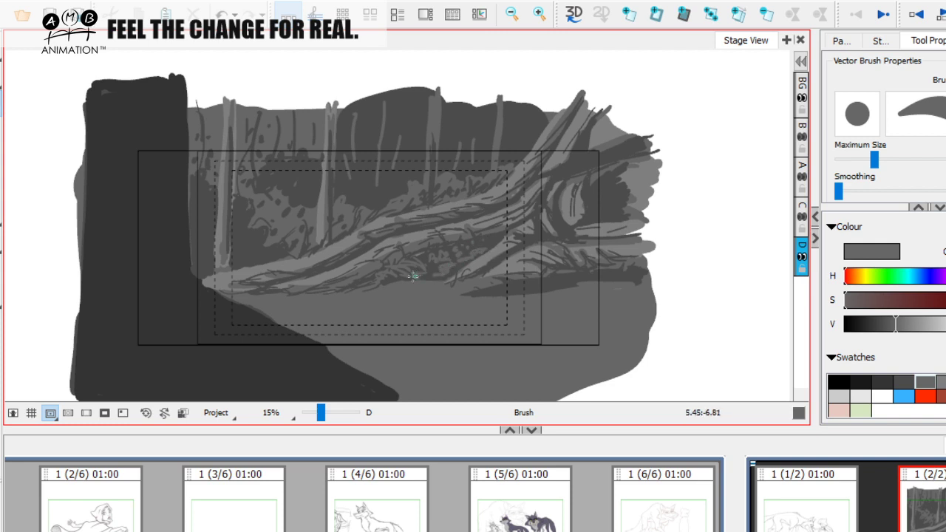
drag(431, 268, 422, 276)
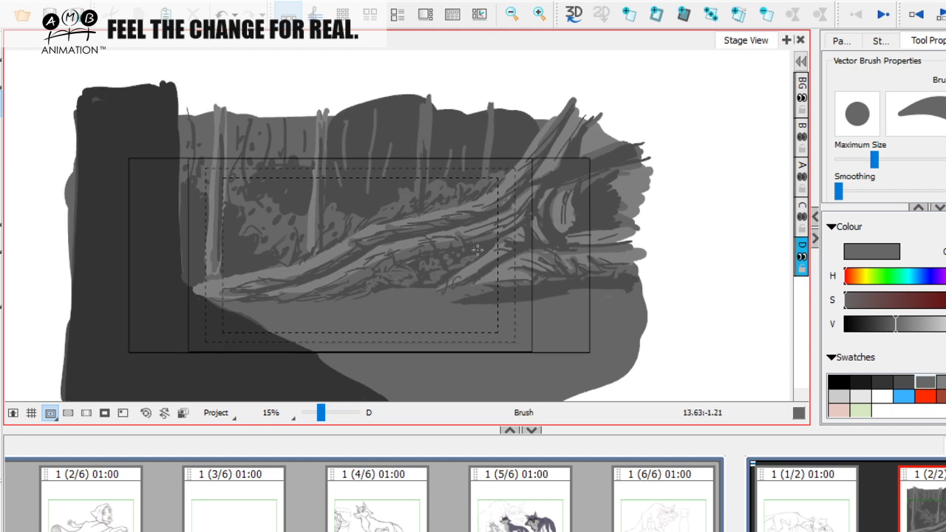
drag(477, 263, 480, 263)
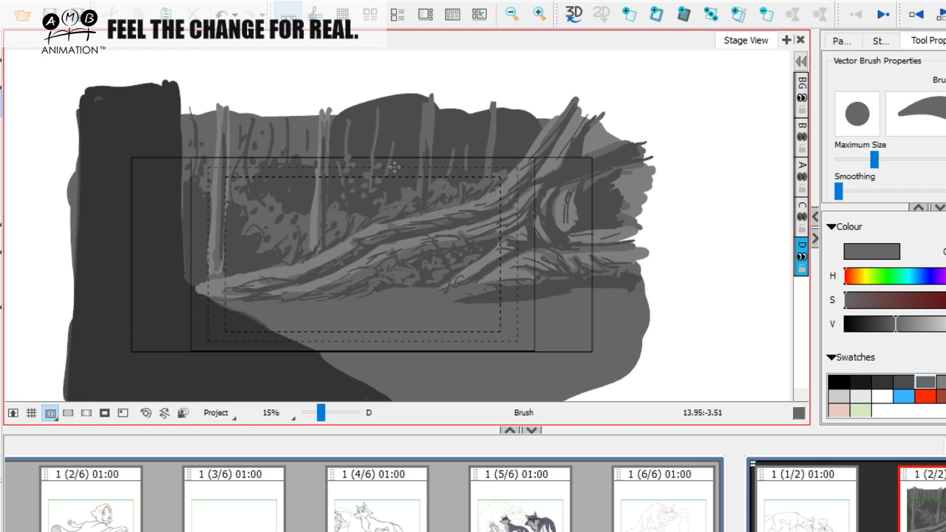
Dab mid-grey leaf texture along the upper edge of the dark bushes between the second thin trunk and the leaning tree
key(space)
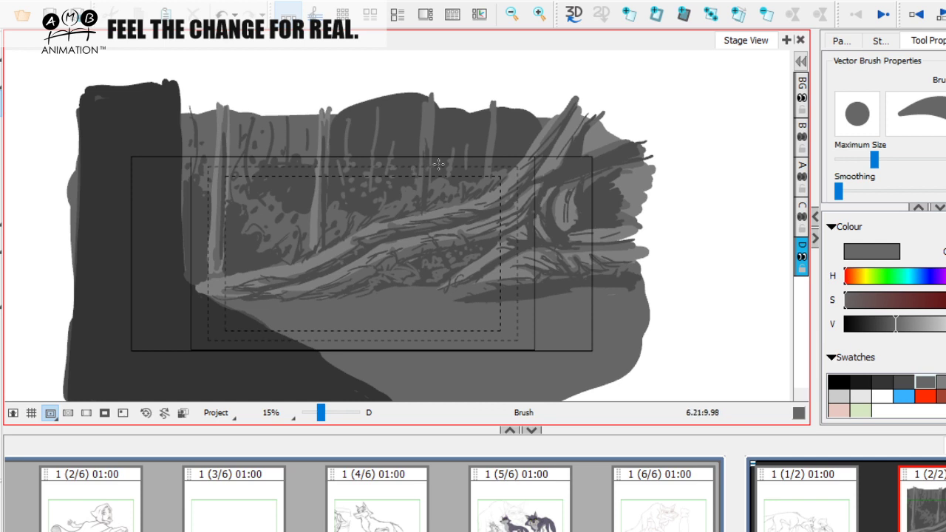
key(space)
drag(509, 189, 511, 187)
key(space)
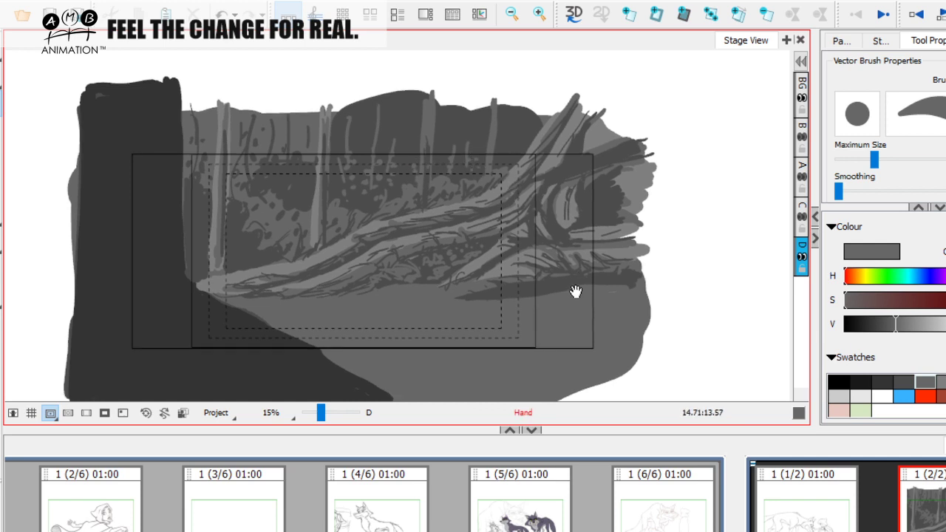
drag(575, 289, 576, 292)
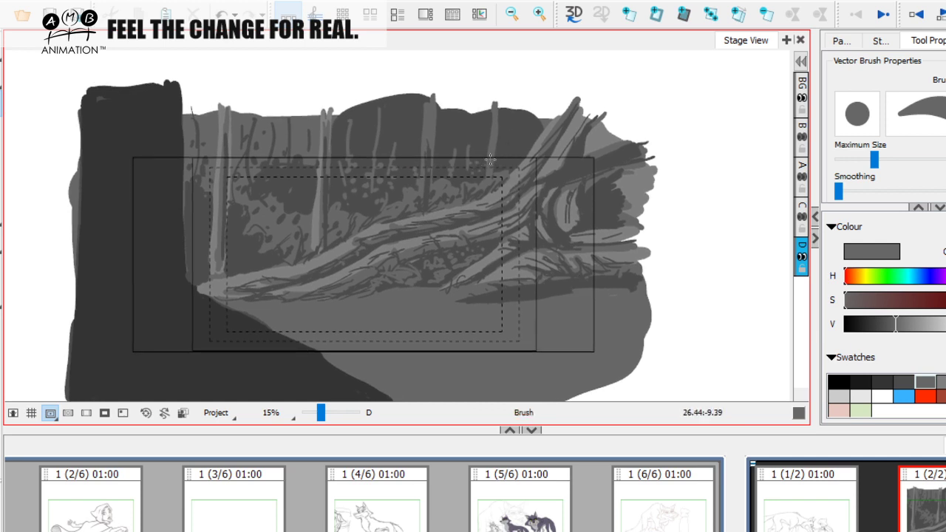
key(space)
drag(495, 205, 500, 208)
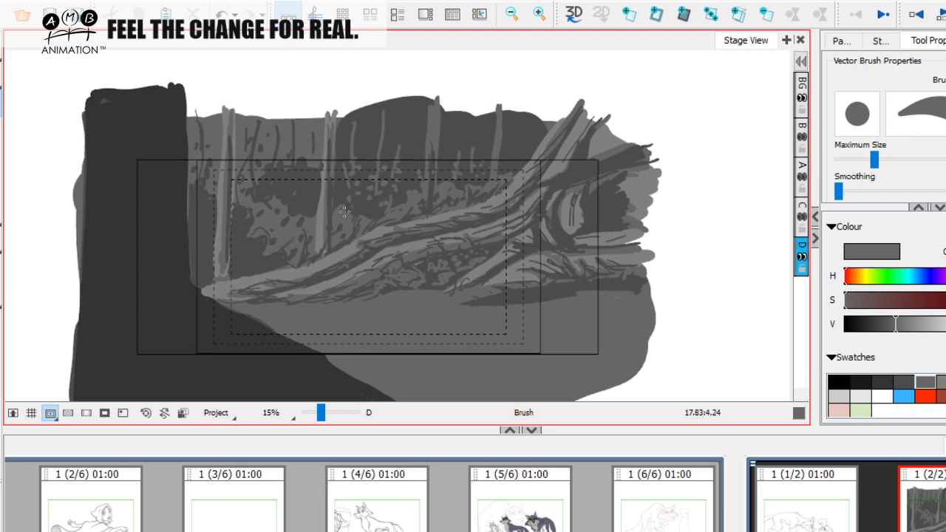
key(space)
drag(364, 235, 363, 243)
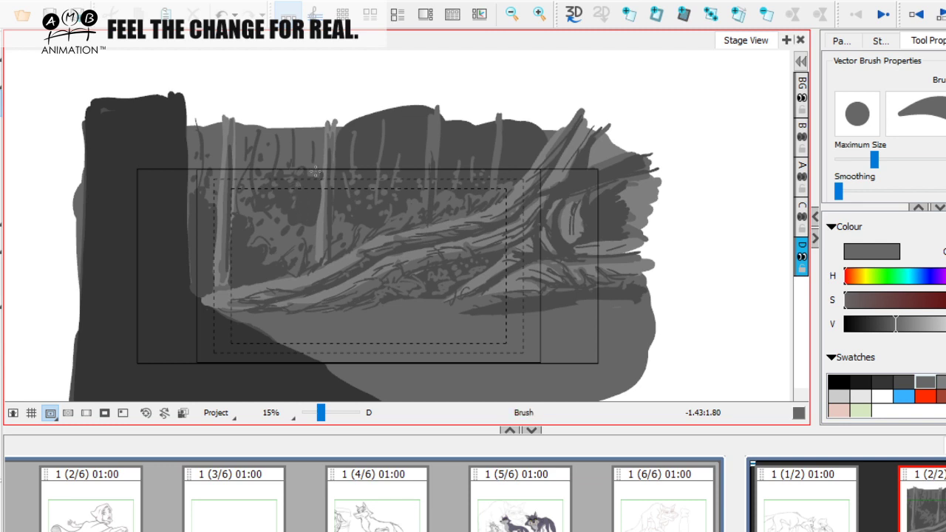
Add mid-grey leaf texture to the bushes around the two thin trunks, up to the dark foreground trunk
drag(311, 205, 310, 205)
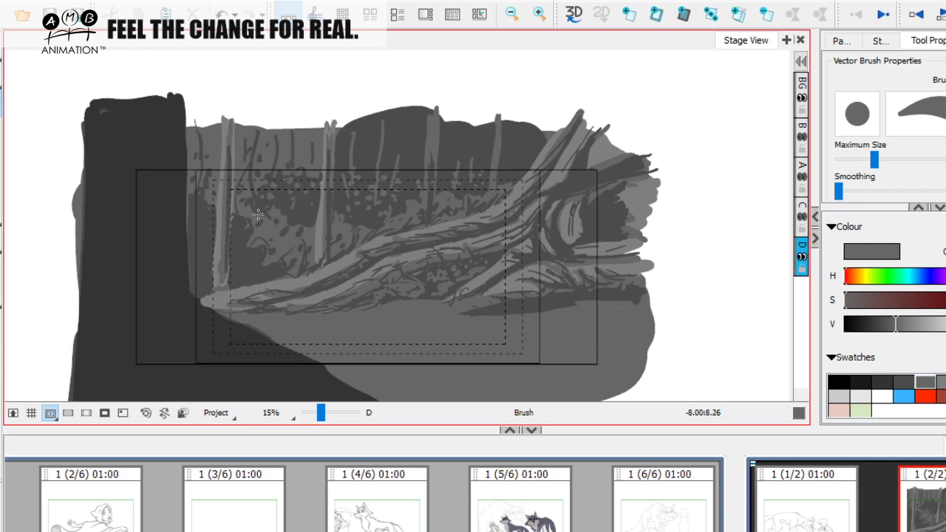
key(space)
drag(488, 317, 488, 317)
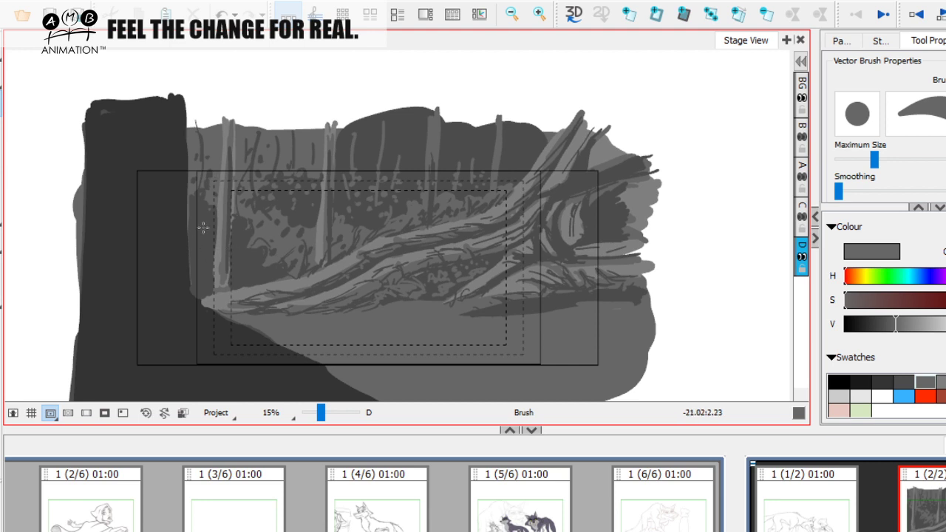
drag(193, 242, 205, 221)
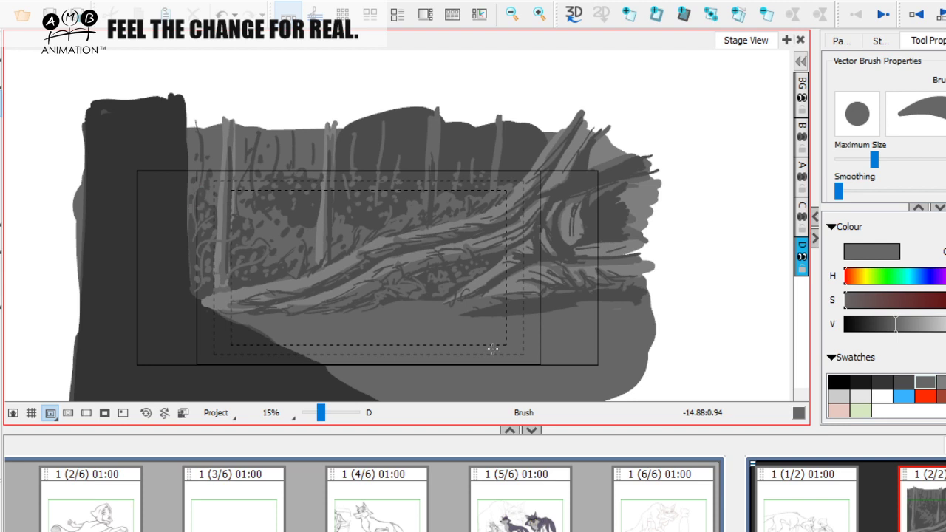
Finish the mid-grey foliage with small curved stems in the dark bushes behind the leaning tree
key(space)
drag(520, 287, 513, 292)
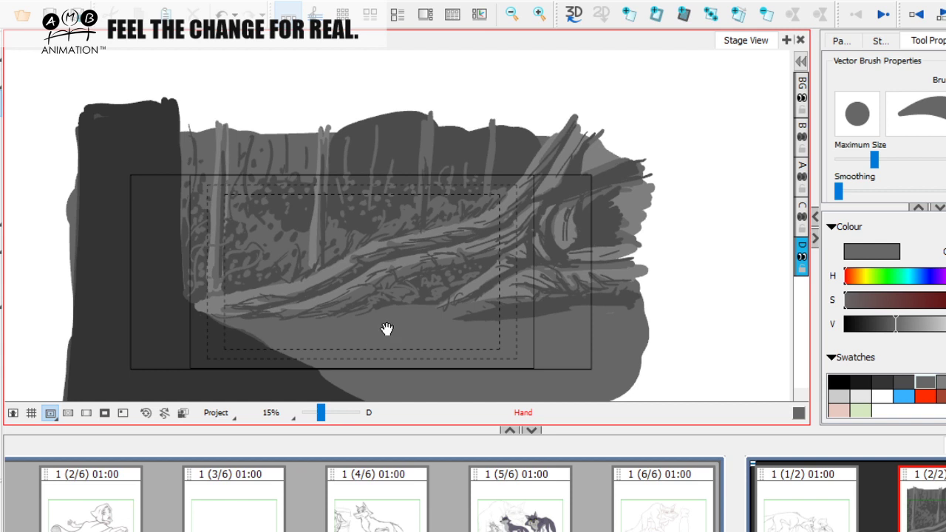
scroll(396, 318, up, 1)
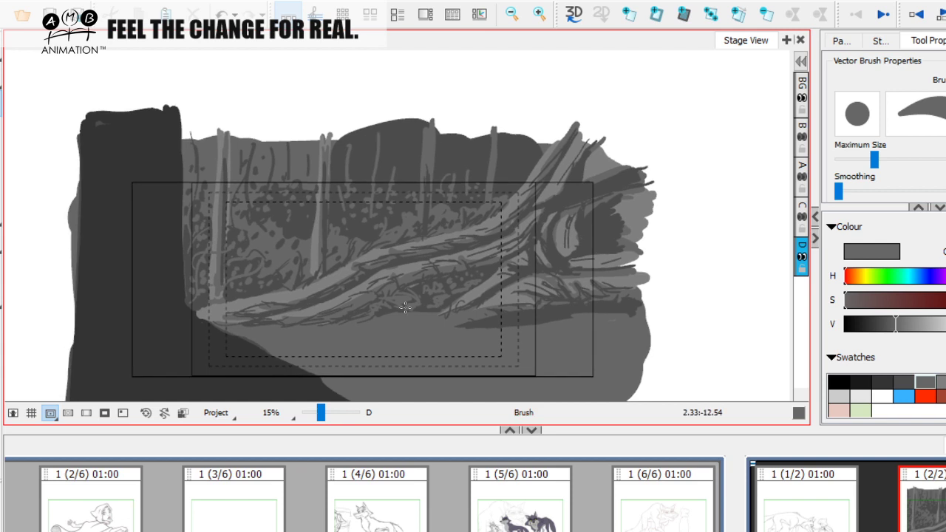
drag(320, 412, 320, 412)
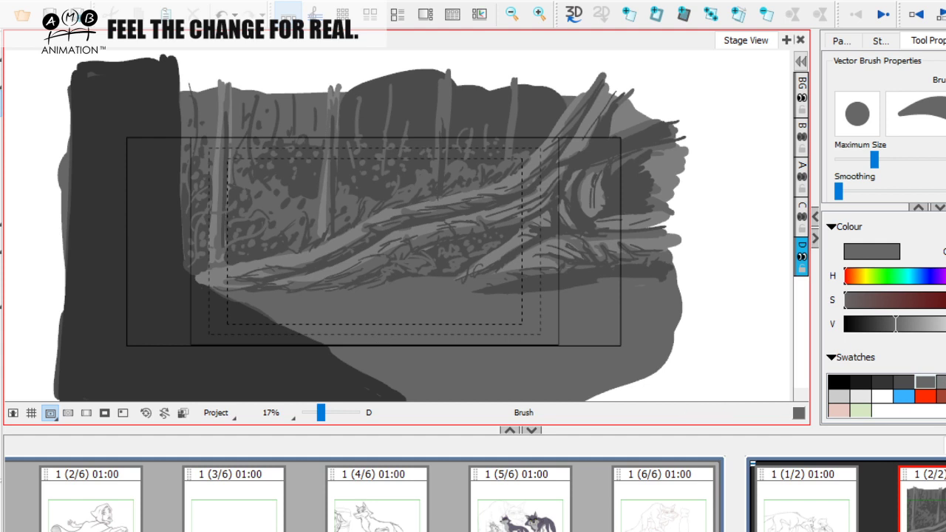
Switch to a light grey swatch and dab leaf highlights in the hollow beneath the long root
click(924, 382)
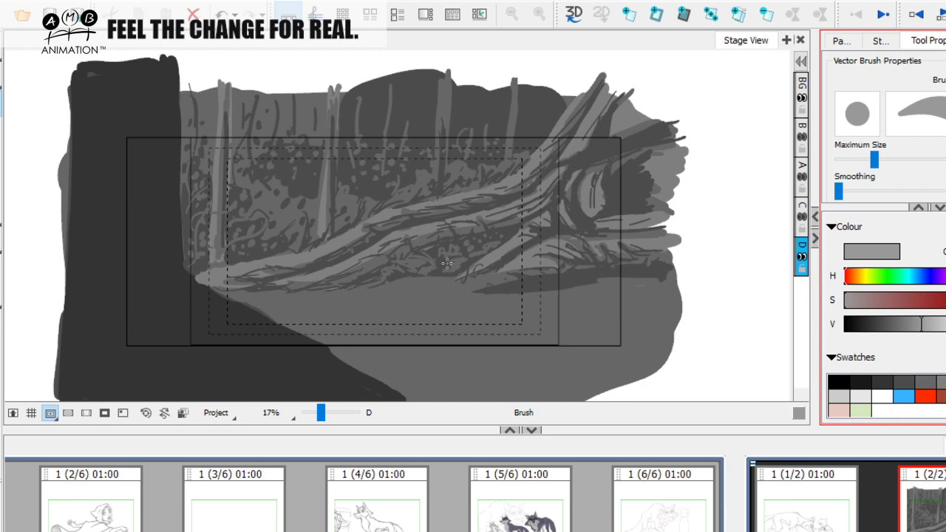
click(396, 255)
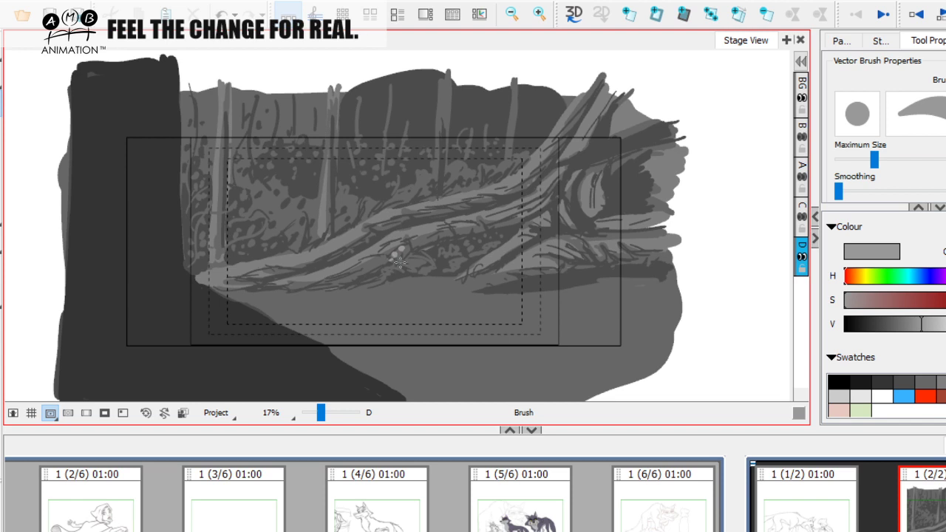
drag(396, 271, 395, 275)
drag(441, 263, 437, 267)
click(433, 258)
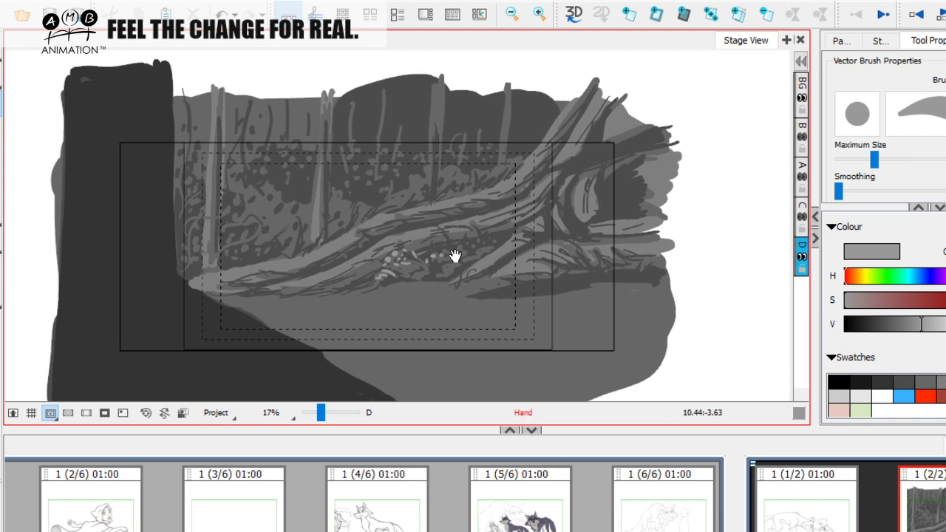
Toggle layer B's visibility as a check and continue the light grey leaf dabs across the hollow toward the short root
click(804, 139)
click(803, 138)
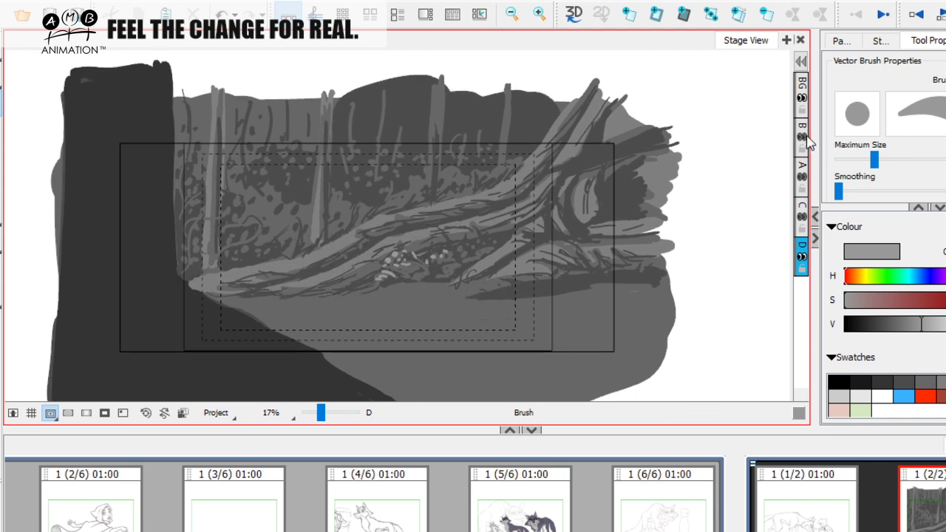
click(803, 139)
click(803, 139)
click(463, 253)
key(space)
drag(487, 268, 489, 270)
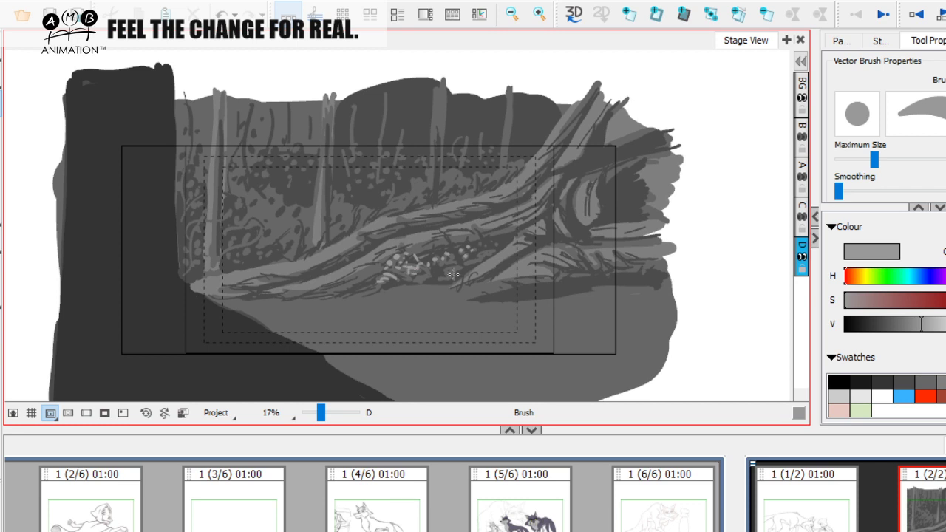
key(space)
drag(509, 241, 506, 243)
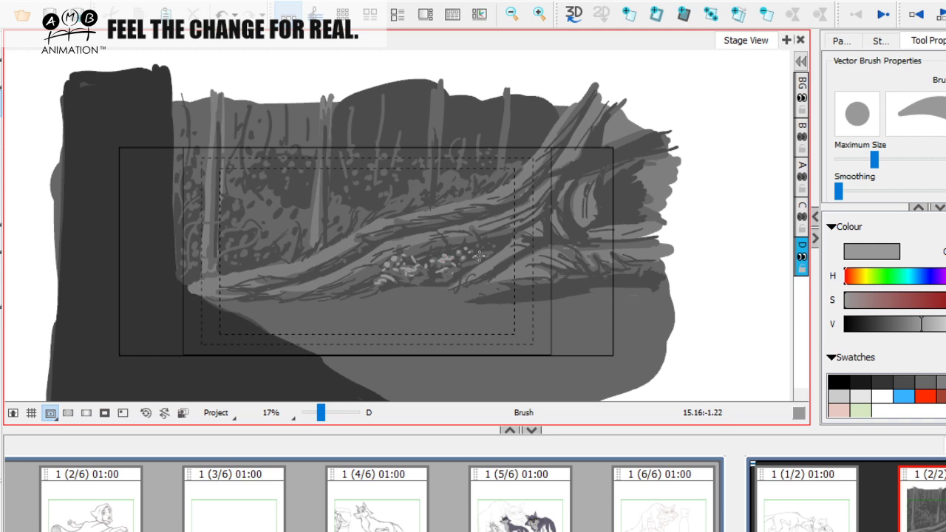
scroll(515, 244, up, 1)
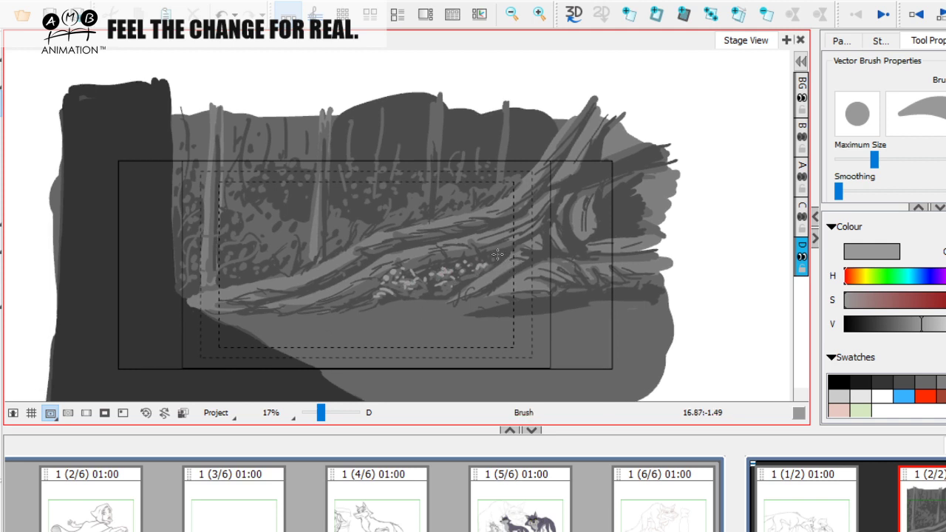
scroll(459, 270, up, 1)
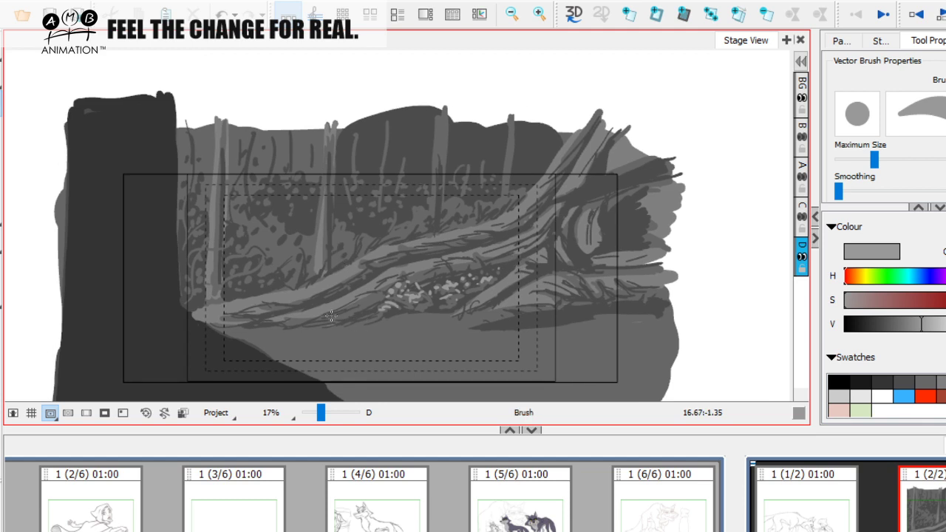
Undo a trial light grey stroke on the long root and add light grass strokes by the roots beneath the leaning trunk
drag(305, 312, 357, 299)
key(ctrl+z)
drag(511, 300, 523, 303)
drag(314, 271, 313, 288)
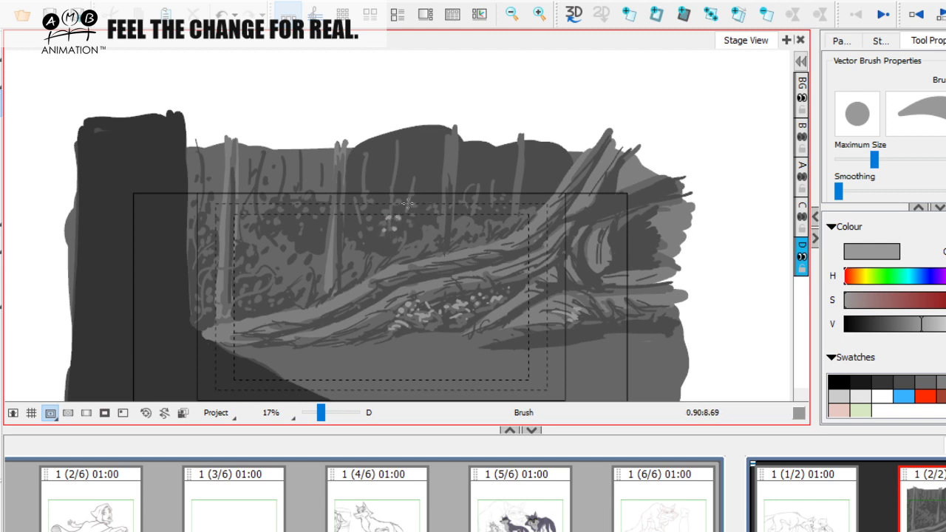
Dab clusters of light grey leaves in the dark background bushes between the second thin trunk and the leaning tree
click(407, 205)
click(408, 215)
click(414, 221)
drag(457, 233, 454, 239)
click(469, 207)
click(458, 212)
click(471, 212)
drag(498, 198, 495, 202)
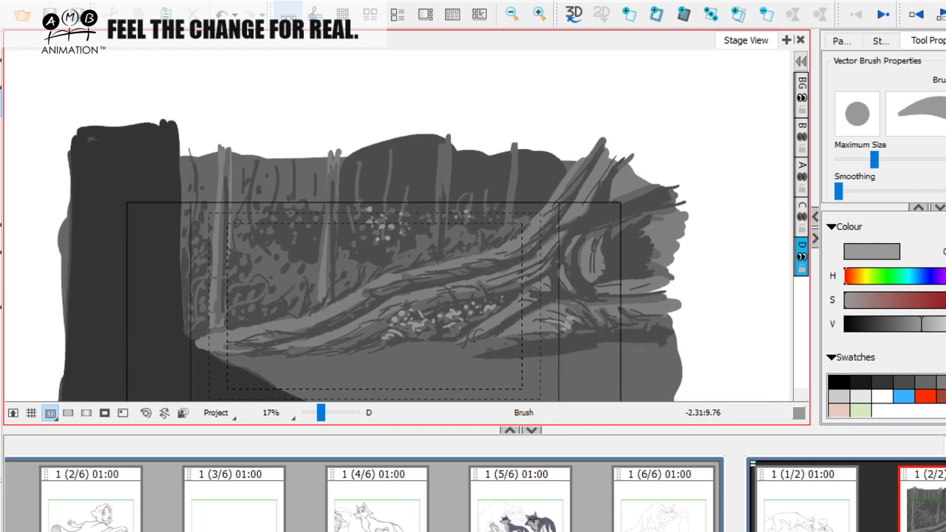
drag(352, 241, 355, 207)
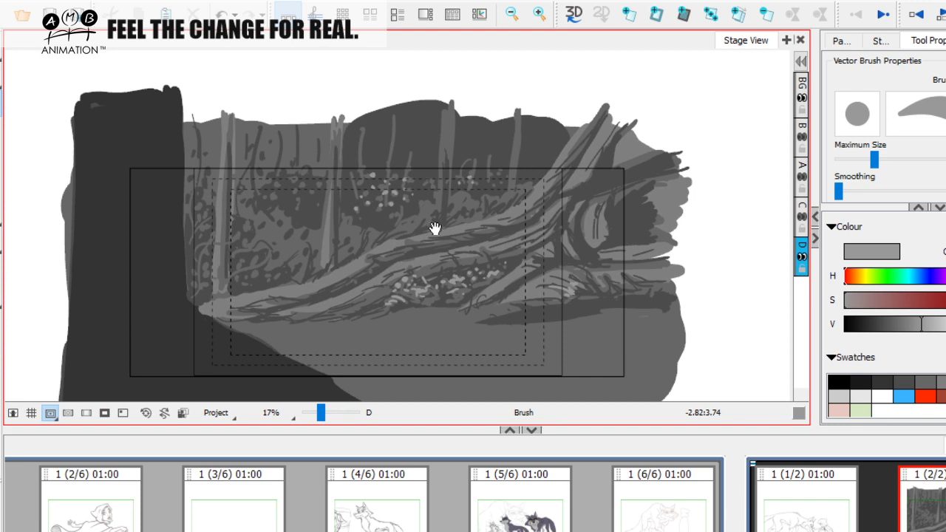
drag(467, 251, 460, 242)
drag(493, 199, 481, 223)
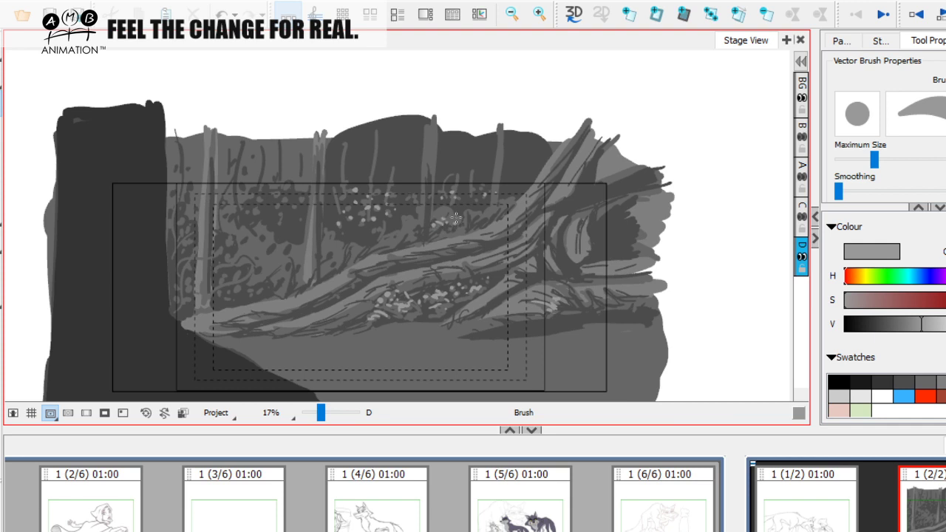
Add light grey leaf dabs to the bushes just above the middle of the long root
key(space)
click(415, 233)
drag(386, 244, 430, 234)
click(409, 234)
click(404, 236)
click(424, 230)
Fill out the row of light grey leaves above the long root, from its middle up to the leaning trunk
key(space)
click(473, 213)
click(479, 212)
key(space)
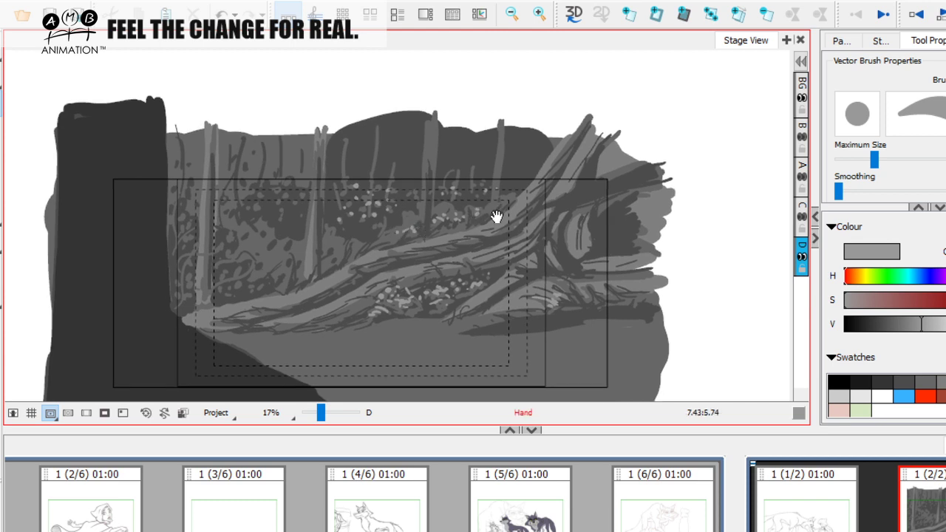
drag(497, 217, 498, 219)
click(467, 214)
key(space)
drag(549, 241, 560, 238)
click(394, 232)
click(385, 232)
key(space)
drag(400, 274, 408, 282)
key(space)
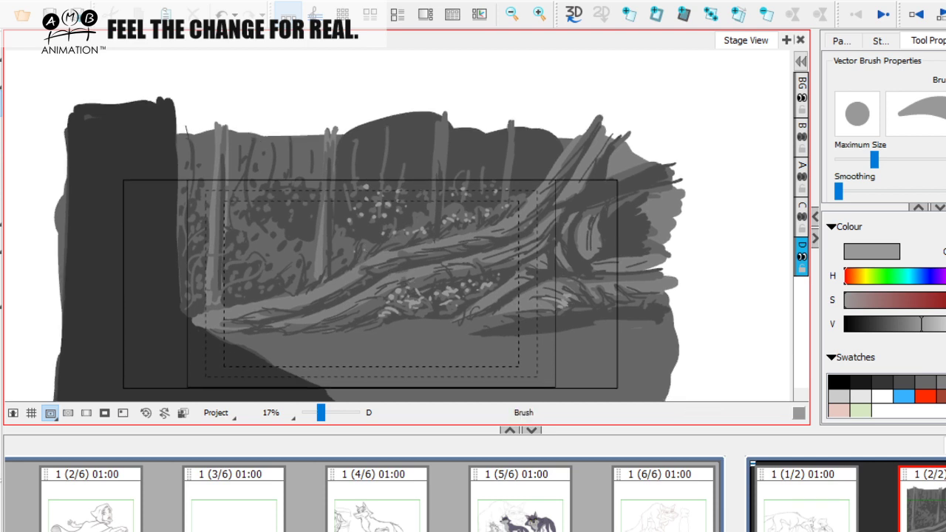
Switch to a lighter grey and dab small leaves above the root's bend, beside the second thin trunk
click(945, 382)
click(367, 250)
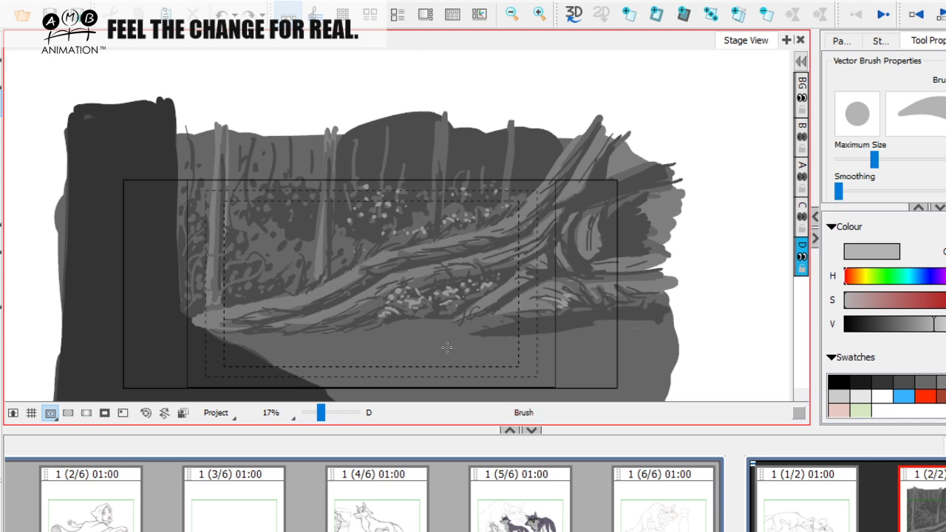
click(945, 382)
click(372, 243)
click(368, 247)
click(359, 252)
key(space)
drag(364, 265, 365, 270)
click(343, 255)
click(341, 257)
key(space)
mouse_move(370, 305)
mouse_down()
mouse_move(370, 297)
mouse_move(420, 332)
mouse_up()
key(space)
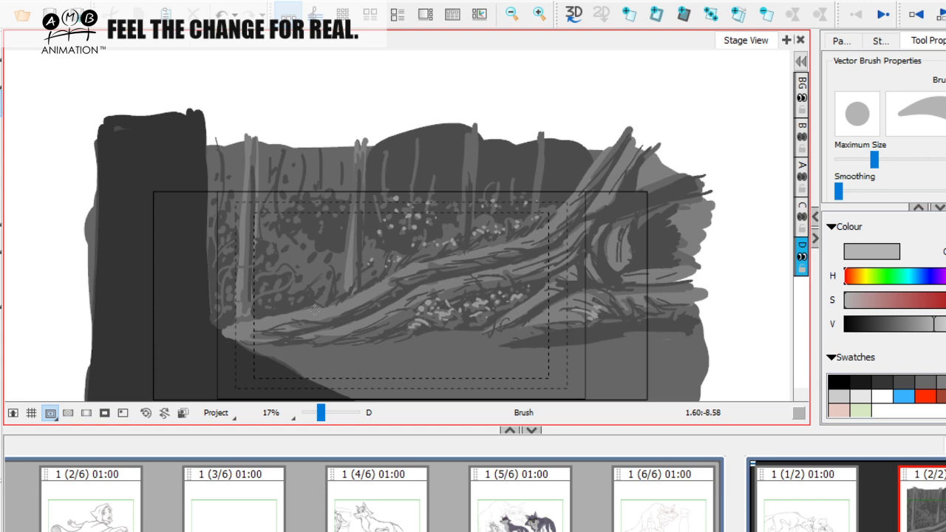
Paint a lighter grey rim highlight along the long root's upper edge and up the leaning trunk
mouse_move(323, 310)
mouse_down()
mouse_move(389, 280)
mouse_move(376, 286)
mouse_up()
key(space)
mouse_move(417, 284)
mouse_down()
mouse_move(351, 294)
mouse_move(396, 270)
mouse_move(422, 275)
mouse_move(425, 268)
mouse_move(397, 272)
mouse_move(510, 234)
mouse_up()
key(space)
key(space)
key(space)
mouse_move(510, 234)
mouse_down()
mouse_move(447, 257)
mouse_move(504, 186)
mouse_up()
key(space)
key(space)
drag(495, 207, 574, 153)
key(space)
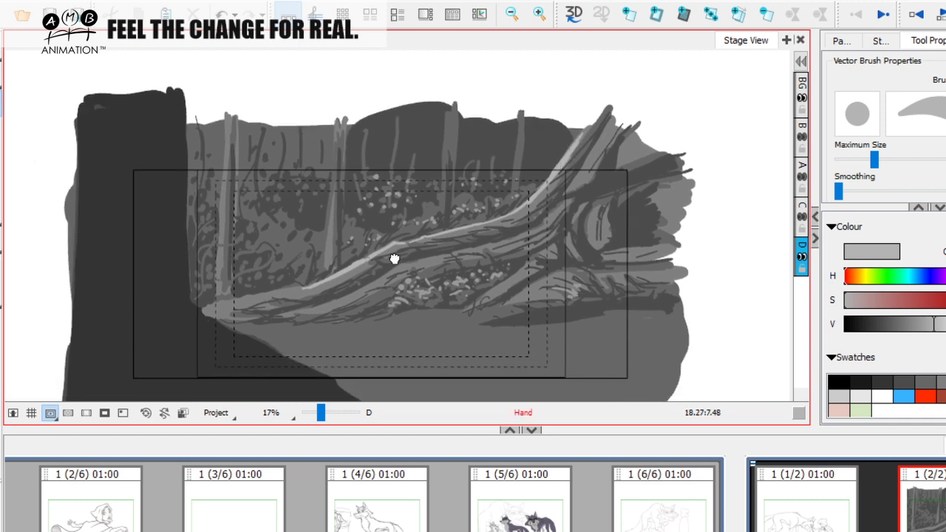
Extend the upper rim highlight down to the tip of the long root
drag(394, 259, 407, 252)
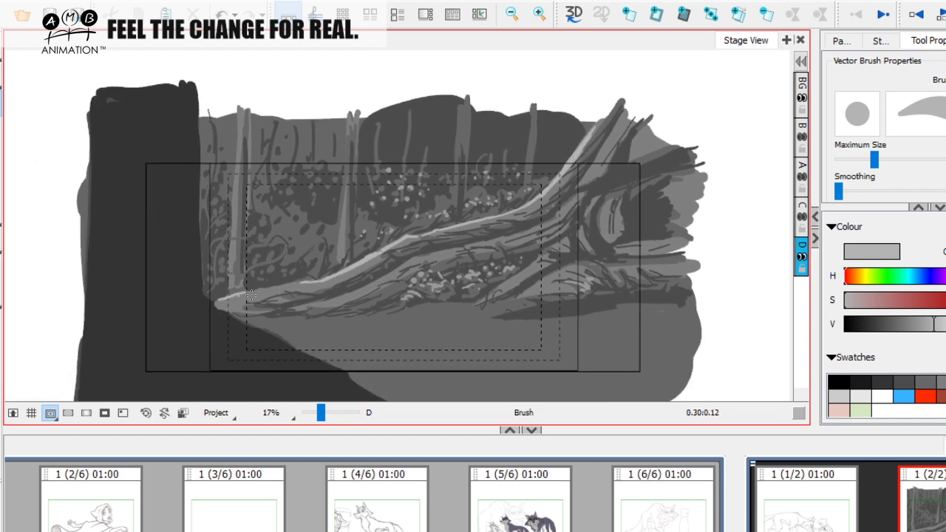
key(space)
mouse_move(317, 281)
mouse_down()
mouse_move(283, 288)
mouse_move(320, 316)
mouse_up()
key(space)
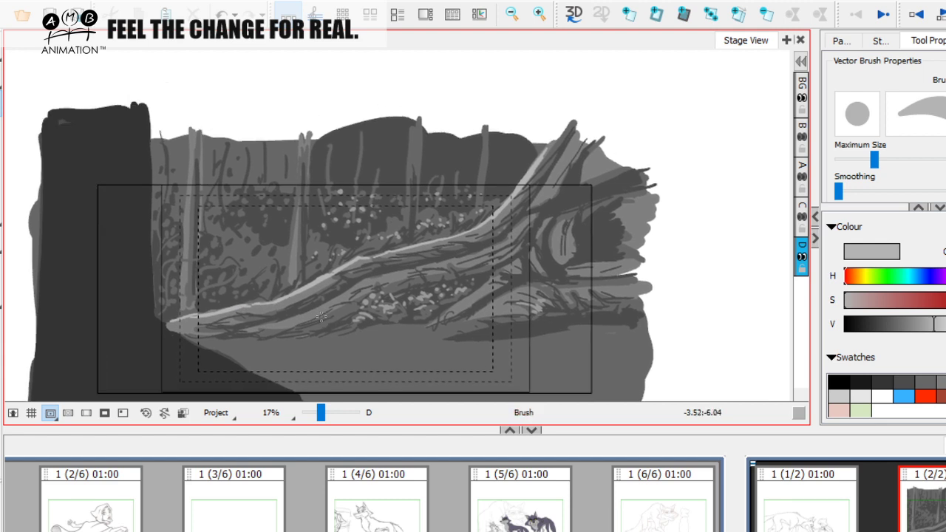
key(space)
drag(367, 278, 374, 268)
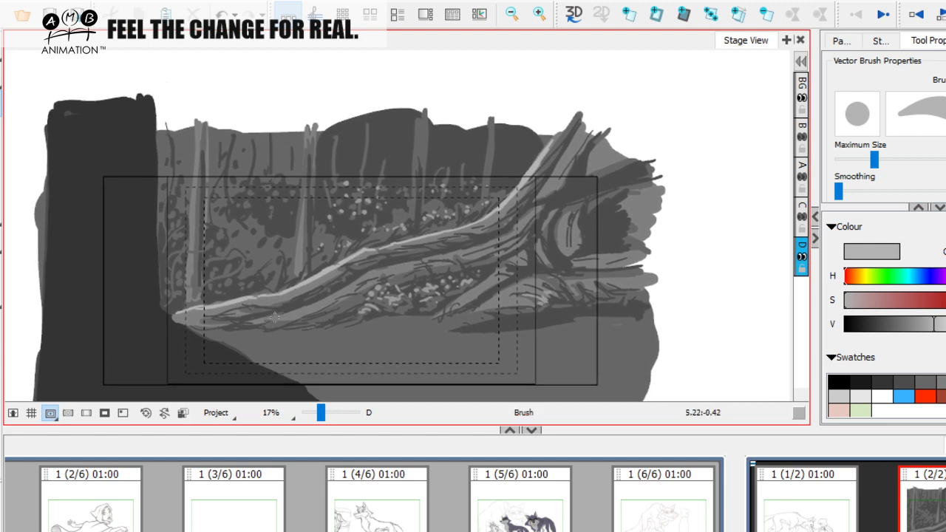
Paint a lighter grey highlight along the lower ridge of the long root, above the leafy hollow
key(space)
drag(347, 290, 316, 302)
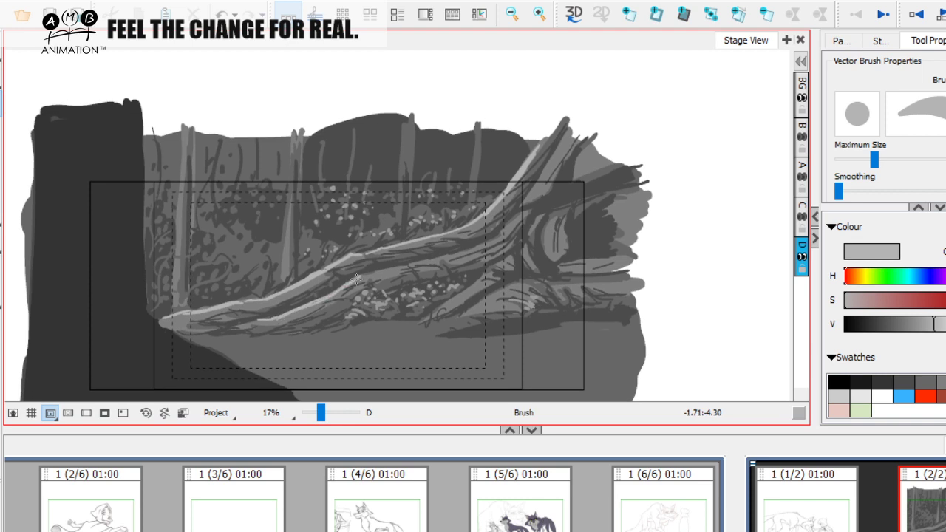
key(space)
mouse_move(380, 258)
mouse_down()
mouse_move(364, 254)
mouse_move(421, 258)
mouse_up()
key(space)
mouse_move(372, 275)
mouse_down()
mouse_move(418, 264)
mouse_move(427, 268)
mouse_up()
key(space)
key(space)
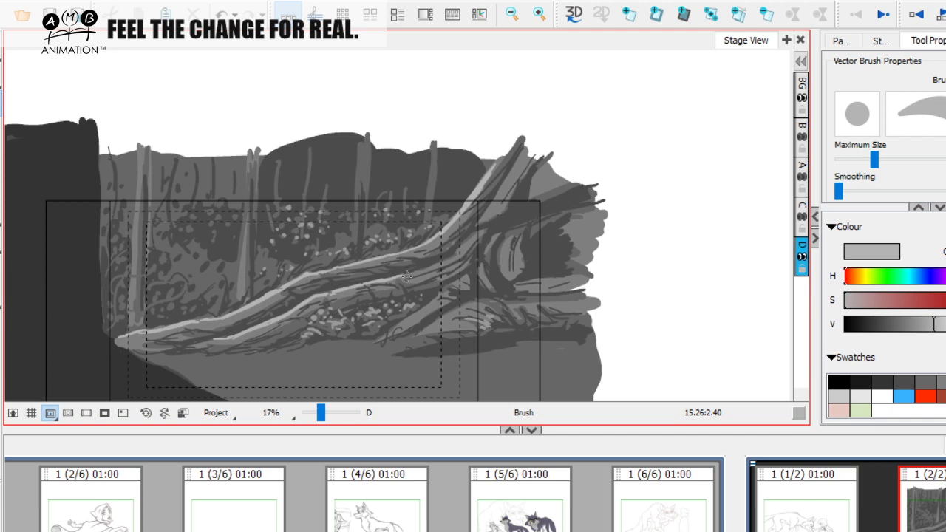
Continue the lower ridge's highlight around the bend and up the second stem of the leaning tree
key(space)
drag(464, 247, 470, 237)
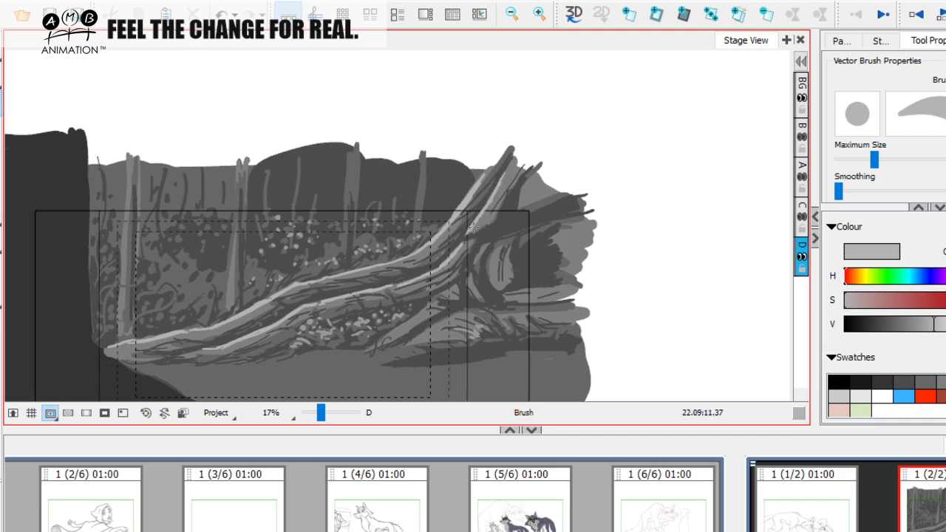
key(space)
drag(470, 236, 532, 190)
key(space)
drag(386, 243, 396, 239)
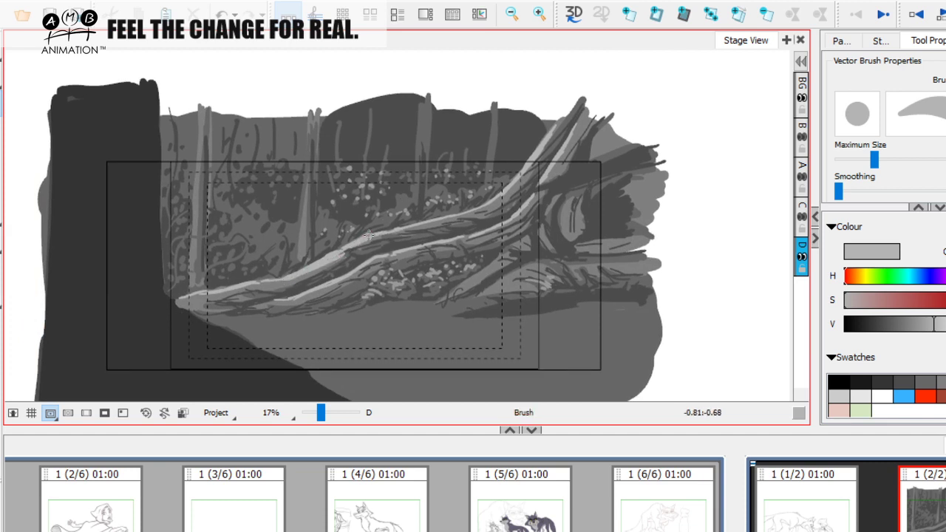
Paint short lighter grey highlight strokes along the bark ridges in the middle of the long root
drag(371, 237, 418, 226)
key(space)
mouse_move(440, 223)
mouse_down()
mouse_move(421, 229)
mouse_move(446, 221)
mouse_up()
key(space)
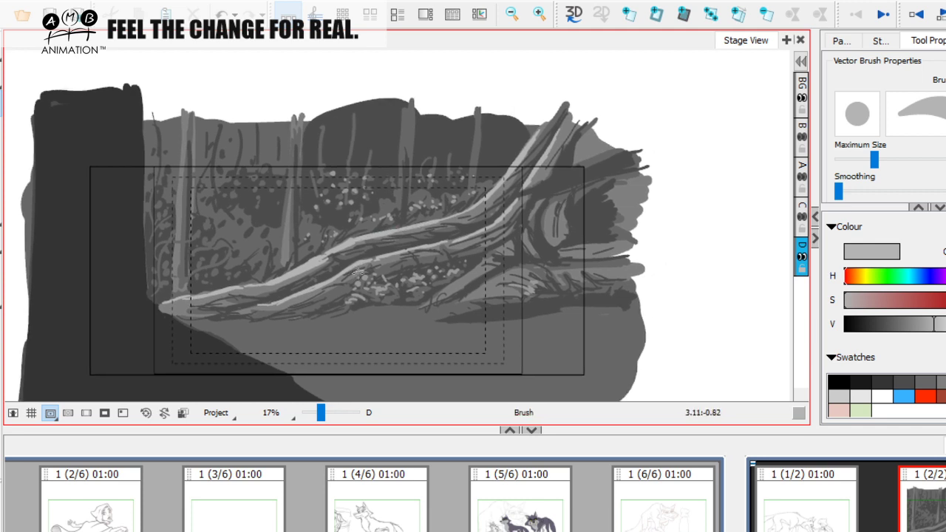
key(space)
drag(332, 290, 311, 298)
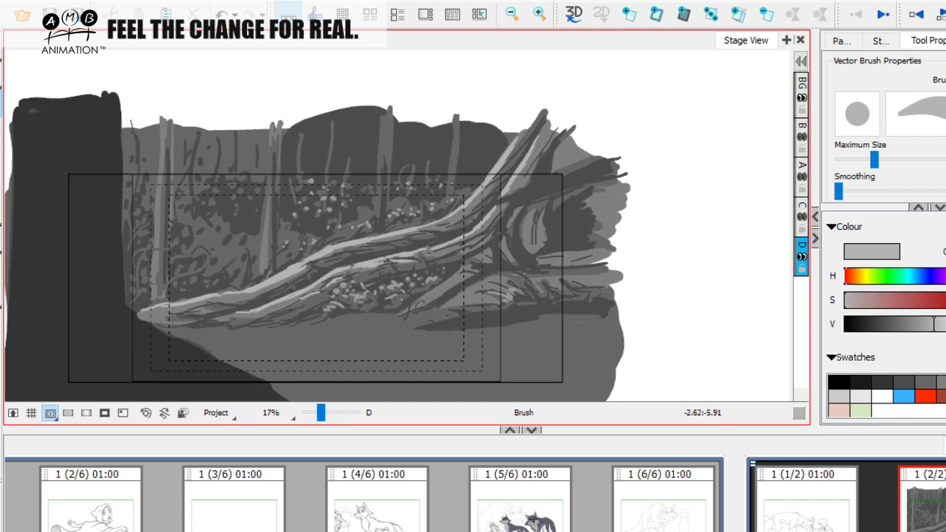
key(space)
drag(362, 400, 448, 364)
Paint lighter grey highlight strokes where the lower ridge bends up into the leaning tree's second stem
drag(320, 412, 330, 414)
key(space)
drag(457, 312, 365, 380)
drag(325, 415, 324, 415)
key(shift+n)
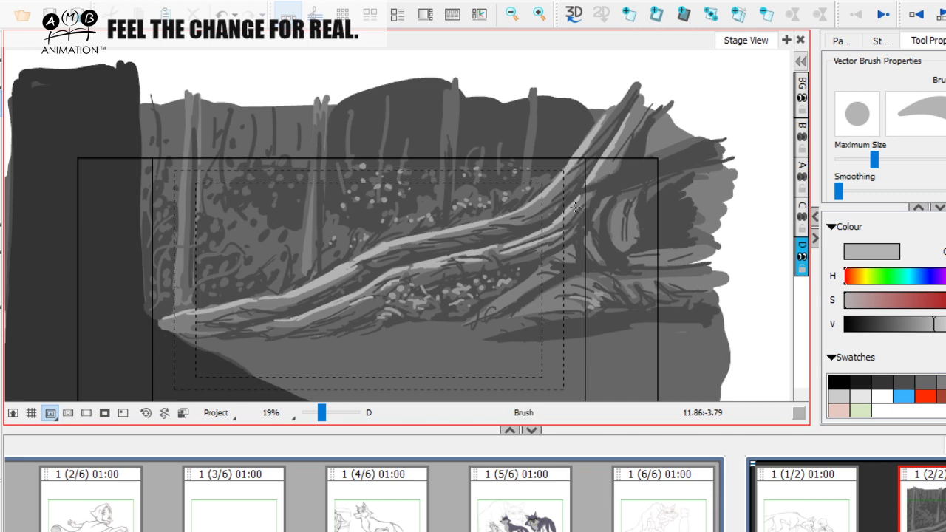
mouse_move(569, 233)
mouse_down()
mouse_move(555, 248)
mouse_move(518, 230)
mouse_up()
drag(247, 340, 269, 334)
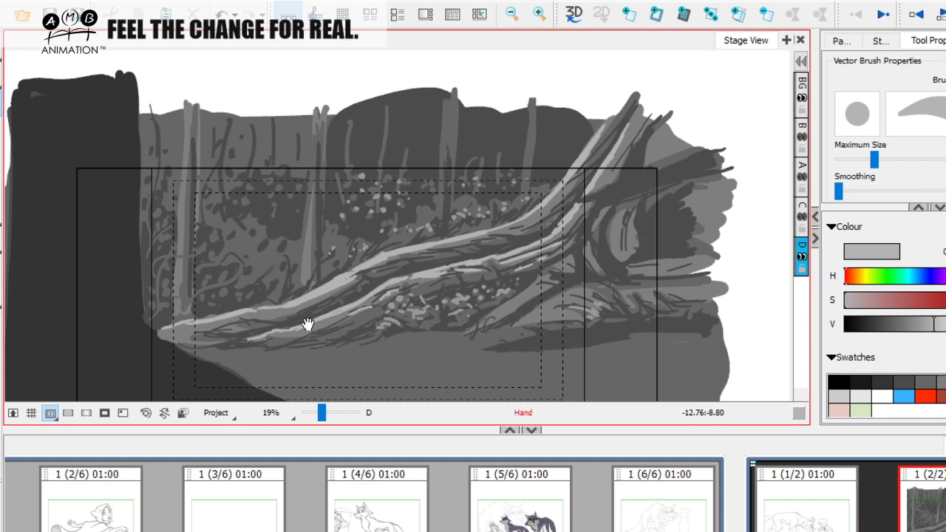
Highlight the short diagonal root below the leaning tree and the rim of the round hollow beside it in lighter grey
key(shift+n)
mouse_move(552, 296)
mouse_down()
mouse_move(446, 317)
mouse_move(504, 281)
mouse_move(496, 286)
mouse_move(515, 261)
mouse_up()
mouse_move(538, 267)
mouse_down()
mouse_move(535, 250)
mouse_move(548, 262)
mouse_move(563, 237)
mouse_move(557, 248)
mouse_move(556, 240)
mouse_move(567, 261)
mouse_move(556, 278)
mouse_up()
drag(549, 192, 528, 227)
drag(553, 229, 577, 188)
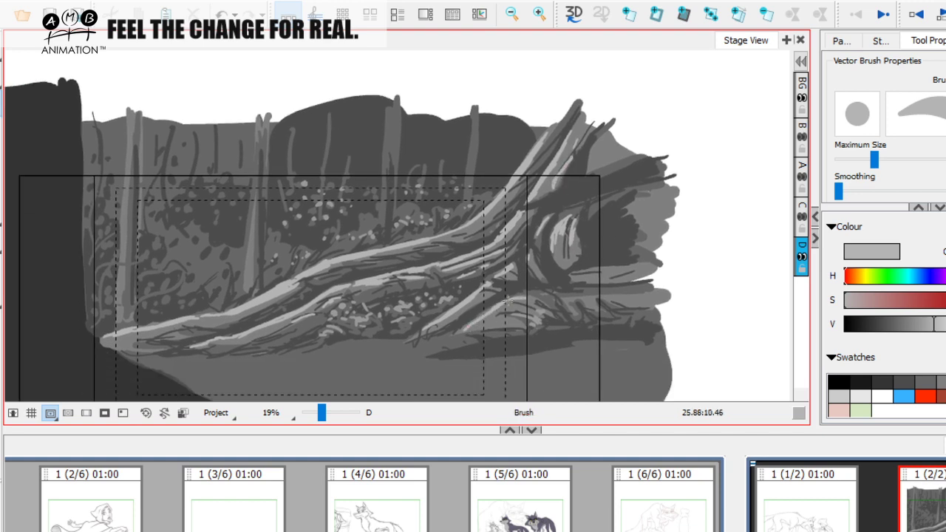
Paint a lighter grey highlight along the upper edge of the low mound-shaped root below the round hollow
drag(522, 299, 463, 331)
drag(530, 300, 629, 294)
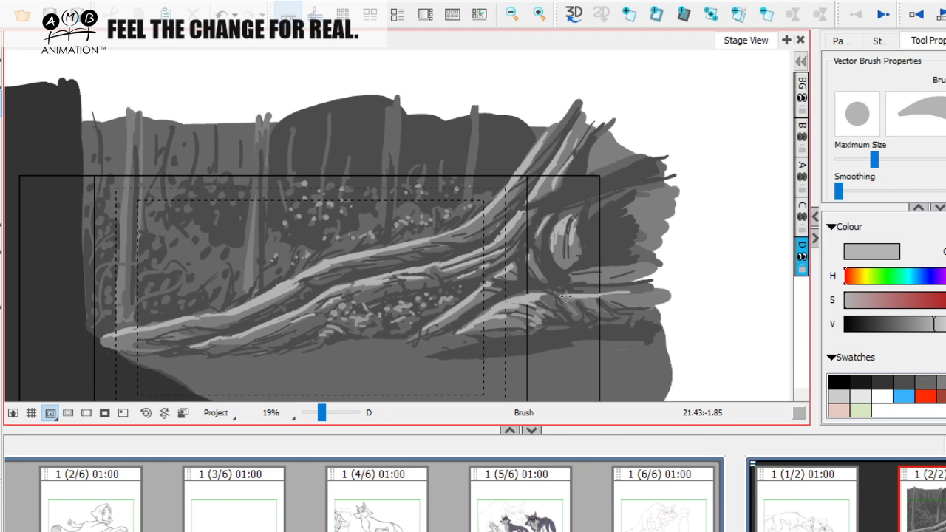
drag(512, 315, 521, 311)
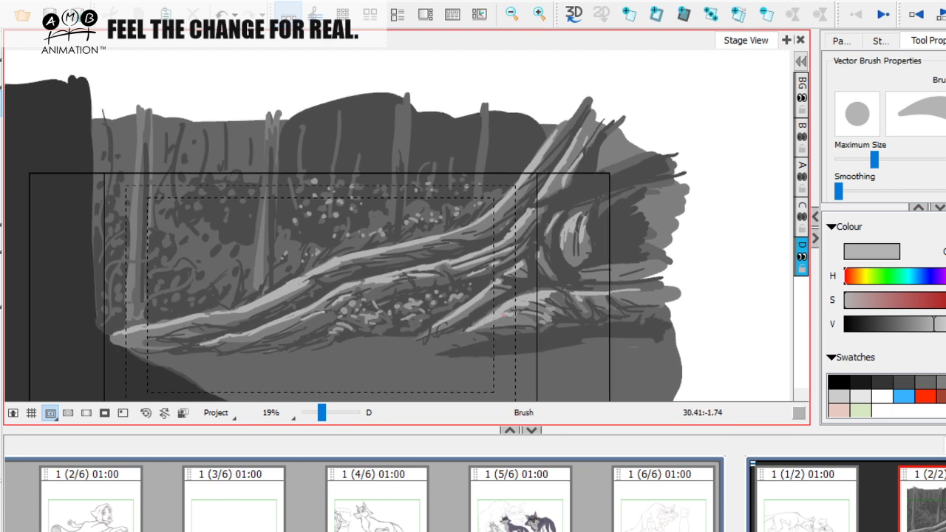
scroll(453, 321, left, 2)
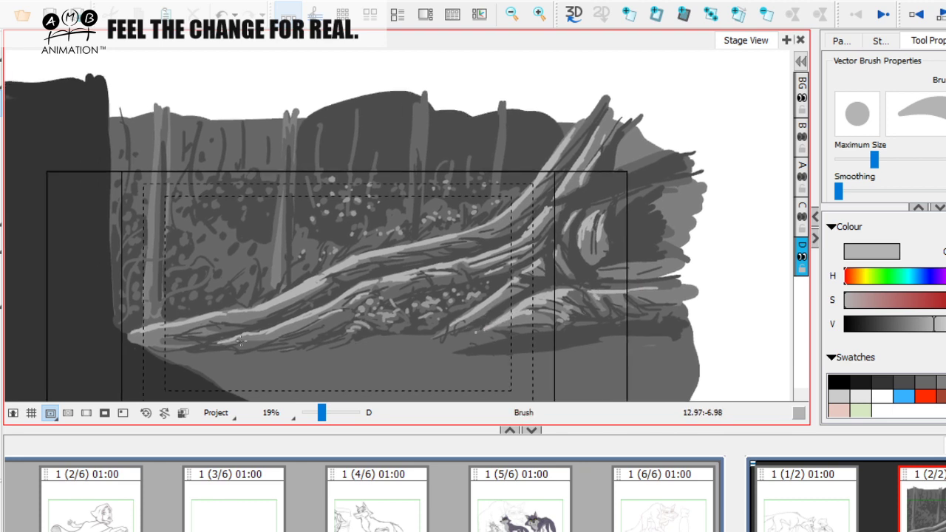
Touch up the lighter grey highlights where the long root rises into the leaning trunk
scroll(182, 330, left, 2)
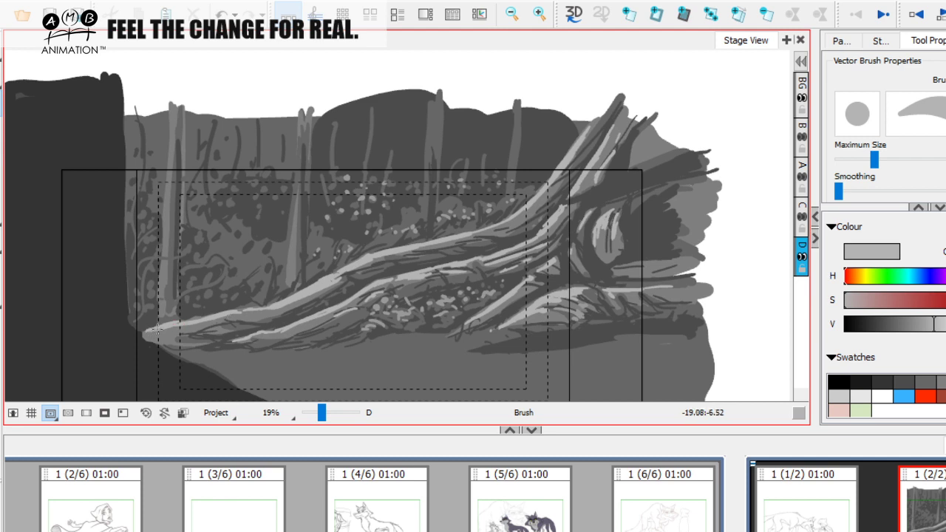
scroll(300, 295, right, 1)
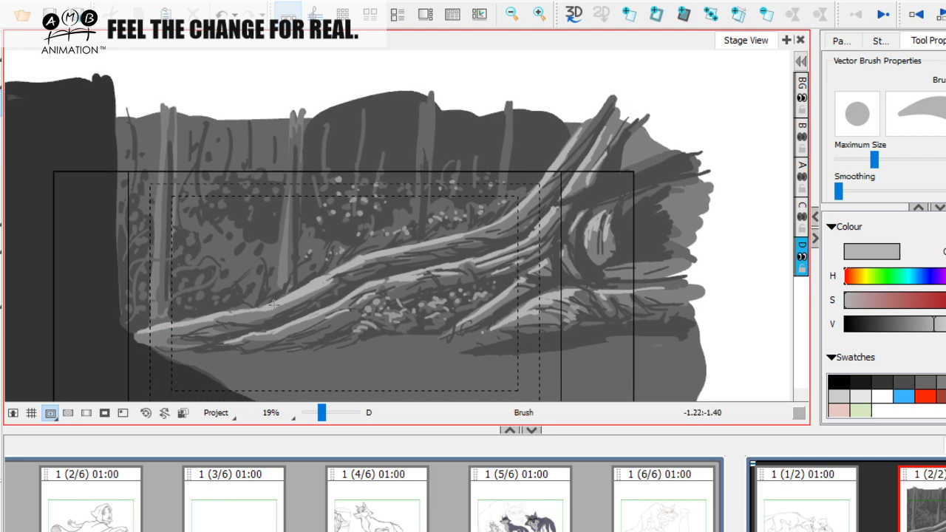
scroll(362, 259, right, 3)
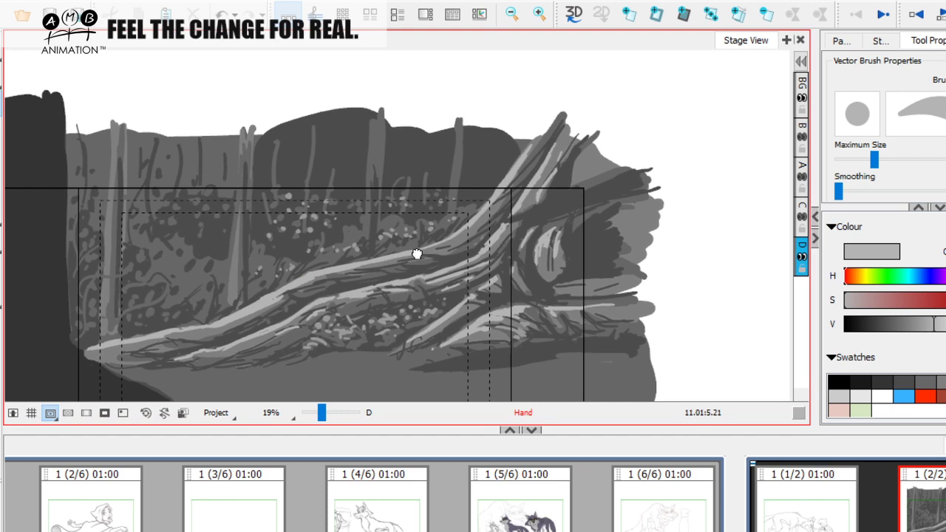
scroll(425, 243, right, 2)
drag(478, 195, 494, 173)
drag(501, 206, 562, 162)
drag(320, 413, 321, 413)
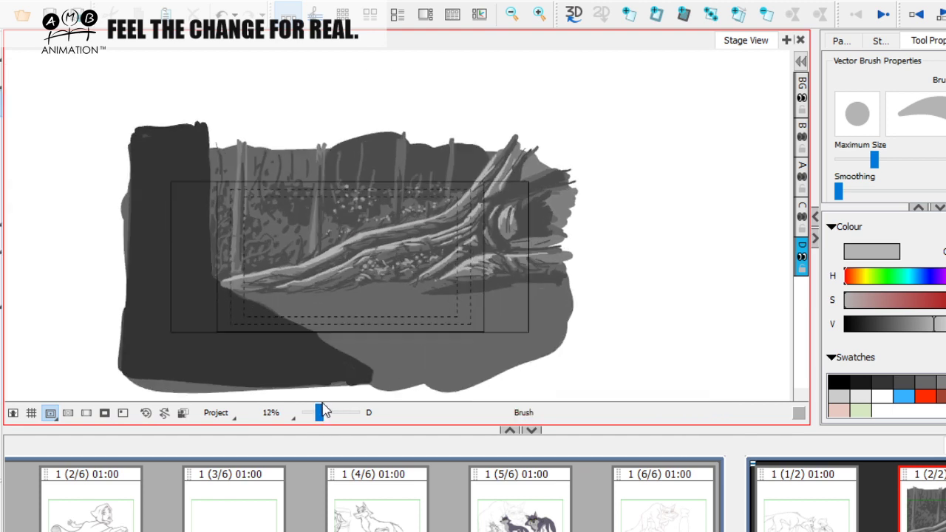
drag(404, 350, 453, 368)
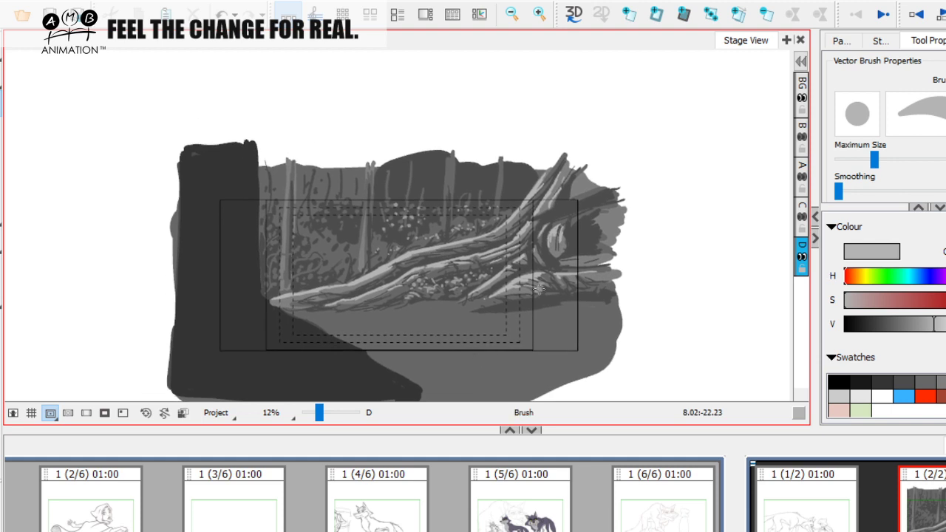
Switch to the YouTube Studio live chat in the browser and read through the viewers' messages
key(alt+s)
key(alt+b)
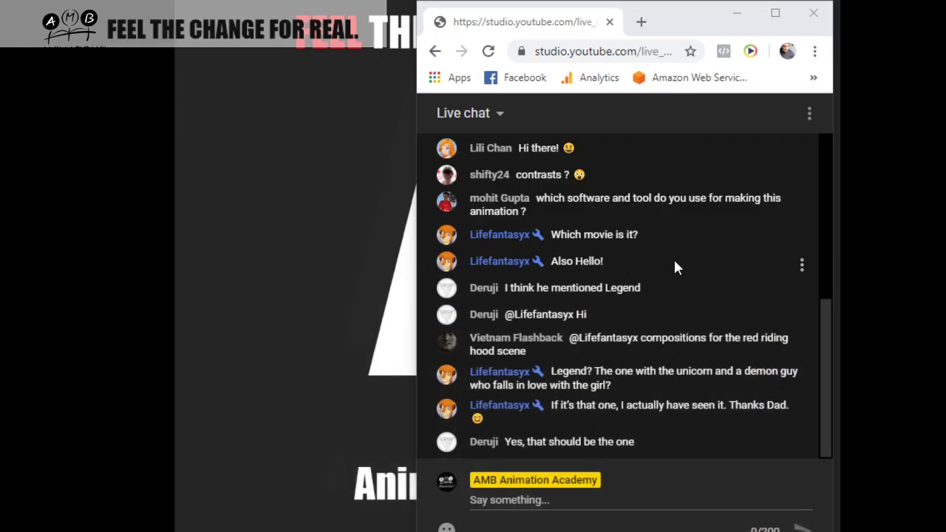
scroll(675, 267, up, 5)
scroll(674, 263, down, 3)
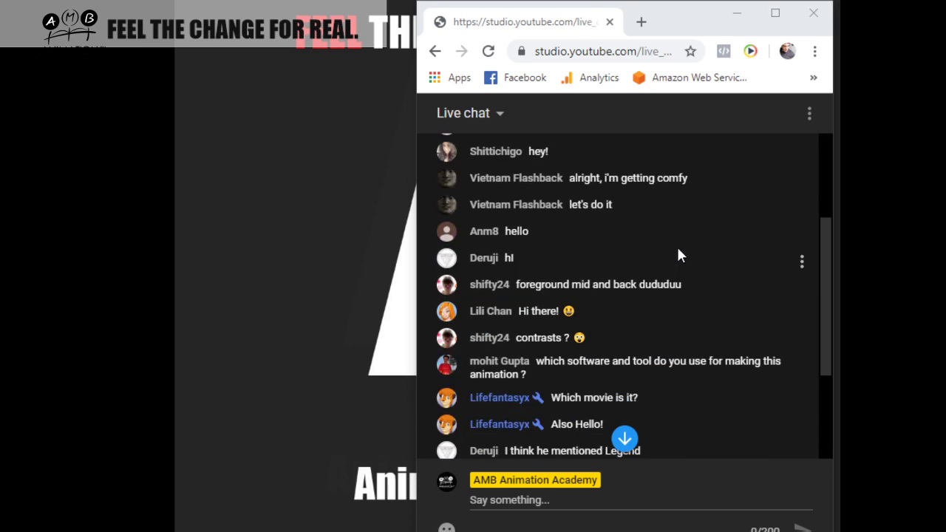
scroll(678, 250, down, 1)
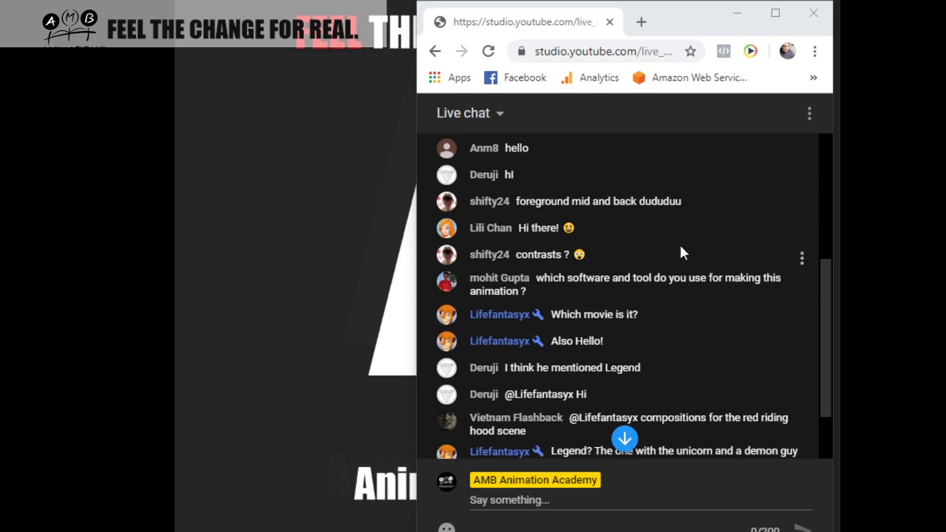
scroll(681, 248, down, 1)
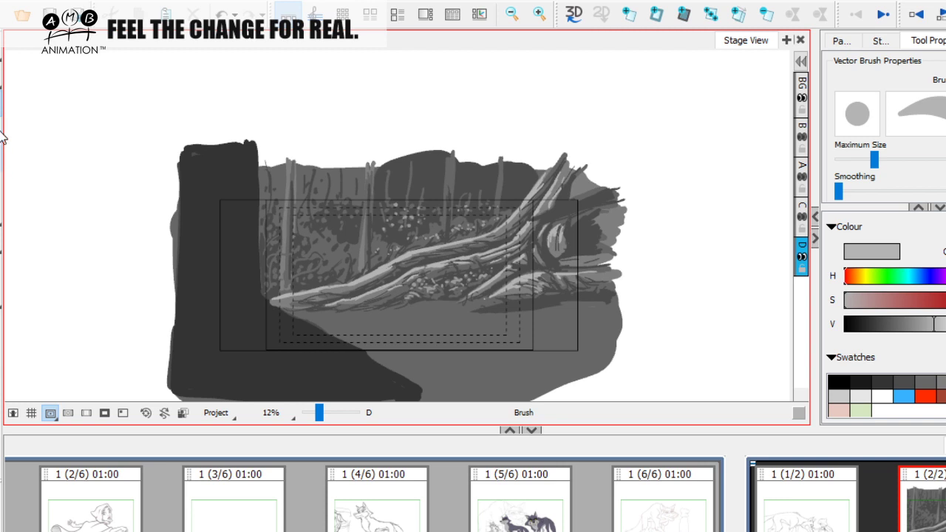
Switch back to the storyboard and paint thin hanging vines between the two left trunks, using a slightly darker grey and a much smaller brush
drag(317, 409, 319, 407)
key(space)
drag(353, 338, 402, 304)
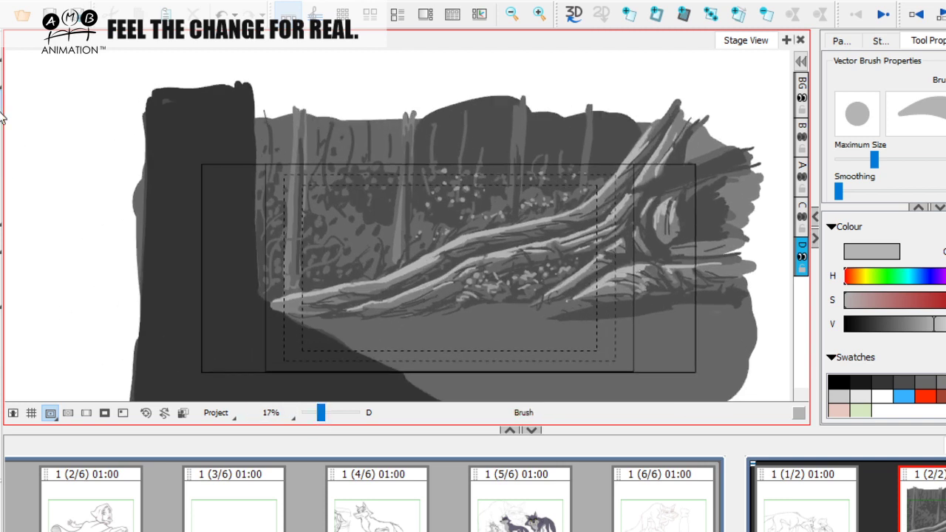
drag(326, 415, 322, 412)
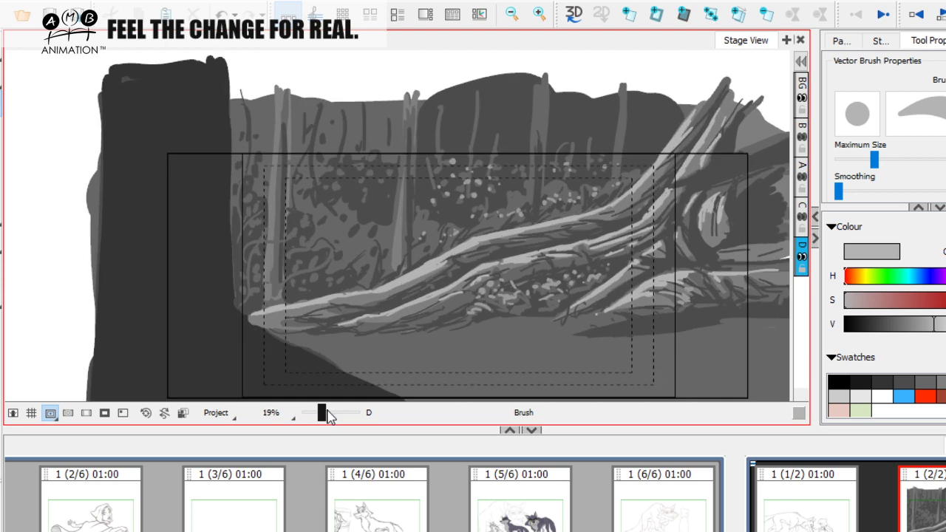
drag(426, 302, 420, 300)
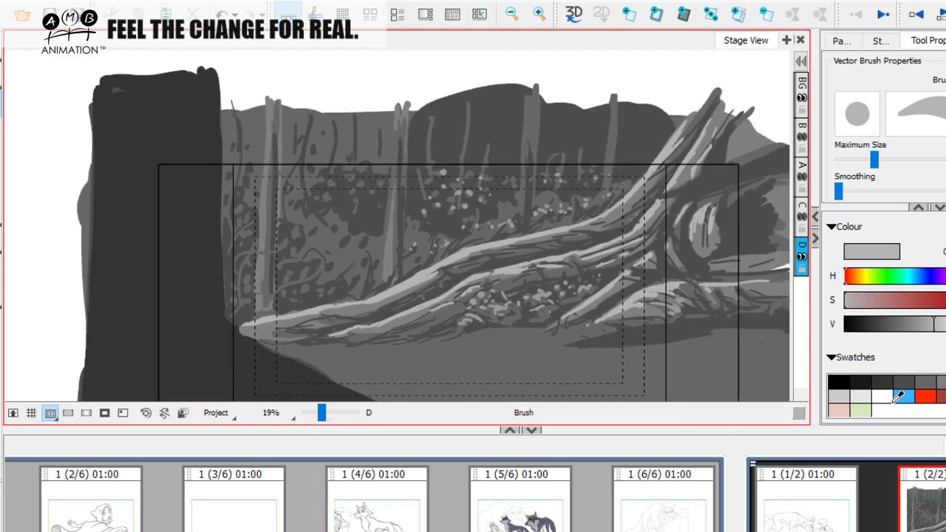
click(945, 382)
click(352, 181)
drag(876, 160, 844, 160)
drag(336, 130, 319, 210)
drag(354, 128, 346, 238)
drag(369, 176, 365, 230)
drag(313, 129, 304, 219)
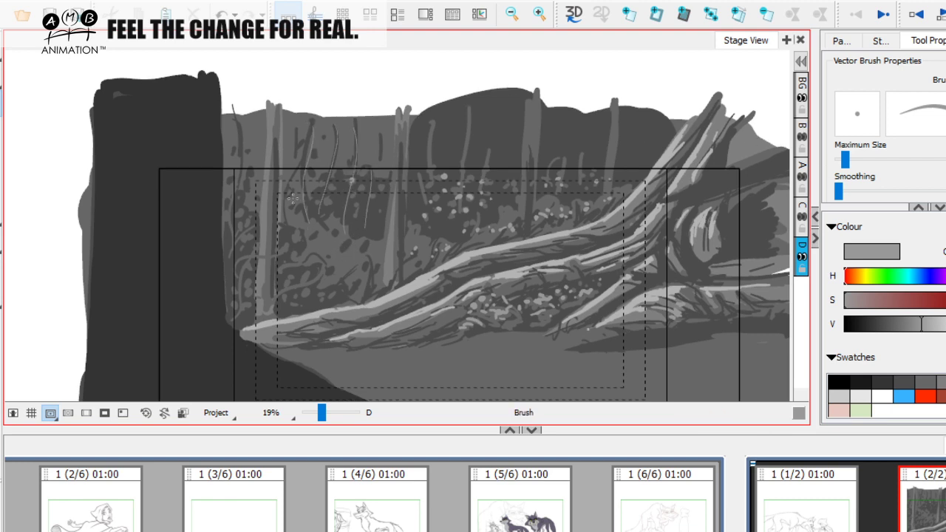
Paint more thin hanging vines across the dark foliage between the second trunk and the leaning tree
drag(444, 139, 441, 211)
drag(468, 155, 461, 213)
key(space)
mouse_move(484, 140)
mouse_down()
mouse_move(477, 231)
mouse_move(518, 241)
mouse_up()
drag(559, 128, 551, 217)
drag(577, 148, 575, 194)
drag(537, 163, 536, 190)
drag(592, 138, 592, 160)
key(space)
drag(596, 203, 596, 205)
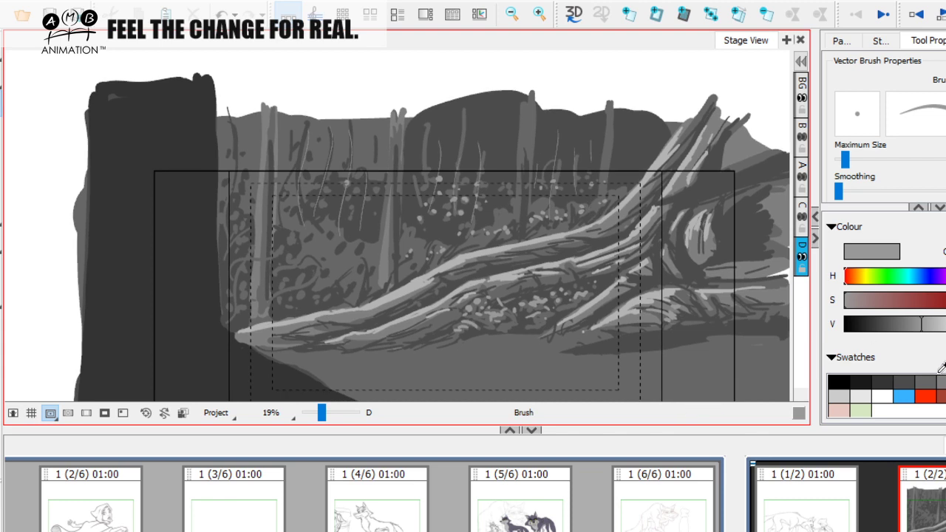
Enlarge the brush slightly and dab small leaves along the hanging vines between the two left trunks
drag(847, 158, 850, 158)
key(space)
drag(322, 415, 322, 416)
key(space)
drag(332, 186, 340, 194)
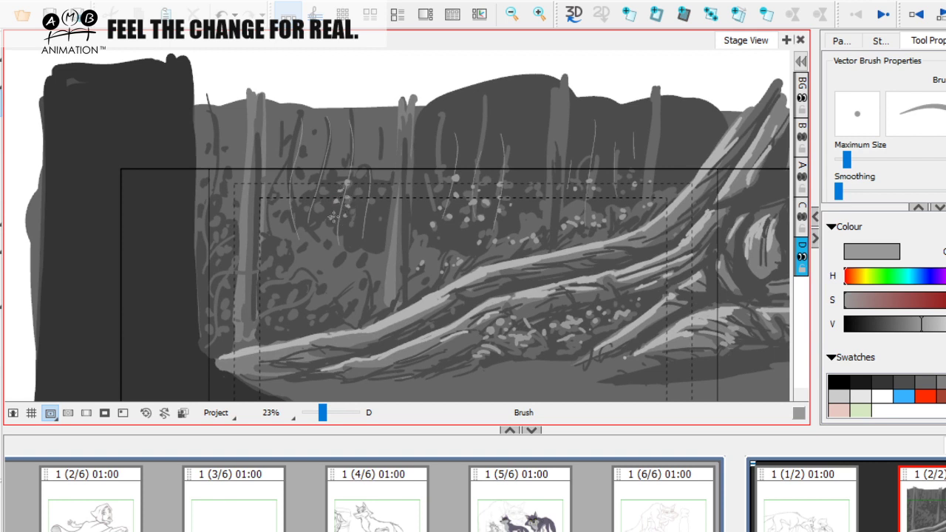
drag(341, 244, 363, 242)
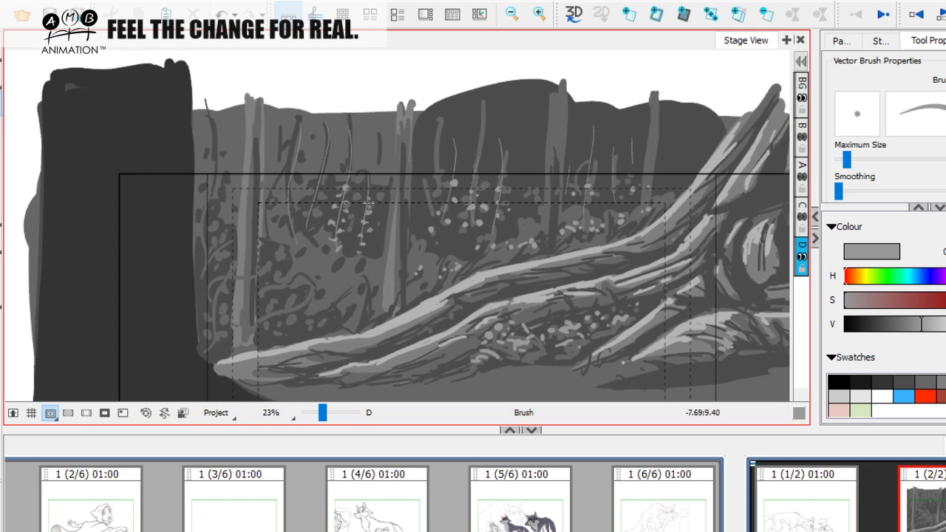
Fill out the vines between the two left trunks with more leaf dabs, including the vine nearest the first trunk
key(space)
mouse_move(392, 169)
mouse_down()
mouse_move(413, 151)
mouse_move(386, 178)
mouse_up()
drag(348, 196, 329, 219)
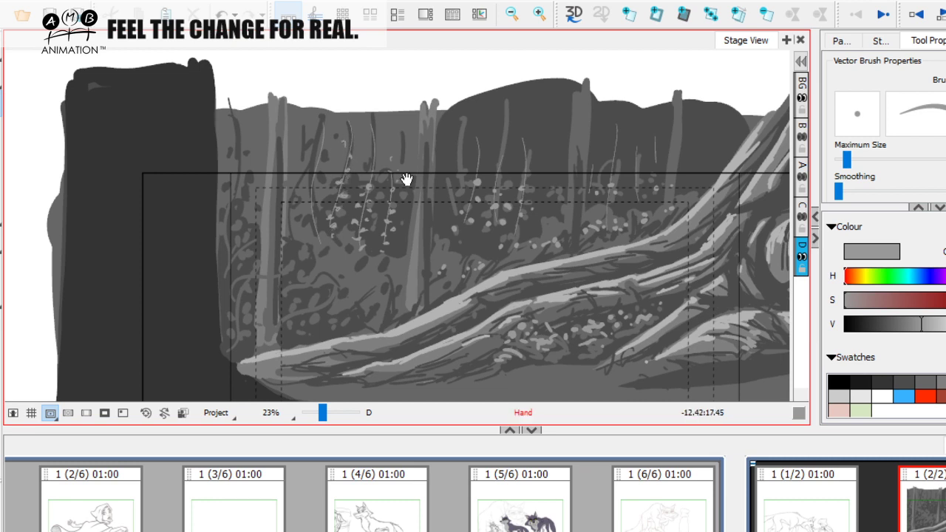
drag(378, 192, 387, 173)
drag(454, 257, 464, 258)
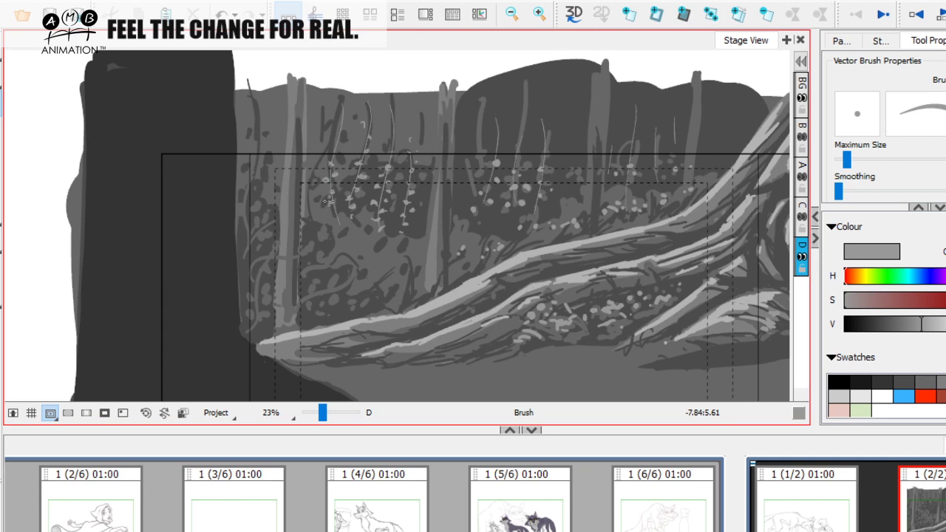
drag(335, 214, 334, 273)
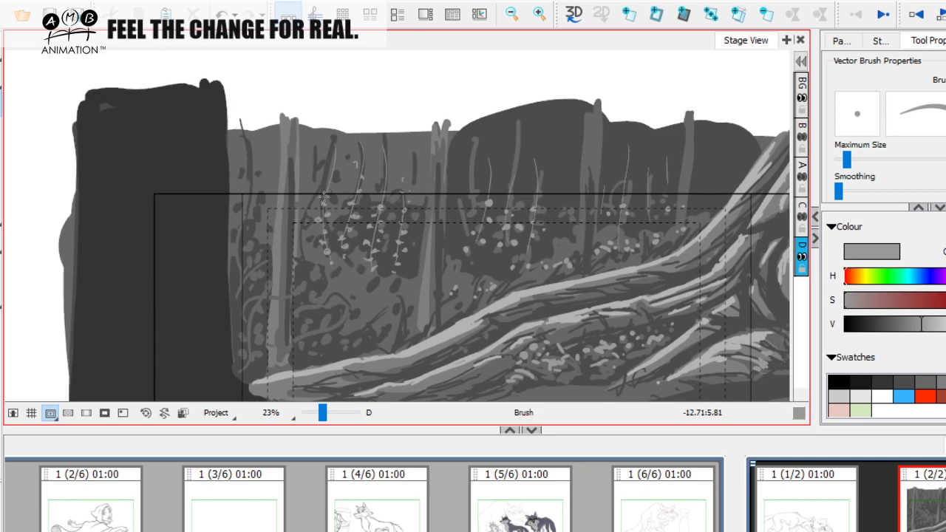
drag(445, 266, 467, 258)
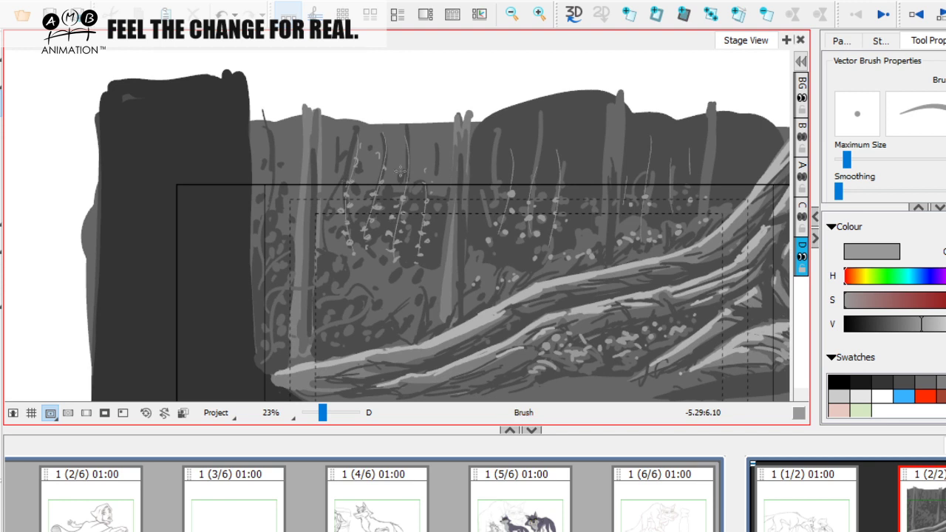
Add another thin leafy vine just beside the second trunk
drag(436, 161, 447, 215)
scroll(443, 211, down, 1)
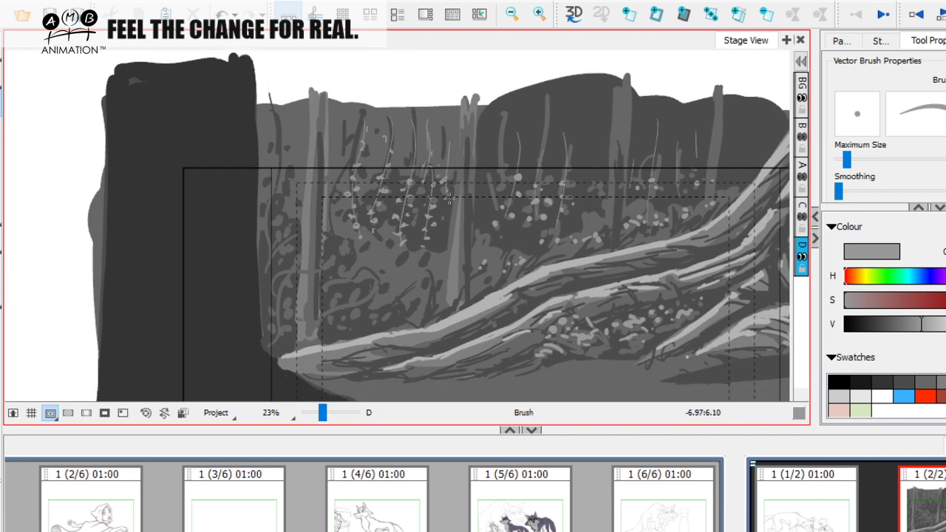
drag(445, 207, 439, 198)
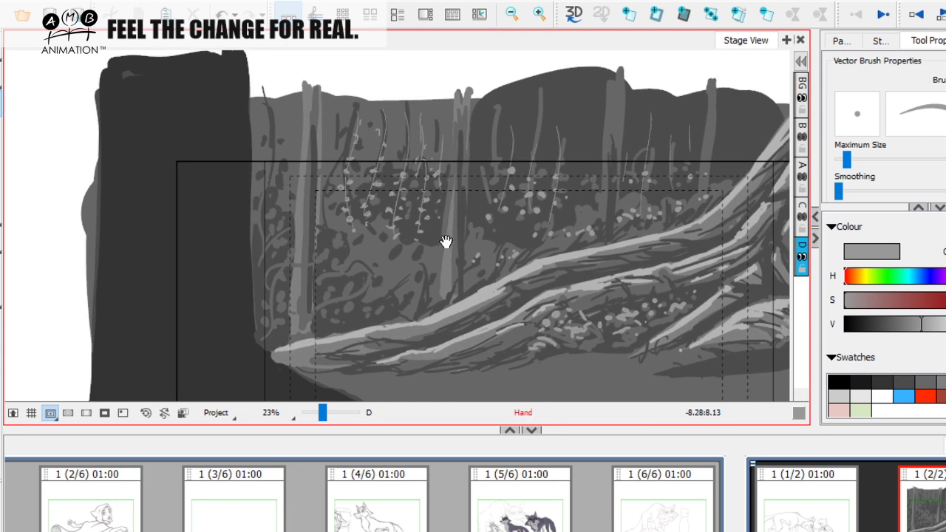
drag(446, 240, 449, 250)
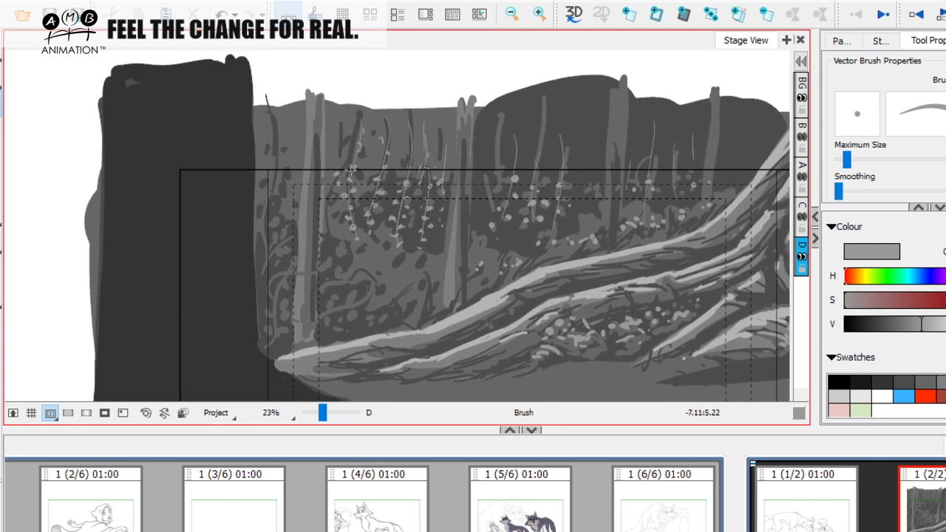
Paint an extra hanging vine beside the first trunk and scatter small leaf dabs around it
drag(344, 119, 336, 191)
drag(345, 236, 348, 229)
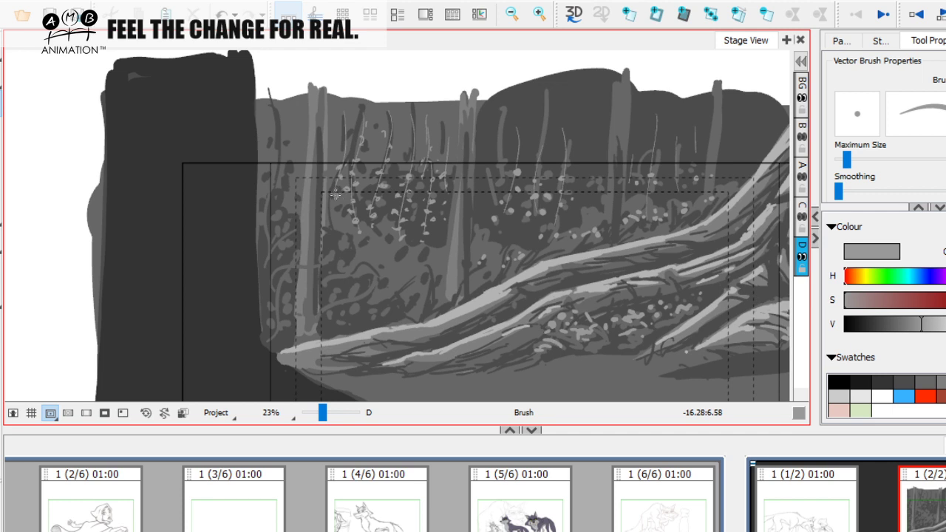
drag(442, 272, 426, 280)
mouse_move(538, 266)
mouse_down()
mouse_move(498, 293)
mouse_move(507, 288)
mouse_up()
drag(405, 252, 435, 236)
drag(330, 211, 322, 233)
drag(339, 271, 337, 256)
mouse_move(319, 204)
mouse_down()
mouse_move(433, 285)
mouse_move(473, 333)
mouse_move(444, 355)
mouse_up()
Paint a thin hanging vine with small leaves between the dark foreground tree and the first background trunk
drag(323, 412, 321, 412)
drag(345, 332, 348, 294)
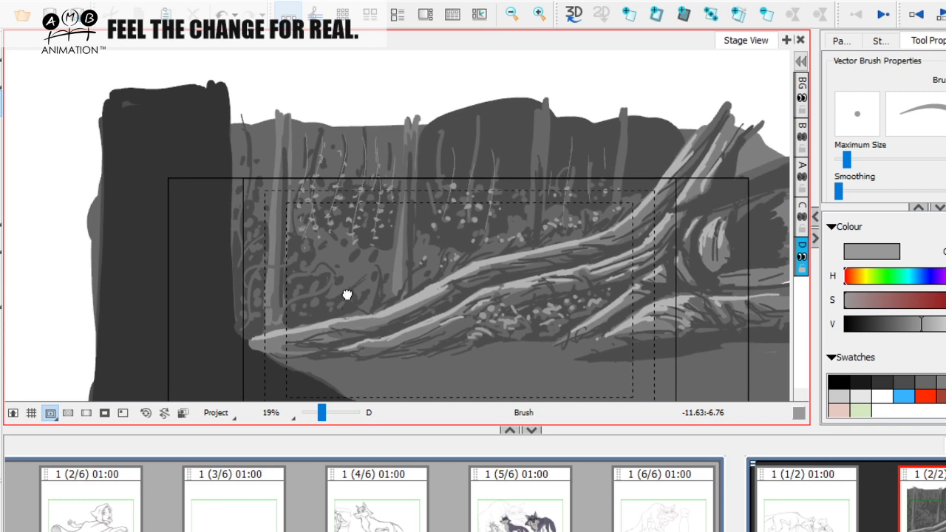
drag(314, 234, 320, 238)
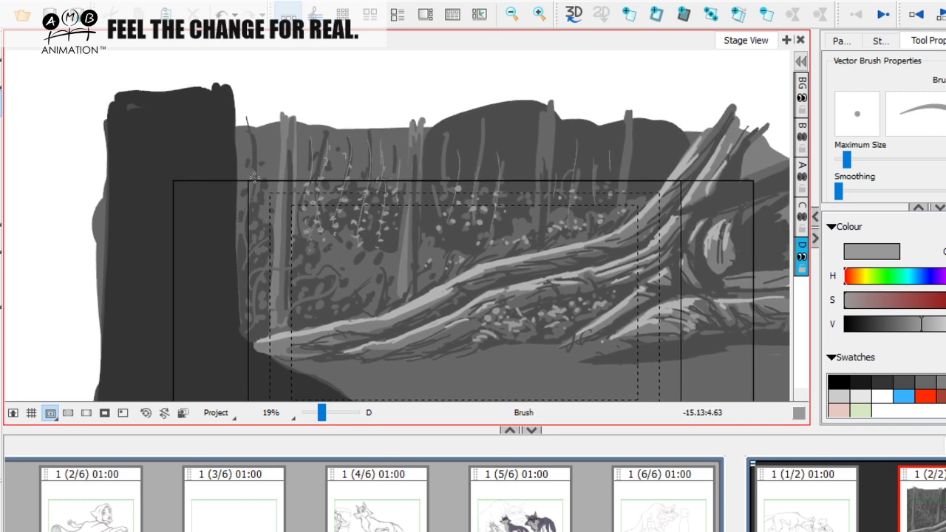
drag(254, 127, 255, 196)
key(space)
drag(272, 241, 271, 243)
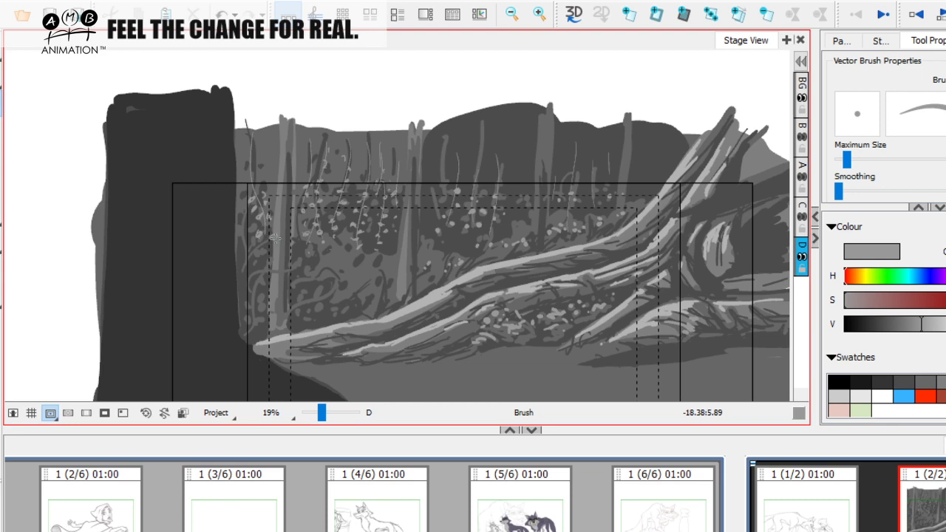
Paint another thin hanging vine down along the first background trunk
drag(277, 128, 269, 213)
key(space)
drag(338, 259, 332, 260)
key(space)
drag(443, 297, 443, 297)
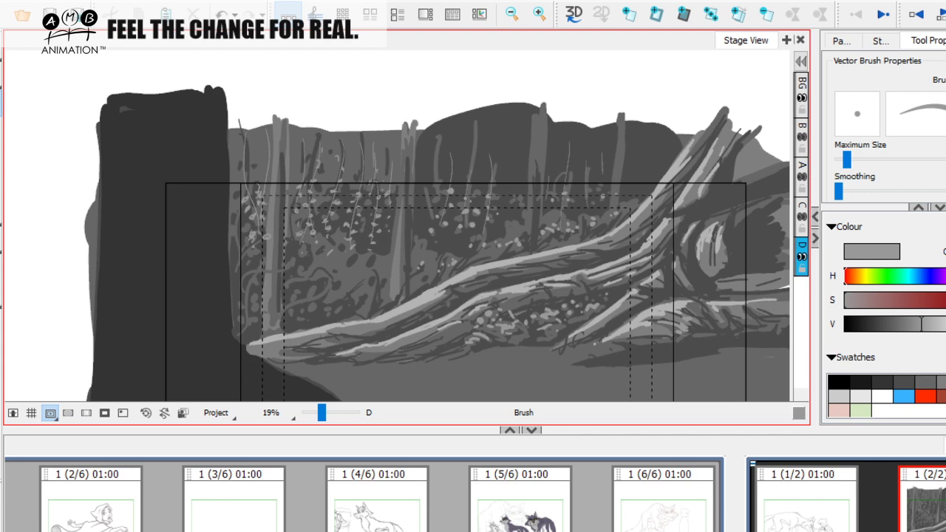
Try lighter grey diagonal stem strokes with a slightly larger brush in the undergrowth between the two left background trunks
click(934, 324)
drag(847, 157, 850, 157)
key(space)
drag(528, 240, 534, 240)
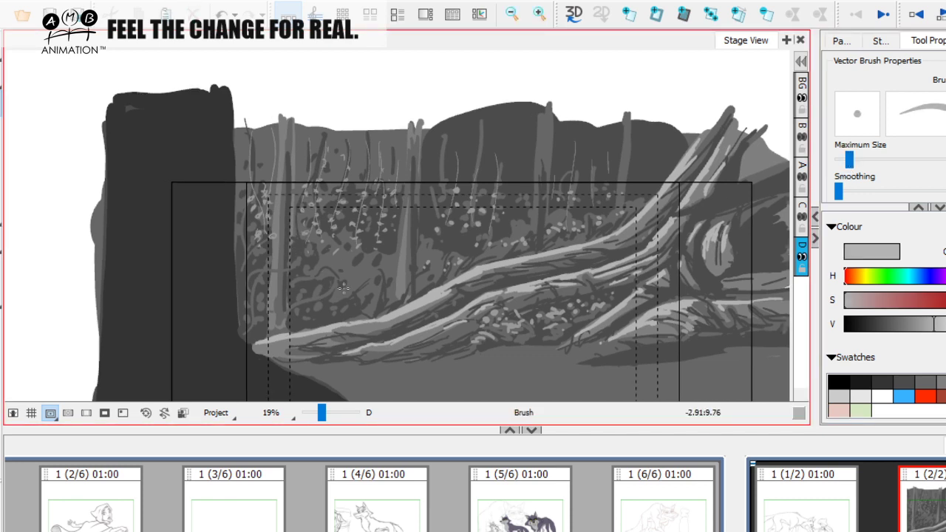
drag(306, 298, 359, 260)
key(ctrl+z)
click(921, 323)
drag(304, 296, 339, 262)
key(ctrl+z)
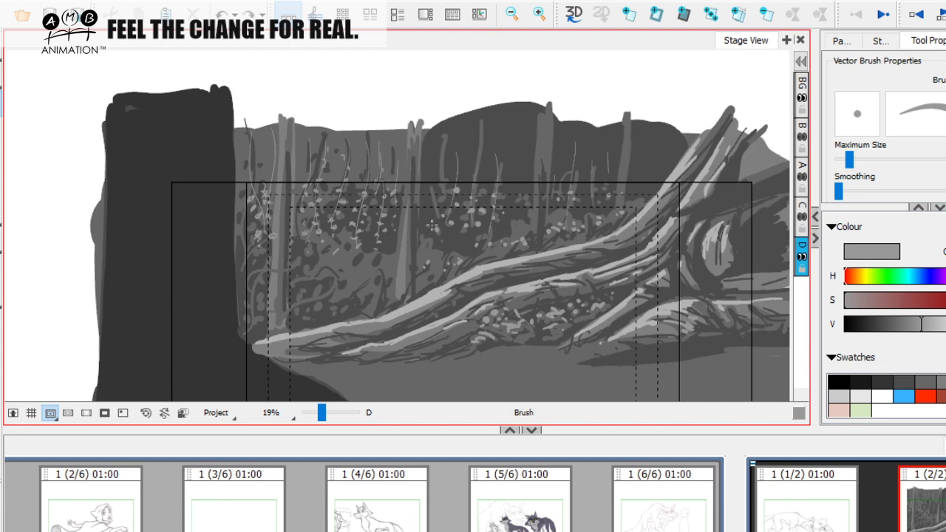
Fill the undergrowth between the two left background trunks with mid-grey stems and leaf dabs, using a slightly larger brush
click(941, 382)
drag(294, 303, 319, 293)
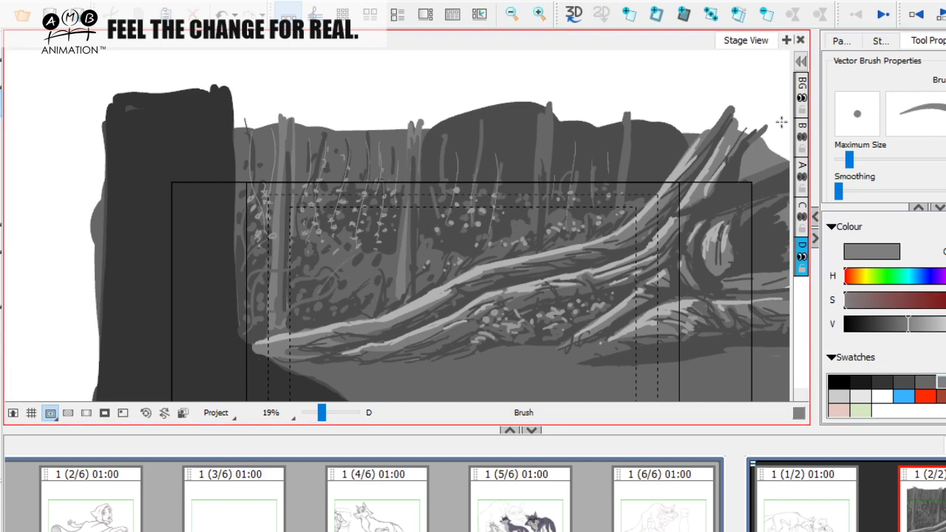
drag(850, 156, 853, 158)
drag(372, 235, 377, 226)
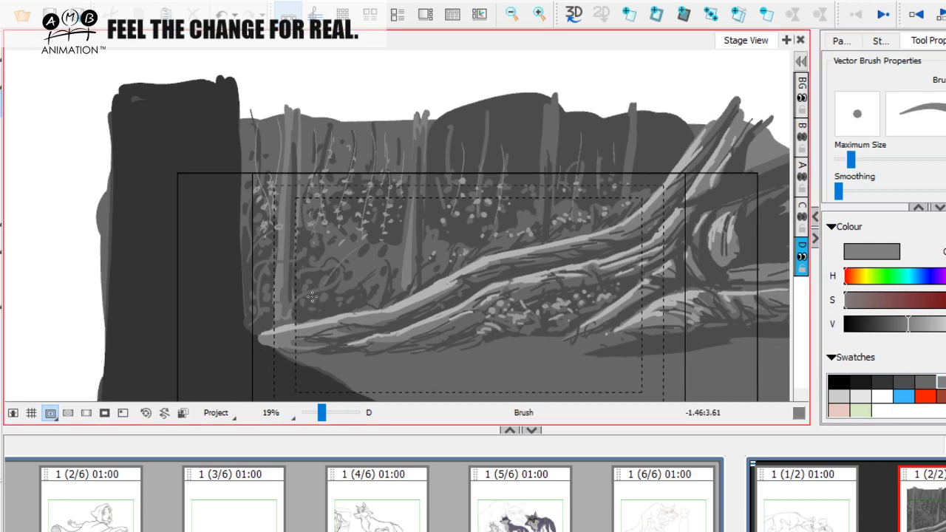
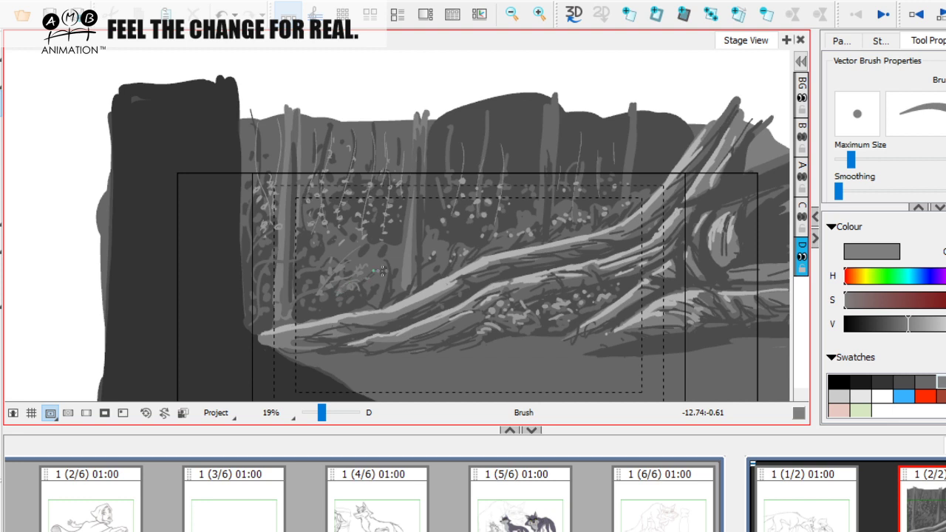
mouse_move(369, 269)
mouse_down()
mouse_move(393, 272)
mouse_move(387, 256)
mouse_move(396, 266)
mouse_up()
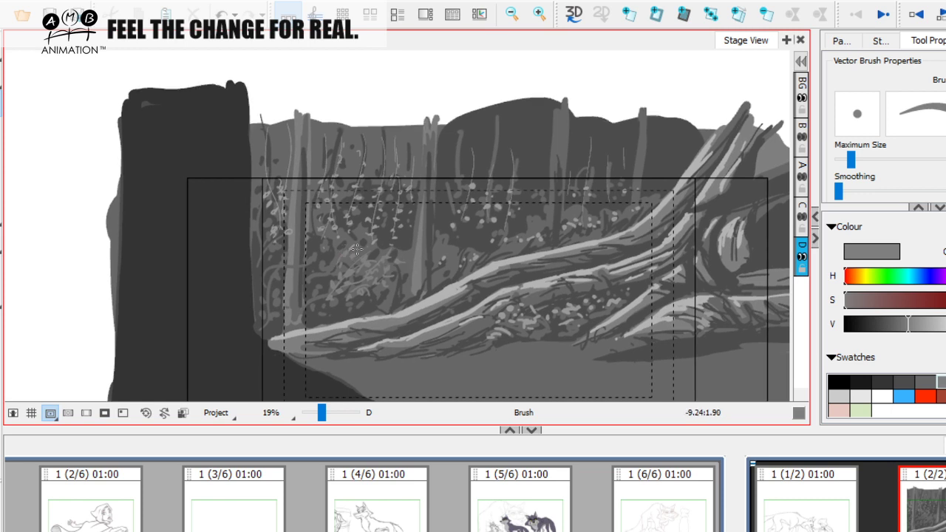
drag(416, 278, 431, 284)
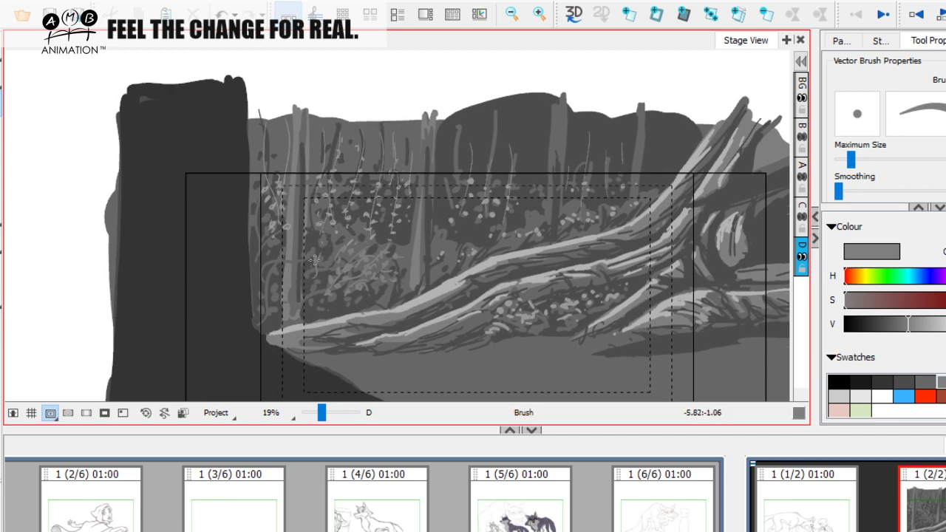
drag(422, 288, 424, 279)
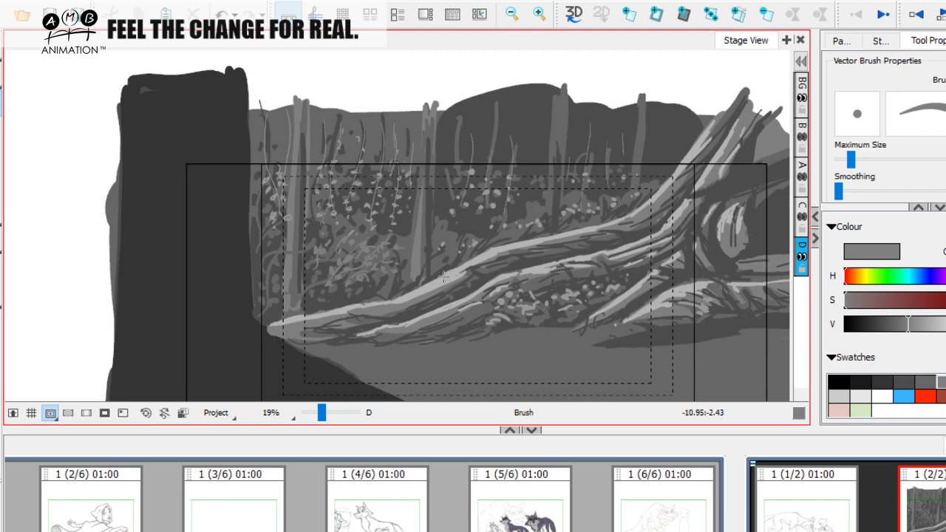
Extend the mid-grey foliage down to the long root and around the lower part of the first background trunk
drag(435, 234, 422, 229)
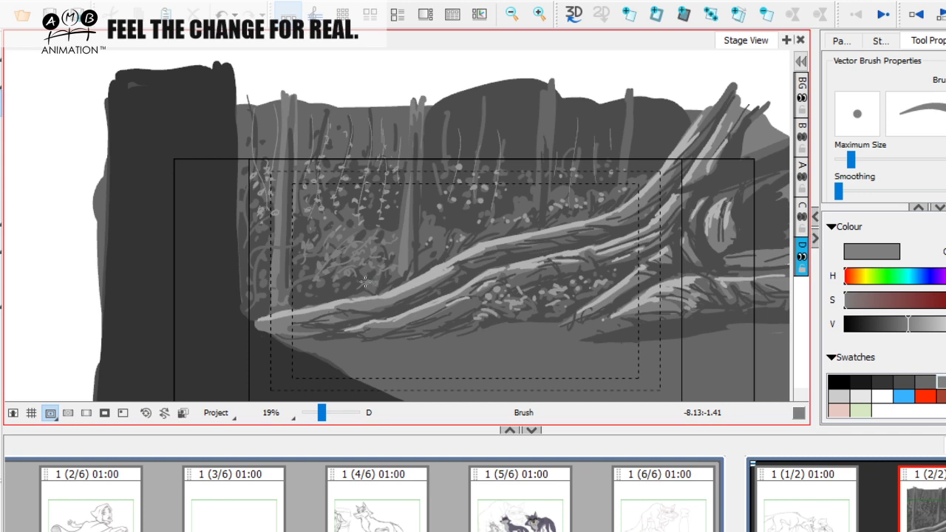
key(space)
drag(357, 293, 365, 302)
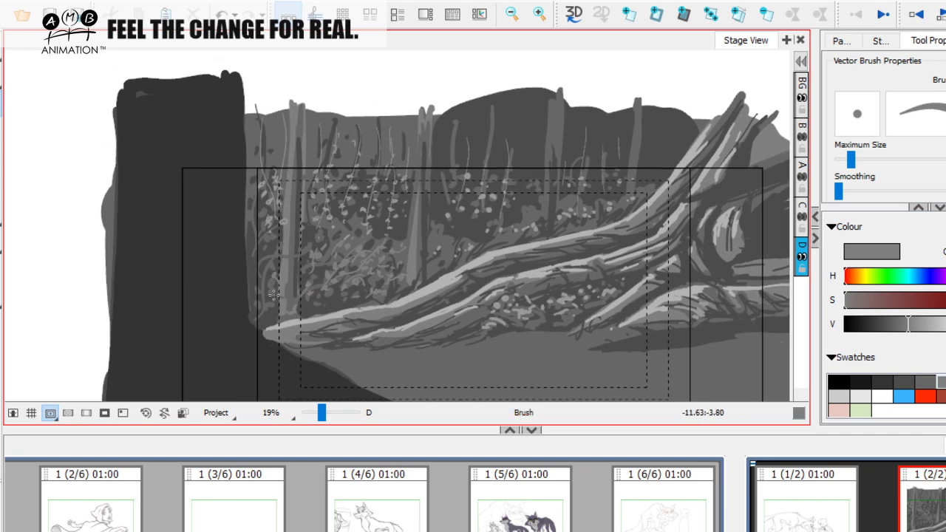
key(space)
drag(403, 288, 394, 271)
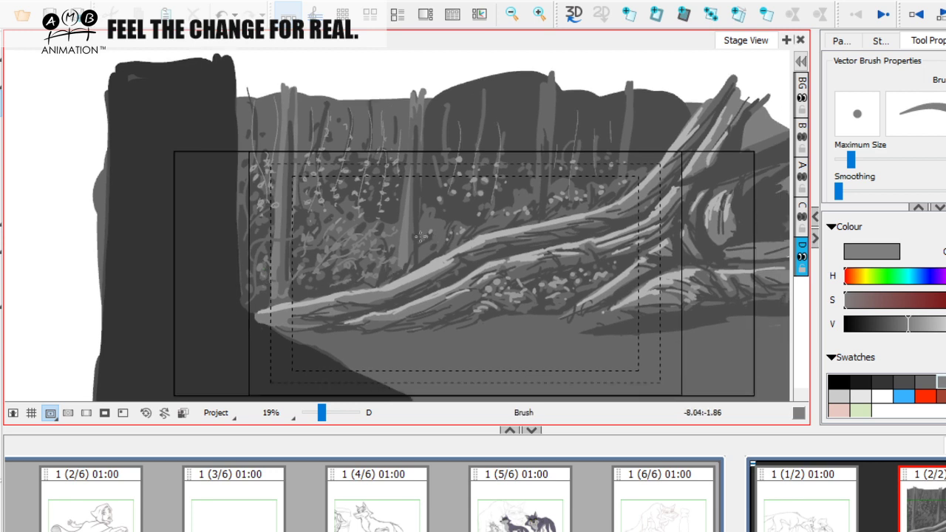
Paint mid-grey stems and leaves beyond the second background trunk, along the upper edge of the long root
drag(447, 226, 432, 263)
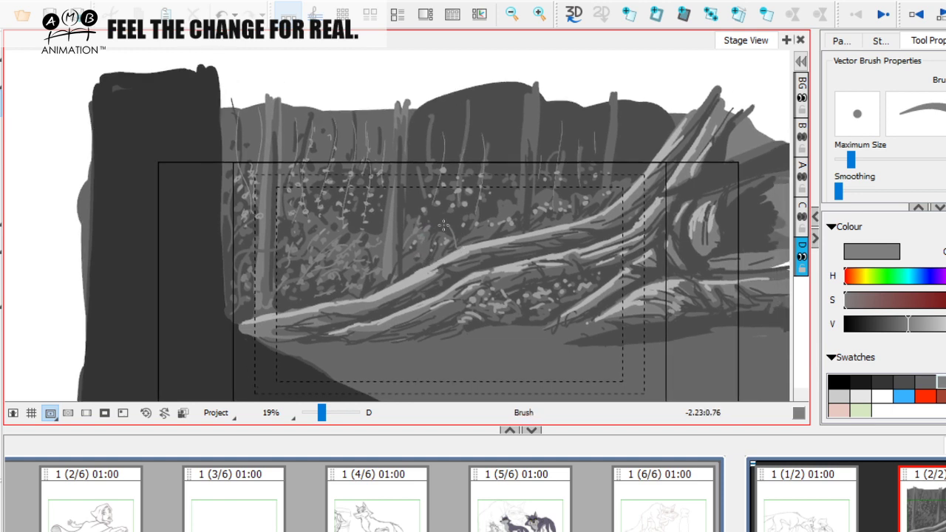
drag(507, 226, 494, 208)
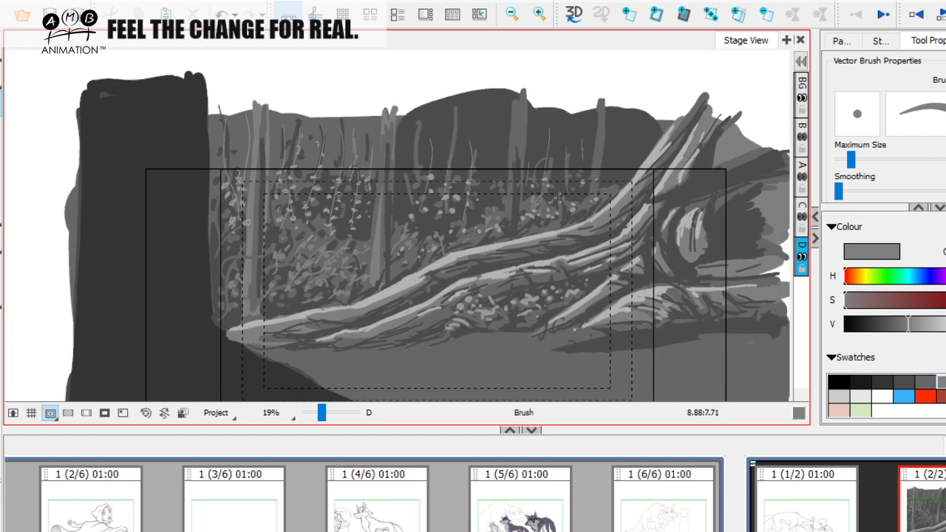
drag(562, 195, 562, 199)
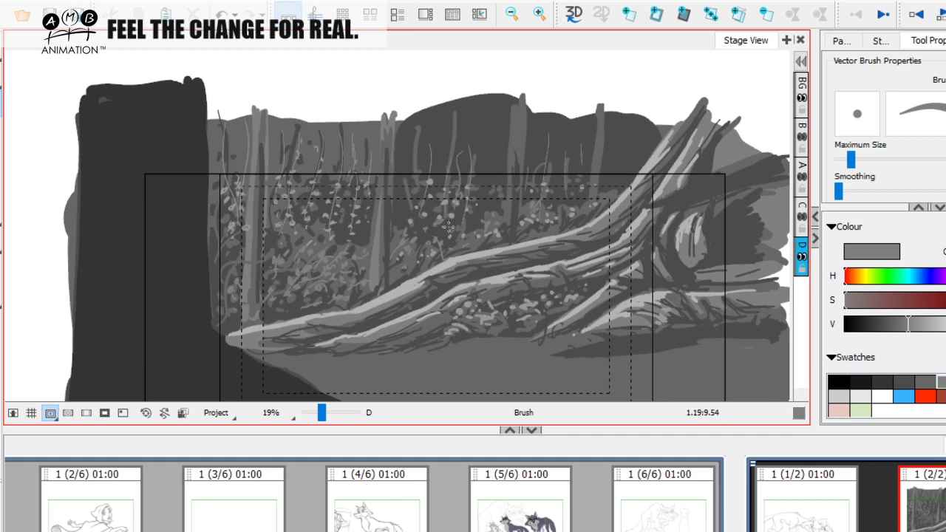
Add mid-grey leaf dabs and thin hanging vines around the third background trunk, above the rising root
drag(509, 231, 497, 237)
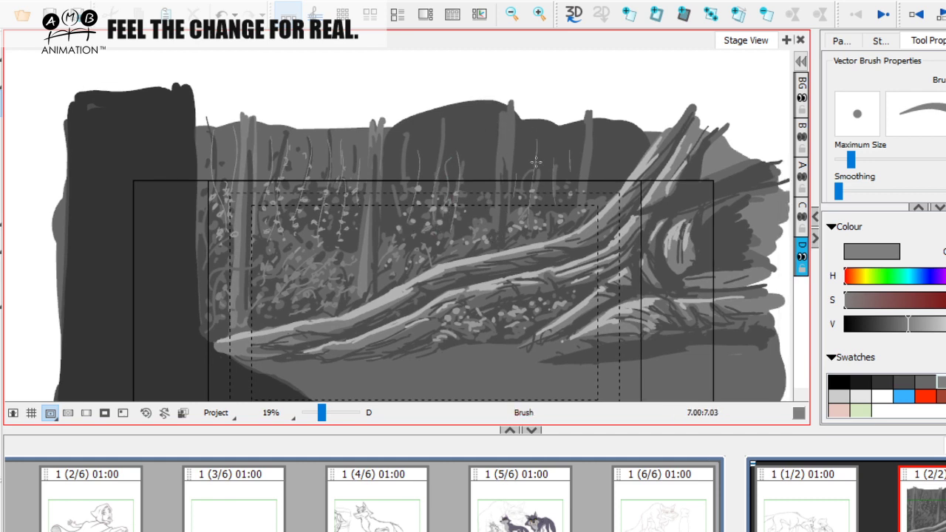
drag(565, 288, 583, 259)
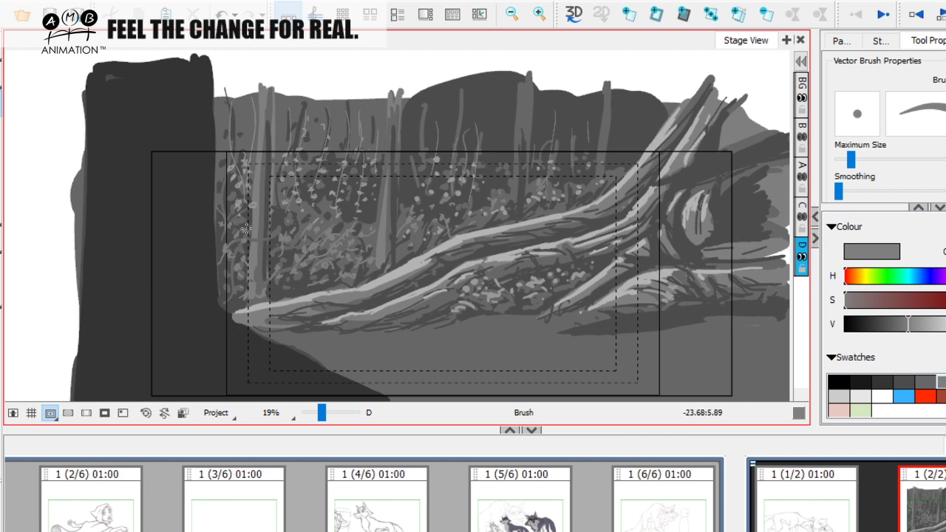
drag(406, 308, 393, 289)
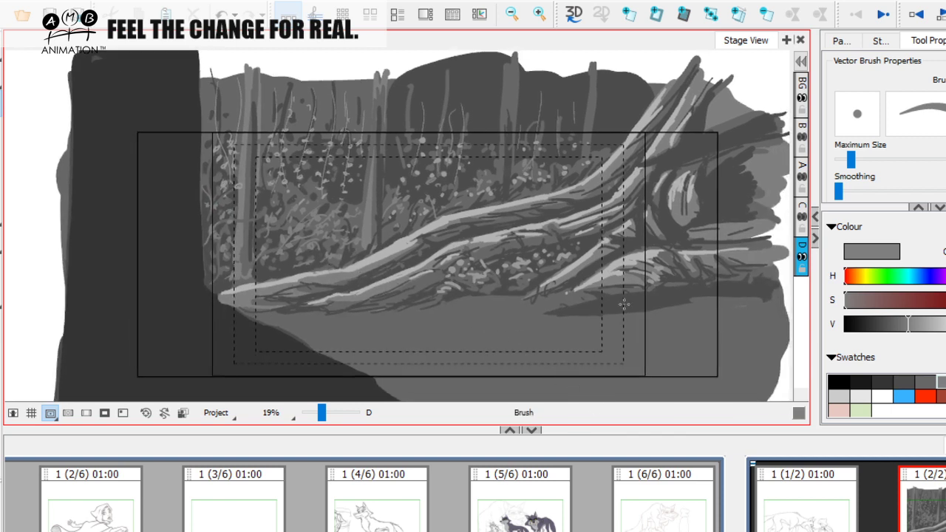
Add mid-grey leaf and grass strokes to the foliage behind and beneath the fallen trunk on layer D
drag(484, 312, 486, 334)
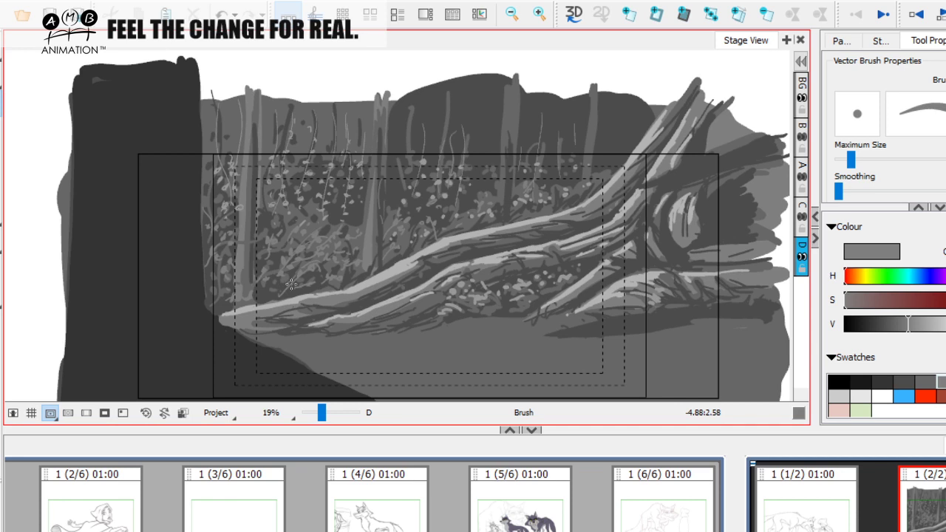
drag(430, 264, 412, 258)
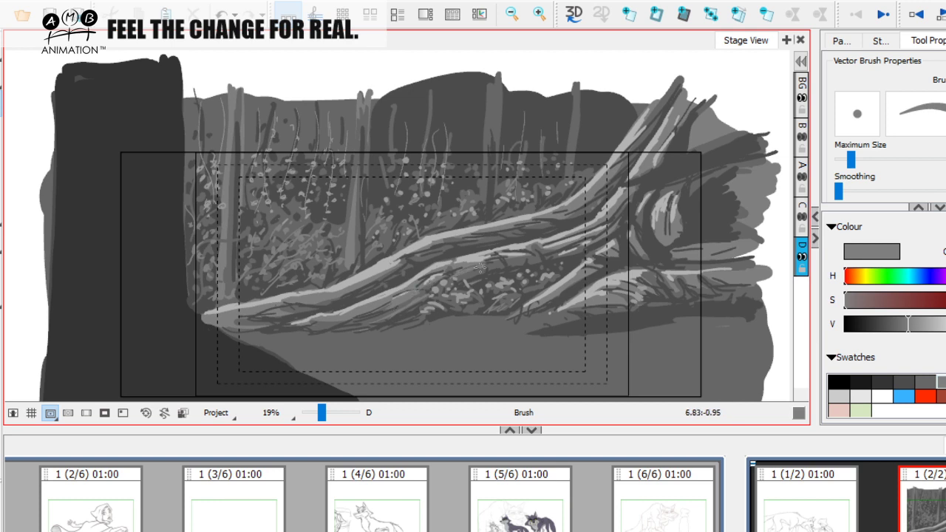
mouse_move(516, 263)
mouse_down()
mouse_move(535, 252)
mouse_move(527, 242)
mouse_up()
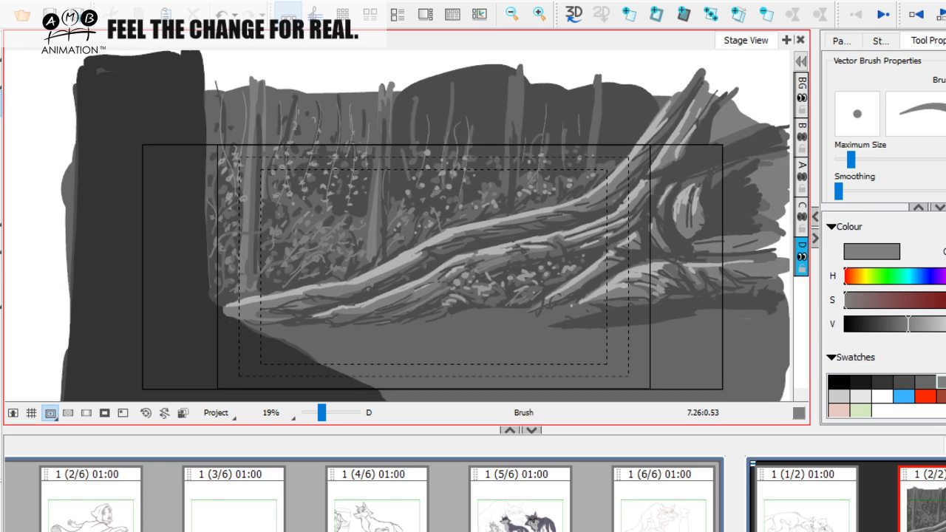
drag(430, 268, 397, 310)
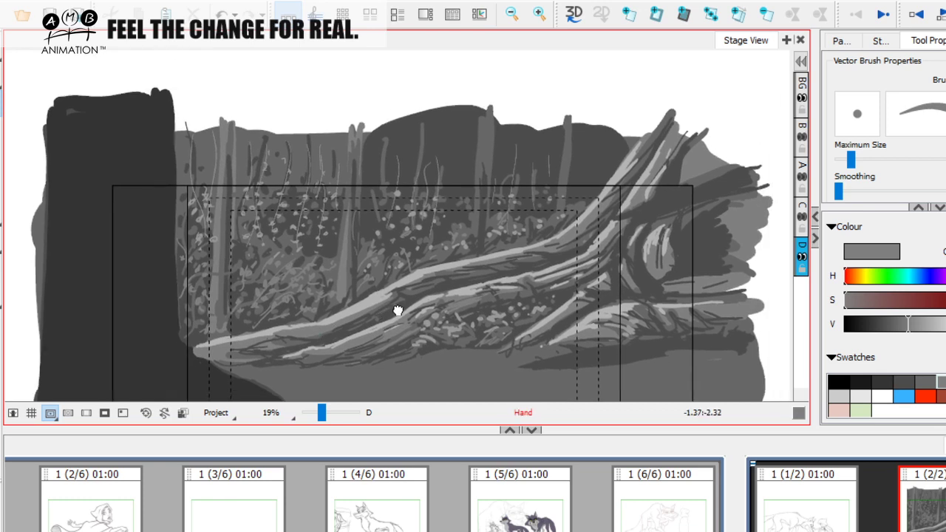
drag(566, 265, 575, 265)
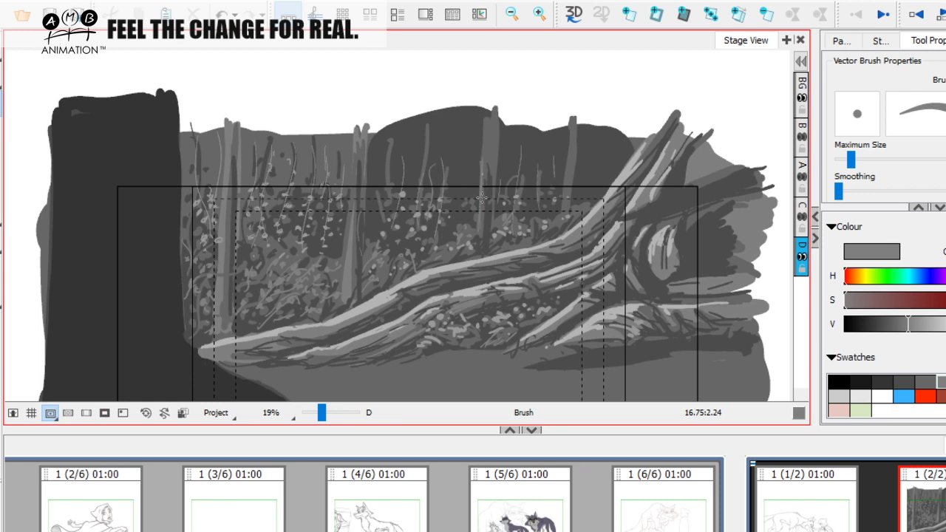
Enlarge the brush slightly and paint mid-grey strokes down the thin background trunks above the fallen trunk
drag(851, 159, 855, 159)
drag(485, 163, 483, 179)
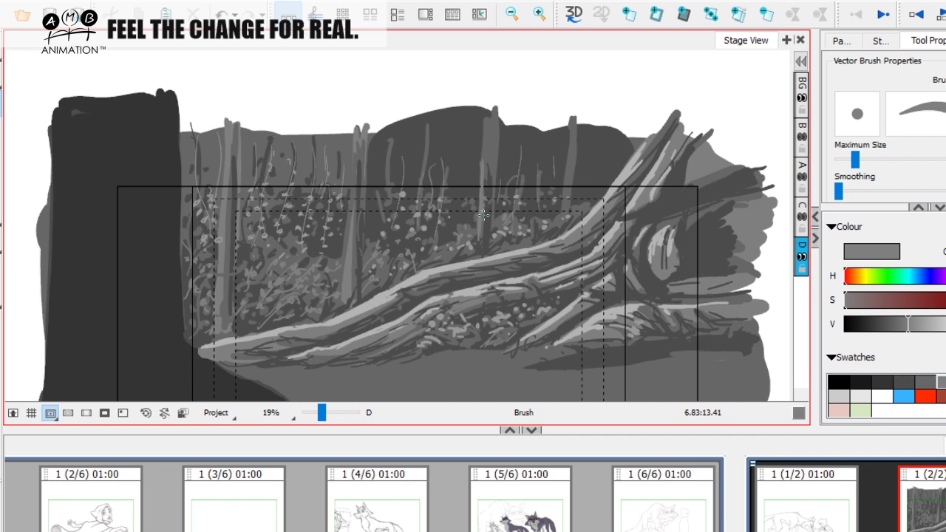
drag(566, 158, 569, 190)
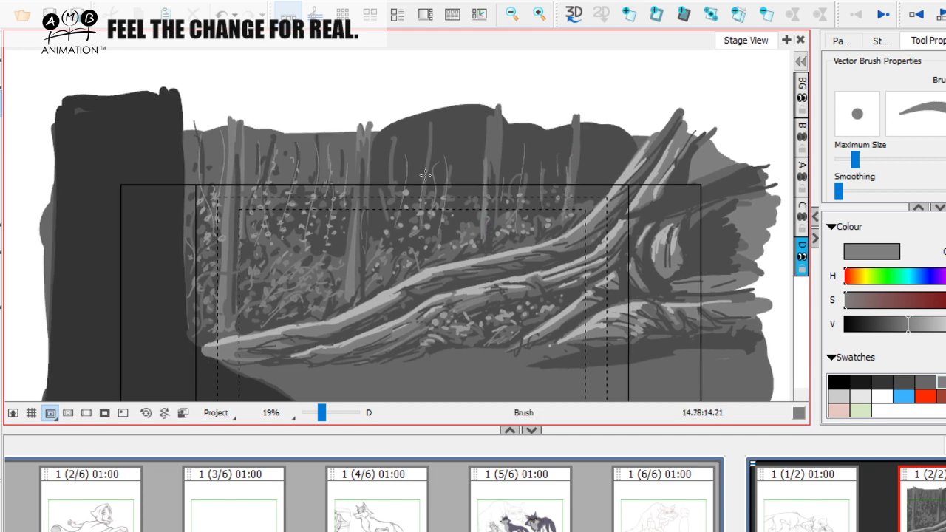
mouse_move(354, 178)
mouse_down()
mouse_move(357, 252)
mouse_move(317, 256)
mouse_up()
key(space)
key(space)
Shade the leftmost background tree trunk with long vertical strokes in a darker grey and a larger brush
click(930, 380)
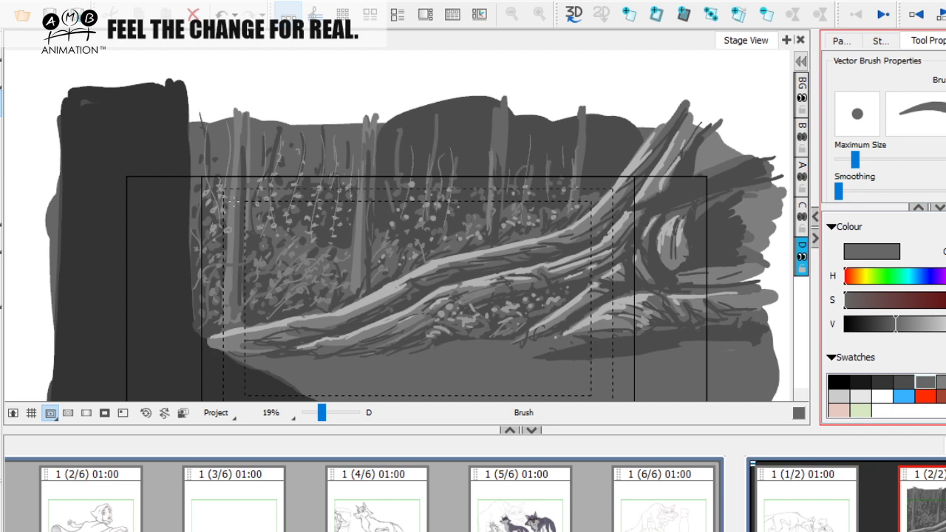
click(903, 381)
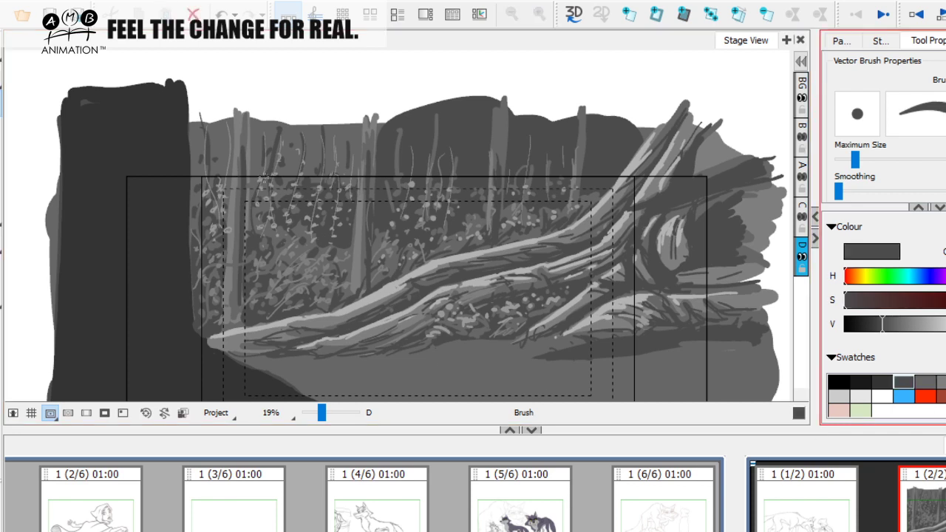
drag(238, 144, 233, 273)
drag(855, 161, 864, 161)
mouse_move(239, 144)
mouse_down()
mouse_move(236, 263)
mouse_move(240, 129)
mouse_move(233, 273)
mouse_up()
drag(237, 199, 237, 300)
drag(236, 268, 229, 321)
drag(239, 143, 230, 294)
drag(242, 121, 241, 302)
drag(399, 290, 393, 298)
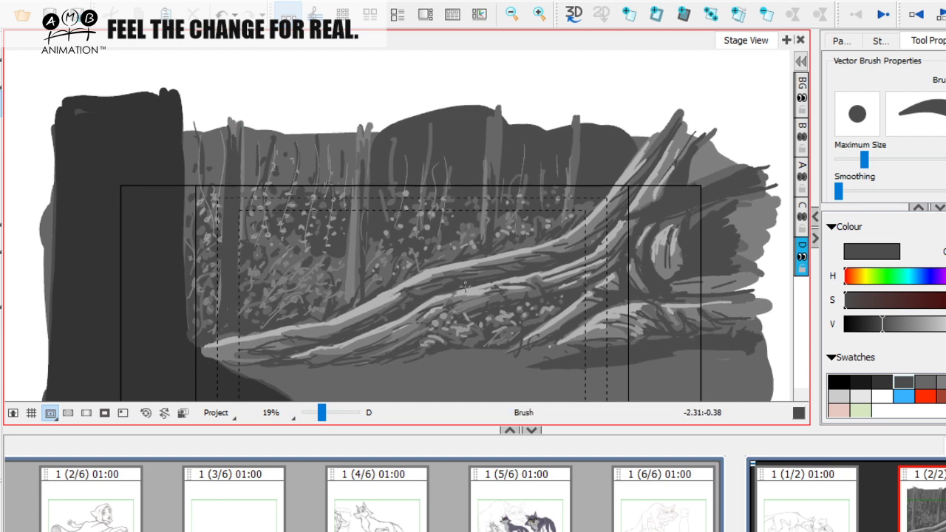
Shade the middle and right-hand background tree trunks with vertical dark grey strokes
click(886, 382)
click(903, 381)
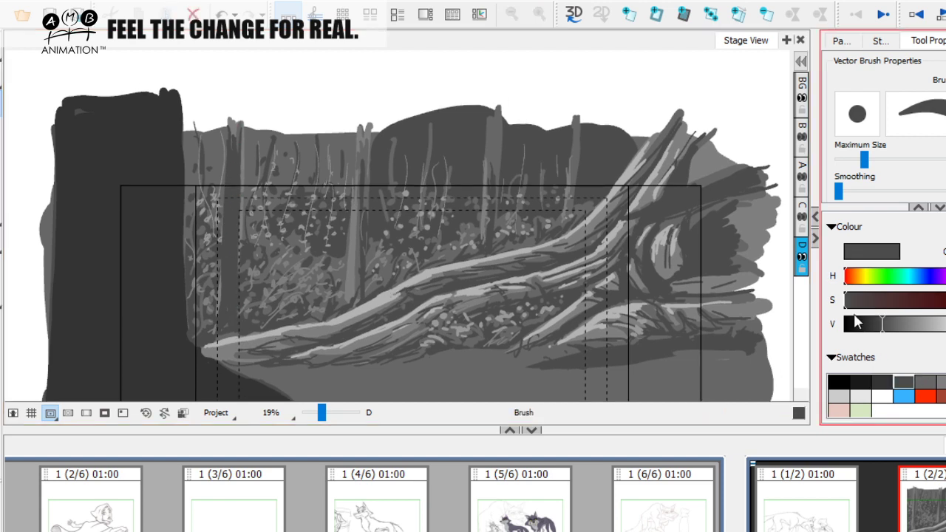
mouse_move(356, 229)
mouse_down()
mouse_move(361, 133)
mouse_move(361, 266)
mouse_up()
drag(358, 222, 358, 286)
mouse_move(360, 241)
mouse_down()
mouse_move(353, 302)
mouse_move(358, 269)
mouse_up()
key(space)
mouse_move(480, 110)
mouse_down()
mouse_move(477, 229)
mouse_move(475, 211)
mouse_up()
mouse_move(563, 126)
mouse_down()
mouse_move(557, 190)
mouse_move(562, 124)
mouse_move(568, 178)
mouse_up()
key(space)
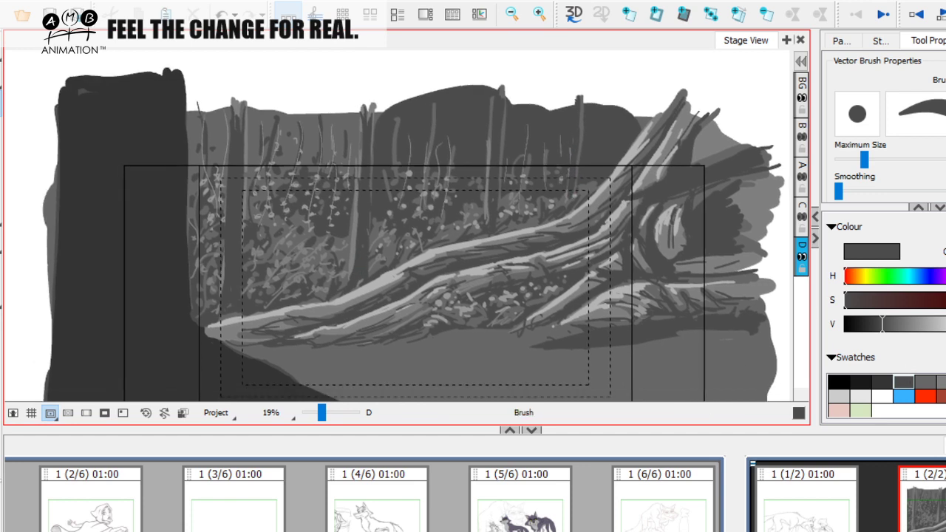
Paint mid-grey grass strokes around the bases of the background trunks with a smaller brush
click(942, 382)
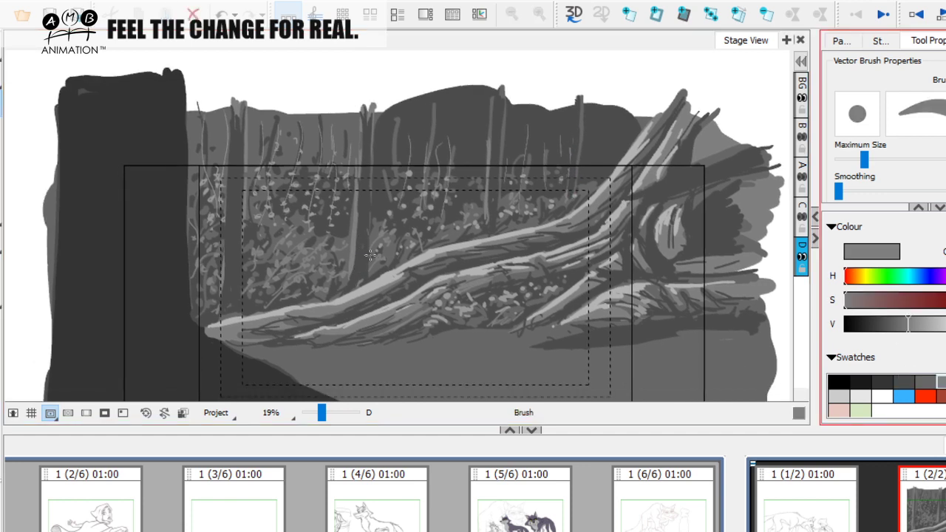
drag(863, 160, 857, 159)
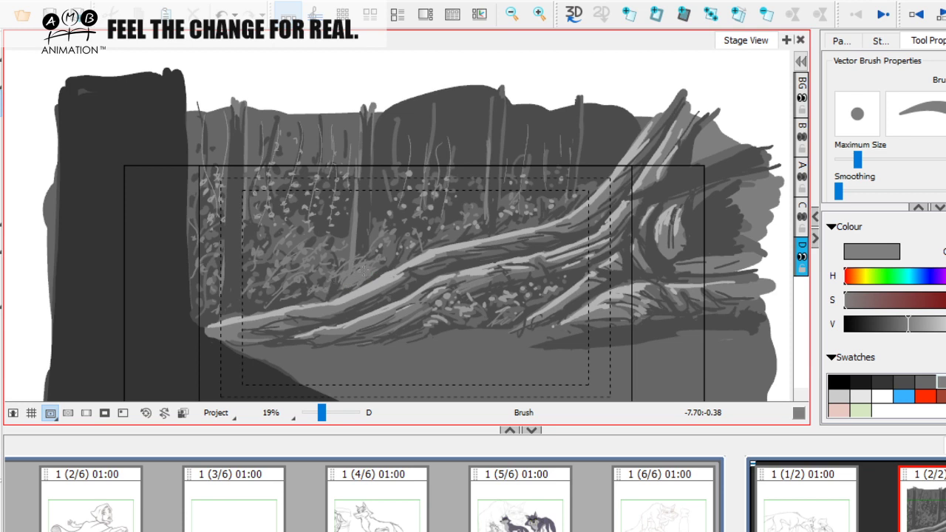
drag(222, 293, 247, 281)
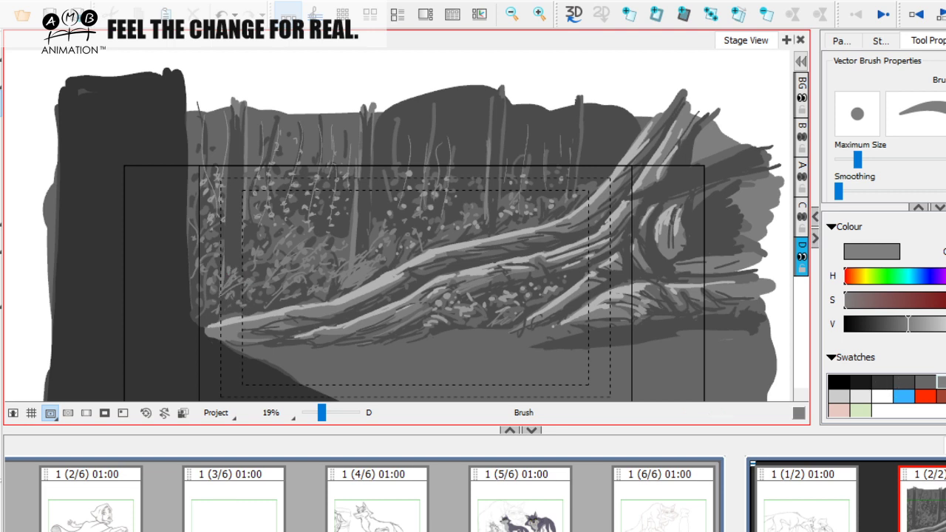
Lighten the brush grey slightly and add small highlights to the foliage around the fallen trunk
drag(908, 323, 921, 322)
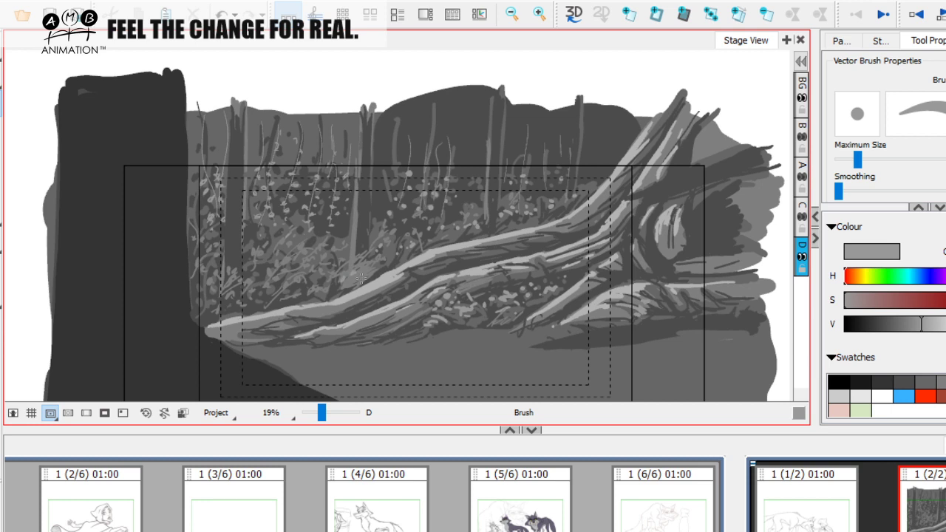
key(space)
mouse_move(502, 286)
mouse_down()
mouse_move(506, 271)
mouse_move(506, 281)
mouse_up()
mouse_move(921, 323)
mouse_down()
mouse_move(935, 323)
mouse_move(911, 323)
mouse_move(922, 323)
mouse_up()
drag(230, 188, 233, 221)
drag(235, 256, 230, 182)
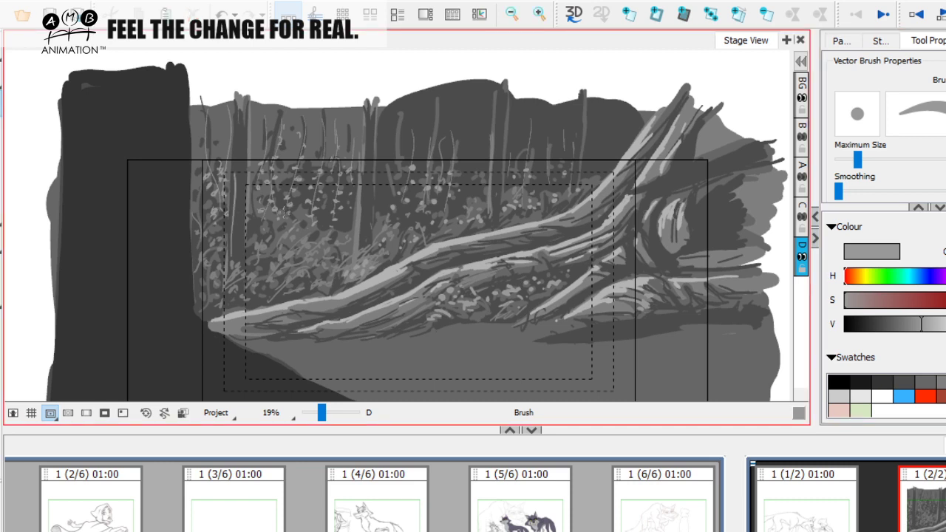
key(ctrl+z)
click(934, 324)
drag(229, 238, 232, 172)
key(ctrl+z)
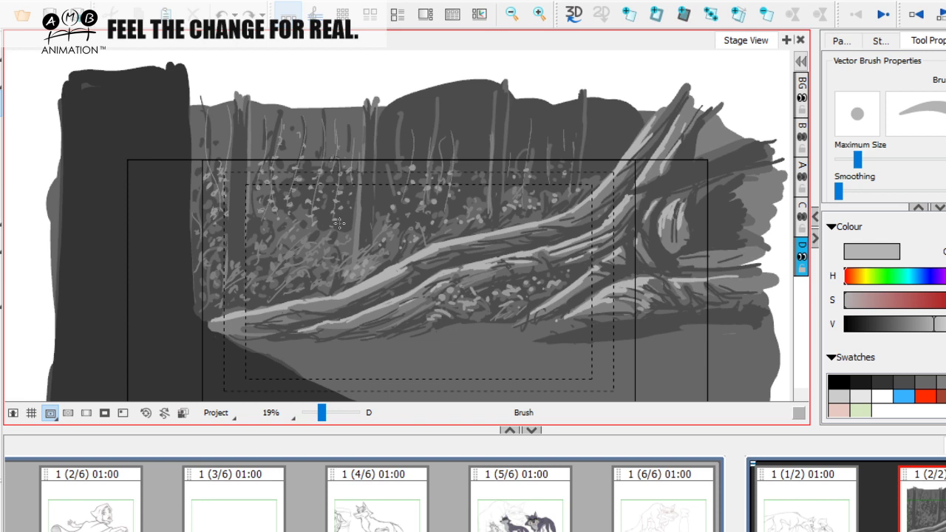
Darken the brush to mid-grey and add thin vertical strokes to the left, middle and right background trunks
drag(937, 324, 908, 324)
click(241, 170)
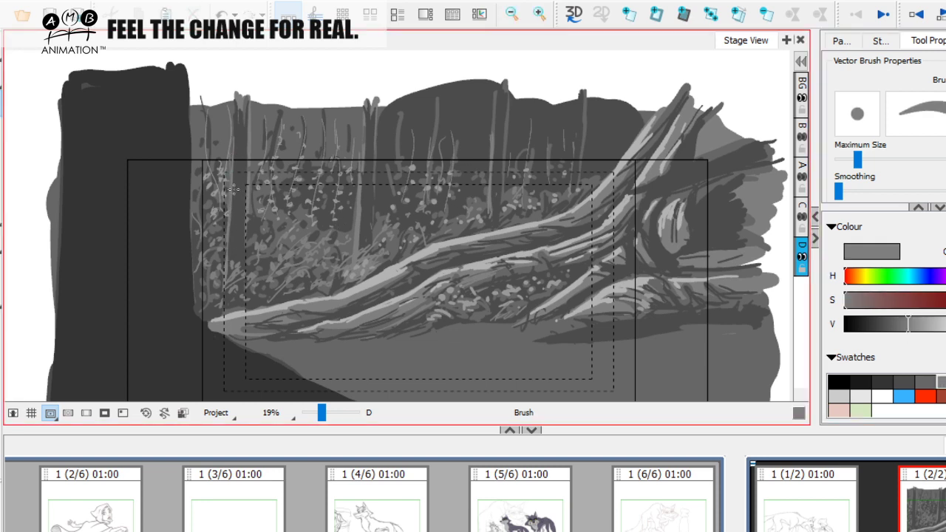
drag(237, 157, 235, 235)
drag(369, 156, 360, 199)
mouse_move(573, 120)
mouse_down()
mouse_move(566, 188)
mouse_move(582, 194)
mouse_up()
drag(605, 155, 607, 173)
Choose a light grey and paint highlights along the upper edge of the fallen trunk's tapered end
key(space)
mouse_move(619, 171)
mouse_down()
mouse_move(612, 139)
mouse_move(596, 143)
mouse_up()
drag(321, 413, 327, 422)
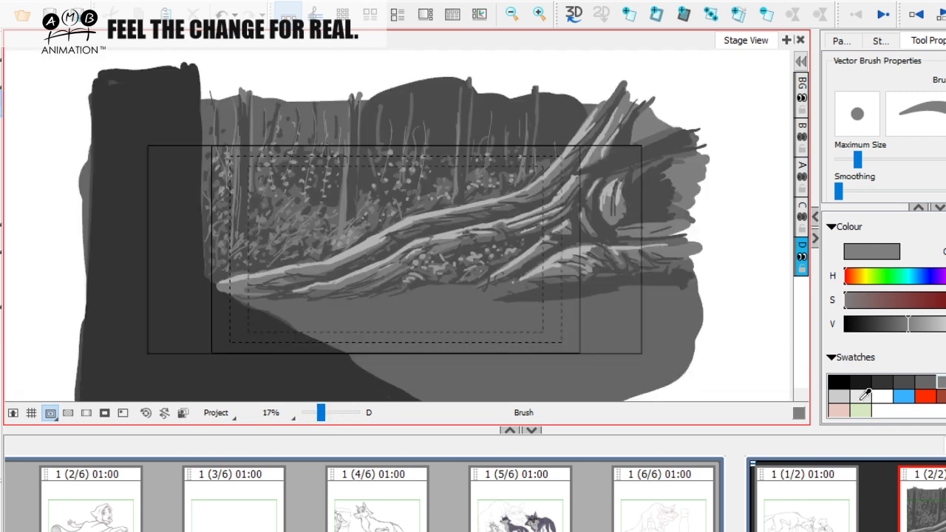
click(859, 391)
drag(337, 261, 340, 258)
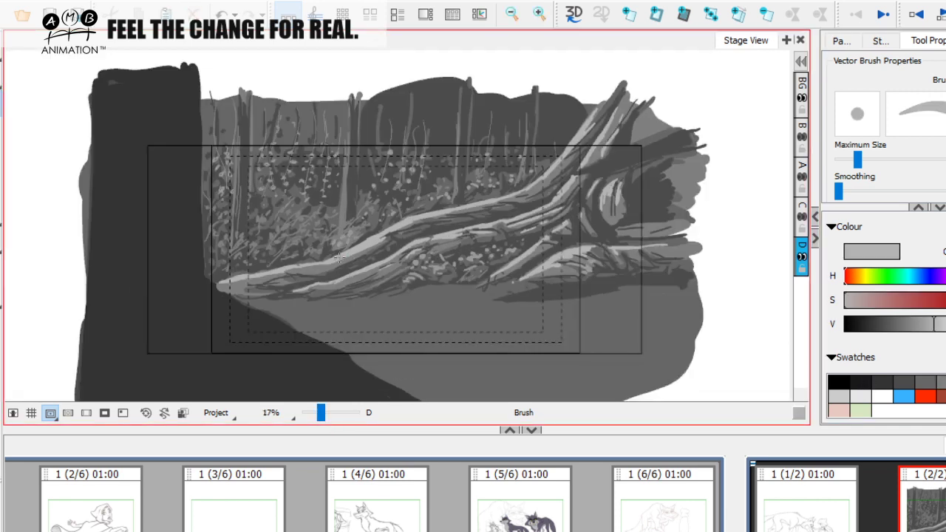
click(844, 392)
drag(250, 286, 298, 296)
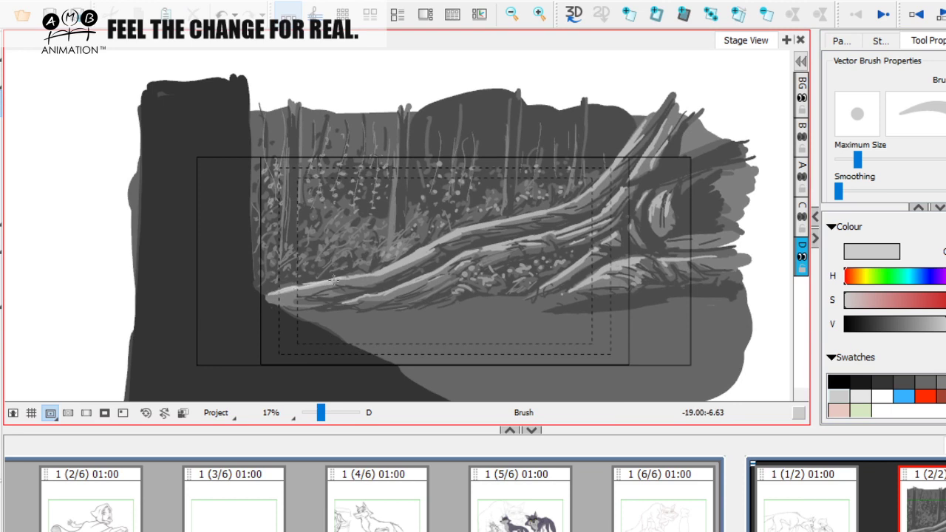
drag(385, 268, 370, 272)
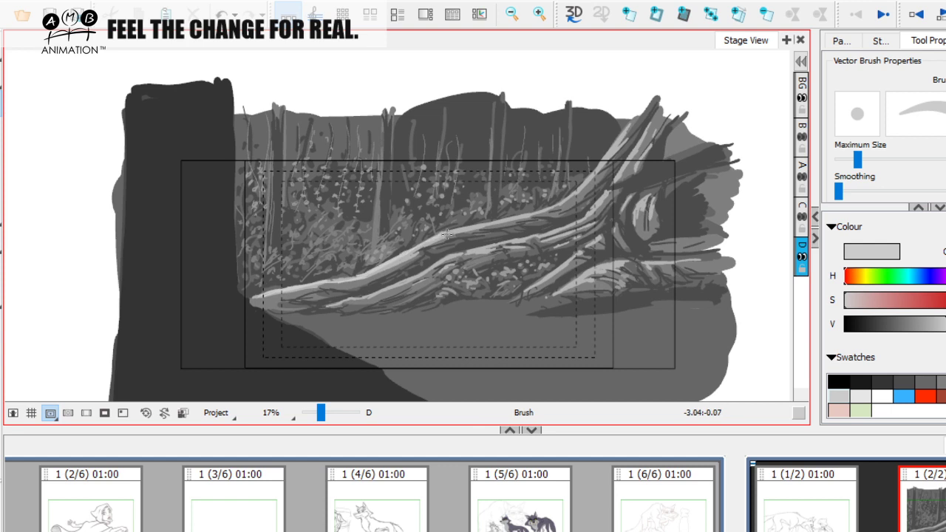
Extend the light grey highlights along the fallen trunk's upper edge toward its raised branches
drag(486, 225, 535, 213)
drag(567, 203, 502, 223)
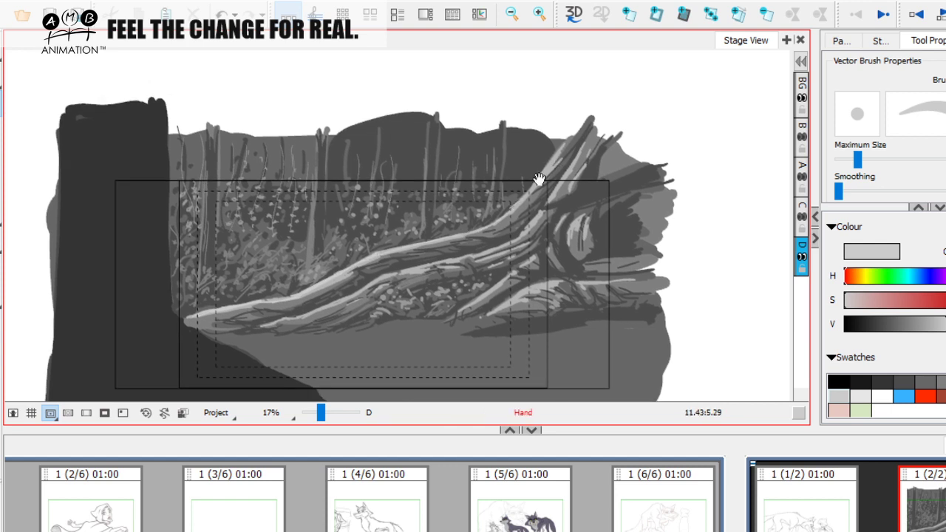
drag(540, 182, 568, 156)
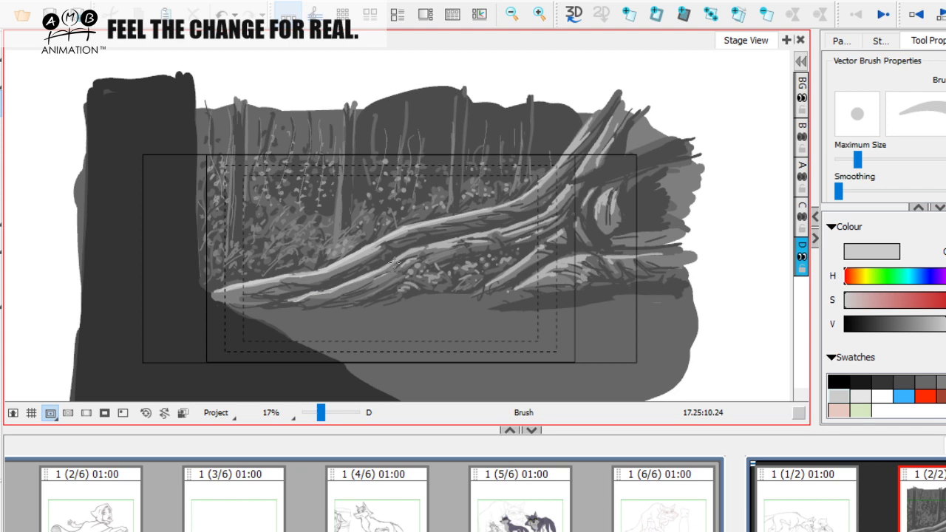
Add light grey highlights to the lower root and the trunk's bend, and save the project
drag(436, 246, 424, 255)
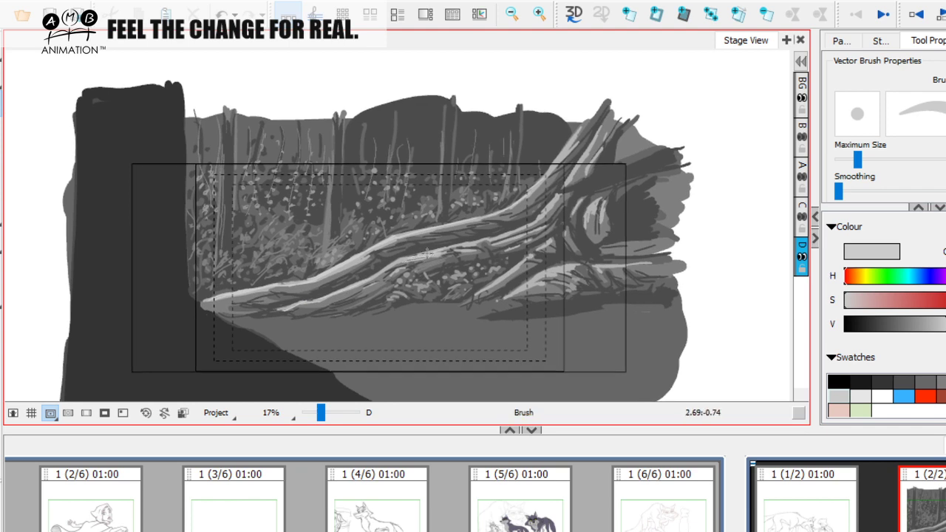
drag(532, 213, 522, 213)
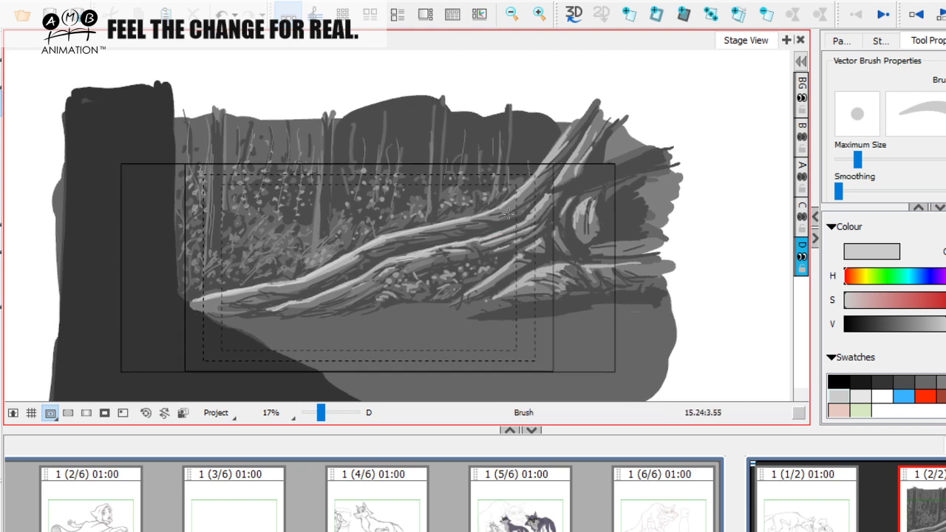
drag(338, 326, 411, 273)
drag(577, 336, 544, 333)
drag(321, 414, 321, 418)
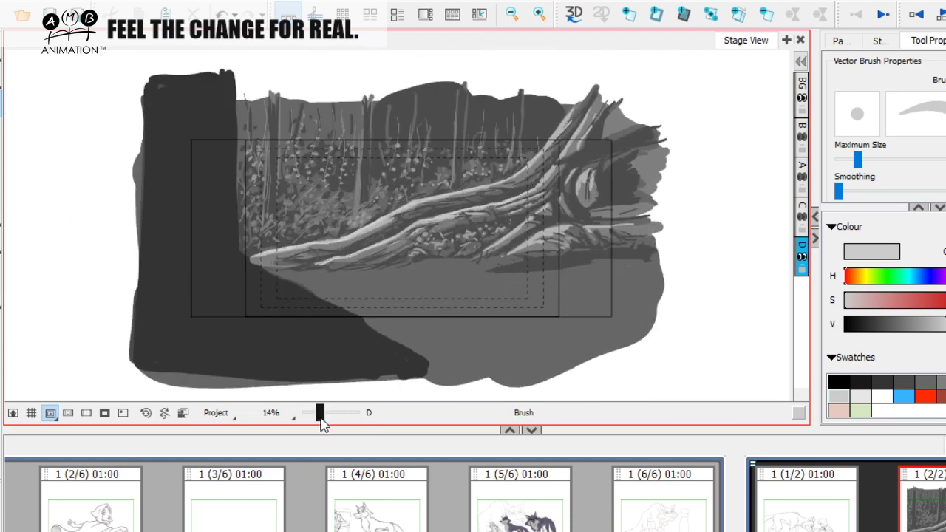
key(ctrl+s)
Enlarge the brush and try a light grey stroke on the ground in front of the fallen trunk
click(934, 324)
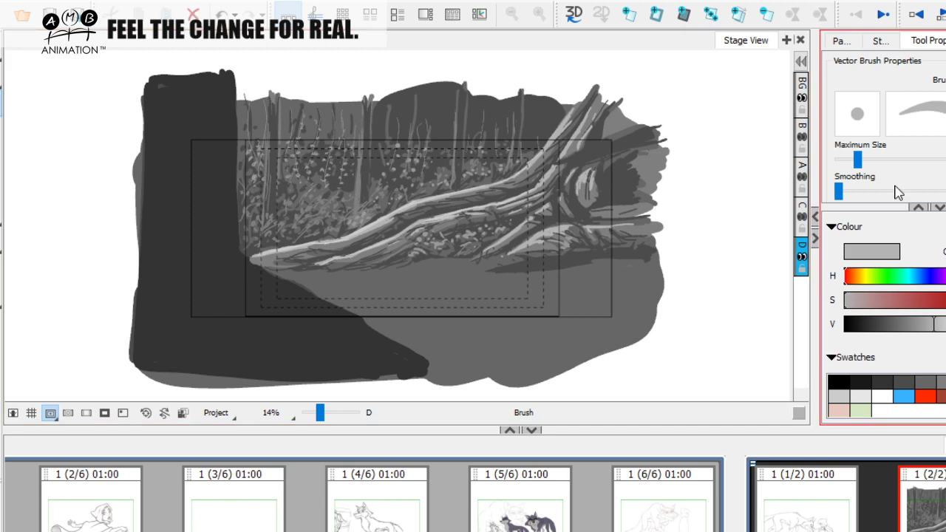
drag(858, 160, 868, 160)
drag(398, 285, 347, 294)
key(ctrl+z)
click(843, 401)
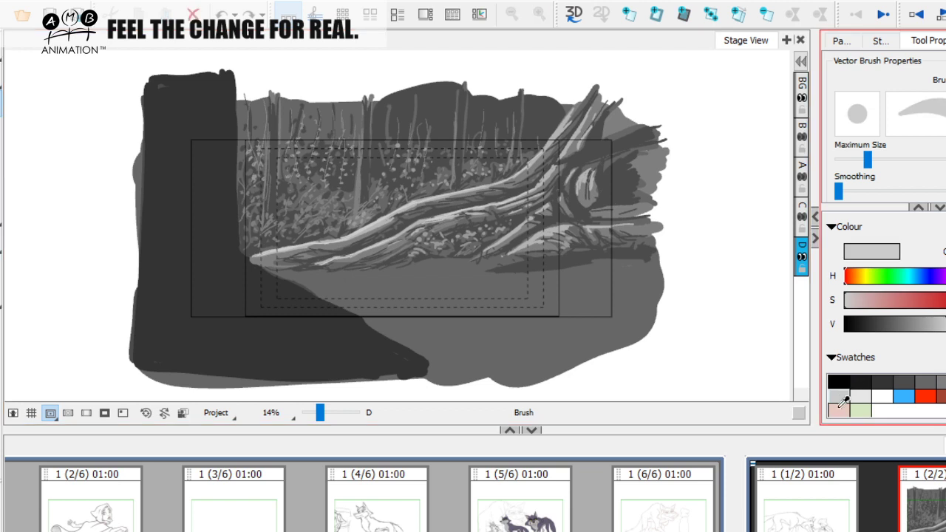
Paint mid-grey horizontal streaks across the ground in front of the fallen trunk, undoing the last stroke
click(941, 382)
drag(325, 288, 400, 278)
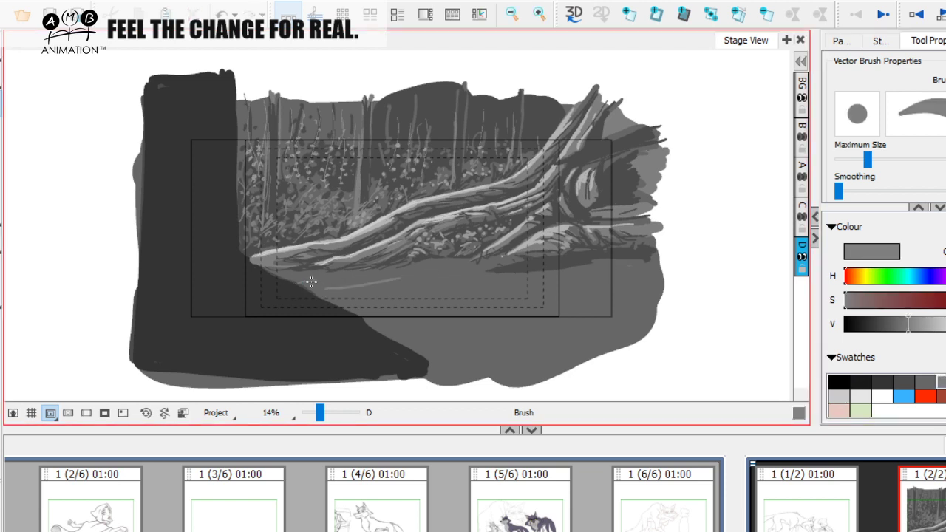
mouse_move(329, 284)
mouse_down()
mouse_move(451, 270)
mouse_move(599, 274)
mouse_up()
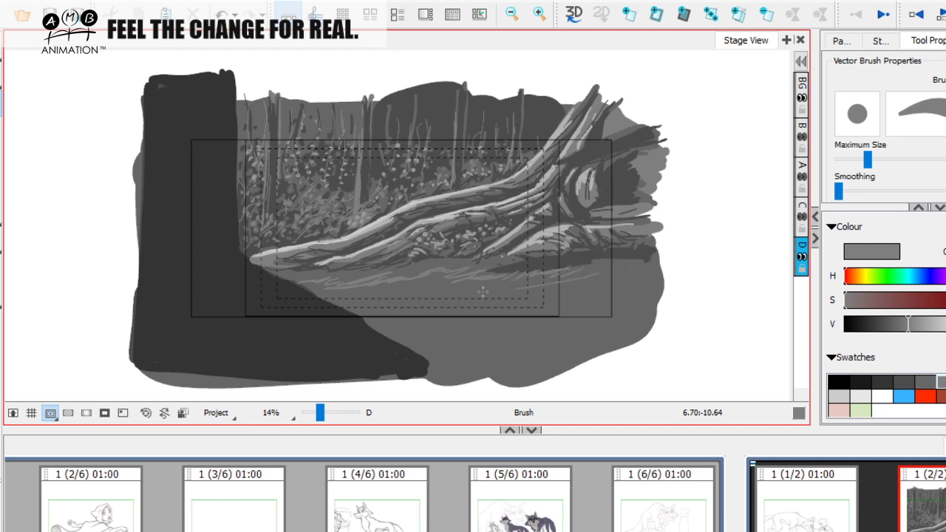
mouse_move(402, 285)
mouse_down()
mouse_move(404, 230)
mouse_move(433, 236)
mouse_move(426, 335)
mouse_move(489, 339)
mouse_move(538, 265)
mouse_move(580, 235)
mouse_up()
key(ctrl+z)
Check the sketch on layer B against the painted background by toggling the visibility of layers B and D
click(803, 138)
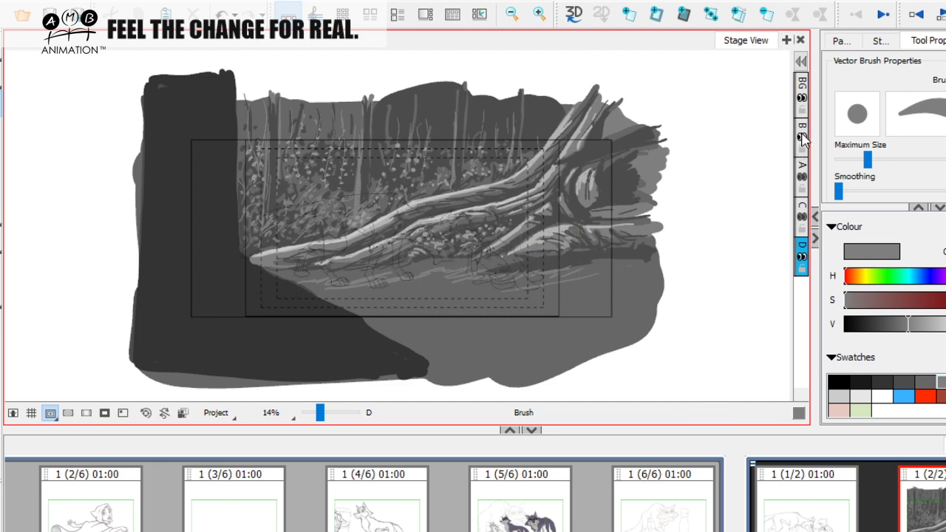
click(802, 256)
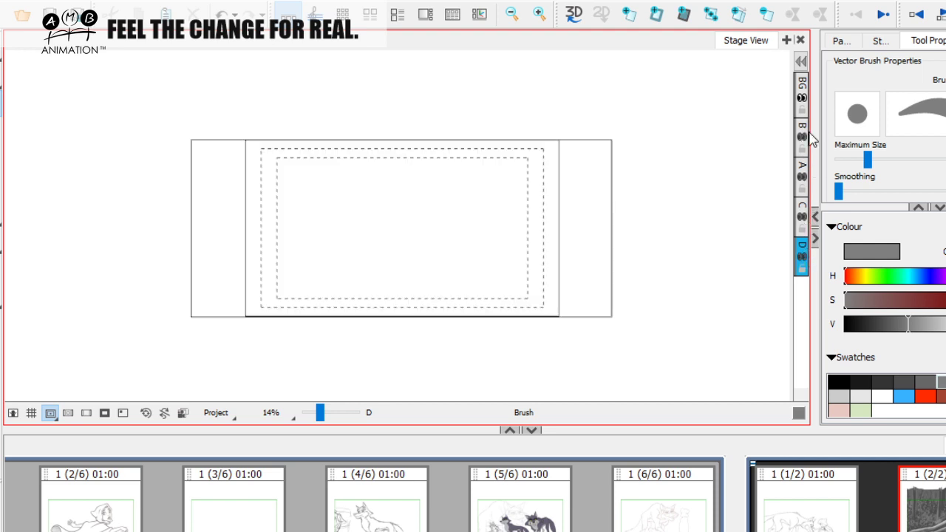
click(802, 137)
drag(328, 414, 323, 416)
click(803, 138)
click(802, 256)
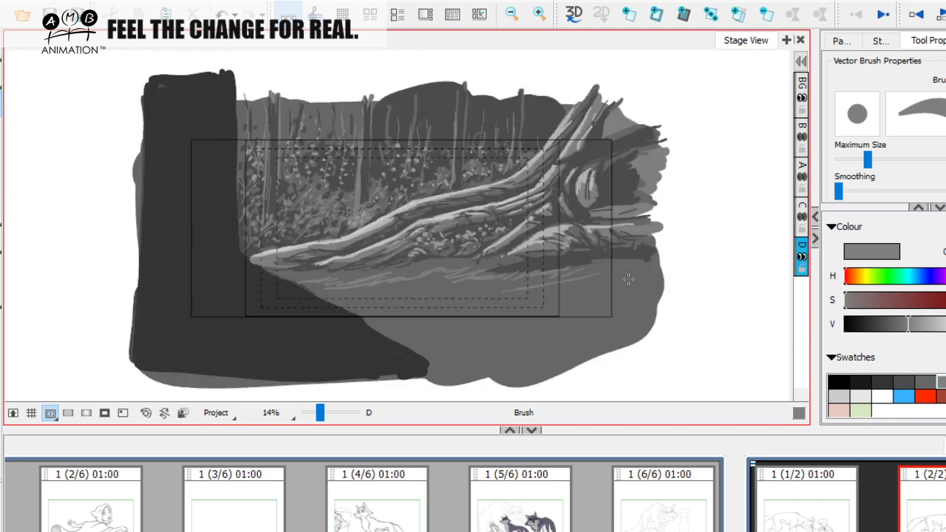
Undo the scribble across the trunk and ground, and add more mid-grey streaks along the lower part of the ground
mouse_move(477, 222)
mouse_down()
mouse_move(458, 344)
mouse_move(547, 251)
mouse_move(591, 280)
mouse_up()
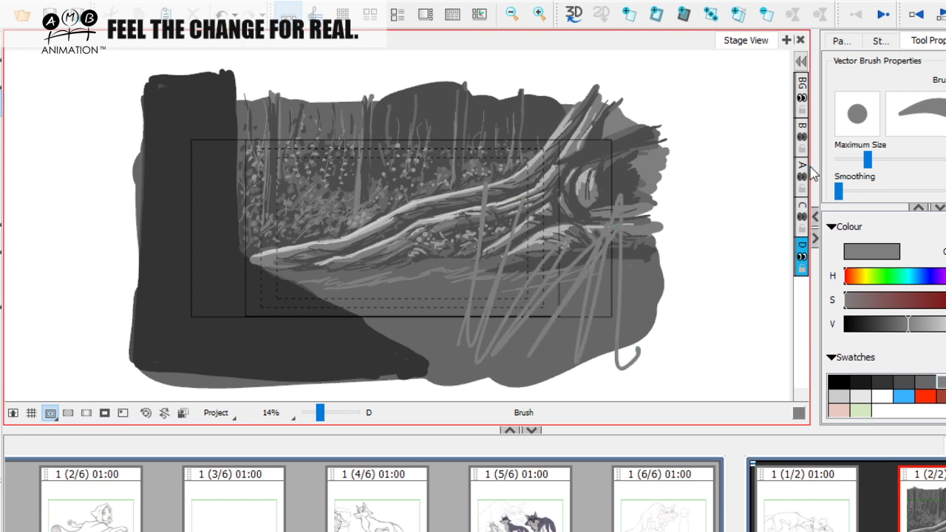
key(ctrl+z)
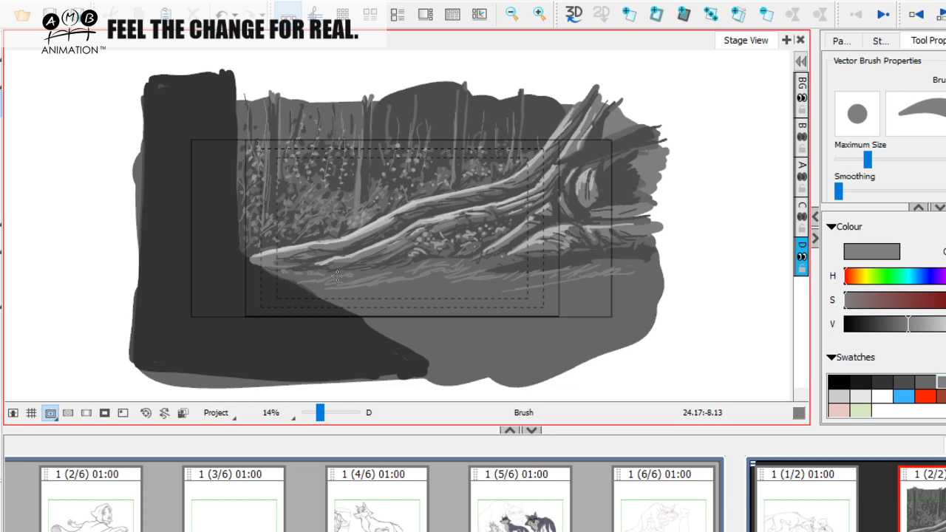
mouse_move(337, 283)
mouse_down()
mouse_move(334, 292)
mouse_move(515, 297)
mouse_up()
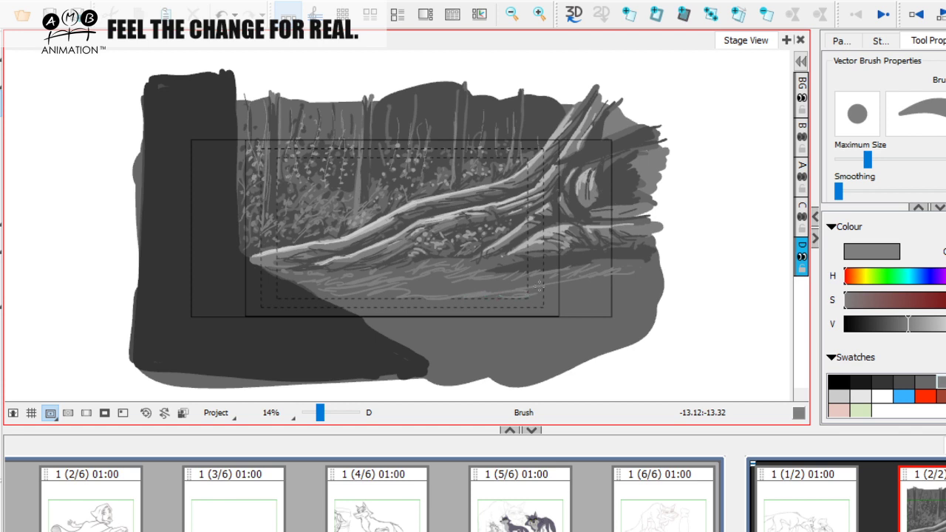
drag(551, 285, 643, 279)
drag(379, 301, 431, 286)
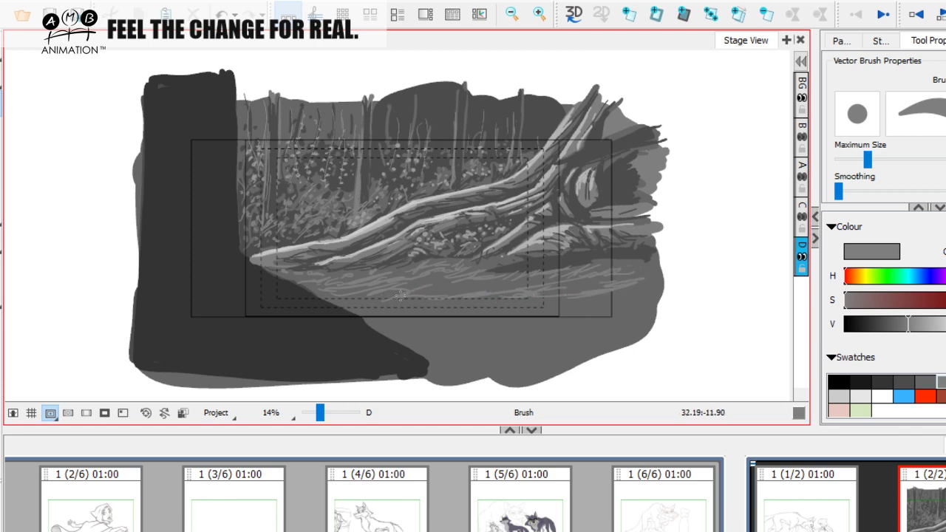
Enlarge the brush and fill the ground in front of the fallen trunk with a broad mid-grey band
drag(867, 159, 877, 160)
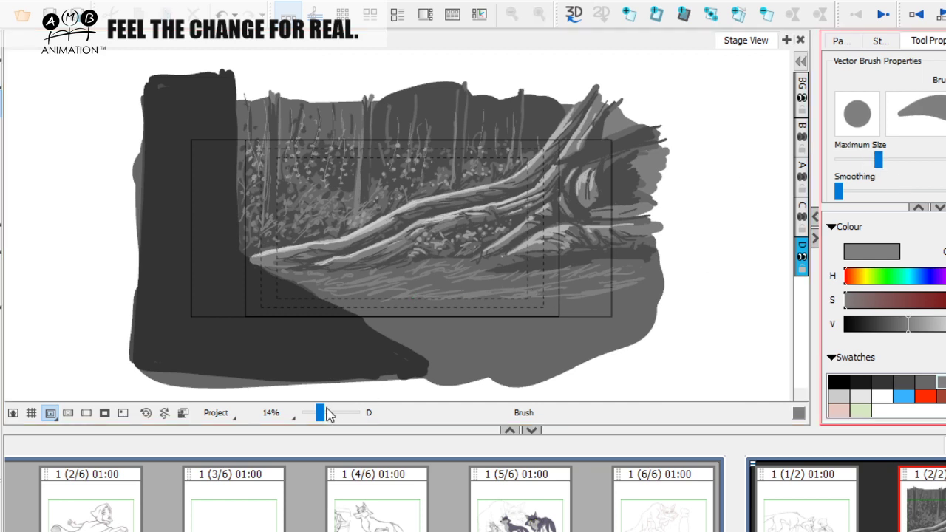
drag(319, 412, 321, 412)
drag(333, 303, 331, 304)
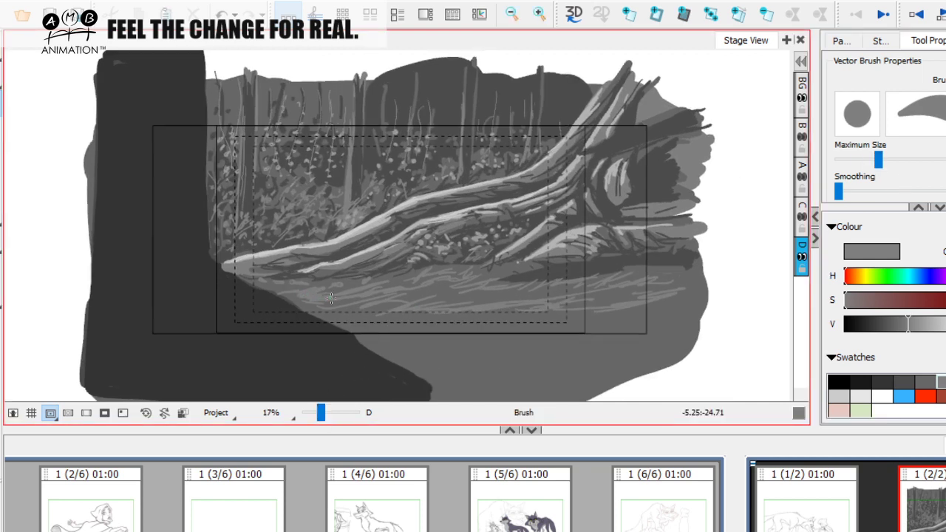
drag(878, 159, 891, 160)
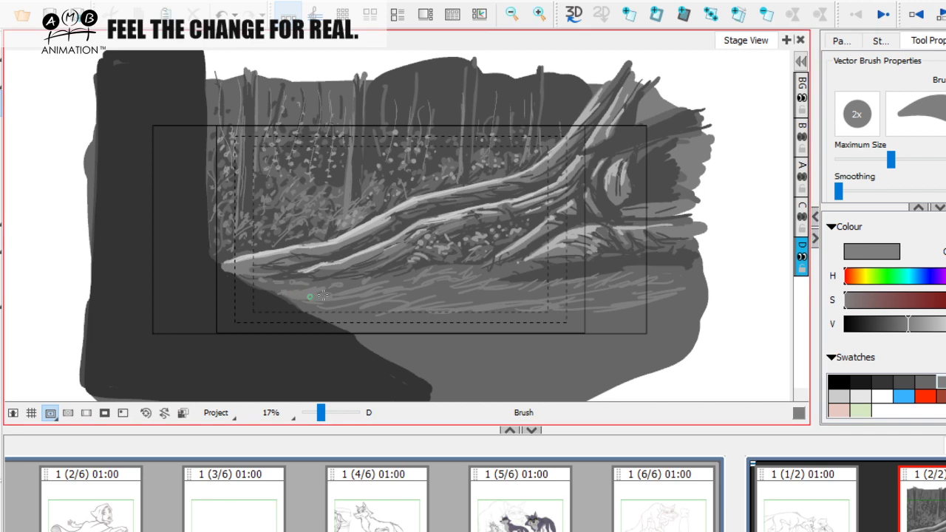
mouse_move(353, 297)
mouse_down()
mouse_move(639, 288)
mouse_move(626, 286)
mouse_up()
key(space)
drag(537, 309, 599, 299)
drag(542, 310, 650, 298)
drag(576, 303, 646, 287)
drag(580, 306, 653, 290)
drag(576, 293, 640, 283)
drag(607, 285, 640, 281)
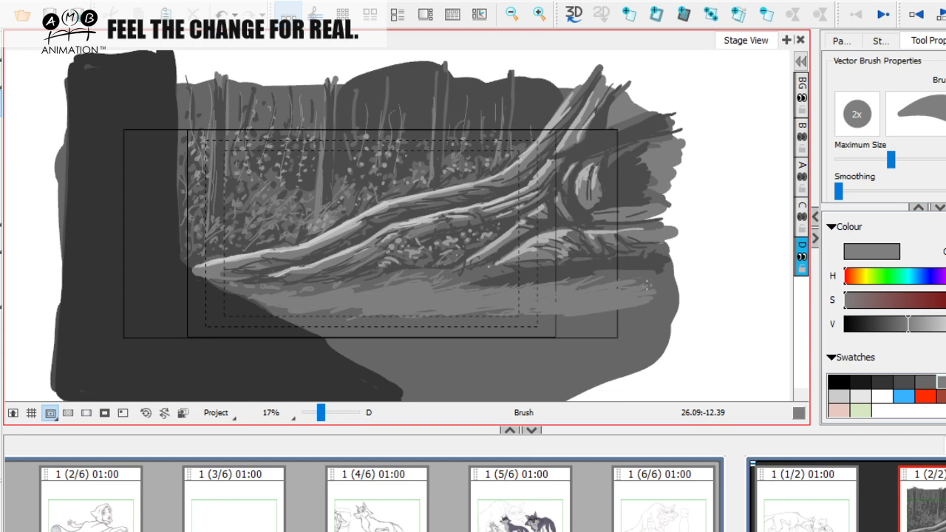
Roughen the mid-grey band's edges and add long slanted mid-grey strokes along the bottom of the ground
drag(380, 307, 334, 316)
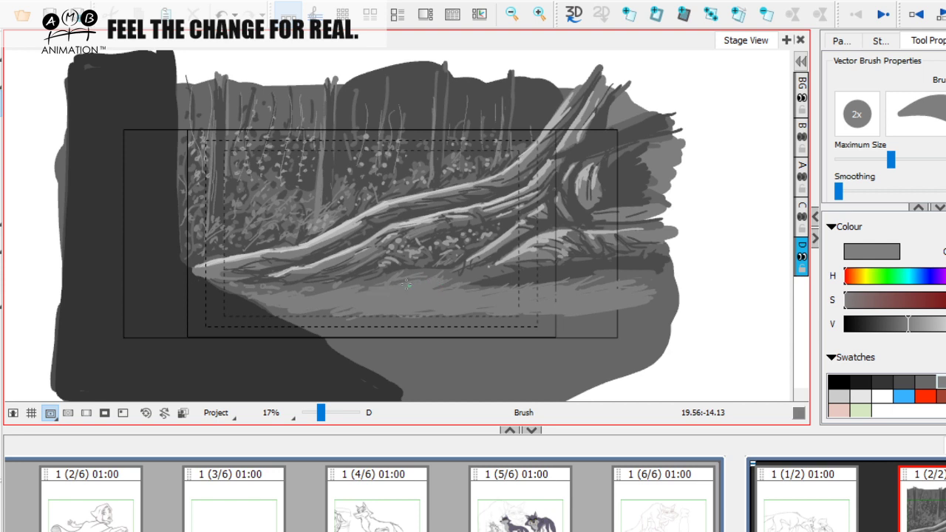
drag(433, 293, 421, 291)
drag(522, 310, 533, 300)
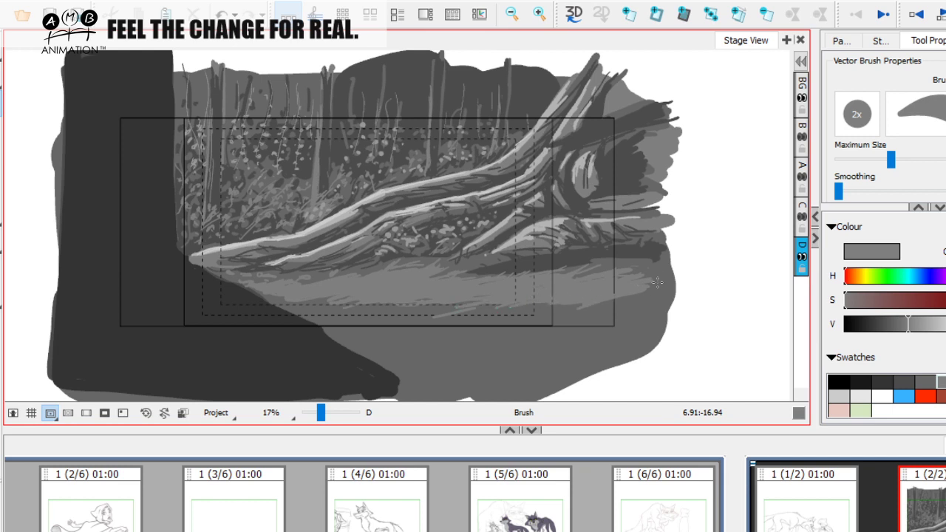
mouse_move(439, 306)
mouse_down()
mouse_move(459, 303)
mouse_move(437, 297)
mouse_up()
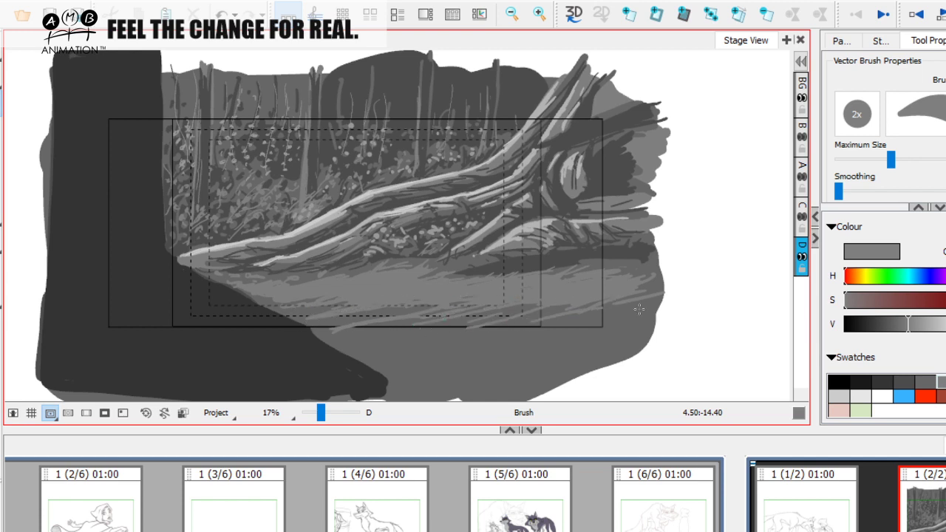
drag(428, 323, 438, 329)
drag(573, 323, 560, 320)
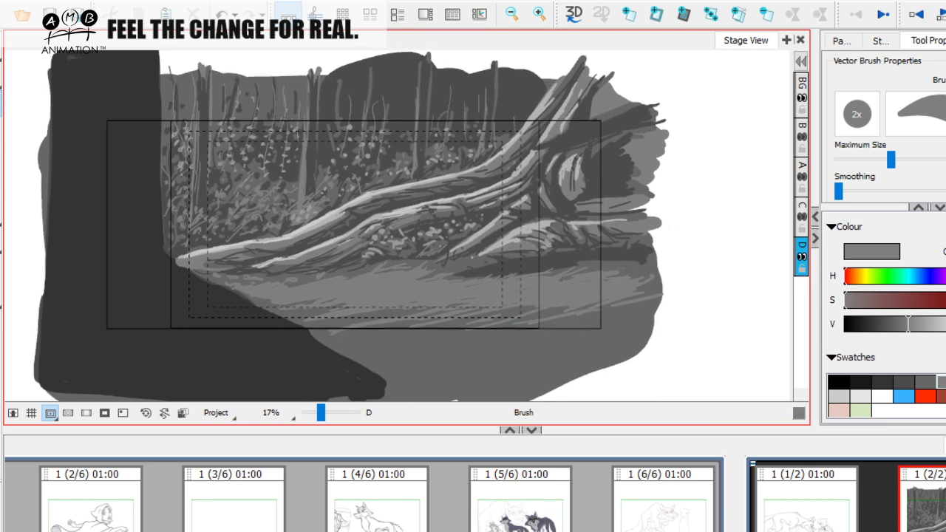
Shrink the brush and hatch darker grey strokes into the mid-grey ground and its upper edge below the trunk
click(925, 382)
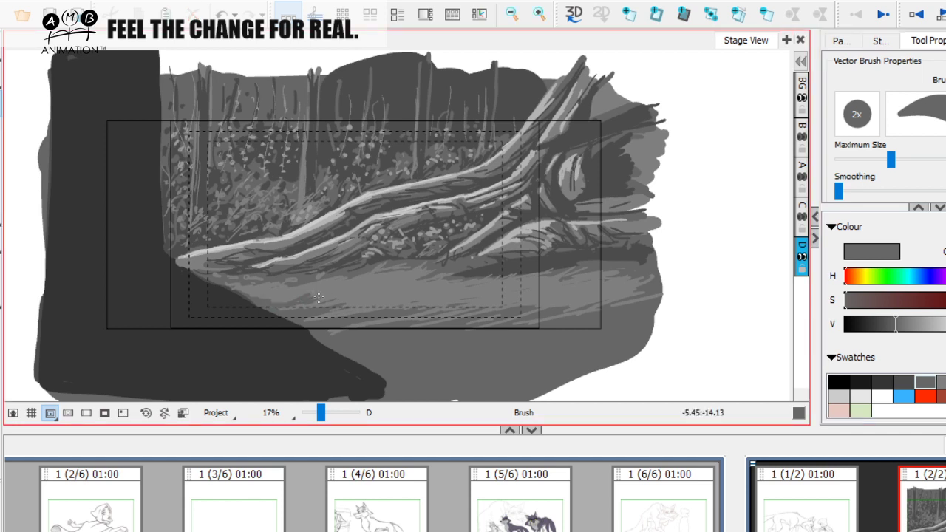
drag(891, 160, 860, 159)
click(315, 297)
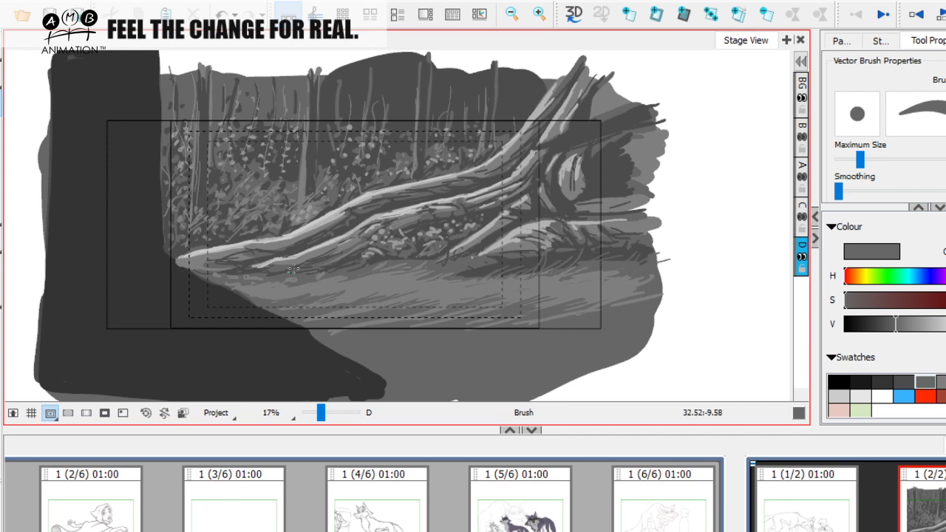
Paint dark grey shadow strokes under the fallen trunk and along the base of the roots
click(902, 381)
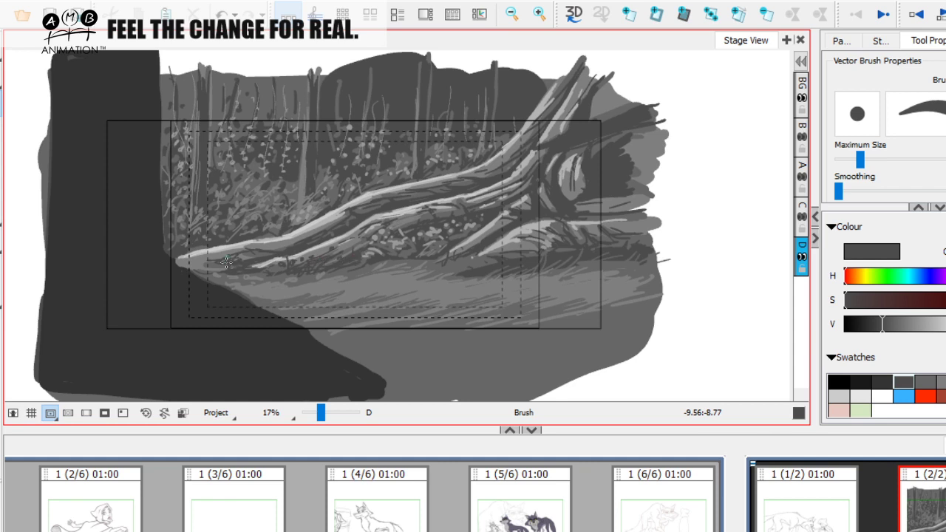
key(space)
drag(385, 262, 366, 266)
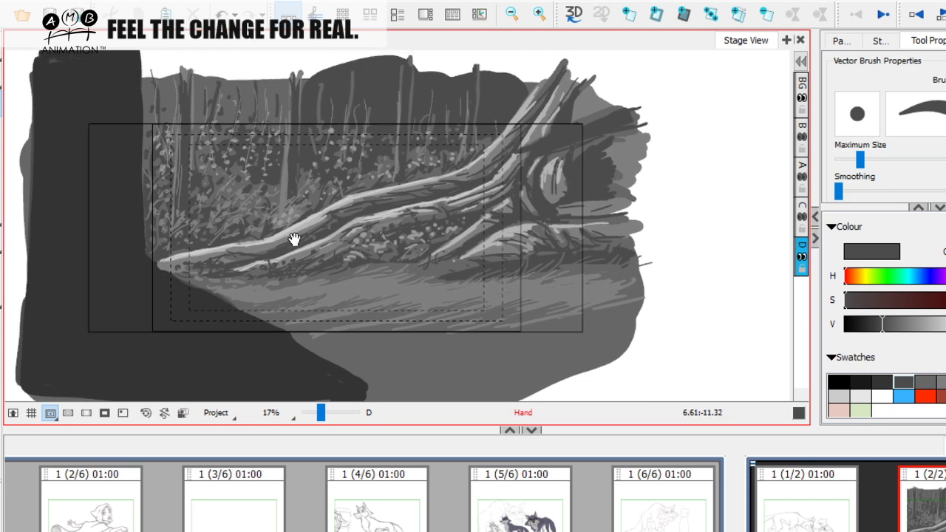
key(space)
drag(461, 272, 454, 274)
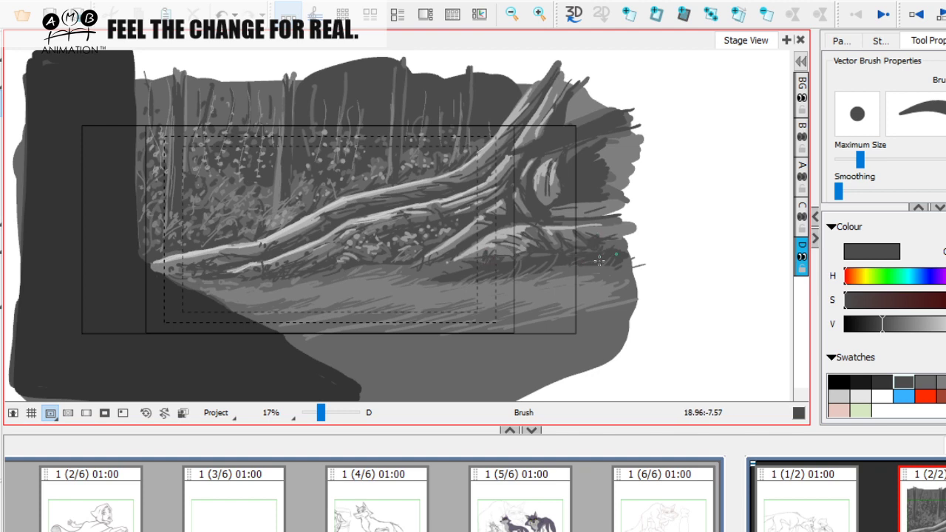
key(space)
mouse_move(496, 251)
mouse_down()
mouse_move(509, 245)
mouse_move(478, 266)
mouse_up()
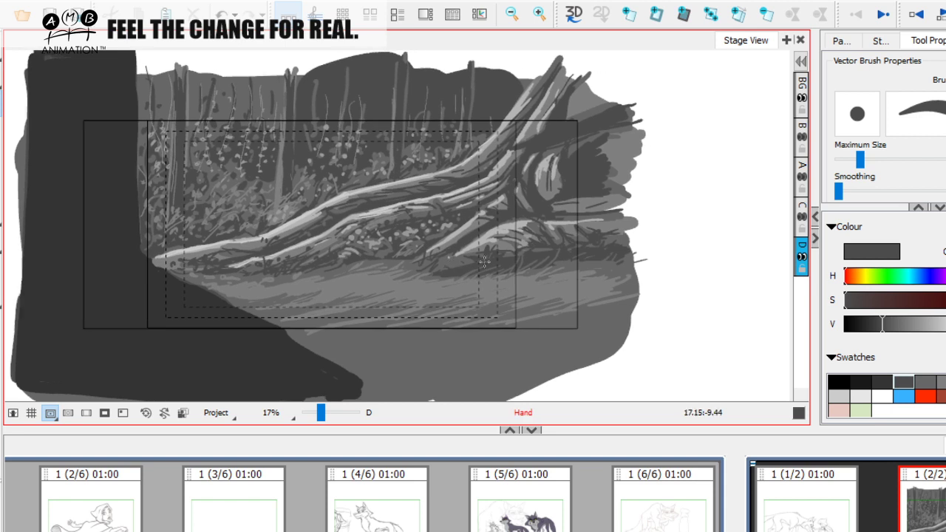
Add thin, lighter grey slanted streaks over the ground from the trunk's tip to the roots
click(924, 382)
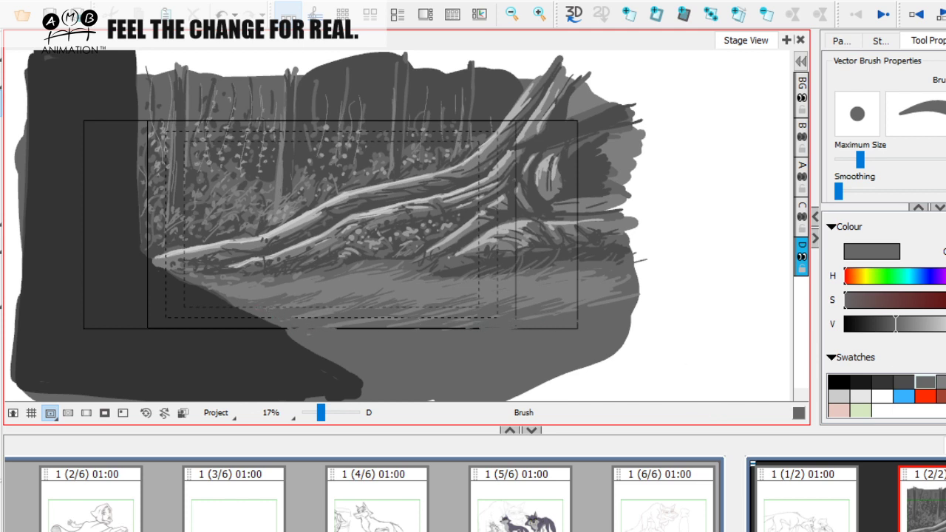
click(920, 381)
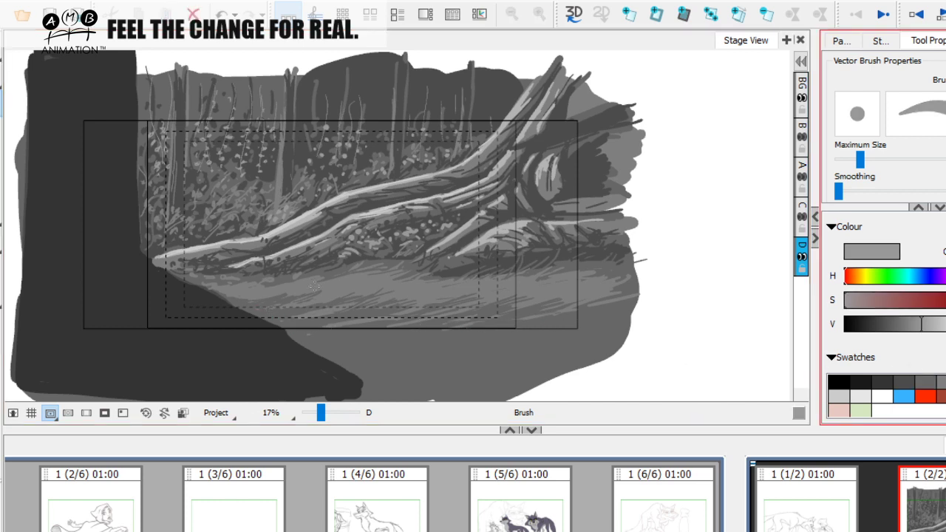
mouse_move(305, 302)
mouse_down()
mouse_move(329, 294)
mouse_move(287, 305)
mouse_move(379, 283)
mouse_move(314, 314)
mouse_move(330, 322)
mouse_move(399, 299)
mouse_up()
mouse_move(378, 316)
mouse_down()
mouse_move(418, 299)
mouse_move(541, 297)
mouse_up()
drag(492, 322, 571, 303)
drag(234, 281, 266, 275)
mouse_move(329, 276)
mouse_down()
mouse_move(415, 260)
mouse_move(408, 271)
mouse_move(561, 268)
mouse_move(569, 277)
mouse_move(608, 277)
mouse_up()
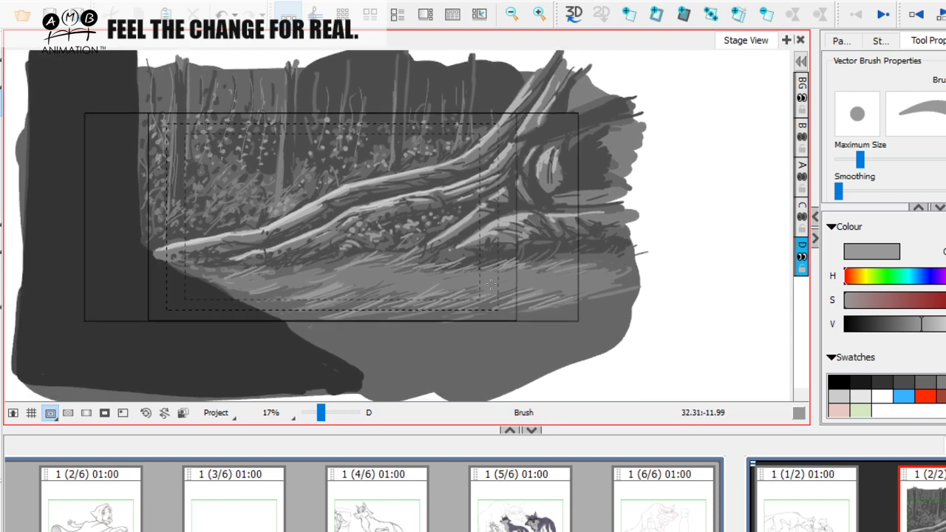
Enlarge the brush slightly and paint a lighter grey band across the middle of the ground with streaky grass-like edges
drag(860, 159, 866, 159)
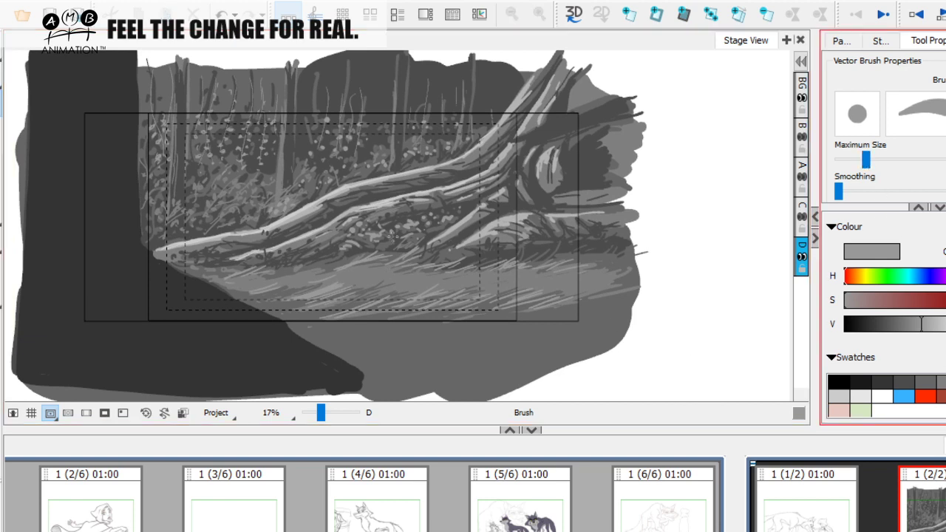
mouse_move(270, 282)
mouse_down()
mouse_move(368, 265)
mouse_move(580, 280)
mouse_move(347, 286)
mouse_move(377, 275)
mouse_up()
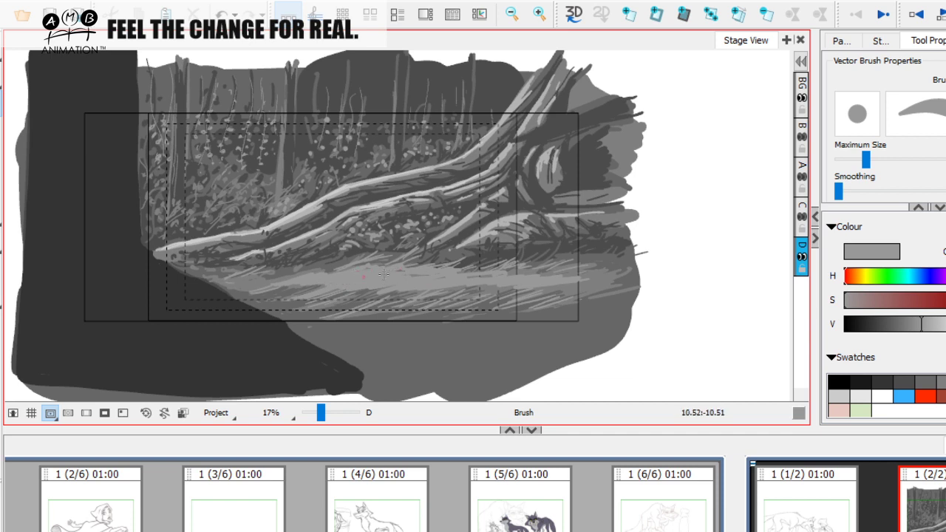
drag(450, 290, 520, 284)
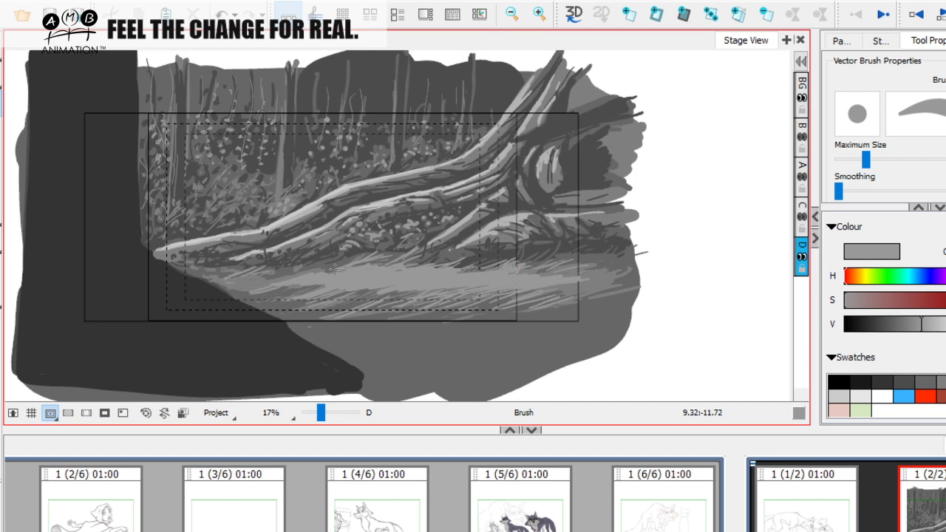
drag(229, 279, 251, 274)
mouse_move(358, 293)
mouse_down()
mouse_move(564, 287)
mouse_move(574, 260)
mouse_up()
drag(637, 268, 669, 267)
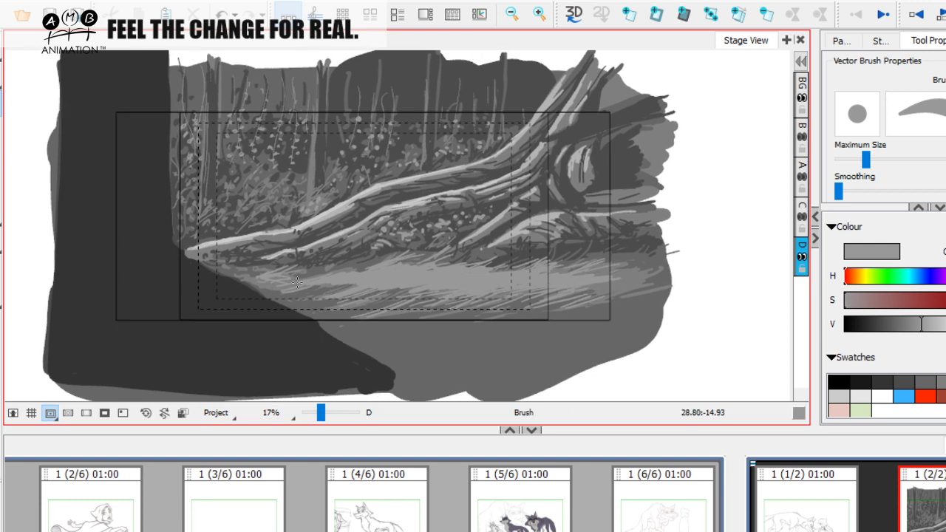
scroll(451, 303, right, 1)
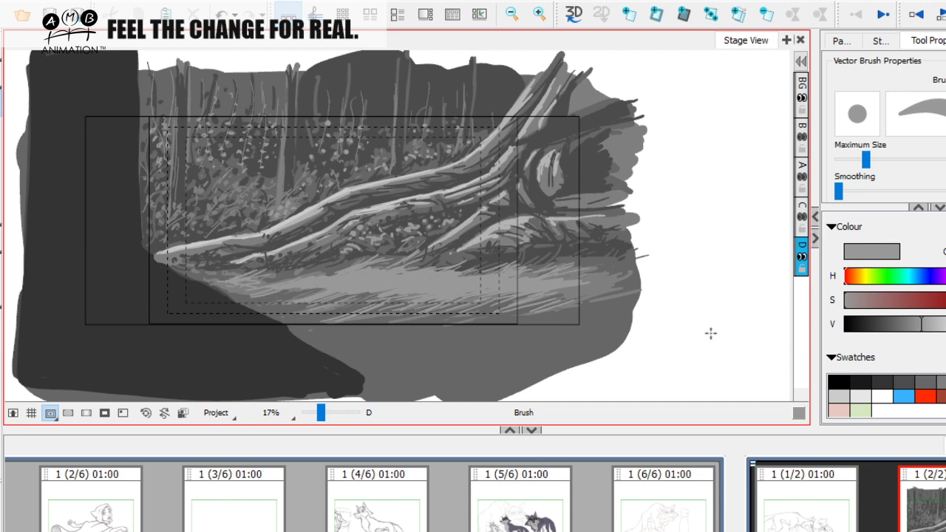
Break up the light ground band with mid-grey grass-like strokes
click(941, 382)
click(944, 396)
click(944, 382)
click(908, 324)
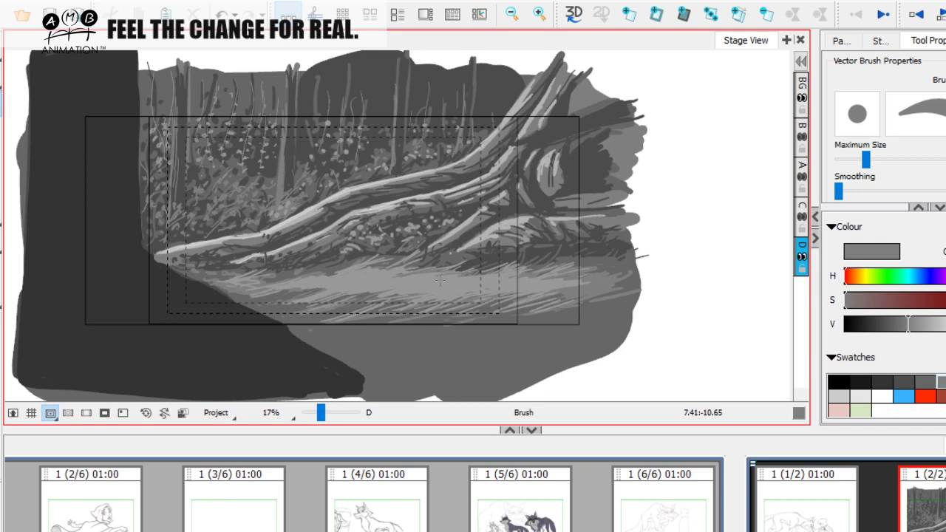
key(space)
drag(493, 294, 481, 294)
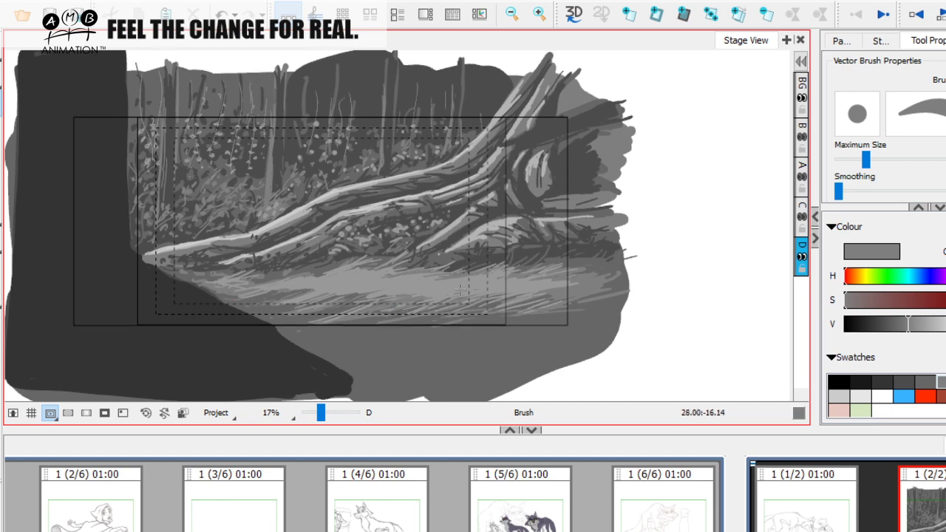
drag(465, 317, 495, 327)
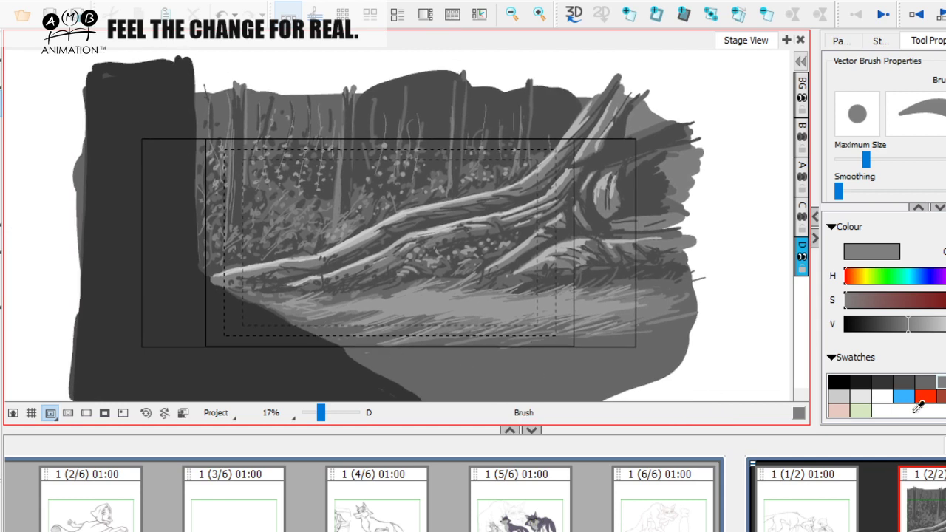
click(861, 394)
mouse_move(418, 308)
mouse_down()
mouse_move(450, 289)
mouse_move(429, 303)
mouse_up()
key(ctrl+z)
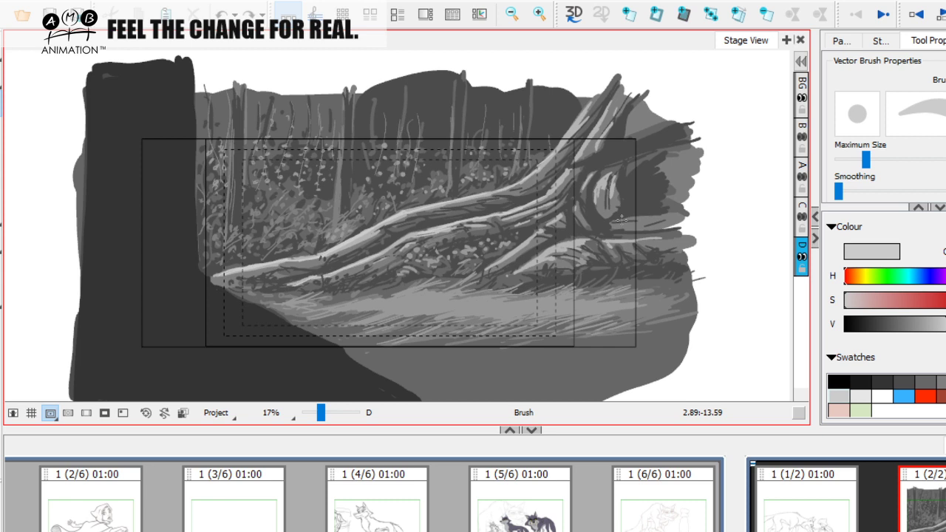
Paint light grey highlight strokes over the centre of the ground, fanning some of them up towards the roots
drag(432, 309, 452, 302)
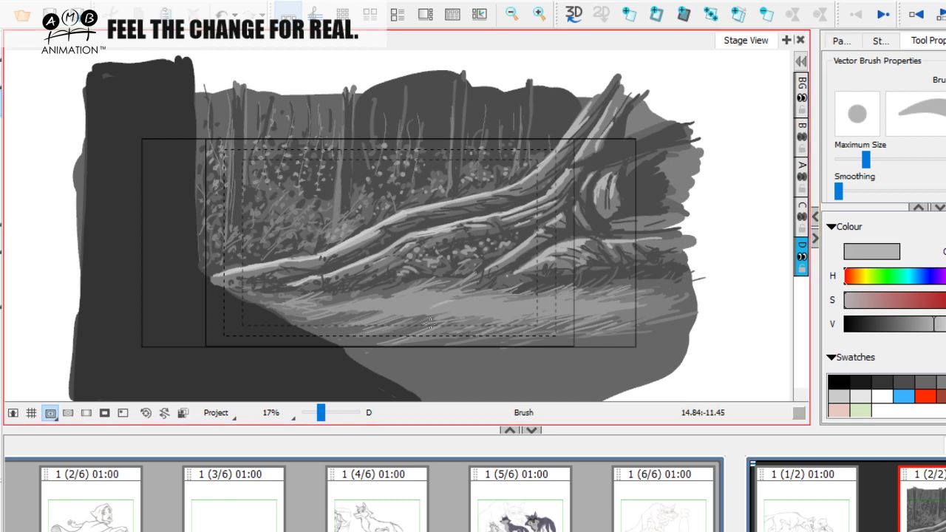
mouse_move(376, 310)
mouse_down()
mouse_move(415, 294)
mouse_move(407, 300)
mouse_move(434, 303)
mouse_move(455, 291)
mouse_up()
drag(441, 294, 472, 278)
drag(438, 295, 469, 283)
drag(432, 304, 478, 293)
drag(450, 304, 556, 298)
mouse_move(502, 310)
mouse_down()
mouse_move(556, 311)
mouse_move(478, 325)
mouse_move(540, 308)
mouse_move(520, 307)
mouse_up()
mouse_move(306, 310)
mouse_down()
mouse_move(336, 297)
mouse_move(515, 312)
mouse_up()
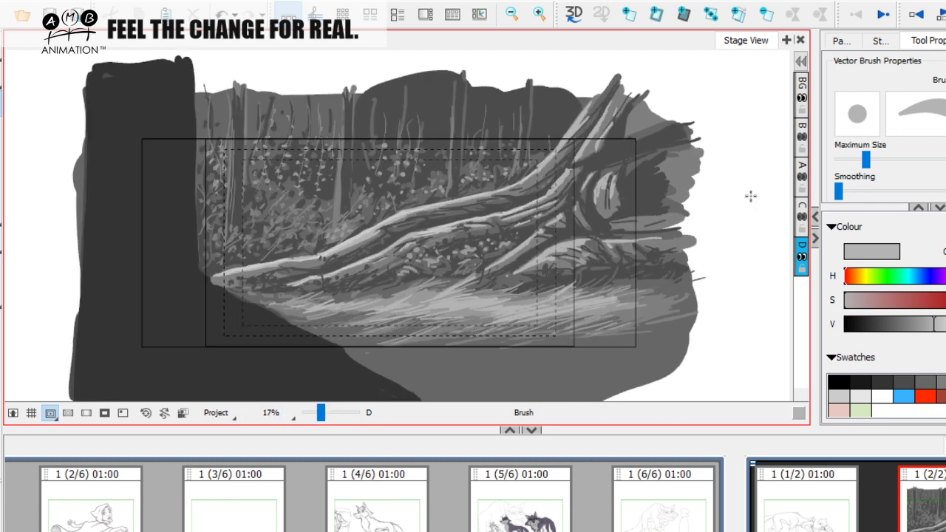
Check the sketch on layer B against the repainted ground by toggling its visibility, leaving it hidden
click(802, 138)
click(802, 139)
click(802, 139)
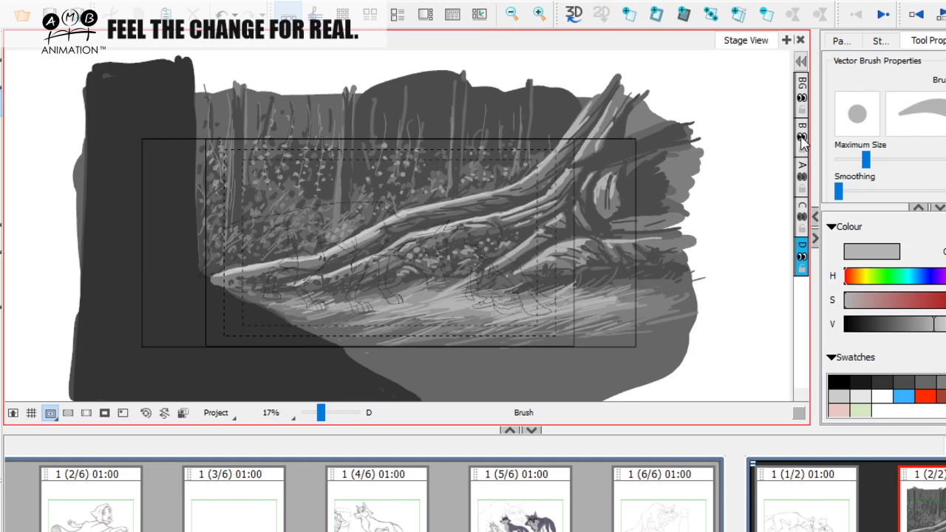
click(802, 139)
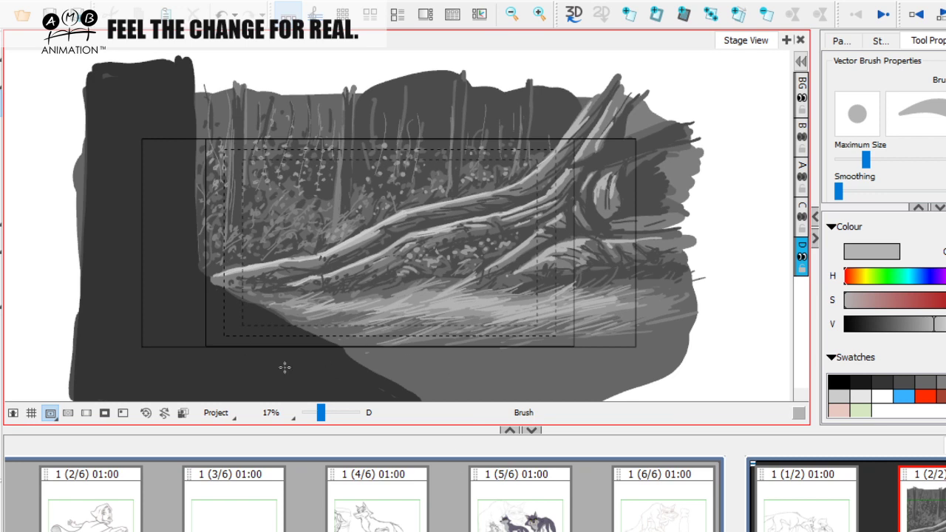
drag(320, 413, 320, 415)
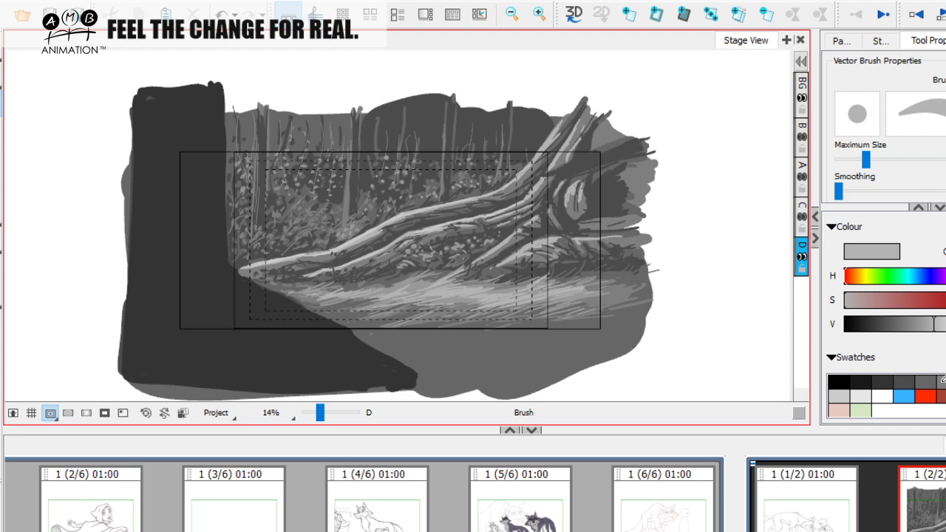
click(925, 382)
drag(921, 324, 909, 323)
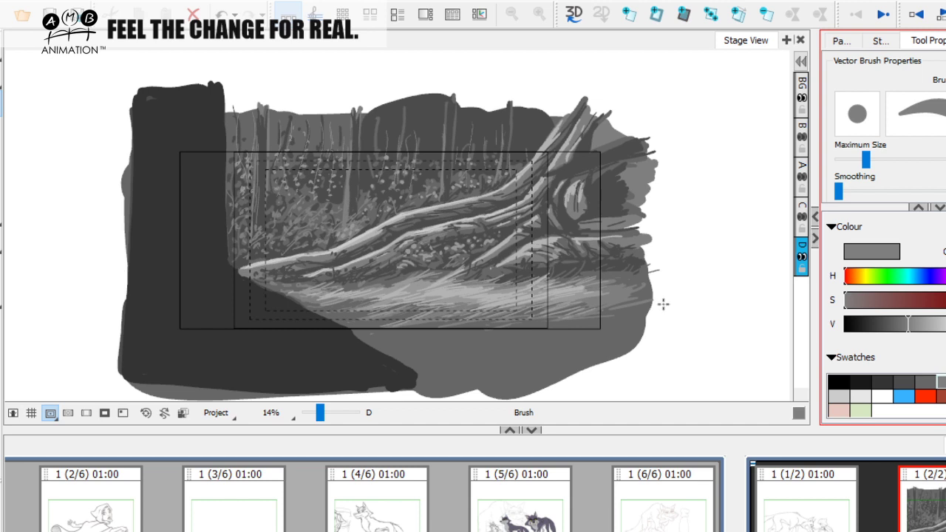
drag(259, 324, 297, 345)
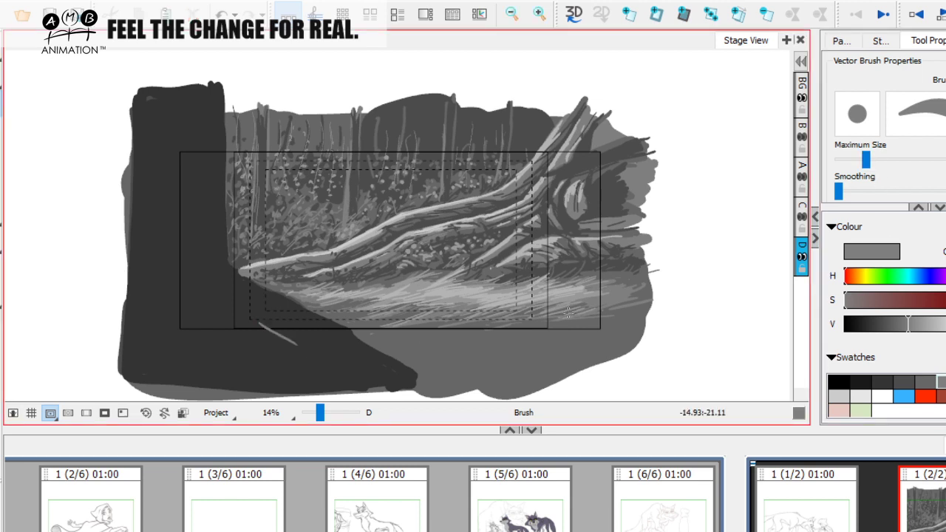
click(903, 381)
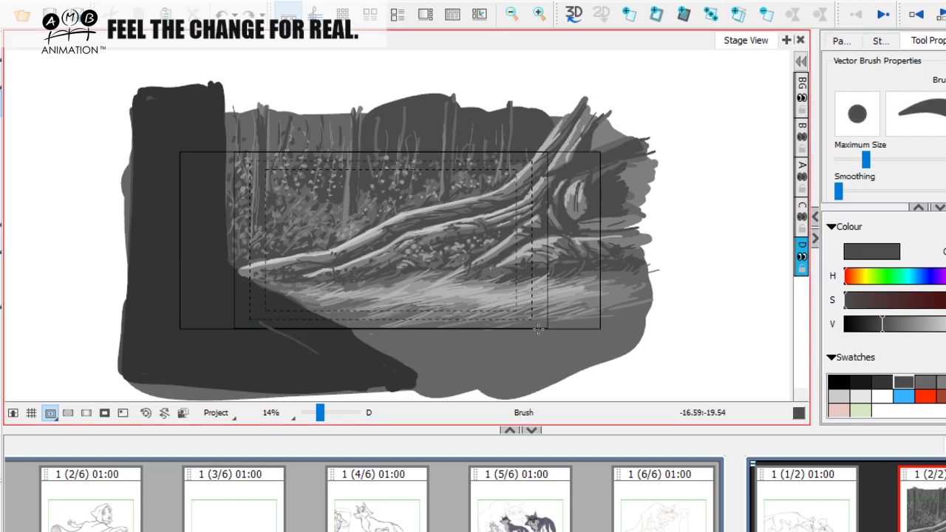
key(ctrl+z)
Enlarge the brush slightly and repaint the inner edge of the foreground trunk and the tip of its root in very dark grey
click(882, 381)
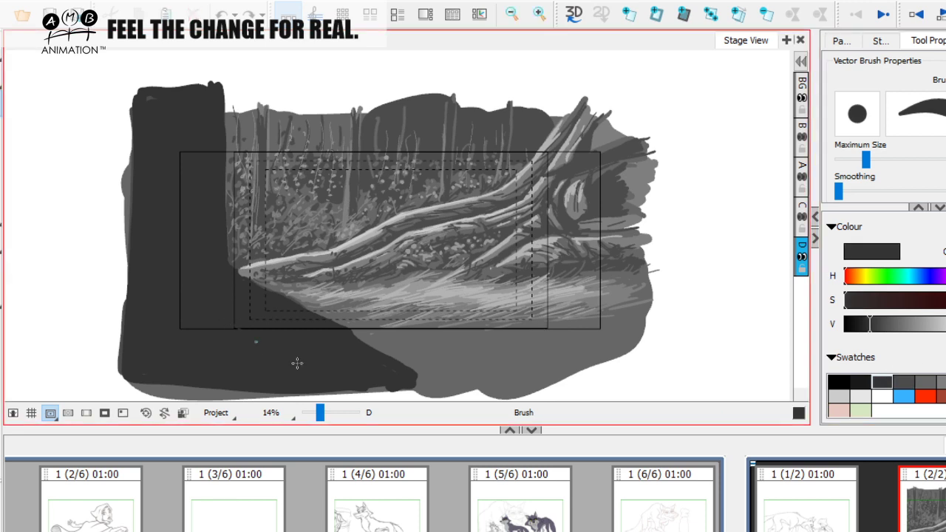
drag(224, 85, 224, 114)
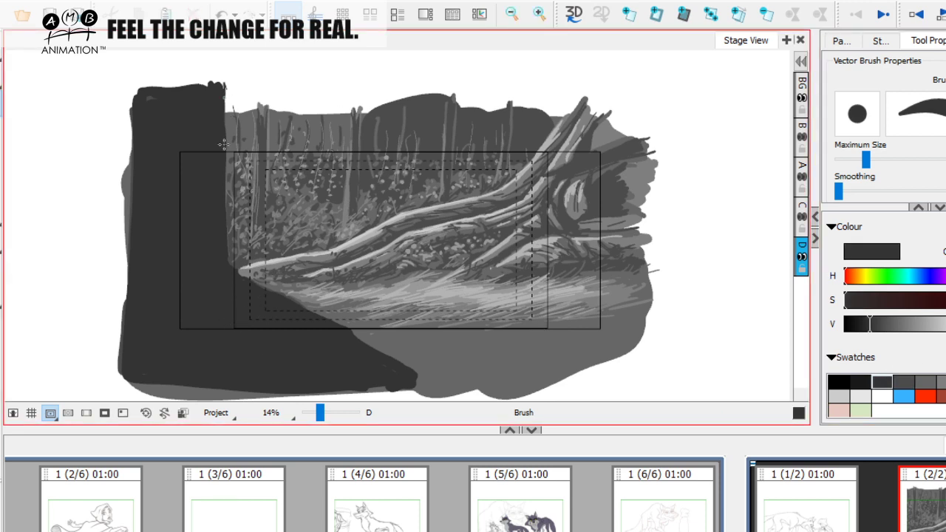
drag(866, 159, 877, 161)
drag(228, 83, 227, 155)
drag(228, 81, 229, 262)
drag(221, 209, 233, 278)
mouse_move(222, 86)
mouse_down()
mouse_move(223, 174)
mouse_move(240, 269)
mouse_up()
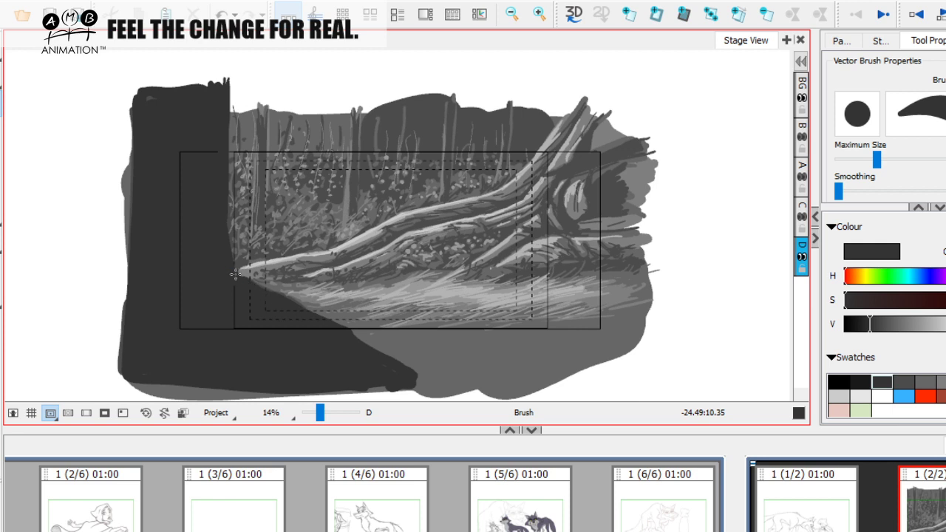
drag(355, 335, 424, 378)
Sketch loose curved root and grass lines in a slightly lighter dark grey across the dark foreground mound
click(910, 381)
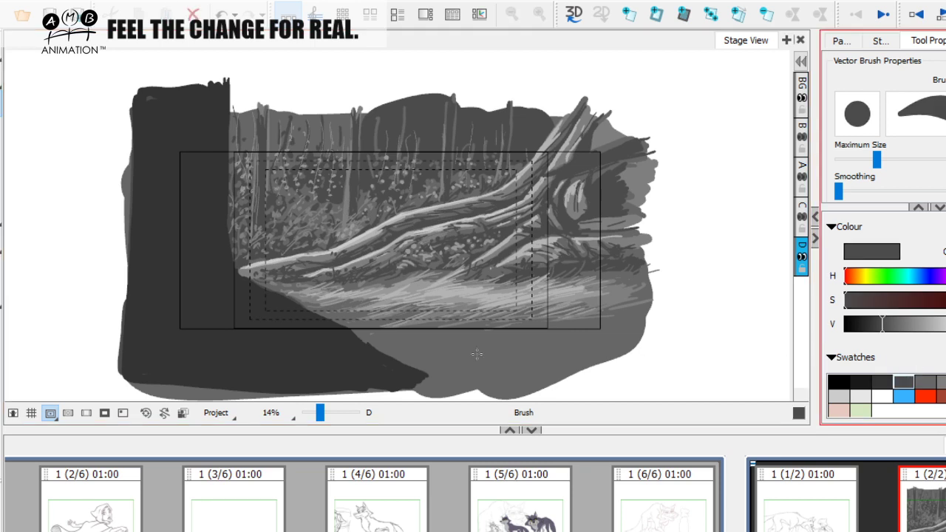
mouse_move(235, 279)
mouse_down()
mouse_move(211, 282)
mouse_move(180, 319)
mouse_move(233, 349)
mouse_up()
mouse_move(277, 377)
mouse_down()
mouse_move(200, 328)
mouse_move(151, 320)
mouse_move(184, 320)
mouse_move(178, 306)
mouse_move(203, 312)
mouse_move(295, 375)
mouse_up()
mouse_move(204, 317)
mouse_down()
mouse_move(139, 304)
mouse_move(128, 325)
mouse_up()
mouse_move(207, 313)
mouse_down()
mouse_move(231, 324)
mouse_move(211, 321)
mouse_move(325, 376)
mouse_up()
mouse_move(274, 345)
mouse_down()
mouse_move(289, 317)
mouse_move(305, 314)
mouse_move(279, 341)
mouse_move(290, 354)
mouse_move(338, 337)
mouse_up()
drag(299, 367, 366, 357)
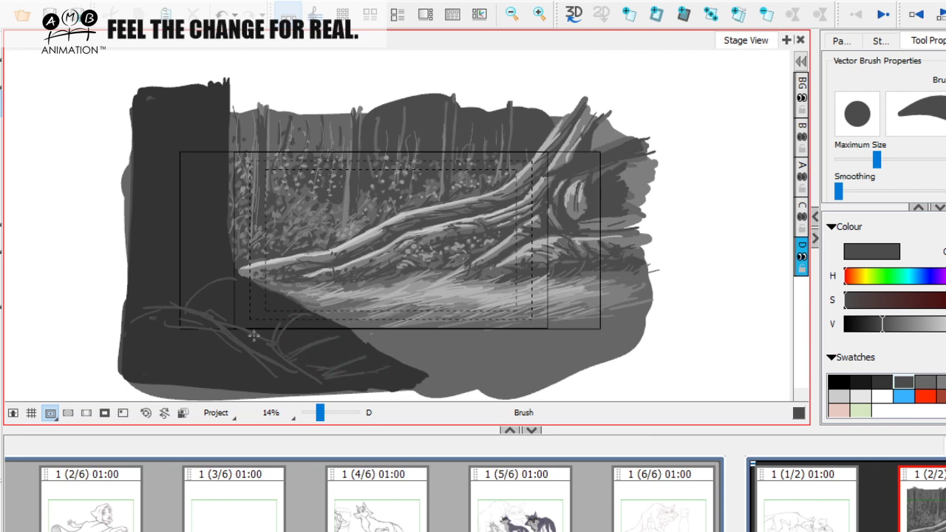
Sketch contour lines down the inner side of the foreground trunk and along its root to the tip
key(space)
drag(199, 237, 199, 238)
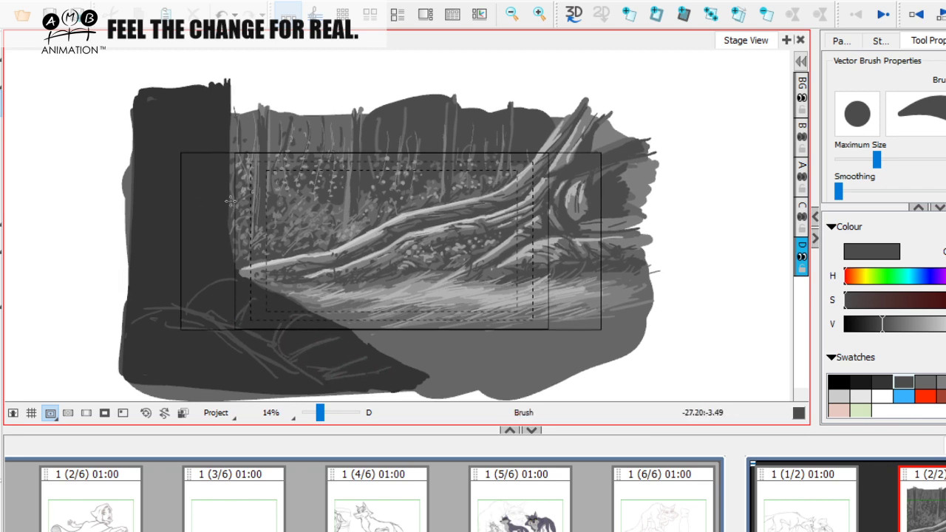
mouse_move(205, 127)
mouse_down()
mouse_move(219, 109)
mouse_move(209, 97)
mouse_move(213, 209)
mouse_up()
drag(202, 163, 212, 243)
mouse_move(194, 201)
mouse_down()
mouse_move(215, 258)
mouse_move(211, 277)
mouse_move(220, 264)
mouse_move(200, 271)
mouse_move(238, 283)
mouse_move(218, 300)
mouse_move(233, 309)
mouse_move(252, 301)
mouse_move(243, 324)
mouse_move(282, 314)
mouse_move(292, 318)
mouse_move(275, 333)
mouse_move(303, 325)
mouse_move(312, 332)
mouse_move(297, 349)
mouse_move(335, 339)
mouse_move(335, 358)
mouse_move(399, 367)
mouse_up()
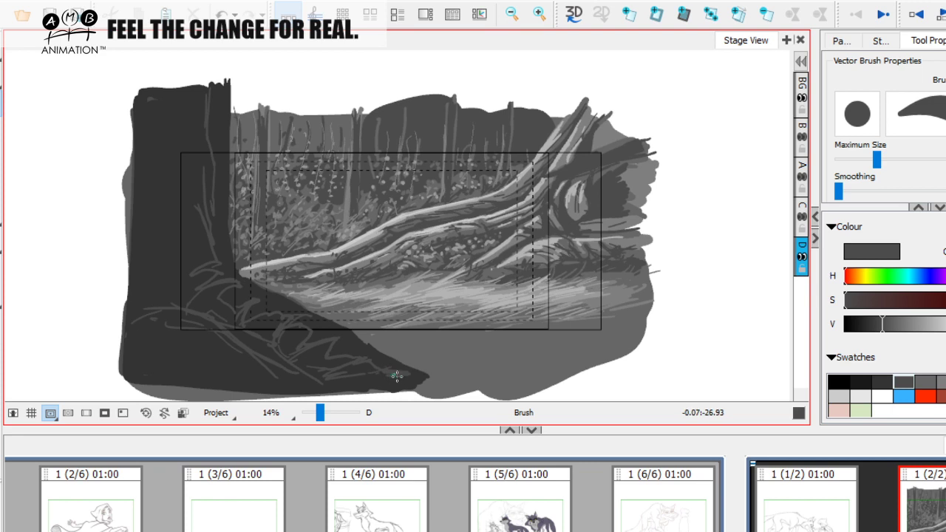
drag(211, 101, 211, 127)
Enlarge the brush and fill the lit inner side of the foreground trunk and the upper edge of its root with dark grey
drag(876, 160, 891, 159)
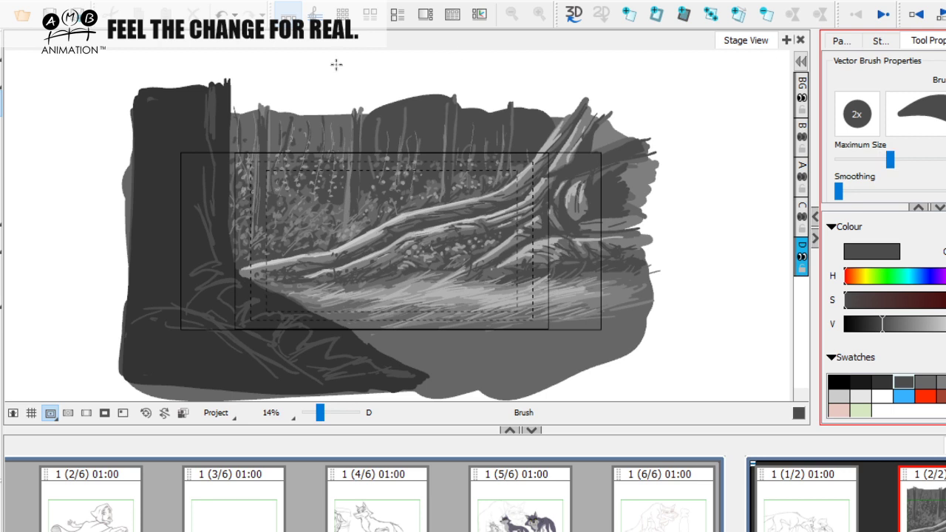
mouse_move(218, 91)
mouse_down()
mouse_move(224, 164)
mouse_move(215, 217)
mouse_move(210, 208)
mouse_move(222, 264)
mouse_up()
mouse_move(219, 230)
mouse_down()
mouse_move(233, 274)
mouse_move(212, 267)
mouse_move(229, 275)
mouse_move(217, 281)
mouse_move(271, 304)
mouse_up()
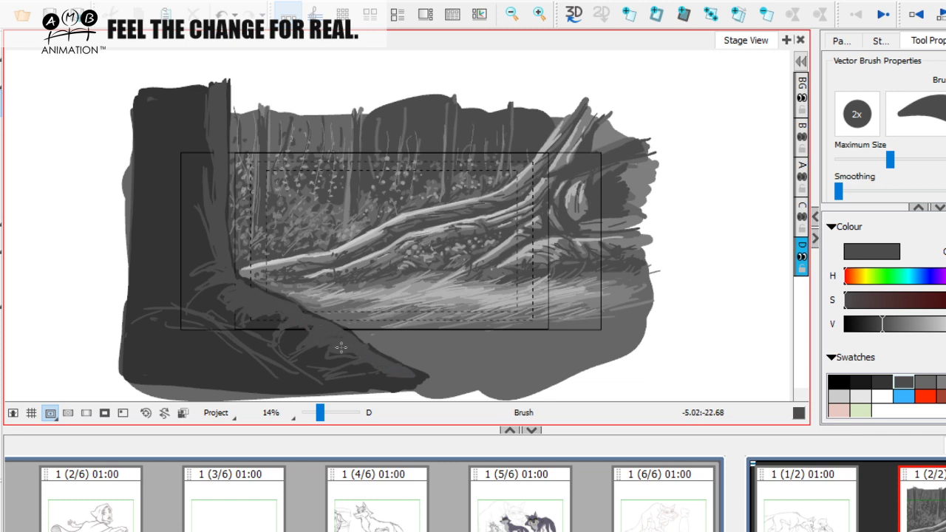
Paint very dark grey over the loose sketch lines at the base of the foreground trunk and on the mound
click(867, 381)
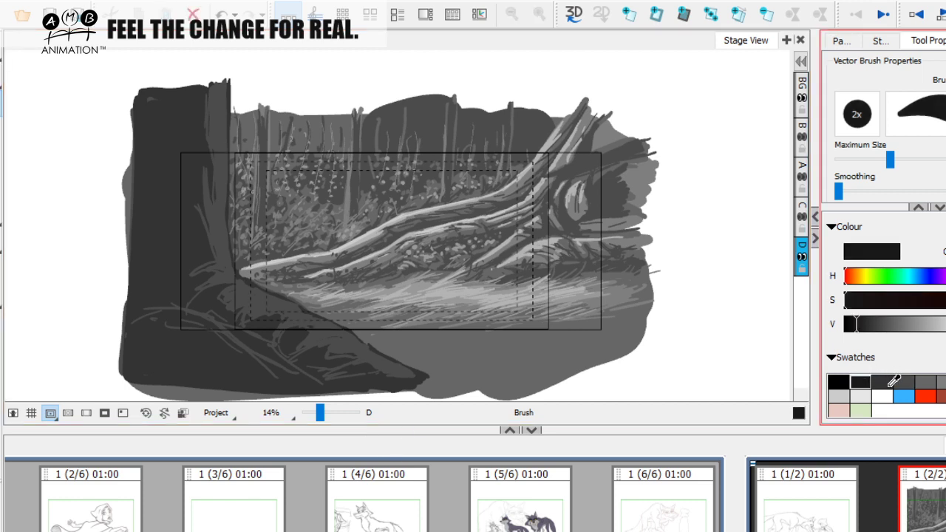
click(881, 382)
mouse_move(185, 305)
mouse_down()
mouse_move(129, 327)
mouse_move(188, 312)
mouse_up()
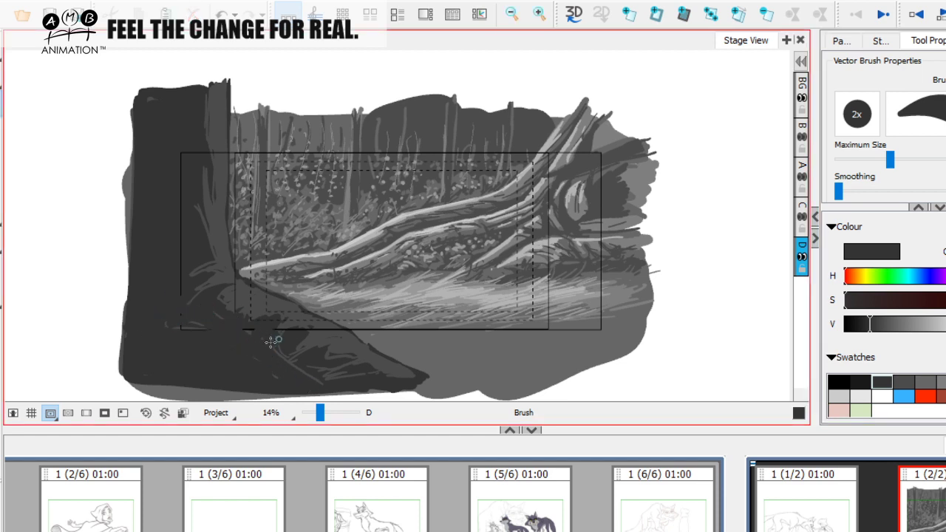
mouse_move(290, 368)
mouse_down()
mouse_move(319, 385)
mouse_move(346, 375)
mouse_up()
drag(204, 332, 150, 317)
mouse_move(194, 289)
mouse_down()
mouse_move(189, 245)
mouse_move(201, 243)
mouse_move(207, 181)
mouse_up()
Reduce the brush size and paint thin very dark bark lines along the foreground trunk's lit side and root
key(o)
key(bracketleft)
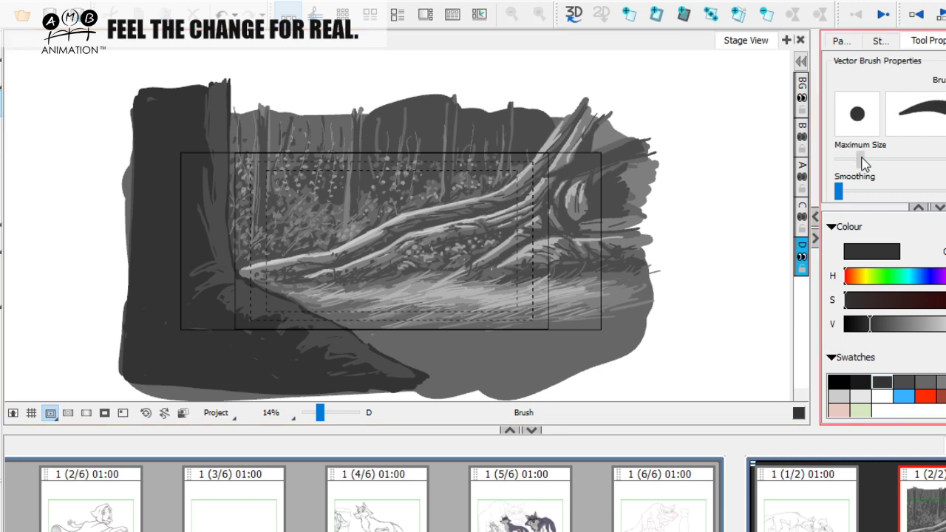
drag(215, 204, 221, 233)
drag(207, 108, 218, 156)
drag(212, 124, 218, 181)
drag(215, 102, 220, 176)
drag(220, 125, 226, 193)
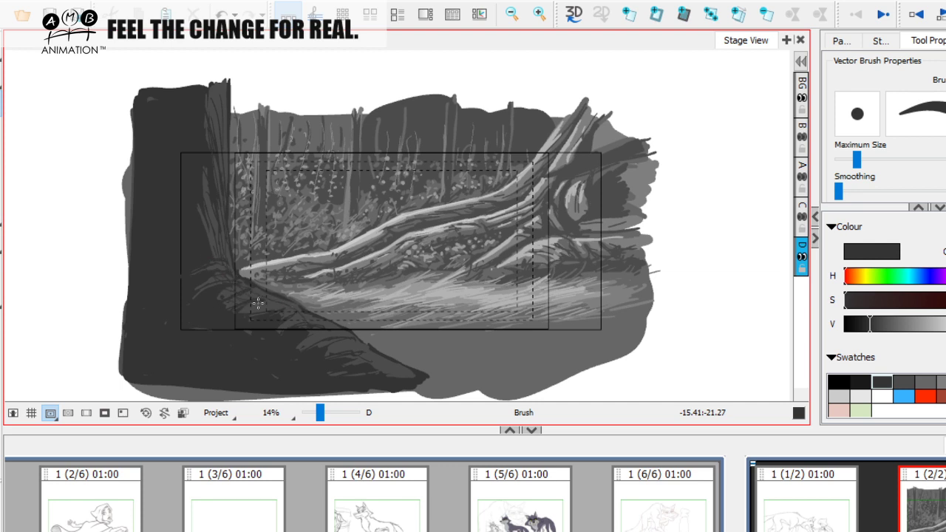
key(space)
drag(376, 341, 395, 338)
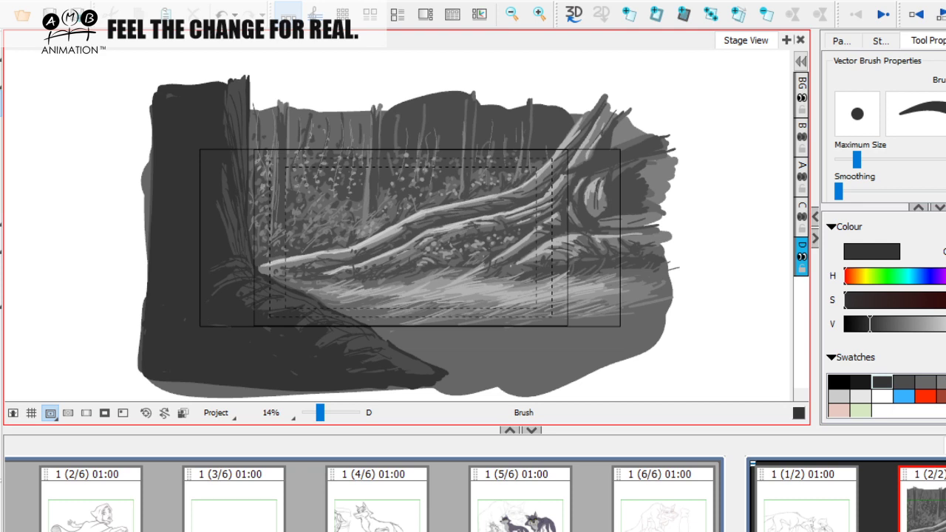
click(942, 381)
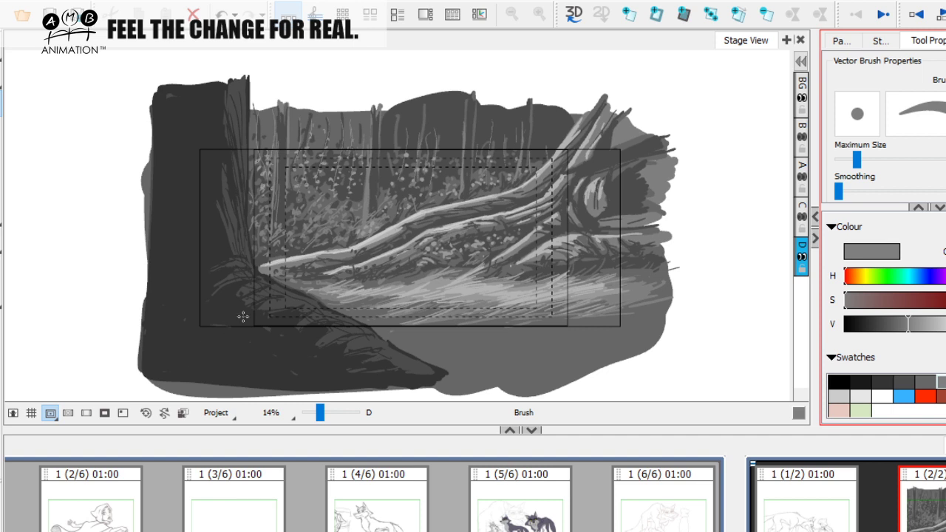
drag(185, 364, 238, 303)
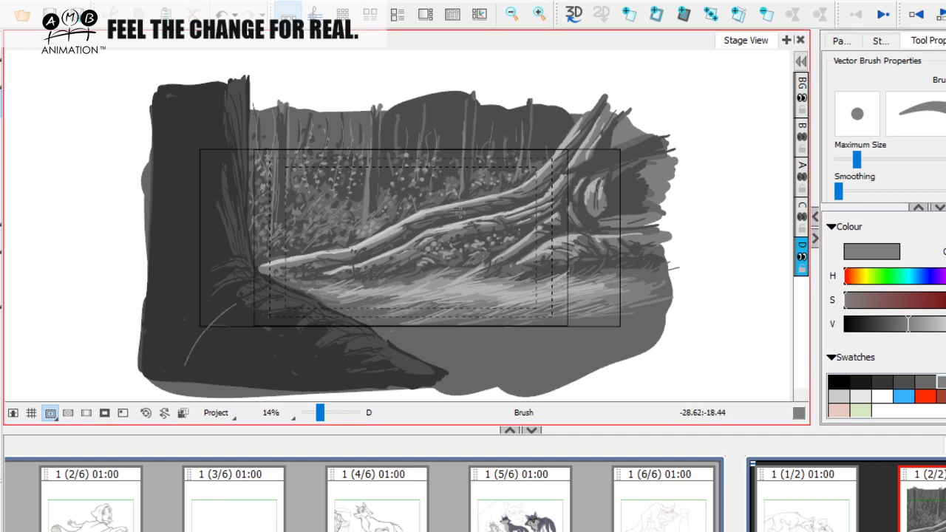
key(ctrl+z)
click(925, 381)
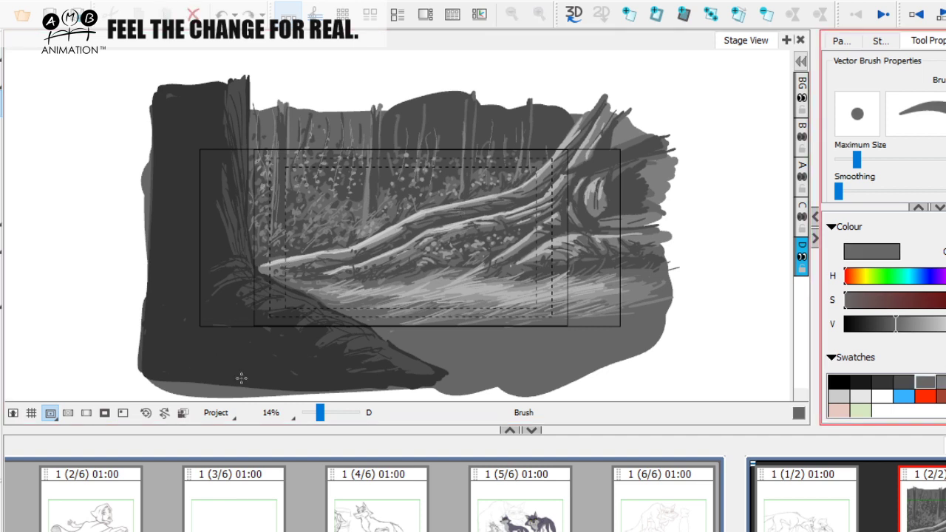
drag(195, 335, 232, 306)
key(ctrl+z)
Draw grass blades and leaf outlines at the foot of the foreground trunk in dark grey and a lighter grey
click(904, 378)
drag(185, 364, 217, 310)
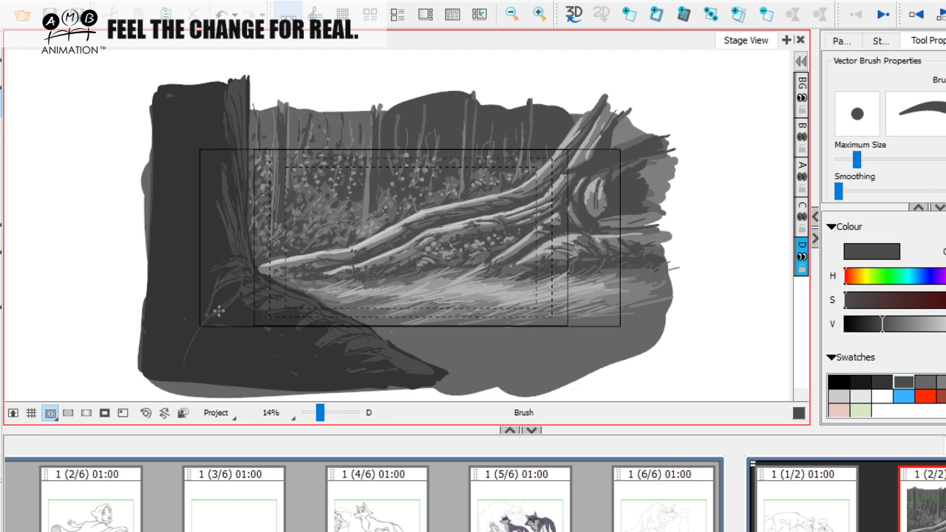
click(925, 380)
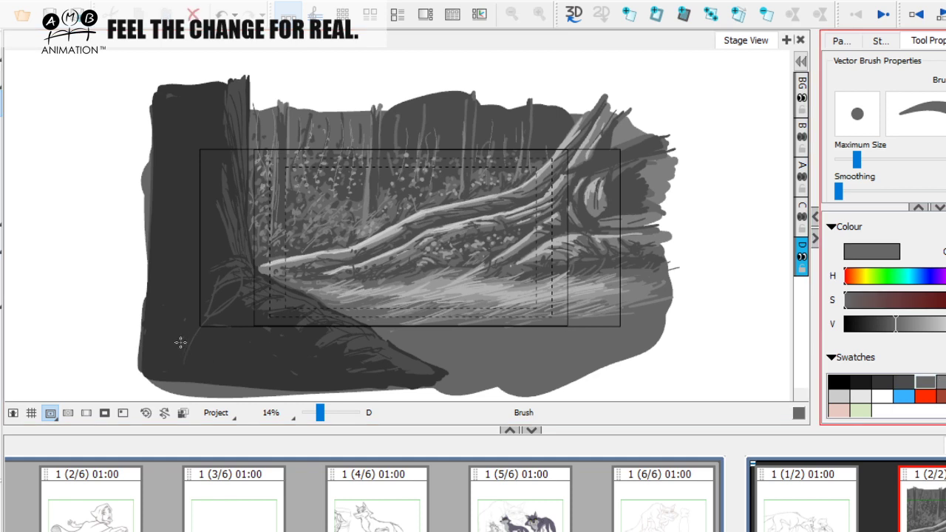
drag(207, 313, 237, 276)
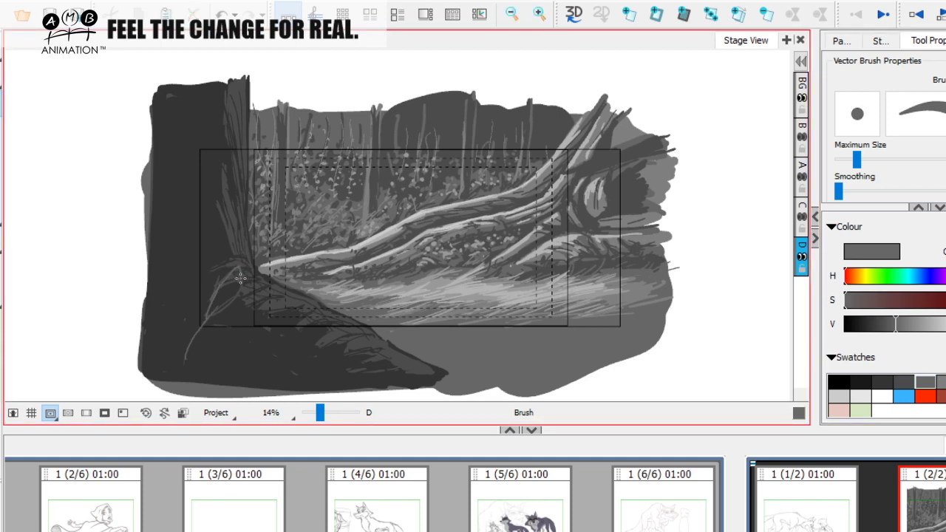
drag(203, 297, 220, 255)
drag(205, 345, 242, 299)
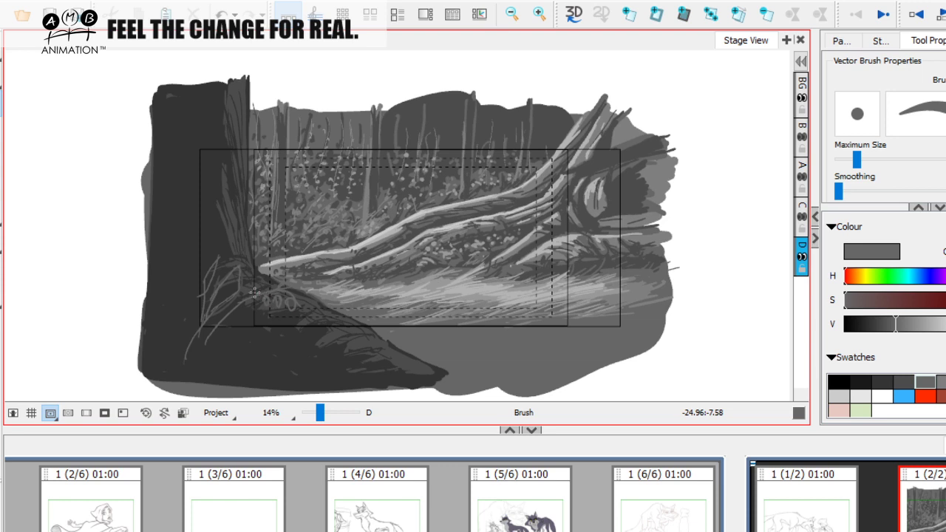
Outline small round leaves along the root and add more grass blades around the base of the foreground trunk
mouse_move(313, 313)
mouse_down()
mouse_move(275, 317)
mouse_move(288, 317)
mouse_up()
drag(251, 274, 242, 302)
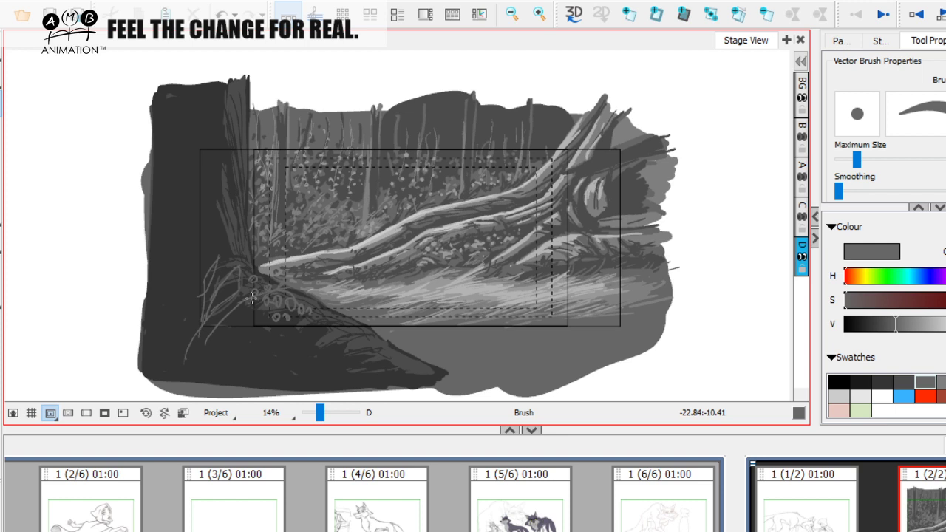
mouse_move(182, 263)
mouse_down()
mouse_move(191, 306)
mouse_move(185, 358)
mouse_move(187, 314)
mouse_move(183, 326)
mouse_move(218, 353)
mouse_move(252, 316)
mouse_move(243, 314)
mouse_move(248, 328)
mouse_move(288, 346)
mouse_move(278, 347)
mouse_move(332, 295)
mouse_move(290, 348)
mouse_move(365, 310)
mouse_move(282, 353)
mouse_move(301, 340)
mouse_up()
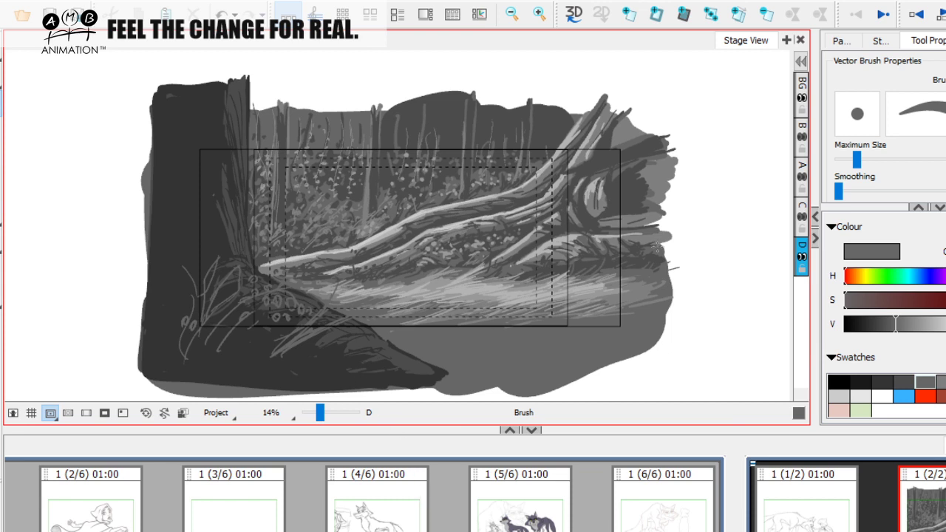
Enlarge the brush and fill the large leaves, small round leaves and grass blades at the trunk base with grey
drag(856, 159, 872, 160)
click(233, 284)
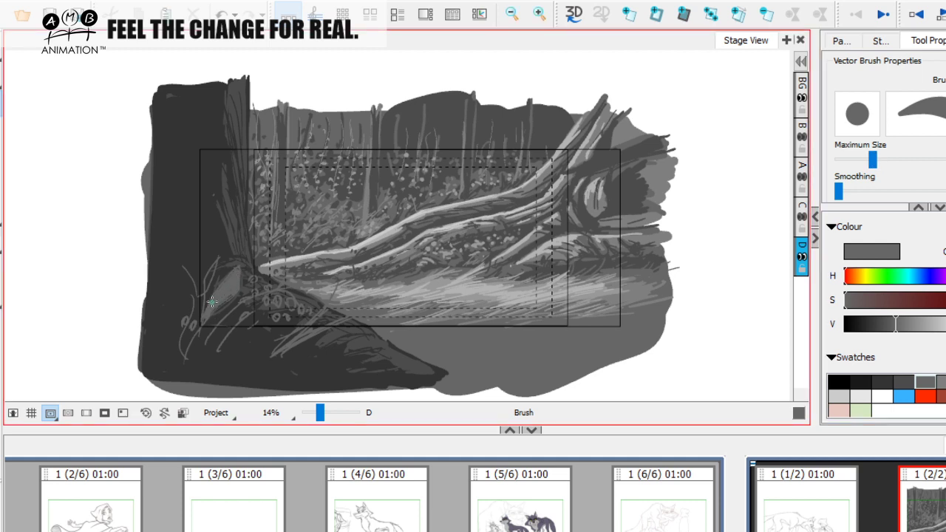
drag(208, 287, 212, 274)
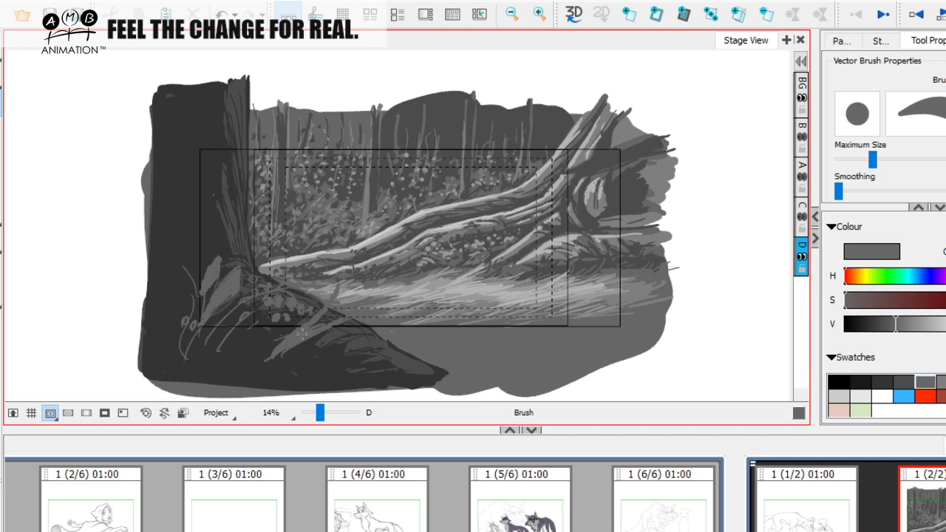
Paint tall curved stalks in front of the foreground trunk and thicken the grass blades below it
key(space)
drag(199, 267, 197, 269)
mouse_move(182, 227)
mouse_down()
mouse_move(189, 296)
mouse_move(174, 368)
mouse_up()
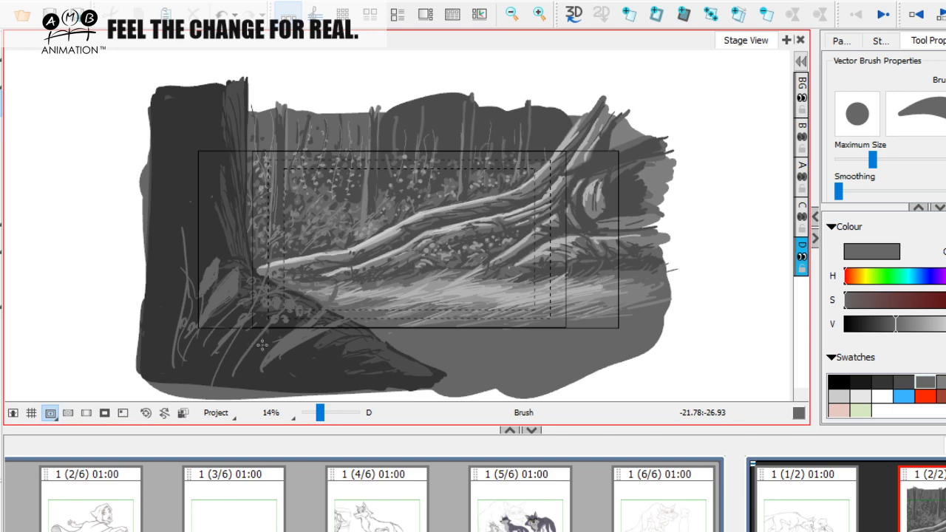
Shade the foreground leaves and grass blades with two darker greys to separate and sharpen their shapes
key(space)
drag(341, 352, 347, 359)
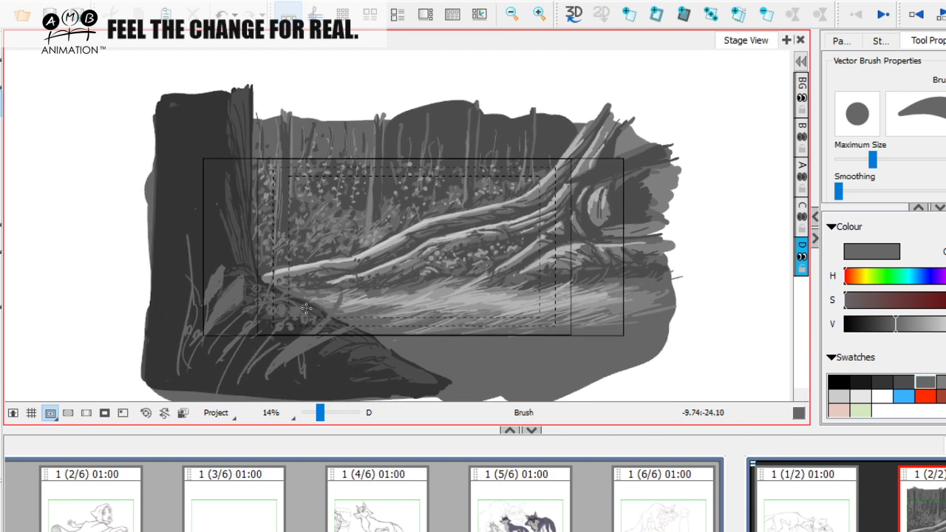
click(905, 380)
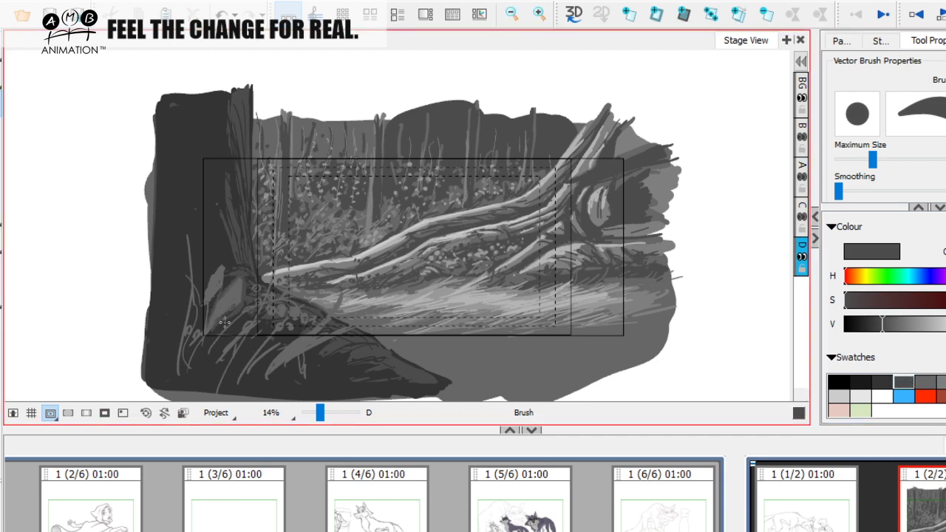
click(881, 380)
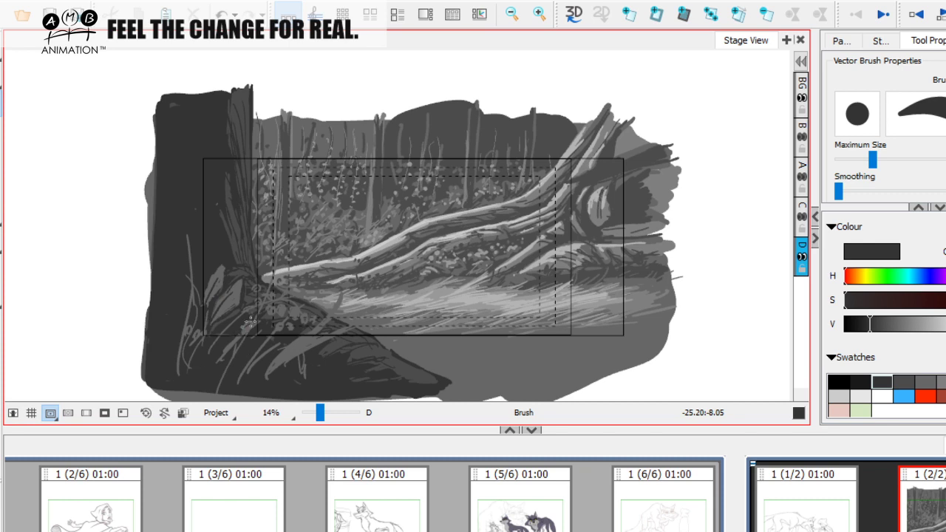
mouse_move(267, 378)
mouse_down()
mouse_move(297, 333)
mouse_move(342, 296)
mouse_up()
drag(299, 347, 341, 304)
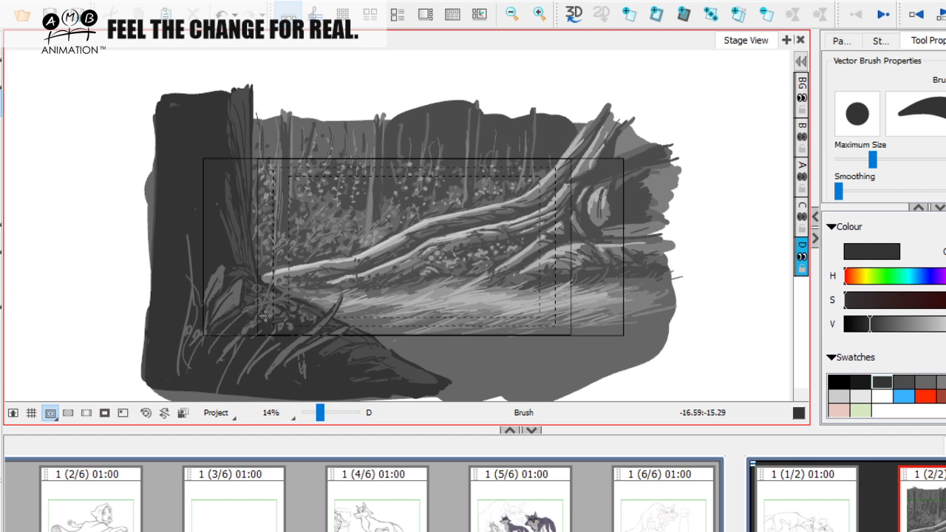
Break up the tall stalks in front of the foreground trunk with very dark grey strokes
key(space)
drag(348, 371, 329, 371)
key(space)
mouse_move(197, 219)
mouse_down()
mouse_move(205, 278)
mouse_move(205, 327)
mouse_up()
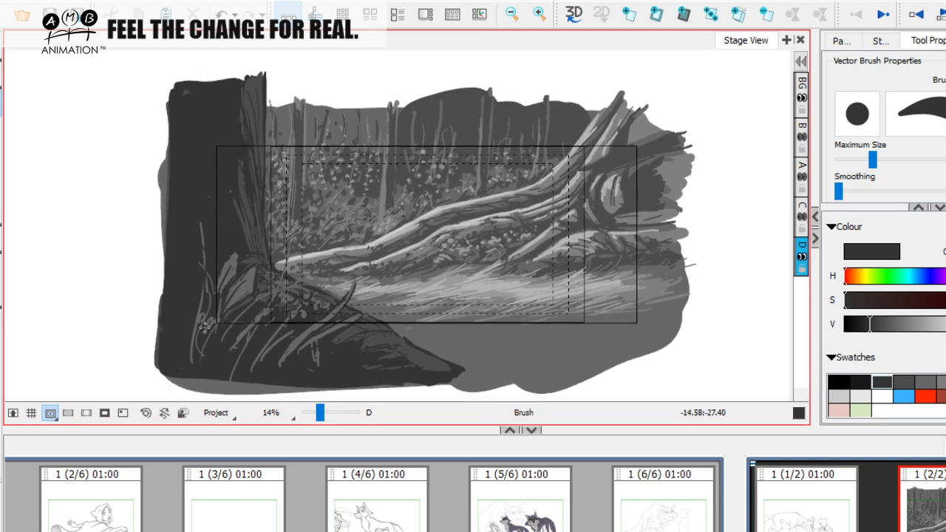
drag(267, 348, 274, 354)
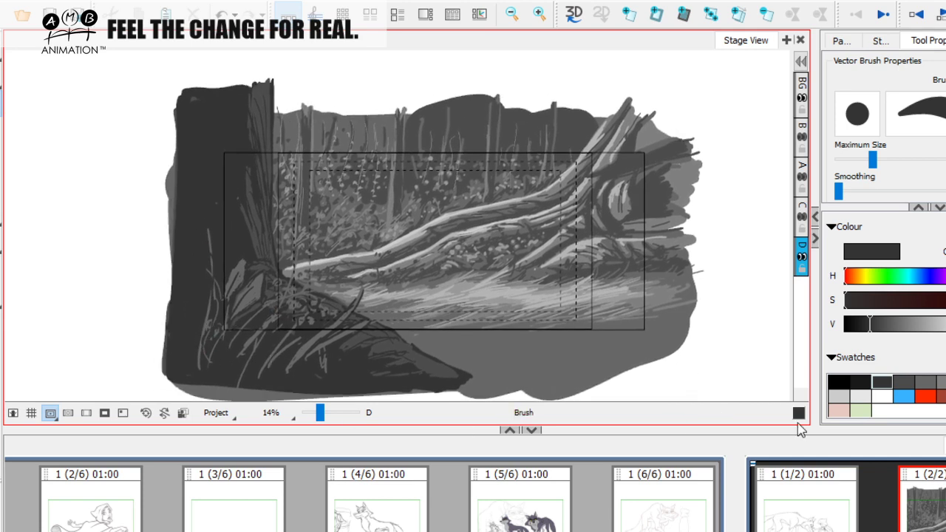
Paint two curved, very dark grey branches rising from the base and inner edge of the foreground trunk
drag(439, 365, 446, 377)
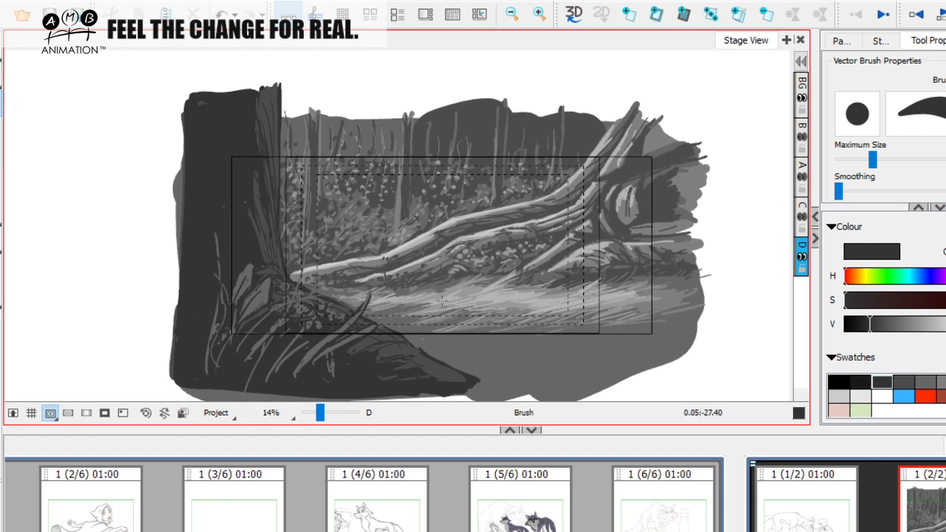
drag(341, 257, 336, 249)
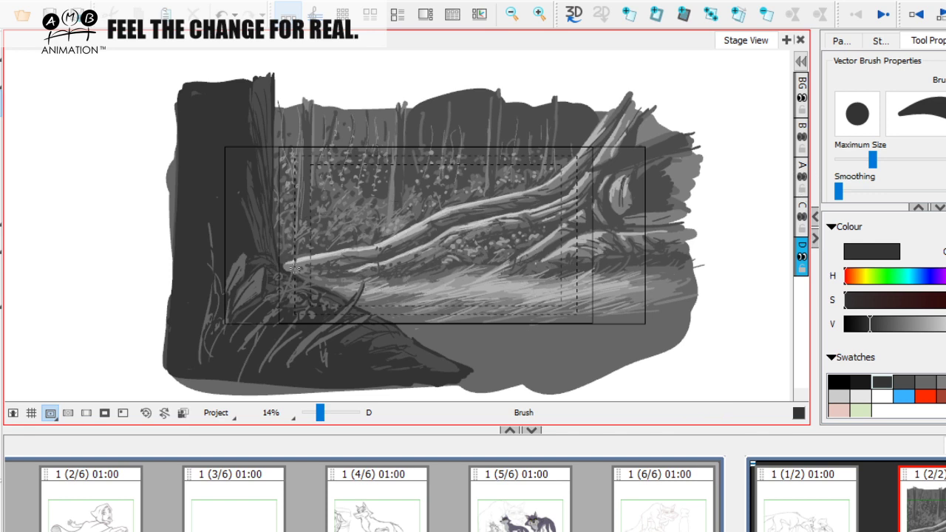
drag(281, 264, 322, 204)
drag(279, 263, 329, 198)
key(space)
drag(379, 263, 379, 262)
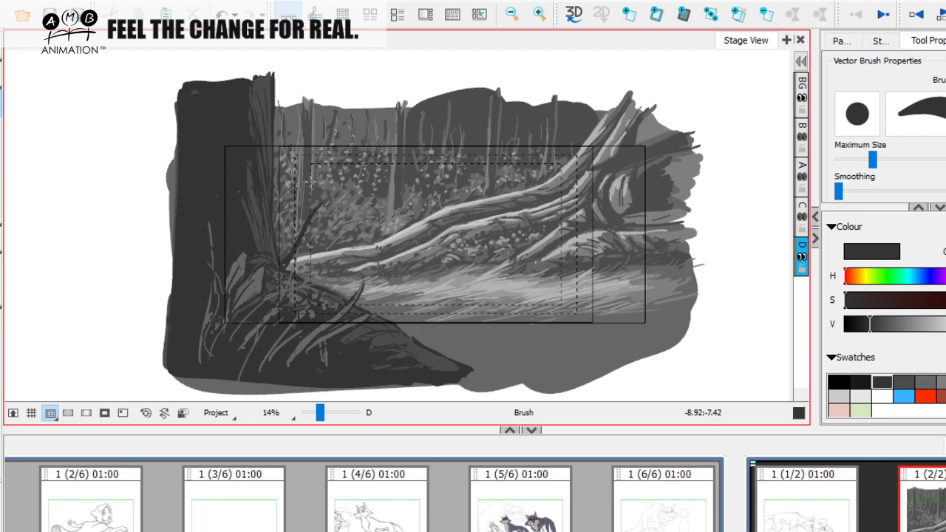
drag(270, 223, 325, 168)
mouse_move(272, 230)
mouse_down()
mouse_move(299, 176)
mouse_move(327, 158)
mouse_up()
key(space)
drag(396, 204, 395, 196)
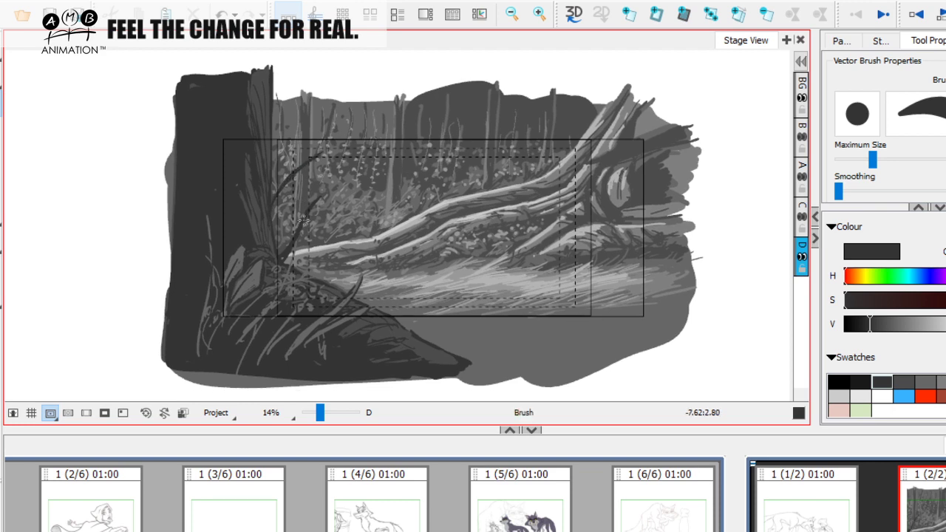
Add very dark grey twigs above the root slope and another tall branch beside the upper foreground trunk
key(space)
drag(312, 275, 312, 266)
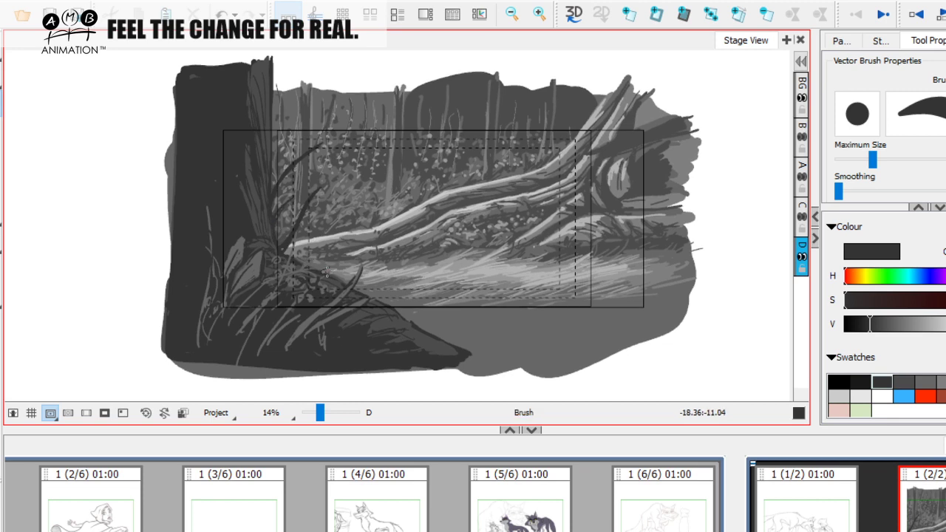
drag(360, 249, 330, 274)
key(space)
drag(378, 314, 376, 313)
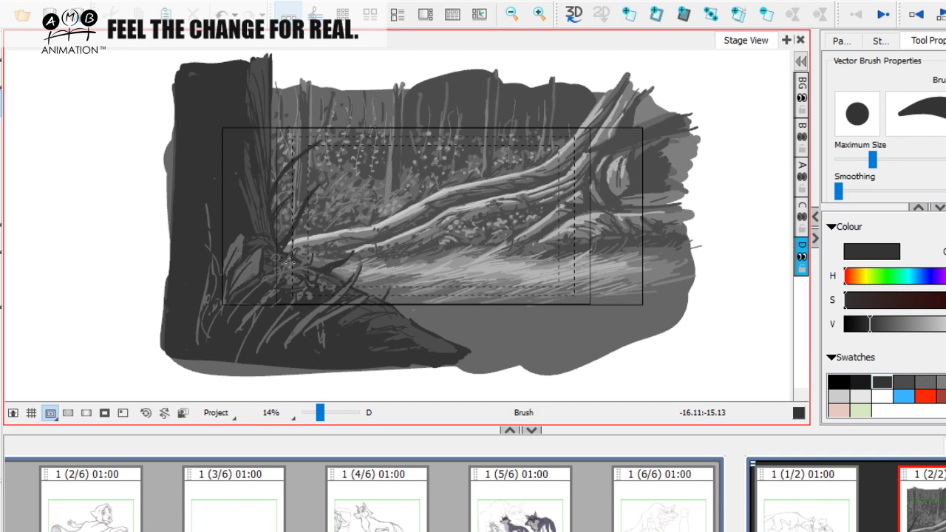
key(space)
drag(418, 330, 423, 333)
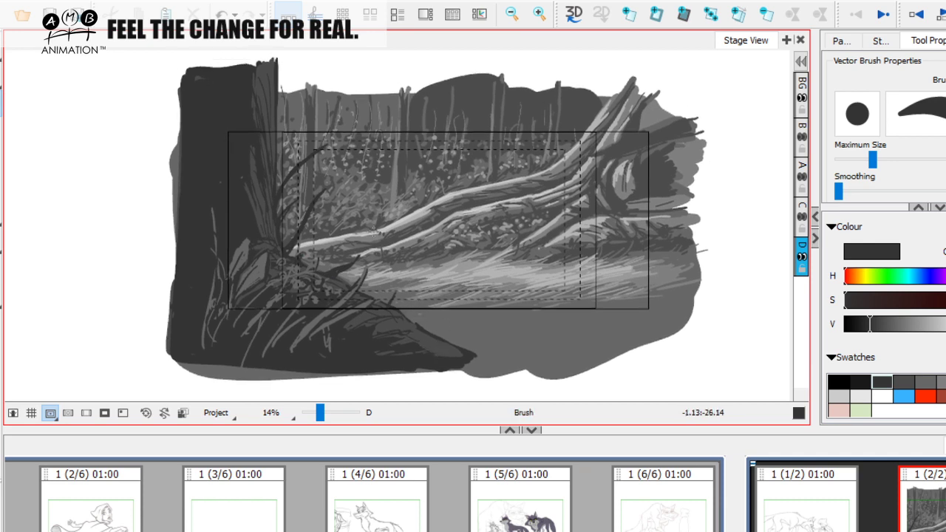
key(space)
drag(276, 210, 277, 217)
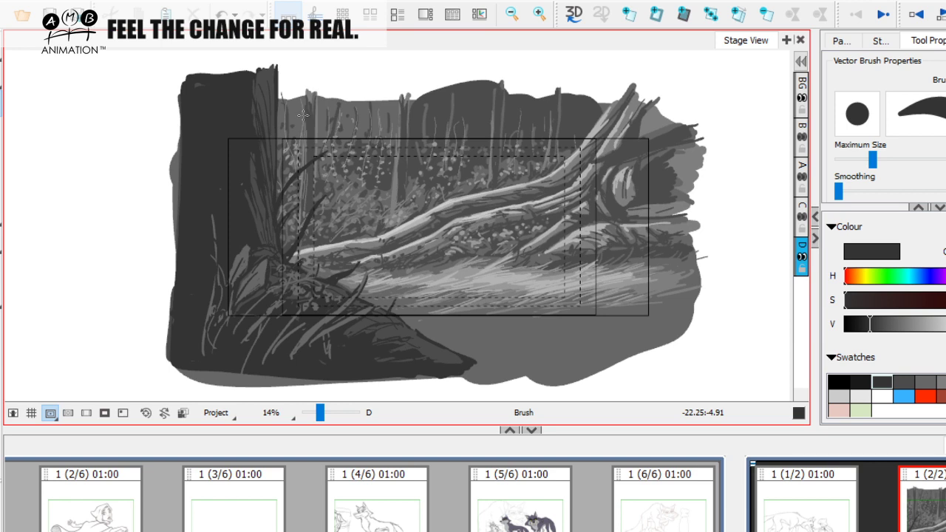
drag(488, 316, 489, 311)
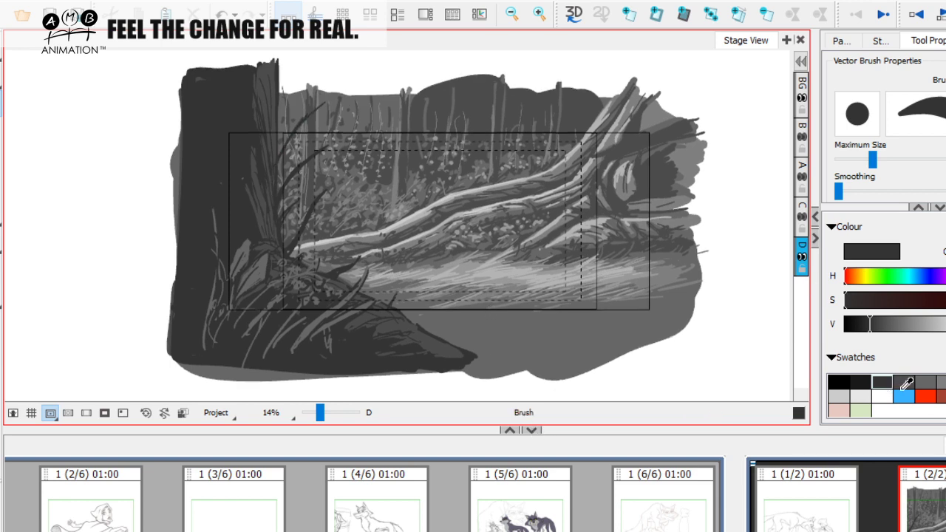
Choose light grey and paint long highlights down the forest-facing edge of the foreground trunk
click(942, 382)
drag(248, 241, 250, 238)
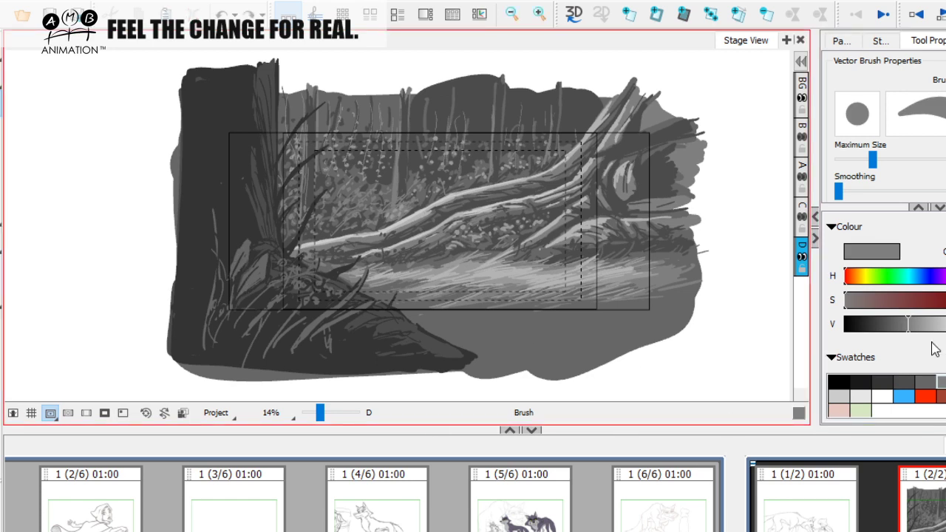
click(944, 382)
drag(333, 347, 347, 357)
drag(321, 173, 327, 179)
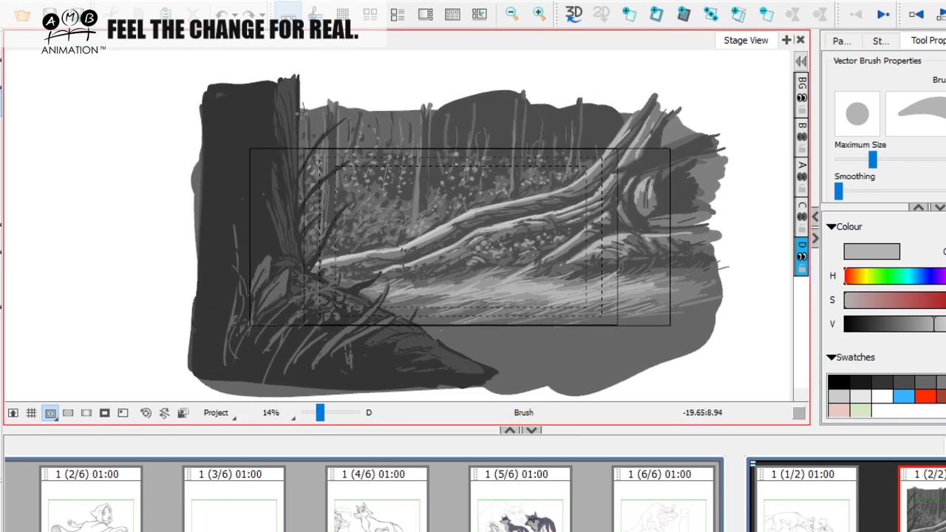
mouse_move(297, 105)
mouse_down()
mouse_move(297, 139)
mouse_move(295, 100)
mouse_move(295, 182)
mouse_up()
drag(283, 161, 302, 267)
key(space)
drag(317, 298, 315, 285)
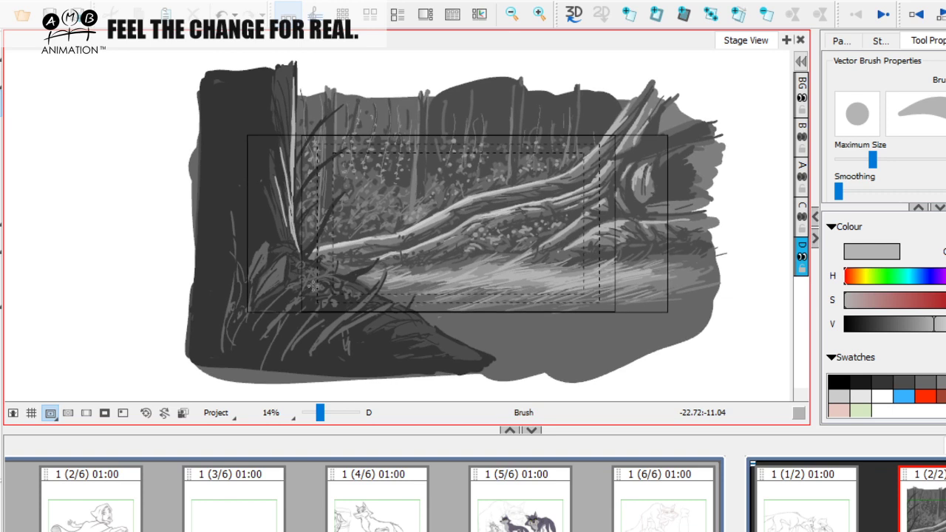
drag(297, 246, 302, 258)
drag(285, 245, 303, 266)
Paint a light grey highlight along the ridge of the root slope, from the trunk base to its tip
key(space)
key(space)
mouse_move(351, 302)
mouse_down()
mouse_move(344, 288)
mouse_move(352, 276)
mouse_up()
key(space)
key(space)
mouse_move(395, 300)
mouse_down()
mouse_move(380, 293)
mouse_move(403, 300)
mouse_move(370, 297)
mouse_move(452, 336)
mouse_up()
key(space)
key(space)
drag(452, 336, 454, 338)
key(space)
mouse_move(379, 306)
mouse_down()
mouse_move(389, 320)
mouse_move(380, 327)
mouse_up()
key(space)
drag(435, 341, 438, 346)
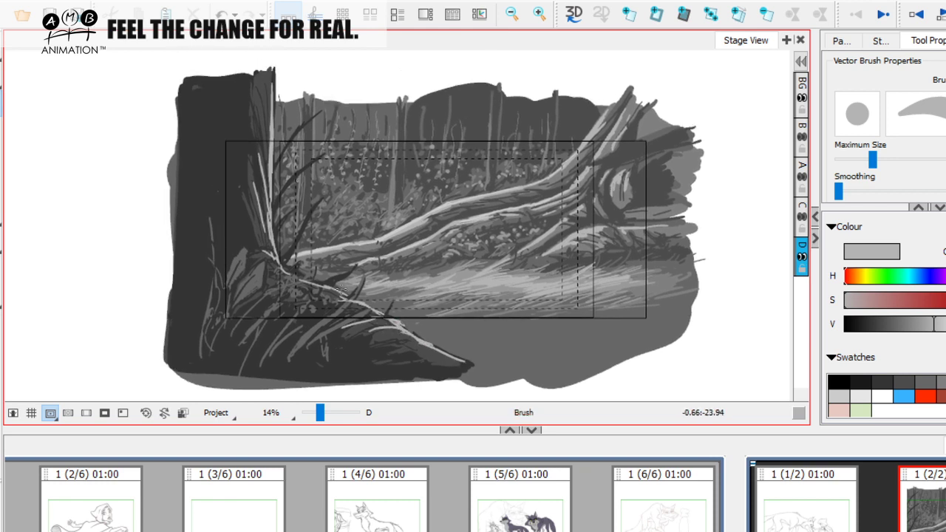
Thicken the light grey highlights where the foreground trunk meets its root
key(space)
drag(324, 290, 336, 315)
key(space)
drag(271, 226, 286, 279)
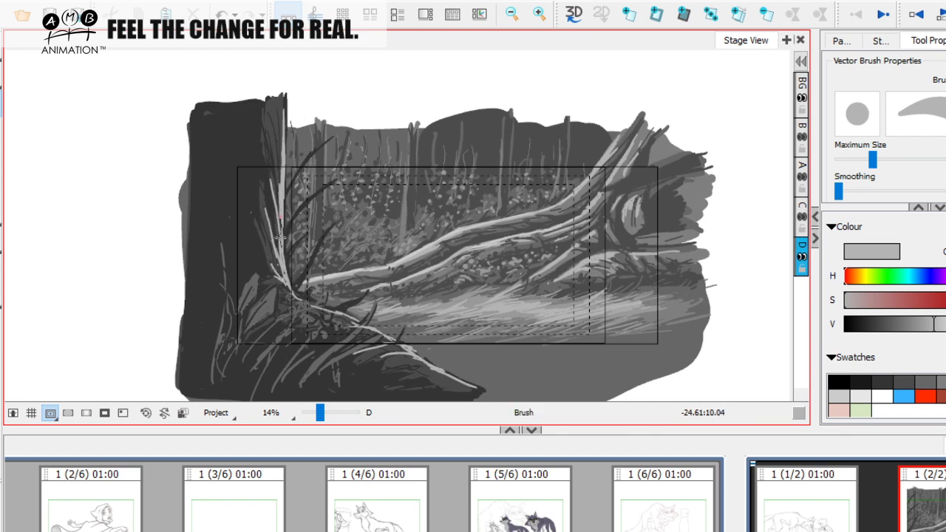
drag(320, 413, 354, 414)
mouse_move(366, 326)
mouse_down()
mouse_move(382, 382)
mouse_move(382, 348)
mouse_up()
drag(323, 413, 322, 412)
drag(380, 340, 386, 273)
mouse_move(215, 237)
mouse_down()
mouse_move(249, 276)
mouse_move(244, 270)
mouse_move(274, 277)
mouse_up()
Reinforce the root ridge with more light grey strokes and short offshoots along its lit edge
drag(379, 335, 371, 324)
drag(279, 283, 324, 292)
drag(372, 316, 481, 377)
drag(334, 324, 364, 319)
drag(312, 325, 370, 314)
drag(374, 287, 420, 356)
drag(342, 289, 382, 282)
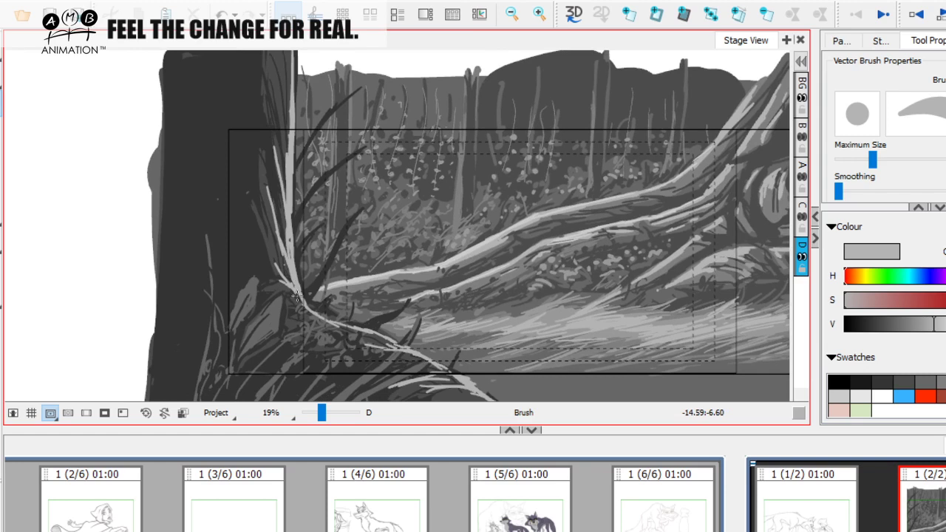
drag(304, 302, 320, 213)
drag(578, 316, 584, 364)
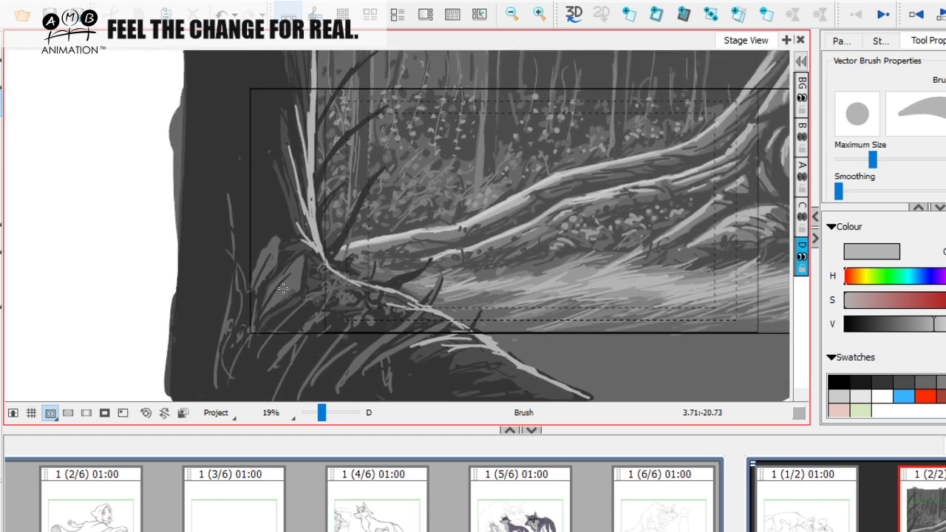
Switch to a slightly darker light grey and outline the large leaves and small round leaves at the trunk base
click(945, 382)
mouse_move(264, 305)
mouse_down()
mouse_move(297, 266)
mouse_move(301, 283)
mouse_move(265, 320)
mouse_move(246, 321)
mouse_up()
mouse_move(245, 278)
mouse_down()
mouse_move(250, 256)
mouse_move(257, 275)
mouse_move(279, 272)
mouse_move(282, 281)
mouse_move(311, 272)
mouse_up()
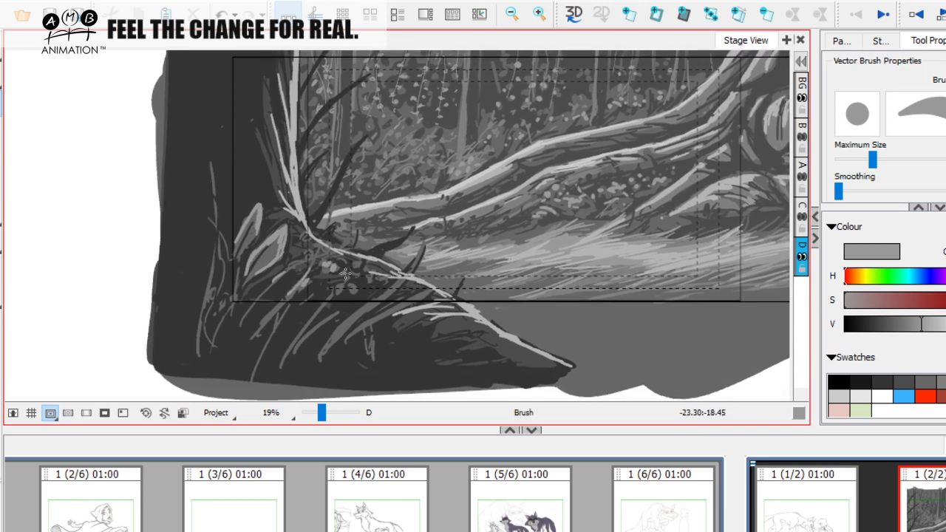
drag(359, 264, 369, 267)
drag(374, 310, 365, 318)
Paint light edges on the long curved grass blades growing over the root slope
mouse_move(321, 349)
mouse_down()
mouse_move(373, 307)
mouse_move(413, 255)
mouse_up()
drag(399, 277, 412, 245)
drag(351, 312, 443, 268)
drag(388, 338, 362, 351)
drag(360, 314, 445, 271)
drag(410, 320, 430, 305)
mouse_move(276, 337)
mouse_down()
mouse_move(319, 299)
mouse_move(324, 278)
mouse_move(359, 298)
mouse_move(343, 303)
mouse_up()
key(space)
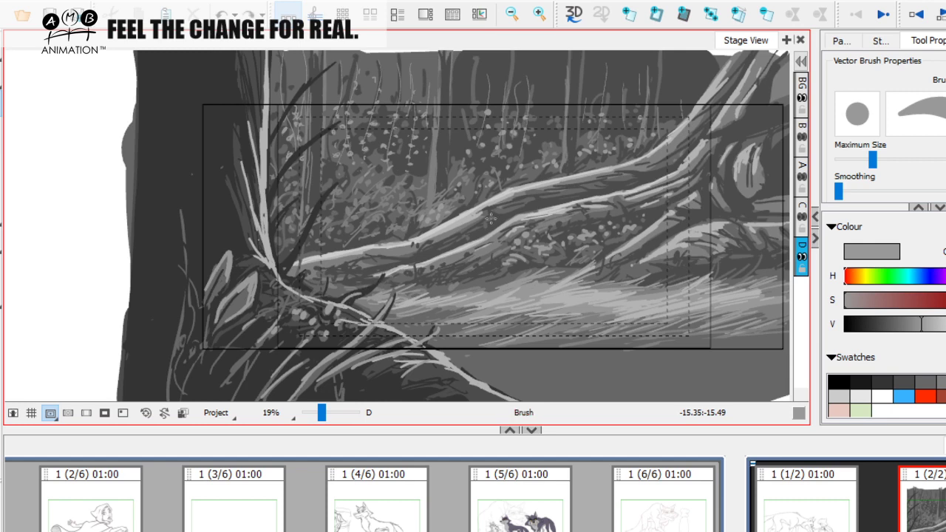
Rotate the canvas and paint finer light grey strokes along the root ridge towards its tip
drag(322, 412, 319, 412)
key(ctrl+alt)
drag(121, 259, 12, 117)
key(space)
drag(462, 287, 454, 251)
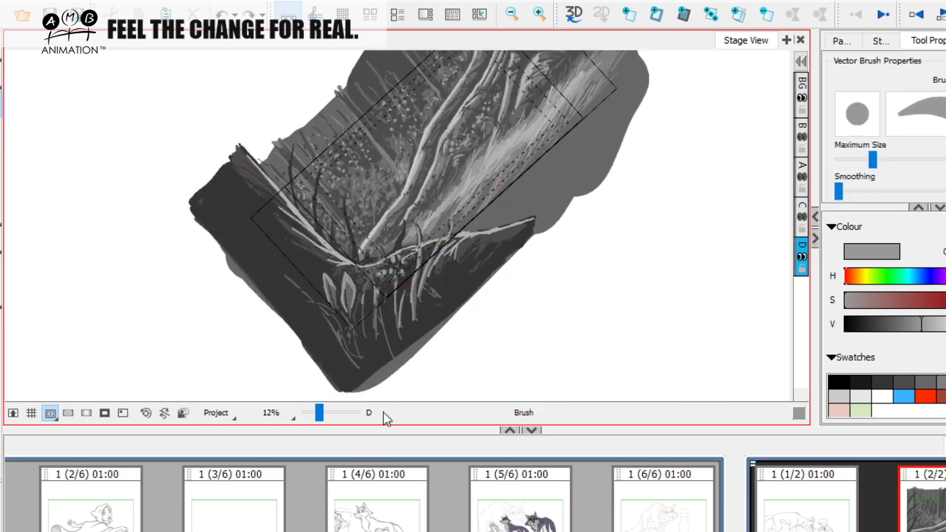
drag(321, 415, 327, 419)
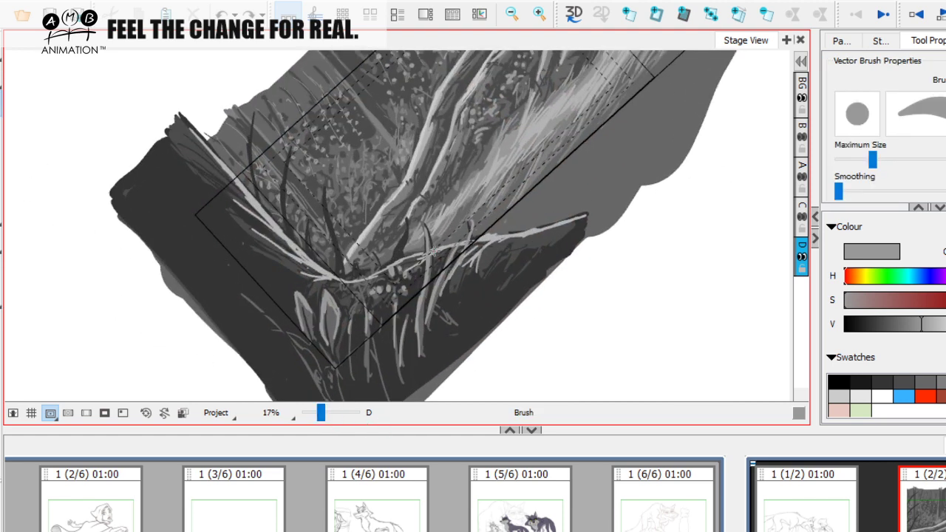
drag(449, 246, 543, 224)
key(space)
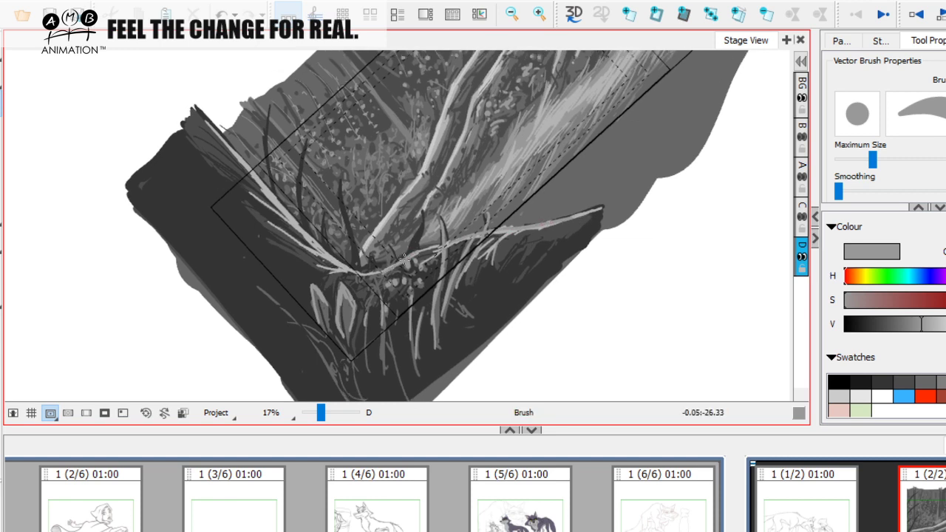
key(space)
drag(349, 275, 405, 284)
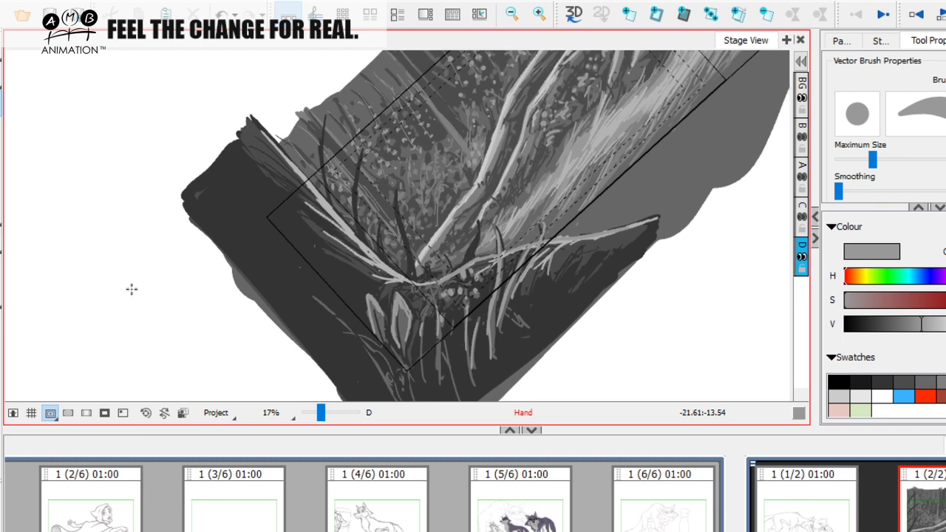
Rotate the canvas until the foreground trunk lies sideways and streak light grey along its highlighted edge
key(ctrl+alt)
drag(39, 271, 316, 361)
click(1, 127)
click(2, 105)
drag(323, 416, 325, 416)
key(space)
drag(362, 370, 381, 348)
drag(347, 295, 382, 283)
drag(302, 293, 350, 276)
drag(253, 288, 334, 270)
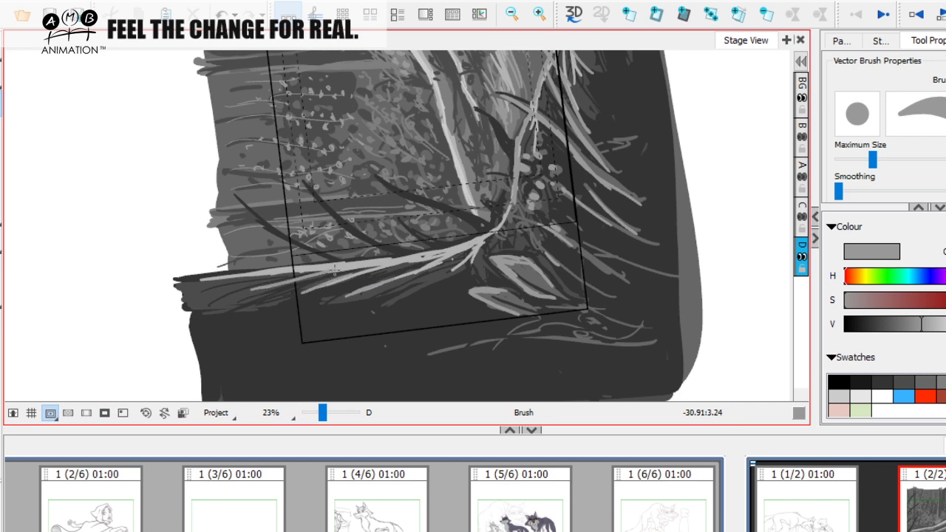
drag(246, 288, 307, 275)
drag(185, 291, 255, 274)
drag(179, 285, 293, 272)
Blend the highlights at the trunk base with light grey strokes, reset the canvas rotation and save the project
key(space)
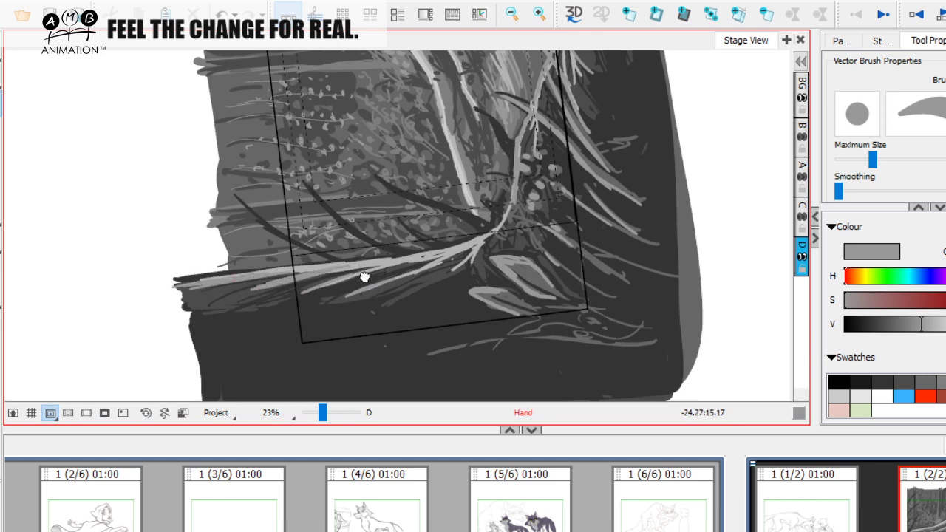
drag(439, 263, 390, 306)
mouse_move(278, 304)
mouse_down()
mouse_move(390, 294)
mouse_move(340, 318)
mouse_move(351, 317)
mouse_up()
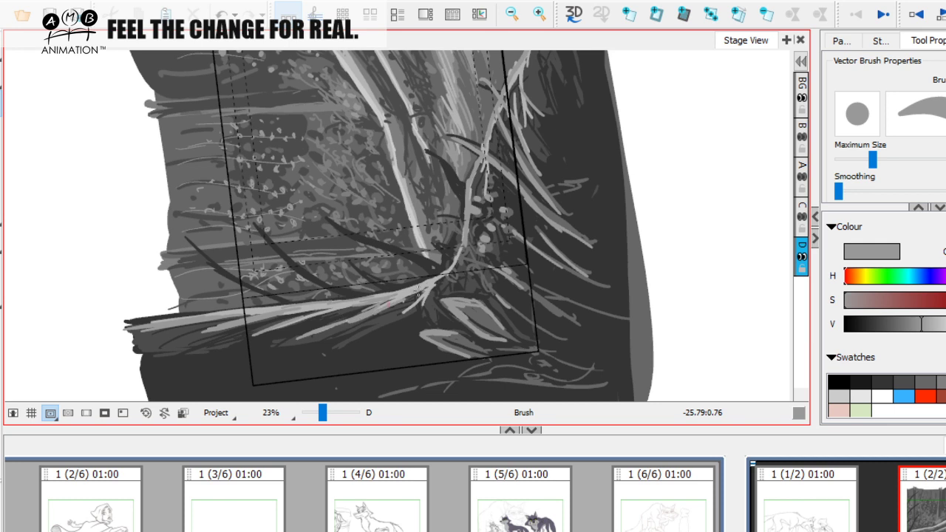
mouse_move(426, 289)
mouse_down()
mouse_move(404, 313)
mouse_move(419, 312)
mouse_move(410, 329)
mouse_move(412, 319)
mouse_up()
key(space)
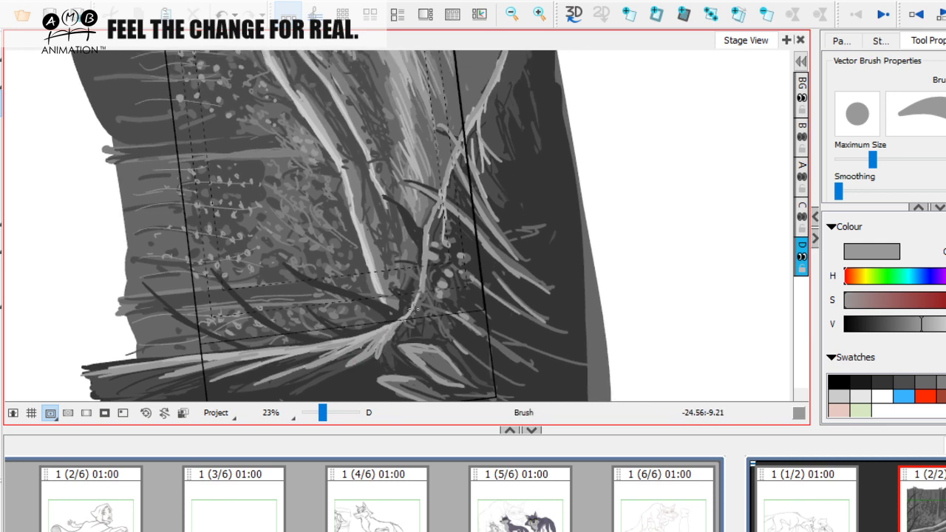
key(space)
drag(450, 233, 427, 282)
click(147, 415)
key(space)
drag(457, 320, 553, 290)
drag(323, 413, 319, 414)
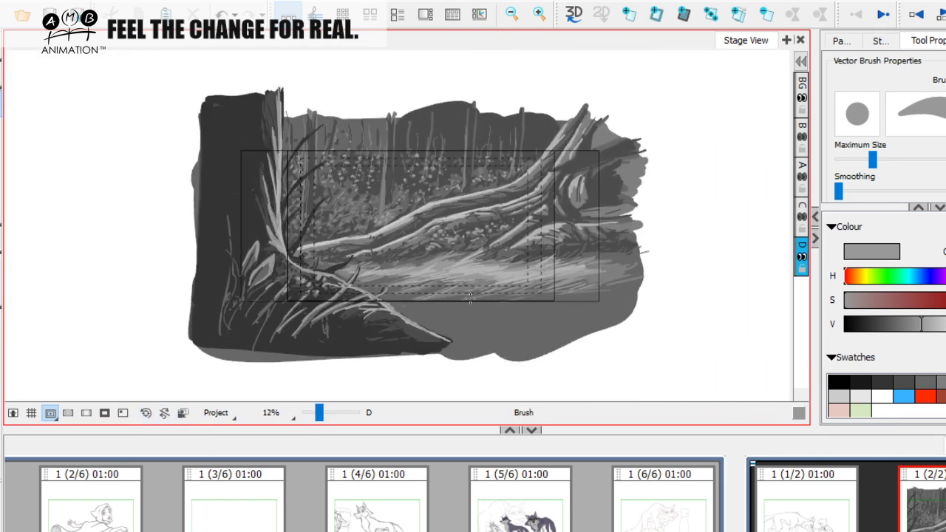
key(ctrl+s)
Choose very dark grey and cut thin bark lines through the highlights on the lower foreground trunk
drag(320, 413, 321, 414)
key(space)
mouse_move(381, 327)
mouse_down()
mouse_move(396, 330)
mouse_move(387, 333)
mouse_up()
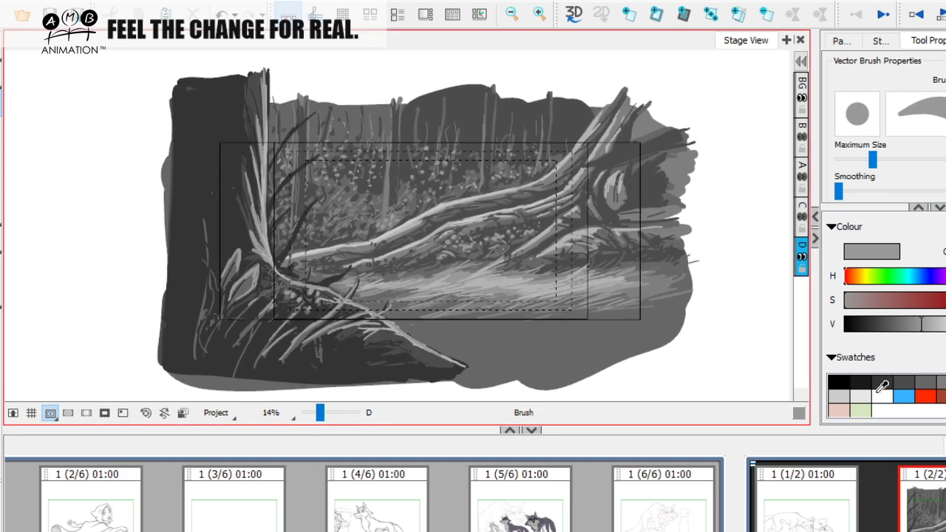
click(925, 382)
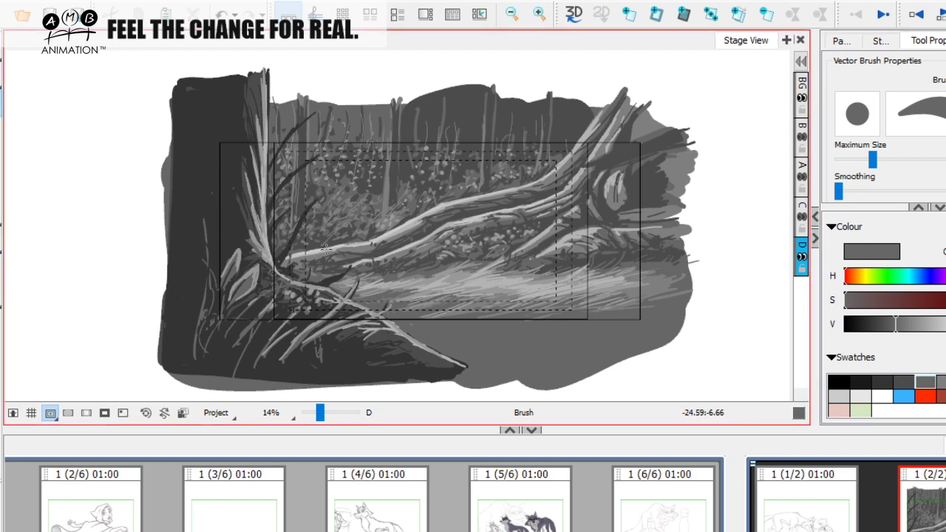
click(903, 381)
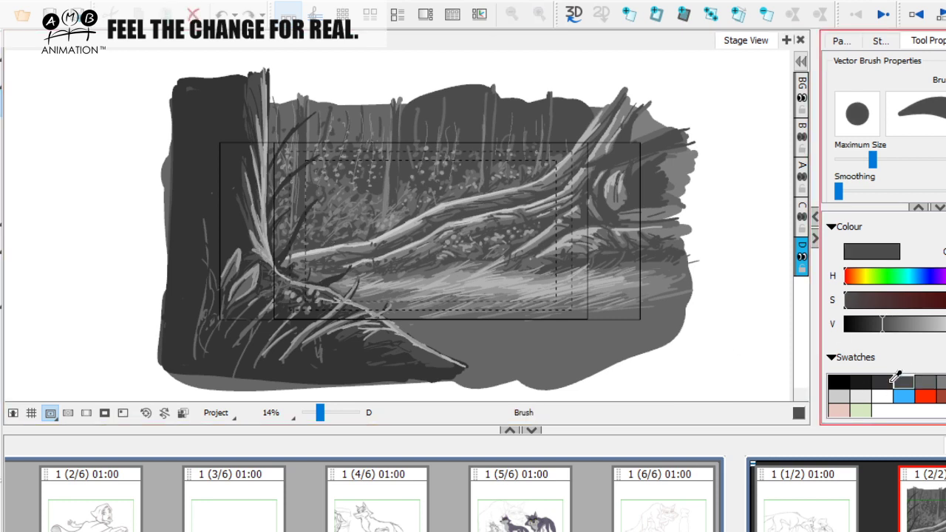
click(881, 381)
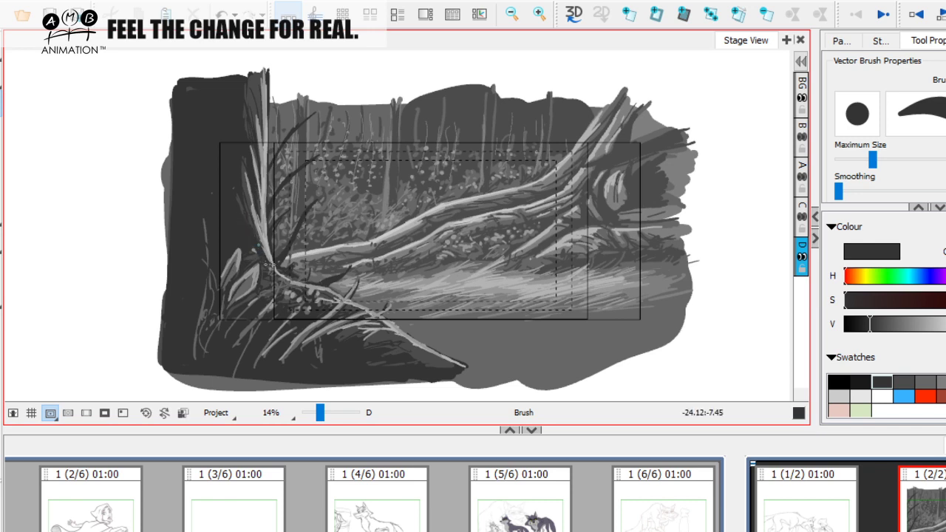
drag(252, 210, 271, 262)
drag(255, 188, 269, 248)
drag(248, 185, 264, 242)
Soften the shadowed bark of the foreground trunk with dark grey strokes, and select mid grey as the brush colour
key(space)
drag(562, 297, 565, 307)
click(902, 382)
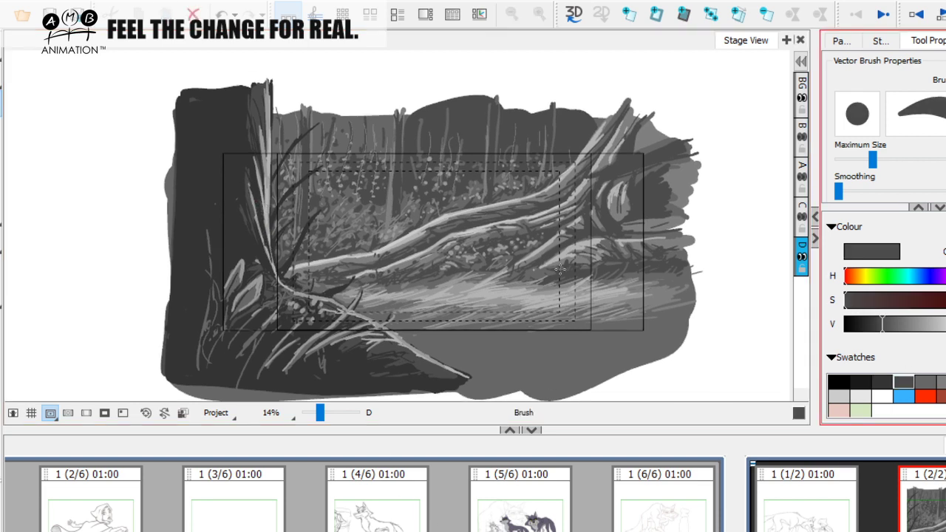
mouse_move(257, 219)
mouse_down()
mouse_move(262, 246)
mouse_move(251, 205)
mouse_move(270, 271)
mouse_up()
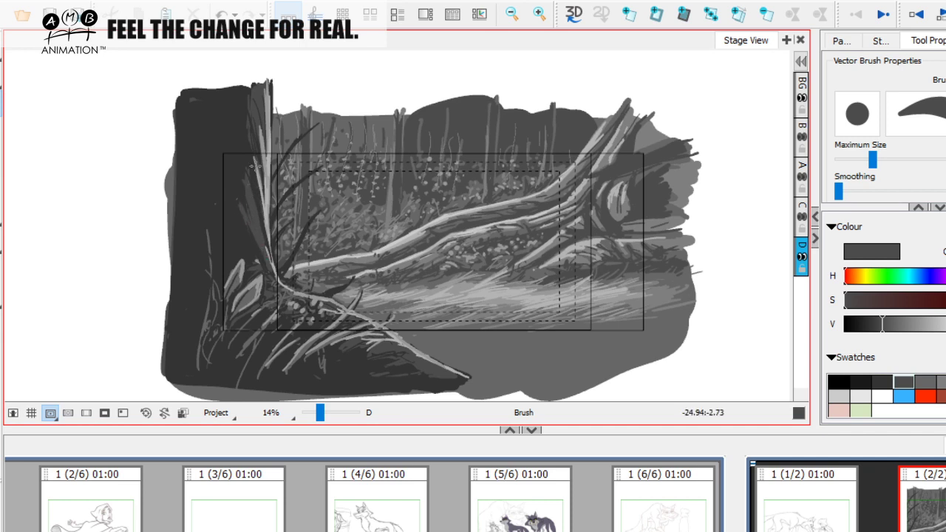
key(space)
drag(307, 141, 293, 91)
drag(370, 280, 384, 307)
key(space)
drag(452, 337, 461, 342)
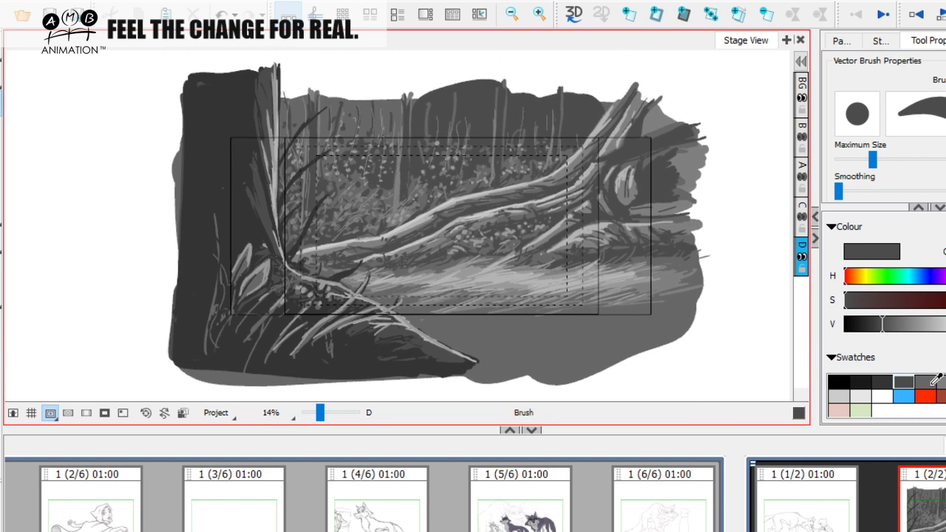
click(940, 380)
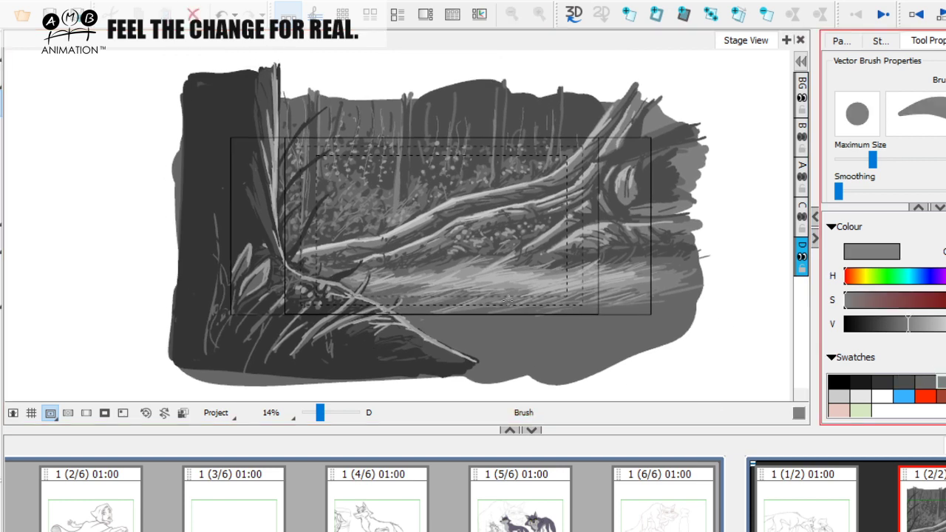
Choose a lighter grey and paint a highlight along the lowest dark branch growing beside the foreground trunk's base
drag(317, 410, 322, 412)
key(space)
drag(320, 315, 362, 350)
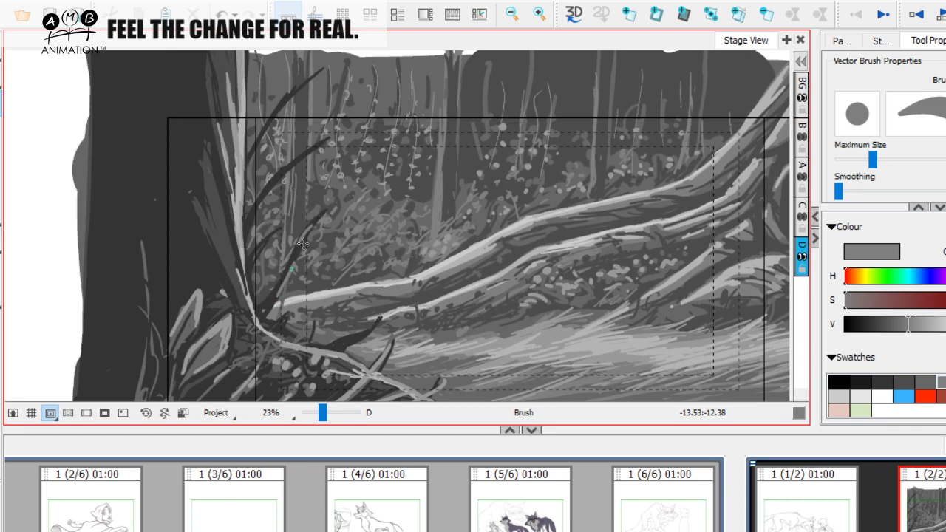
drag(377, 216, 417, 234)
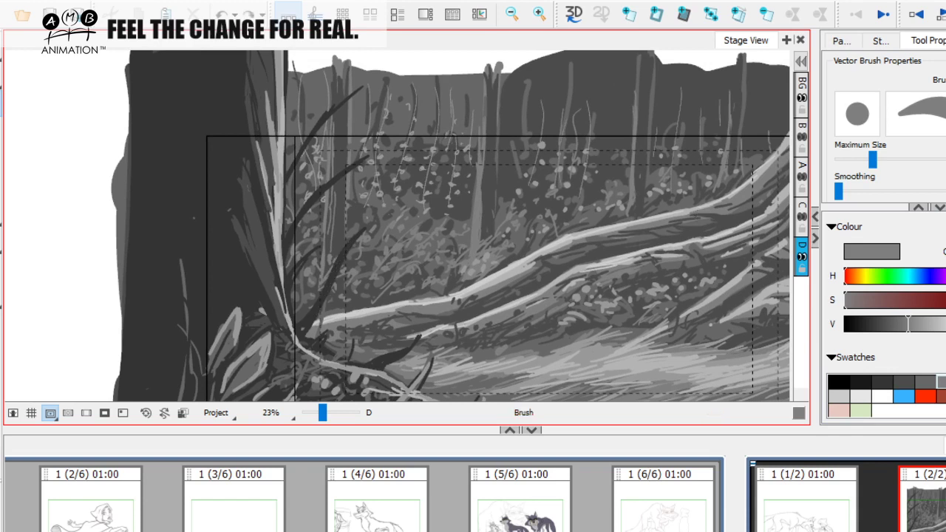
drag(908, 323, 922, 323)
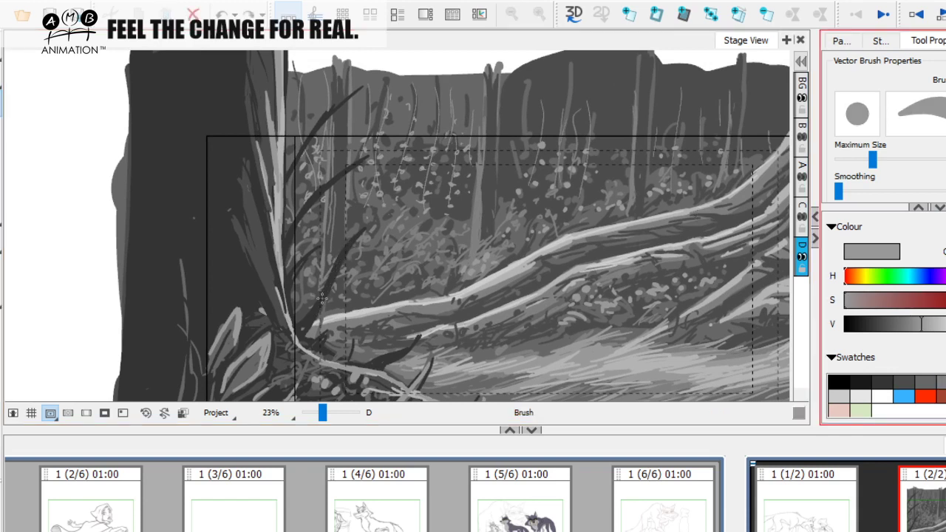
click(336, 277)
mouse_move(336, 277)
mouse_down()
mouse_move(366, 226)
mouse_move(312, 316)
mouse_up()
key(space)
scroll(297, 276, up, 2)
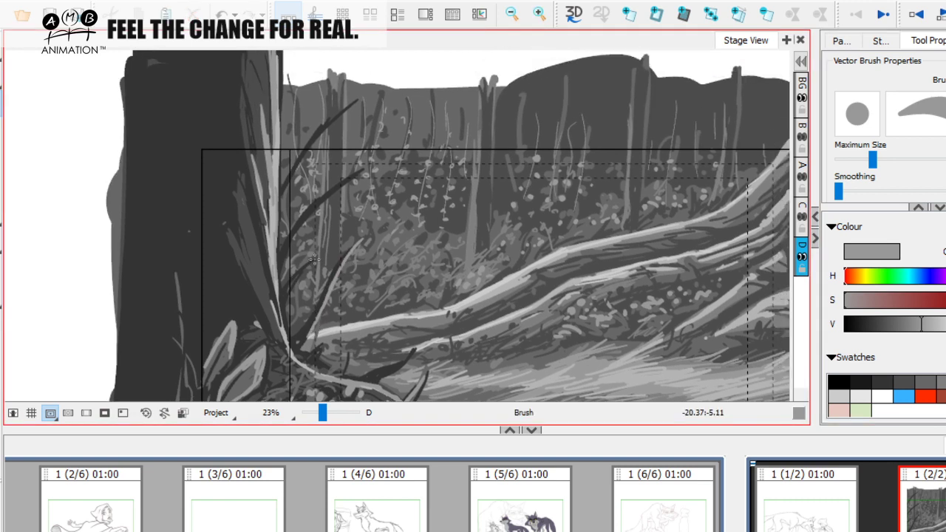
Edge the middle and upper dark branches beside the foreground trunk with the same light grey
scroll(303, 284, up, 2)
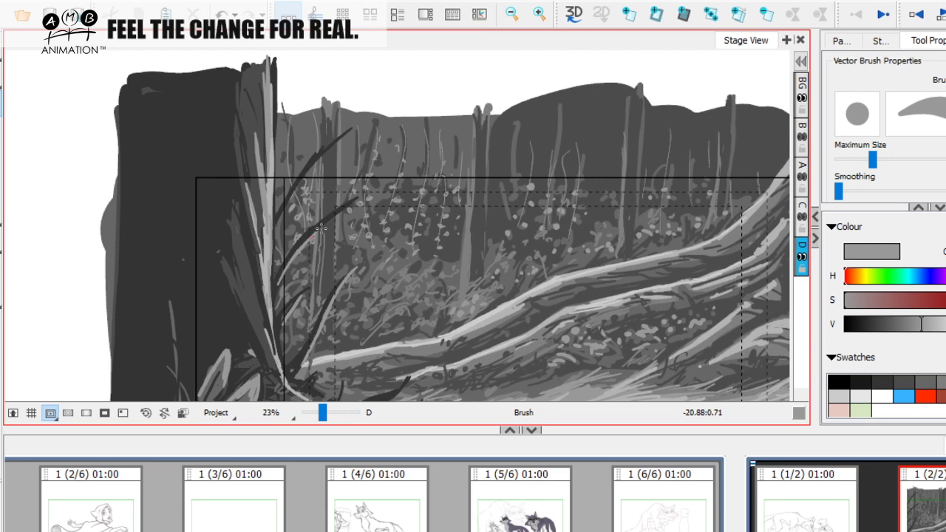
scroll(361, 200, up, 1)
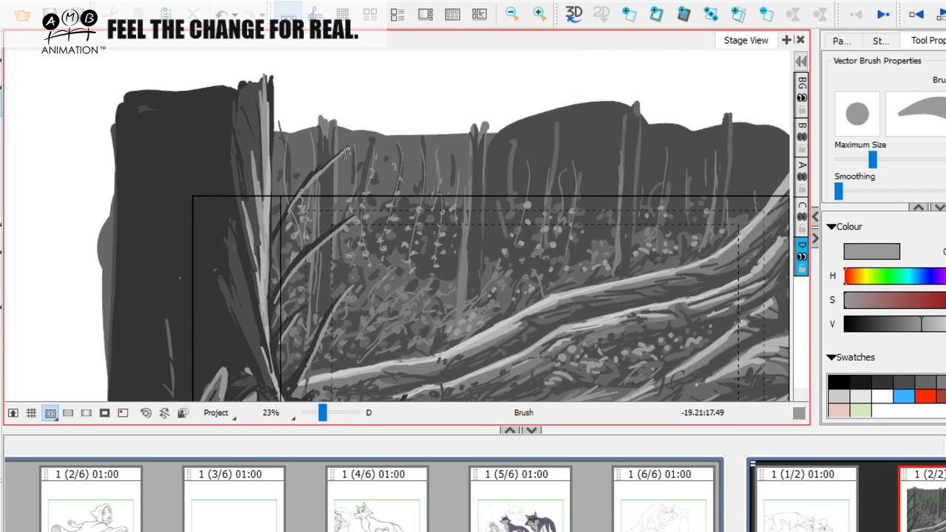
drag(279, 232, 288, 213)
Add light grey highlights to the twigs around the foreground trunk's root and save the project
key(space)
drag(351, 267, 393, 151)
drag(420, 301, 447, 281)
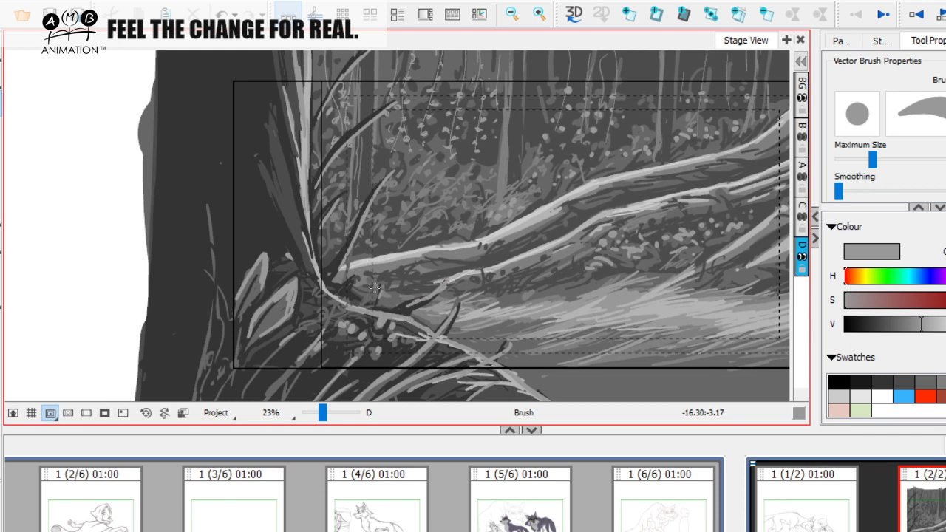
key(space)
drag(363, 282, 353, 314)
drag(324, 412, 318, 410)
key(space)
drag(434, 360, 369, 377)
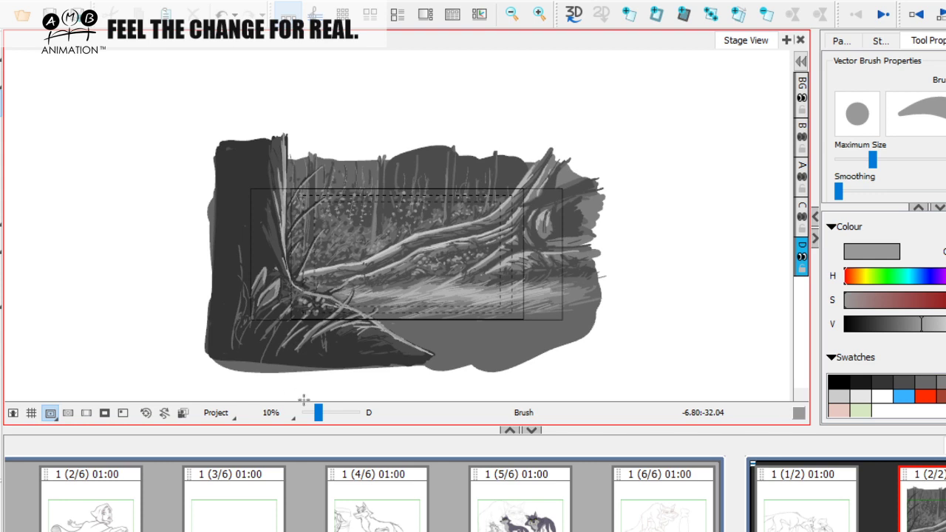
key(ctrl+s)
Open the character design panel, 1 (1/6), and examine the hooded girl's design stages
drag(323, 419, 328, 421)
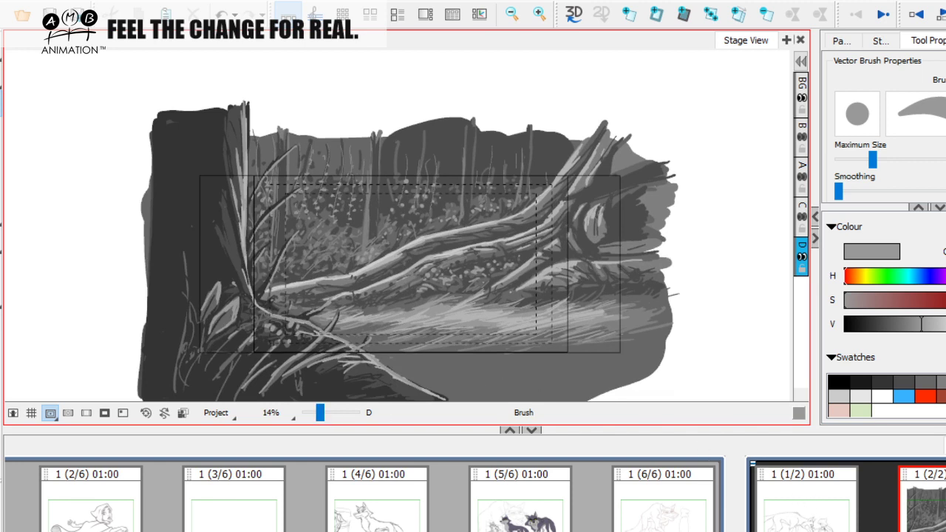
drag(511, 531, 502, 531)
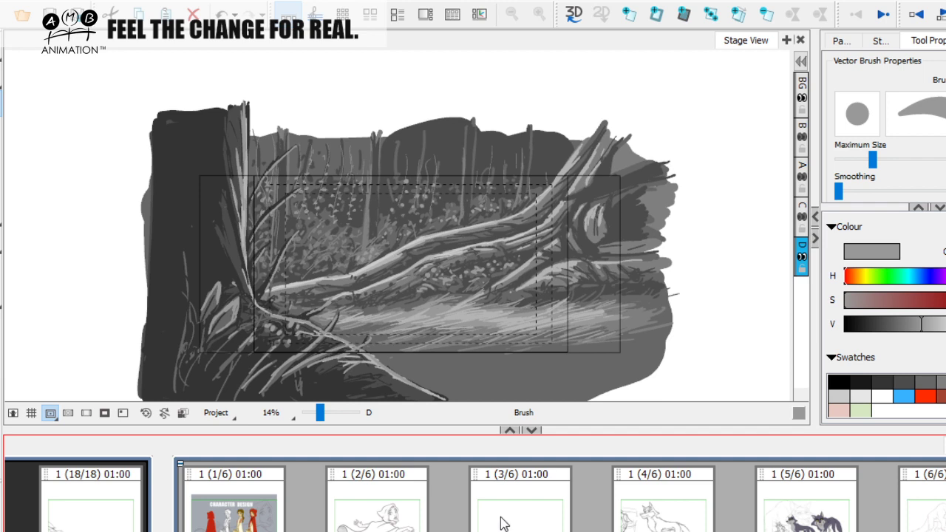
click(241, 510)
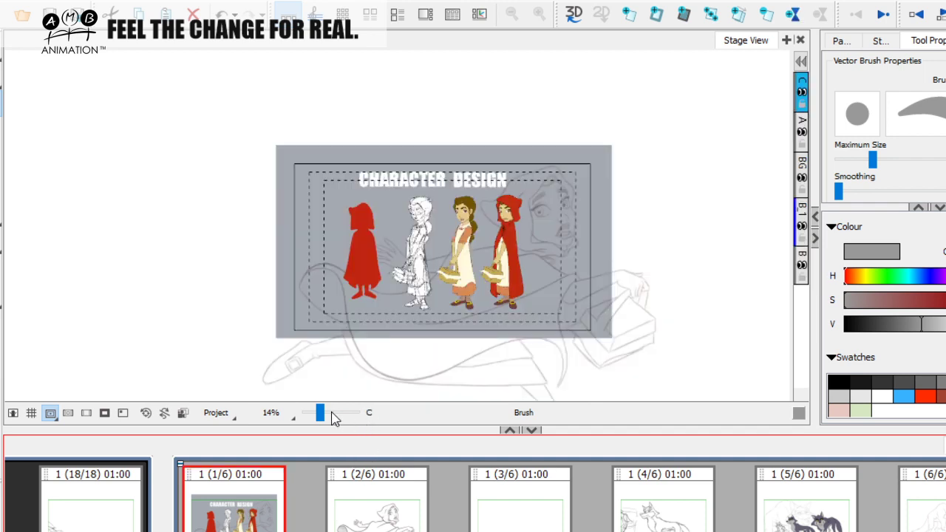
drag(319, 414, 319, 415)
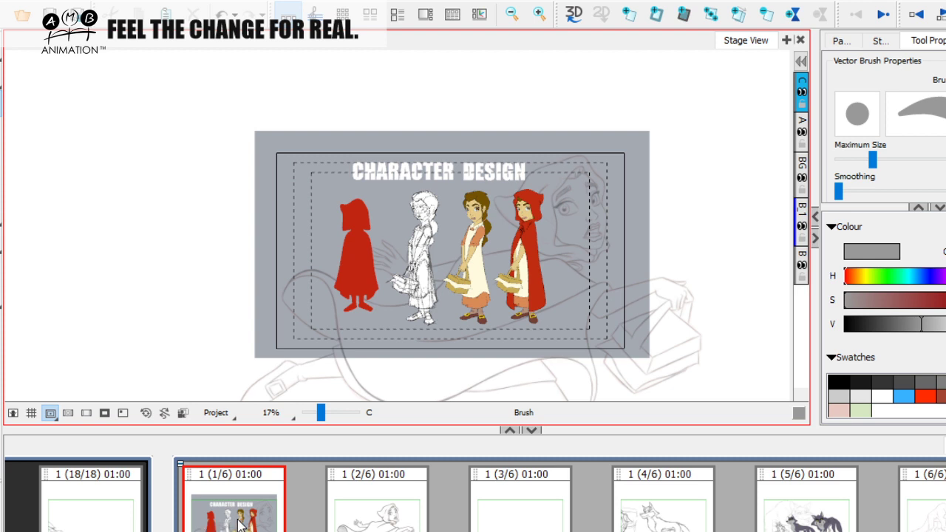
scroll(473, 494, right, 1)
scroll(473, 493, left, 1)
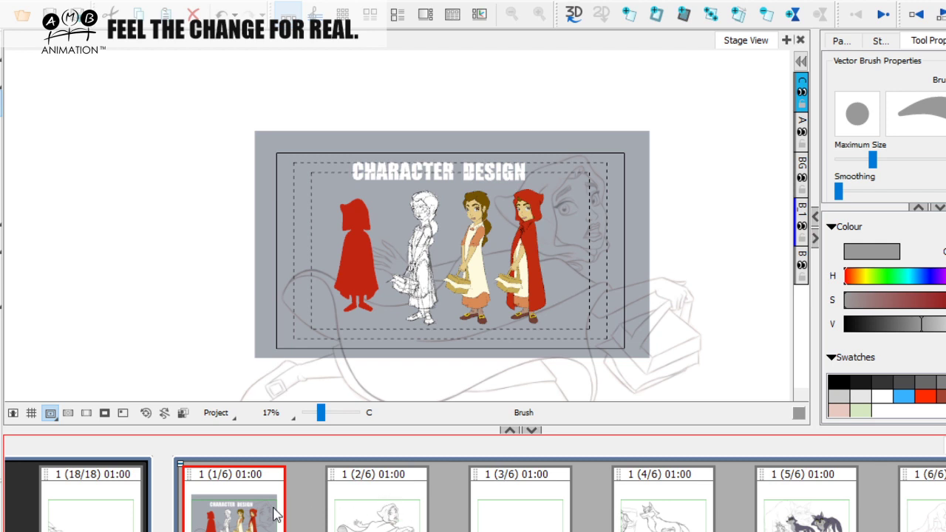
Go through panels 2/6, 4/6, 5/6 and 6/6 to examine the running girl and wolf drawings
click(399, 520)
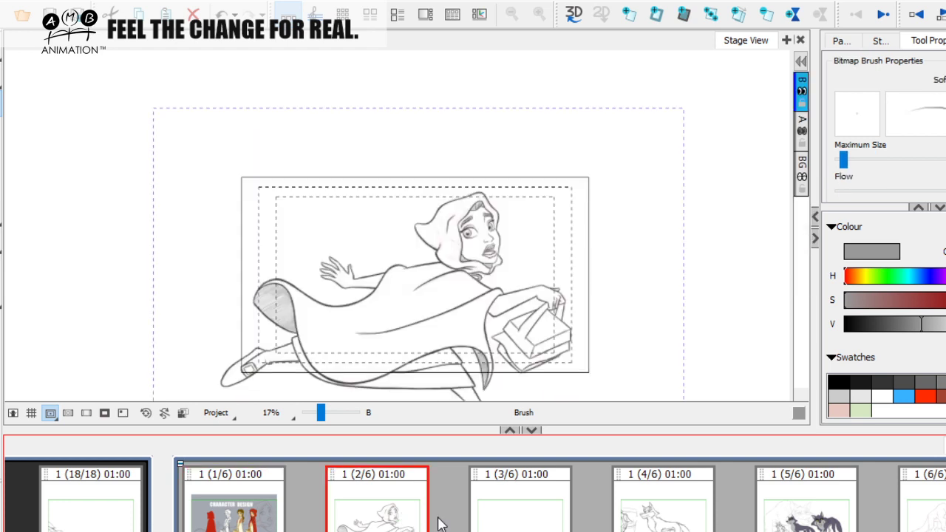
click(682, 527)
click(822, 529)
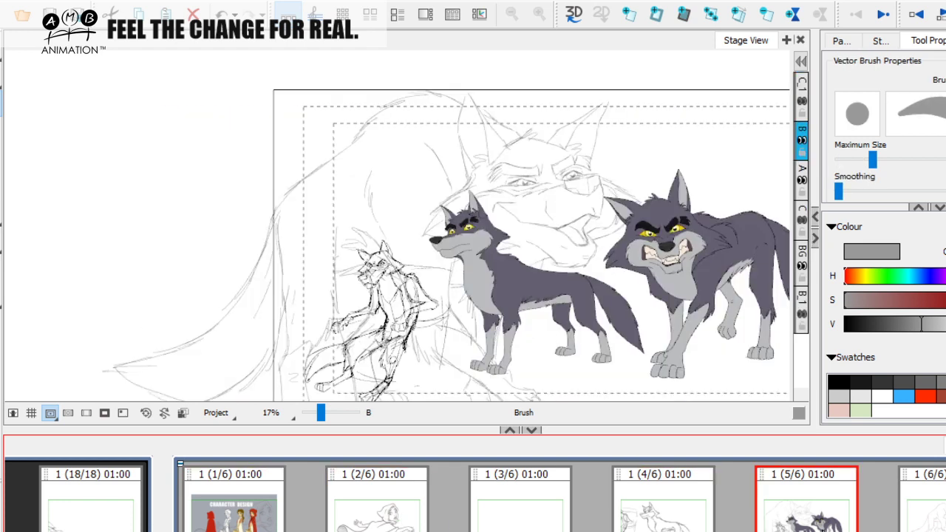
click(929, 520)
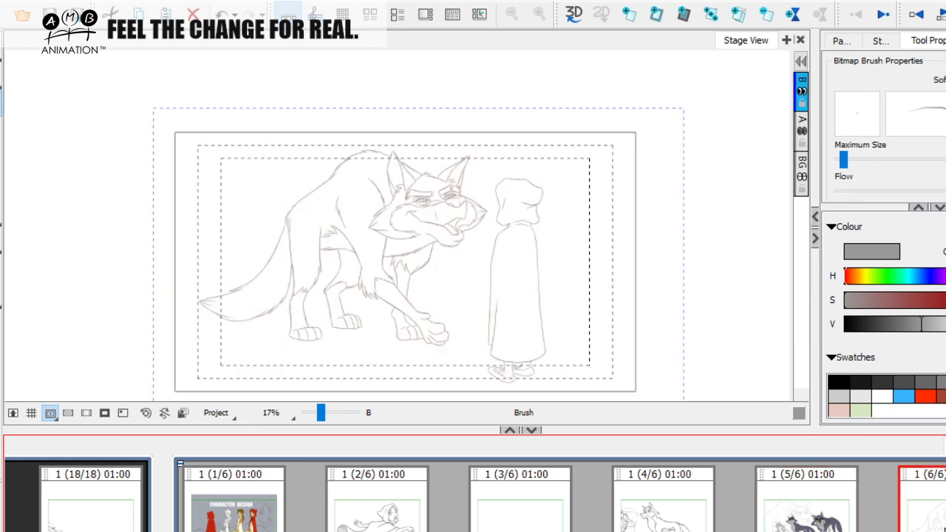
click(319, 417)
drag(318, 416, 320, 418)
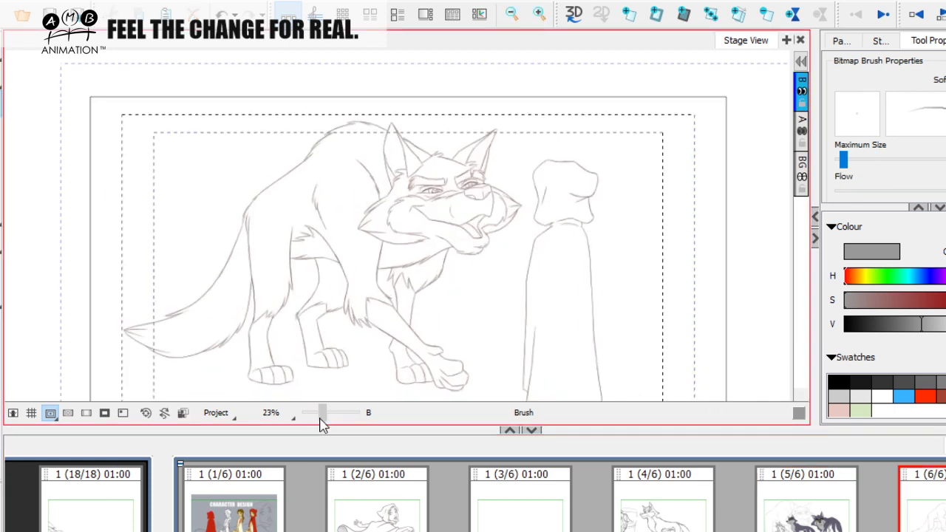
scroll(473, 494, right, 1)
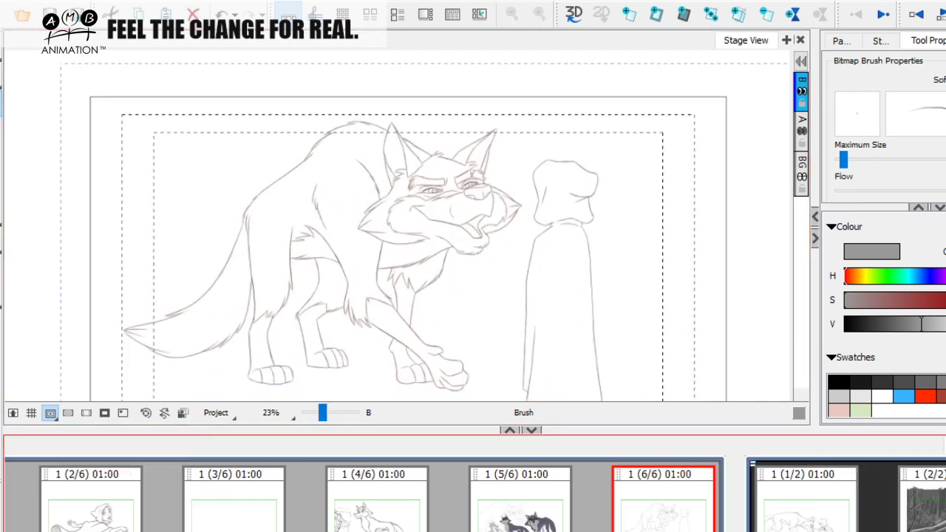
Examine the wolf-and-girl sketch in panel 1/2, and return to the forest background in panel 2/2
click(798, 525)
drag(323, 415, 323, 416)
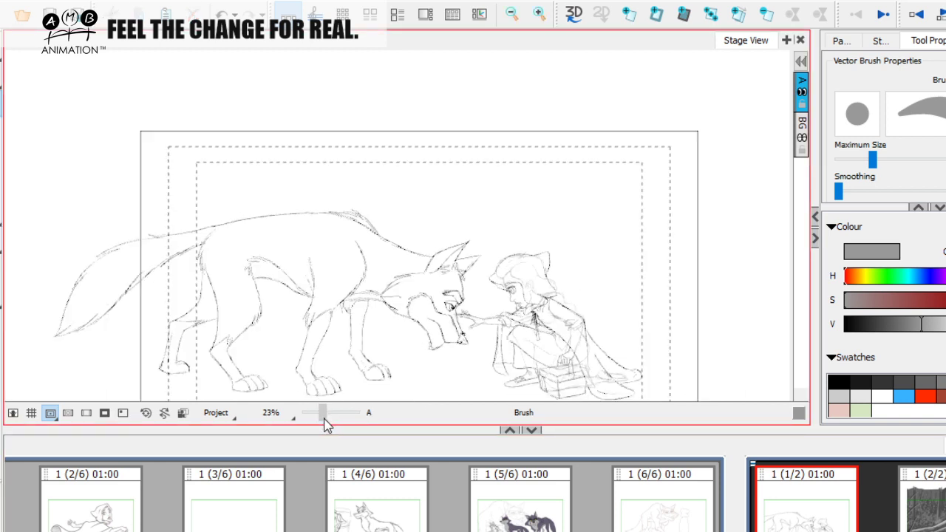
click(325, 418)
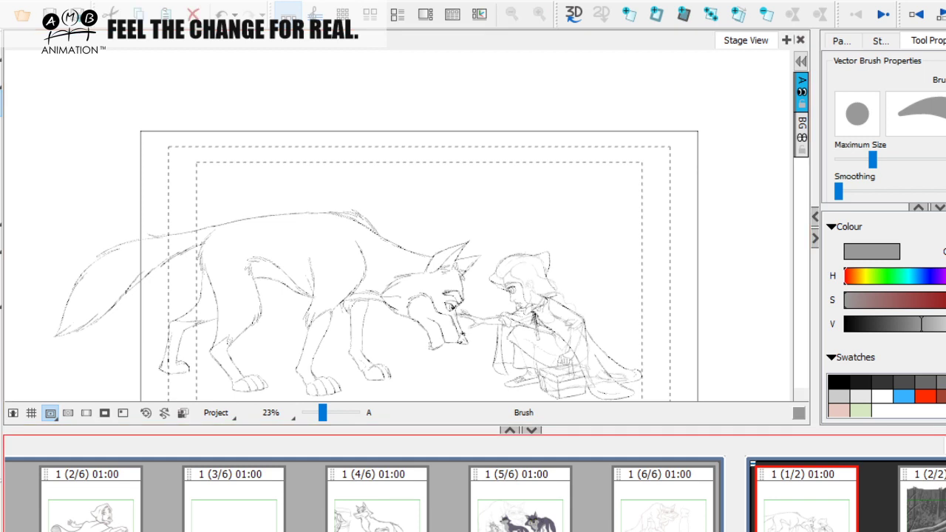
click(920, 510)
drag(330, 418, 325, 414)
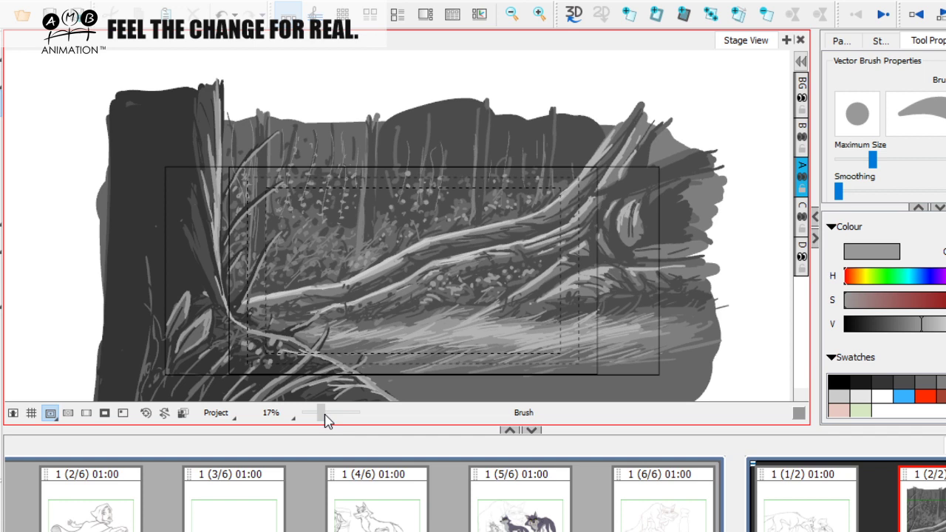
drag(327, 420, 323, 420)
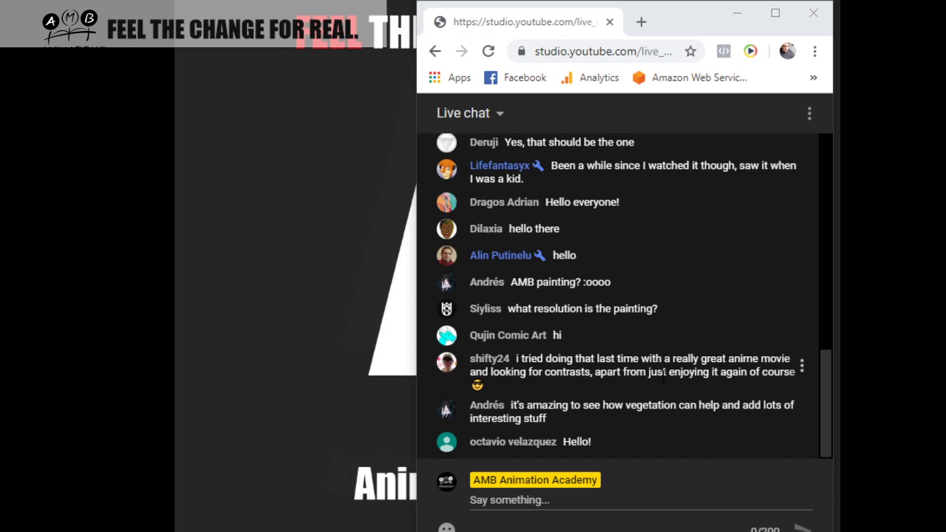
Switch to the YouTube Studio live chat and read through the viewers' recent messages
scroll(643, 360, up, 2)
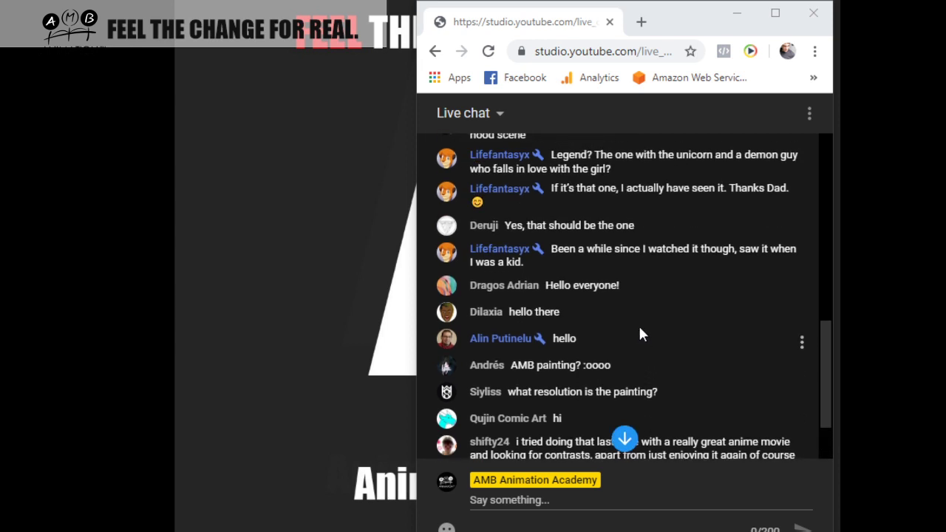
scroll(635, 278, up, 2)
scroll(635, 278, down, 3)
scroll(642, 288, up, 1)
click(616, 440)
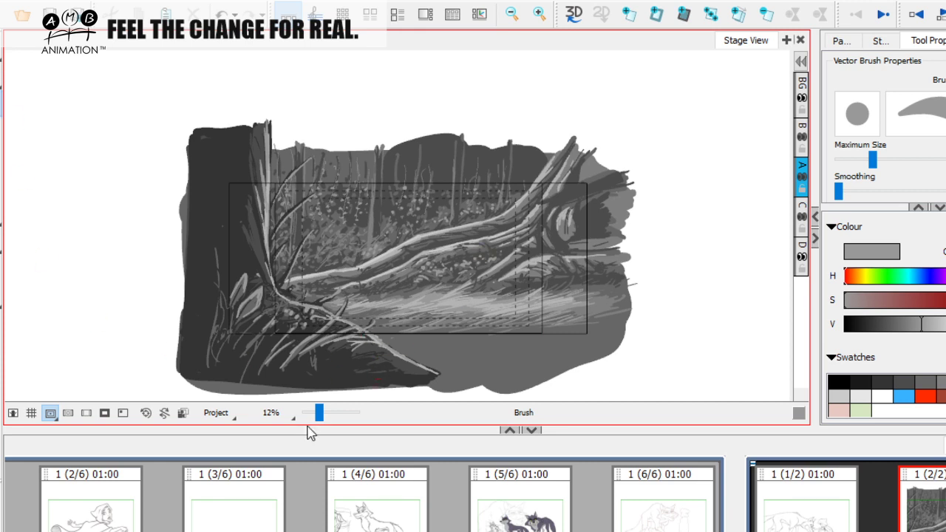
Return to the forest panel in Storyboard Pro, pick red as the brush colour and make layer D active
drag(318, 415, 320, 415)
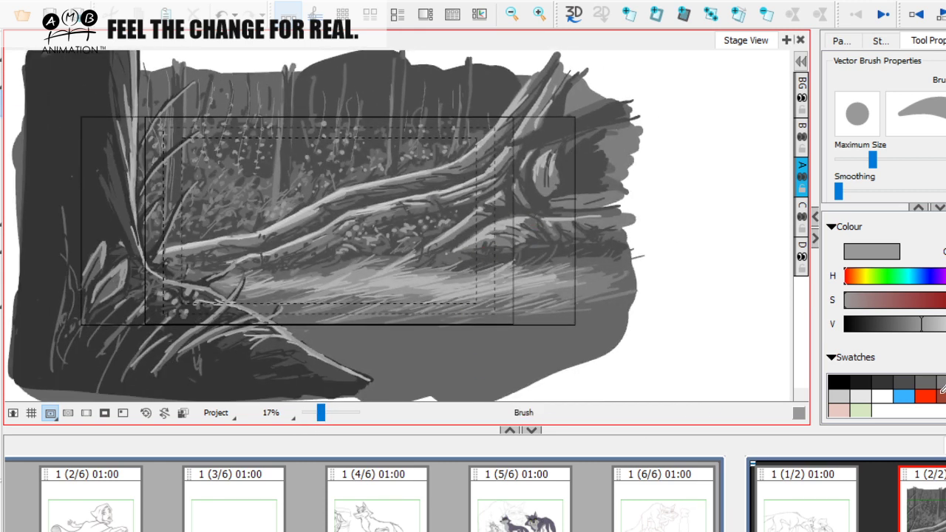
click(925, 396)
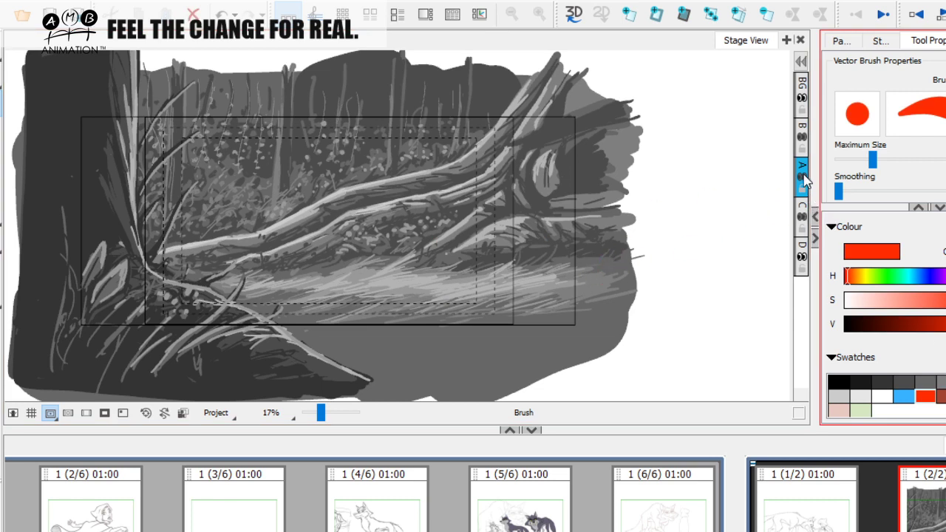
click(804, 258)
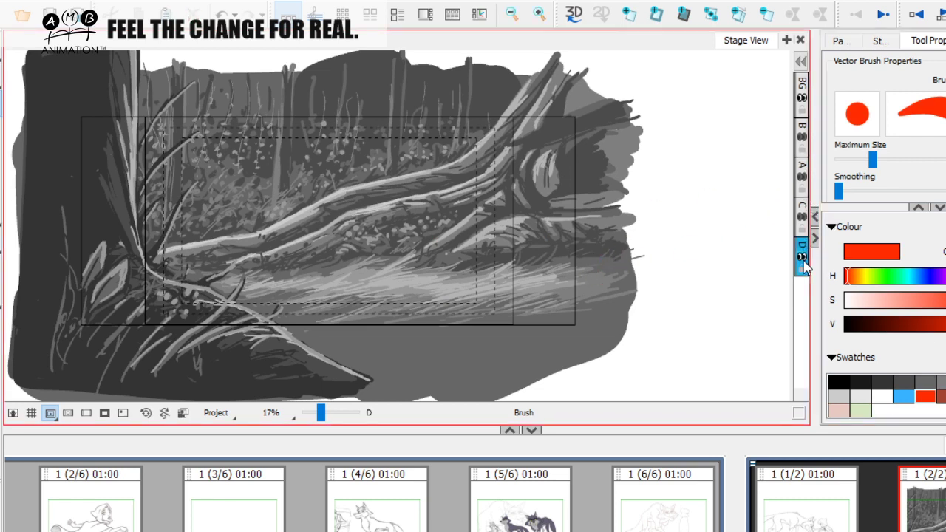
click(803, 258)
mouse_move(624, 275)
mouse_down()
mouse_move(615, 325)
mouse_move(443, 388)
mouse_up()
key(ctrl+z)
click(803, 139)
click(803, 139)
Choose mid grey and outline the plain ground area below and beyond the lit grass with loose strokes
click(945, 382)
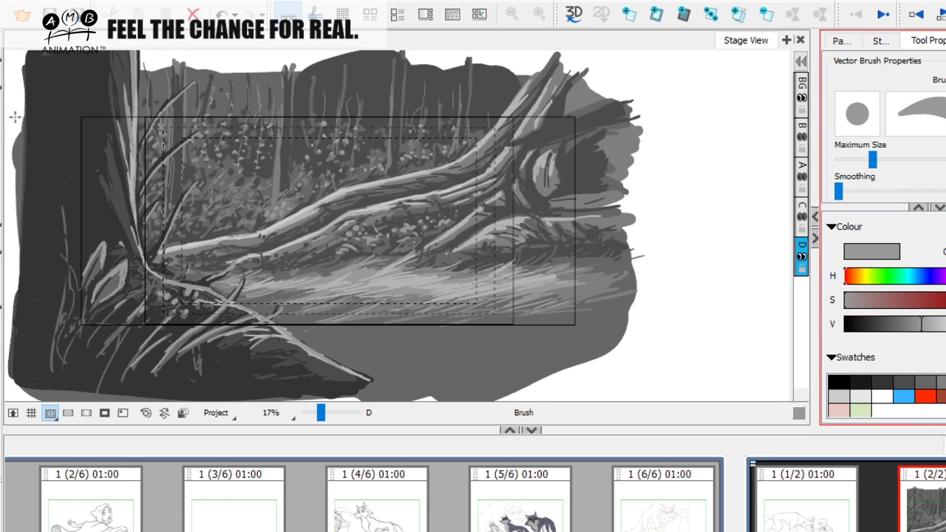
mouse_move(598, 309)
mouse_down()
mouse_move(571, 282)
mouse_move(529, 307)
mouse_up()
drag(421, 319, 402, 346)
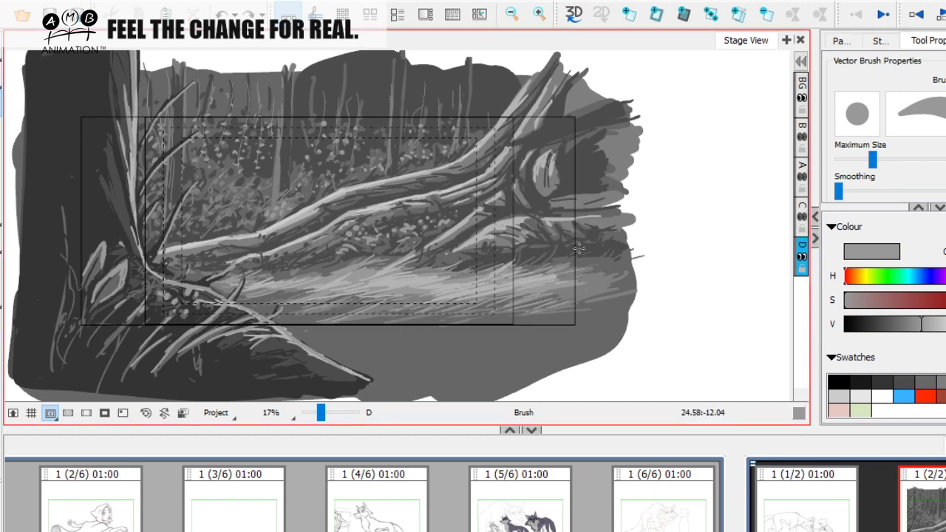
click(941, 382)
mouse_move(398, 356)
mouse_down()
mouse_move(423, 314)
mouse_move(433, 294)
mouse_up()
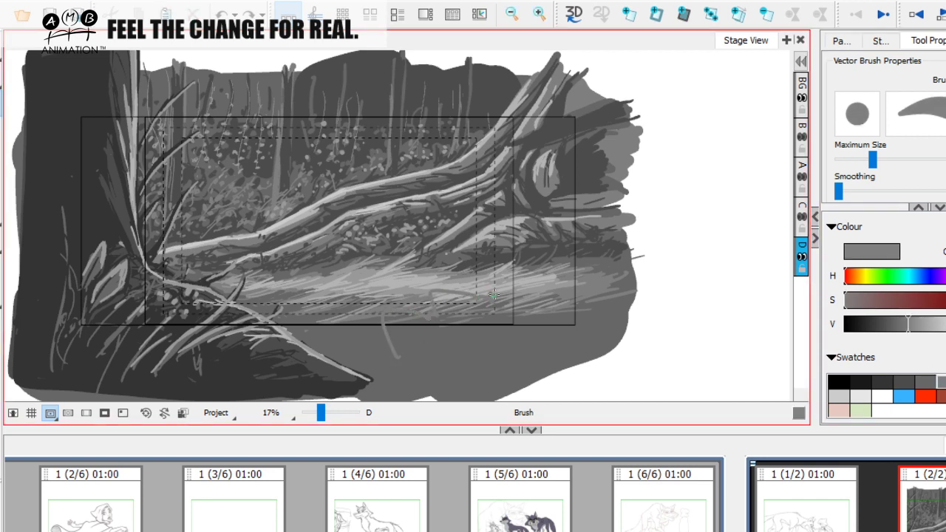
drag(540, 274, 545, 282)
mouse_move(550, 275)
mouse_down()
mouse_move(569, 260)
mouse_move(597, 279)
mouse_up()
drag(387, 320, 392, 334)
mouse_move(381, 318)
mouse_down()
mouse_move(401, 346)
mouse_move(349, 339)
mouse_move(436, 374)
mouse_move(516, 373)
mouse_move(588, 371)
mouse_move(624, 323)
mouse_move(556, 354)
mouse_up()
Enlarge the brush and fill the outlined foreground ground with flat mid grey
drag(873, 161, 892, 160)
drag(473, 309, 437, 296)
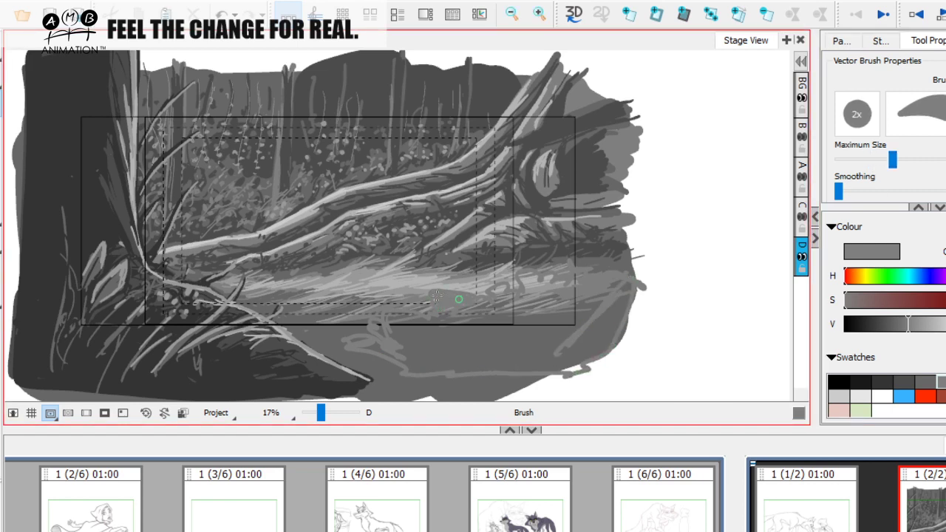
mouse_move(515, 295)
mouse_down()
mouse_move(572, 285)
mouse_move(614, 303)
mouse_move(537, 355)
mouse_move(624, 336)
mouse_move(569, 370)
mouse_move(436, 356)
mouse_move(470, 309)
mouse_move(419, 310)
mouse_move(393, 321)
mouse_move(396, 332)
mouse_move(421, 341)
mouse_move(476, 325)
mouse_move(445, 348)
mouse_move(444, 362)
mouse_move(495, 372)
mouse_move(372, 350)
mouse_move(377, 329)
mouse_move(405, 350)
mouse_move(467, 362)
mouse_up()
drag(549, 299, 553, 298)
key(space)
drag(612, 300, 610, 300)
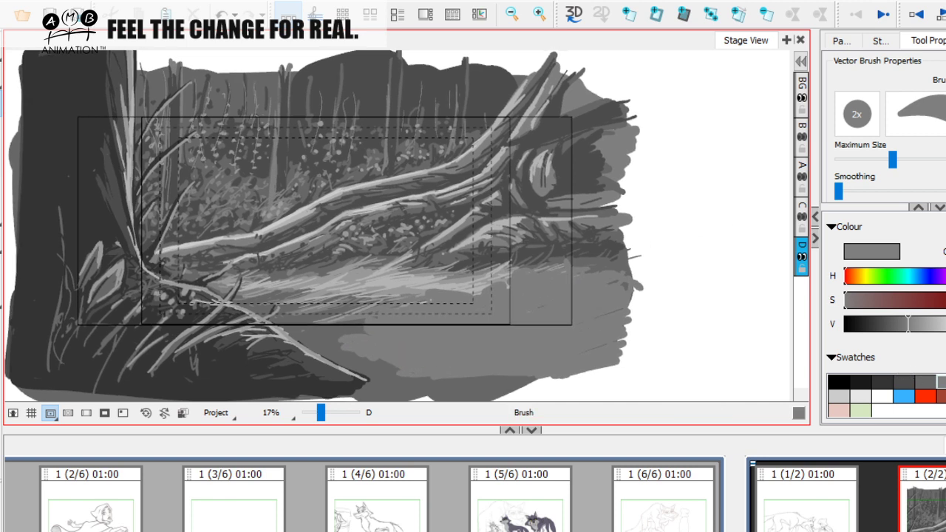
click(945, 382)
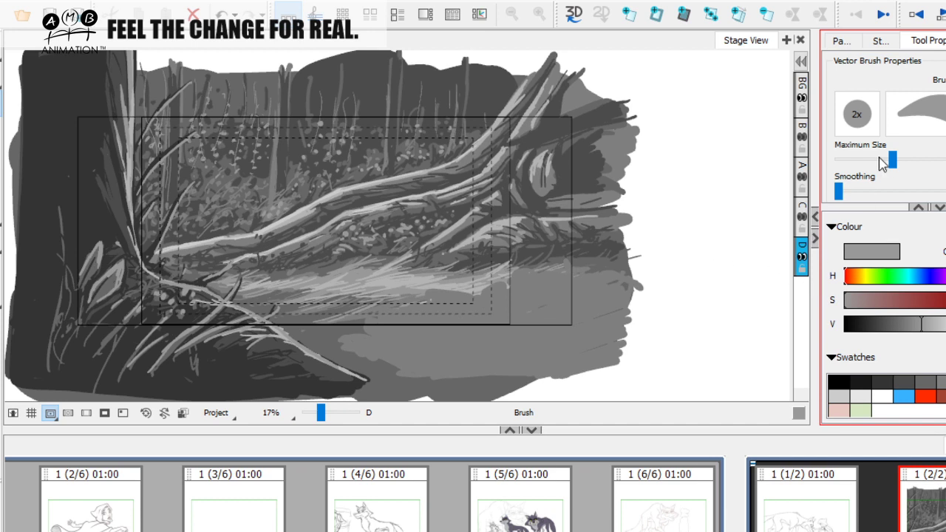
drag(891, 160, 858, 161)
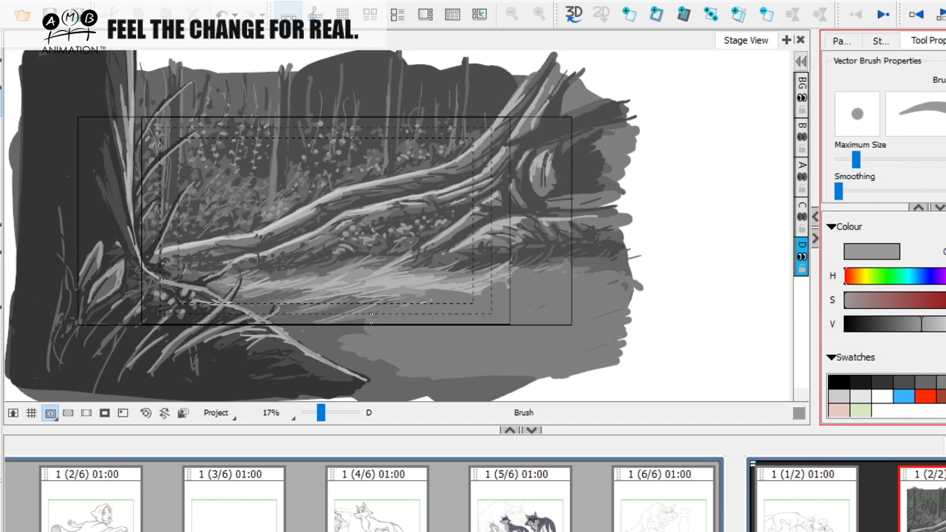
key(space)
drag(503, 308, 500, 305)
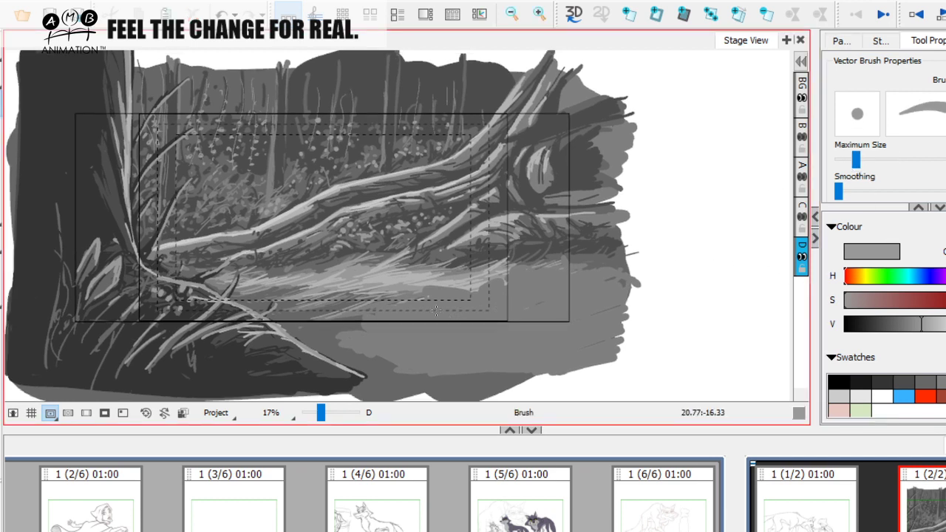
key(space)
drag(383, 347, 408, 373)
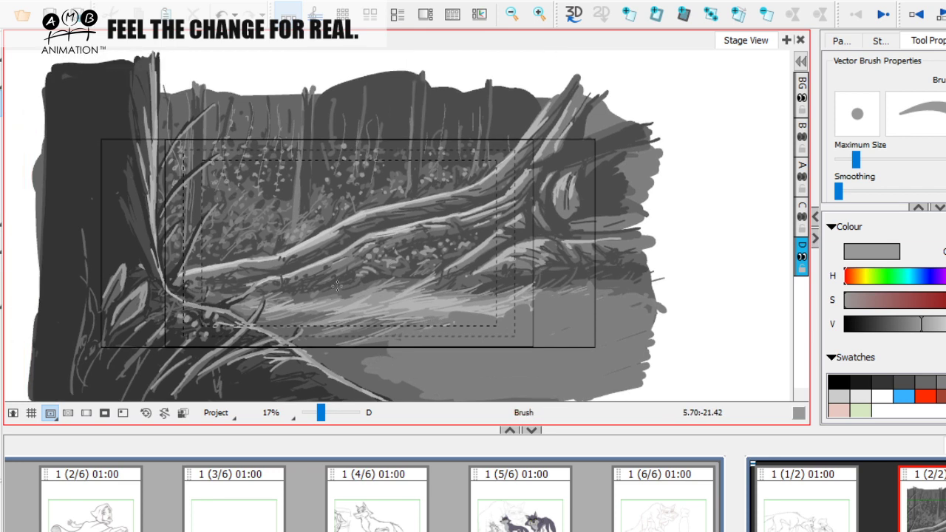
mouse_move(180, 104)
mouse_down()
mouse_move(546, 170)
mouse_move(185, 258)
mouse_move(458, 280)
mouse_move(210, 309)
mouse_up()
key(ctrl+z)
drag(633, 313, 601, 285)
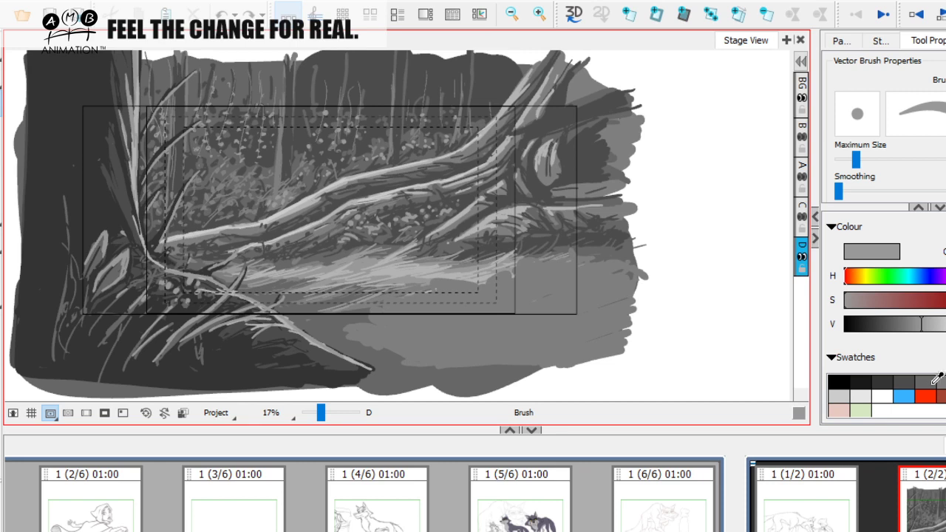
Paint the first small leafy sprigs in dark grey on the plain ground below the lit grass, slightly enlarging the brush
click(930, 381)
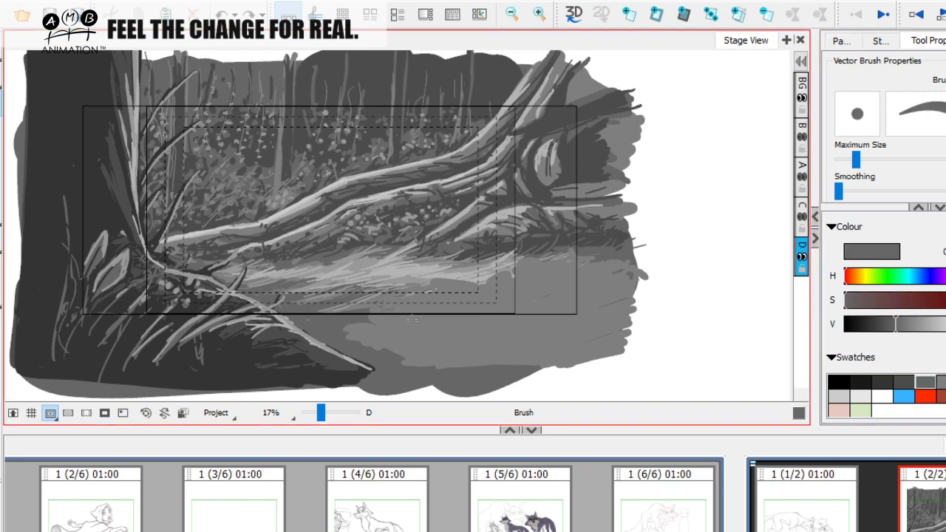
drag(855, 159, 861, 159)
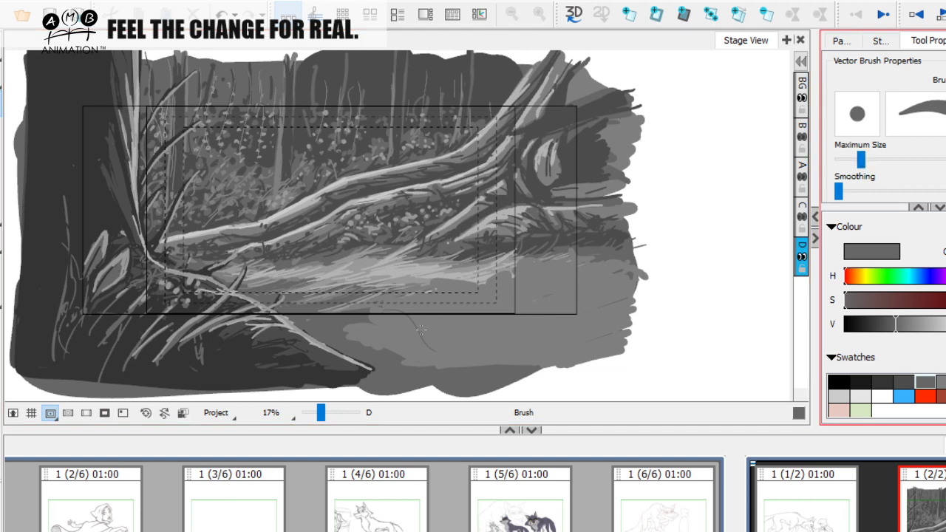
mouse_move(432, 348)
mouse_down()
mouse_move(399, 302)
mouse_move(404, 322)
mouse_move(393, 304)
mouse_move(348, 299)
mouse_move(377, 309)
mouse_up()
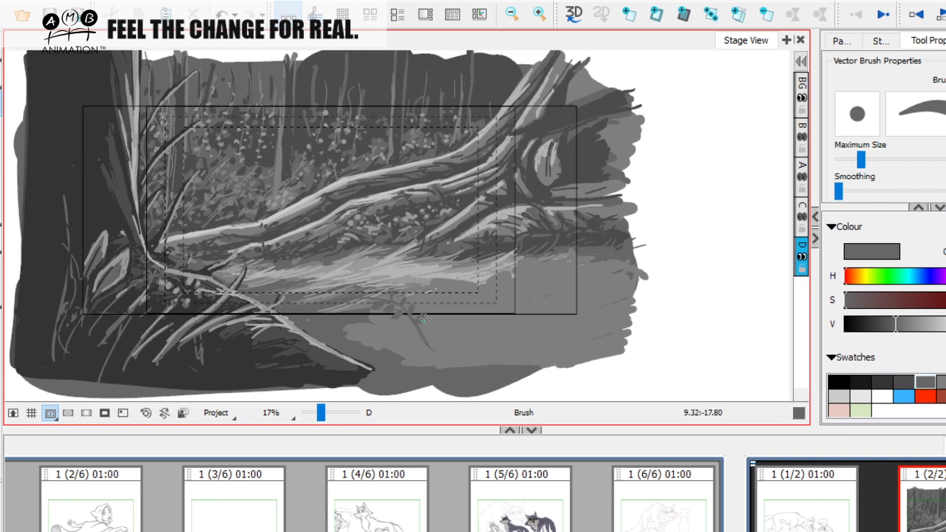
drag(861, 160, 864, 161)
drag(414, 321, 424, 316)
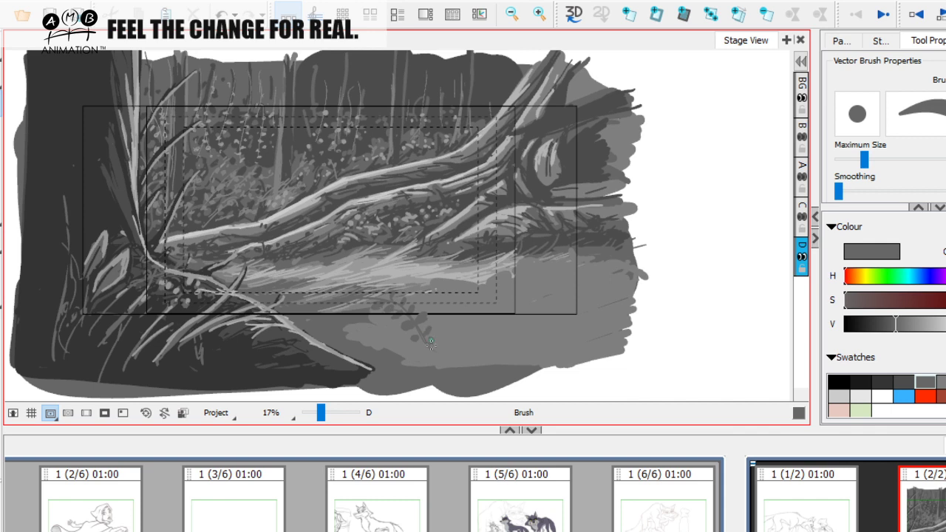
mouse_move(412, 344)
mouse_down()
mouse_move(378, 331)
mouse_move(380, 323)
mouse_move(388, 335)
mouse_move(367, 321)
mouse_move(378, 337)
mouse_move(354, 331)
mouse_move(404, 332)
mouse_up()
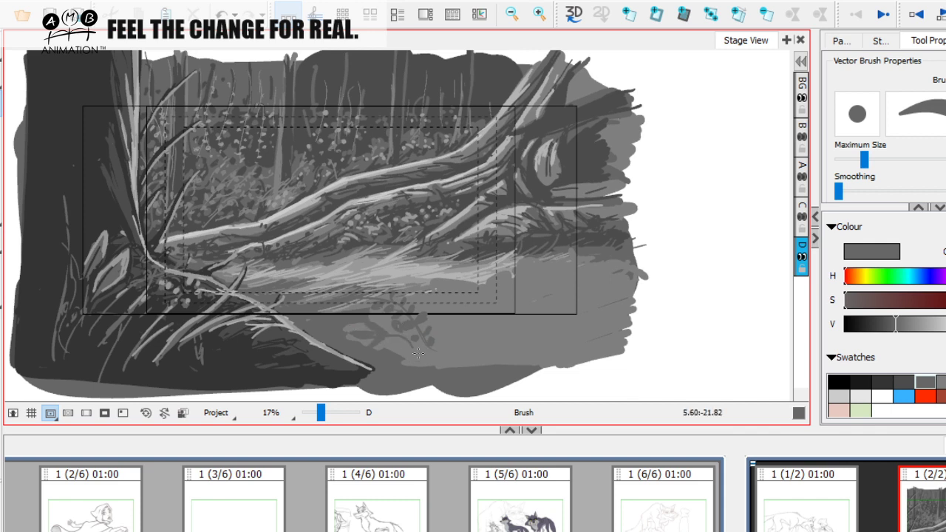
Extend the dark grey undergrowth to the right with another stem and clusters of small leaves
mouse_move(423, 281)
mouse_down()
mouse_move(449, 291)
mouse_move(459, 344)
mouse_up()
mouse_move(451, 303)
mouse_down()
mouse_move(433, 313)
mouse_move(455, 290)
mouse_up()
mouse_move(451, 286)
mouse_down()
mouse_move(457, 279)
mouse_move(453, 287)
mouse_up()
mouse_move(442, 291)
mouse_down()
mouse_move(428, 298)
mouse_move(441, 289)
mouse_up()
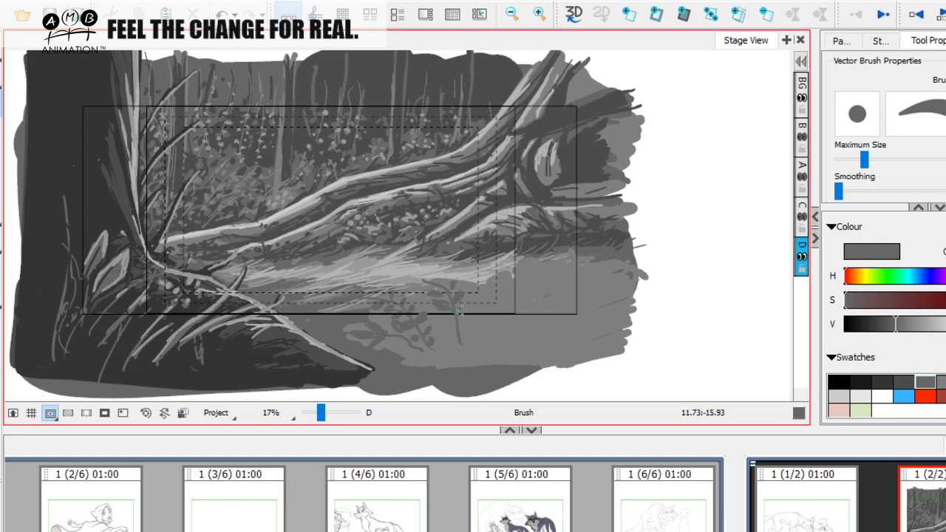
mouse_move(479, 347)
mouse_down()
mouse_move(432, 319)
mouse_move(458, 340)
mouse_up()
drag(465, 331, 505, 344)
drag(428, 296, 423, 299)
drag(420, 293, 415, 300)
Draw long curved dark grey plant stems across the right-hand part of the foreground ground
drag(422, 268, 522, 356)
drag(517, 295, 560, 353)
drag(517, 275, 569, 322)
drag(577, 281, 591, 333)
drag(519, 251, 588, 294)
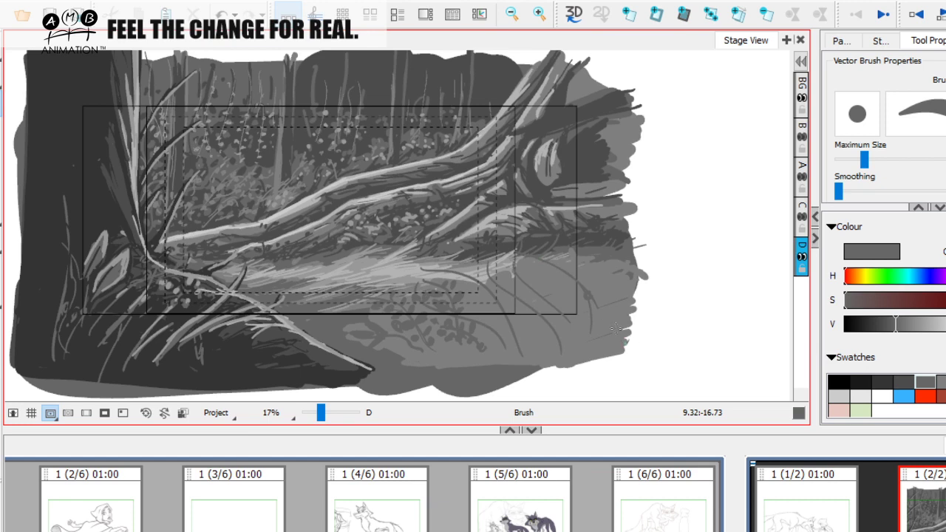
click(925, 396)
mouse_move(334, 226)
mouse_down()
mouse_move(368, 155)
mouse_move(339, 169)
mouse_move(588, 384)
mouse_up()
key(ctrl+z)
key(ctrl+z)
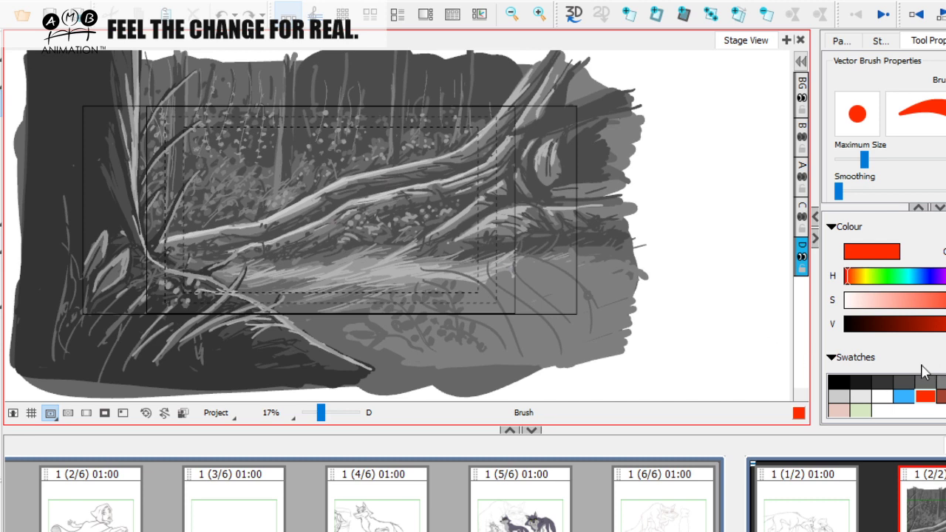
click(941, 381)
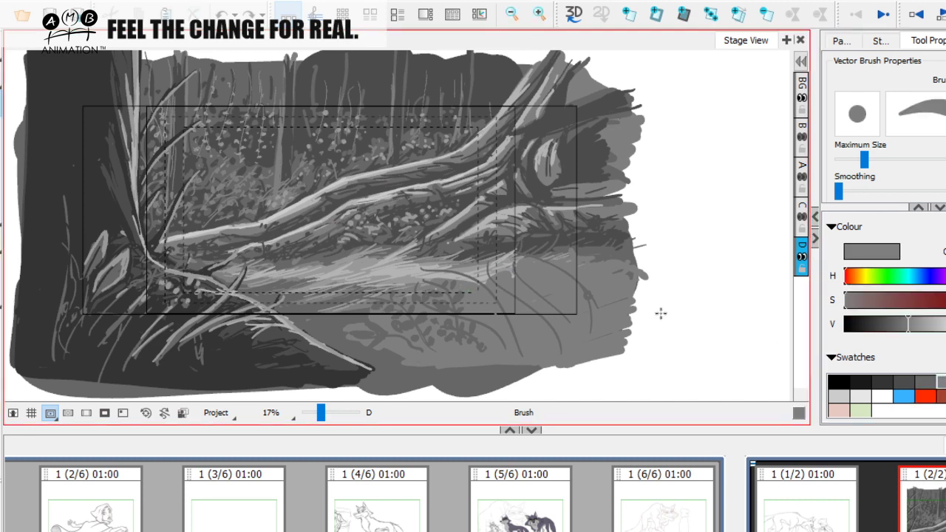
Fill the long curved stems on the right-hand ground with dark grey leaves
click(925, 382)
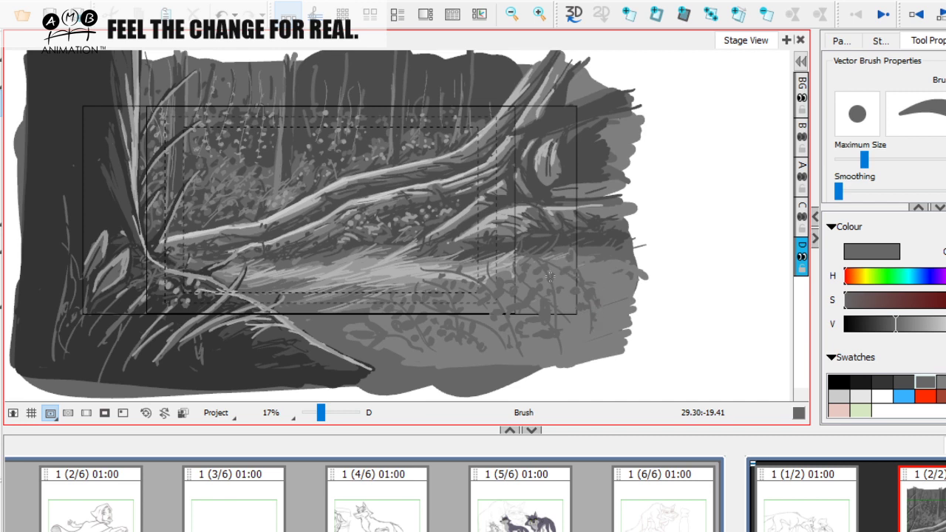
drag(568, 335, 561, 321)
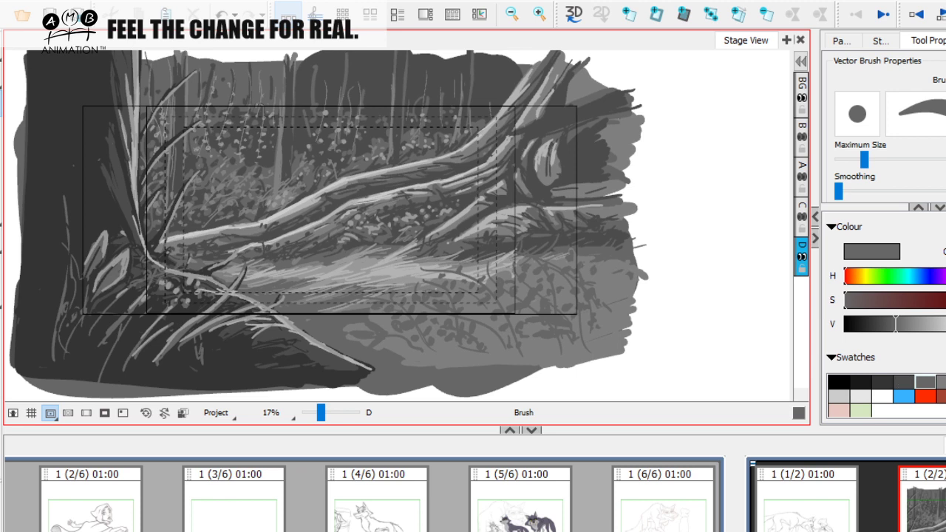
Choose a lighter grey and paint a layer of leaves over the left end of the foreground undergrowth
click(945, 382)
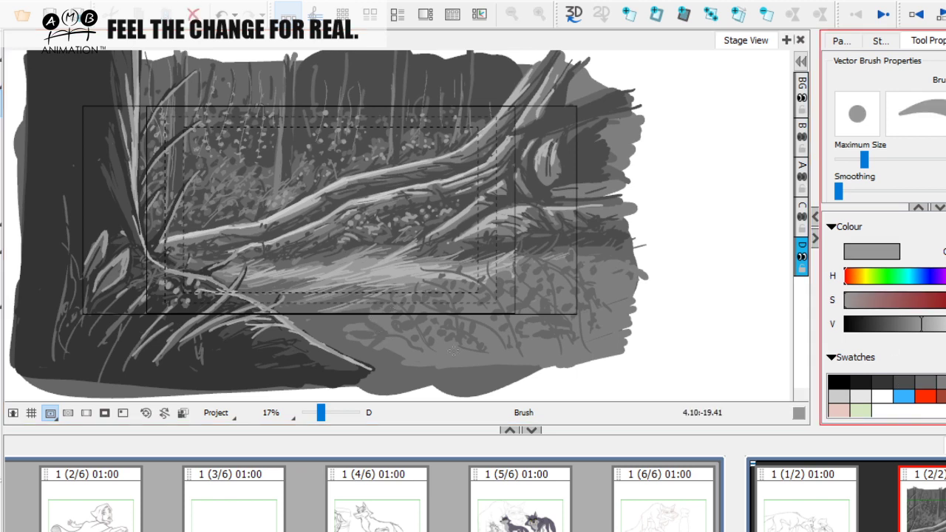
drag(434, 349, 389, 337)
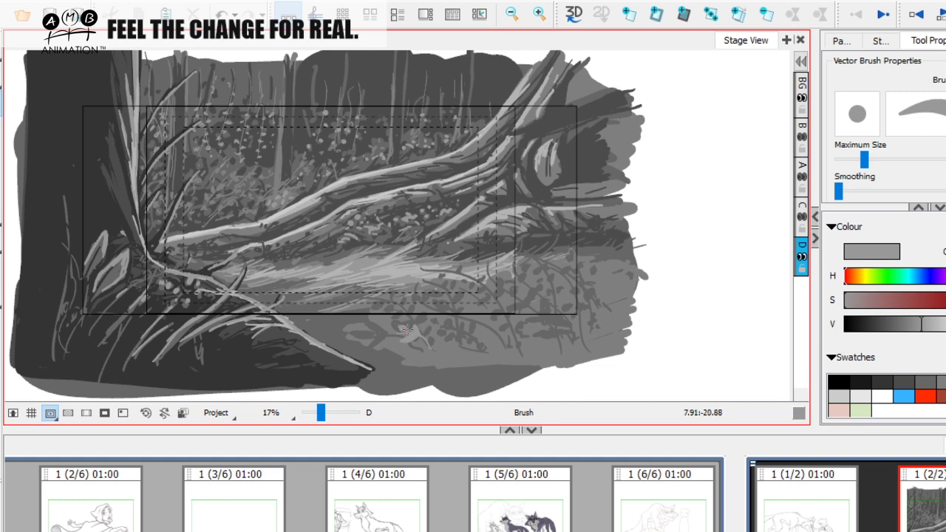
key(space)
drag(410, 346, 401, 346)
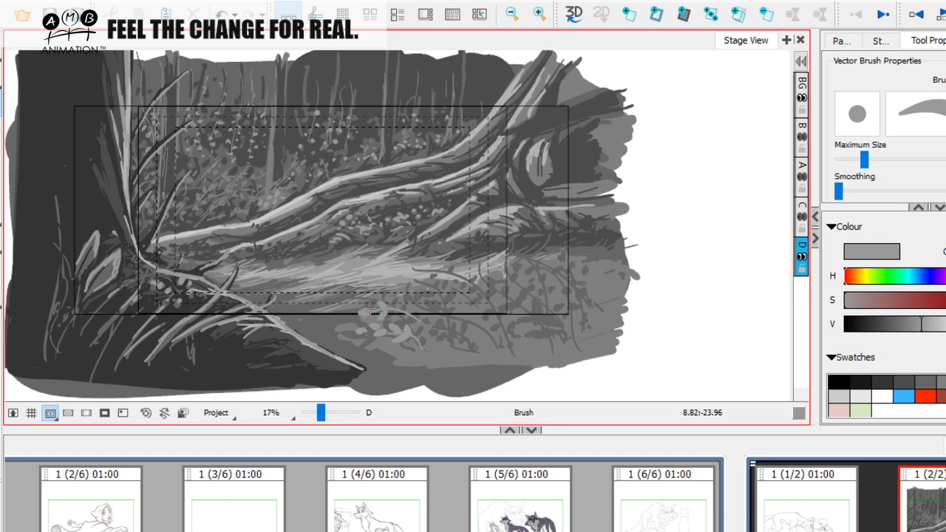
drag(400, 304, 391, 316)
key(space)
Add lighter grey leaves and stems through the middle of the foreground undergrowth
drag(447, 351, 440, 349)
drag(423, 326, 460, 344)
mouse_move(427, 307)
mouse_down()
mouse_move(470, 336)
mouse_move(435, 322)
mouse_move(441, 308)
mouse_move(429, 314)
mouse_move(426, 304)
mouse_move(488, 350)
mouse_up()
mouse_move(470, 308)
mouse_down()
mouse_move(434, 308)
mouse_move(469, 324)
mouse_move(490, 318)
mouse_move(478, 354)
mouse_up()
mouse_move(429, 289)
mouse_down()
mouse_move(424, 283)
mouse_move(434, 281)
mouse_up()
mouse_move(442, 287)
mouse_down()
mouse_move(454, 280)
mouse_move(399, 299)
mouse_up()
drag(405, 297, 400, 303)
Continue the lighter grey stems and leaves over the right-hand undergrowth, undoing a stray stroke
drag(496, 318, 506, 322)
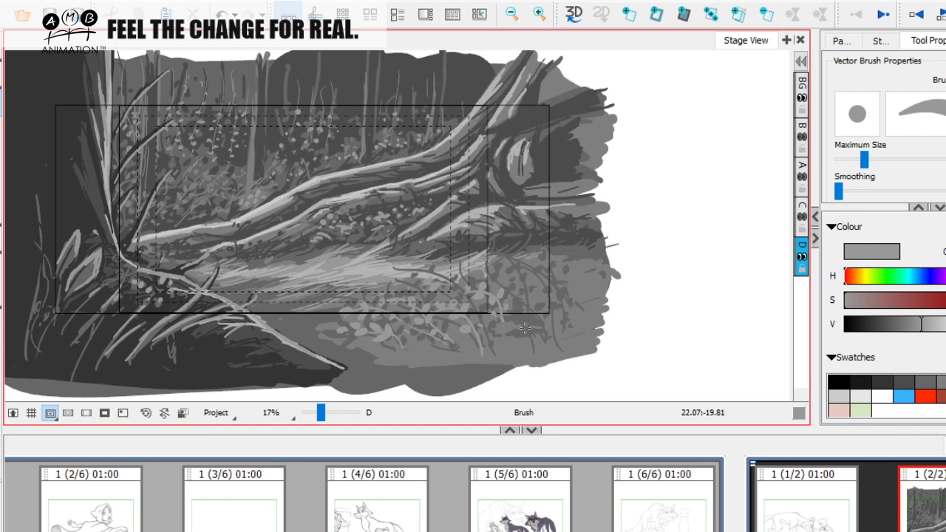
mouse_move(541, 357)
mouse_down()
mouse_move(519, 331)
mouse_move(495, 337)
mouse_move(526, 328)
mouse_up()
key(space)
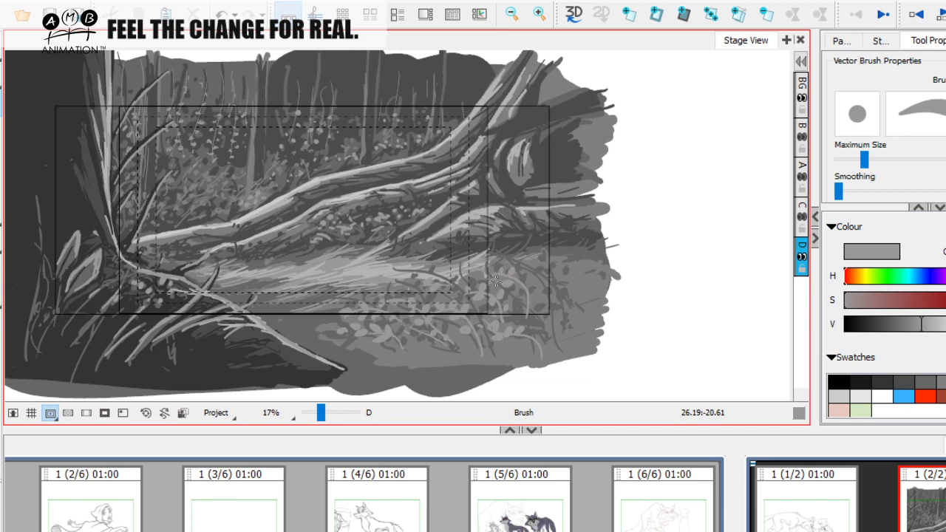
key(ctrl+z)
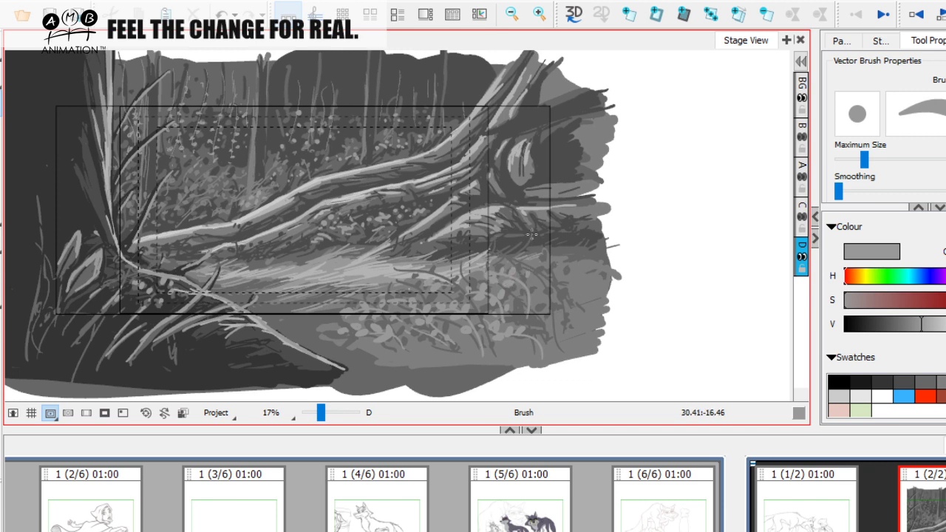
drag(532, 257, 537, 286)
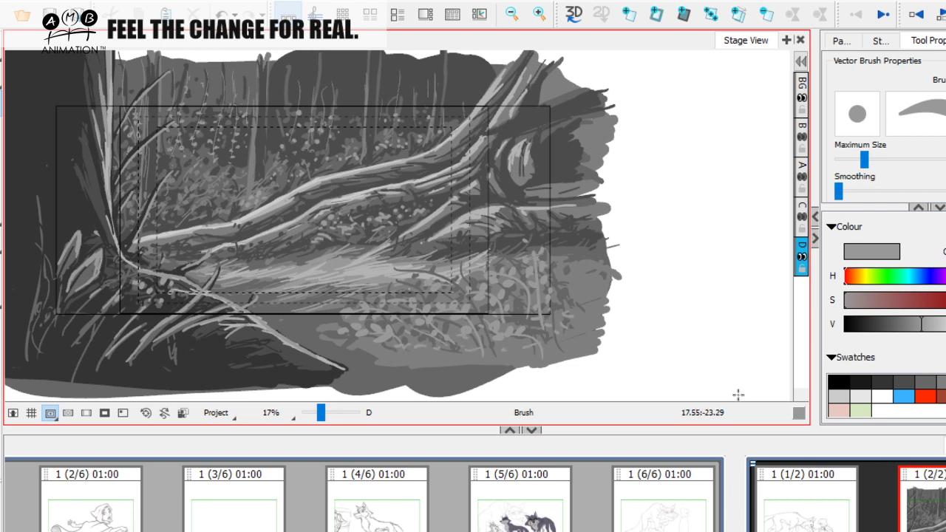
Choose pale grey and dab highlights on the leaves at the left and upper edge of the undergrowth
click(844, 394)
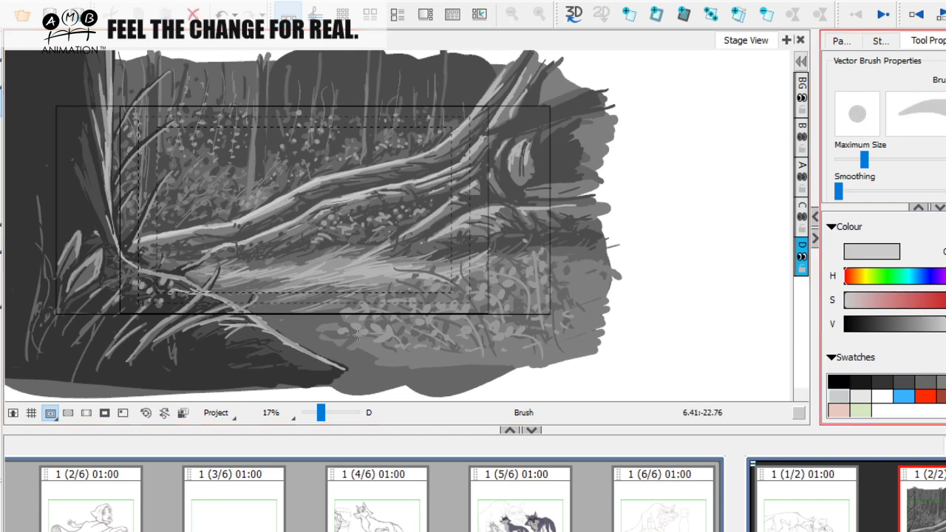
drag(344, 323, 354, 327)
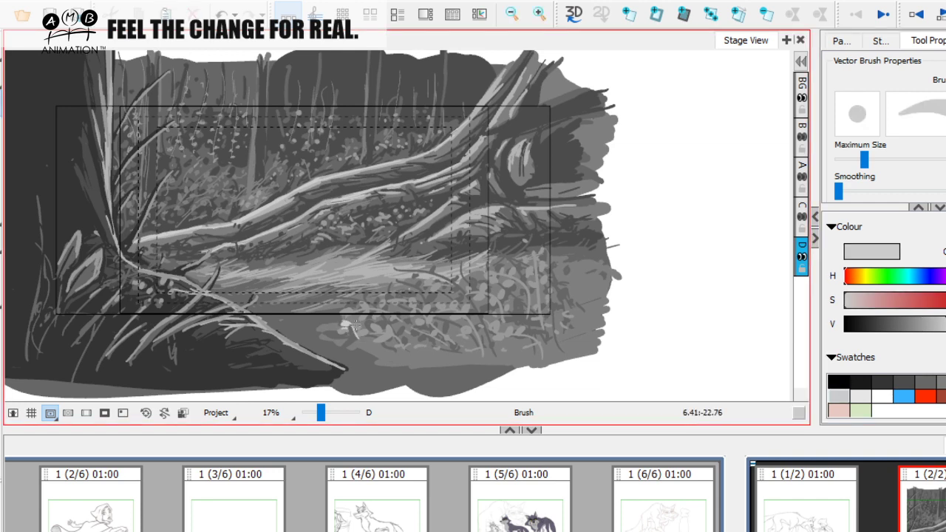
key(space)
mouse_move(384, 328)
mouse_down()
mouse_move(384, 337)
mouse_move(391, 328)
mouse_up()
key(space)
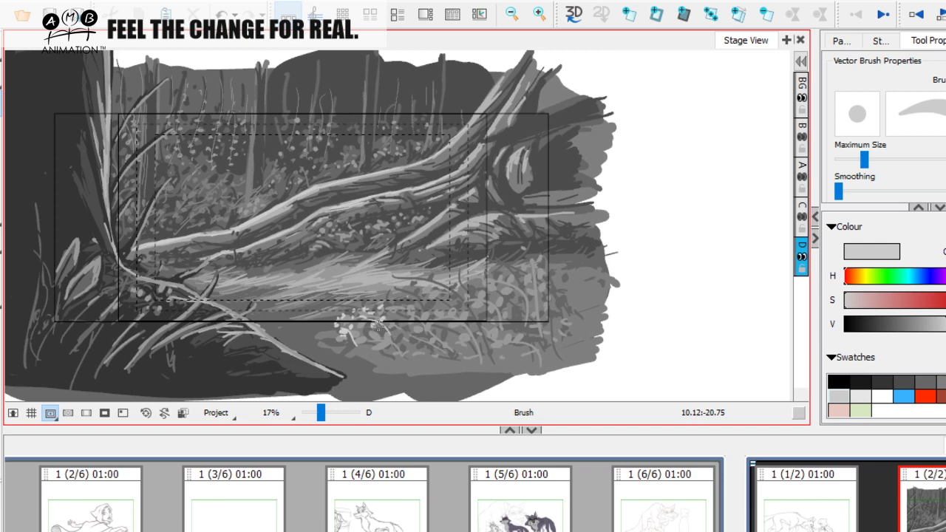
mouse_move(414, 314)
mouse_down()
mouse_move(410, 329)
mouse_move(373, 313)
mouse_move(378, 332)
mouse_move(386, 301)
mouse_move(433, 306)
mouse_up()
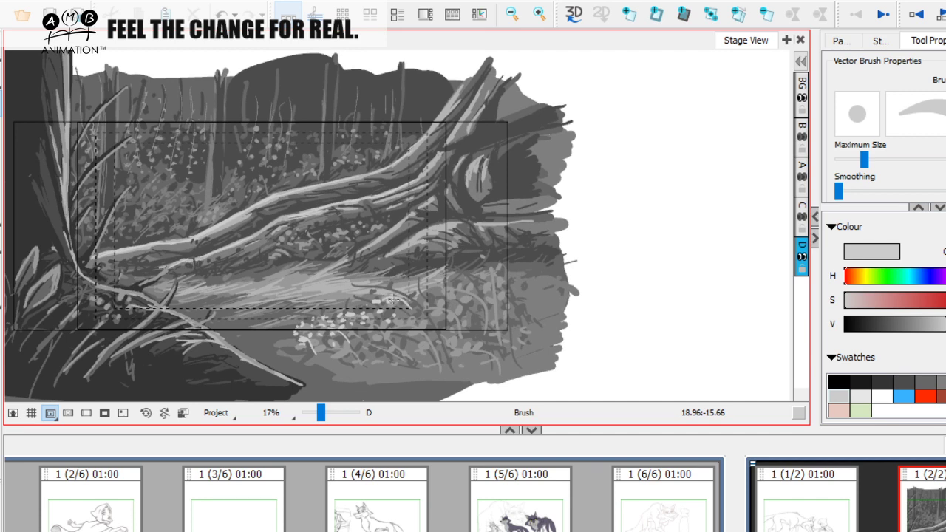
Paint pale grey highlights on the upper stems and leaves of the right-hand undergrowth
key(space)
drag(424, 311, 432, 308)
key(space)
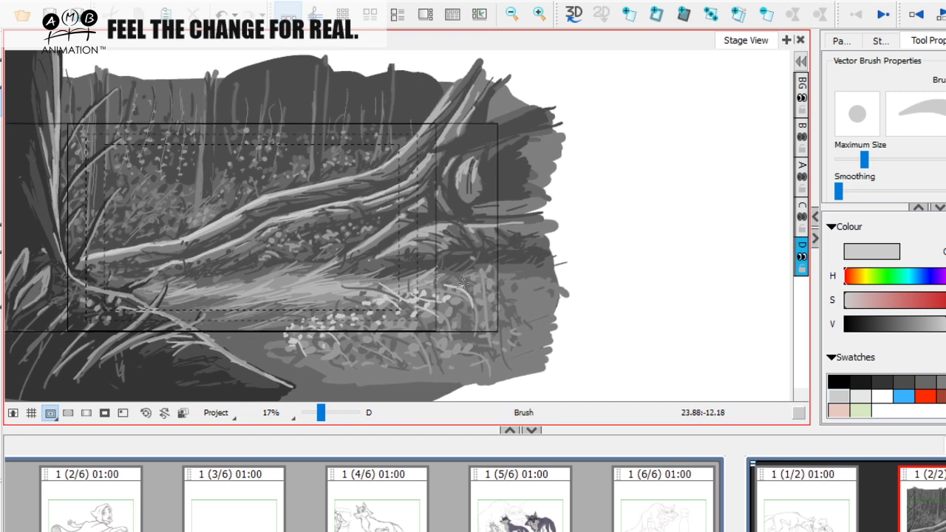
key(space)
drag(478, 312, 572, 329)
key(space)
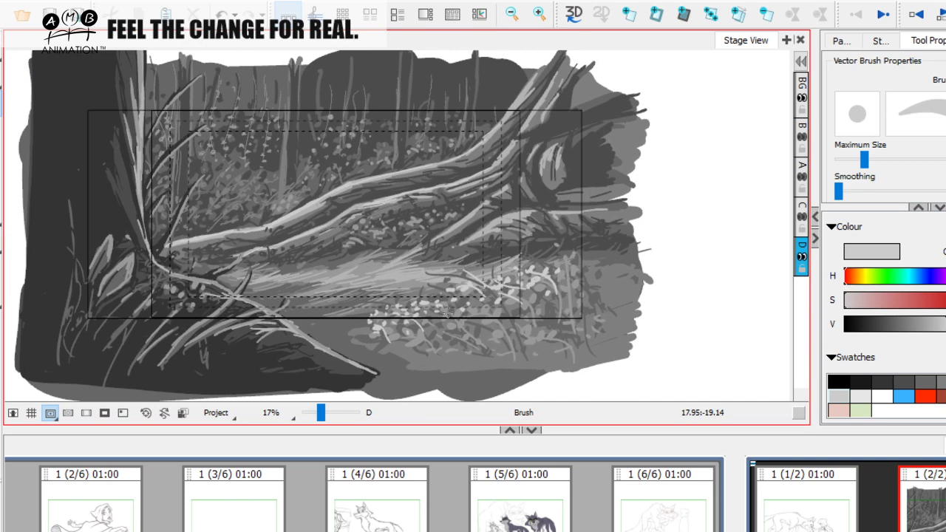
Add further pale grey accents to leaves and stems across the foreground undergrowth
drag(350, 323, 379, 335)
key(space)
drag(474, 329, 462, 341)
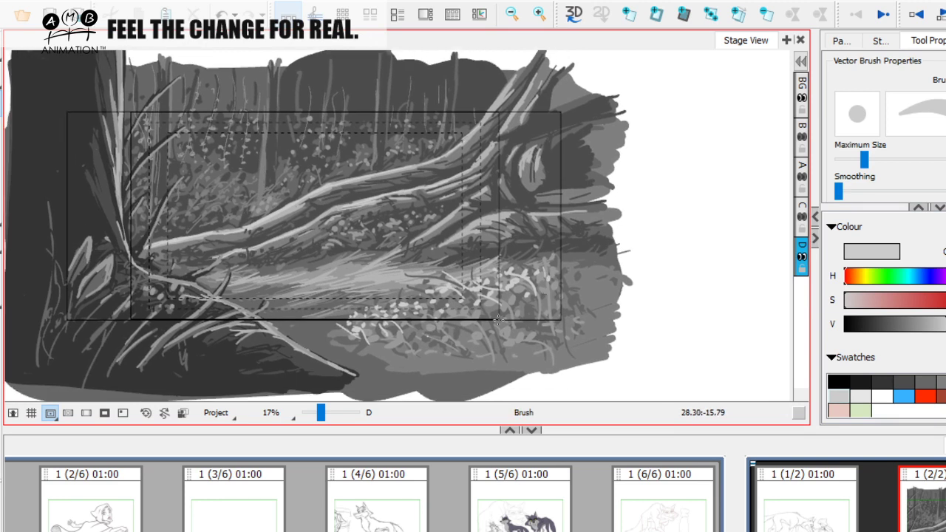
key(space)
drag(493, 328, 481, 329)
key(space)
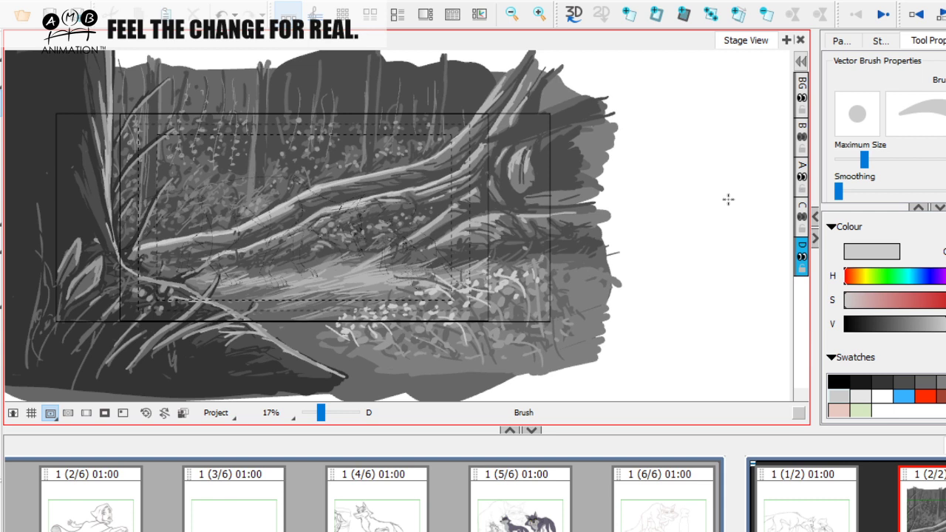
Show the animal sketch on layer B over the forest background
drag(321, 413, 323, 416)
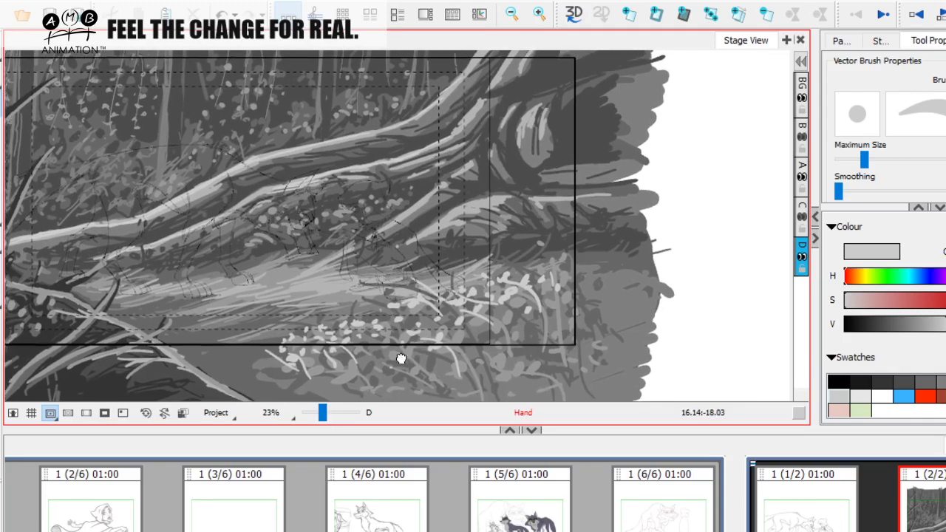
click(802, 178)
click(802, 138)
key(space)
drag(323, 412, 319, 412)
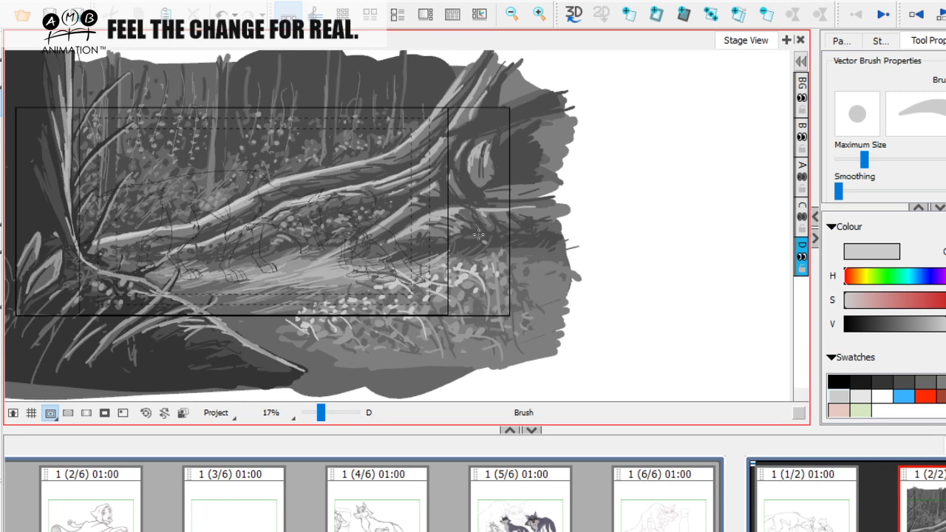
Choose light grey and paint tall thin stems rising out of the right-hand foreground undergrowth
click(926, 383)
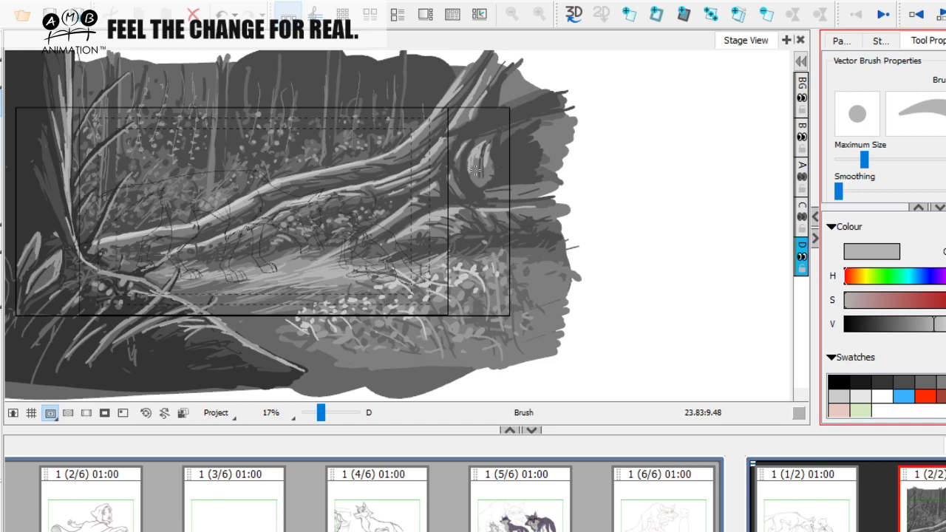
drag(470, 161, 473, 281)
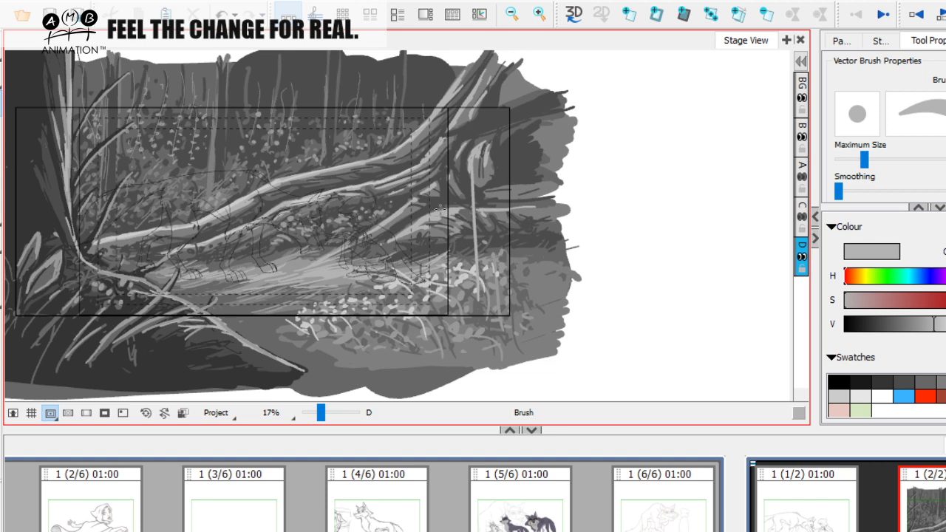
drag(471, 259, 479, 327)
drag(457, 218, 477, 332)
drag(497, 275, 492, 363)
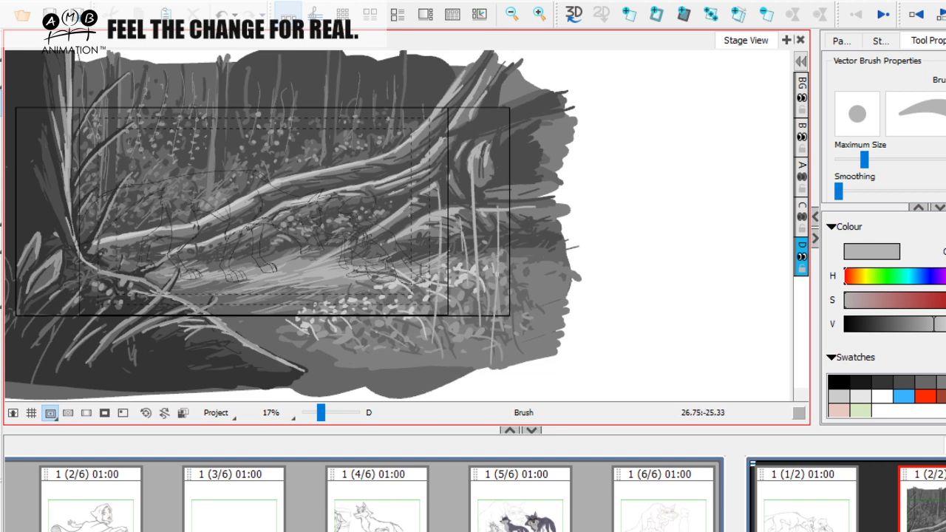
drag(405, 227, 413, 355)
mouse_move(363, 277)
mouse_down()
mouse_move(367, 346)
mouse_move(342, 355)
mouse_up()
drag(332, 282, 337, 312)
drag(498, 156, 495, 266)
key(space)
drag(395, 303, 404, 296)
drag(329, 290, 548, 74)
key(ctrl+z)
key(space)
mouse_move(600, 330)
mouse_down()
mouse_move(583, 374)
mouse_move(595, 341)
mouse_move(588, 345)
mouse_up()
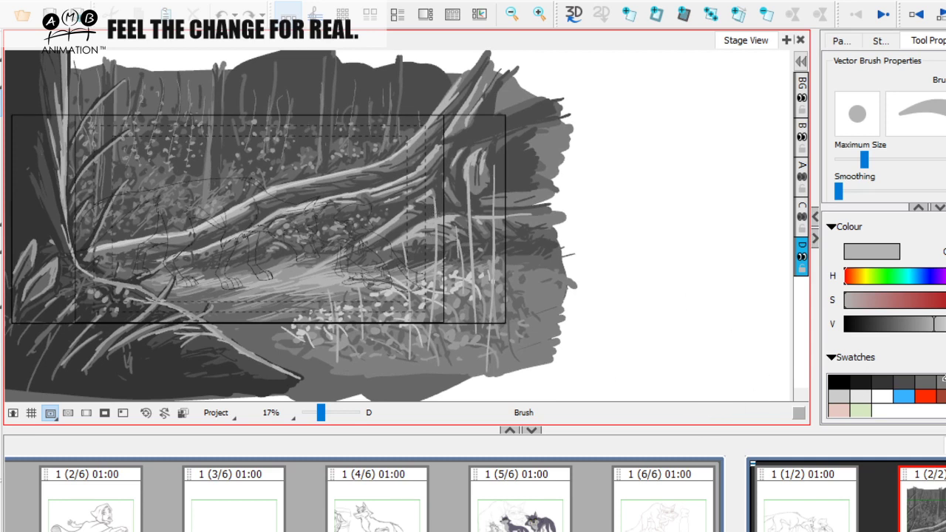
Choose medium-dark grey and paint shading along the tall stems and between them in the right-hand undergrowth
click(905, 378)
click(431, 210)
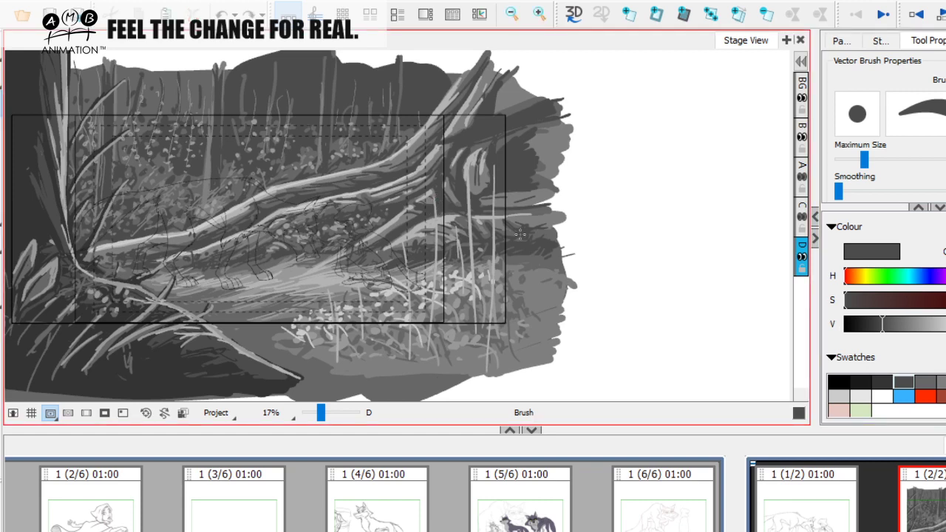
click(925, 381)
click(436, 216)
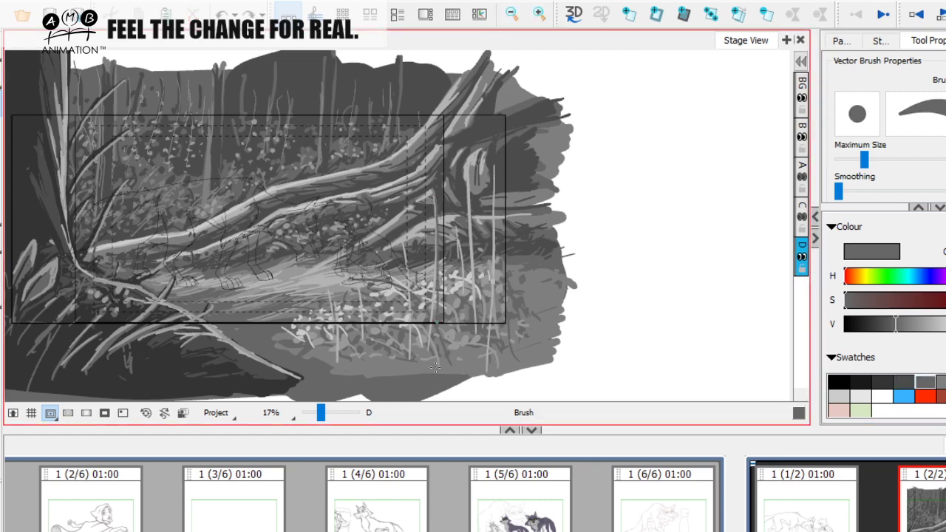
drag(406, 250, 408, 349)
key(space)
drag(455, 328, 451, 335)
drag(464, 192, 472, 277)
drag(458, 241, 462, 301)
drag(492, 188, 486, 329)
key(space)
drag(406, 329, 418, 338)
key(space)
mouse_move(449, 296)
mouse_down()
mouse_move(452, 353)
mouse_move(464, 332)
mouse_up()
key(space)
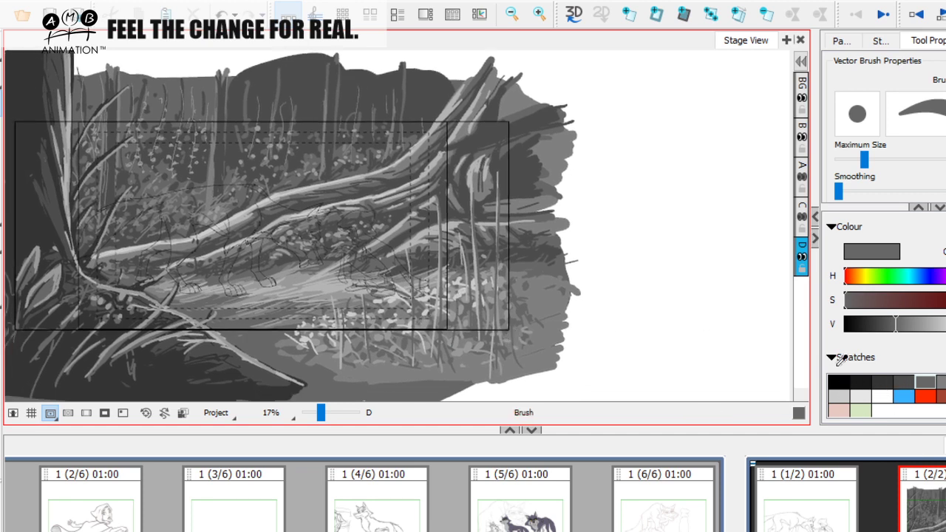
Choose pale grey and paint flower heads and small buds on the tall stems and among the undergrowth
click(839, 396)
click(412, 249)
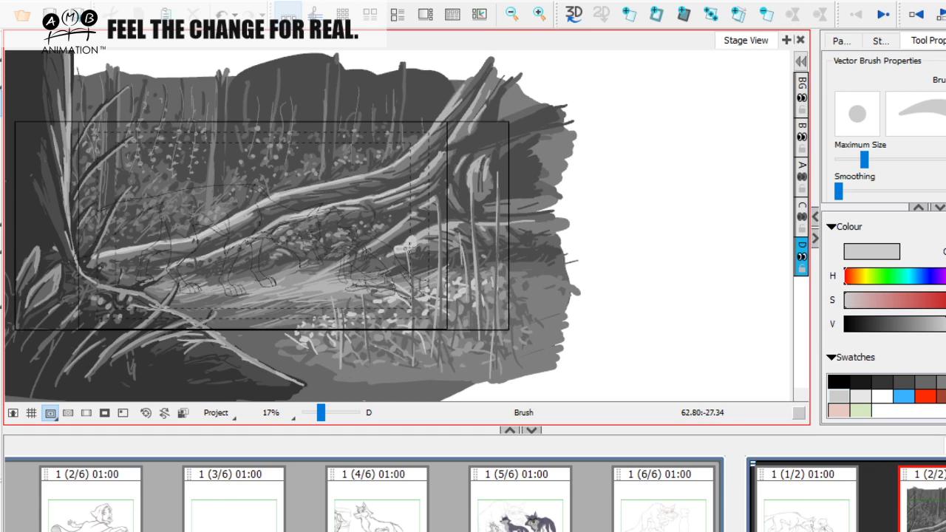
drag(400, 249, 396, 251)
drag(386, 303, 377, 311)
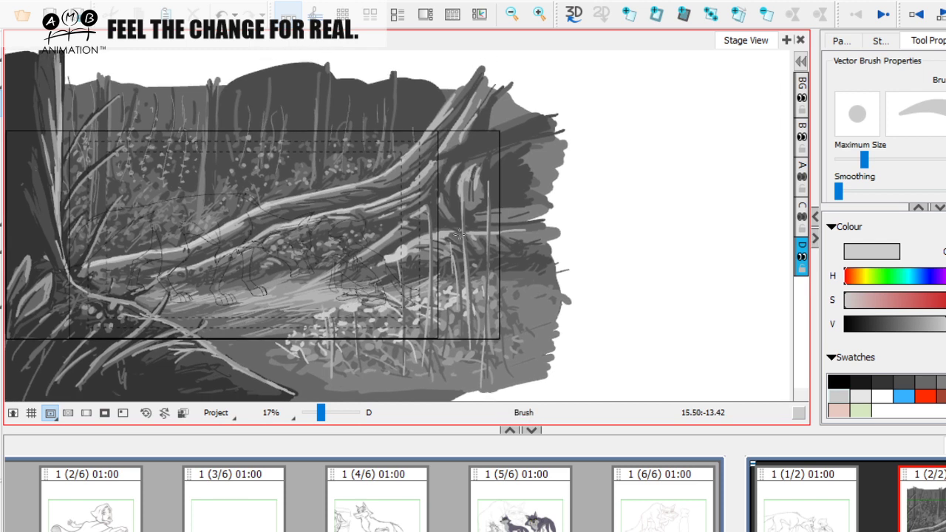
mouse_move(430, 222)
mouse_down()
mouse_move(469, 221)
mouse_move(457, 196)
mouse_move(475, 200)
mouse_move(486, 179)
mouse_up()
key(space)
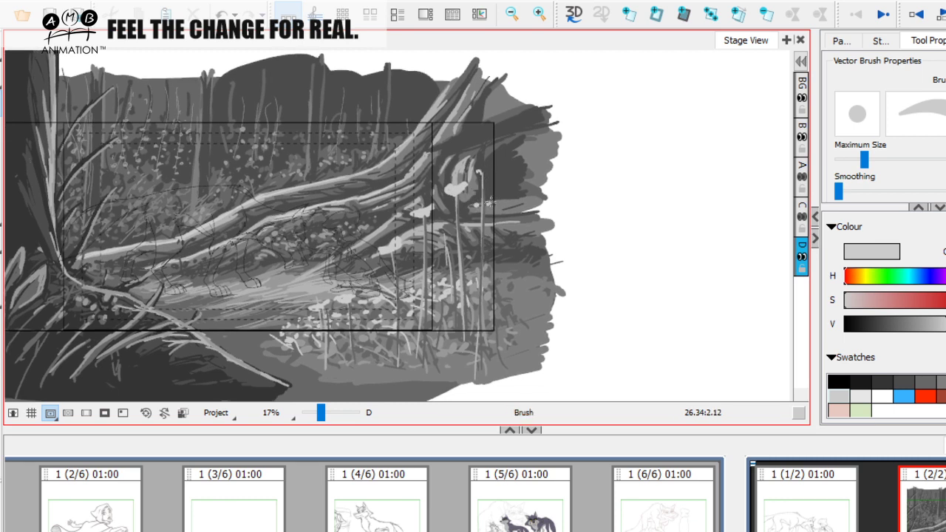
key(space)
mouse_move(489, 264)
mouse_down()
mouse_move(456, 234)
mouse_move(445, 246)
mouse_move(452, 237)
mouse_move(489, 252)
mouse_move(477, 255)
mouse_move(476, 243)
mouse_move(423, 268)
mouse_move(439, 275)
mouse_up()
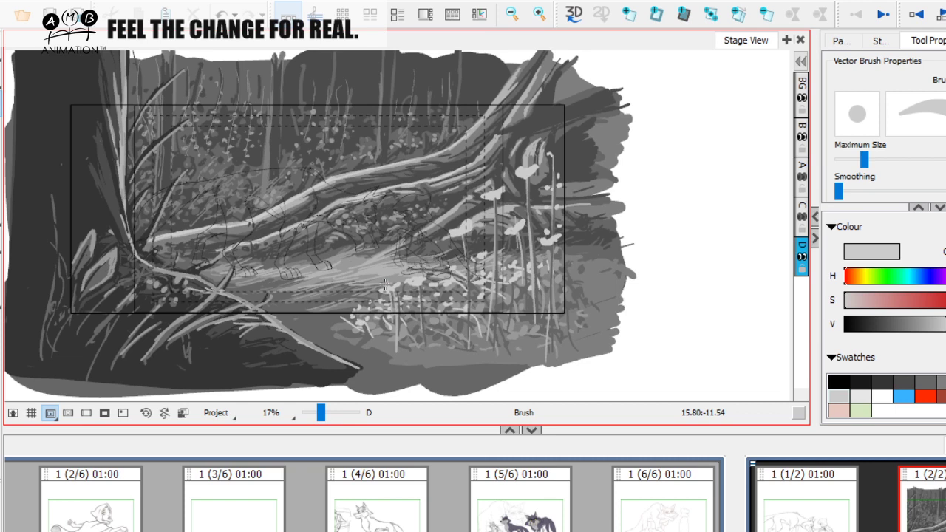
drag(455, 306, 446, 307)
Choose near-white grey and add highlights to the flower heads on the tall stems
click(861, 392)
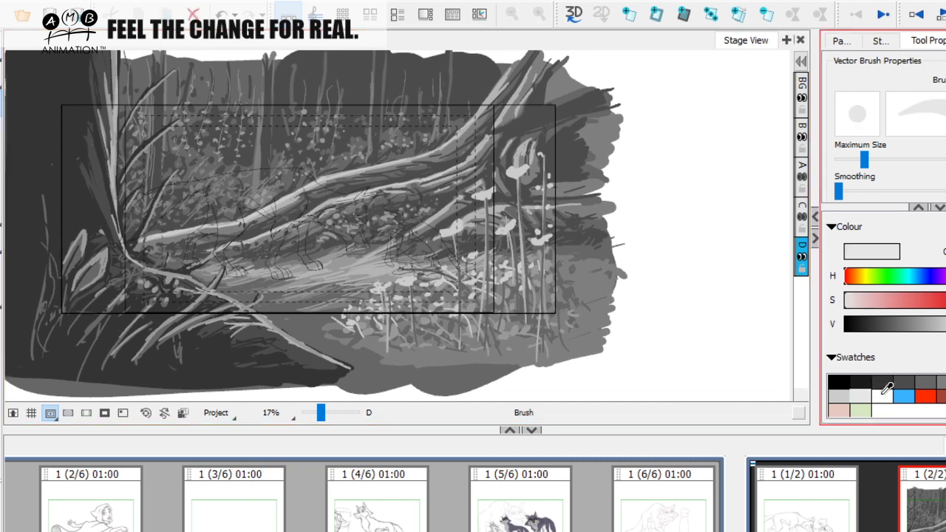
drag(456, 231, 453, 232)
drag(522, 176, 517, 173)
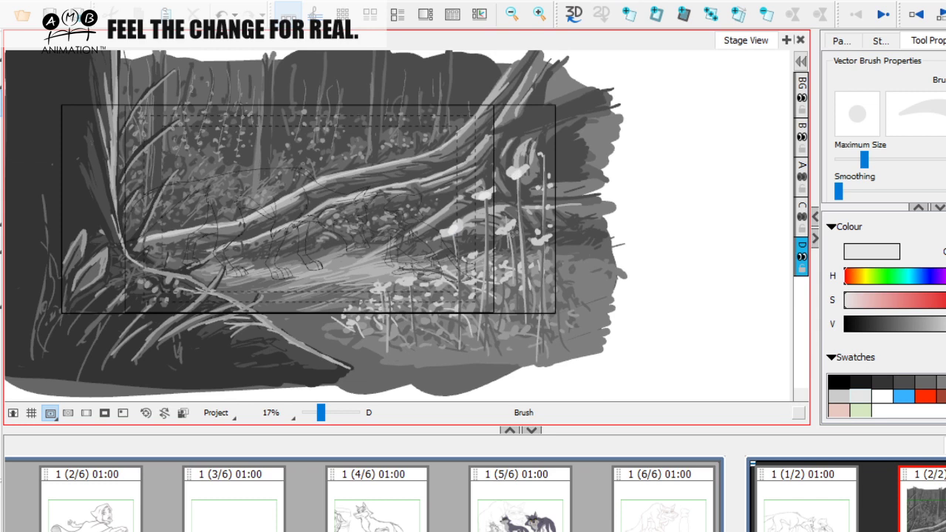
drag(537, 240, 540, 235)
key(space)
drag(497, 307, 495, 320)
Choose the dark charcoal grey swatch as the brush colour
key(space)
mouse_move(548, 204)
mouse_down()
mouse_move(586, 188)
mouse_move(583, 202)
mouse_up()
drag(321, 414, 325, 427)
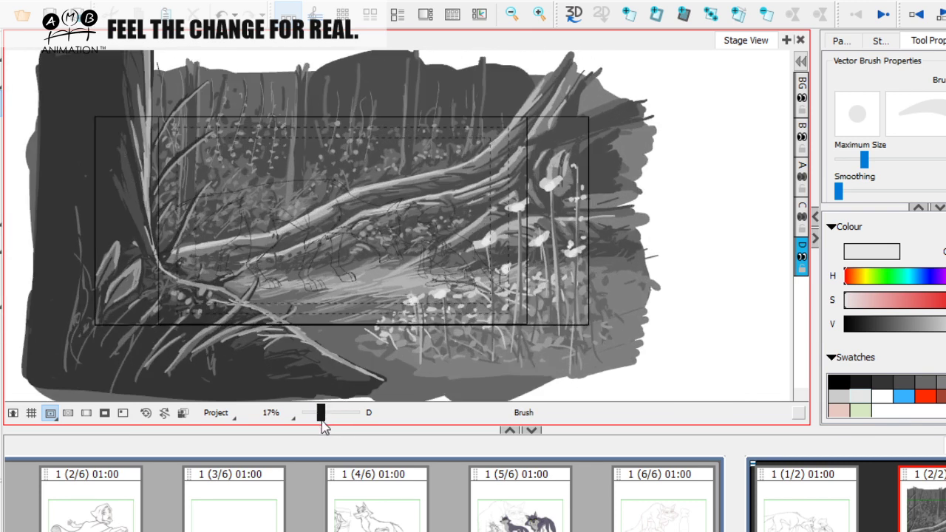
key(space)
drag(378, 370, 376, 392)
drag(320, 414, 320, 418)
drag(438, 343, 428, 353)
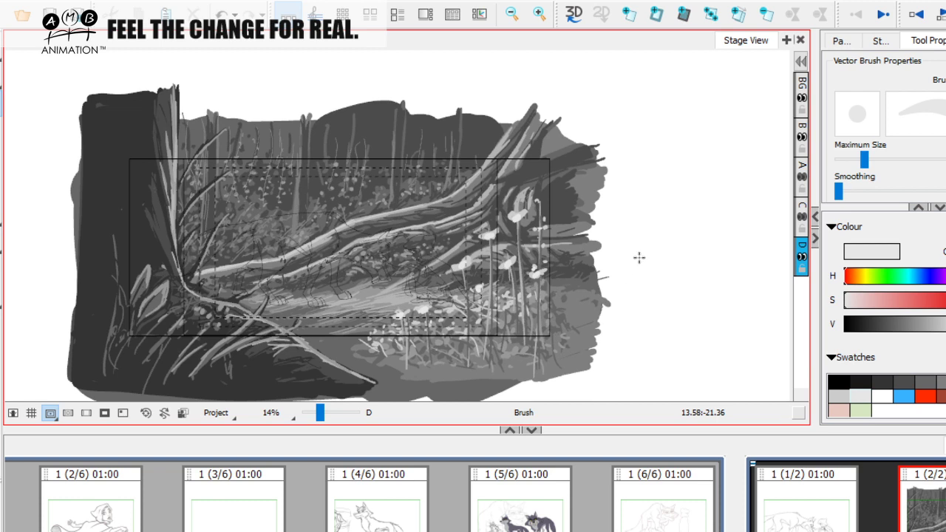
click(903, 381)
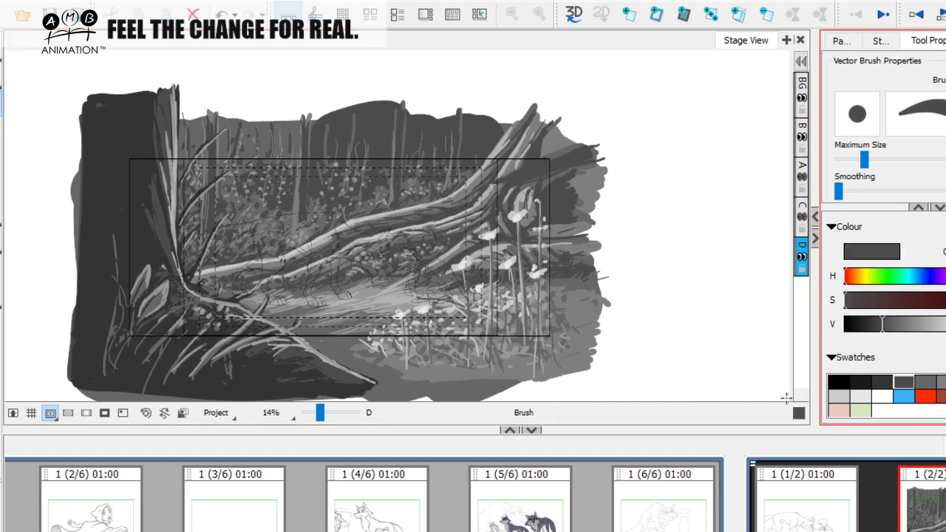
click(371, 195)
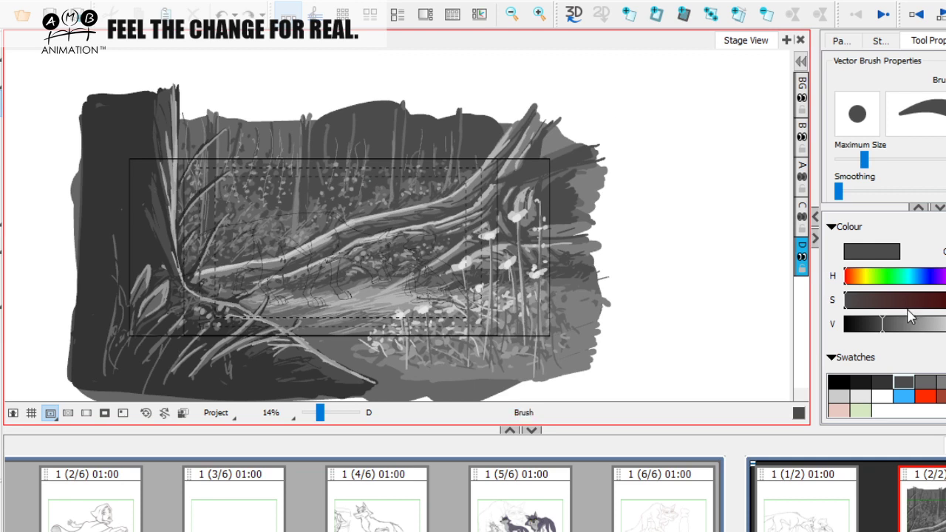
click(882, 380)
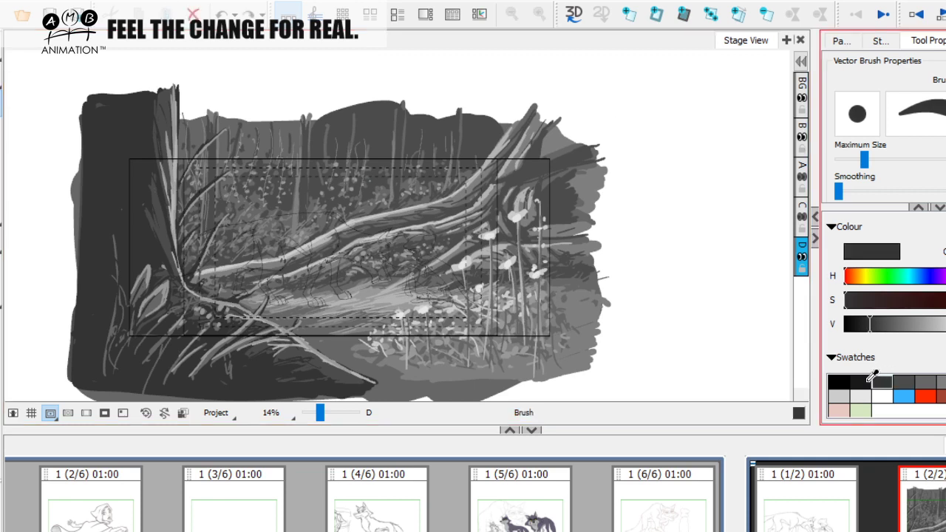
drag(318, 208, 602, 146)
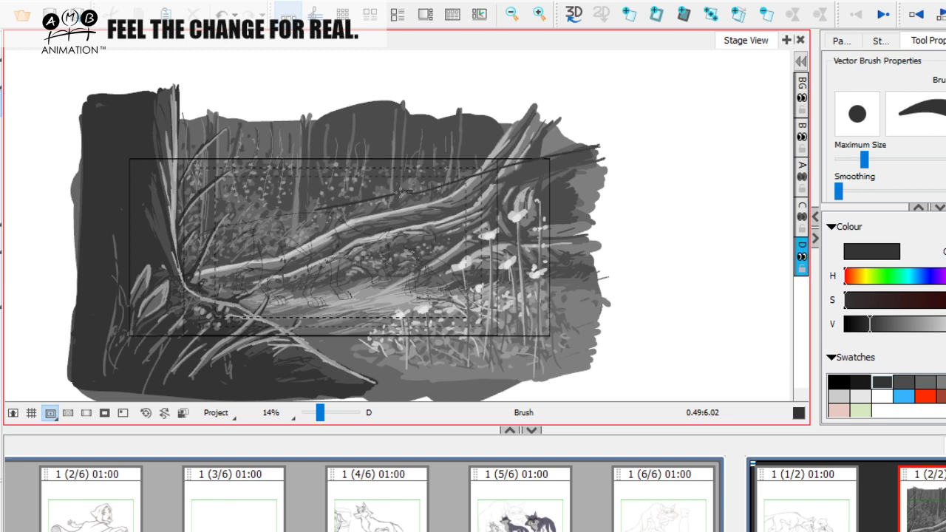
drag(320, 414, 319, 416)
key(ctrl+z)
key(ctrl+z)
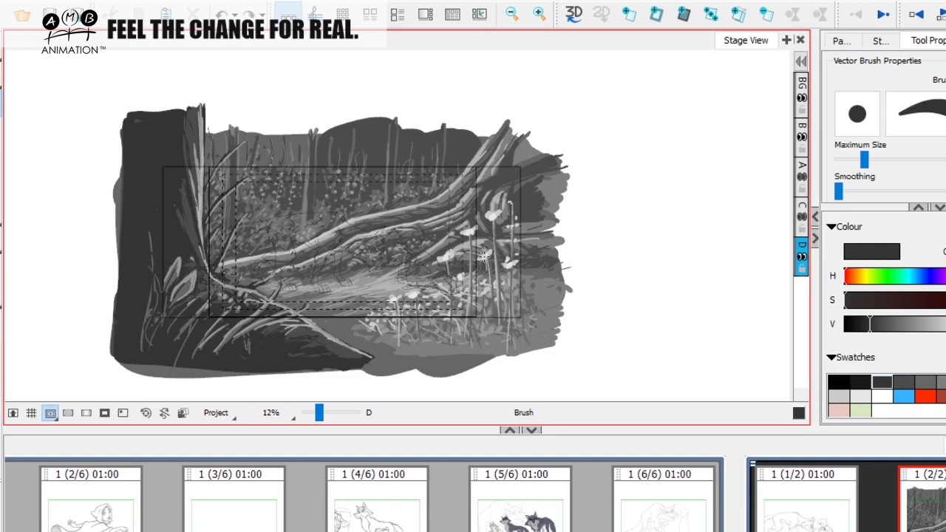
Paint a dark grey overhanging branch reaching in from the right across the upper part of the frame
drag(430, 181, 580, 155)
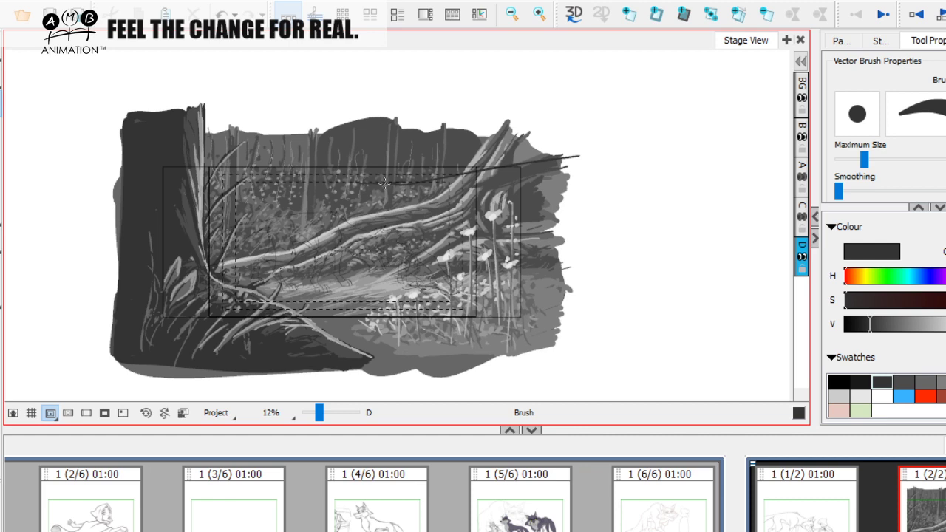
mouse_move(412, 182)
mouse_down()
mouse_move(531, 160)
mouse_move(364, 181)
mouse_move(551, 161)
mouse_up()
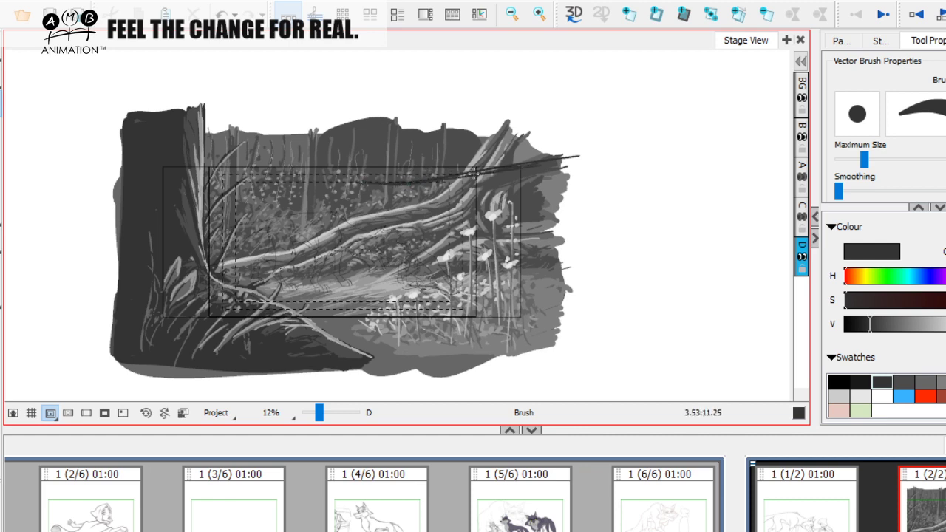
mouse_move(444, 179)
mouse_down()
mouse_move(565, 162)
mouse_move(505, 162)
mouse_up()
drag(339, 177, 412, 182)
drag(524, 168, 565, 162)
mouse_move(346, 180)
mouse_down()
mouse_move(330, 178)
mouse_move(422, 180)
mouse_up()
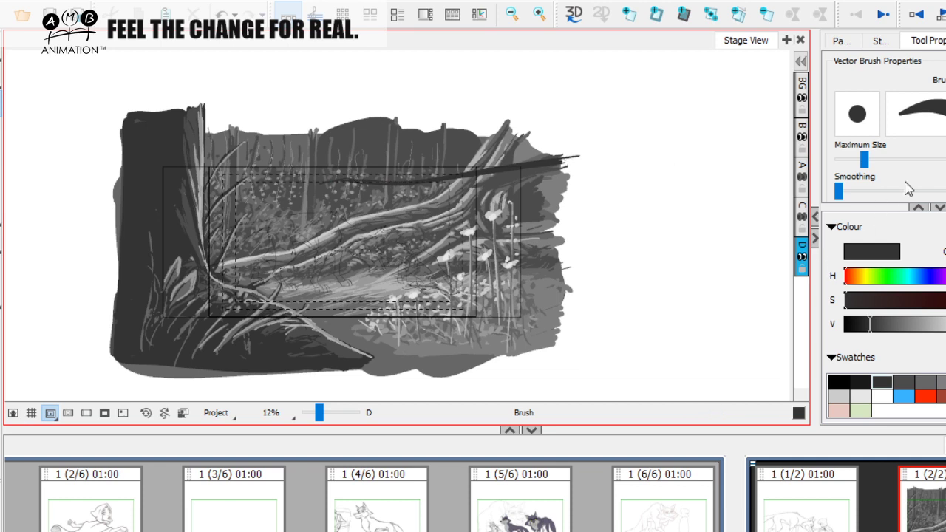
Enlarge the brush slightly and thicken the overhanging branch with more dark grey strokes
click(863, 382)
click(882, 382)
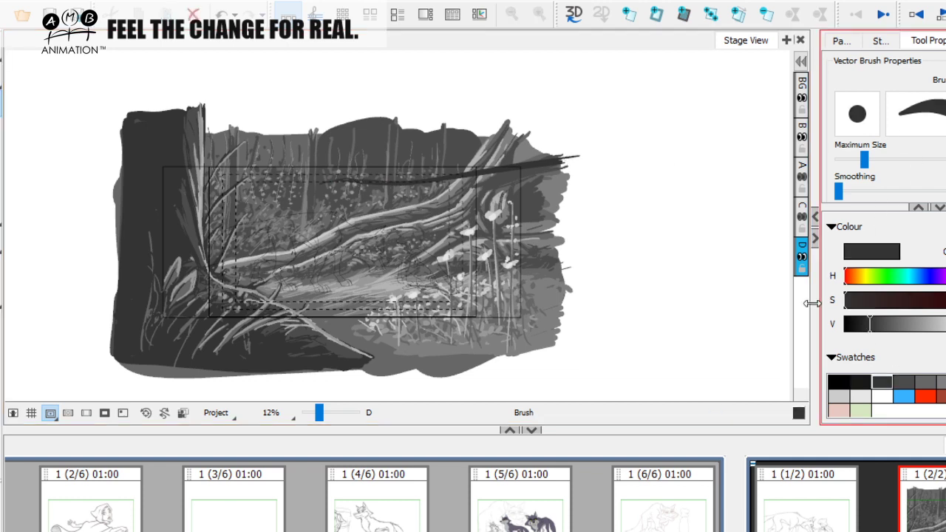
drag(866, 161, 869, 161)
mouse_move(341, 182)
mouse_down()
mouse_move(331, 181)
mouse_move(388, 182)
mouse_up()
mouse_move(543, 166)
mouse_down()
mouse_move(574, 162)
mouse_move(474, 175)
mouse_up()
Choose light grey and outline several leaves along the overhanging branch
drag(319, 412, 320, 412)
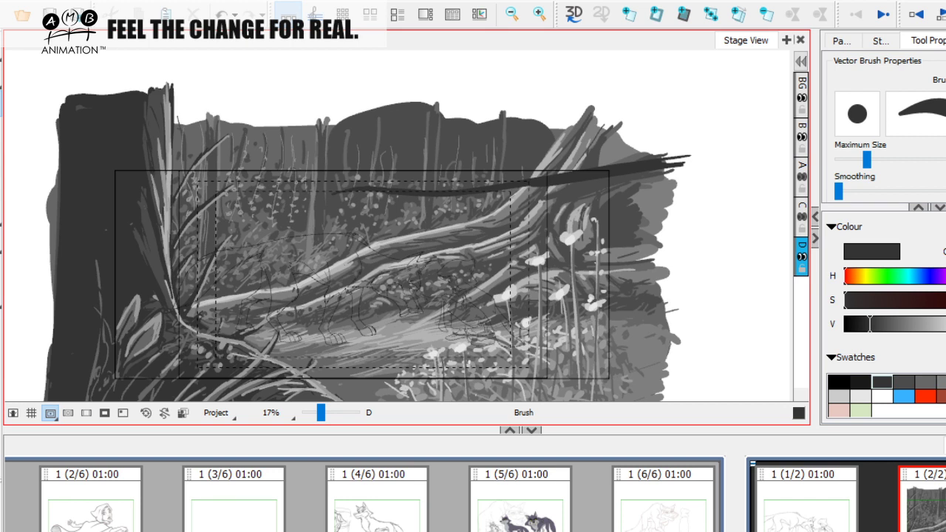
click(945, 382)
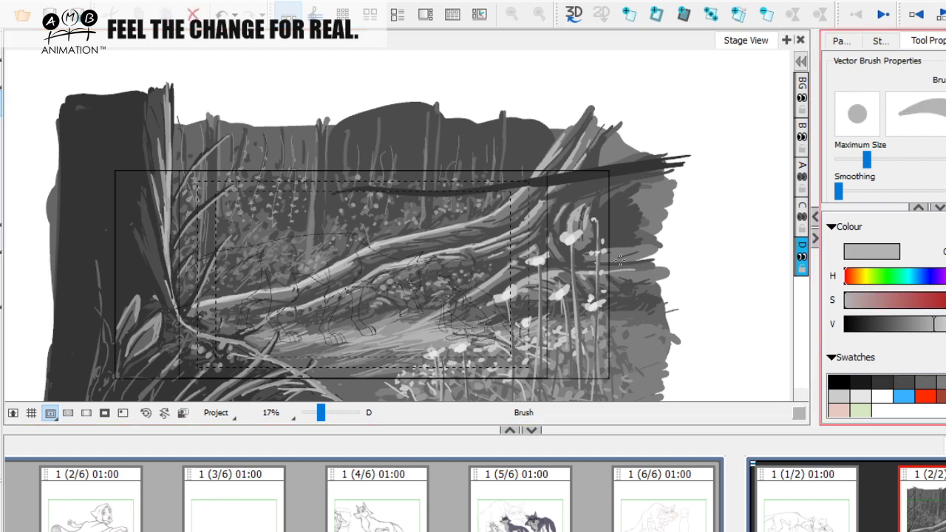
drag(359, 178, 298, 193)
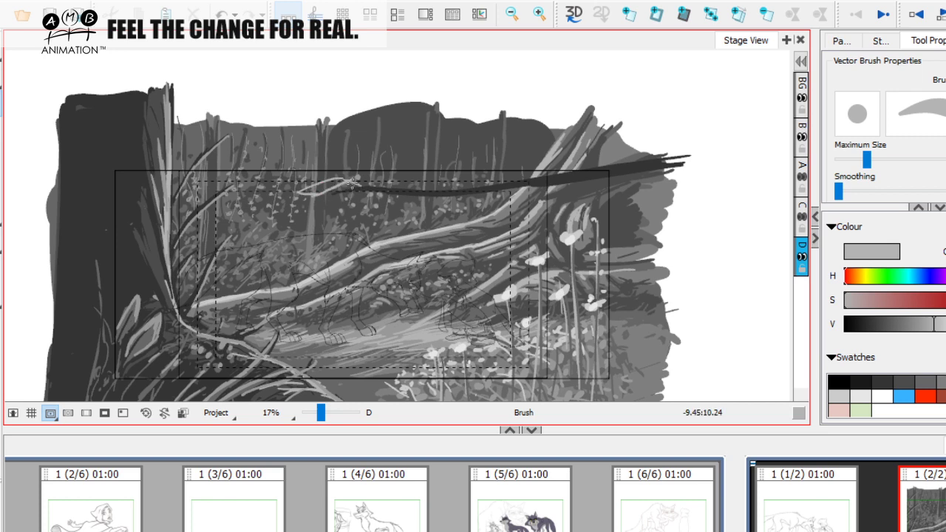
mouse_move(319, 195)
mouse_down()
mouse_move(329, 214)
mouse_move(368, 204)
mouse_move(373, 192)
mouse_move(390, 205)
mouse_move(418, 174)
mouse_move(409, 187)
mouse_move(440, 190)
mouse_move(429, 215)
mouse_move(467, 197)
mouse_up()
scroll(468, 202, down, 1)
key(space)
mouse_move(479, 179)
mouse_down()
mouse_move(447, 187)
mouse_move(487, 191)
mouse_up()
key(space)
drag(524, 176, 514, 176)
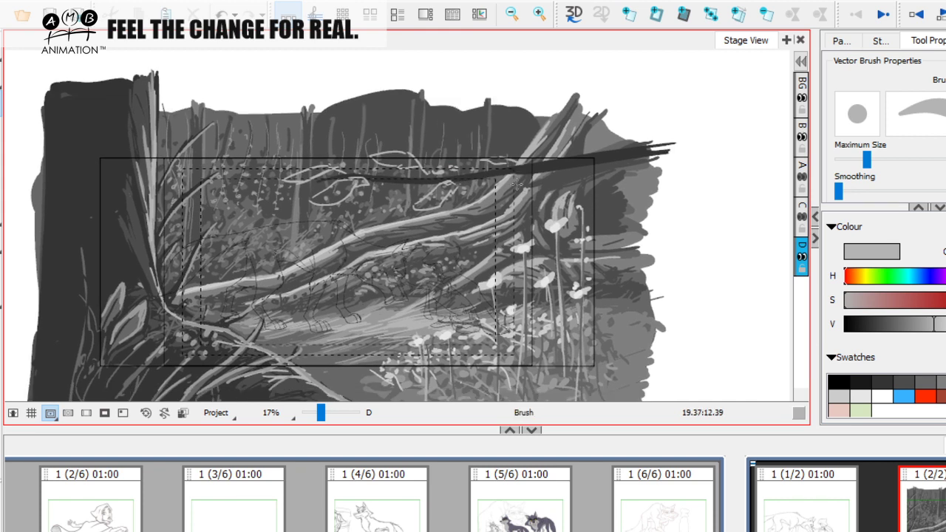
Paint a solid light grey leaf below the right part of the branch and enlarge the brush slightly
mouse_move(505, 183)
mouse_down()
mouse_move(601, 152)
mouse_move(649, 238)
mouse_move(667, 246)
mouse_up()
mouse_move(612, 159)
mouse_down()
mouse_move(620, 168)
mouse_move(600, 169)
mouse_move(632, 151)
mouse_move(598, 171)
mouse_move(628, 164)
mouse_up()
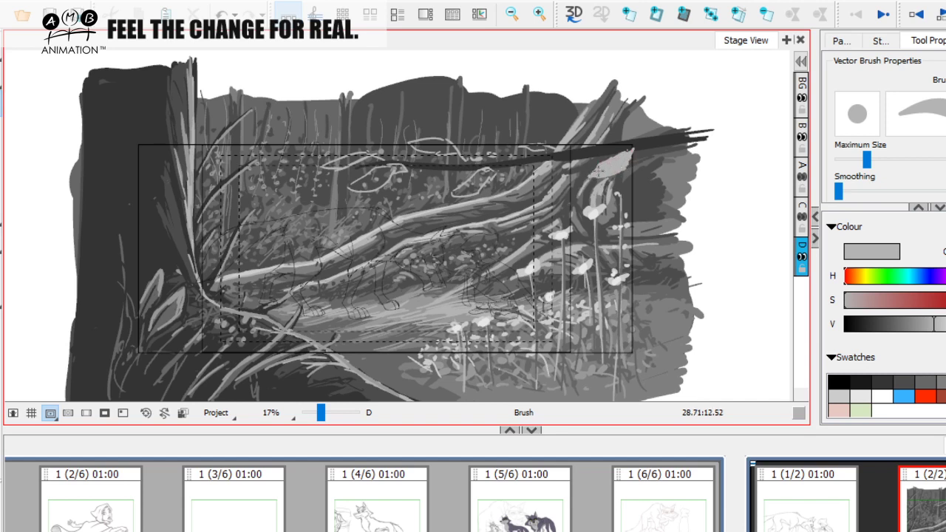
drag(867, 160, 869, 159)
mouse_move(484, 176)
mouse_down()
mouse_move(460, 192)
mouse_move(489, 176)
mouse_up()
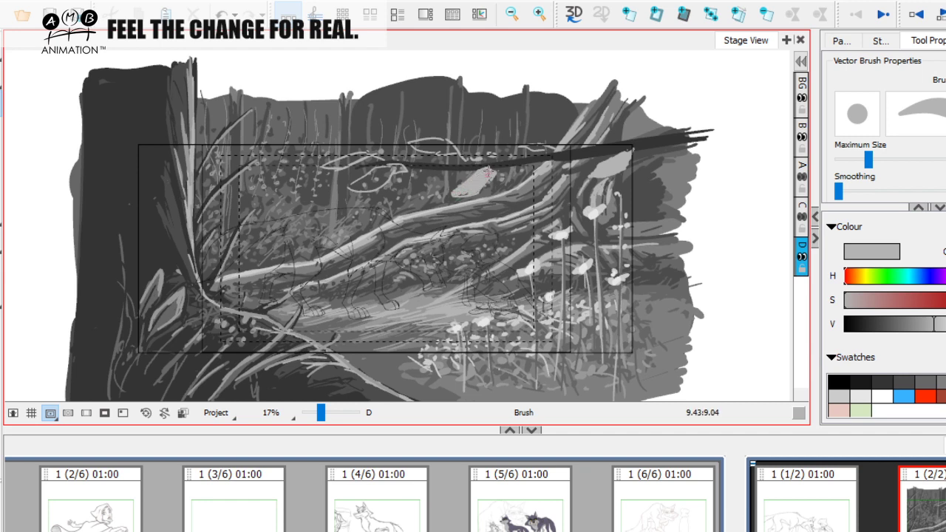
drag(530, 127, 568, 126)
mouse_move(429, 166)
mouse_down()
mouse_move(403, 179)
mouse_move(415, 173)
mouse_move(405, 180)
mouse_move(412, 183)
mouse_up()
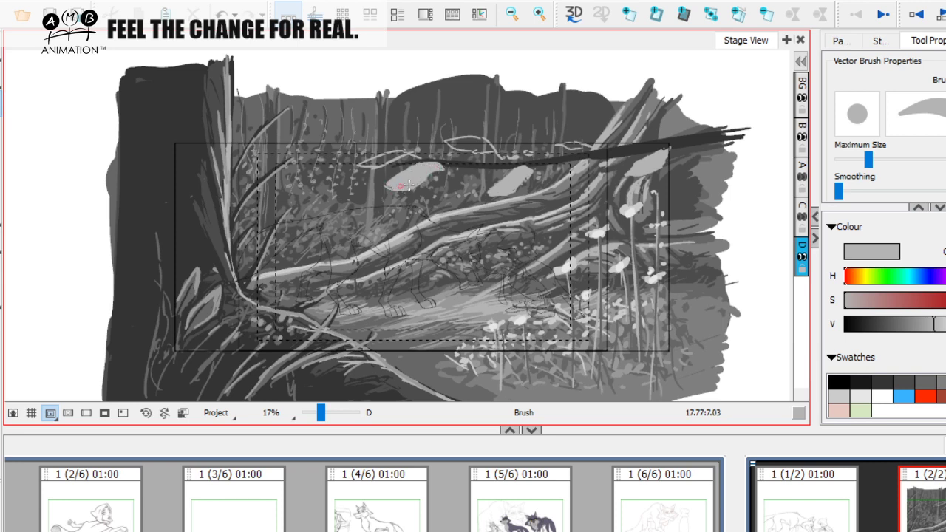
drag(409, 186, 413, 140)
key(ctrl+z)
key(ctrl+z)
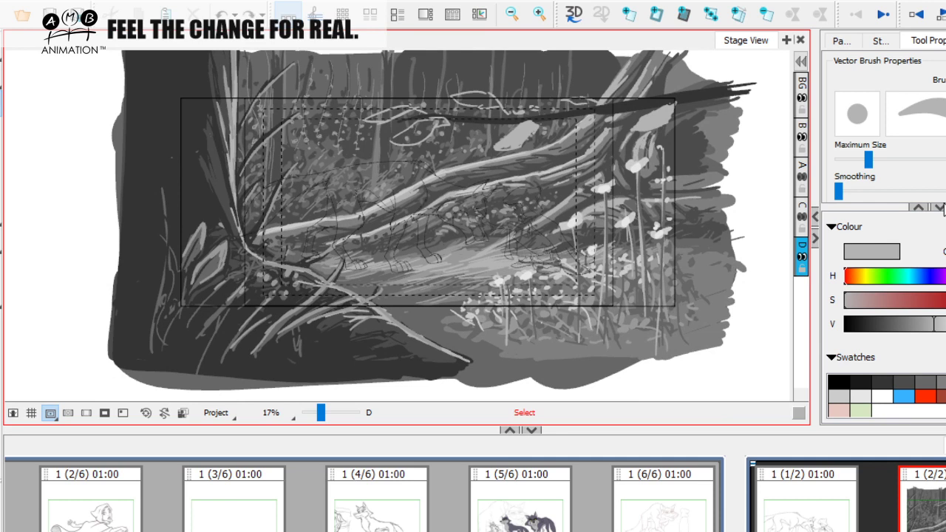
Fill the outlined leaves along the overhanging branch with solid light grey
drag(506, 186, 490, 262)
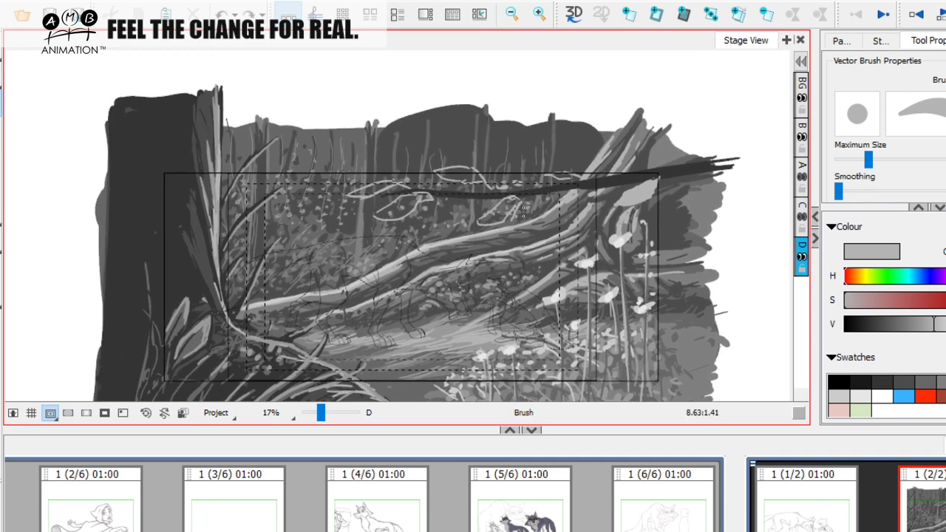
mouse_move(480, 207)
mouse_down()
mouse_move(505, 202)
mouse_move(480, 222)
mouse_move(510, 201)
mouse_move(490, 219)
mouse_up()
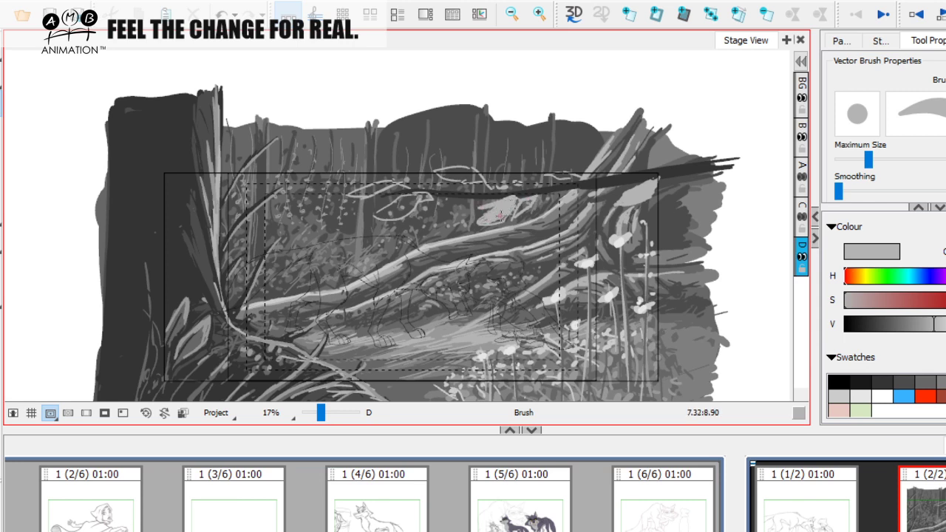
key(space)
drag(512, 304, 607, 269)
mouse_move(506, 158)
mouse_down()
mouse_move(480, 168)
mouse_move(490, 180)
mouse_move(482, 174)
mouse_up()
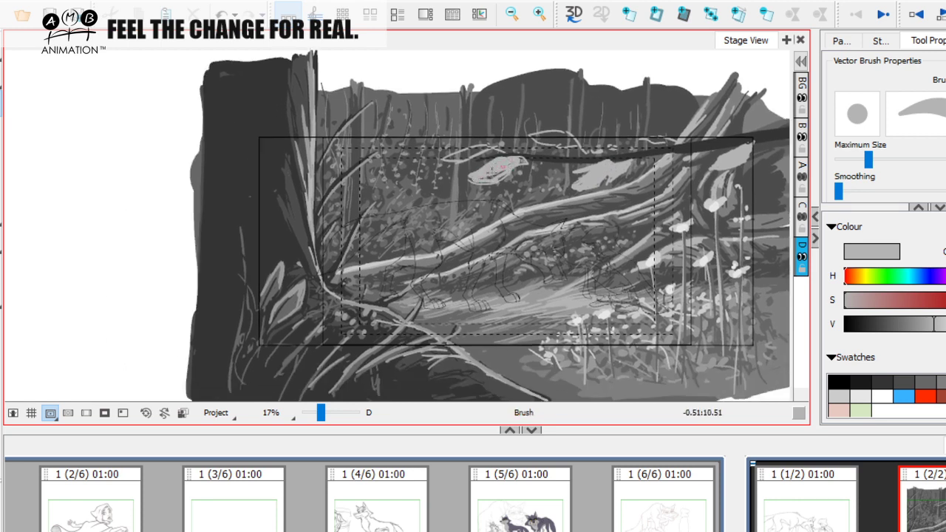
key(space)
mouse_move(496, 177)
mouse_down()
mouse_move(488, 192)
mouse_move(445, 167)
mouse_move(458, 169)
mouse_up()
key(space)
mouse_move(514, 162)
mouse_down()
mouse_move(475, 168)
mouse_move(490, 156)
mouse_move(509, 159)
mouse_up()
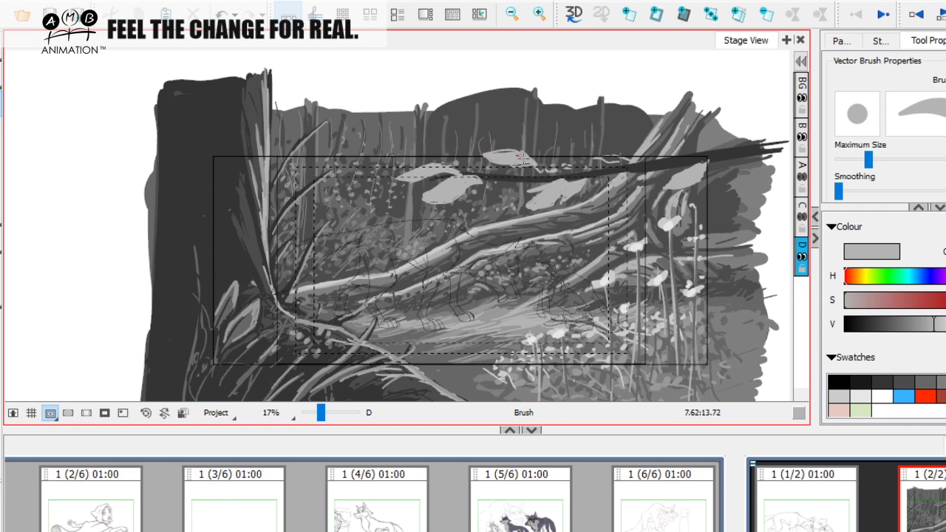
Choose a near-white grey and paint highlight strokes on the leaves at the left end of the overhanging branch
key(space)
drag(718, 273, 691, 226)
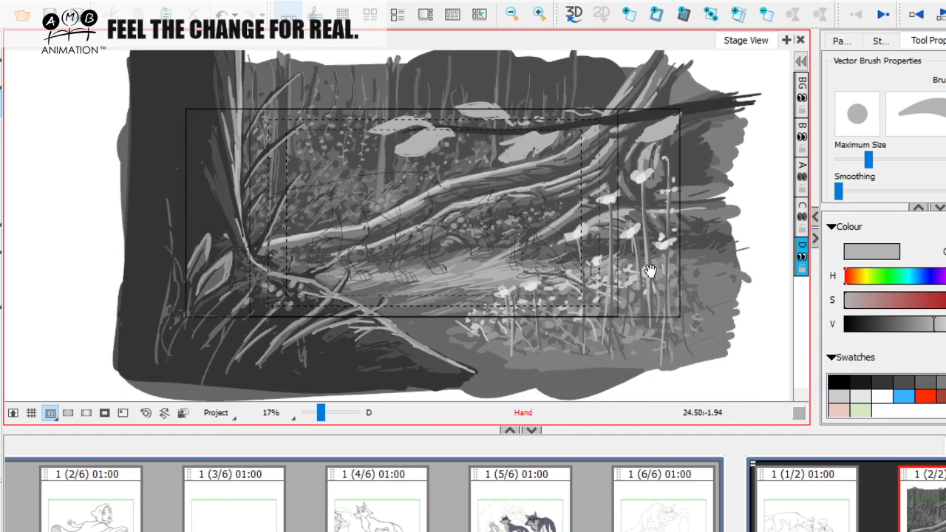
key(space)
drag(766, 376, 729, 391)
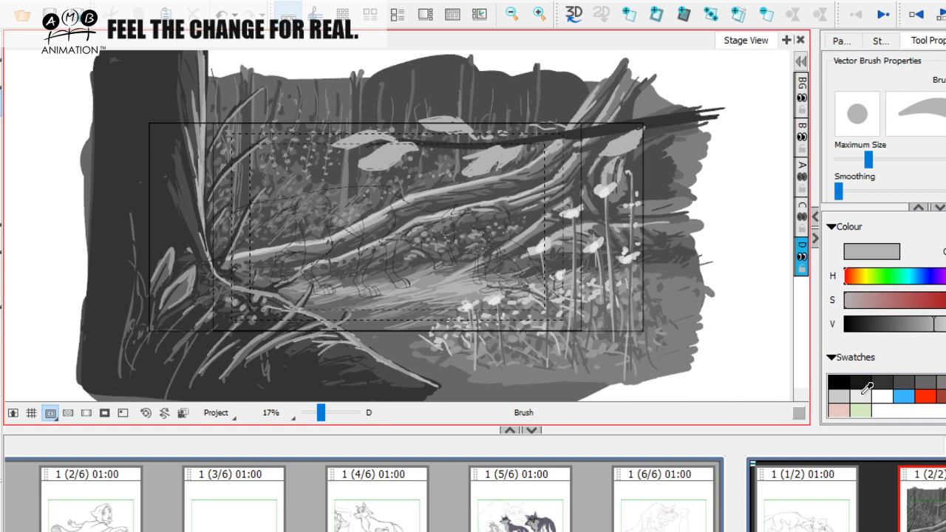
click(859, 394)
key(space)
mouse_move(370, 154)
mouse_down()
mouse_move(399, 196)
mouse_move(393, 203)
mouse_move(422, 205)
mouse_move(422, 192)
mouse_up()
key(space)
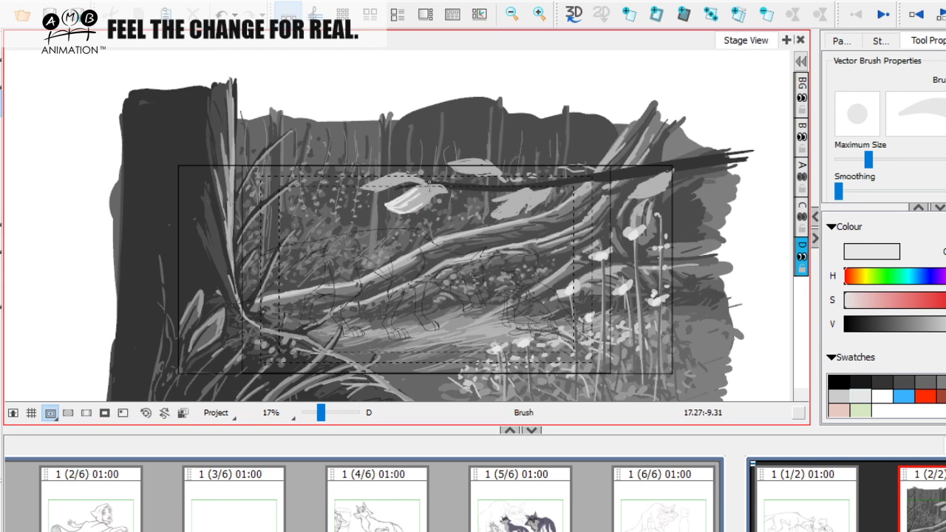
drag(362, 186, 474, 177)
Paint near-white highlights on the two leaves hanging under the right part of the branch
key(space)
drag(488, 216, 492, 203)
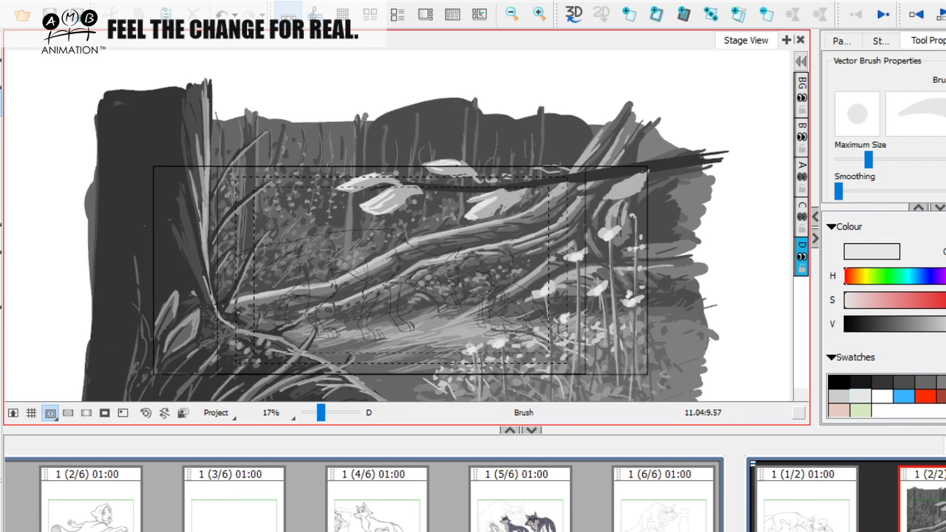
key(space)
mouse_move(594, 197)
mouse_down()
mouse_move(543, 215)
mouse_move(569, 199)
mouse_move(592, 207)
mouse_up()
key(space)
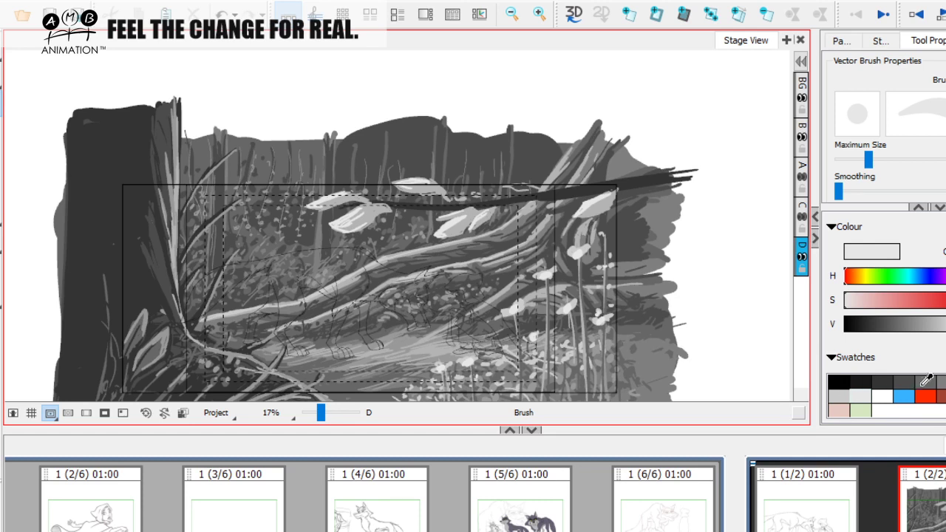
click(944, 382)
click(843, 396)
click(330, 208)
key(ctrl+z)
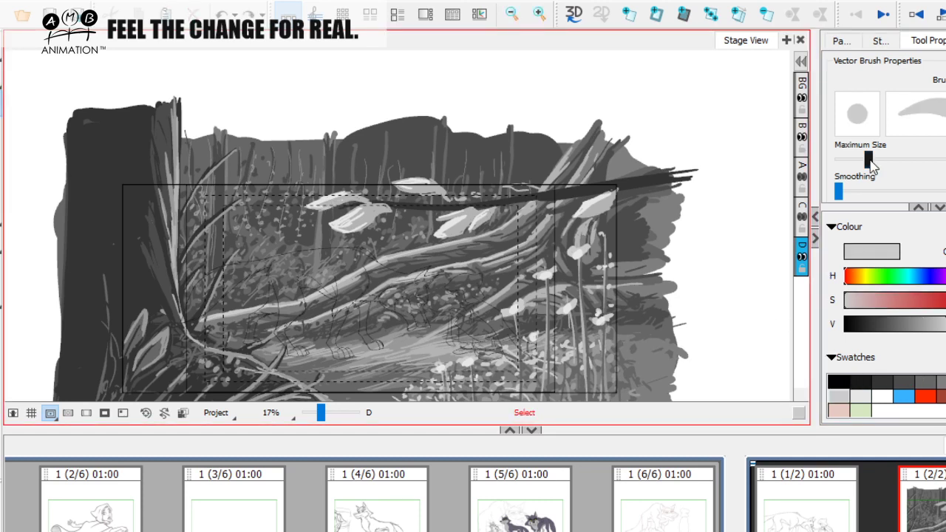
Reduce the brush size slightly, choose a mid grey and draw thin vein lines on the overhanging leaves
click(944, 381)
click(316, 208)
drag(870, 159, 866, 159)
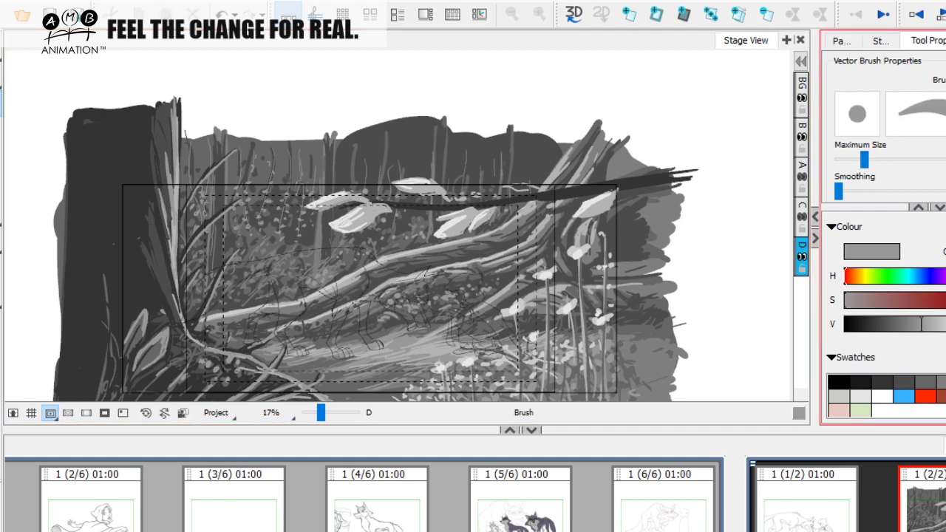
click(944, 381)
click(331, 208)
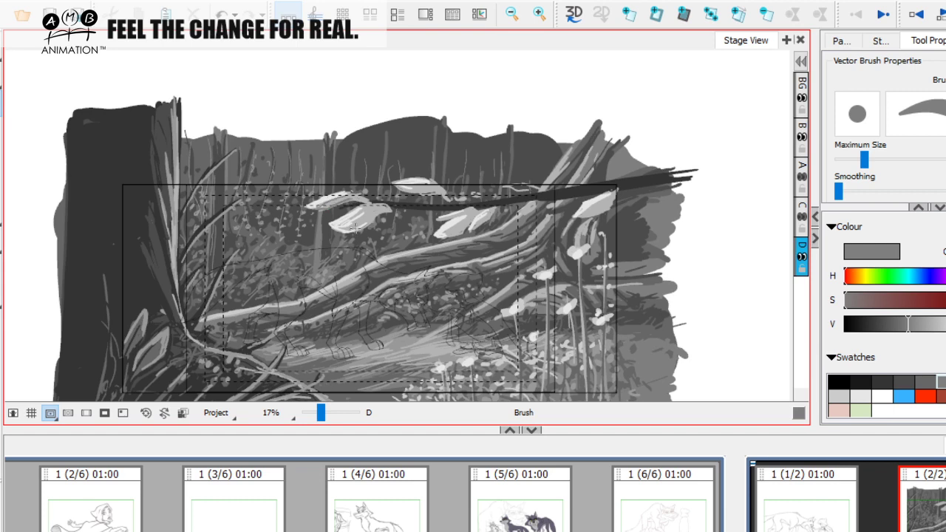
drag(458, 225, 449, 229)
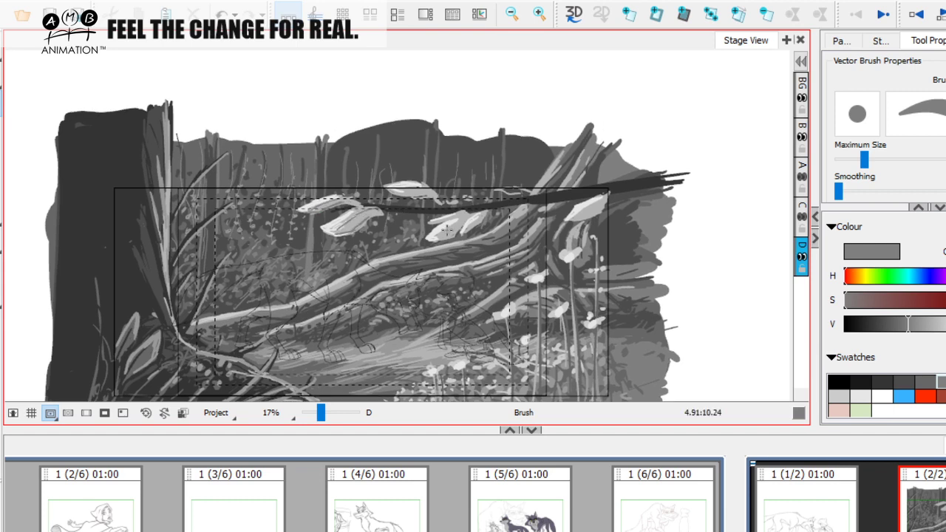
key(space)
drag(474, 218, 475, 222)
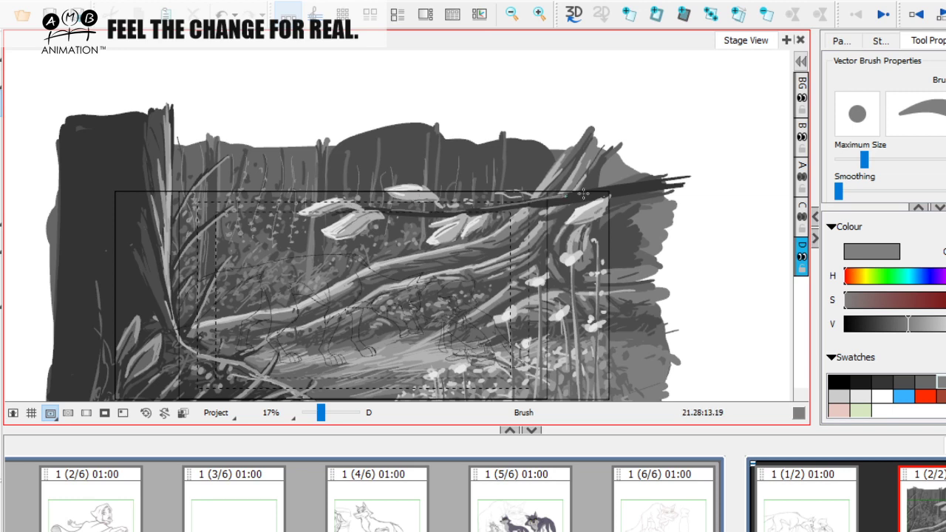
Add mid-grey highlight strokes along the right part of the overhanging branch
key(space)
key(space)
drag(608, 186, 628, 178)
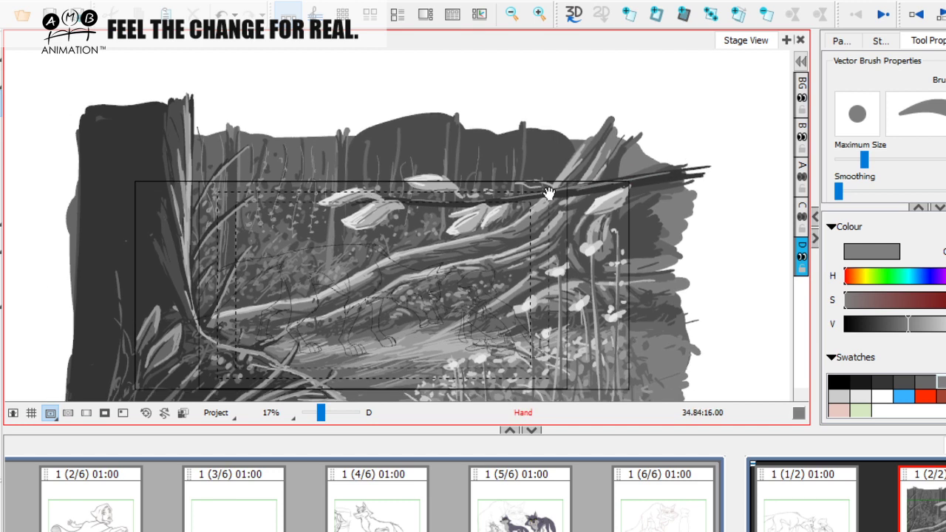
key(space)
mouse_move(552, 238)
mouse_down()
mouse_move(536, 171)
mouse_move(559, 201)
mouse_up()
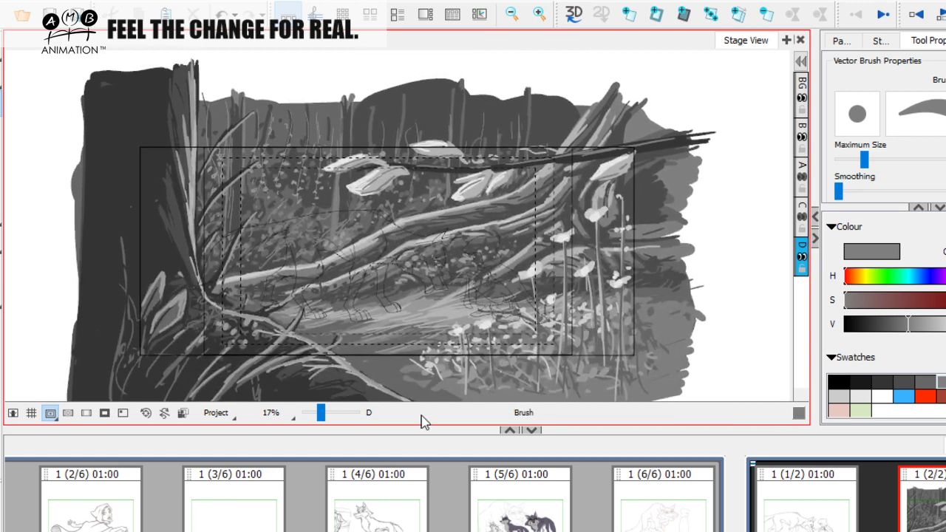
Add a new vector layer directly above background layer D
drag(325, 416, 327, 415)
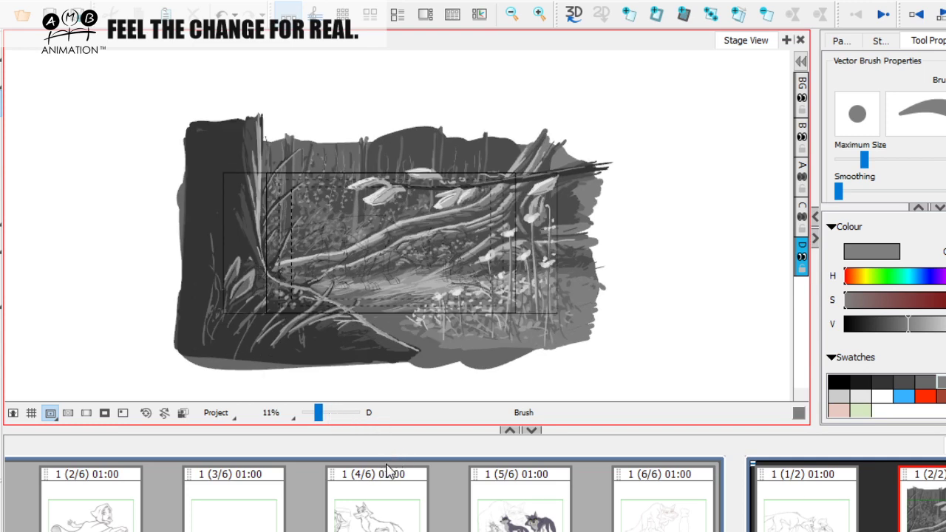
drag(317, 414, 321, 416)
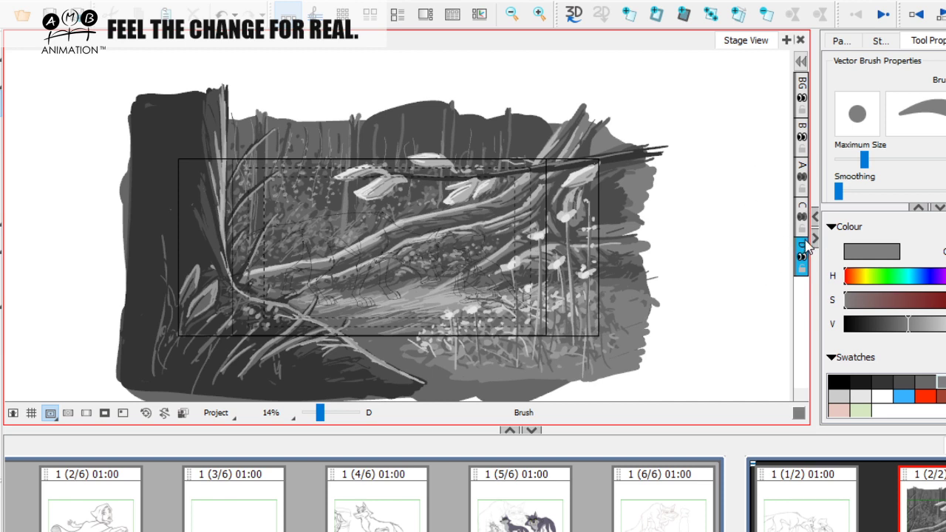
right_click(803, 251)
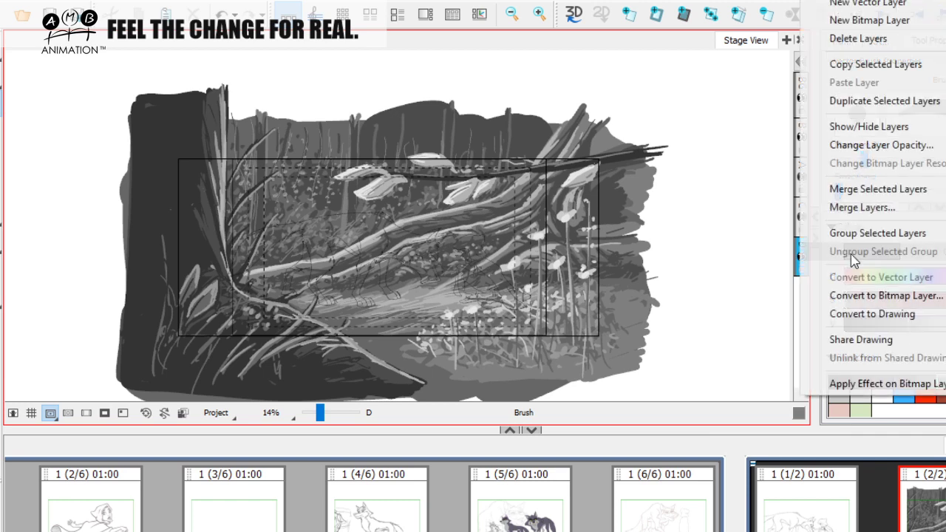
click(872, 20)
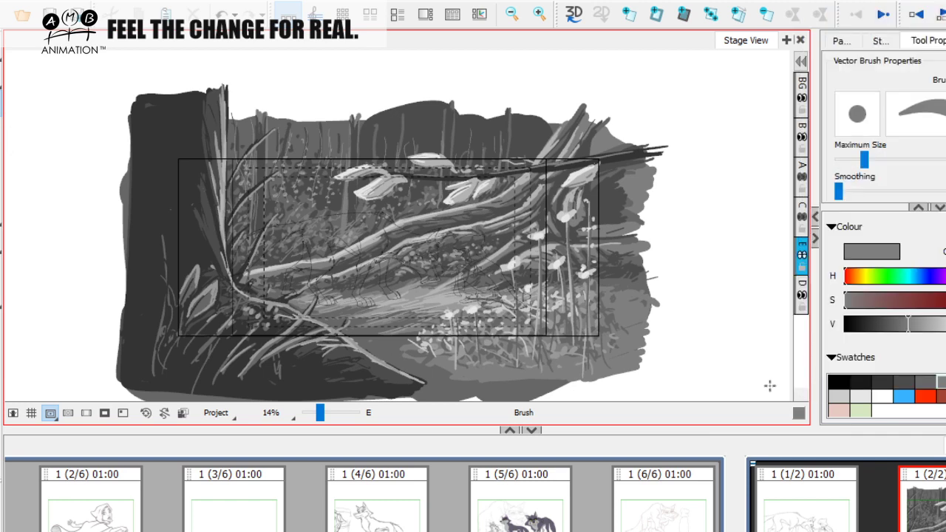
Choose white, greatly enlarge the brush and paint a wide diagonal light beam from the upper left down over the animal sketch
click(882, 396)
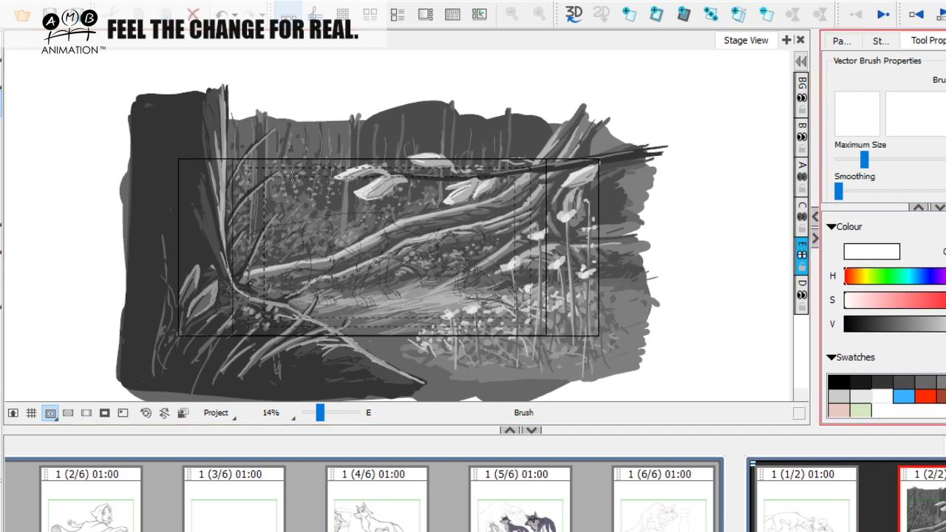
drag(864, 159, 931, 158)
mouse_move(248, 158)
mouse_down()
mouse_move(285, 207)
mouse_move(376, 286)
mouse_move(328, 237)
mouse_move(395, 259)
mouse_move(416, 249)
mouse_move(423, 227)
mouse_move(361, 209)
mouse_move(387, 259)
mouse_up()
mouse_move(439, 243)
mouse_down()
mouse_move(451, 281)
mouse_move(480, 292)
mouse_move(495, 280)
mouse_up()
mouse_move(339, 252)
mouse_down()
mouse_move(383, 263)
mouse_move(296, 164)
mouse_move(315, 164)
mouse_move(258, 150)
mouse_move(256, 138)
mouse_move(249, 147)
mouse_move(338, 175)
mouse_move(265, 116)
mouse_move(243, 118)
mouse_move(239, 146)
mouse_move(270, 185)
mouse_move(238, 155)
mouse_move(254, 178)
mouse_move(237, 155)
mouse_move(351, 234)
mouse_up()
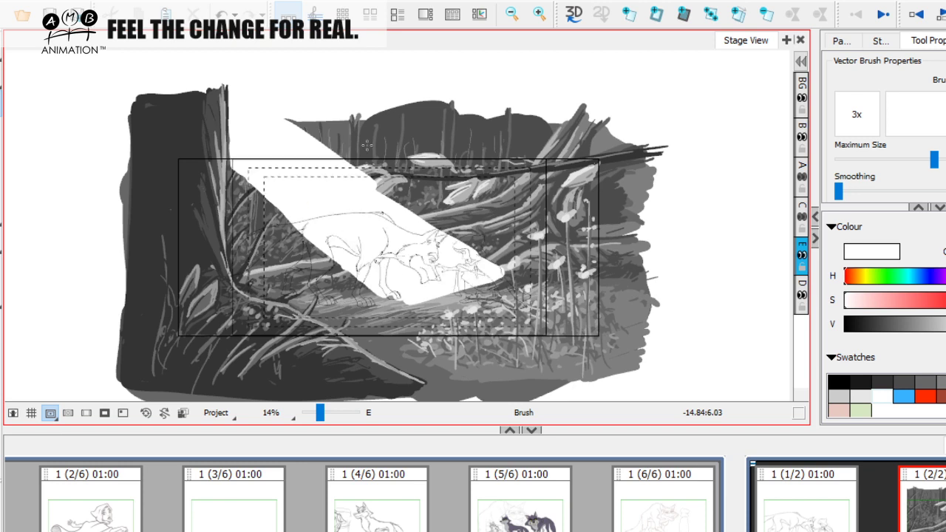
Paint a narrower parallel white beam to the right and a thin one beside the left tree trunk, then touch up the main beam
mouse_move(356, 127)
mouse_down()
mouse_move(444, 189)
mouse_move(516, 222)
mouse_up()
mouse_move(416, 155)
mouse_down()
mouse_move(349, 130)
mouse_move(543, 240)
mouse_move(412, 171)
mouse_up()
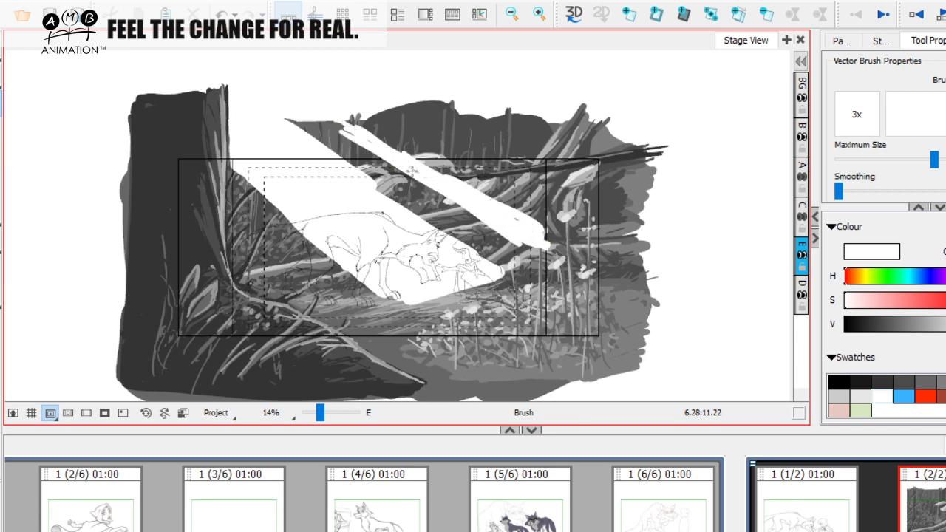
key(ctrl+z)
mouse_move(230, 219)
mouse_down()
mouse_move(266, 250)
mouse_move(232, 213)
mouse_up()
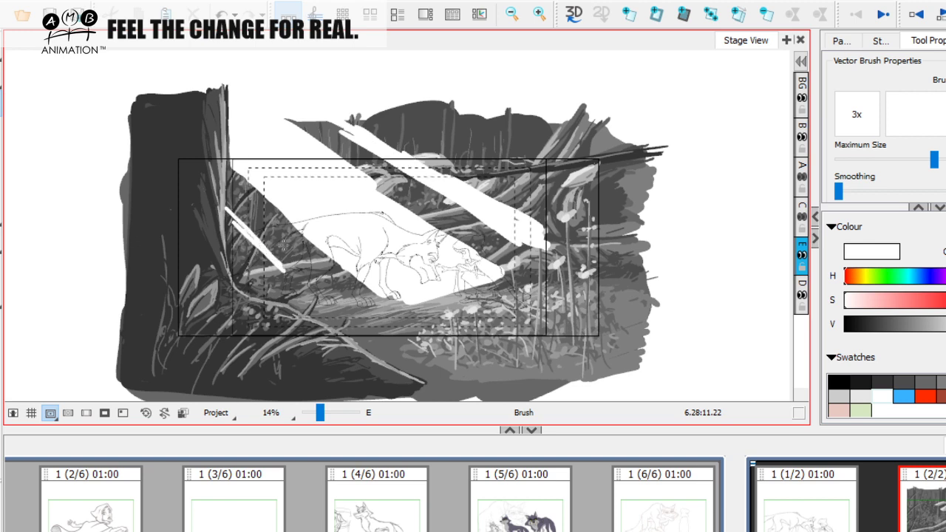
mouse_move(409, 292)
mouse_down()
mouse_move(475, 288)
mouse_move(443, 296)
mouse_up()
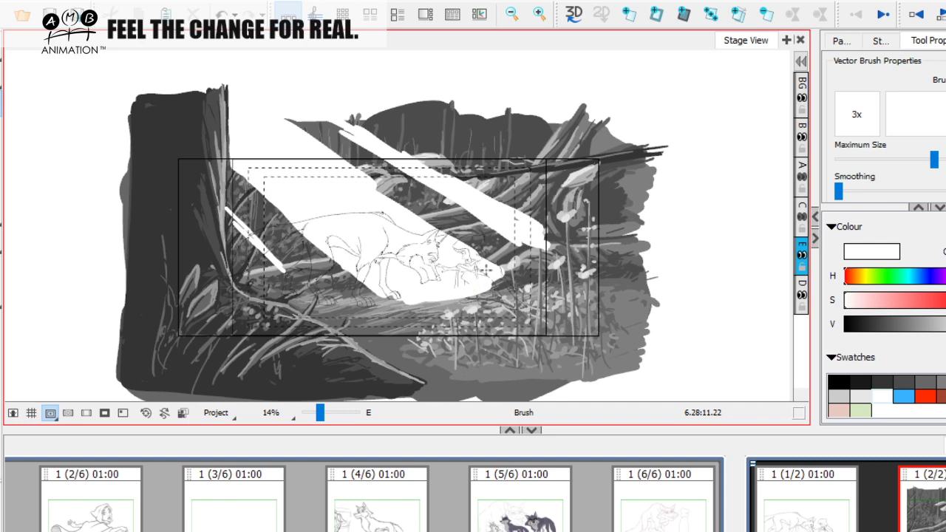
drag(423, 229, 487, 271)
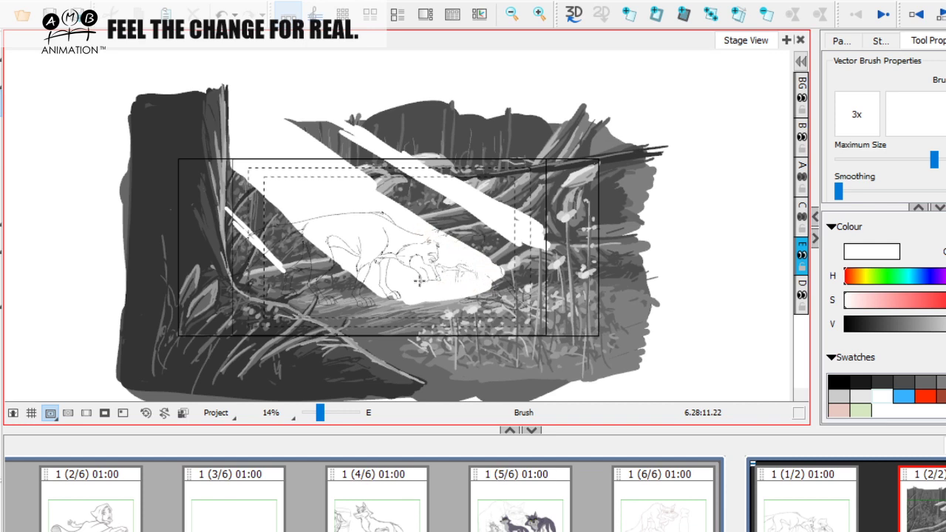
Convert light-beam layer E to a bitmap layer with a 200% canvas, 3840 x 2160, and 100% resolution factor
drag(319, 413, 323, 419)
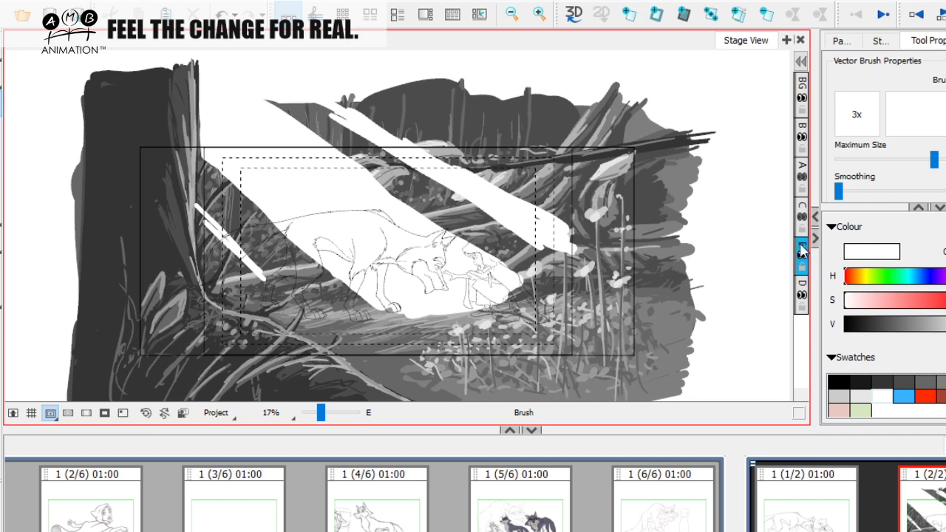
right_click(802, 252)
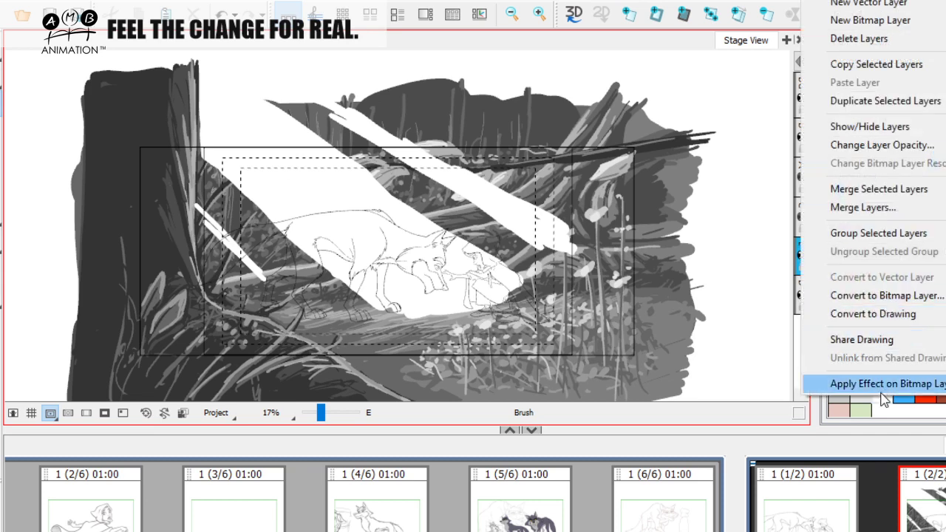
click(908, 297)
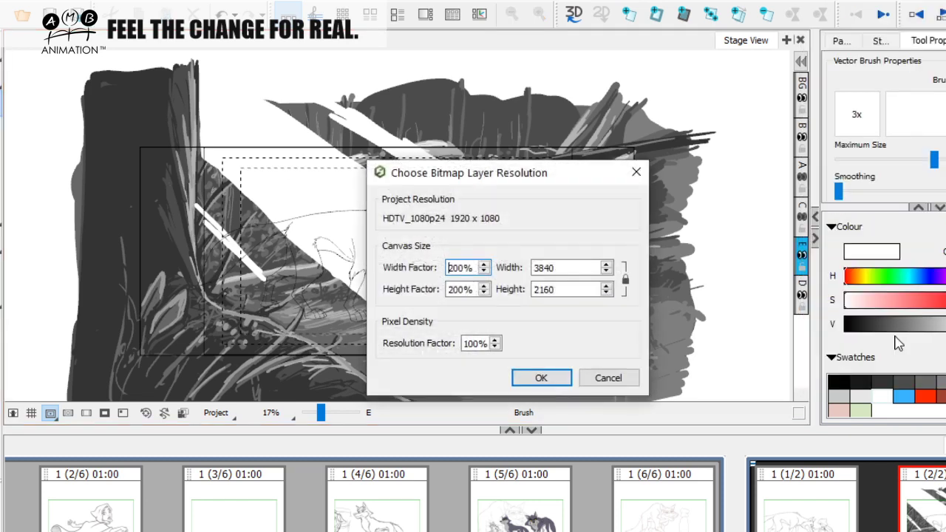
click(545, 381)
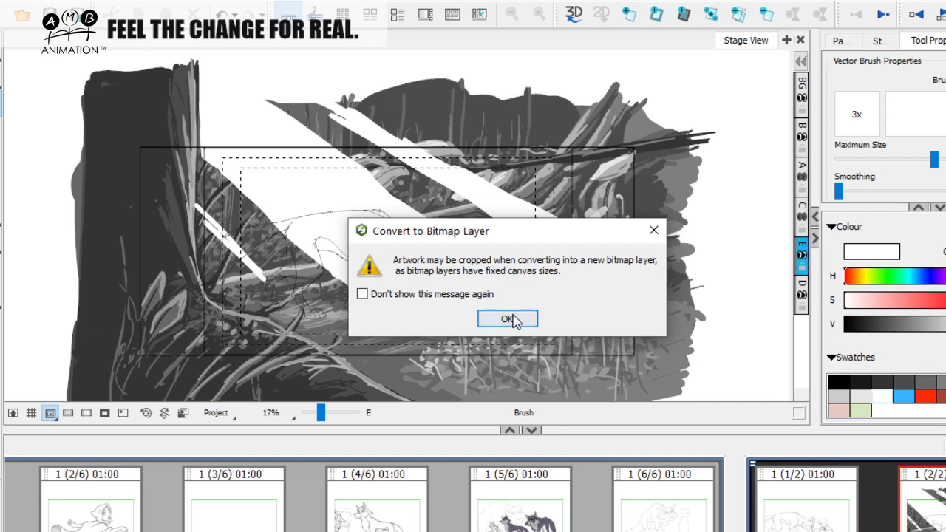
click(510, 319)
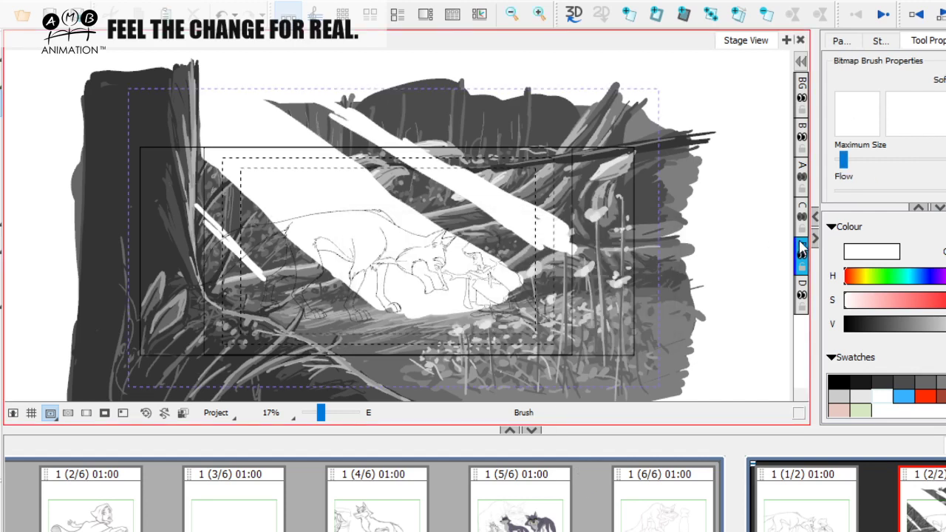
Apply a Blur effect with radius 50 and High quality to the light-beam bitmap layer
right_click(802, 248)
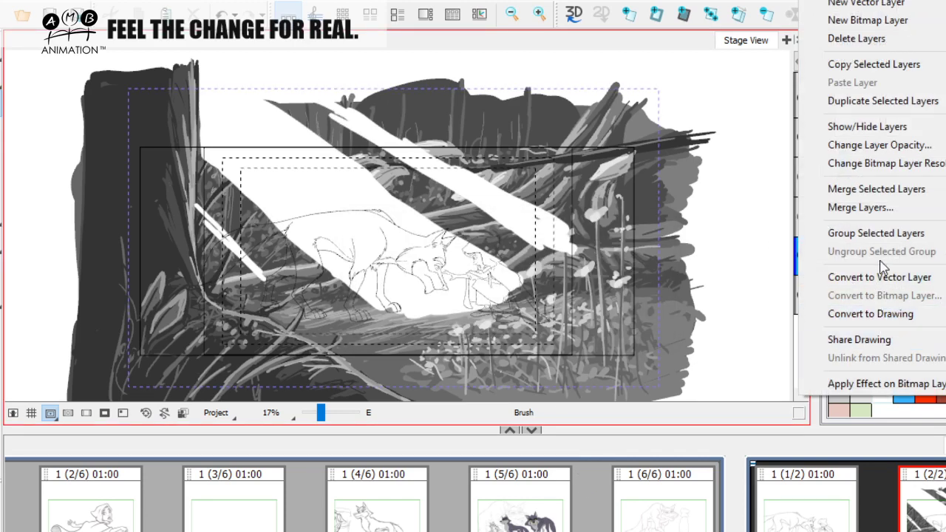
mouse_move(878, 386)
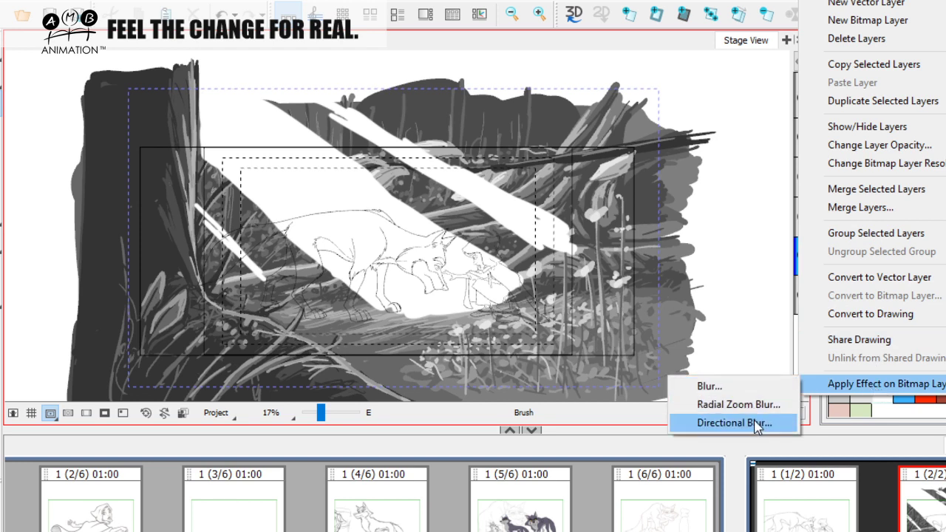
click(706, 386)
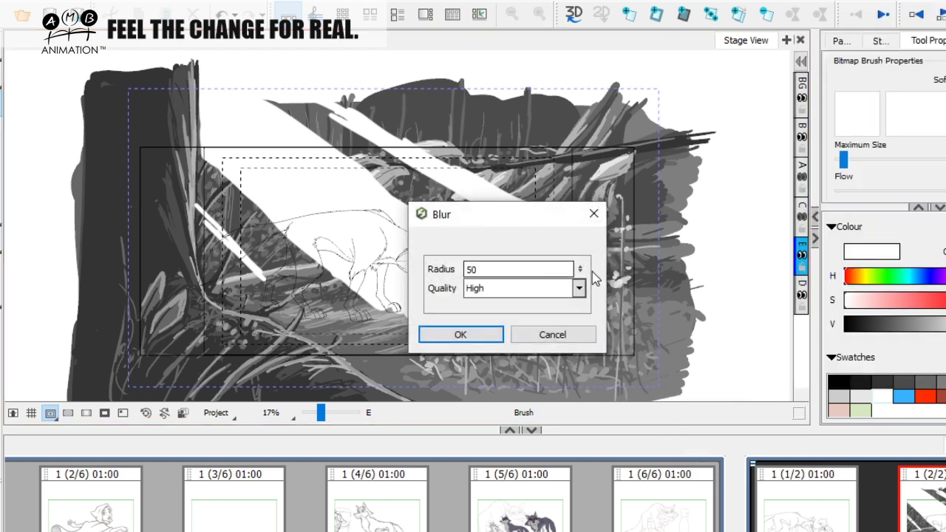
click(474, 332)
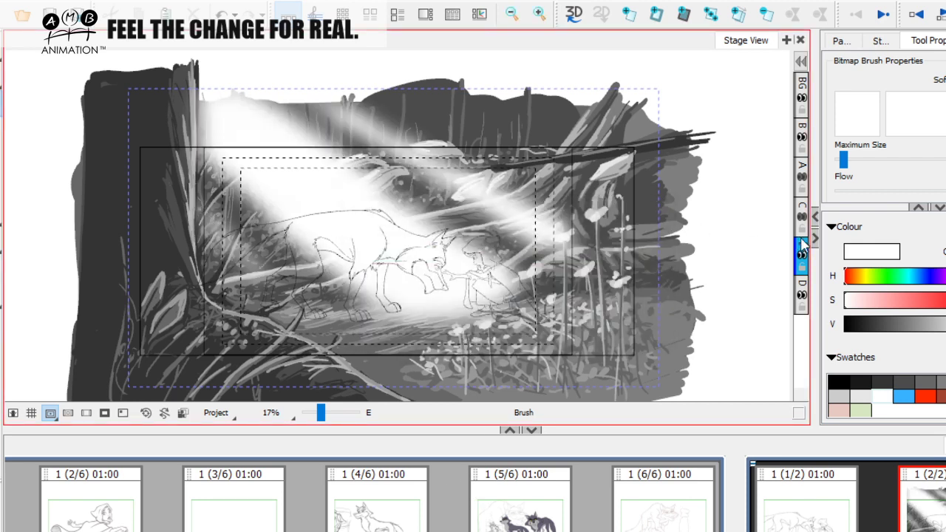
Set the opacity of light-beam layer E to 50
right_click(803, 248)
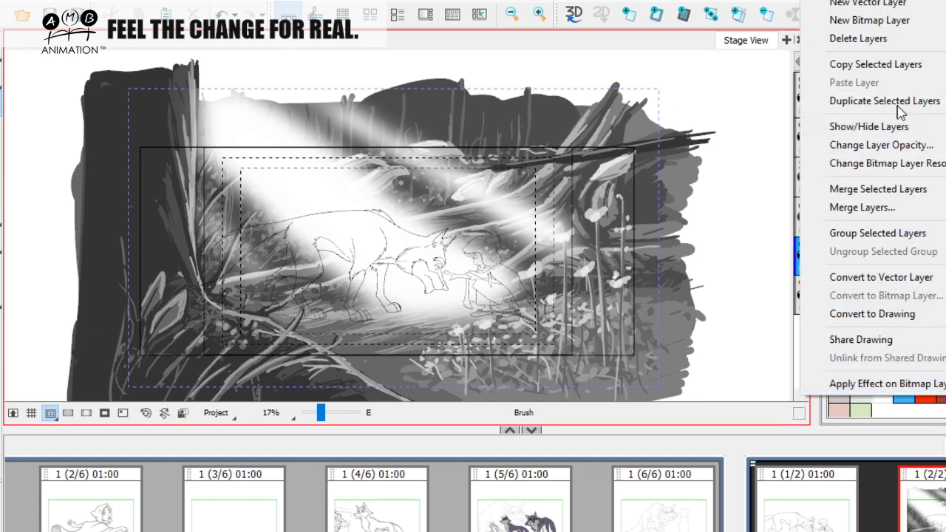
click(915, 145)
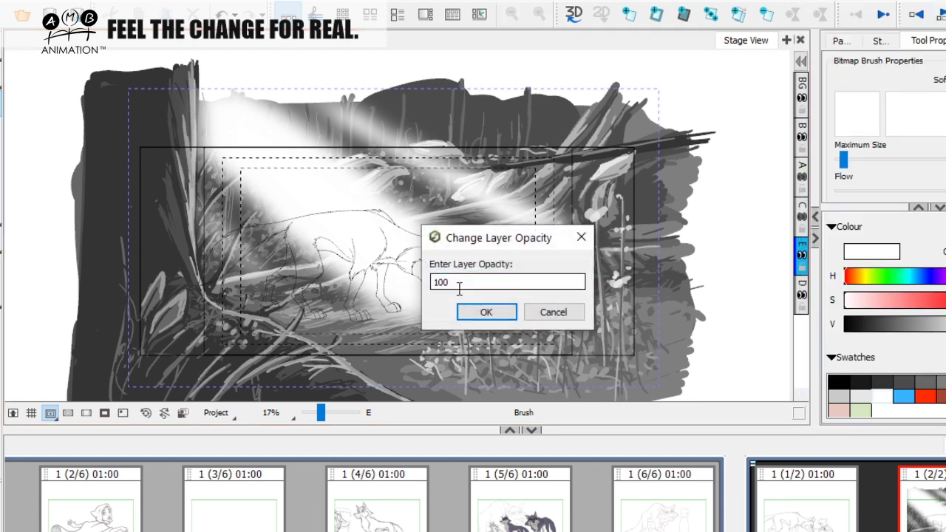
text(50)
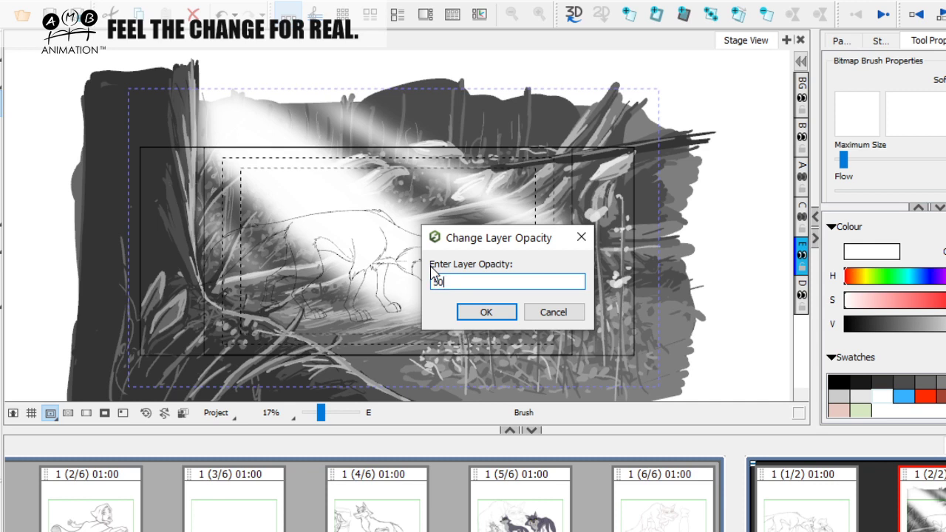
click(486, 311)
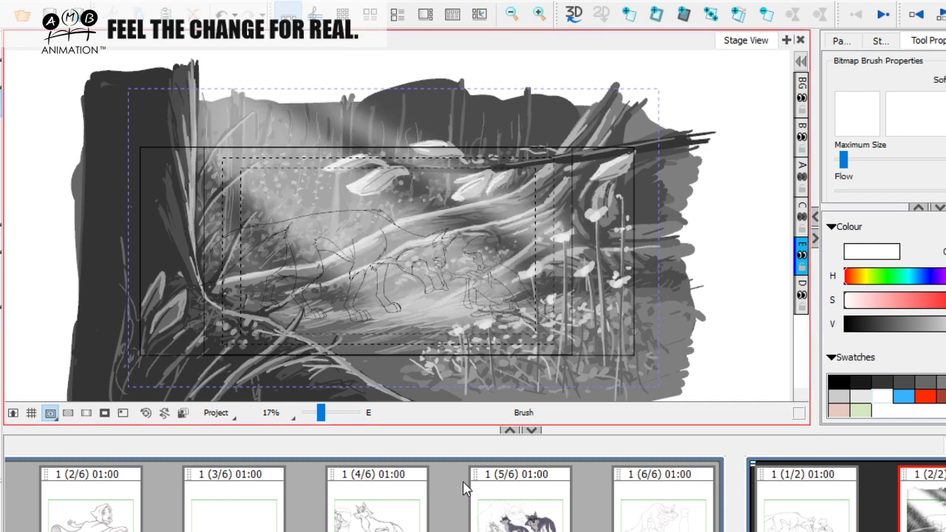
Select the light-beam artwork on layer E and stretch it outward on all four sides to cover more of the forest background
drag(321, 412, 319, 416)
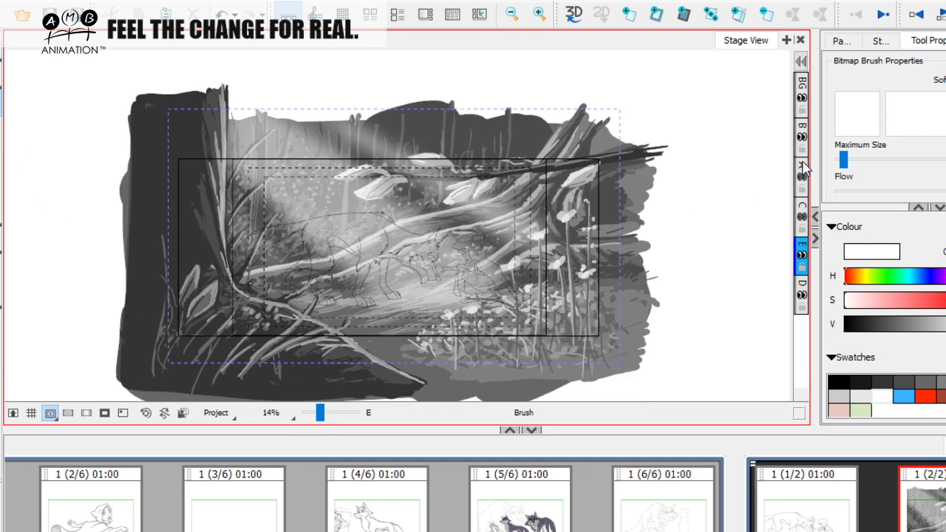
click(802, 169)
click(29, 50)
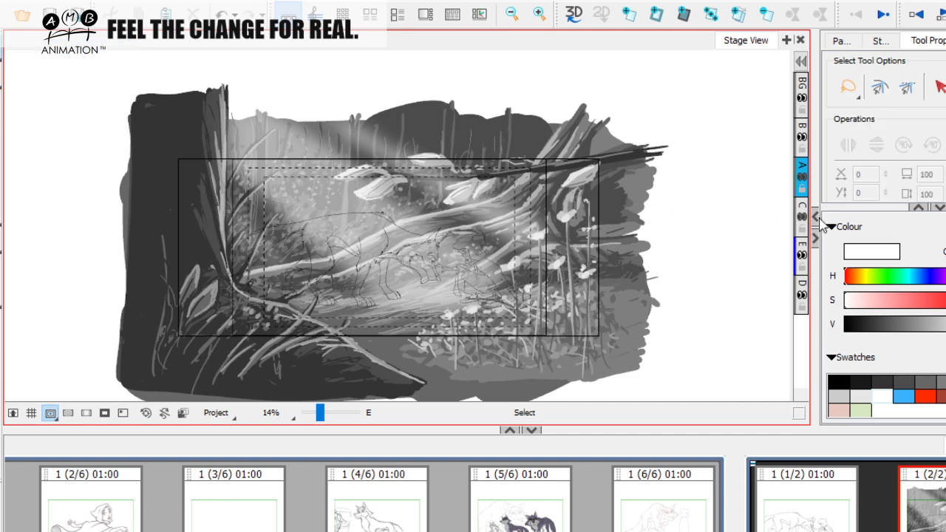
click(802, 249)
click(394, 220)
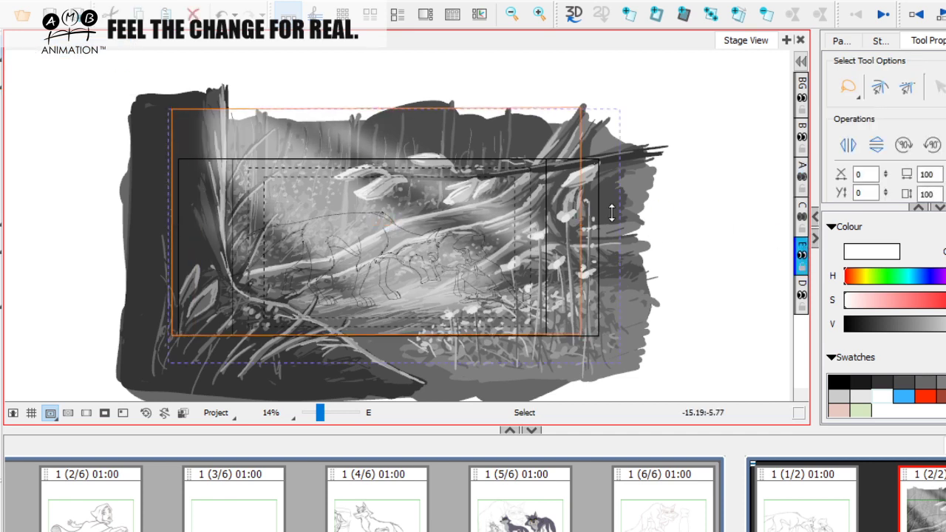
drag(377, 106, 379, 80)
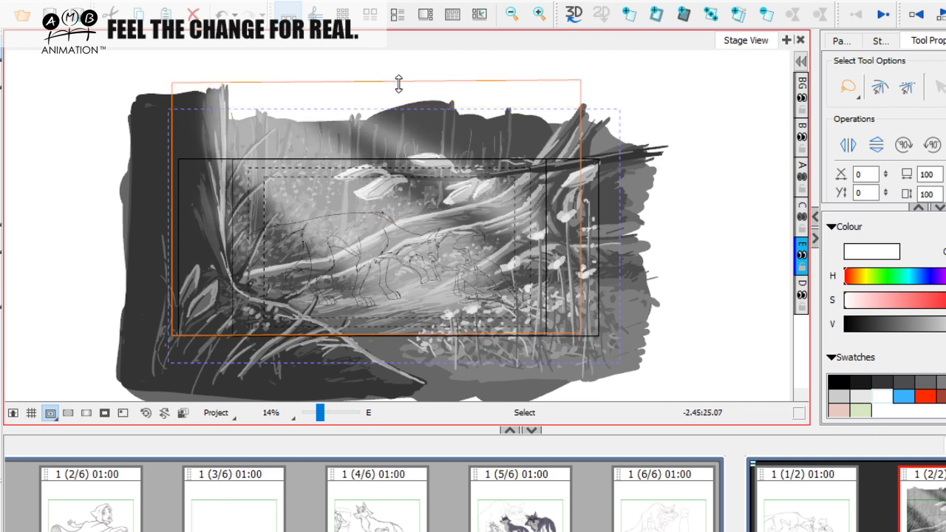
drag(376, 336, 375, 368)
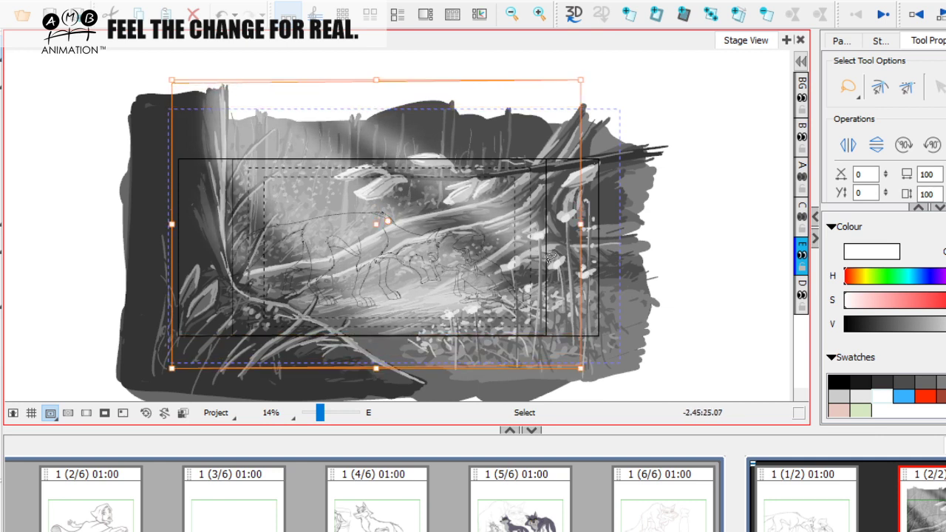
drag(578, 226, 612, 225)
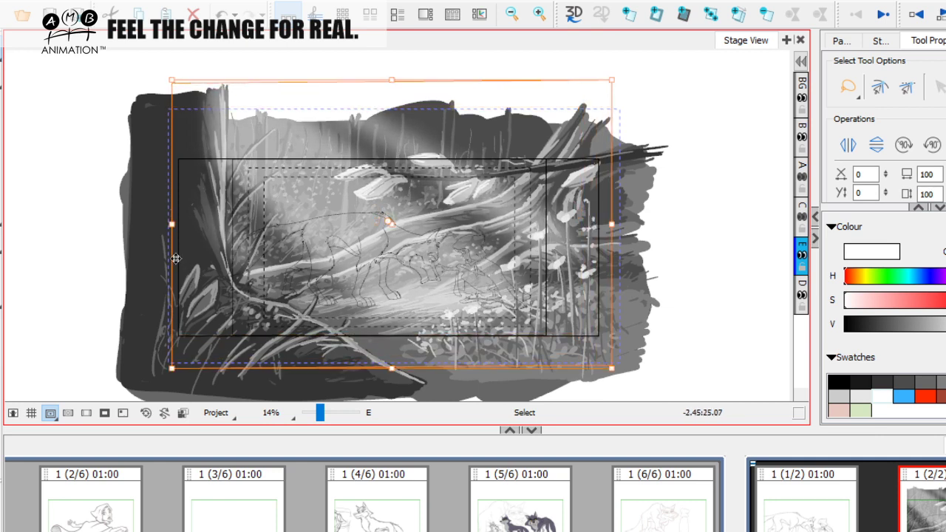
drag(167, 229, 163, 229)
drag(612, 224, 626, 219)
click(725, 277)
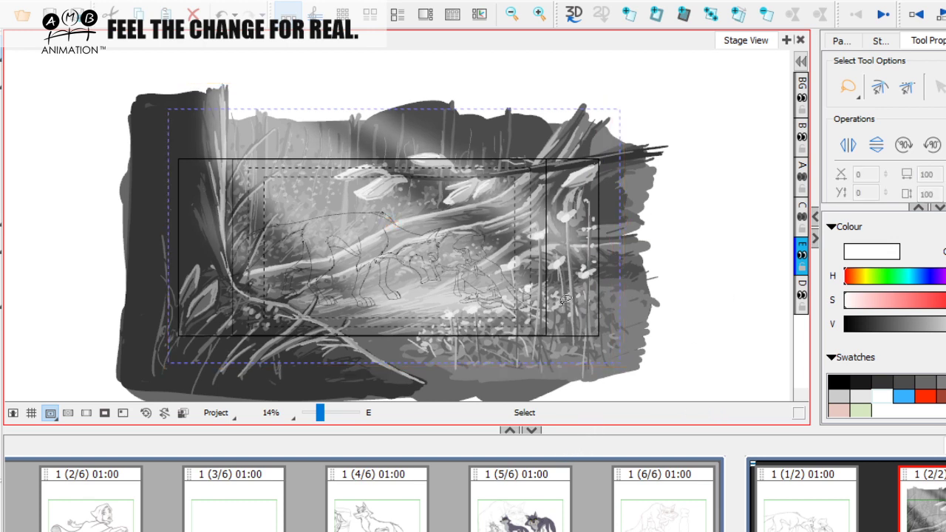
drag(320, 411, 330, 419)
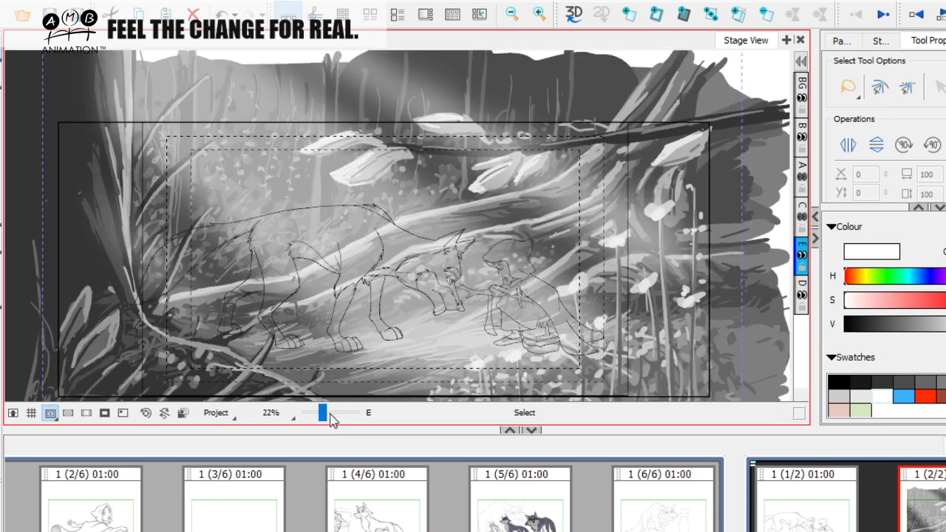
key(space)
drag(434, 326, 448, 268)
drag(328, 413, 328, 417)
drag(433, 327, 424, 371)
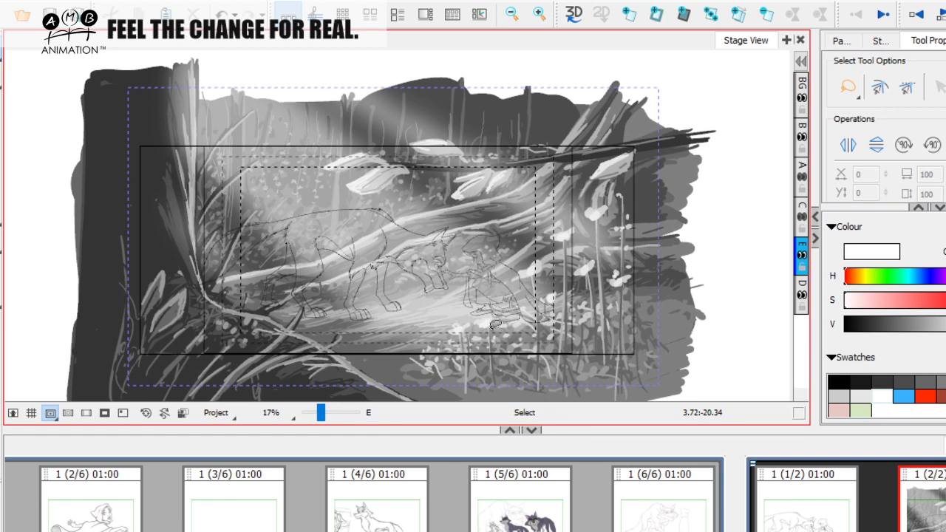
drag(329, 412, 321, 413)
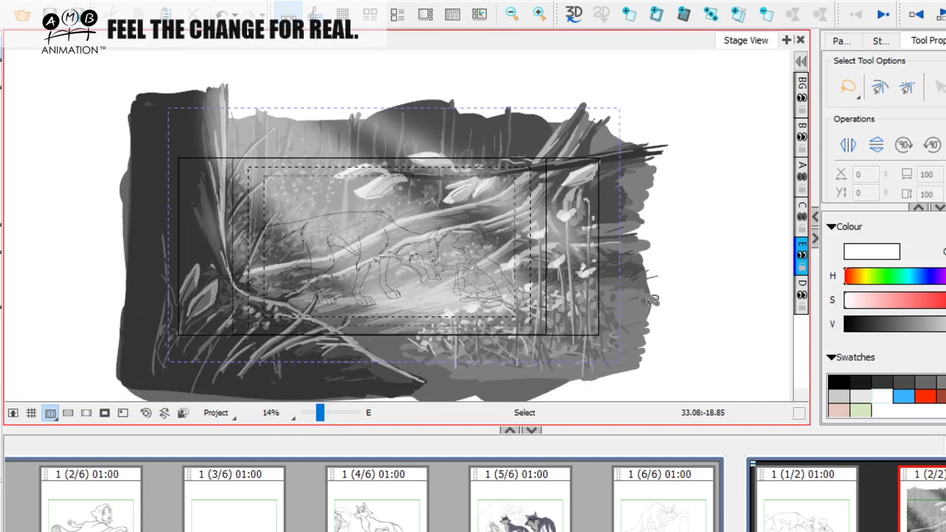
Reduce the opacity of light-beam layer E to 25
right_click(804, 257)
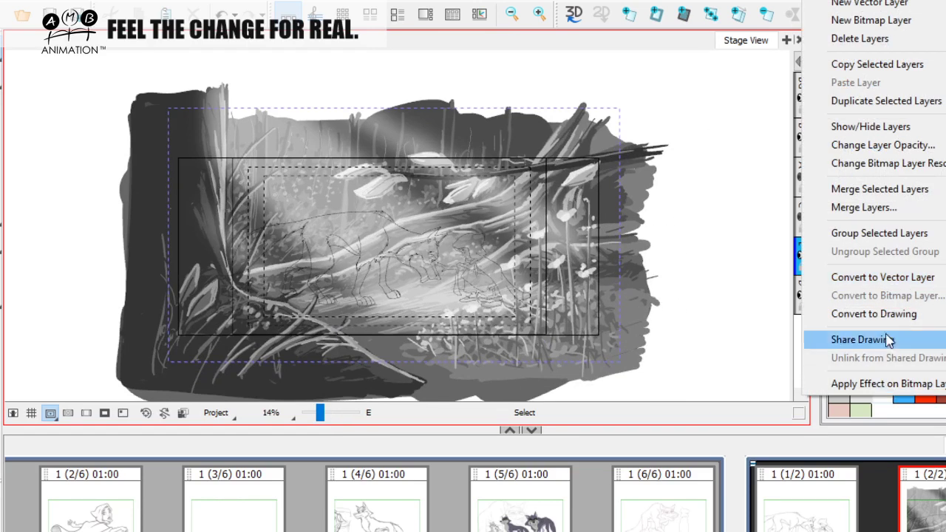
click(878, 146)
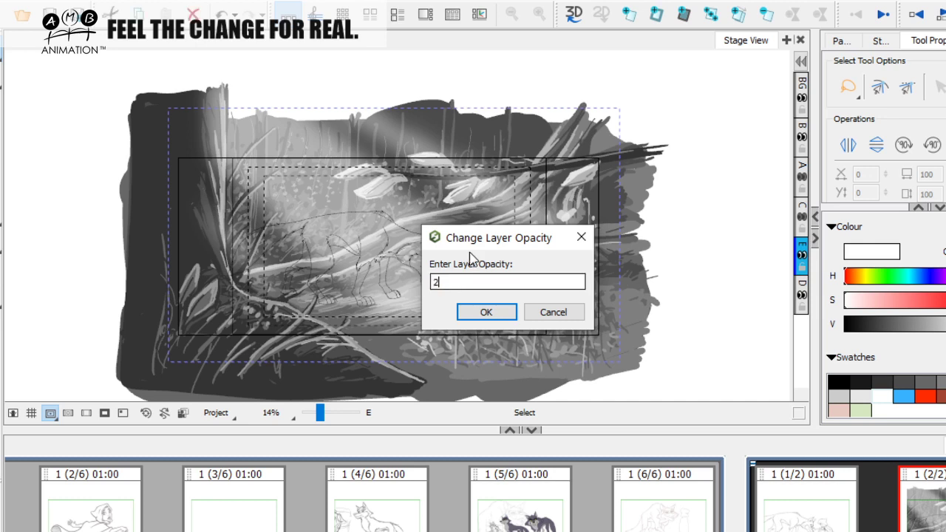
text(25)
click(486, 312)
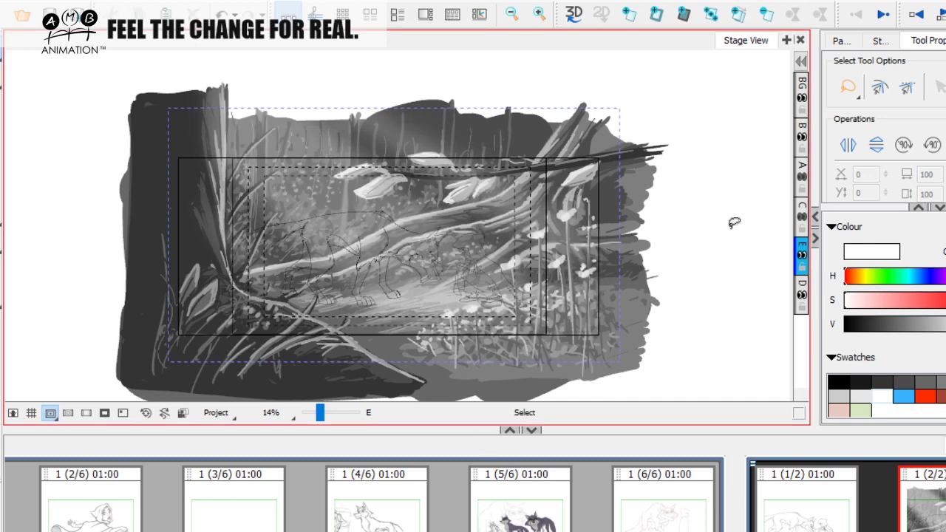
Set the opacity of light-beam layer E to 40 and save the project
right_click(806, 246)
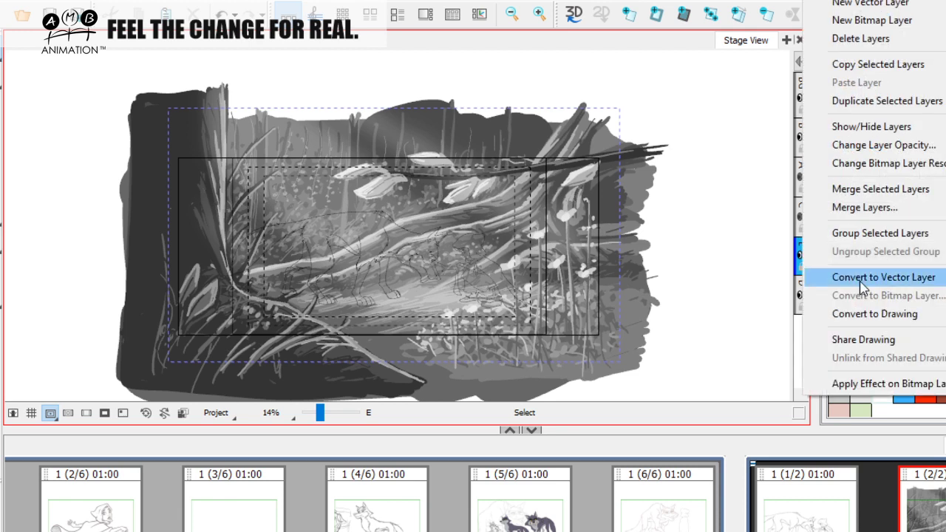
click(879, 145)
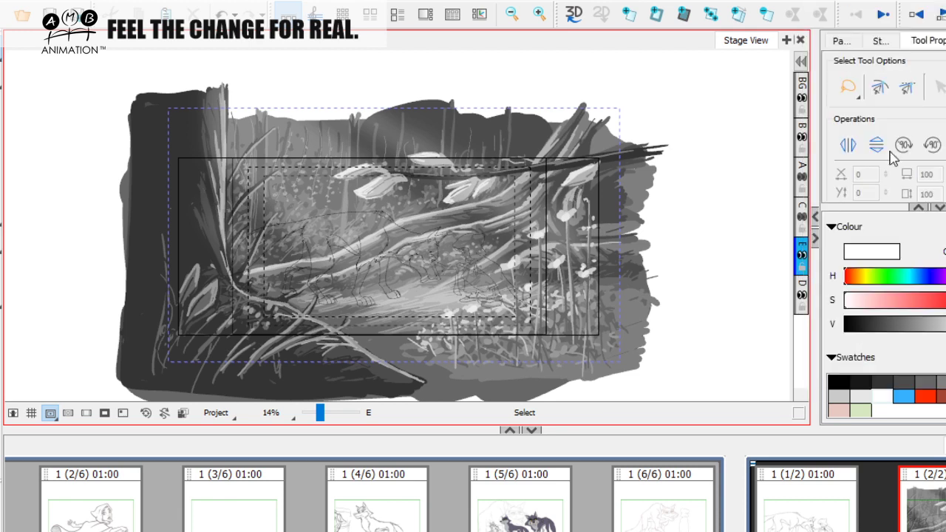
text(4)
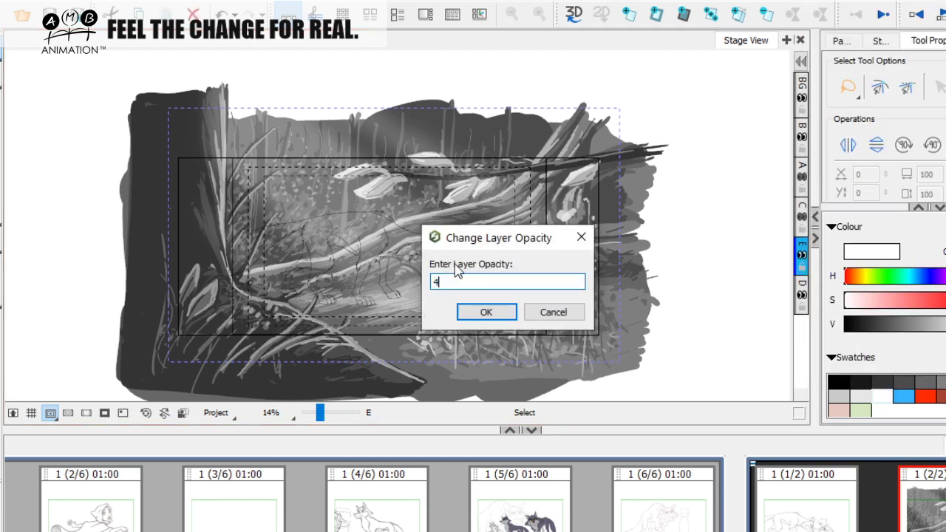
text(0)
click(482, 313)
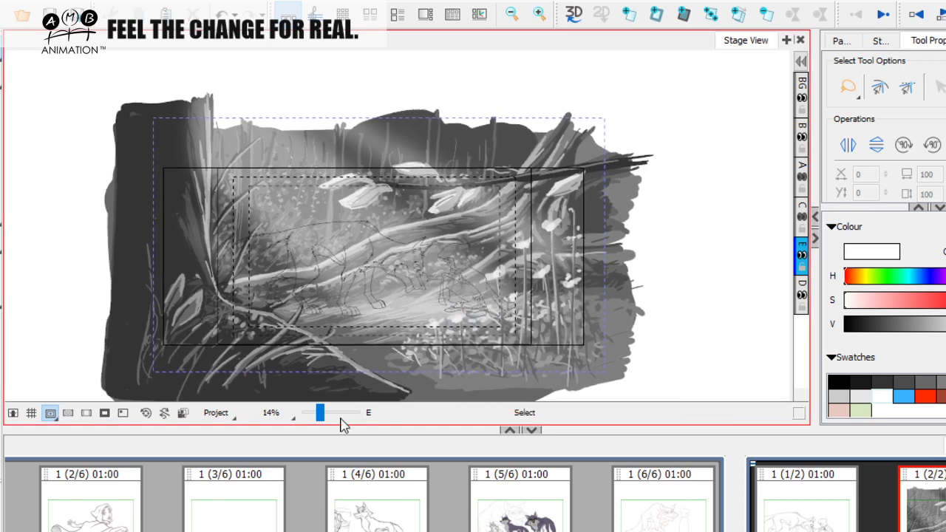
drag(319, 413, 319, 415)
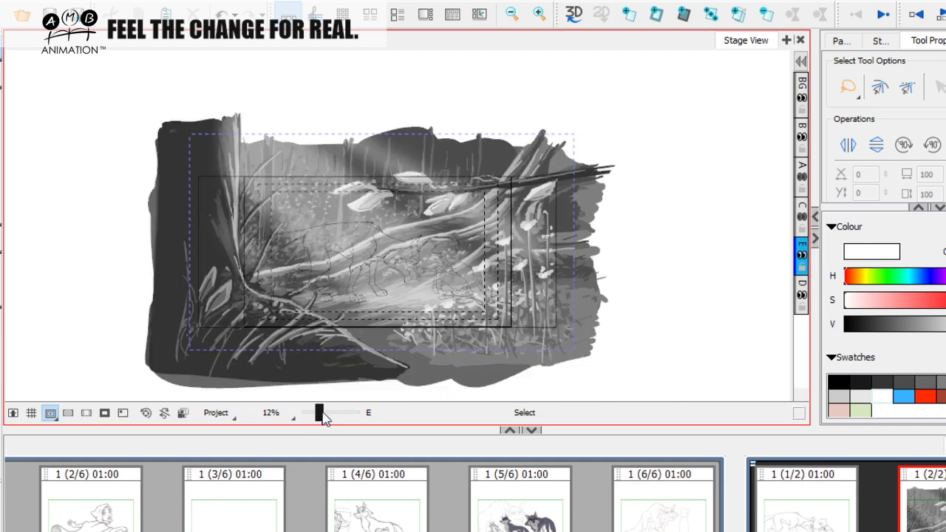
key(ctrl+s)
Toggle the visibility of light-beam layer E, layer C and layer A to check what each contributes to the panel
drag(319, 414, 321, 414)
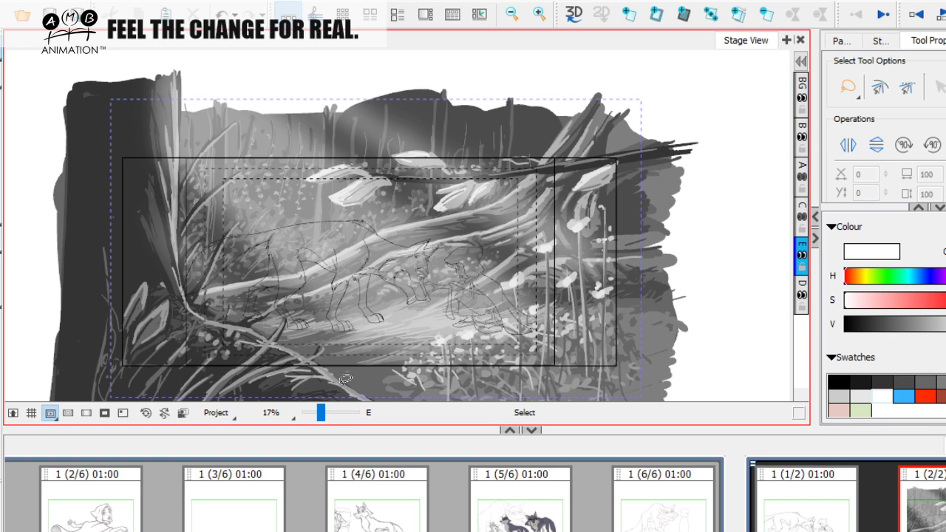
drag(320, 412, 322, 412)
drag(321, 414, 323, 414)
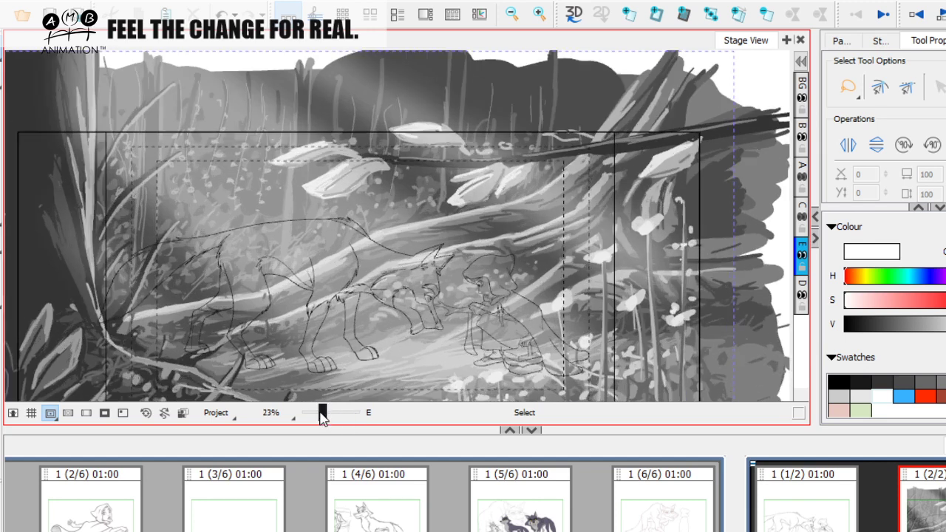
key(space)
drag(441, 335, 405, 297)
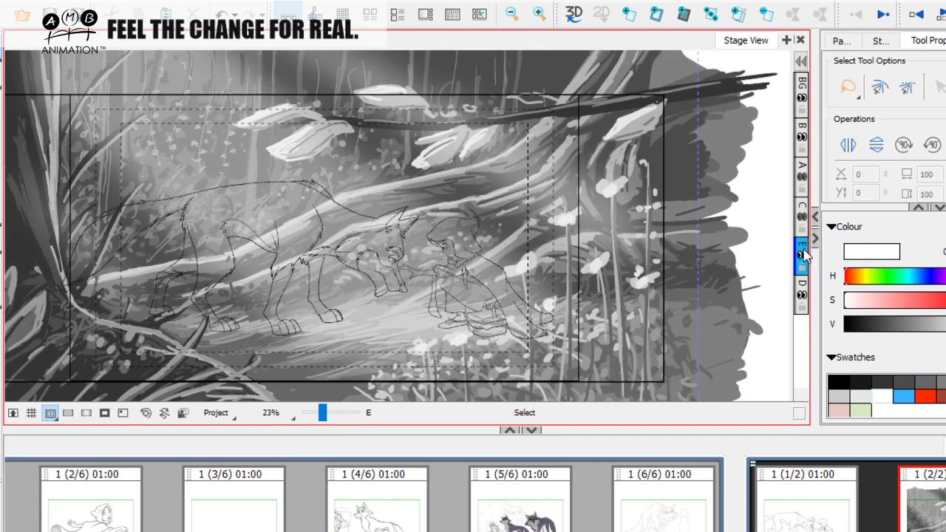
click(803, 256)
click(801, 255)
click(803, 216)
click(803, 216)
click(802, 177)
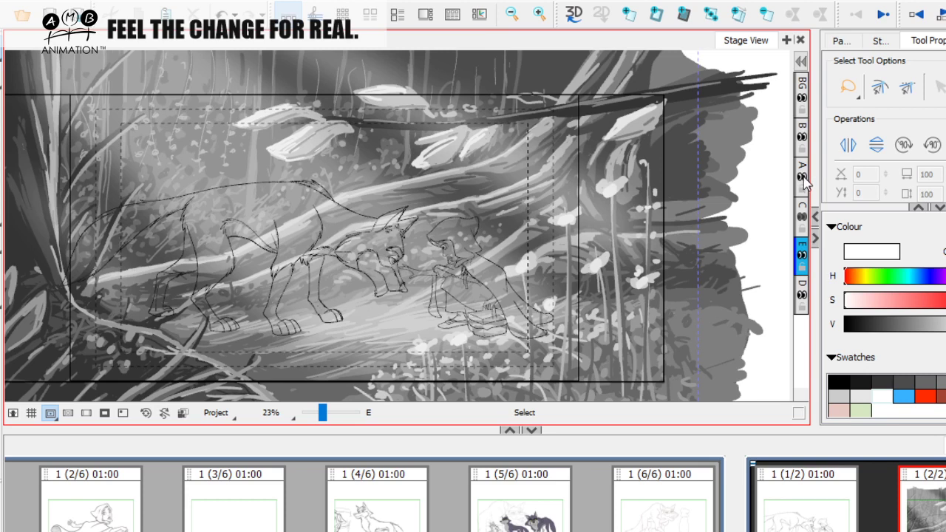
Add a new vector layer directly above layer C
click(804, 201)
right_click(804, 207)
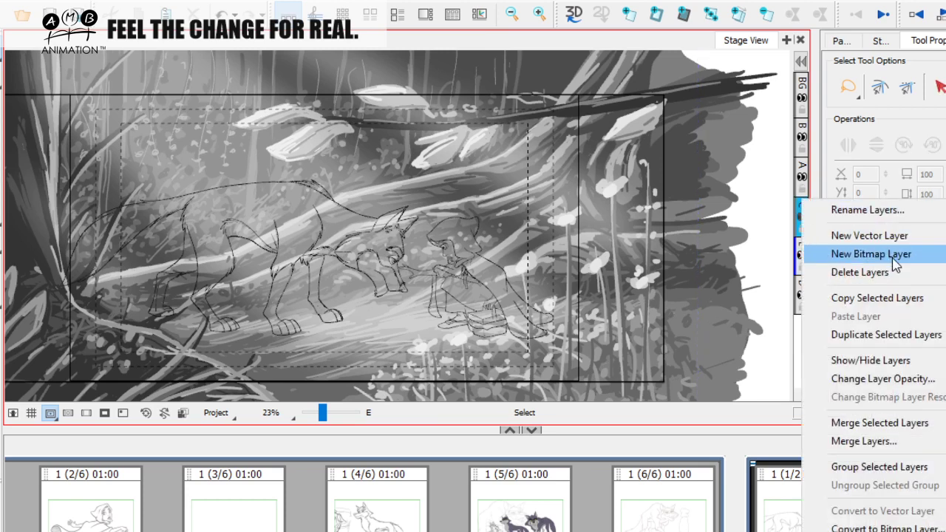
click(891, 235)
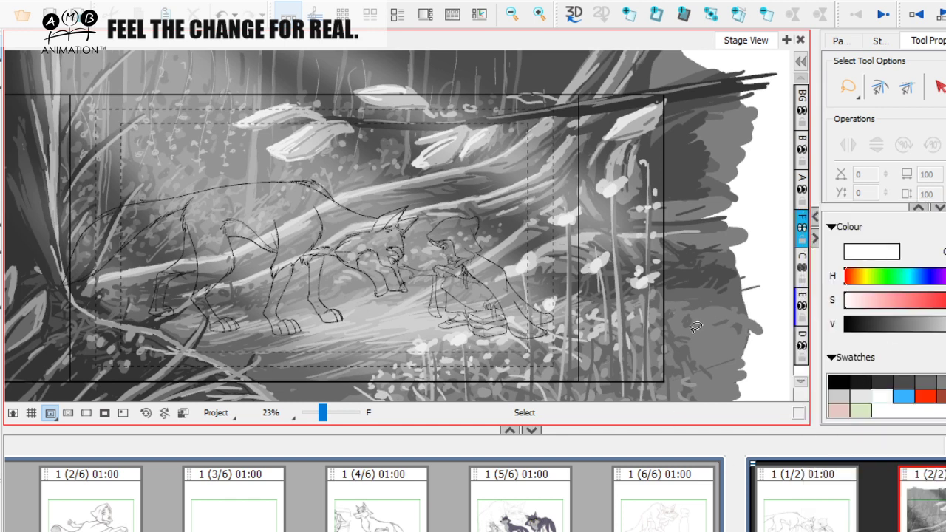
Hide background layer D so the wolf and girl line art stands alone
drag(322, 412, 325, 412)
drag(441, 318, 553, 289)
drag(758, 323, 667, 321)
click(801, 347)
drag(562, 321, 499, 317)
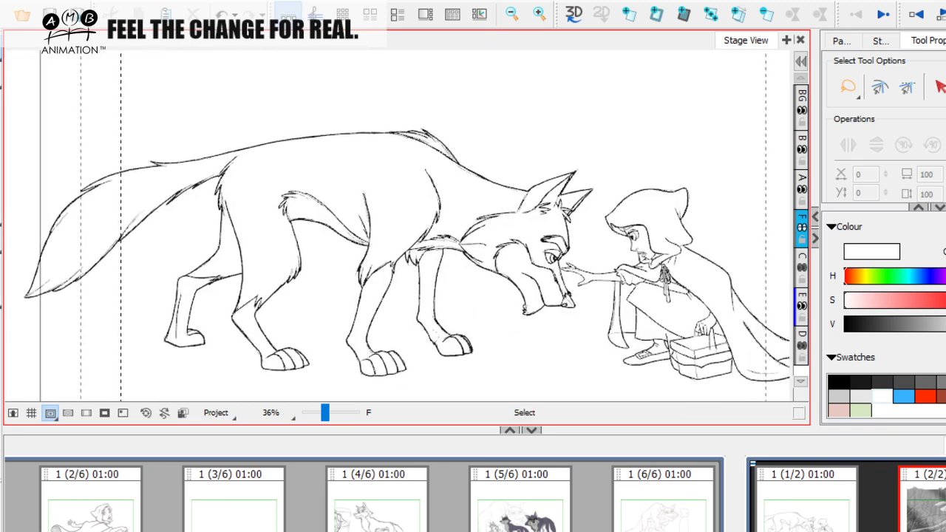
Choose the red swatch and adjust the brush's maximum size for painting on the new vector layer
click(945, 403)
drag(594, 304, 585, 296)
click(926, 394)
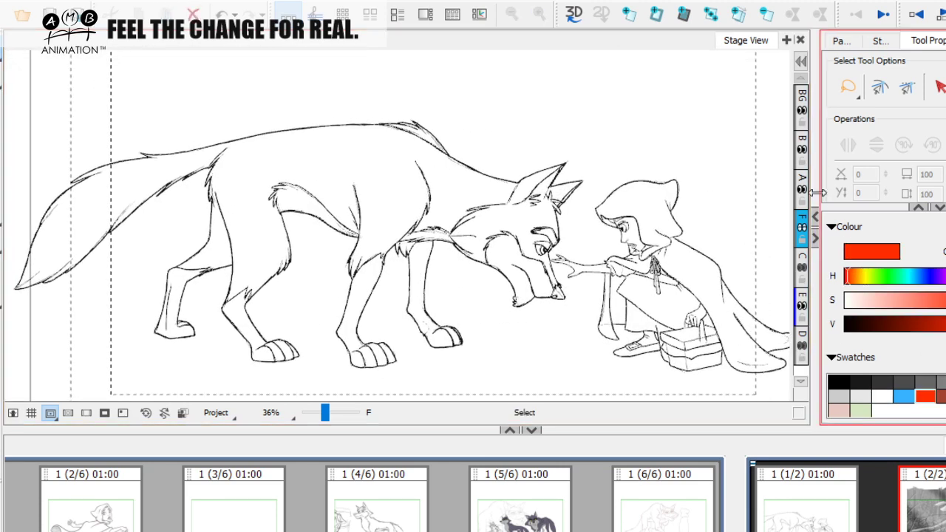
drag(437, 261, 519, 256)
click(802, 227)
click(0, 103)
drag(931, 158, 879, 158)
drag(326, 413, 330, 410)
drag(281, 255, 351, 280)
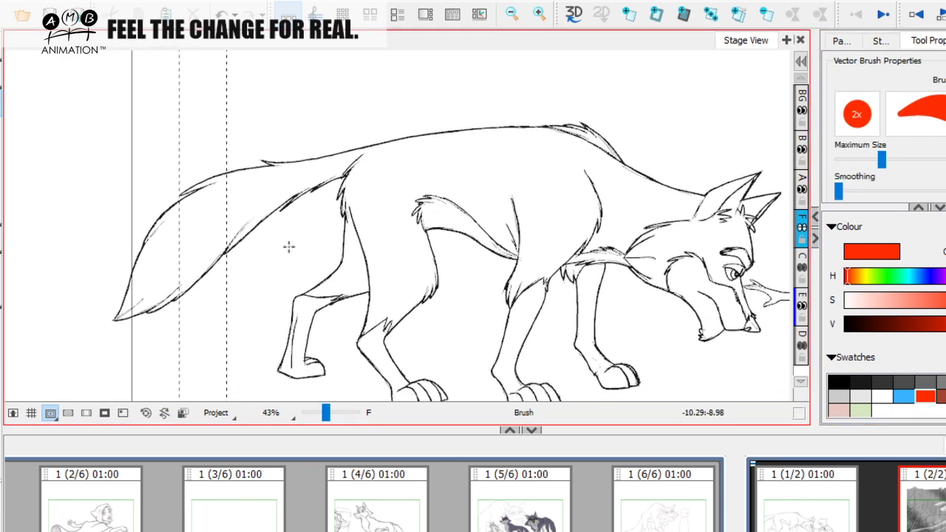
Paint thick red strokes just inside the outline of the wolf's tail and along its back
mouse_move(130, 305)
mouse_down()
mouse_move(152, 244)
mouse_move(198, 197)
mouse_move(161, 223)
mouse_move(244, 174)
mouse_up()
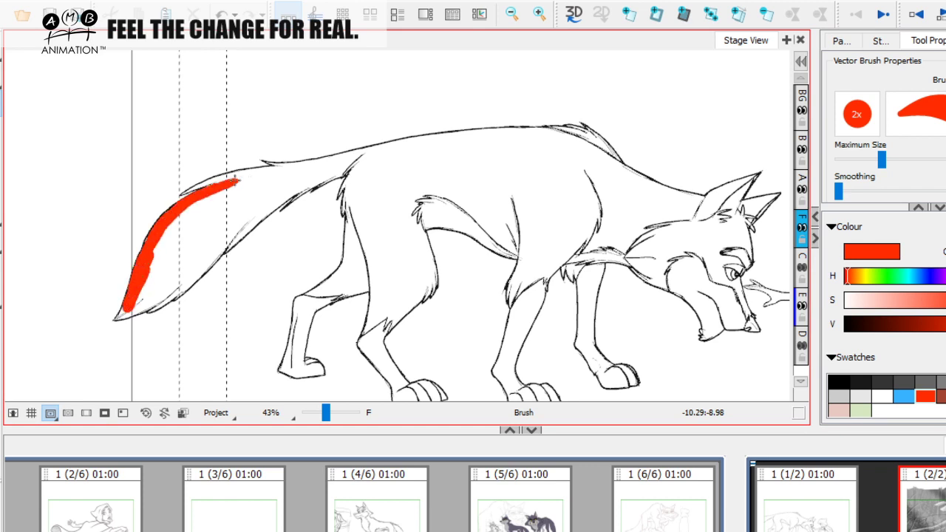
mouse_move(118, 319)
mouse_down()
mouse_move(183, 287)
mouse_move(221, 246)
mouse_move(162, 310)
mouse_move(193, 280)
mouse_up()
mouse_move(167, 309)
mouse_down()
mouse_move(244, 236)
mouse_move(303, 198)
mouse_up()
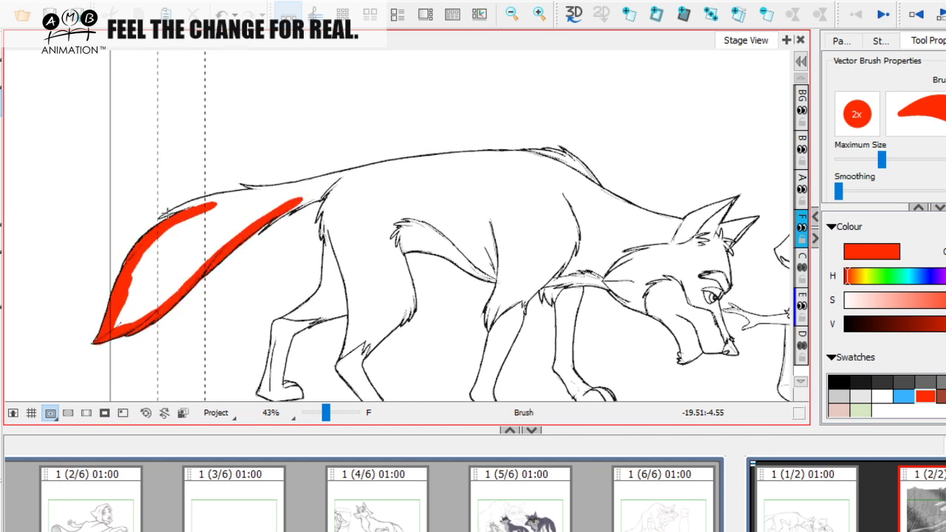
mouse_move(200, 200)
mouse_down()
mouse_move(167, 213)
mouse_move(442, 168)
mouse_up()
mouse_move(330, 190)
mouse_down()
mouse_move(539, 159)
mouse_move(558, 165)
mouse_move(545, 164)
mouse_move(587, 201)
mouse_move(574, 177)
mouse_move(538, 160)
mouse_move(540, 141)
mouse_up()
Paint the rear edge of the wolf's haunch and cover its far lower hind leg and paw in red
mouse_move(274, 187)
mouse_down()
mouse_move(340, 152)
mouse_move(326, 166)
mouse_move(330, 249)
mouse_move(281, 282)
mouse_move(268, 348)
mouse_up()
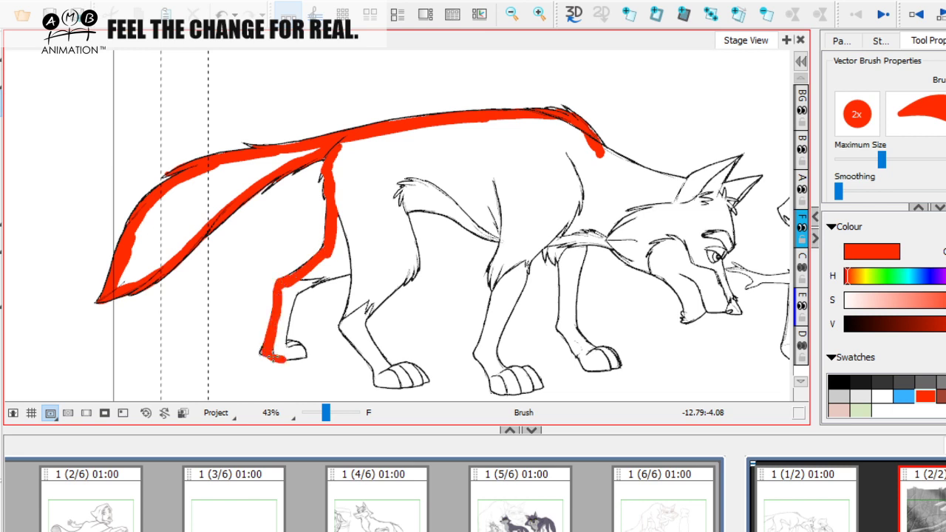
mouse_move(288, 347)
mouse_down()
mouse_move(280, 292)
mouse_move(283, 315)
mouse_up()
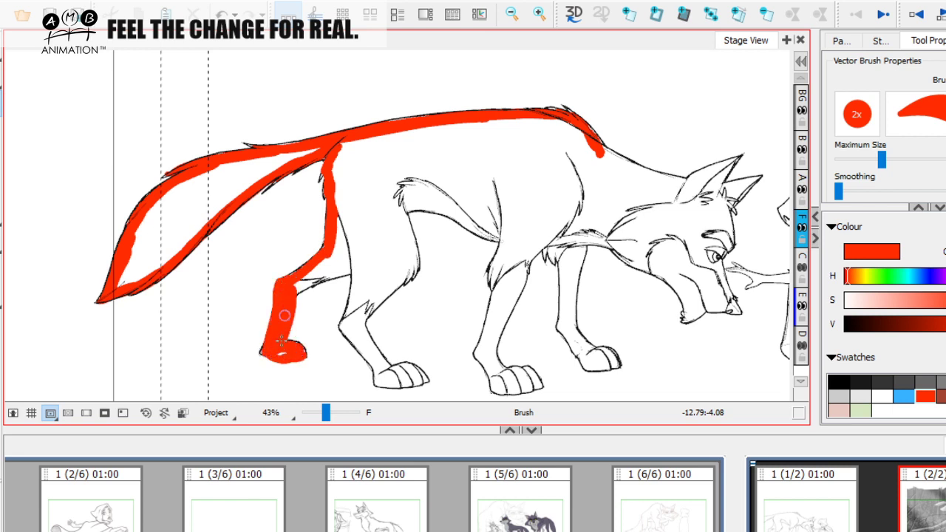
drag(279, 352, 281, 351)
key(space)
drag(331, 285, 335, 272)
click(1, 189)
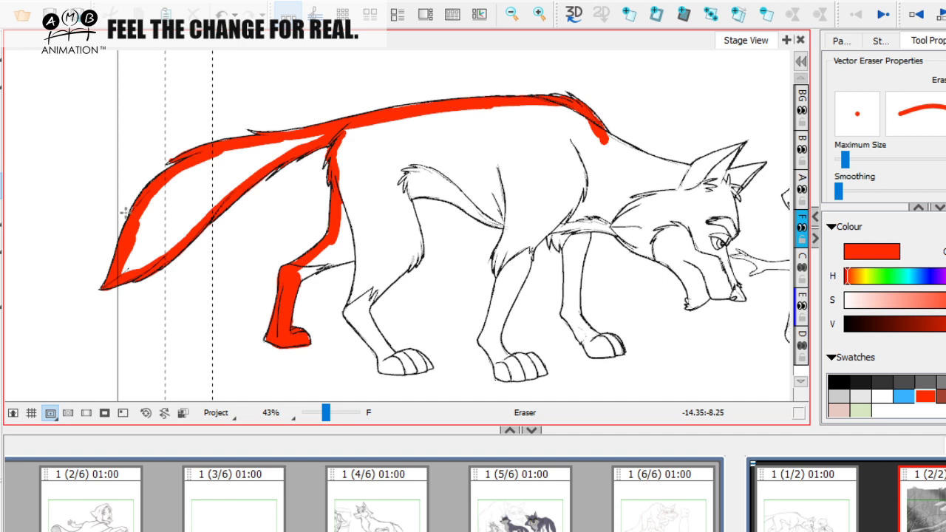
Paint red inside the outlines of the wolf's near hind leg, belly and front legs
key(alt+b)
mouse_move(295, 286)
mouse_down()
mouse_move(365, 251)
mouse_move(351, 258)
mouse_move(362, 252)
mouse_move(350, 309)
mouse_move(362, 327)
mouse_move(349, 312)
mouse_move(384, 353)
mouse_move(373, 349)
mouse_move(388, 373)
mouse_move(382, 365)
mouse_move(427, 363)
mouse_up()
mouse_move(373, 320)
mouse_down()
mouse_move(392, 356)
mouse_move(365, 311)
mouse_move(416, 255)
mouse_move(404, 188)
mouse_move(398, 195)
mouse_move(461, 200)
mouse_move(497, 222)
mouse_up()
key(space)
mouse_move(523, 217)
mouse_down()
mouse_move(465, 226)
mouse_move(484, 236)
mouse_move(469, 260)
mouse_move(456, 344)
mouse_move(471, 380)
mouse_move(510, 375)
mouse_move(503, 363)
mouse_move(478, 371)
mouse_move(467, 351)
mouse_move(499, 255)
mouse_up()
key(space)
drag(544, 235, 526, 245)
mouse_move(479, 270)
mouse_down()
mouse_move(501, 243)
mouse_move(505, 254)
mouse_move(521, 246)
mouse_move(520, 321)
mouse_move(546, 362)
mouse_move(566, 365)
mouse_move(535, 336)
mouse_move(526, 291)
mouse_move(538, 240)
mouse_move(561, 245)
mouse_move(545, 262)
mouse_move(602, 297)
mouse_move(586, 303)
mouse_move(587, 319)
mouse_move(609, 305)
mouse_move(634, 313)
mouse_move(618, 285)
mouse_move(627, 196)
mouse_move(656, 179)
mouse_move(633, 205)
mouse_up()
Paint red along the inner outline of the wolf's neck, ears, face and muzzle
key(space)
key(space)
key(space)
drag(507, 150, 490, 171)
mouse_move(574, 203)
mouse_down()
mouse_move(619, 184)
mouse_move(597, 212)
mouse_up()
key(space)
mouse_move(468, 180)
mouse_down()
mouse_move(572, 214)
mouse_move(565, 216)
mouse_up()
Paint red along the inner outline of the girl's hood, cape, arm, dress and basket
key(space)
mouse_move(627, 257)
mouse_down()
mouse_move(457, 222)
mouse_move(544, 175)
mouse_move(584, 175)
mouse_move(591, 231)
mouse_move(578, 238)
mouse_move(633, 274)
mouse_move(665, 325)
mouse_up()
drag(499, 208, 555, 265)
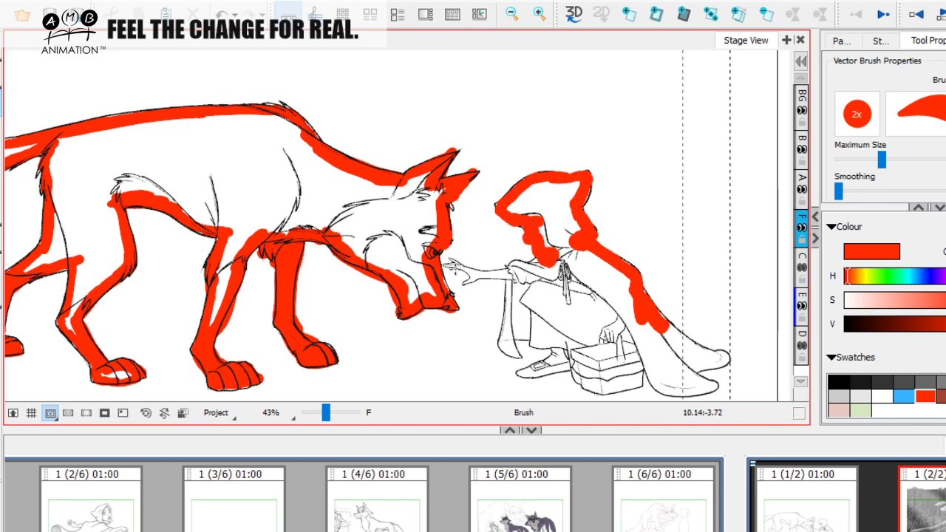
mouse_move(458, 264)
mouse_down()
mouse_move(477, 277)
mouse_move(543, 257)
mouse_move(508, 324)
mouse_move(513, 359)
mouse_move(510, 329)
mouse_up()
mouse_move(515, 275)
mouse_down()
mouse_move(512, 325)
mouse_move(543, 334)
mouse_move(532, 341)
mouse_move(566, 340)
mouse_move(558, 364)
mouse_move(521, 375)
mouse_move(583, 364)
mouse_move(578, 382)
mouse_move(611, 390)
mouse_move(630, 381)
mouse_move(611, 378)
mouse_move(622, 355)
mouse_move(642, 387)
mouse_move(674, 386)
mouse_move(665, 370)
mouse_move(677, 362)
mouse_move(665, 360)
mouse_move(682, 348)
mouse_up()
key(space)
mouse_move(588, 273)
mouse_down()
mouse_move(682, 258)
mouse_move(694, 242)
mouse_up()
Fill the enclosed areas of the wolf and the girl with solid red using the Paint tool
click(2, 224)
click(405, 157)
click(682, 278)
key(space)
drag(707, 315, 709, 286)
click(209, 314)
key(space)
drag(217, 295, 358, 348)
click(166, 187)
key(space)
drag(407, 304, 216, 279)
drag(368, 293, 299, 292)
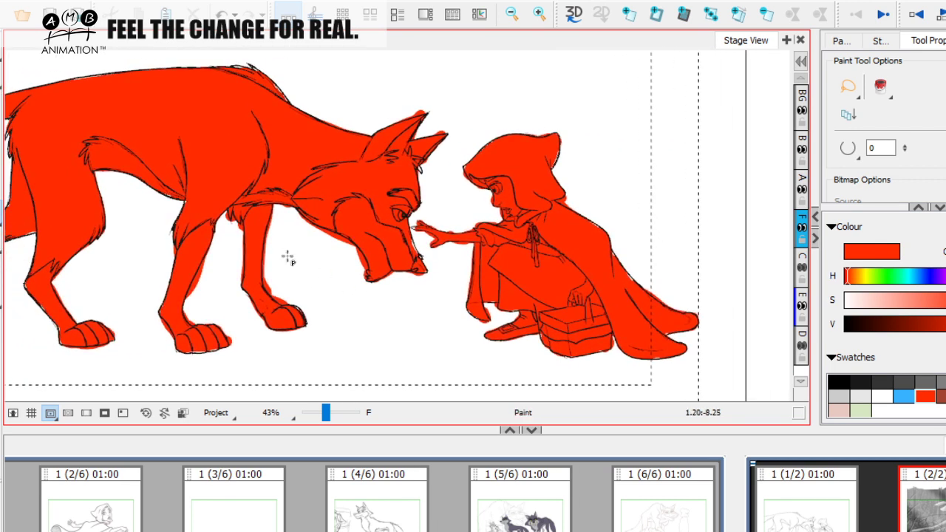
Touch up the red fill around the wolf's tail and hindquarters with the brush
key(alt+b)
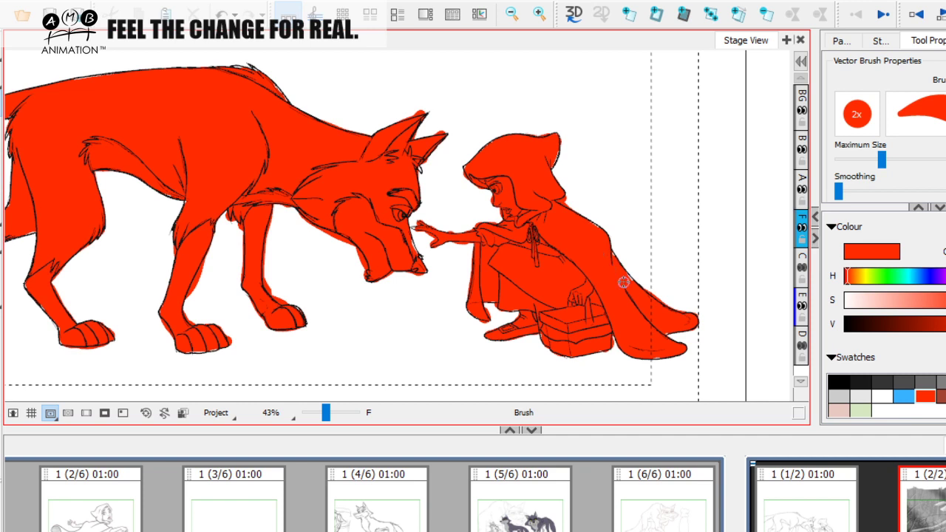
key(space)
drag(422, 256, 648, 267)
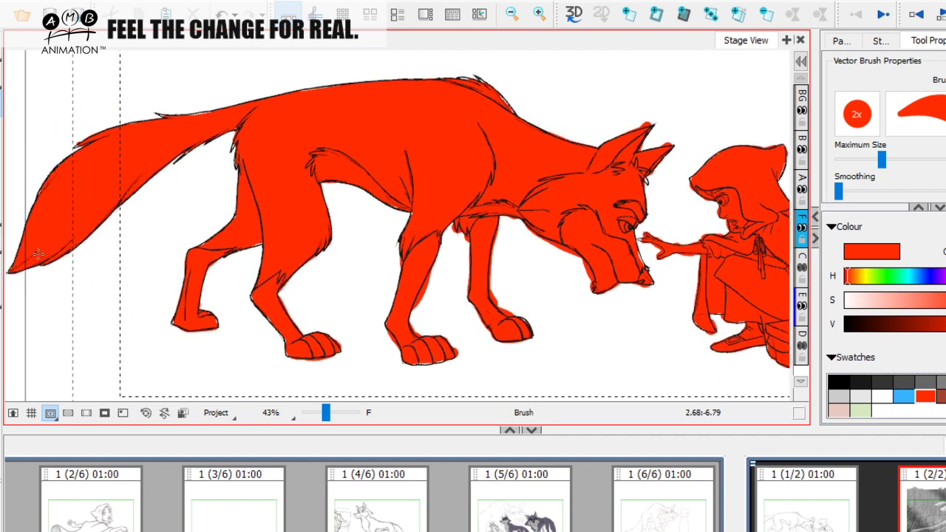
key(space)
drag(247, 156, 236, 163)
Adjust the eraser's maximum size and erase the red overspill around the wolf's chest and far front leg
key(alt+e)
key(space)
drag(459, 290, 310, 289)
drag(644, 249, 566, 237)
drag(323, 419, 326, 419)
key(space)
drag(367, 351, 490, 342)
drag(845, 160, 844, 162)
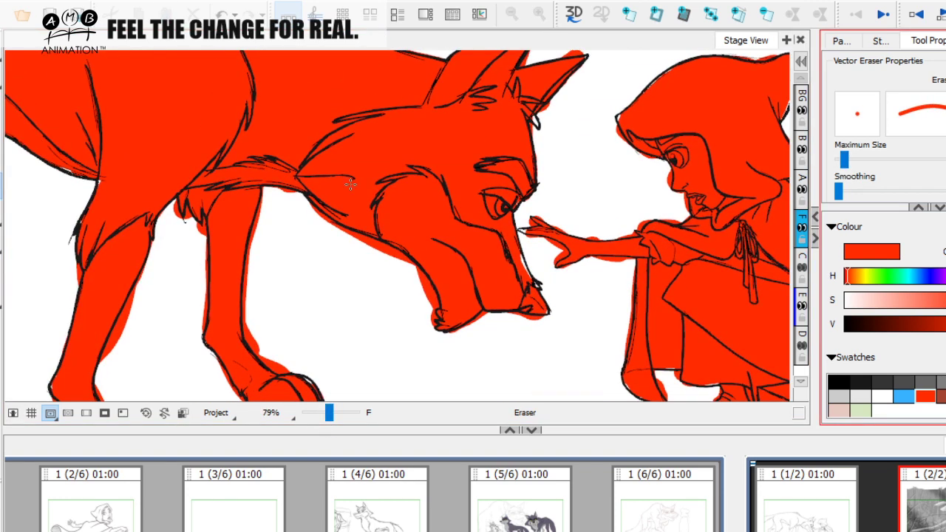
key(space)
drag(219, 238, 312, 212)
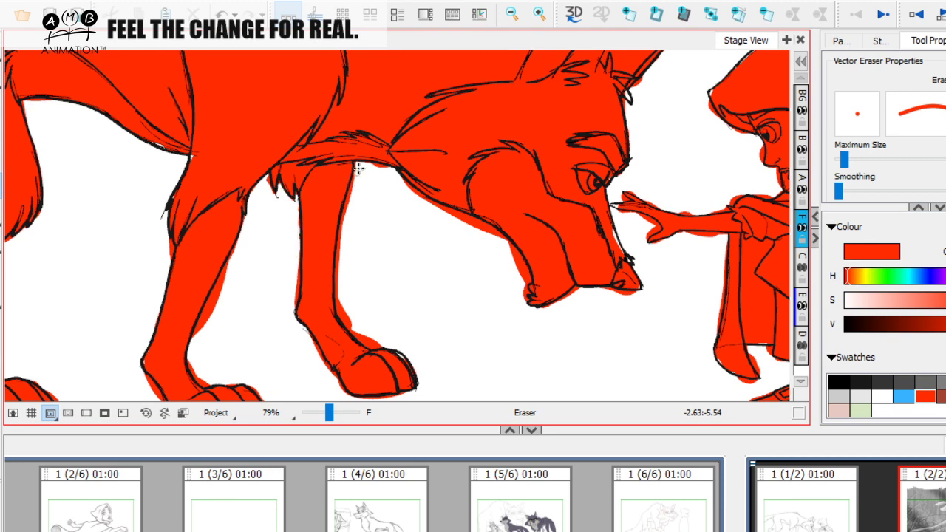
mouse_move(340, 237)
mouse_down()
mouse_move(338, 289)
mouse_move(360, 334)
mouse_move(371, 307)
mouse_up()
key(space)
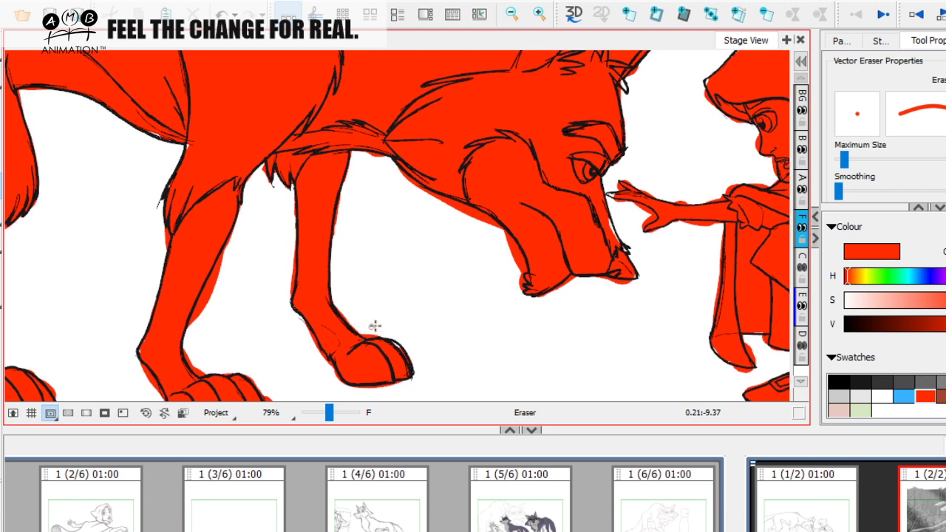
Erase the red overspill around the wolf's near front leg and paw
scroll(364, 205, up, 3)
scroll(283, 220, down, 5)
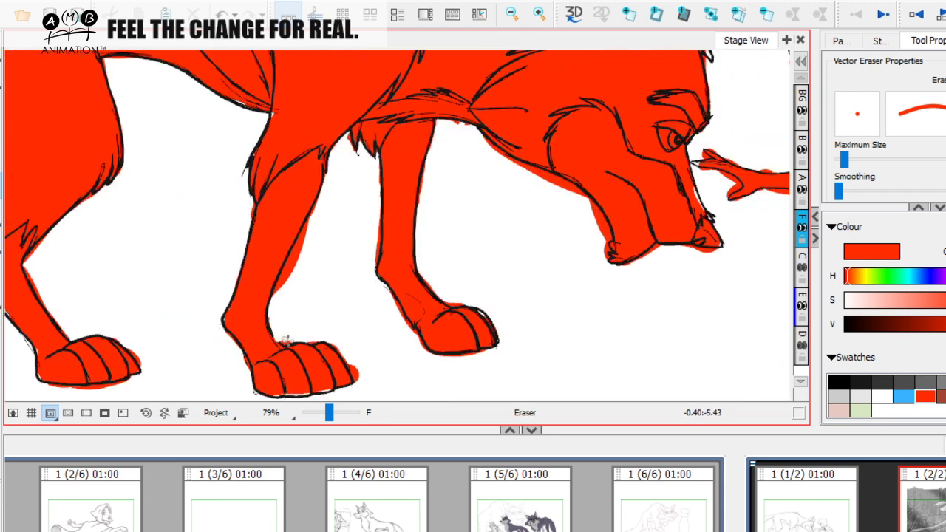
drag(283, 290, 305, 229)
drag(350, 362, 357, 378)
Erase the red overspill around the wolf's hind legs and paws
key(space)
mouse_move(447, 363)
mouse_down()
mouse_move(682, 321)
mouse_move(686, 312)
mouse_up()
drag(337, 348, 381, 342)
key(space)
drag(652, 319, 363, 335)
drag(111, 317, 235, 295)
key(space)
Erase the red overspill beneath the wolf's jaw and around its muzzle
drag(427, 323, 296, 330)
drag(604, 263, 488, 344)
mouse_move(404, 225)
mouse_down()
mouse_move(363, 209)
mouse_move(418, 234)
mouse_move(447, 275)
mouse_up()
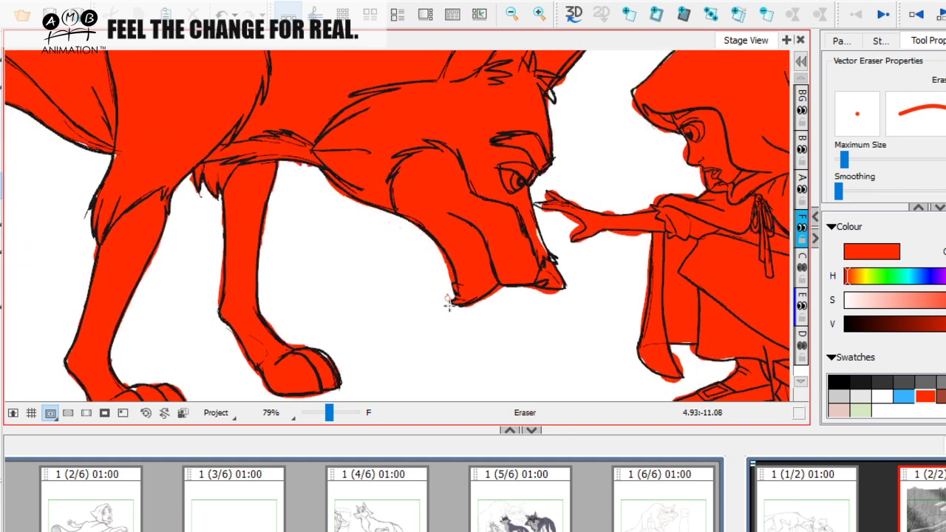
mouse_move(486, 302)
mouse_down()
mouse_move(508, 290)
mouse_move(558, 292)
mouse_up()
key(space)
drag(563, 226, 486, 312)
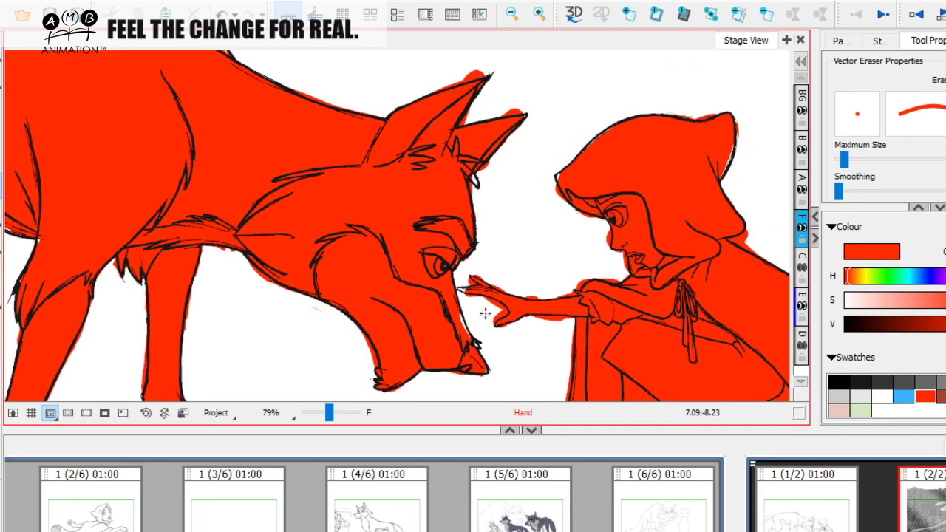
Erase the red overspill around the wolf's ears and forehead and the girl's hood
mouse_move(490, 101)
mouse_down()
mouse_move(482, 166)
mouse_move(473, 134)
mouse_move(487, 136)
mouse_up()
drag(457, 187, 516, 180)
drag(530, 235, 522, 154)
drag(496, 278, 523, 282)
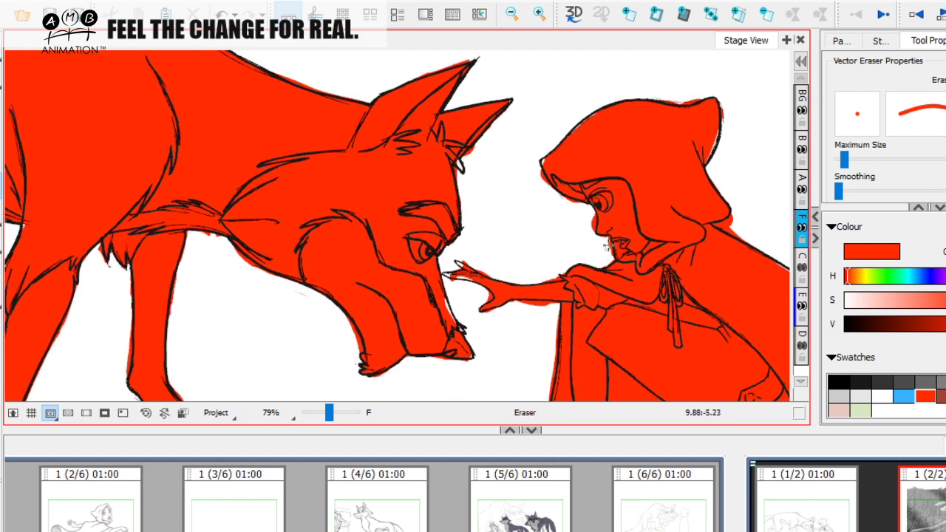
Erase the red overspill around the girl's face and the back of her neck
drag(592, 233, 574, 261)
drag(526, 213, 526, 203)
drag(598, 251, 525, 240)
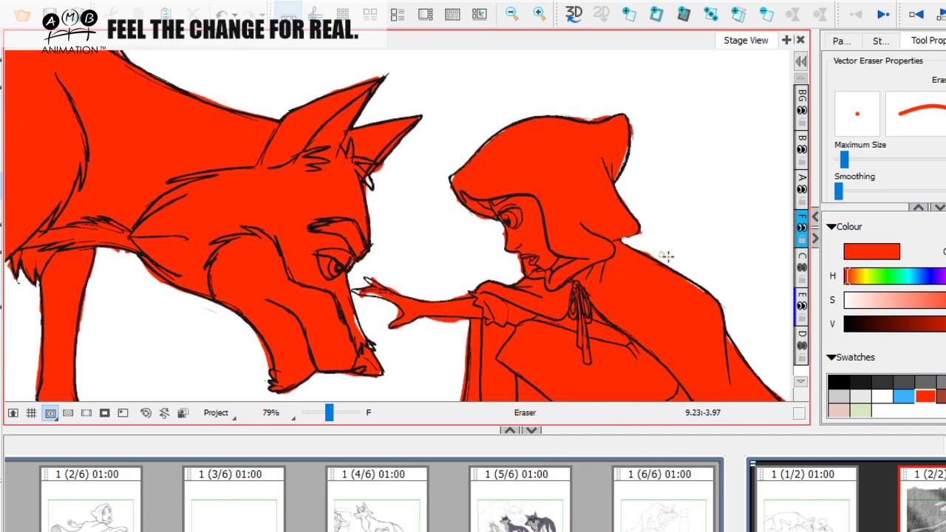
scroll(666, 244, down, 5)
Erase the red overspill around the girl's shoe, basket and trailing cape
drag(411, 280, 398, 304)
scroll(432, 289, right, 1)
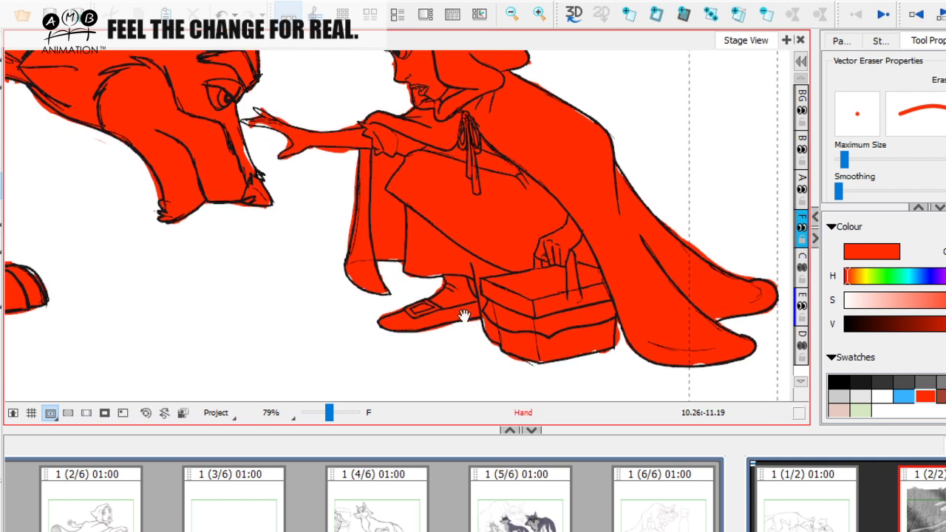
scroll(473, 347, right, 1)
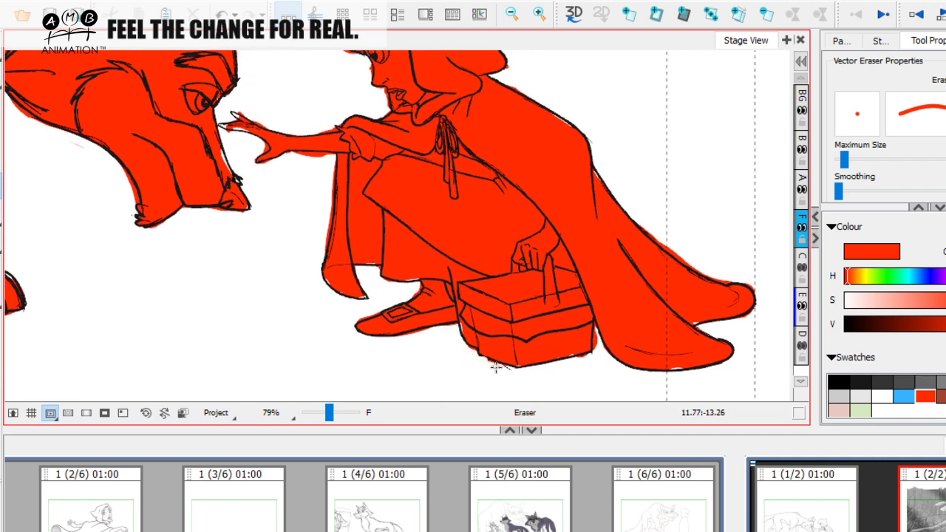
drag(724, 337, 668, 347)
drag(697, 318, 693, 337)
drag(601, 167, 667, 277)
Brush red into the gaps along the wolf's snout and in the girl's outstretched hand
drag(297, 260, 392, 293)
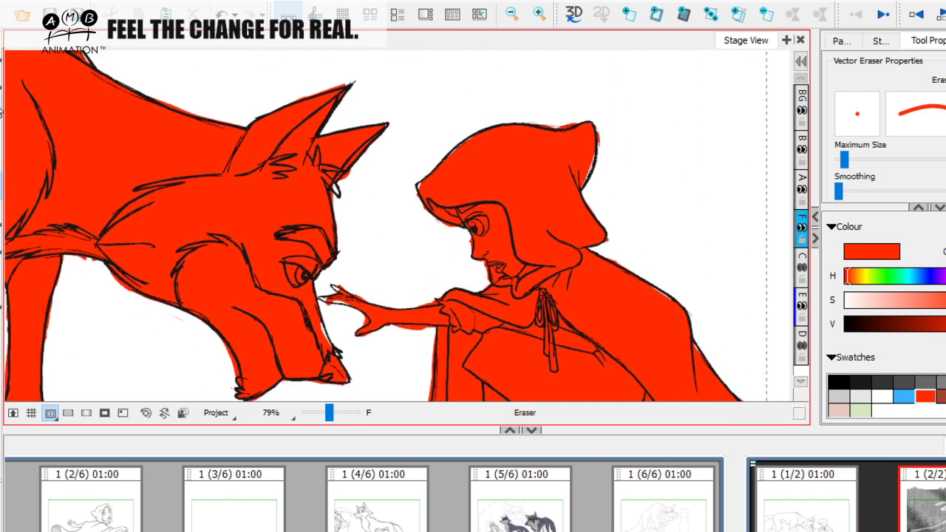
key(alt+b)
drag(314, 325, 328, 359)
drag(88, 360, 99, 352)
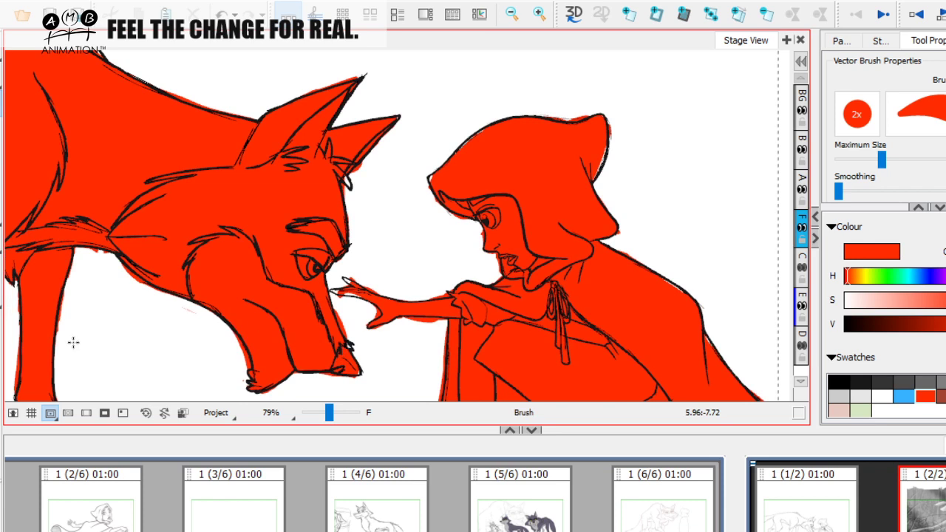
click(2, 186)
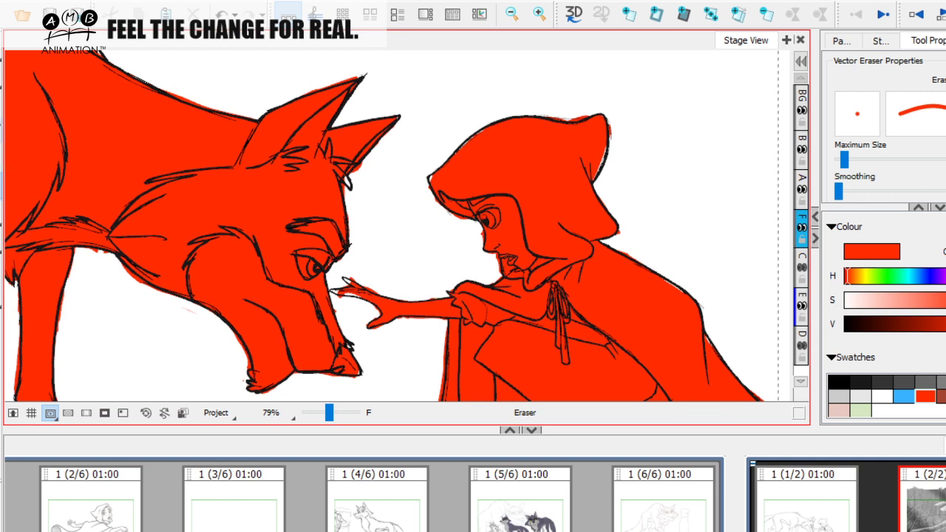
key(alt+b)
mouse_move(338, 290)
mouse_down()
mouse_move(351, 283)
mouse_move(374, 297)
mouse_up()
key(space)
drag(422, 284, 443, 249)
Erase the excess red around the fingers of the girl's outstretched hand
key(alt+e)
drag(362, 268, 379, 273)
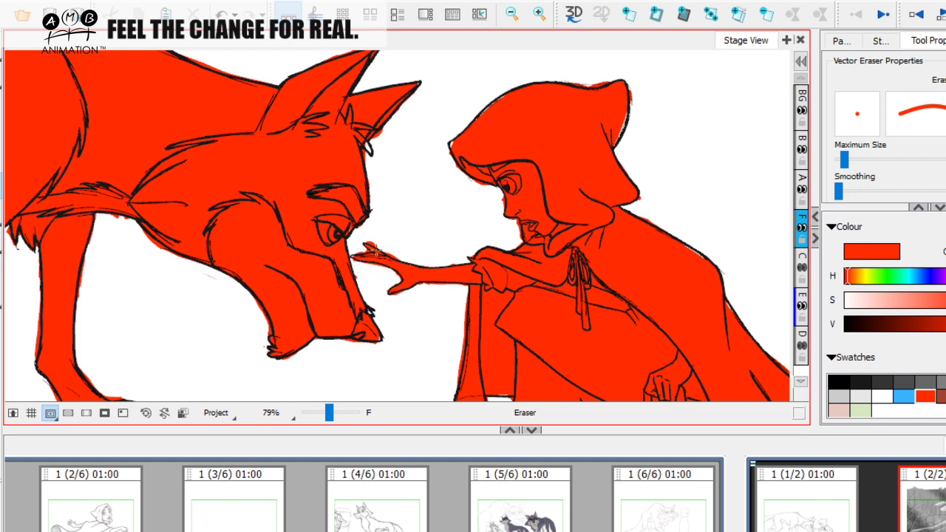
key(space)
drag(383, 249, 398, 259)
key(space)
Clean up the remaining red overspill along the girl's cape and basket with the eraser
drag(624, 239, 473, 167)
drag(746, 301, 714, 212)
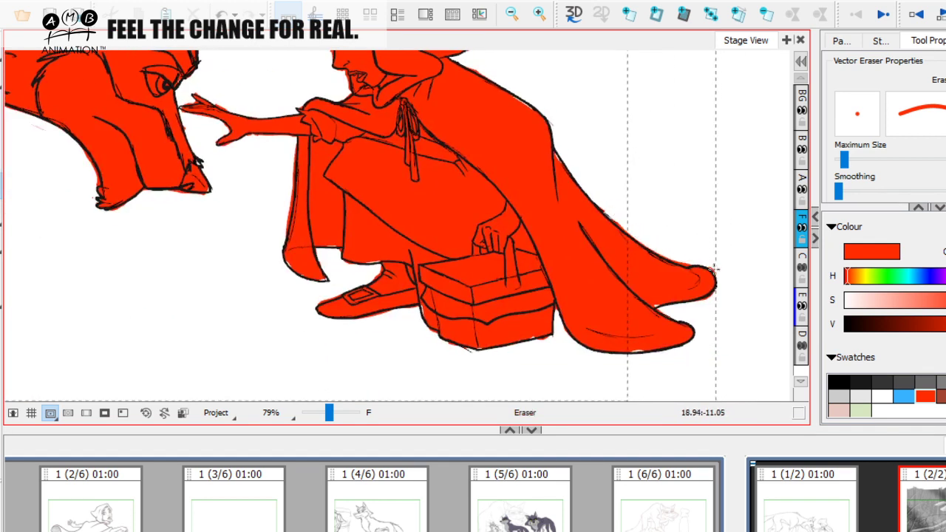
drag(527, 315, 534, 314)
key(alt+b)
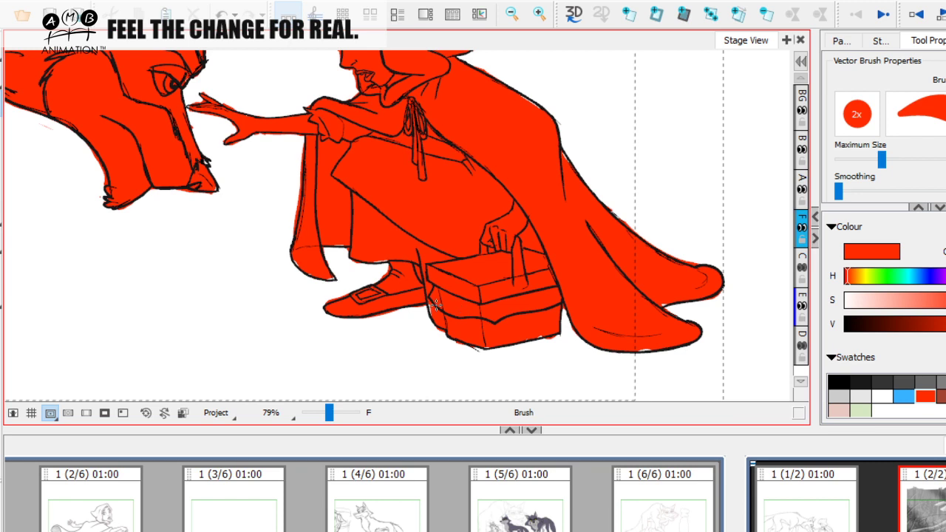
key(alt+e)
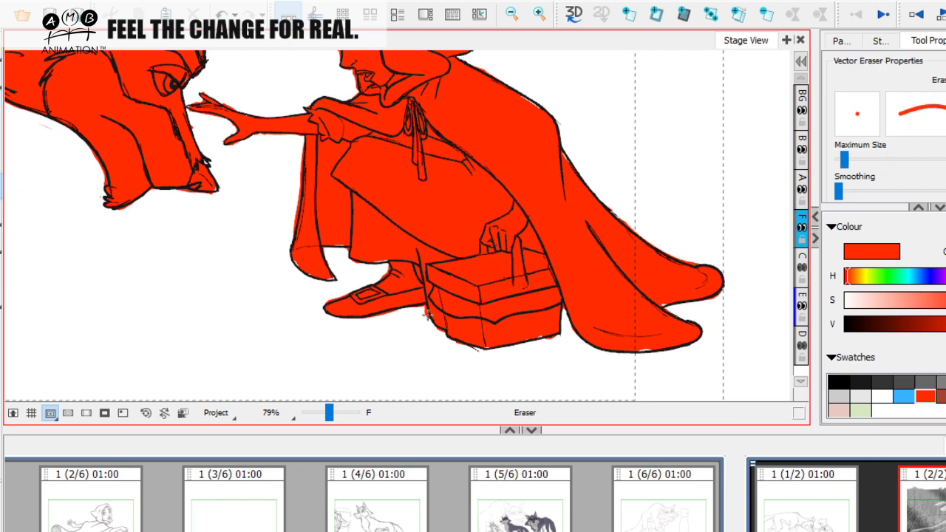
Show background layer D behind the red silhouettes and switch to the Select tool
drag(332, 418, 330, 418)
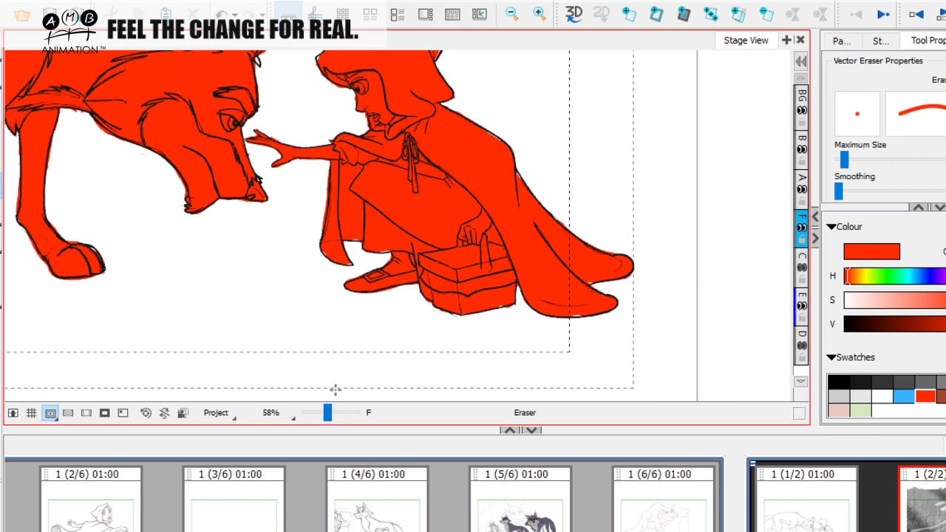
drag(316, 334, 411, 364)
drag(332, 417, 327, 417)
drag(427, 328, 518, 356)
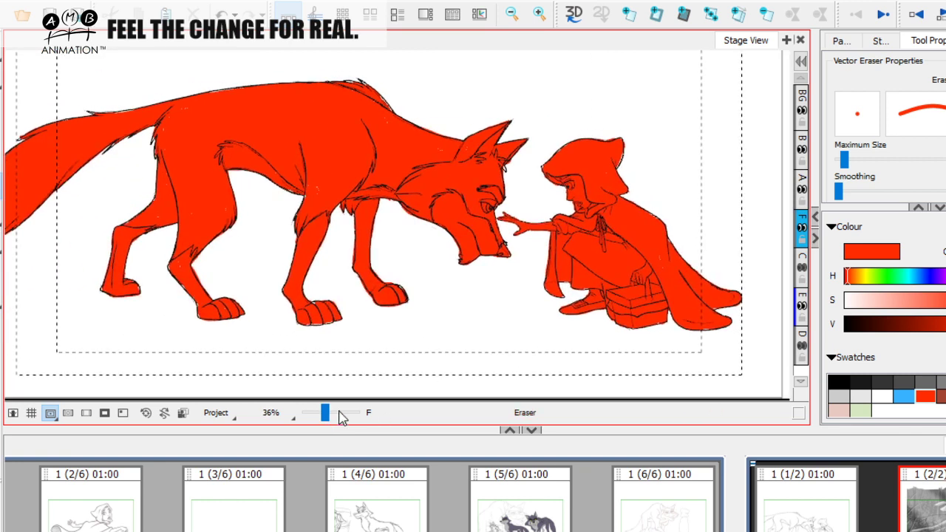
scroll(340, 414, down, 2)
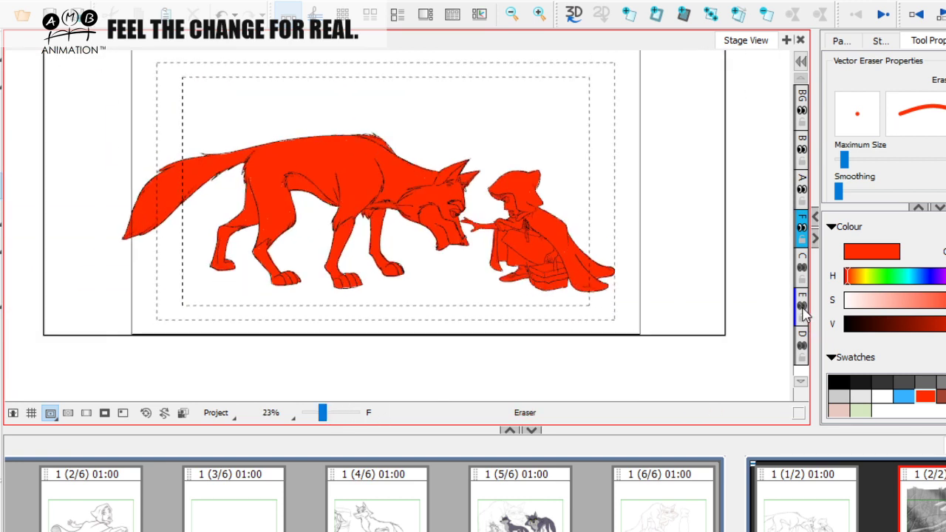
click(803, 346)
key(space)
mouse_move(623, 341)
mouse_down()
mouse_move(611, 384)
mouse_move(614, 374)
mouse_up()
key(alt+s)
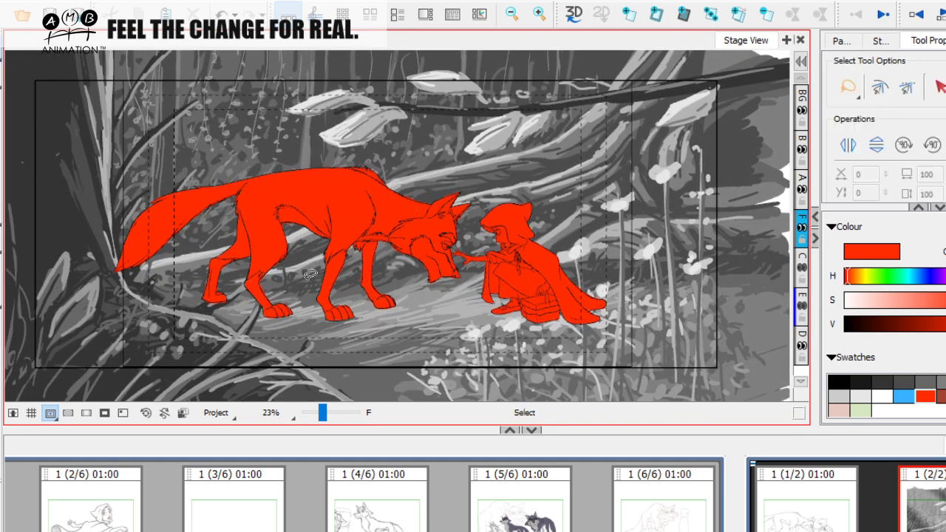
Recolour the wolf and girl silhouettes on layer F white and deselect them
click(2, 57)
click(39, 68)
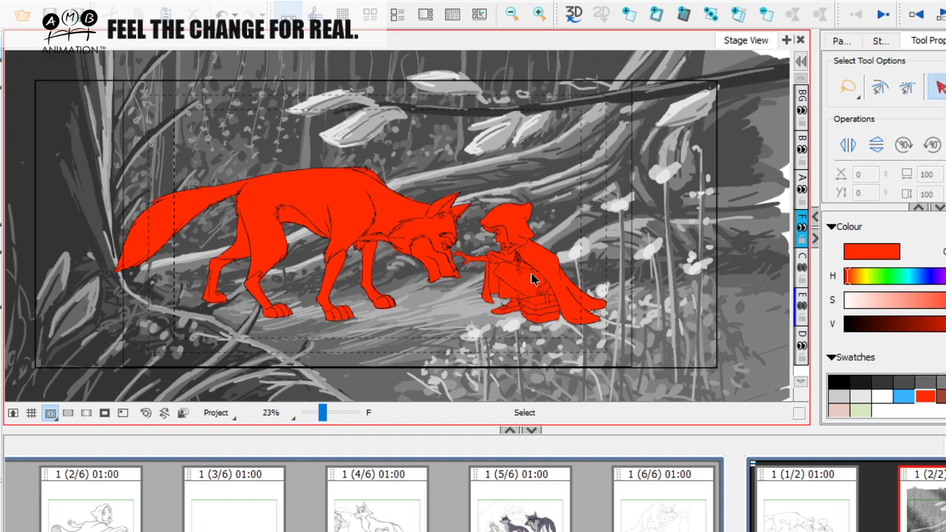
click(535, 282)
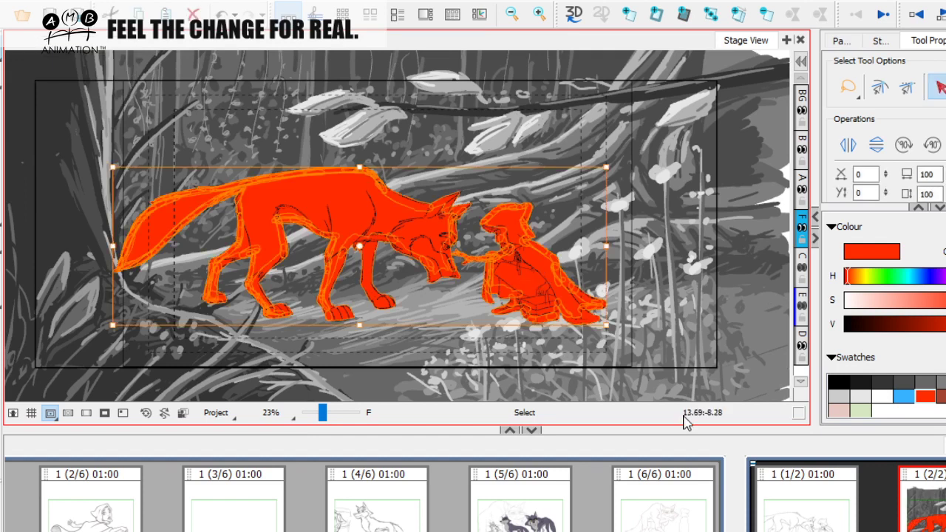
click(882, 394)
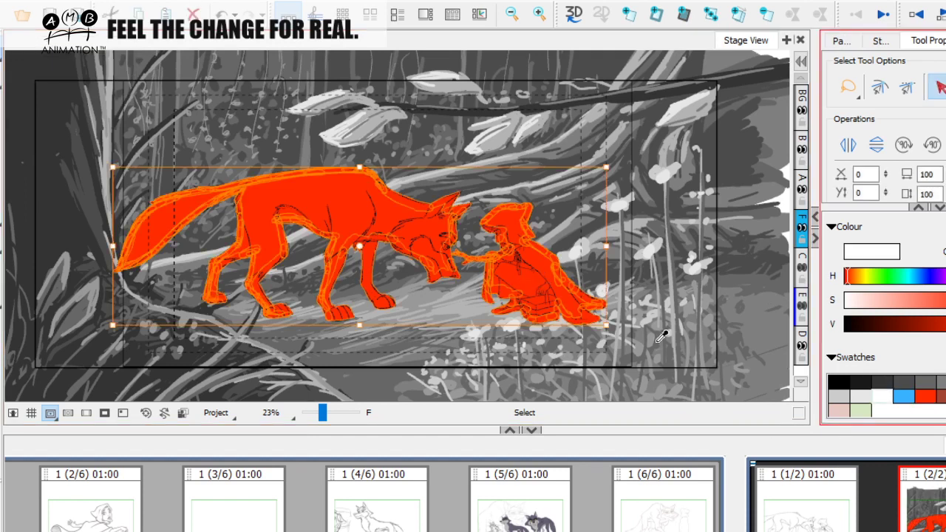
click(756, 305)
Show lighting layer E and examine how the white wolf and girl silhouettes read against the lit forest
key(space)
drag(591, 351, 600, 371)
drag(323, 409, 324, 410)
key(space)
drag(397, 333, 345, 340)
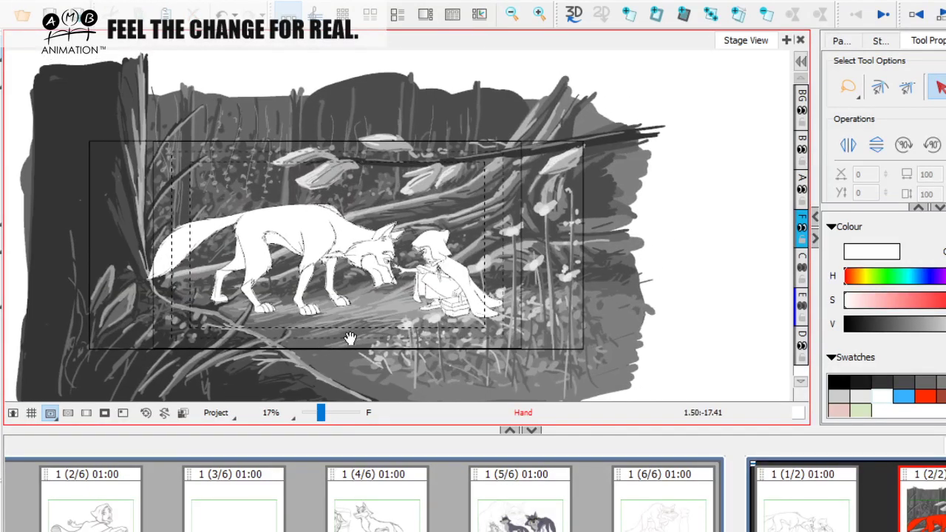
drag(320, 413, 323, 413)
drag(427, 315, 430, 324)
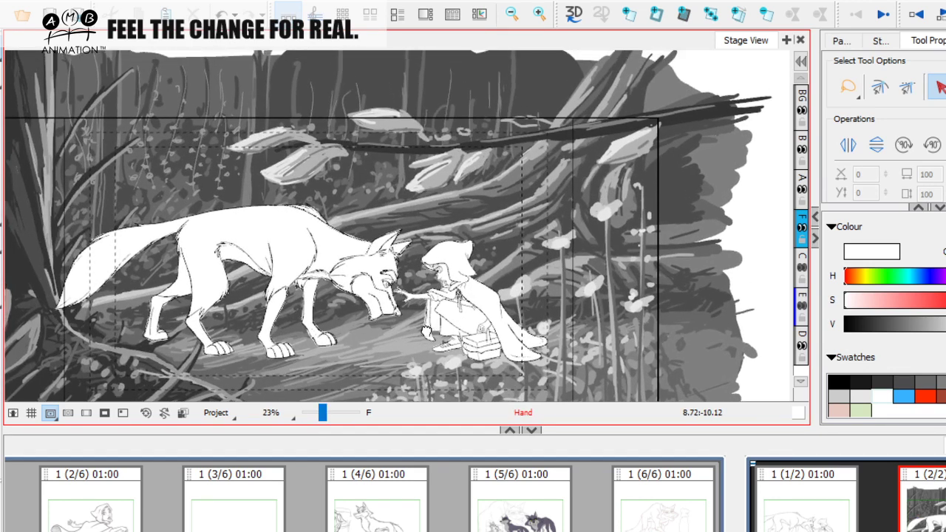
click(802, 305)
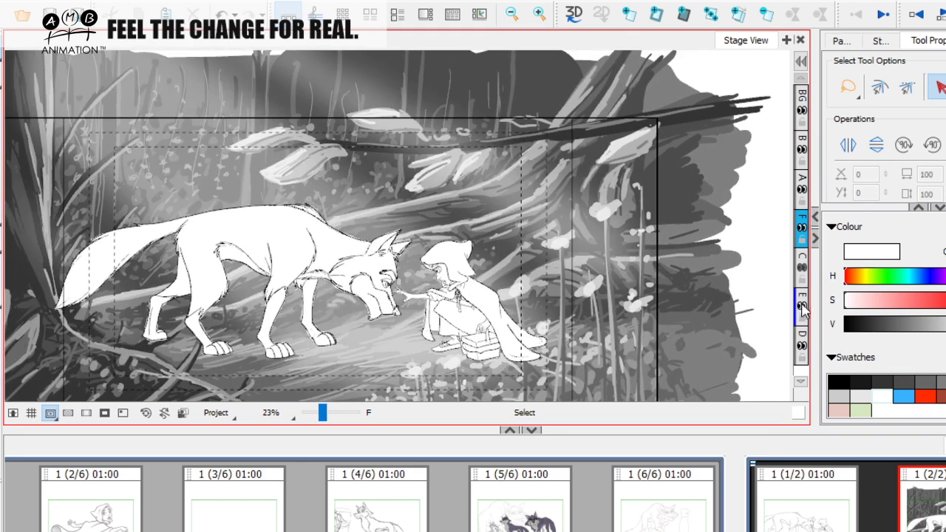
drag(407, 329, 398, 285)
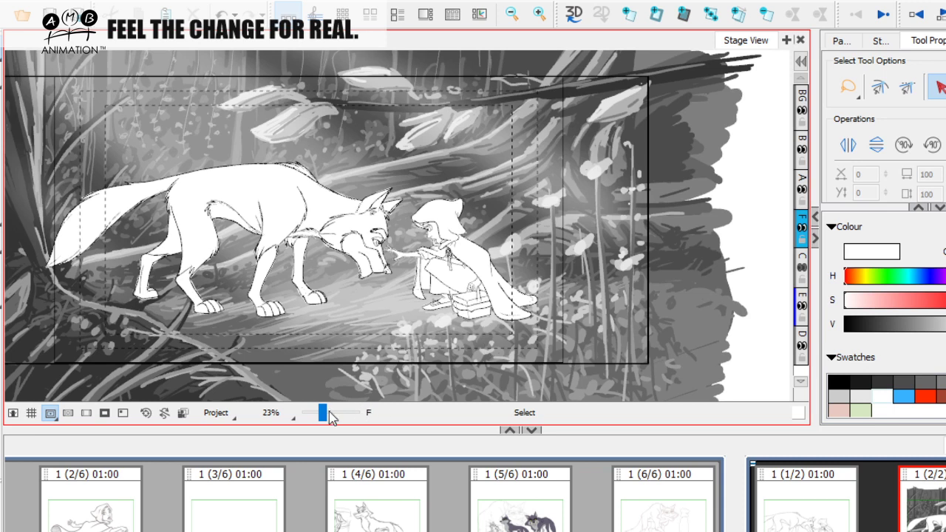
drag(322, 413, 320, 413)
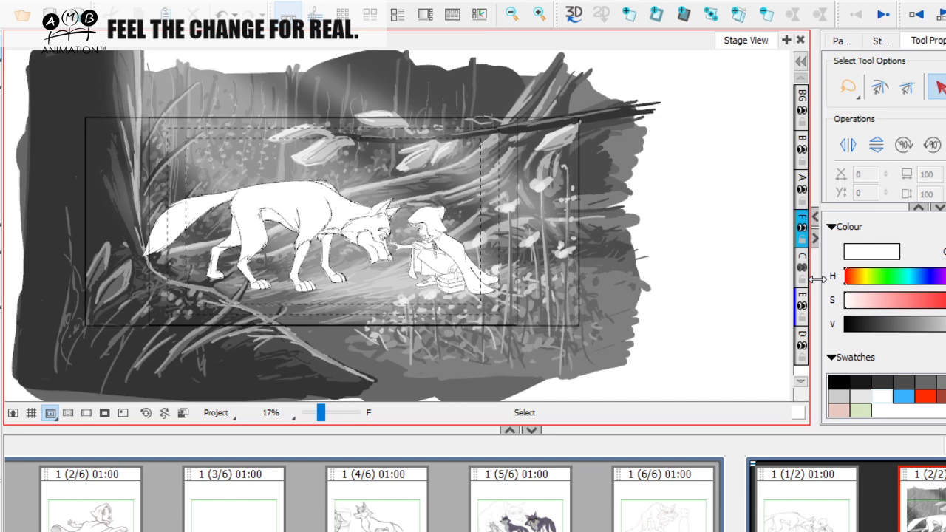
drag(319, 411, 321, 411)
key(space)
drag(487, 321, 559, 350)
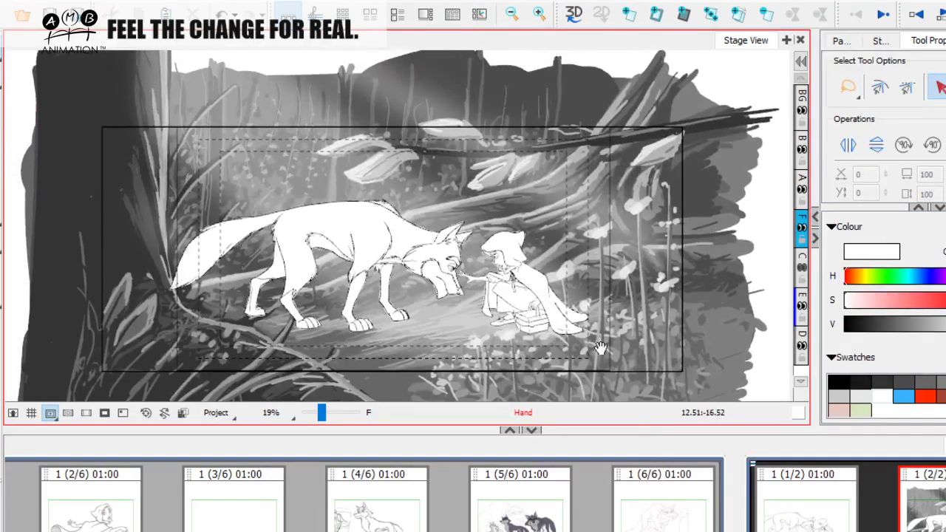
key(space)
drag(508, 367, 489, 337)
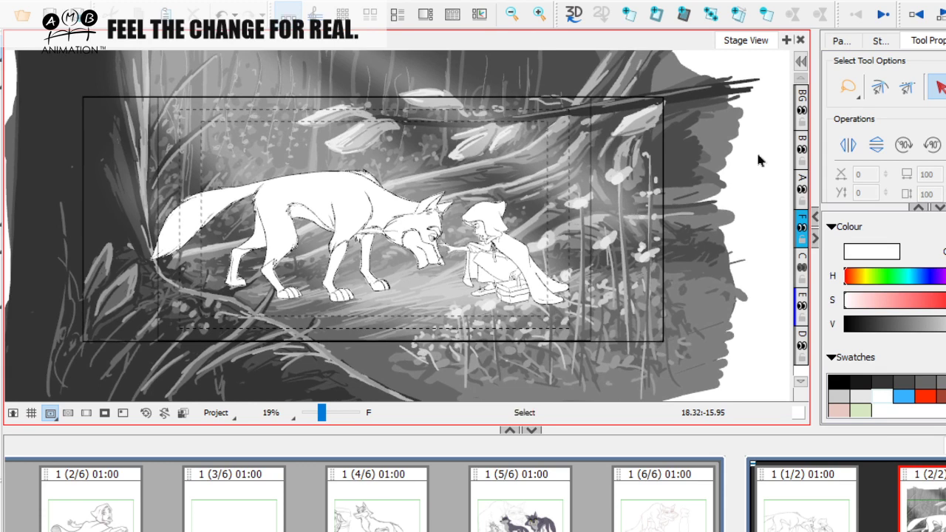
Hide silhouette layer F and toggle forest layer D and lighting layer E, leaving both D and E shown
click(801, 305)
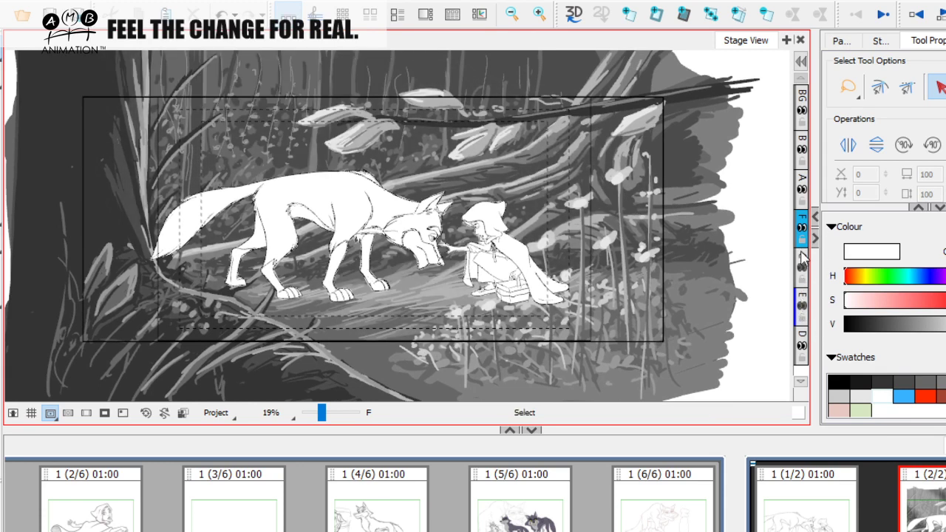
click(801, 227)
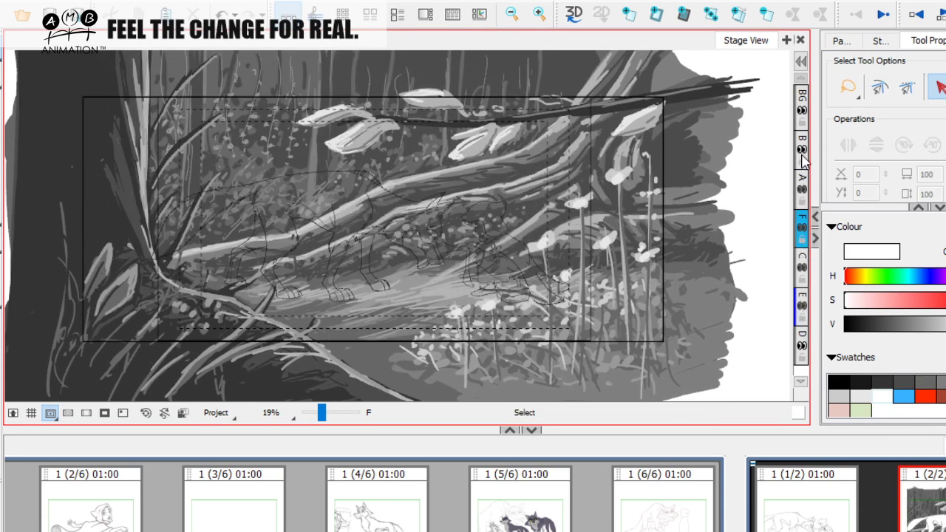
click(801, 346)
click(801, 345)
click(801, 303)
click(803, 348)
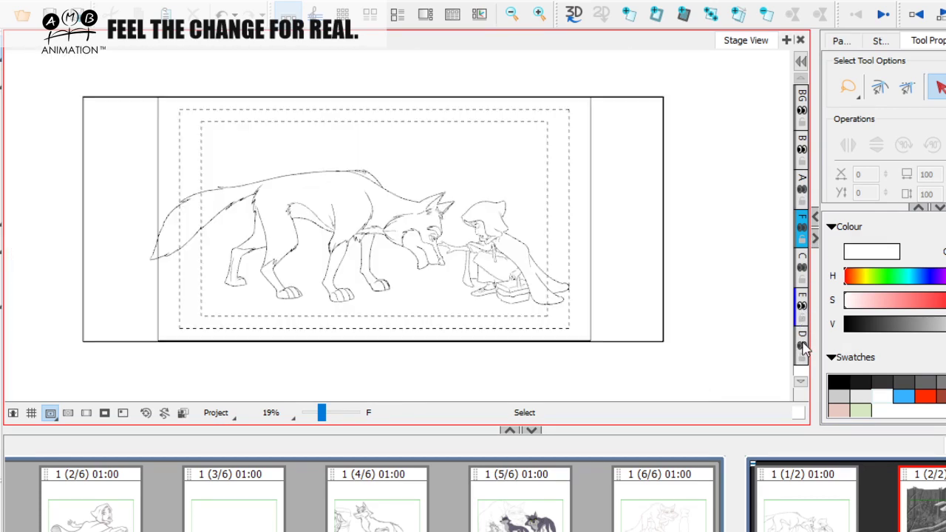
click(802, 342)
Duplicate forest layer D and convert the copy to a bitmap layer with 200% width and height factors and 100% resolution
click(803, 344)
right_click(804, 344)
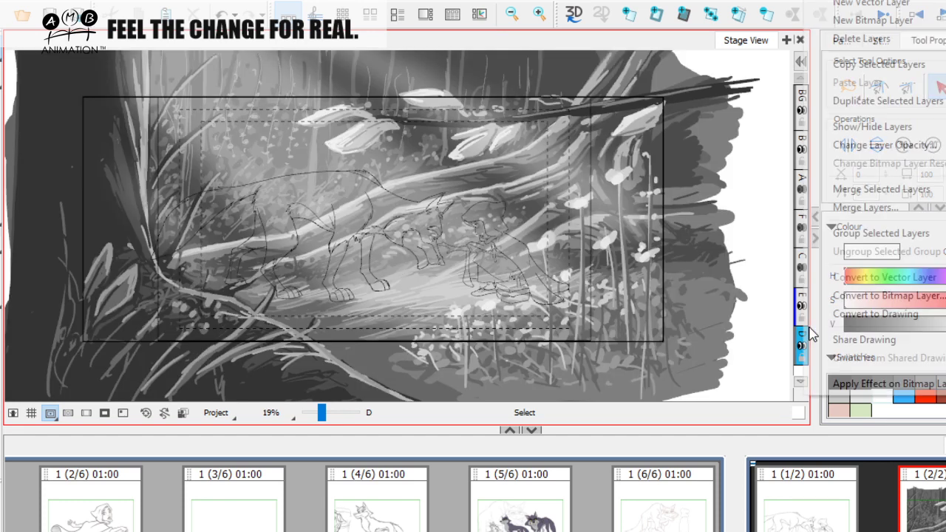
click(880, 104)
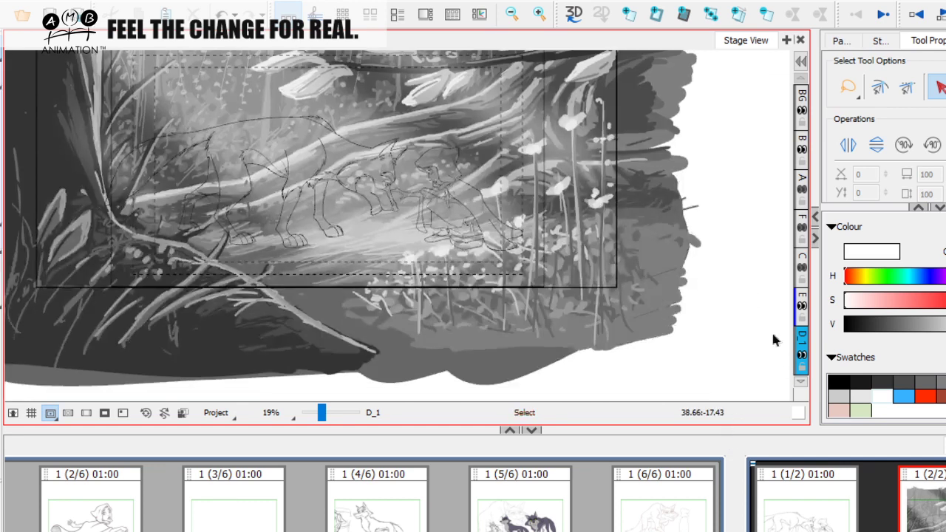
right_click(803, 344)
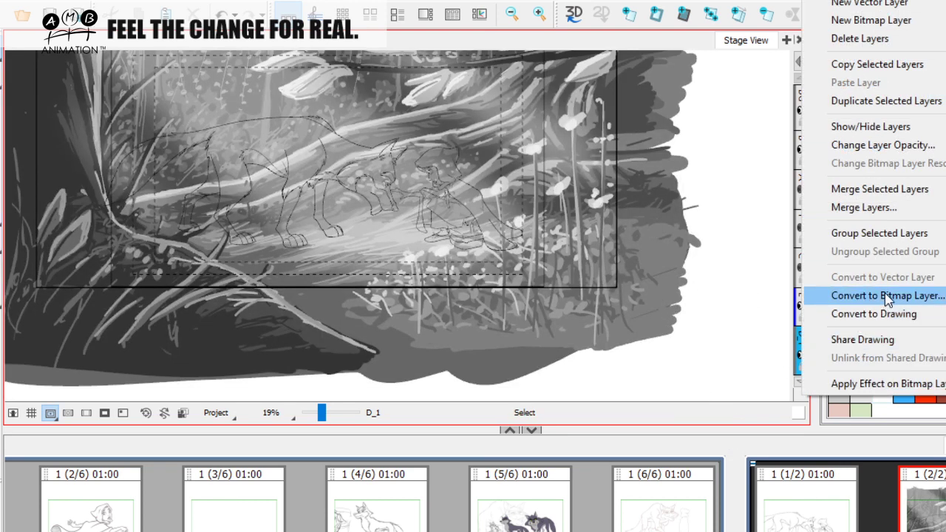
click(887, 295)
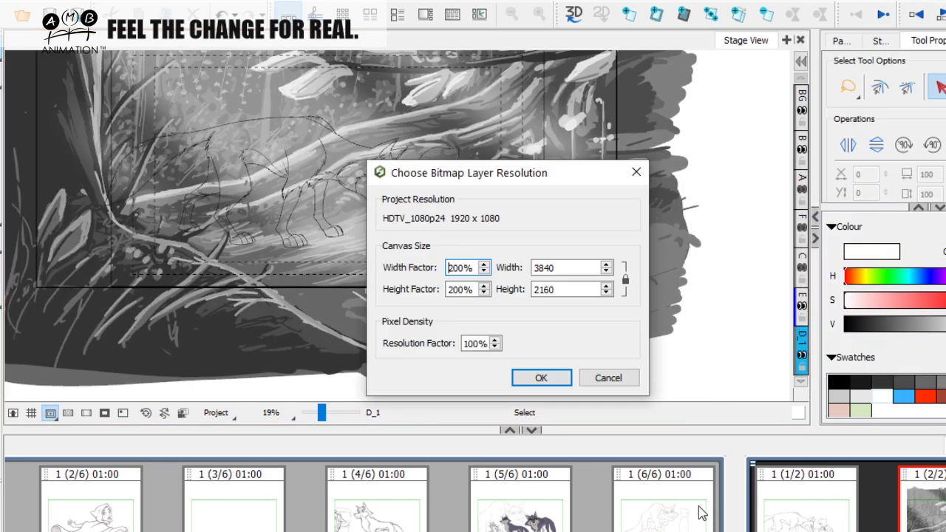
click(550, 379)
click(515, 319)
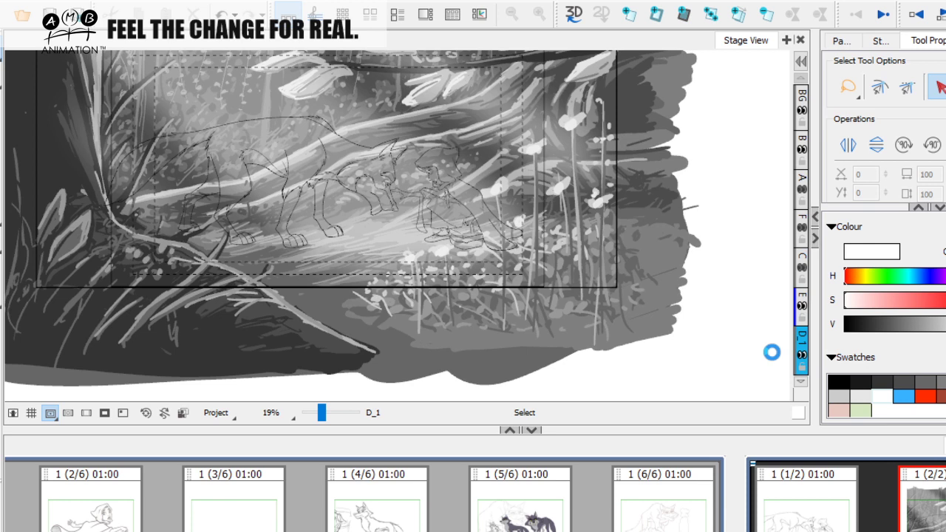
Hide the original forest layer D and switch to the Cutter tool for its bitmap copy
click(774, 360)
key(space)
click(800, 381)
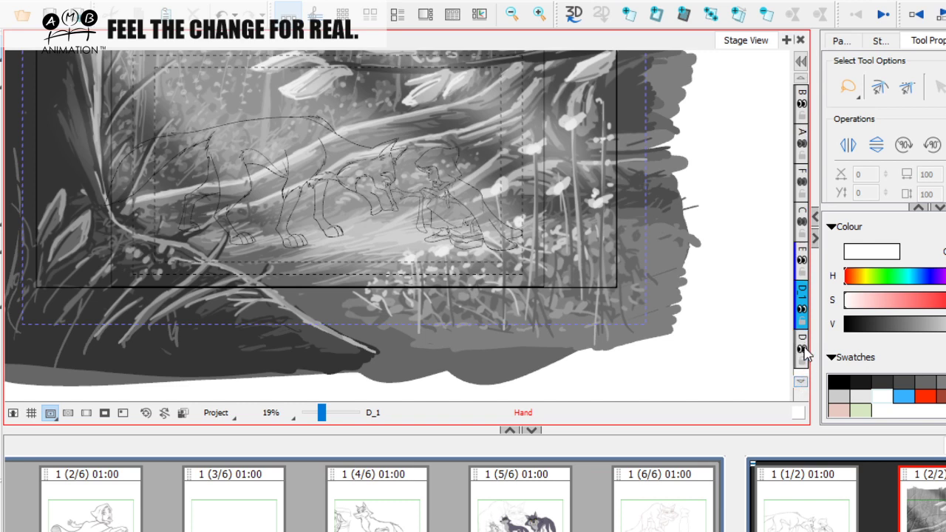
click(804, 347)
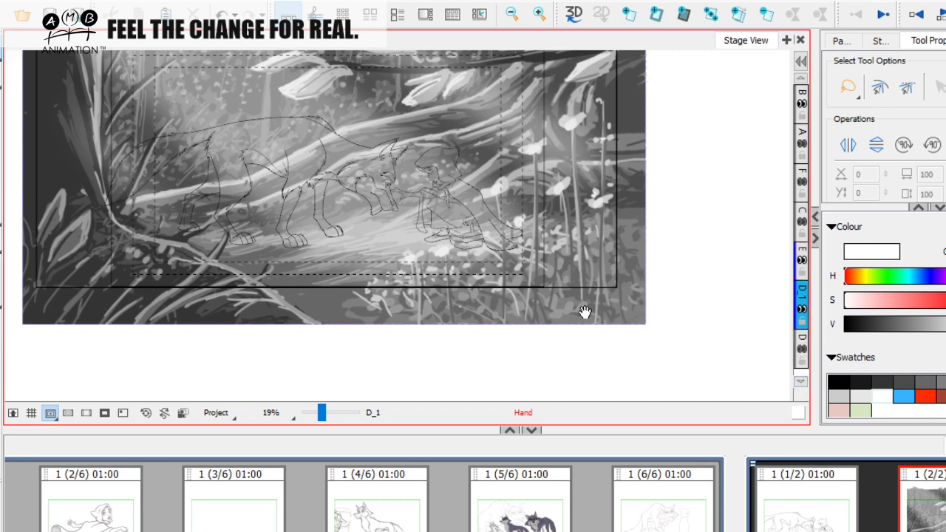
click(2, 46)
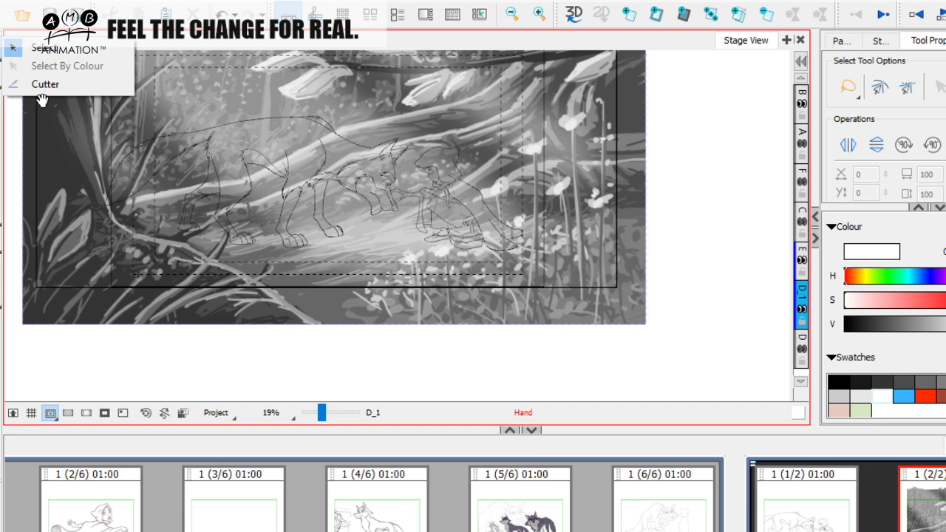
click(45, 85)
Cut out and delete the clearing around the characters on the bitmap copy, keeping the tree, grass, overhanging branch and flowers
drag(363, 250, 453, 334)
drag(322, 414, 320, 413)
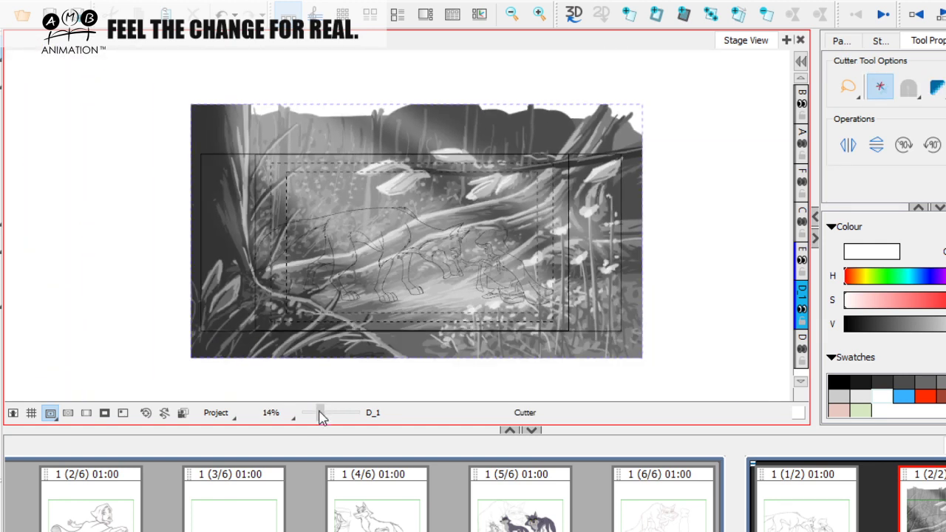
drag(503, 324, 499, 325)
drag(320, 416, 326, 417)
drag(358, 338, 352, 365)
drag(323, 414, 320, 414)
mouse_move(216, 111)
mouse_down()
mouse_move(203, 155)
mouse_move(271, 118)
mouse_move(212, 195)
mouse_move(278, 161)
mouse_move(213, 238)
mouse_move(228, 249)
mouse_move(262, 214)
mouse_move(231, 295)
mouse_move(240, 302)
mouse_move(261, 283)
mouse_move(257, 318)
mouse_move(279, 314)
mouse_move(282, 335)
mouse_move(307, 318)
mouse_move(303, 355)
mouse_move(319, 360)
mouse_move(342, 344)
mouse_move(341, 367)
mouse_move(358, 387)
mouse_move(385, 393)
mouse_move(433, 361)
mouse_move(439, 343)
mouse_move(526, 324)
mouse_move(527, 306)
mouse_move(503, 295)
mouse_move(520, 276)
mouse_up()
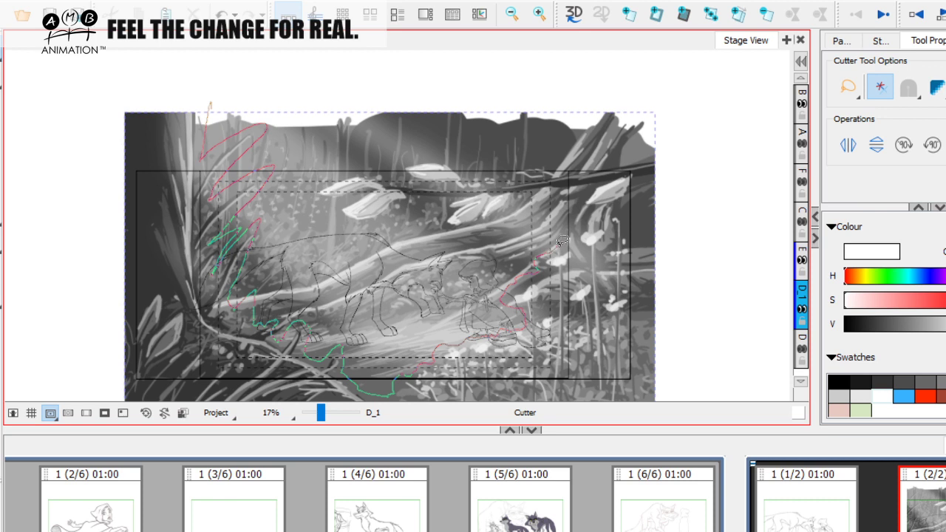
mouse_move(572, 229)
mouse_down()
mouse_move(587, 195)
mouse_move(521, 194)
mouse_move(482, 223)
mouse_move(444, 226)
mouse_move(418, 201)
mouse_move(354, 219)
mouse_move(331, 201)
mouse_move(348, 164)
mouse_move(569, 166)
mouse_move(675, 97)
mouse_move(200, 91)
mouse_move(242, 115)
mouse_up()
key(Delete)
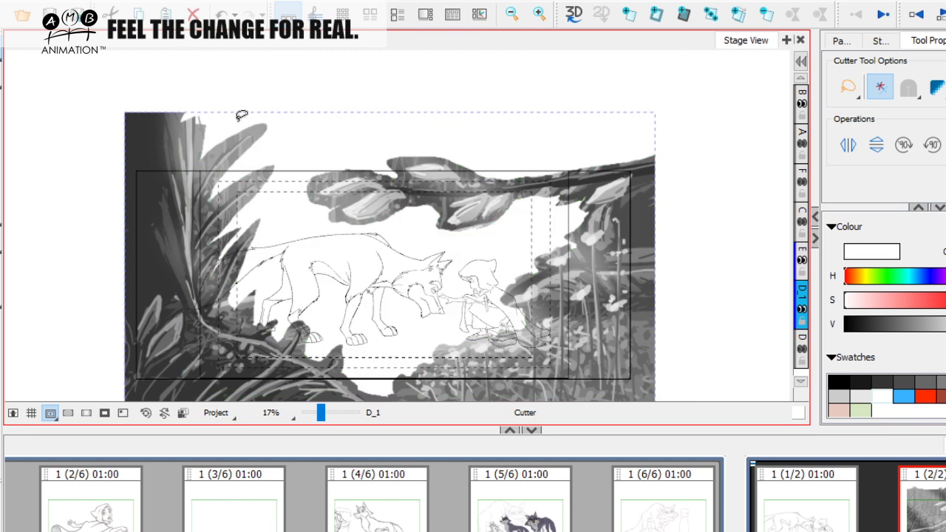
Move the cut-out foreground layer between layers B and A in the layer stack
key(space)
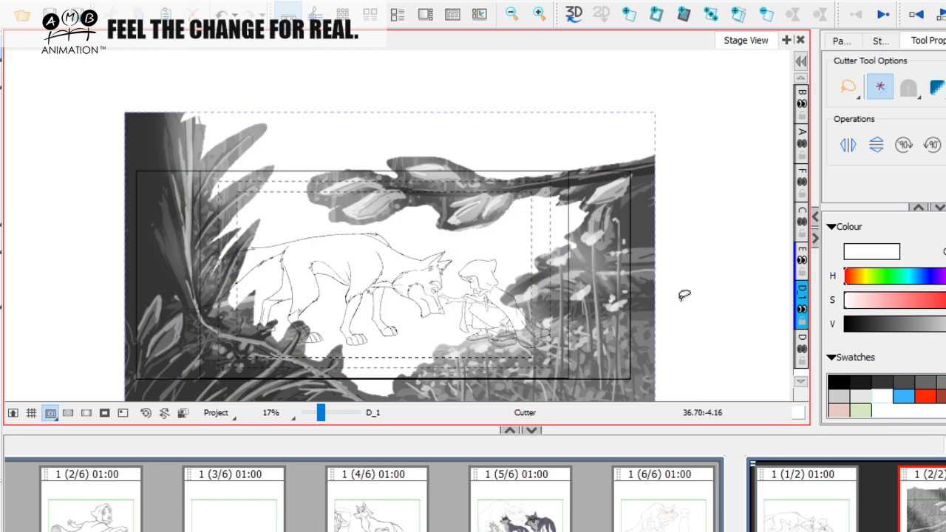
drag(806, 296, 804, 122)
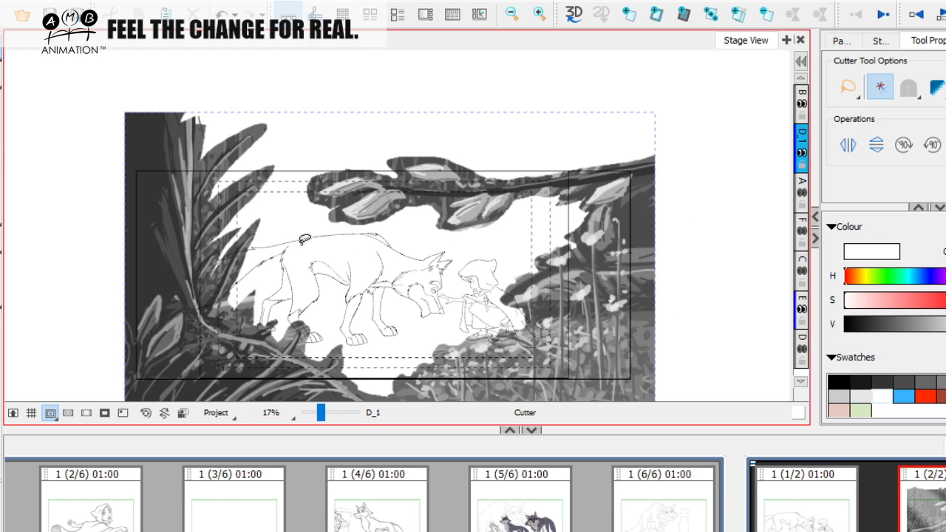
key(space)
drag(667, 240, 686, 226)
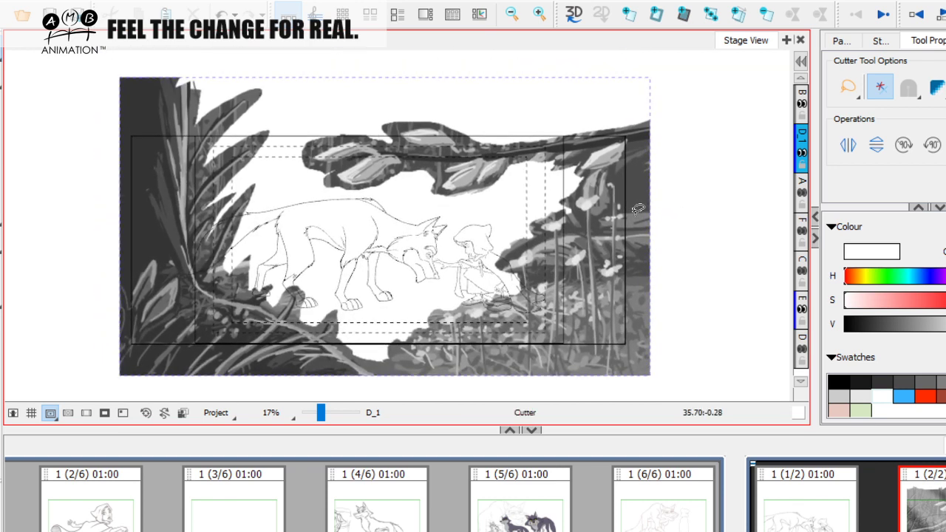
Erase the leftover background between the grass blades over the wolf's tail using a larger eraser with a higher flow
key(alt+e)
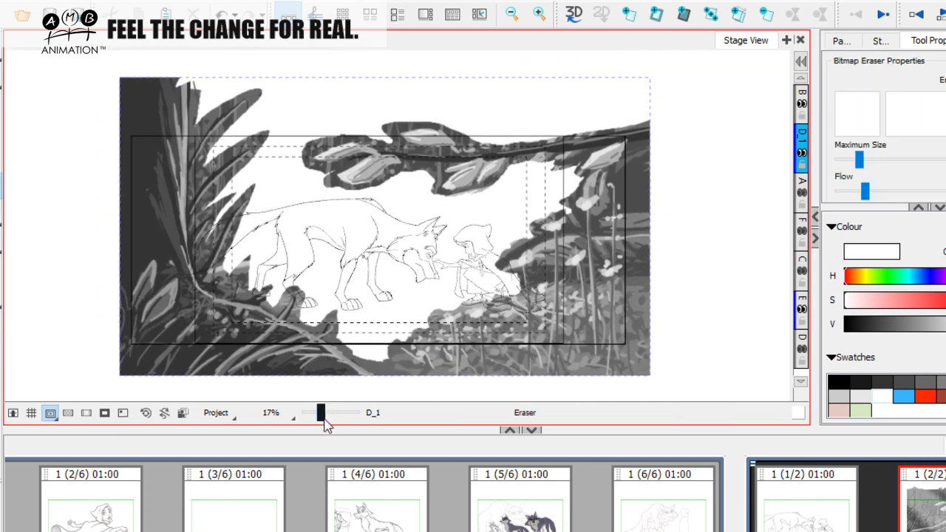
drag(322, 415, 325, 415)
key(space)
drag(288, 335, 468, 335)
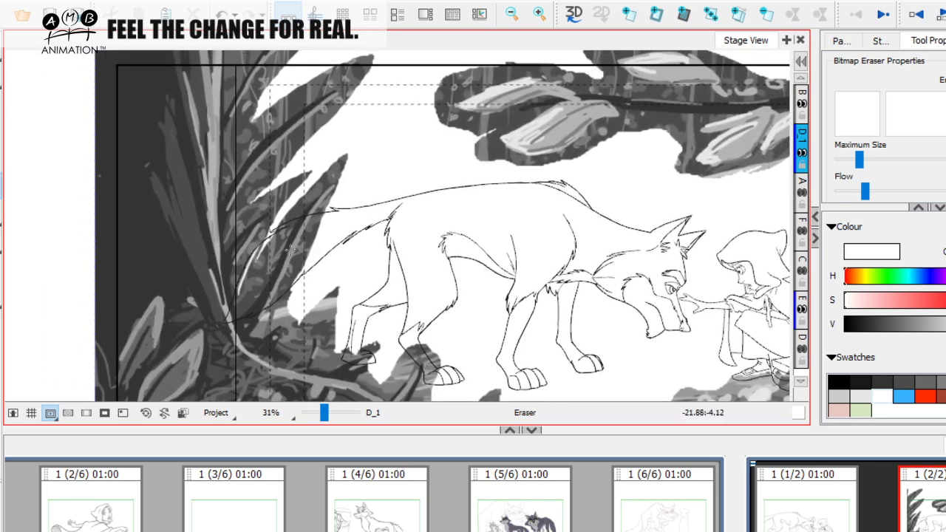
drag(859, 160, 881, 160)
drag(865, 191, 869, 191)
drag(881, 160, 909, 160)
mouse_move(251, 267)
mouse_down()
mouse_move(244, 277)
mouse_move(276, 222)
mouse_move(335, 165)
mouse_up()
mouse_move(276, 236)
mouse_down()
mouse_move(355, 154)
mouse_move(275, 314)
mouse_move(299, 297)
mouse_move(308, 321)
mouse_move(342, 288)
mouse_move(332, 281)
mouse_up()
key(space)
mouse_move(245, 278)
mouse_down()
mouse_move(238, 308)
mouse_move(305, 207)
mouse_move(240, 298)
mouse_move(238, 328)
mouse_up()
key(space)
key(space)
drag(330, 308, 352, 258)
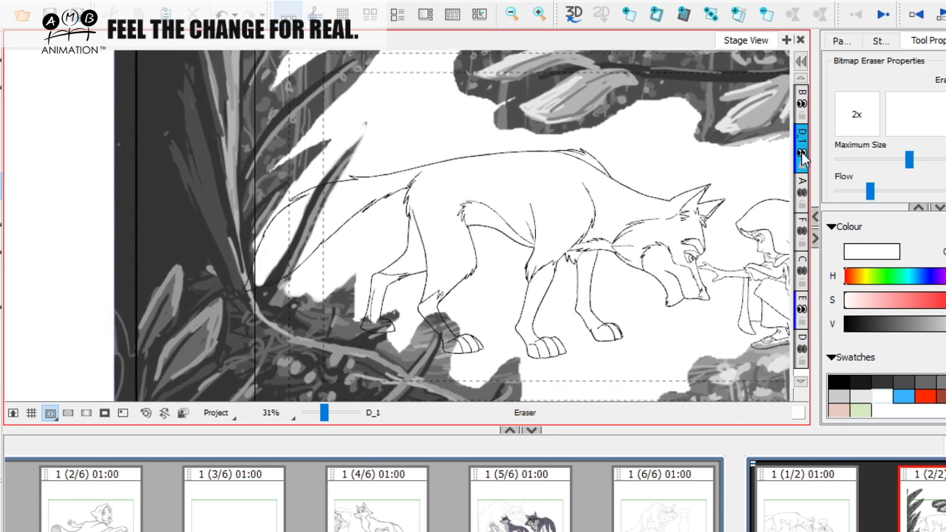
Check the visibility of the foreground layer and layer B, and move the foreground layer above layer B
click(801, 153)
click(801, 154)
click(803, 104)
click(804, 105)
drag(801, 137, 803, 106)
key(space)
drag(721, 156, 674, 250)
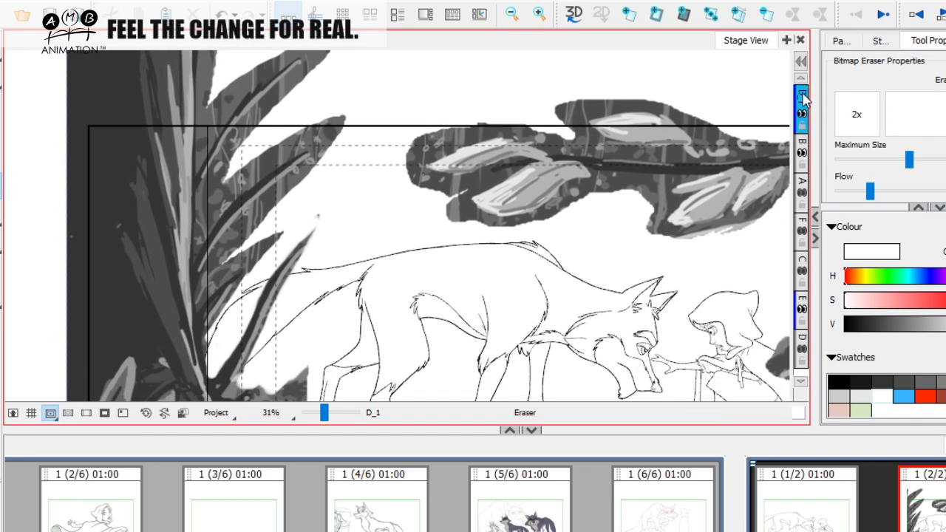
Erase the background remnants at the base of the grass blade beside the wolf's tail tip
key(space)
drag(532, 270, 563, 147)
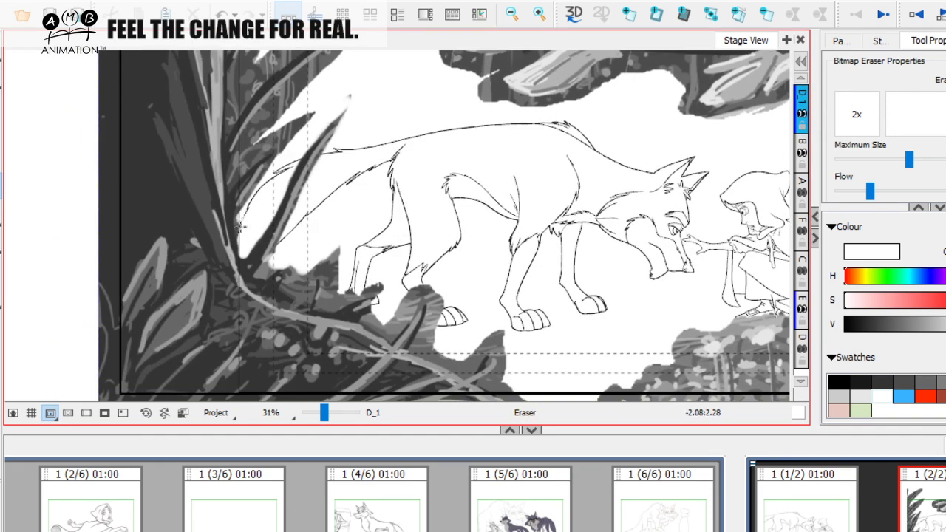
mouse_move(244, 255)
mouse_down()
mouse_move(255, 235)
mouse_move(279, 263)
mouse_up()
key(space)
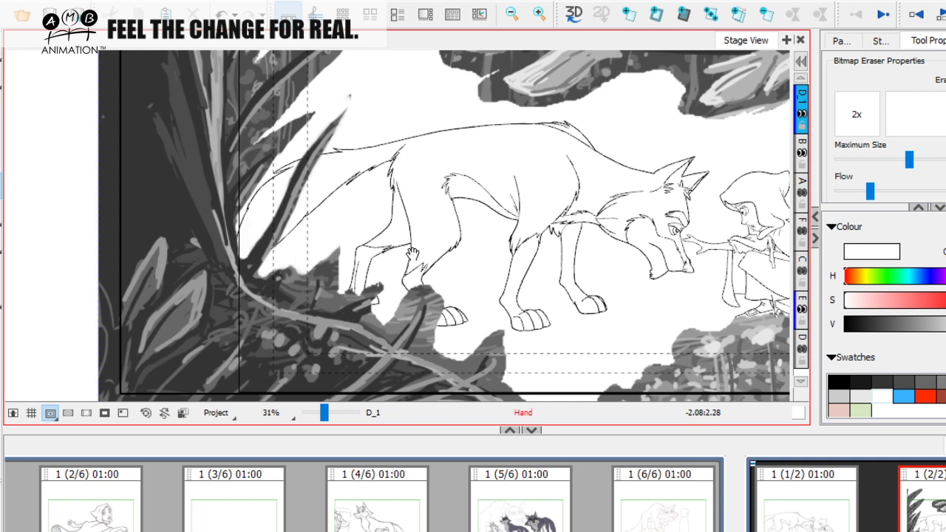
drag(429, 267, 427, 229)
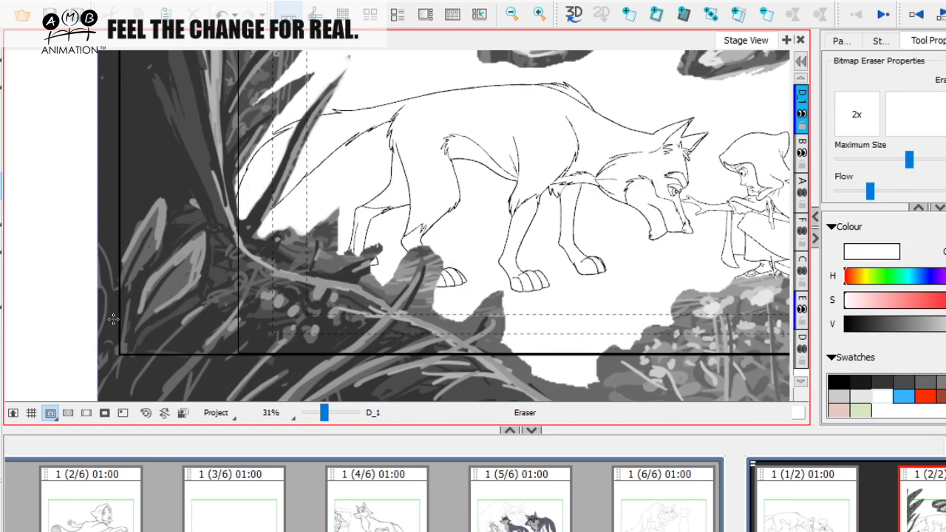
key(space)
drag(429, 240, 405, 247)
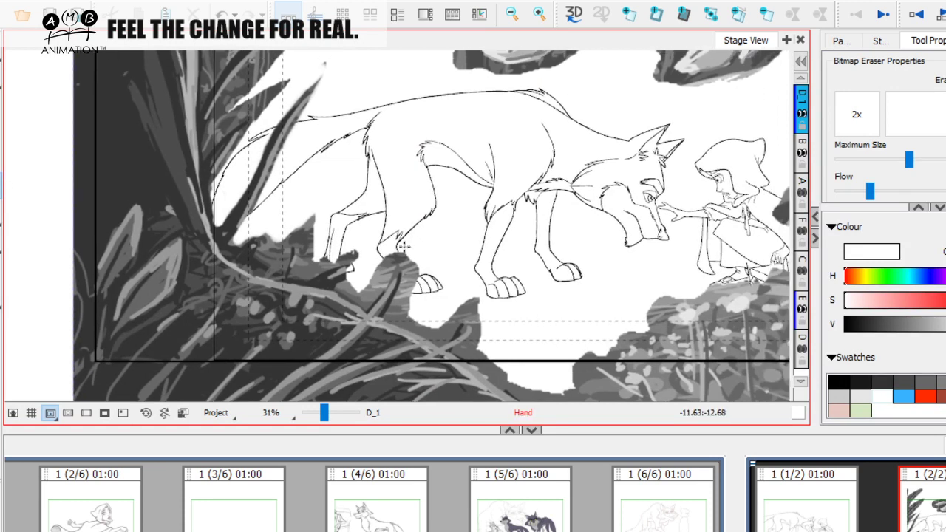
Erase the leftover background around the grass tufts in front of the wolf's hind paws on the foreground layer
mouse_move(322, 261)
mouse_down()
mouse_move(360, 256)
mouse_move(350, 261)
mouse_move(364, 259)
mouse_move(351, 290)
mouse_move(385, 294)
mouse_move(328, 240)
mouse_move(384, 207)
mouse_move(370, 258)
mouse_move(387, 237)
mouse_move(415, 258)
mouse_move(390, 269)
mouse_move(410, 256)
mouse_up()
key(space)
key(space)
mouse_move(403, 263)
mouse_down()
mouse_move(421, 254)
mouse_move(397, 271)
mouse_up()
key(space)
drag(549, 286, 381, 303)
key(space)
drag(515, 252, 457, 285)
key(space)
mouse_move(535, 280)
mouse_down()
mouse_move(502, 267)
mouse_move(514, 274)
mouse_move(512, 234)
mouse_move(479, 231)
mouse_up()
key(space)
mouse_move(471, 261)
mouse_down()
mouse_move(455, 305)
mouse_move(451, 291)
mouse_move(464, 282)
mouse_move(456, 266)
mouse_move(481, 258)
mouse_move(474, 237)
mouse_move(440, 272)
mouse_up()
key(space)
key(space)
drag(512, 325, 516, 276)
drag(457, 242, 446, 247)
key(space)
mouse_move(487, 270)
mouse_down()
mouse_move(482, 244)
mouse_move(552, 355)
mouse_move(612, 422)
mouse_move(503, 281)
mouse_move(474, 221)
mouse_move(429, 277)
mouse_move(433, 263)
mouse_move(414, 255)
mouse_move(319, 267)
mouse_up()
key(space)
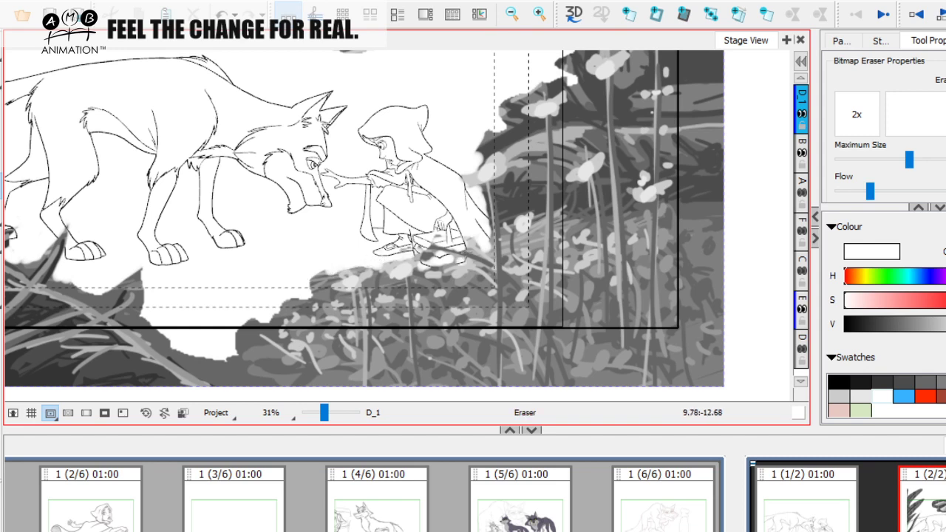
Erase the leftover background between the girl's back and the flower stems on the foreground layer
scroll(522, 246, up, 1)
scroll(510, 244, right, 1)
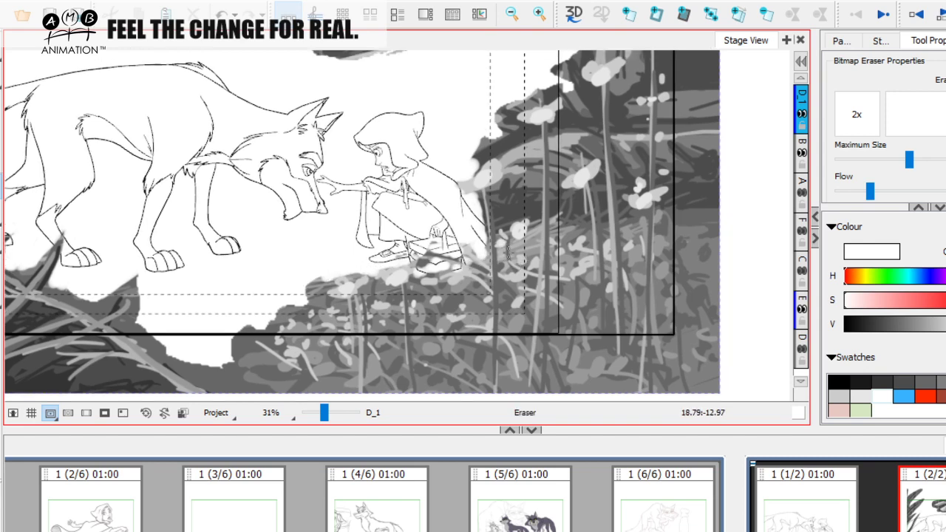
scroll(503, 256, up, 1)
scroll(493, 258, right, 1)
drag(394, 274, 387, 272)
mouse_move(494, 203)
mouse_down()
mouse_move(485, 238)
mouse_move(493, 258)
mouse_move(524, 260)
mouse_up()
drag(325, 412, 325, 415)
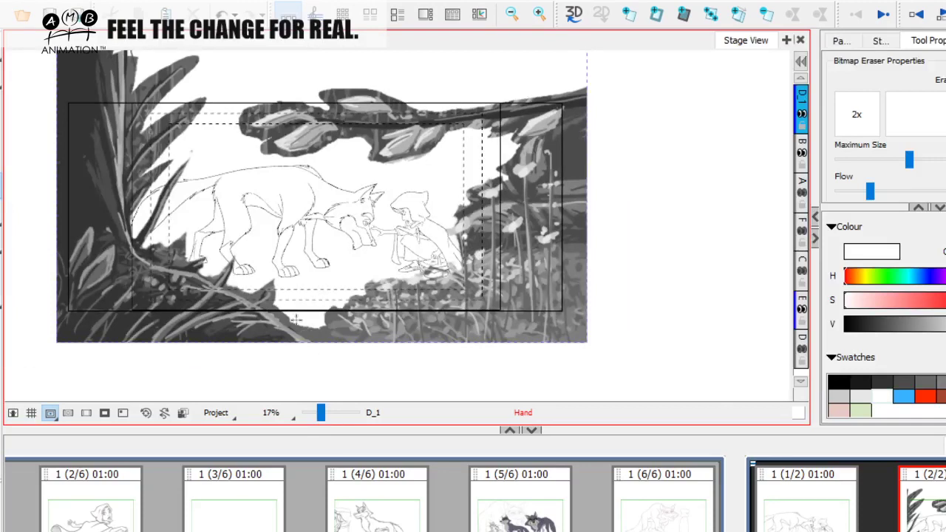
drag(287, 269, 390, 307)
drag(530, 303, 503, 281)
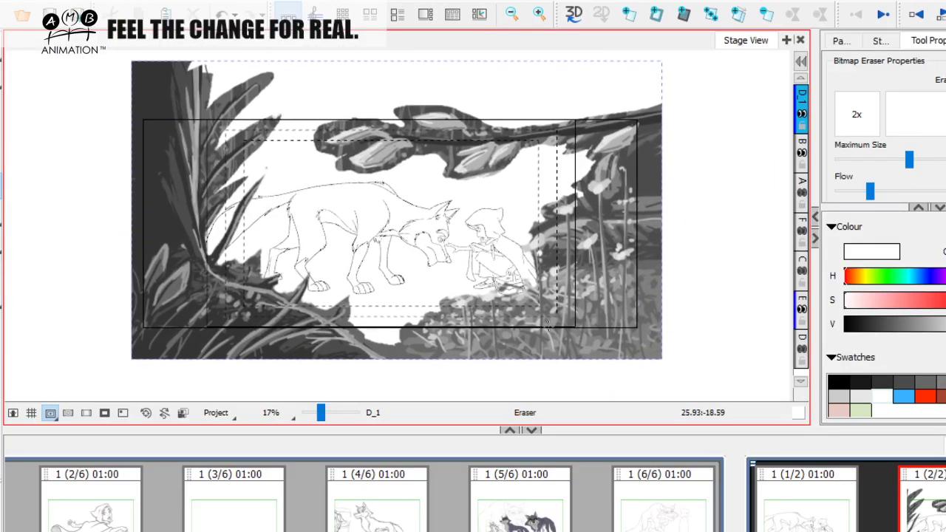
Show silhouette layer F, forest layer D and light layer E together, checking layers B and C along the way
click(803, 153)
click(803, 153)
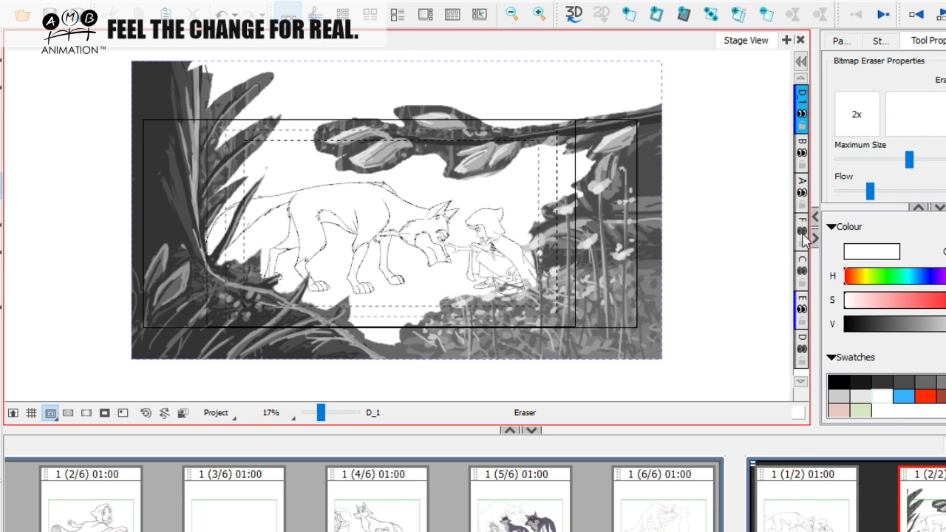
click(804, 273)
click(804, 272)
click(803, 345)
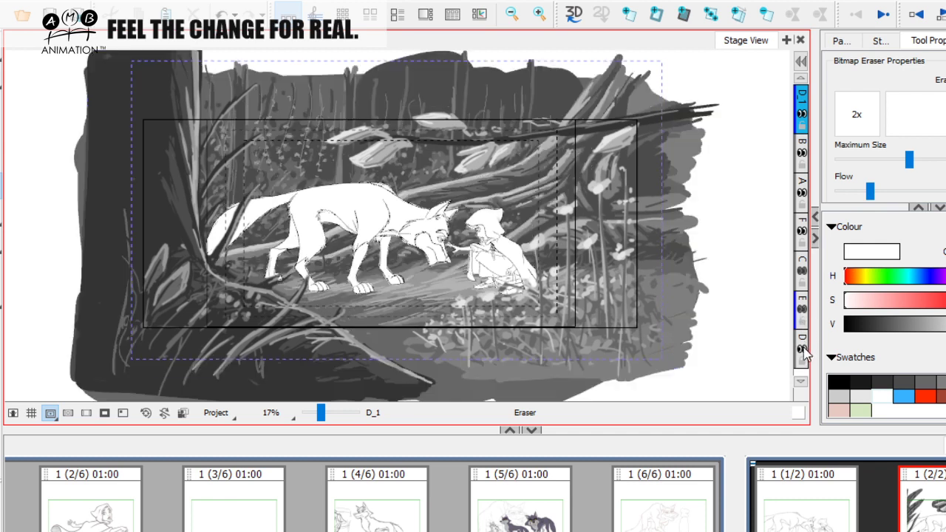
click(802, 314)
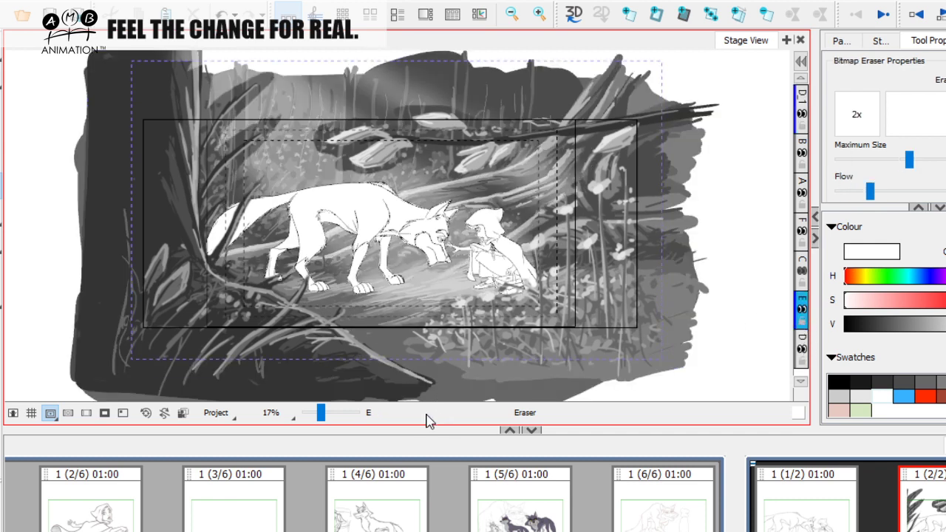
Compare the scene with and without light layer E, and move it above the cut-out foreground layer
drag(321, 413, 321, 414)
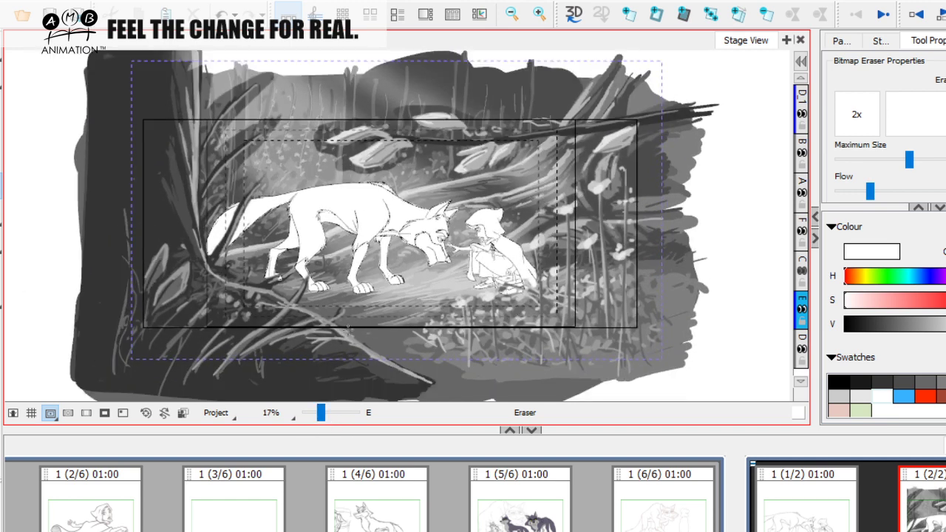
click(804, 310)
click(803, 310)
drag(807, 314, 802, 99)
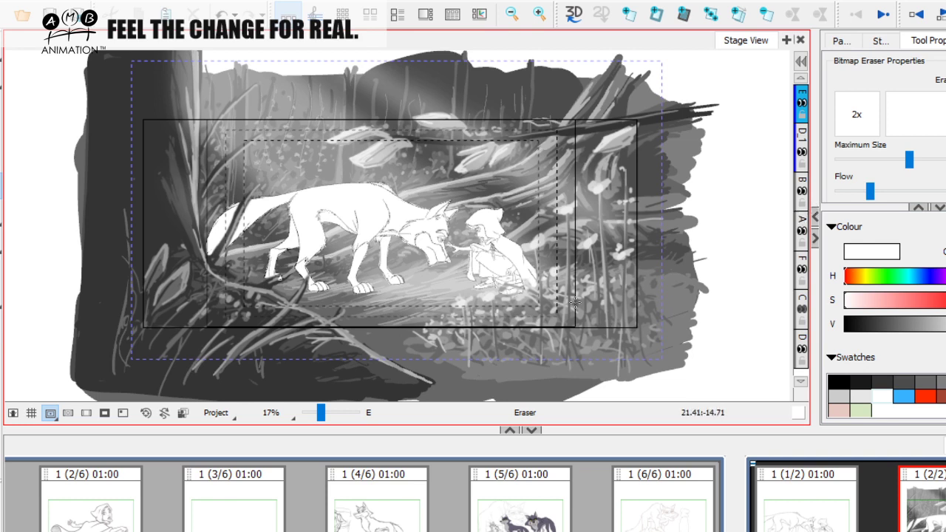
Examine the light layer's effect on the whole forest composition and around the wolf and girl
click(321, 411)
click(321, 412)
drag(320, 415, 321, 416)
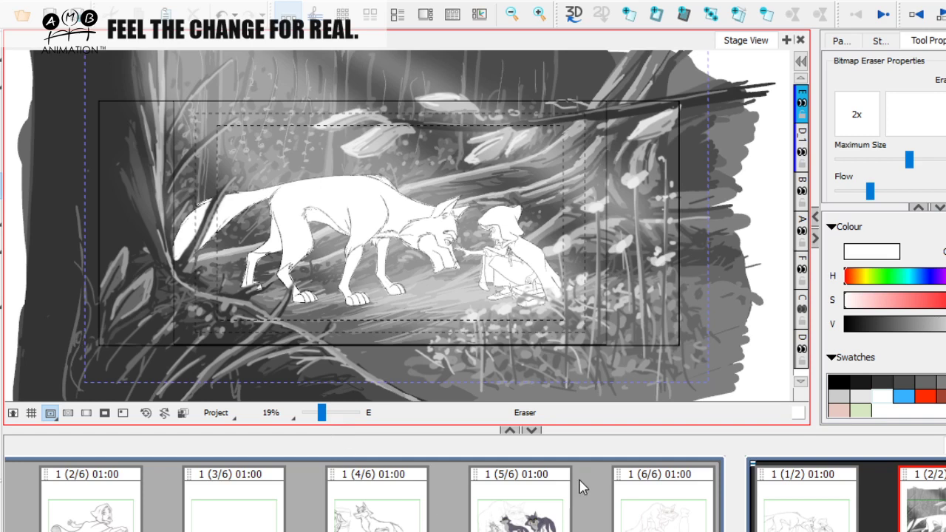
drag(325, 416, 318, 418)
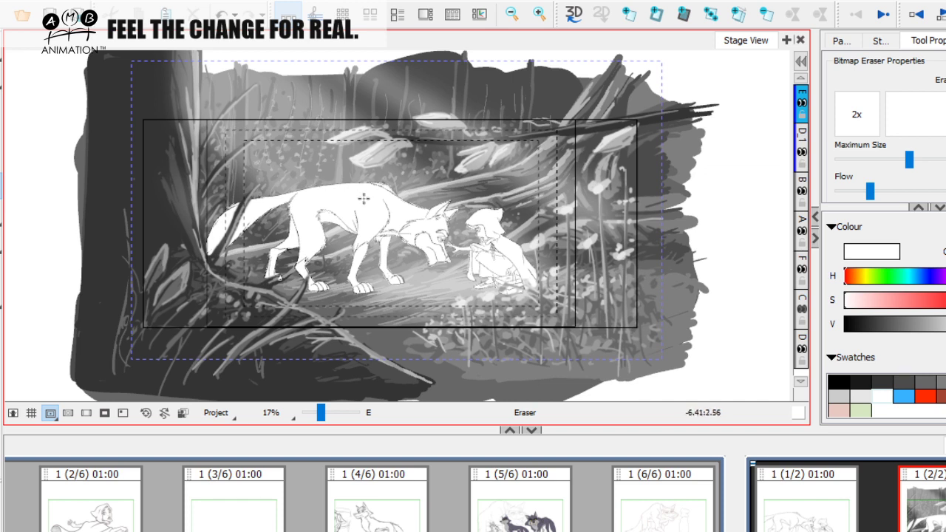
mouse_move(322, 413)
mouse_down()
mouse_move(337, 415)
mouse_move(324, 414)
mouse_up()
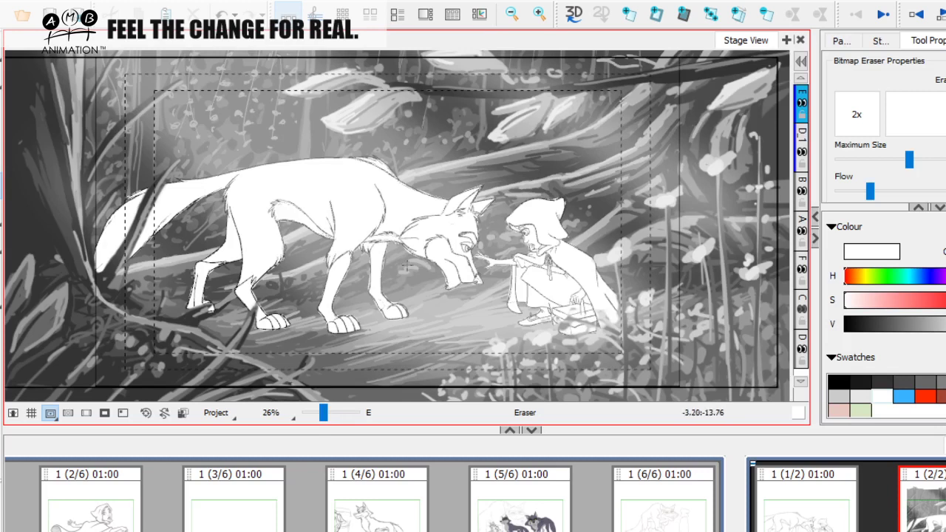
key(space)
mouse_move(433, 143)
mouse_down()
mouse_move(355, 266)
mouse_move(324, 239)
mouse_move(451, 221)
mouse_move(491, 199)
mouse_move(495, 186)
mouse_move(348, 194)
mouse_move(372, 162)
mouse_up()
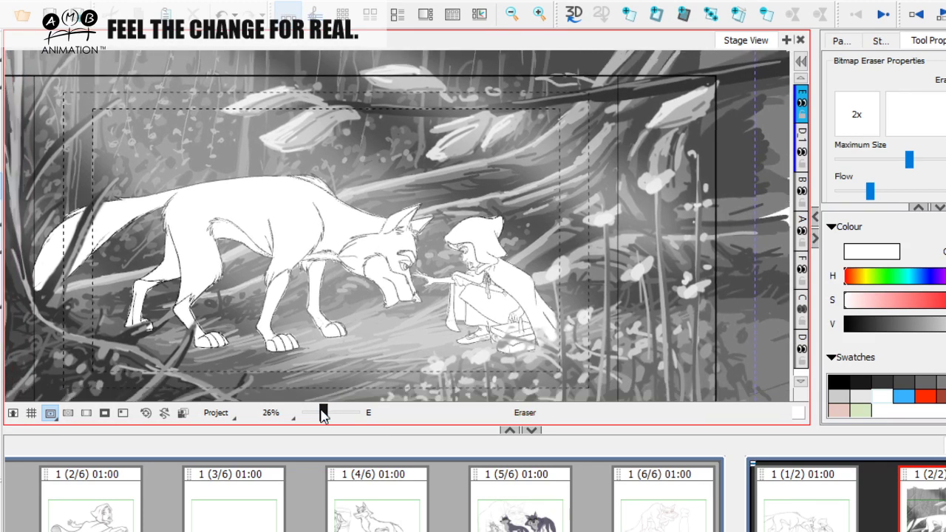
drag(322, 412, 328, 416)
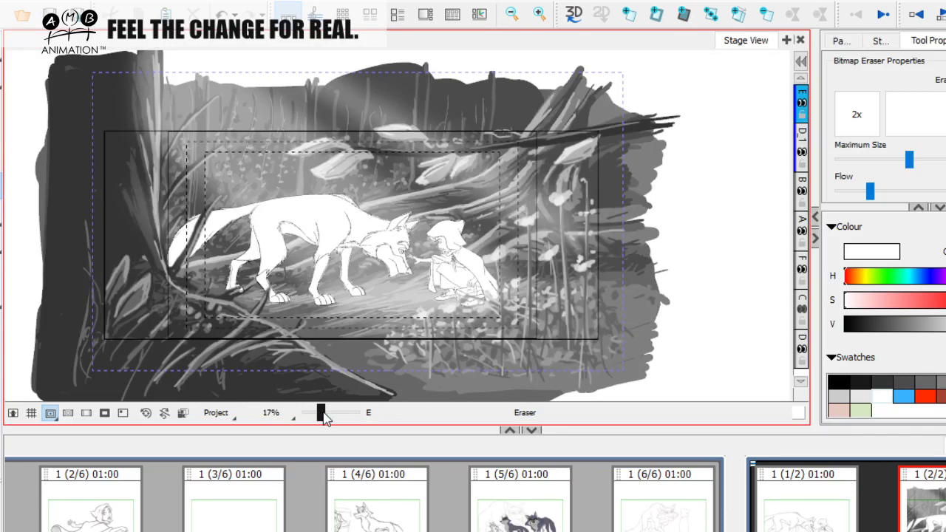
drag(325, 417, 323, 416)
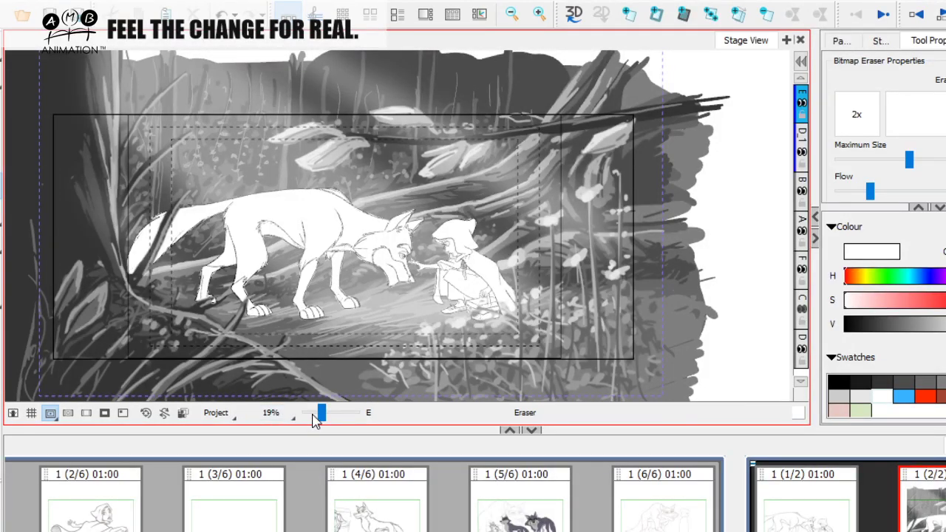
drag(325, 417, 328, 418)
key(space)
mouse_move(219, 289)
mouse_down()
mouse_move(257, 275)
mouse_move(310, 279)
mouse_move(300, 279)
mouse_up()
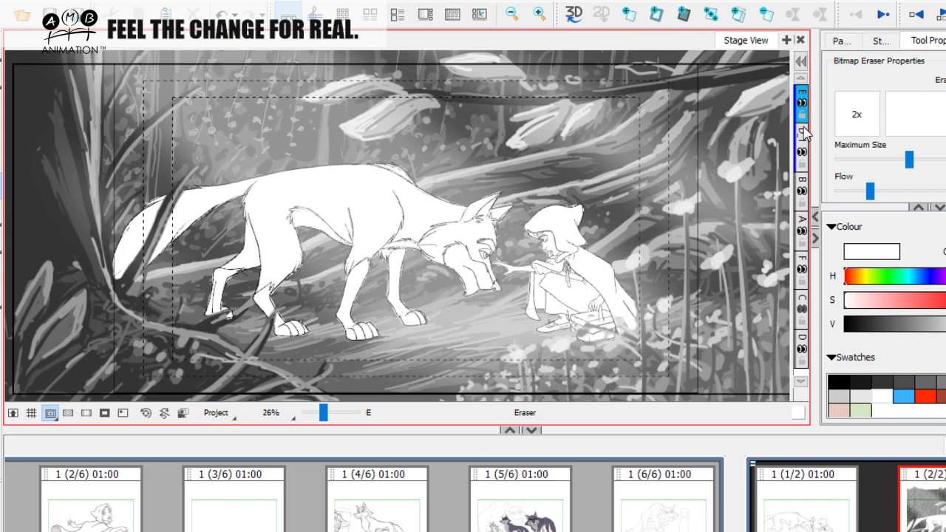
Add a new vector layer above light layer E and pick the mid-grey swatch
right_click(802, 98)
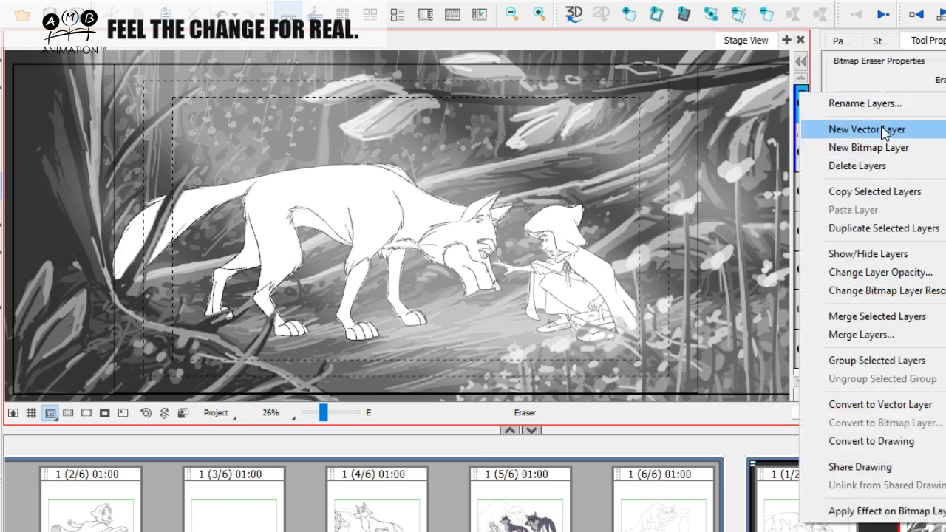
click(884, 127)
click(941, 379)
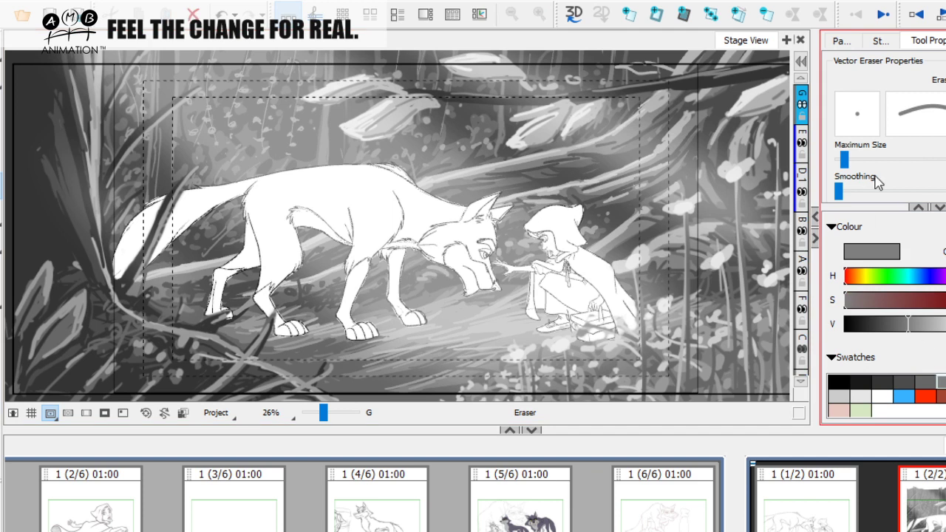
drag(843, 158, 856, 160)
click(235, 114)
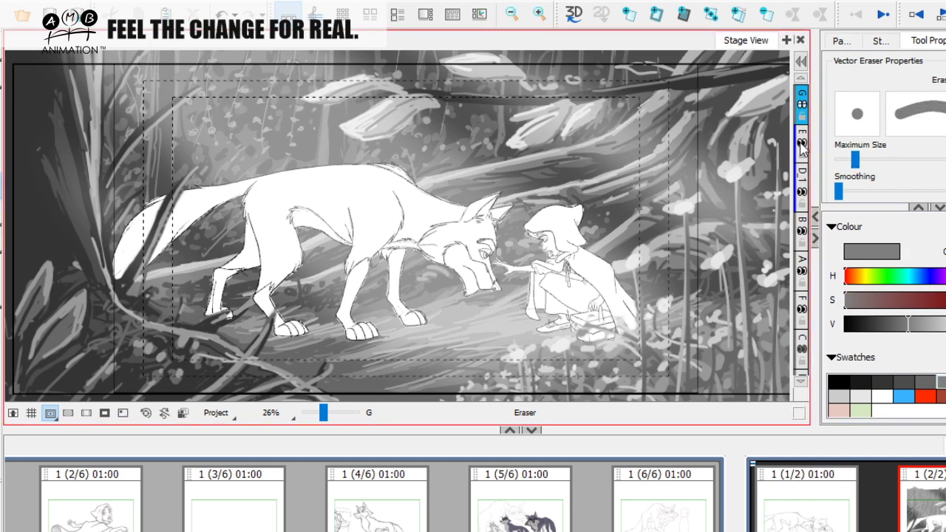
Paint small mid-grey floating specks over the wolf's back and the surrounding forest with an enlarged vector brush
key(alt+b)
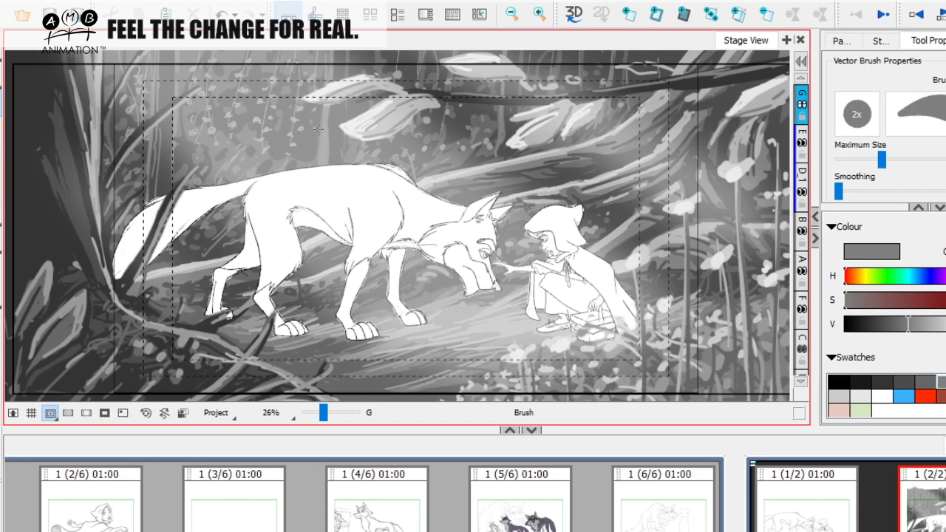
drag(881, 160, 849, 160)
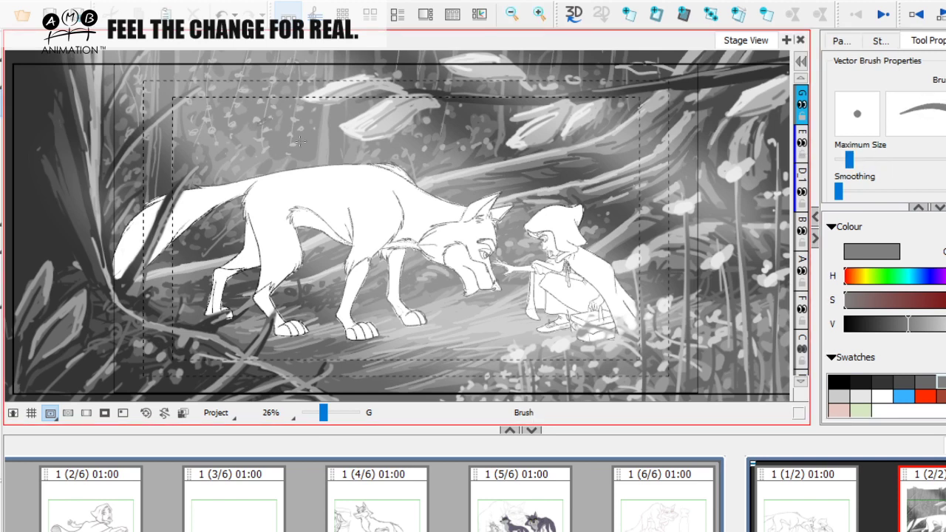
drag(849, 159, 884, 159)
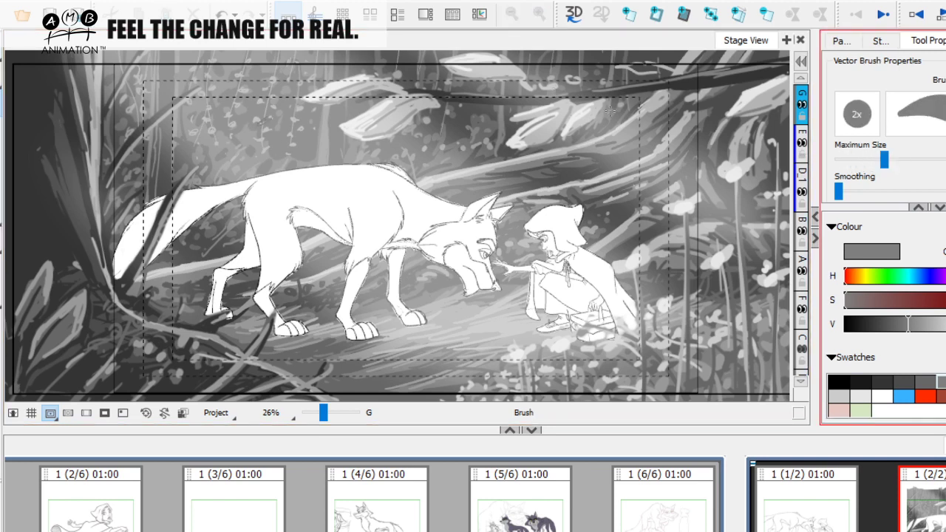
click(319, 167)
click(259, 189)
click(309, 197)
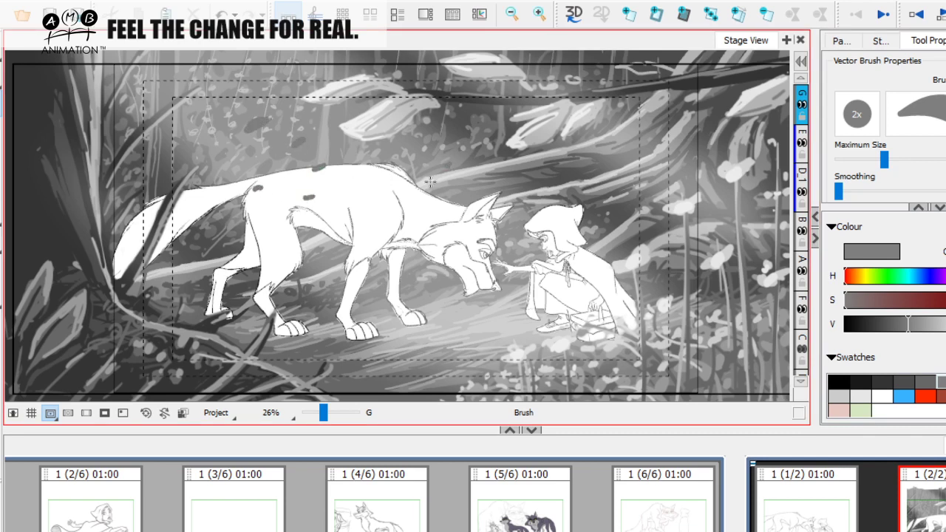
click(394, 207)
click(368, 191)
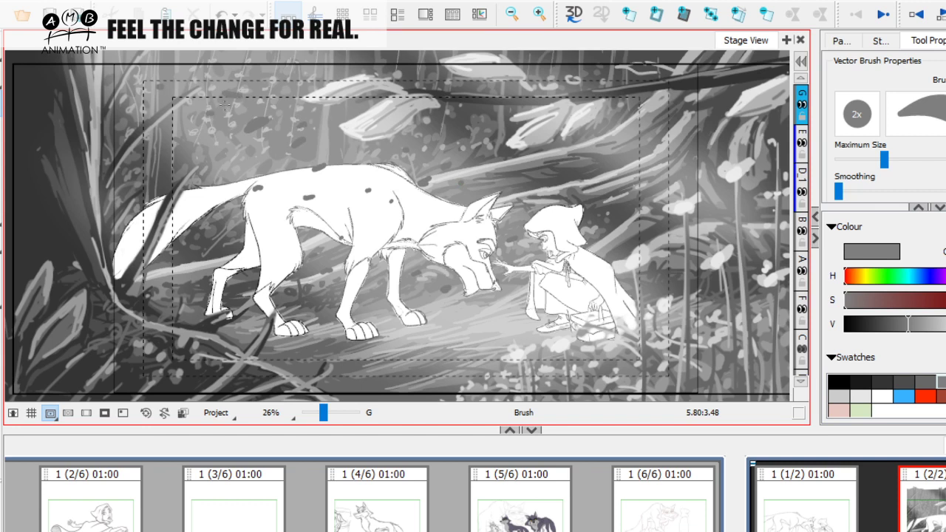
Shade the floating specks with a smaller brush in dark grey and add white highlights to them
drag(907, 323, 922, 323)
drag(883, 160, 862, 160)
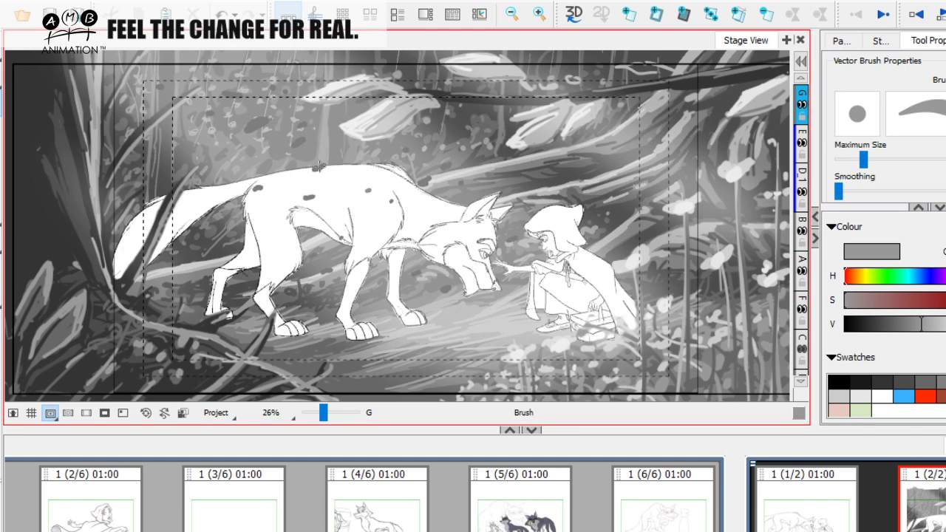
click(903, 381)
click(308, 200)
click(309, 198)
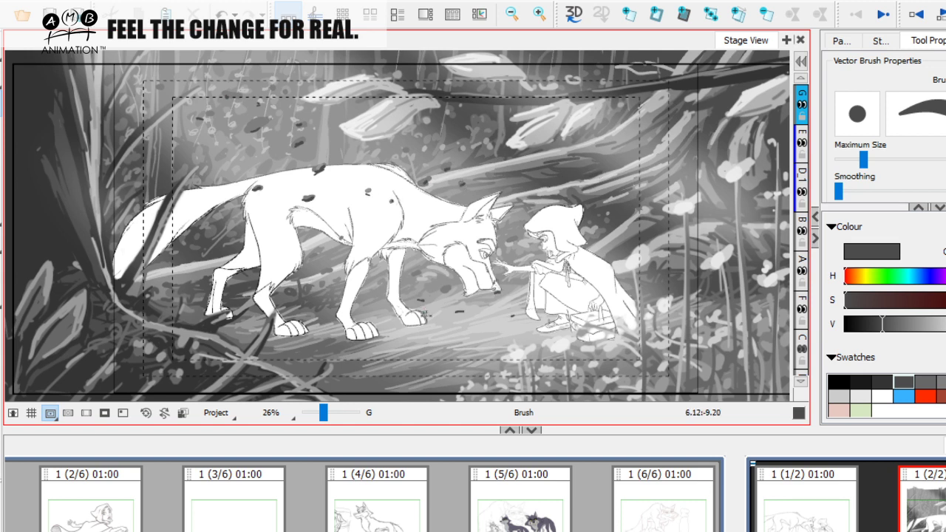
click(883, 396)
drag(372, 187, 373, 189)
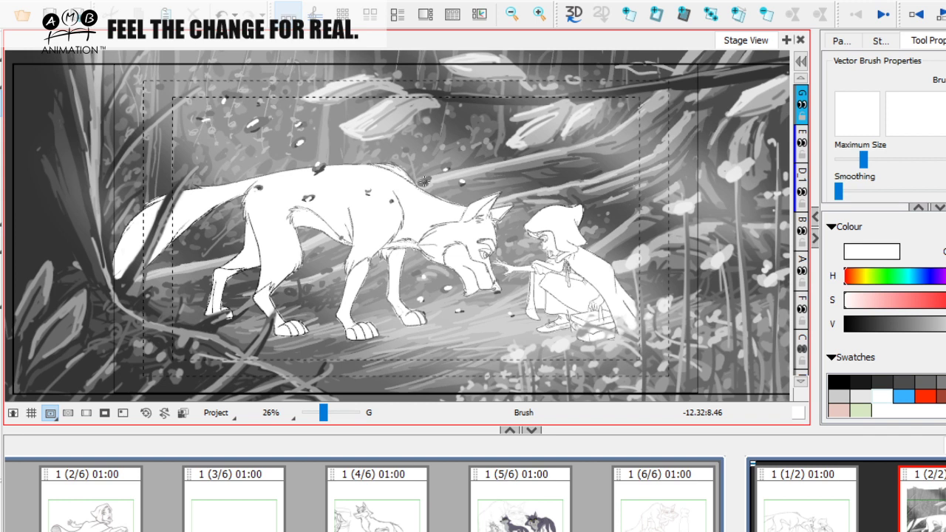
Delete the vector layer holding the floating specks
drag(323, 412, 320, 414)
right_click(802, 95)
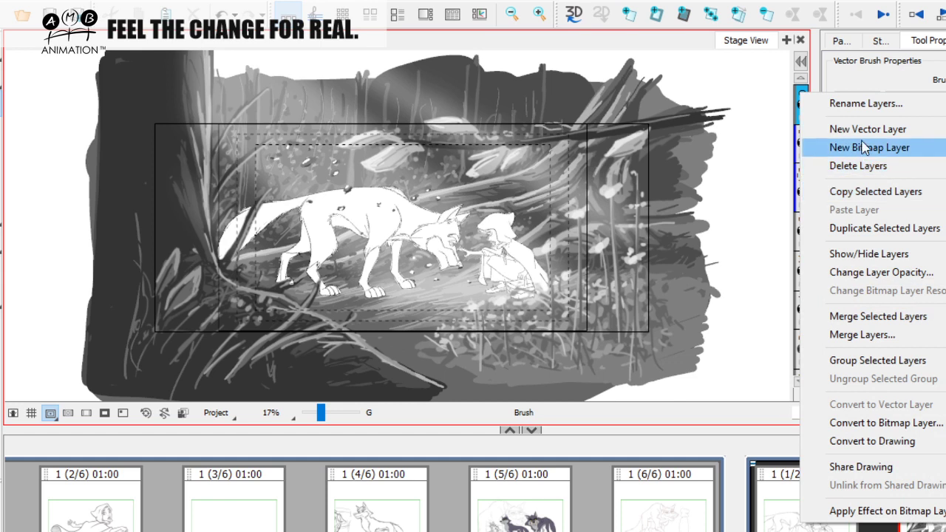
click(880, 168)
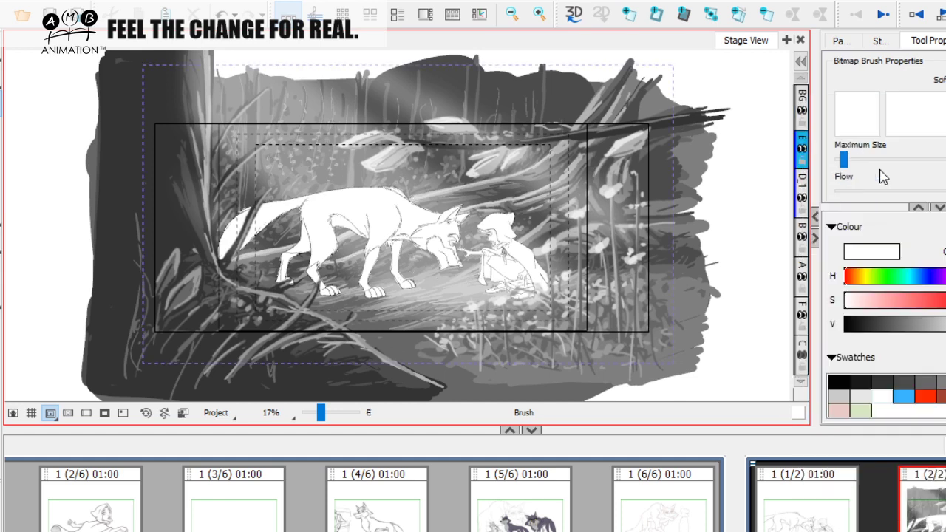
drag(320, 412, 323, 416)
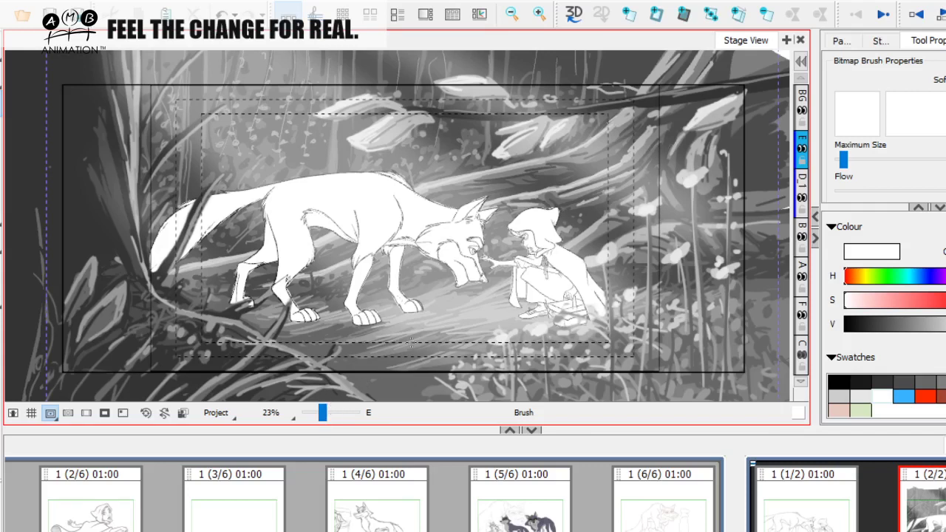
key(space)
mouse_move(447, 340)
mouse_down()
mouse_move(422, 342)
mouse_move(433, 337)
mouse_up()
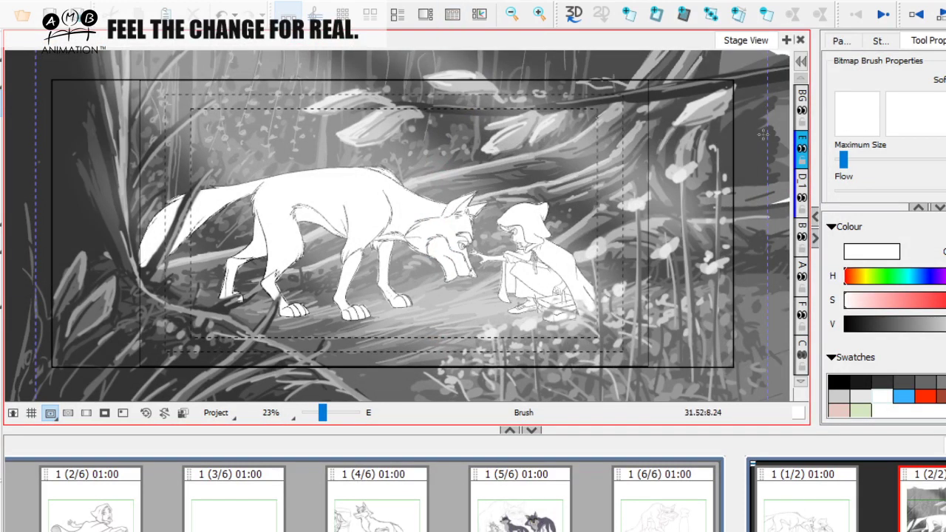
drag(323, 413, 323, 412)
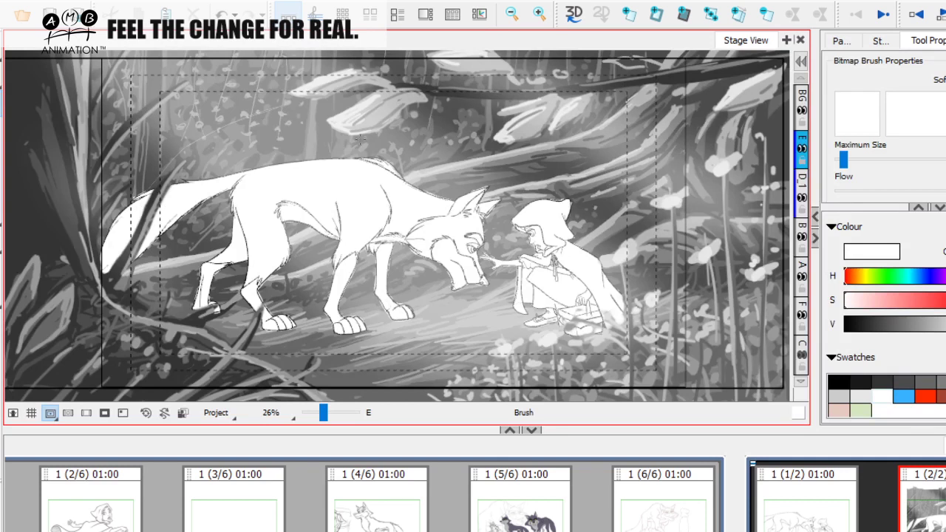
drag(318, 415, 318, 416)
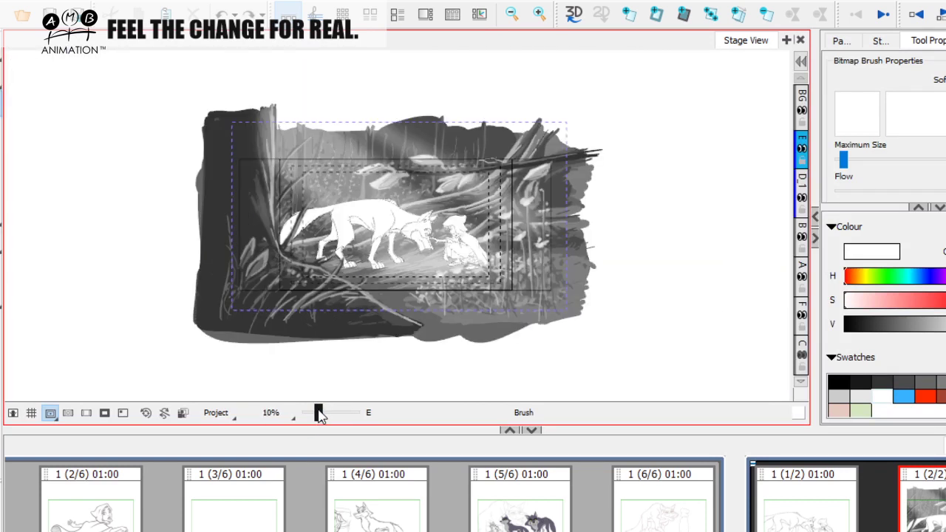
Pick the red swatch with a larger brush, and compare the scene with light layer E hidden and shown
click(924, 396)
drag(843, 161, 858, 160)
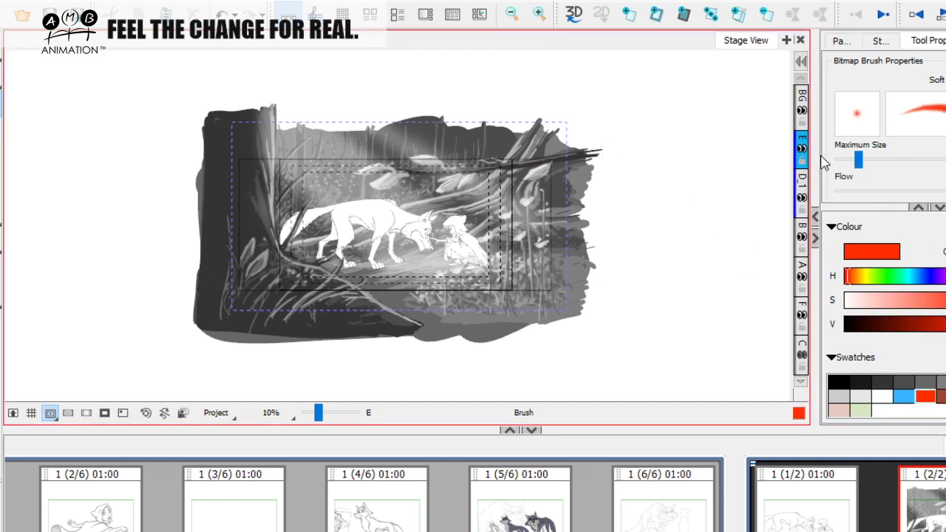
click(802, 148)
click(802, 148)
key(ctrl+z)
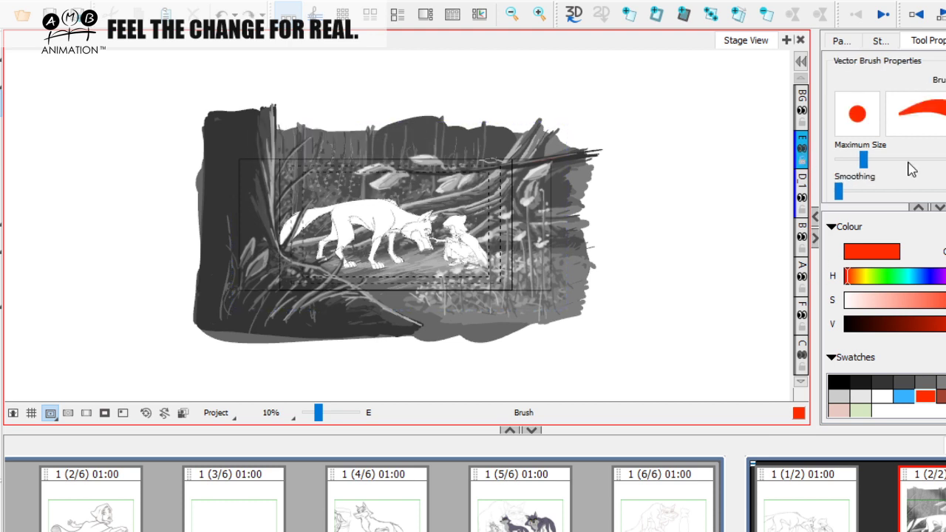
key(ctrl+z)
click(802, 150)
click(803, 152)
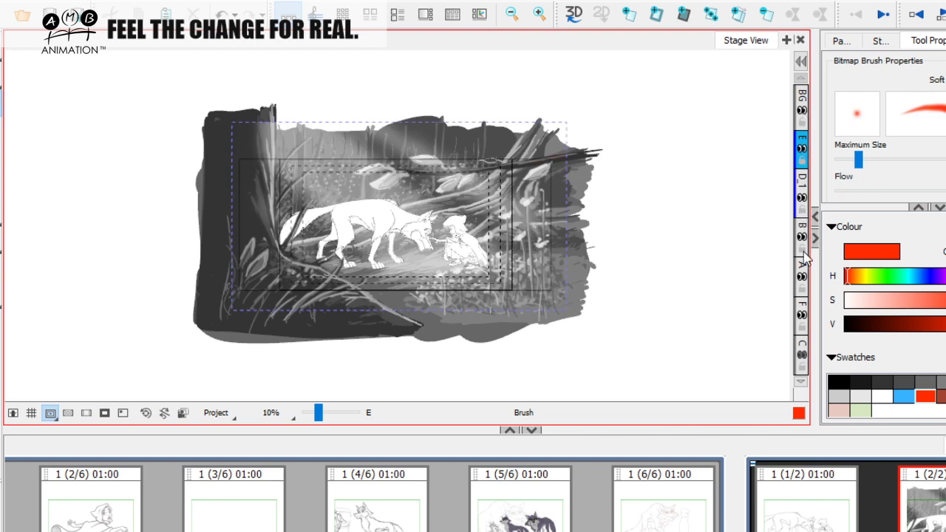
Compare the scene with layer F toggled, and show and select layer C with the yellow rough sketch
click(802, 318)
click(802, 315)
click(801, 354)
click(802, 354)
click(802, 357)
click(802, 345)
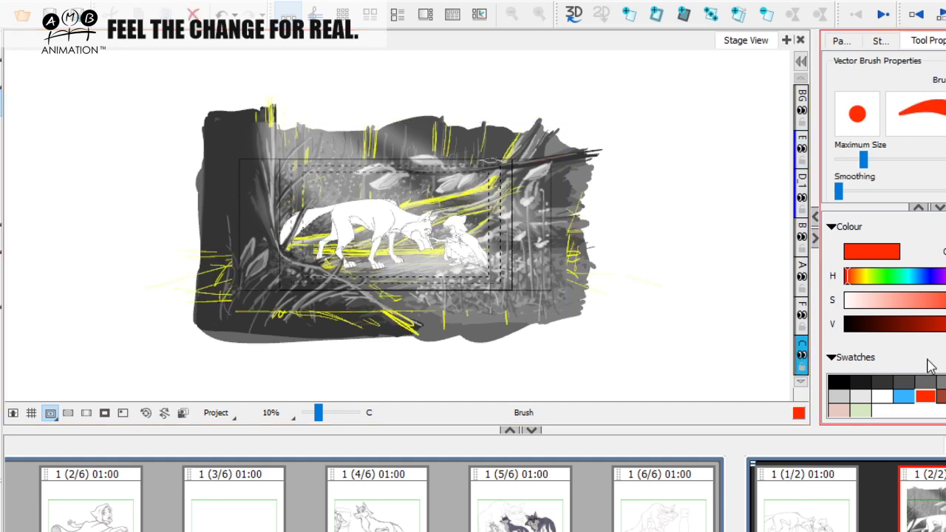
Sketch loose red strokes on layer C, extending the forest's branches and ground lines far beyond the painted area
mouse_move(597, 155)
mouse_down()
mouse_move(637, 152)
mouse_move(627, 152)
mouse_move(704, 192)
mouse_move(767, 260)
mouse_move(520, 214)
mouse_move(485, 217)
mouse_up()
mouse_move(589, 205)
mouse_down()
mouse_move(661, 196)
mouse_move(485, 215)
mouse_up()
drag(436, 191, 548, 204)
drag(321, 413, 317, 413)
drag(330, 260, 531, 252)
drag(336, 285, 616, 273)
drag(347, 305, 619, 296)
drag(345, 314, 605, 312)
mouse_move(552, 222)
mouse_down()
mouse_move(622, 265)
mouse_move(621, 278)
mouse_move(573, 247)
mouse_move(489, 263)
mouse_move(583, 260)
mouse_move(618, 255)
mouse_up()
mouse_move(608, 219)
mouse_down()
mouse_move(599, 228)
mouse_move(536, 126)
mouse_move(584, 148)
mouse_move(582, 177)
mouse_move(473, 151)
mouse_move(419, 117)
mouse_up()
mouse_move(579, 198)
mouse_down()
mouse_move(625, 243)
mouse_move(683, 284)
mouse_move(693, 307)
mouse_move(629, 277)
mouse_move(632, 268)
mouse_move(593, 263)
mouse_move(375, 303)
mouse_move(287, 330)
mouse_move(353, 297)
mouse_move(556, 277)
mouse_move(296, 360)
mouse_move(281, 320)
mouse_move(304, 325)
mouse_move(270, 302)
mouse_up()
drag(108, 293, 252, 281)
drag(456, 289, 695, 288)
mouse_move(617, 331)
mouse_down()
mouse_move(571, 331)
mouse_move(727, 338)
mouse_up()
mouse_move(641, 297)
mouse_down()
mouse_move(707, 328)
mouse_move(737, 299)
mouse_up()
drag(438, 242, 709, 243)
drag(731, 193, 653, 148)
drag(471, 167, 558, 82)
drag(561, 58, 467, 170)
drag(511, 63, 468, 172)
drag(539, 103, 487, 182)
mouse_move(552, 112)
mouse_down()
mouse_move(508, 195)
mouse_move(619, 200)
mouse_move(675, 186)
mouse_move(676, 230)
mouse_up()
mouse_move(140, 228)
mouse_down()
mouse_move(325, 97)
mouse_move(334, 78)
mouse_up()
drag(318, 111, 188, 204)
drag(229, 181, 173, 269)
drag(205, 202, 362, 156)
drag(413, 120, 451, 119)
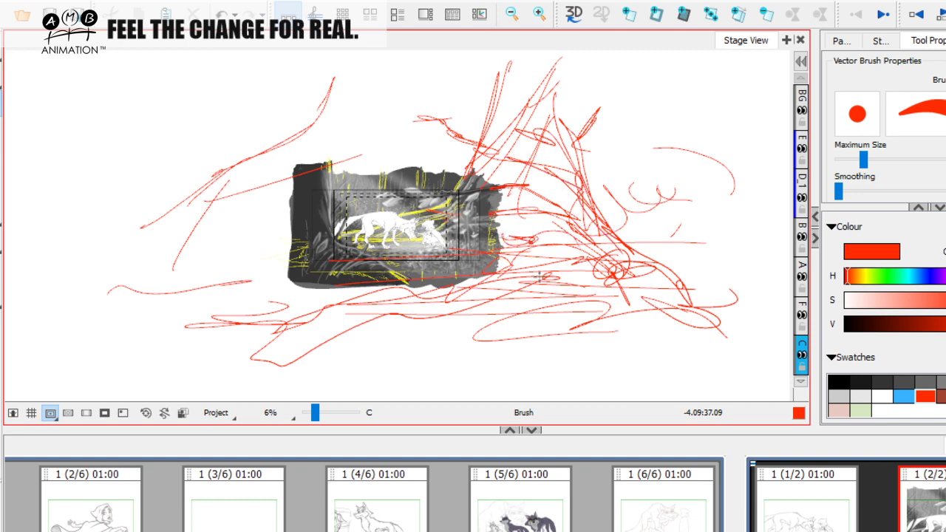
Delete the red strokes from layer C and hide the layer
click(4, 63)
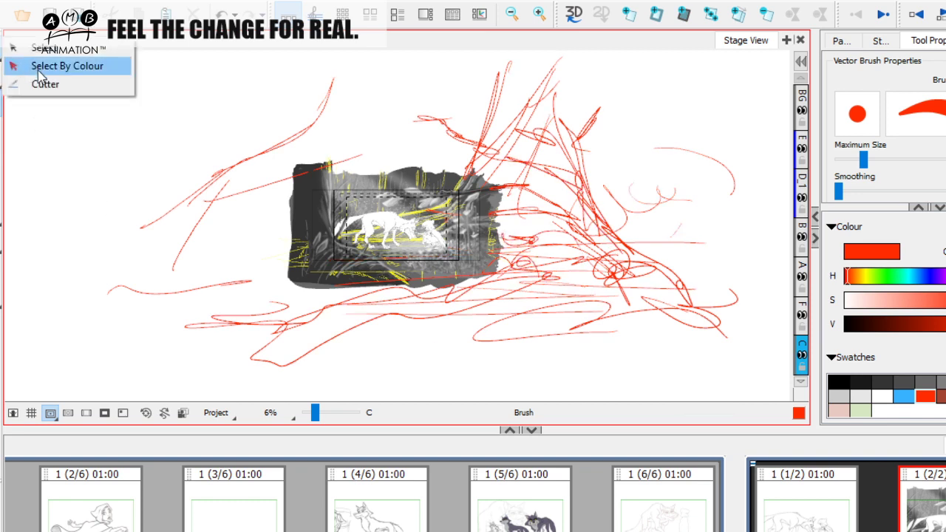
click(22, 48)
key(ctrl+a)
key(Delete)
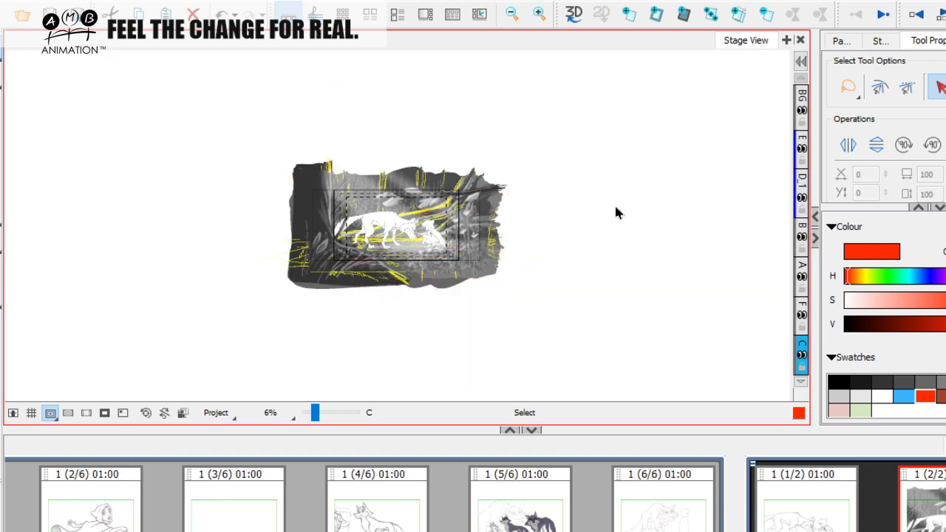
drag(314, 414, 320, 414)
click(802, 356)
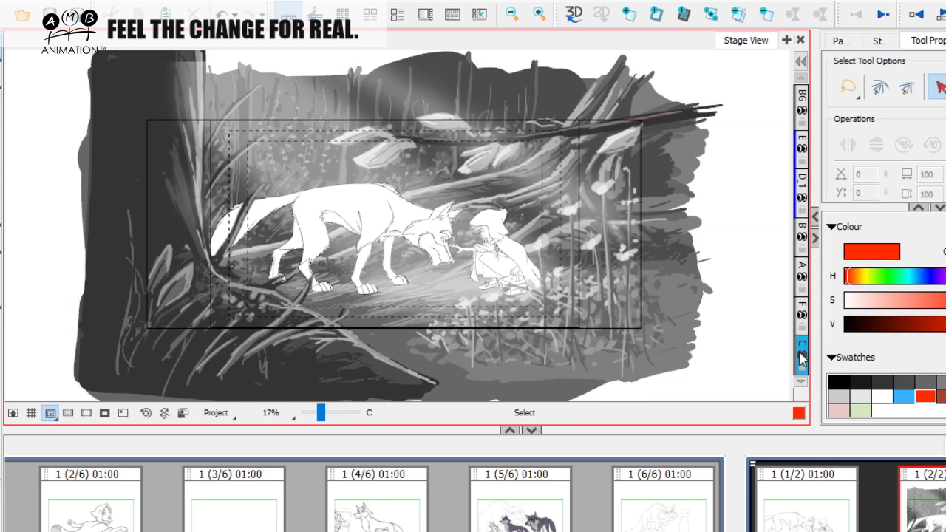
Look through the character design panels from the first to the wolf colour design, and return to the forest panel
drag(325, 419, 327, 418)
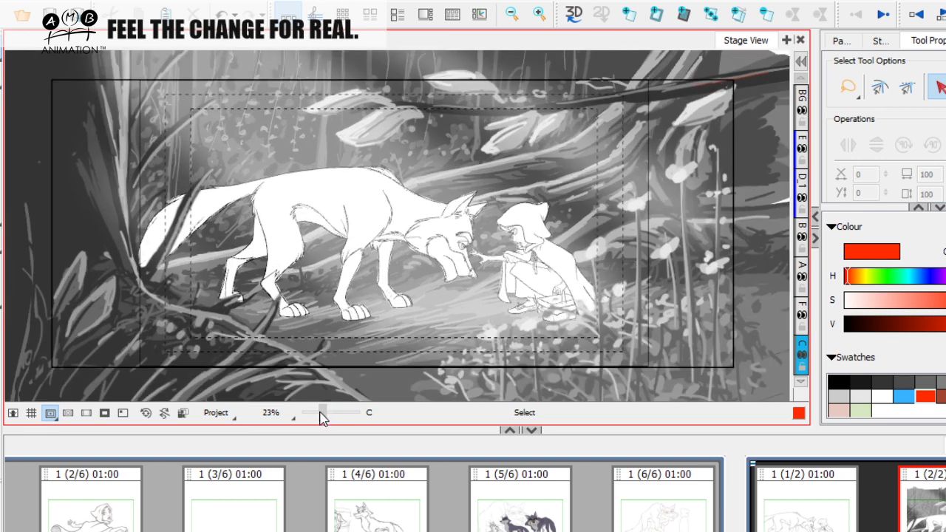
drag(323, 416, 323, 415)
drag(322, 412, 324, 417)
scroll(473, 494, up, 1)
scroll(473, 494, down, 1)
scroll(473, 493, up, 5)
scroll(473, 493, down, 2)
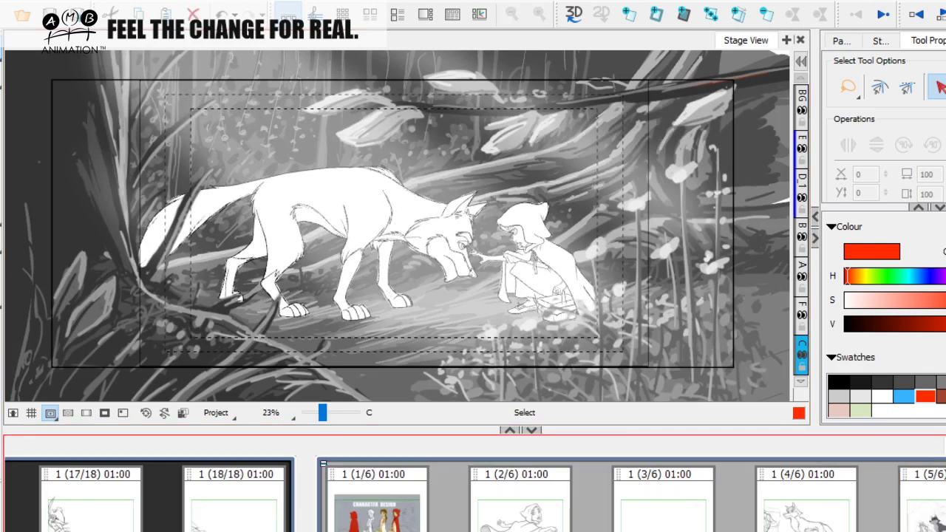
click(385, 514)
click(525, 520)
click(665, 514)
click(802, 509)
click(932, 511)
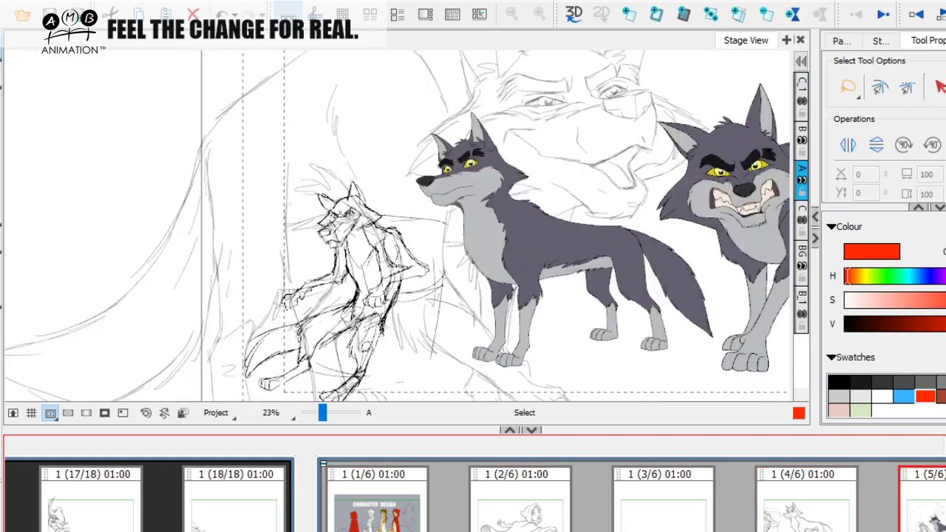
click(703, 514)
click(920, 511)
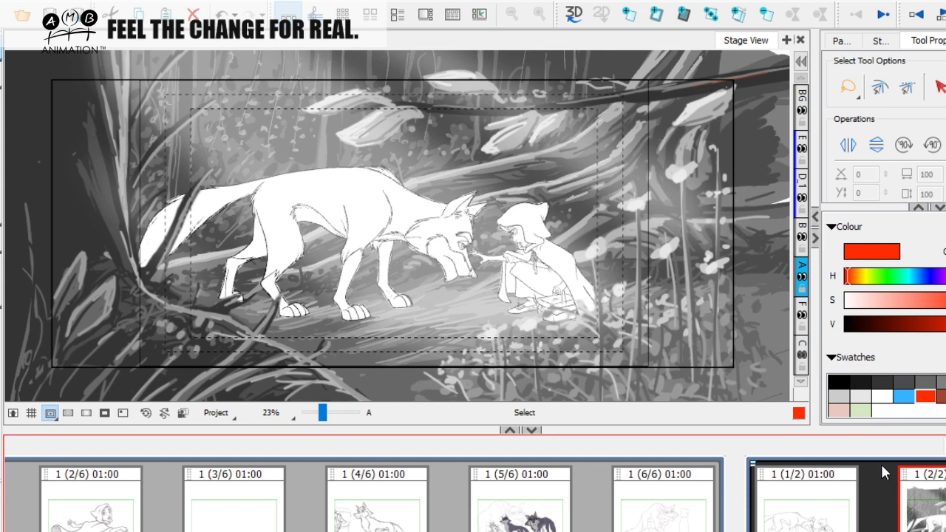
Handwrite "limit", "Amateur." and "professional real." in red around the painting on layer A, circling the second and boxing the last
drag(320, 413, 318, 415)
key(alt+b)
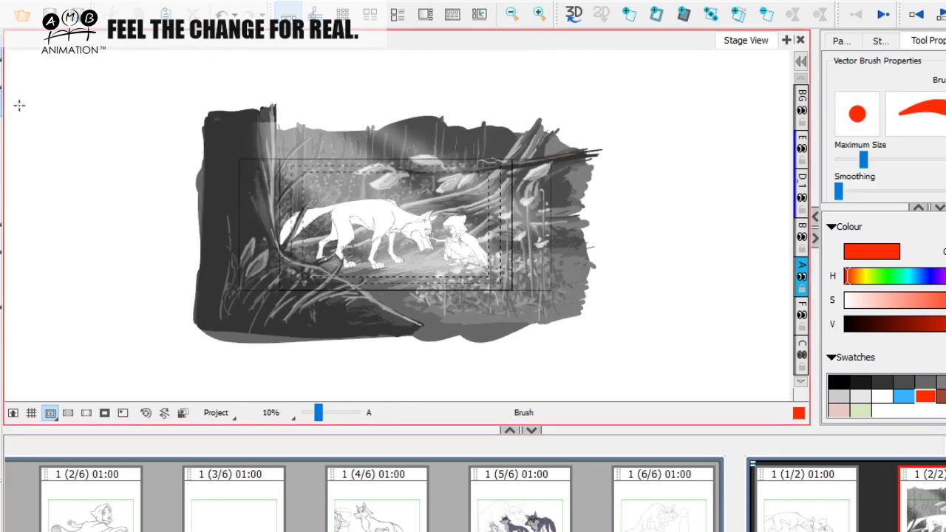
mouse_move(654, 155)
mouse_down()
mouse_move(649, 194)
mouse_move(662, 191)
mouse_up()
mouse_move(668, 189)
mouse_down()
mouse_move(684, 174)
mouse_move(697, 191)
mouse_up()
drag(707, 170, 705, 191)
drag(711, 145, 714, 190)
drag(702, 177, 739, 170)
mouse_move(753, 235)
mouse_down()
mouse_move(637, 249)
mouse_move(624, 269)
mouse_up()
mouse_move(634, 243)
mouse_down()
mouse_move(680, 255)
mouse_move(665, 288)
mouse_up()
mouse_move(32, 187)
mouse_down()
mouse_move(147, 241)
mouse_move(150, 257)
mouse_up()
mouse_move(595, 343)
mouse_down()
mouse_move(740, 328)
mouse_move(739, 379)
mouse_up()
mouse_move(591, 347)
mouse_down()
mouse_move(600, 379)
mouse_move(747, 373)
mouse_up()
drag(622, 333, 676, 346)
mouse_move(610, 317)
mouse_down()
mouse_move(619, 302)
mouse_move(637, 325)
mouse_up()
mouse_move(607, 309)
mouse_down()
mouse_move(642, 311)
mouse_move(665, 298)
mouse_move(665, 311)
mouse_move(690, 303)
mouse_up()
mouse_move(698, 275)
mouse_down()
mouse_move(724, 306)
mouse_move(754, 296)
mouse_up()
click(757, 298)
drag(543, 344, 627, 328)
drag(578, 335, 665, 337)
drag(754, 327, 707, 329)
mouse_move(774, 354)
mouse_down()
mouse_move(728, 325)
mouse_move(715, 336)
mouse_up()
drag(611, 344, 609, 378)
drag(607, 344, 650, 371)
drag(652, 361, 682, 371)
drag(692, 341, 694, 373)
click(713, 362)
mouse_move(346, 390)
mouse_down()
mouse_move(344, 360)
mouse_move(360, 370)
mouse_up()
mouse_move(368, 384)
mouse_down()
mouse_move(381, 363)
mouse_move(397, 366)
mouse_up()
mouse_move(420, 364)
mouse_down()
mouse_move(419, 381)
mouse_move(459, 379)
mouse_up()
mouse_move(470, 362)
mouse_down()
mouse_move(510, 348)
mouse_move(537, 369)
mouse_move(566, 367)
mouse_move(559, 380)
mouse_move(590, 383)
mouse_up()
drag(603, 360, 606, 384)
mouse_move(284, 360)
mouse_down()
mouse_move(374, 360)
mouse_move(425, 396)
mouse_move(311, 346)
mouse_move(734, 337)
mouse_up()
mouse_move(619, 279)
mouse_down()
mouse_move(602, 328)
mouse_move(772, 285)
mouse_move(606, 333)
mouse_move(598, 286)
mouse_move(713, 322)
mouse_move(602, 281)
mouse_move(610, 314)
mouse_move(755, 314)
mouse_move(602, 310)
mouse_move(651, 331)
mouse_move(783, 270)
mouse_move(773, 324)
mouse_move(573, 318)
mouse_move(654, 336)
mouse_move(639, 285)
mouse_up()
Delete all the red handwriting from layer A
click(1, 48)
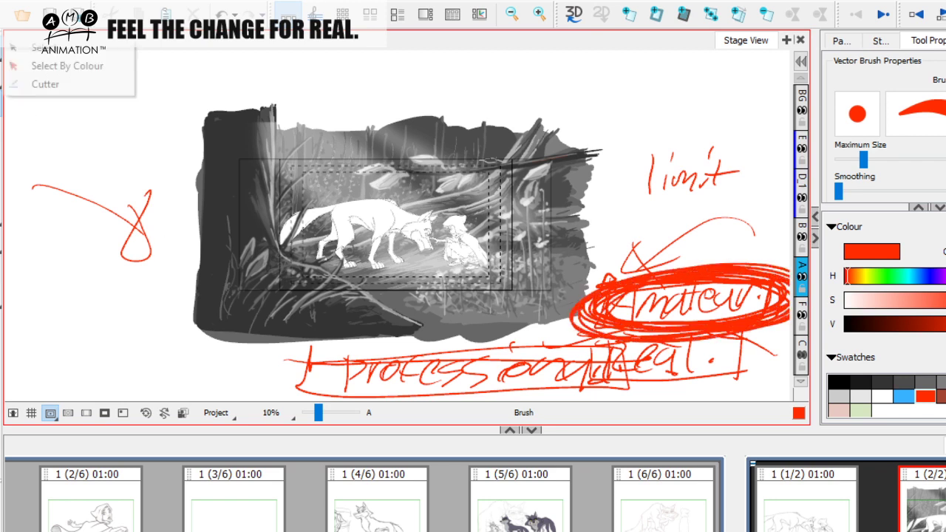
click(35, 47)
key(ctrl+a)
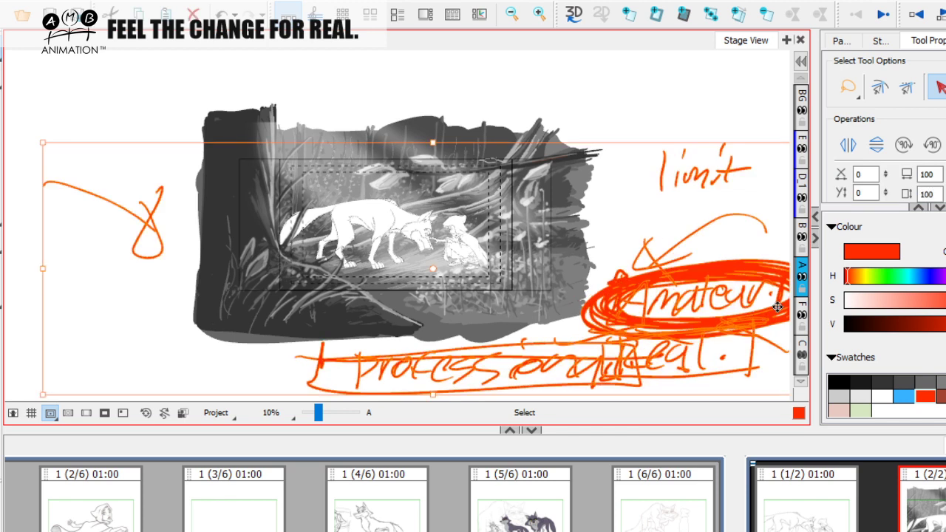
key(Delete)
Draw a small red squiggle in the blank area beside the painting and delete it
click(3, 106)
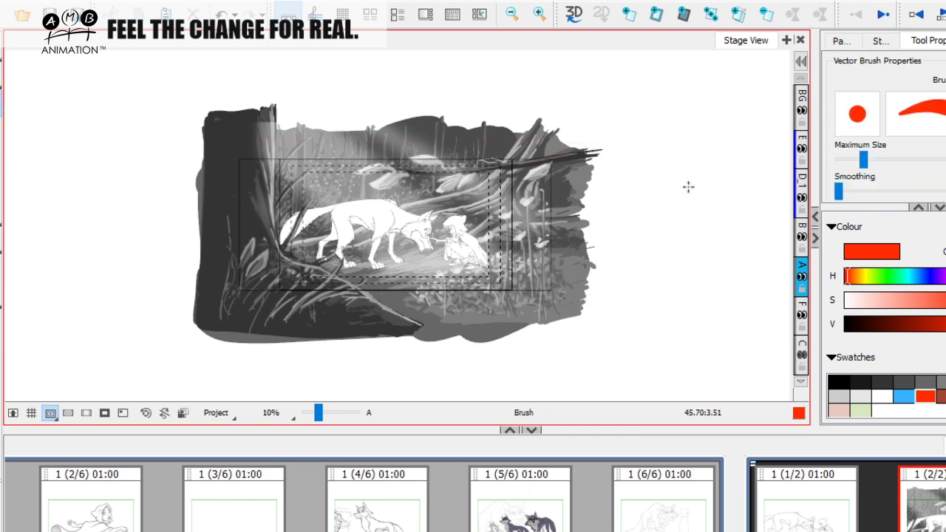
mouse_move(643, 199)
mouse_down()
mouse_move(669, 207)
mouse_move(692, 198)
mouse_up()
click(3, 50)
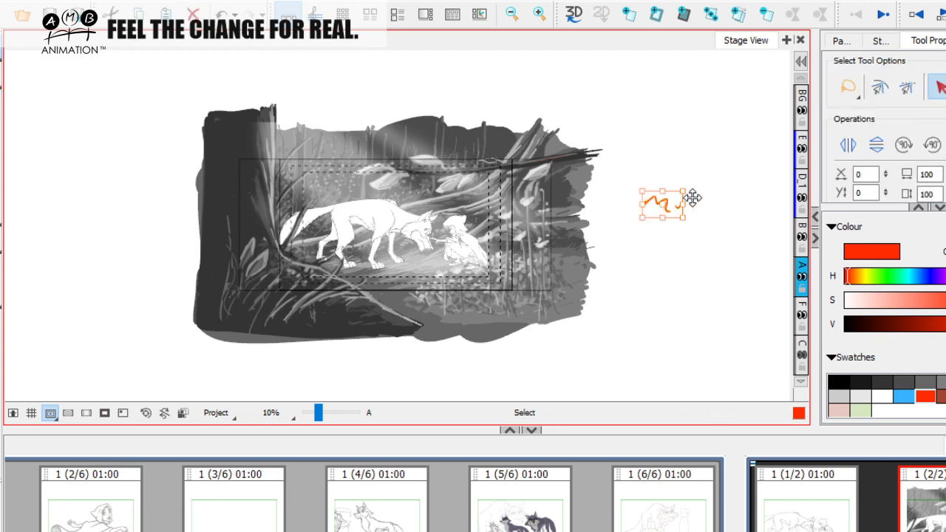
key(Delete)
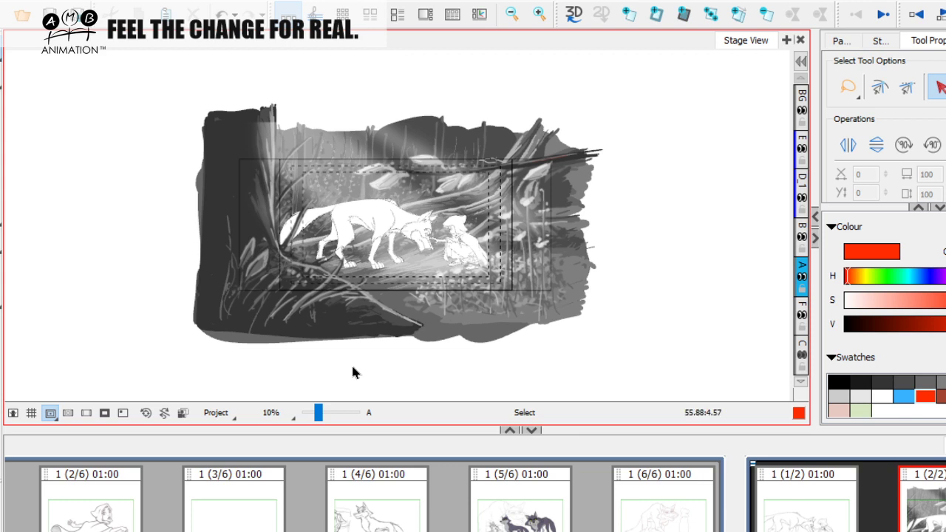
Switch to Facebook in the browser and browse the news feed for the students' animation posts
drag(318, 413, 324, 416)
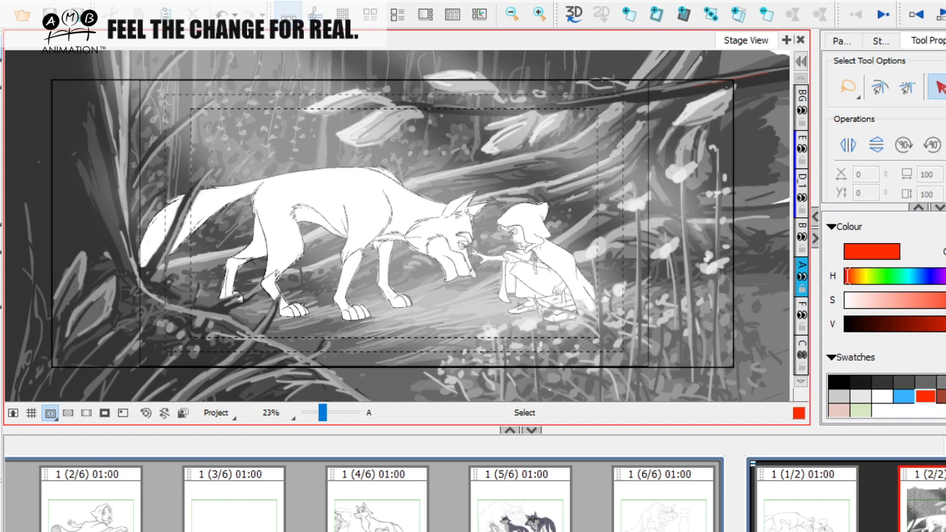
key(alt+Tab)
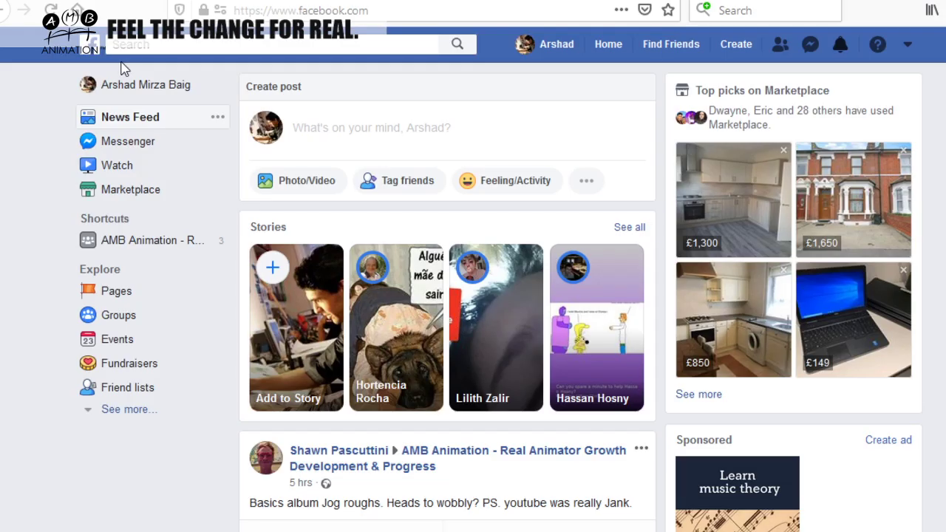
scroll(274, 311, down, 5)
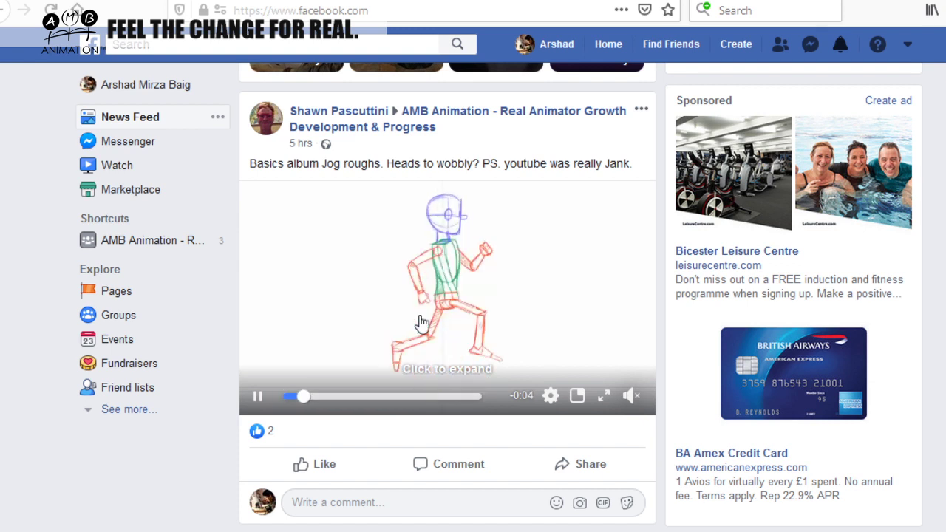
scroll(451, 299, down, 5)
scroll(453, 294, down, 15)
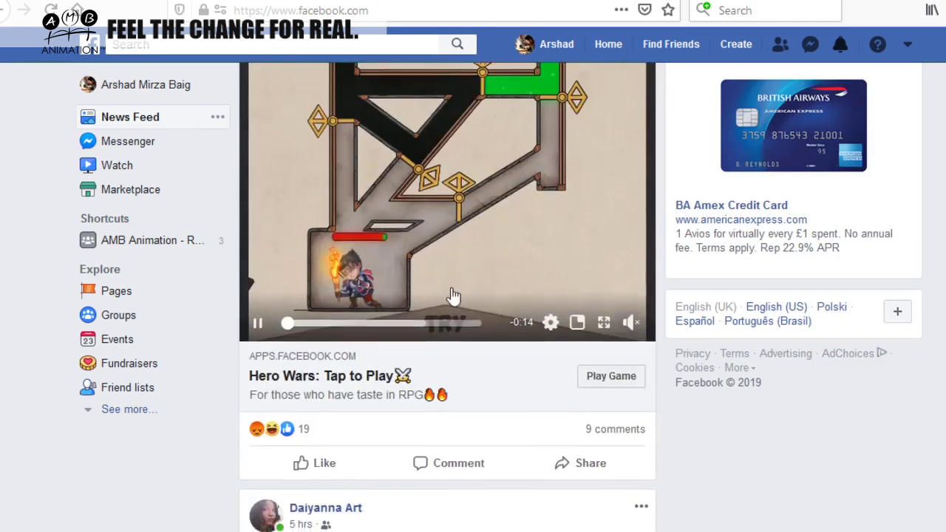
scroll(449, 289, up, 7)
scroll(453, 294, up, 9)
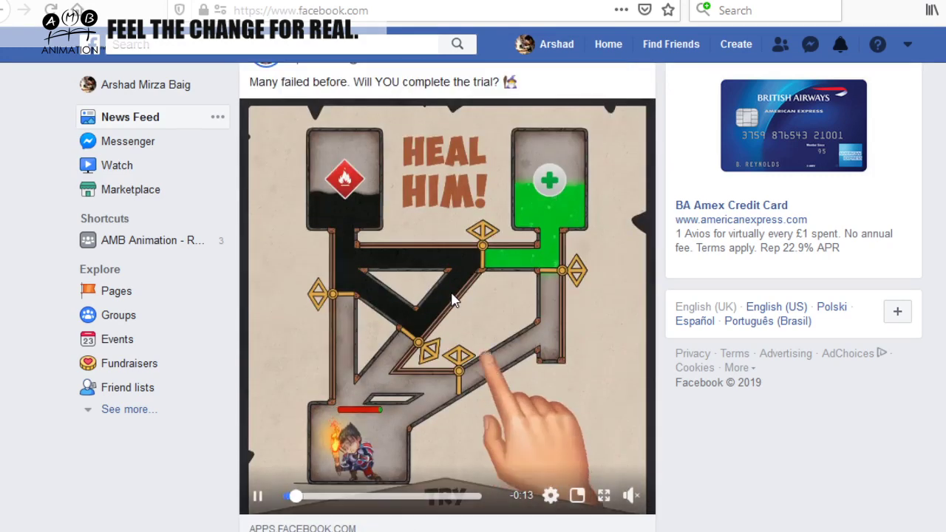
scroll(450, 300, up, 10)
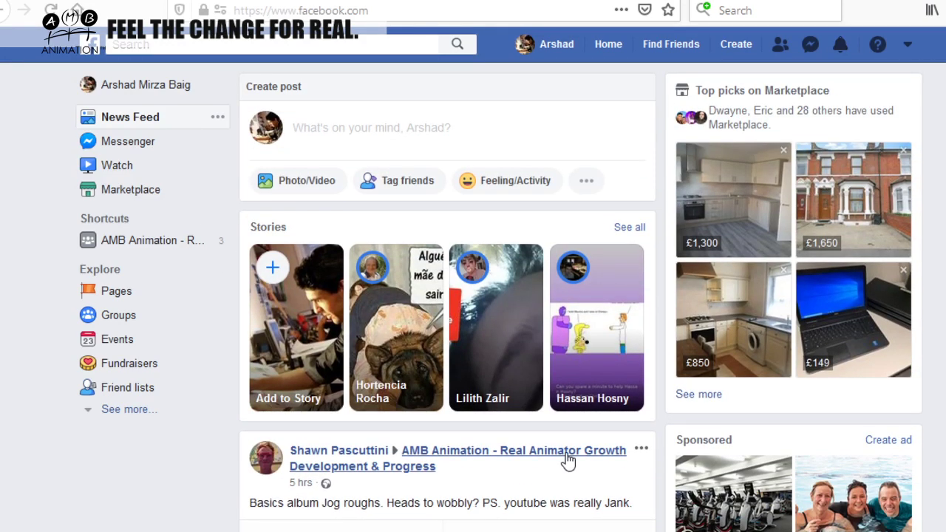
Open the AMB Animation - Real Animator Growth Development & Progress group and browse its recent animation posts
click(569, 458)
scroll(449, 342, down, 5)
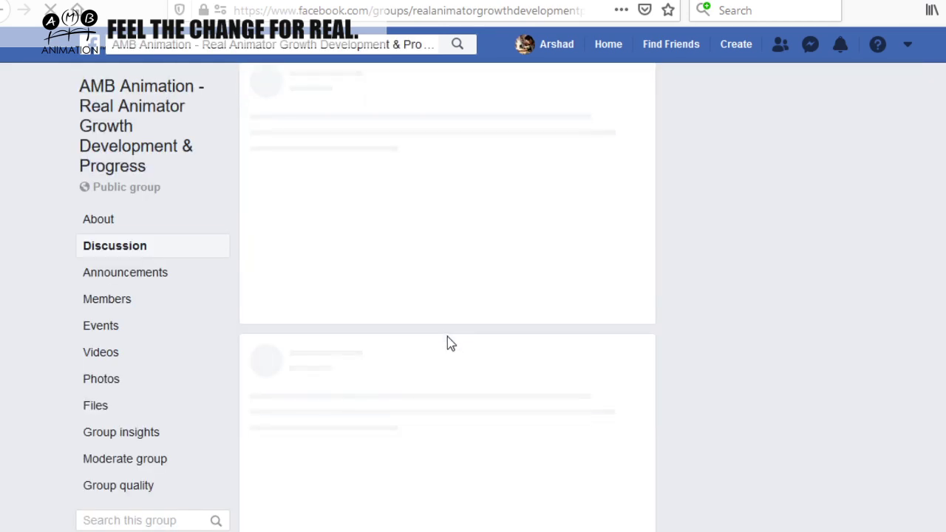
scroll(451, 336, down, 12)
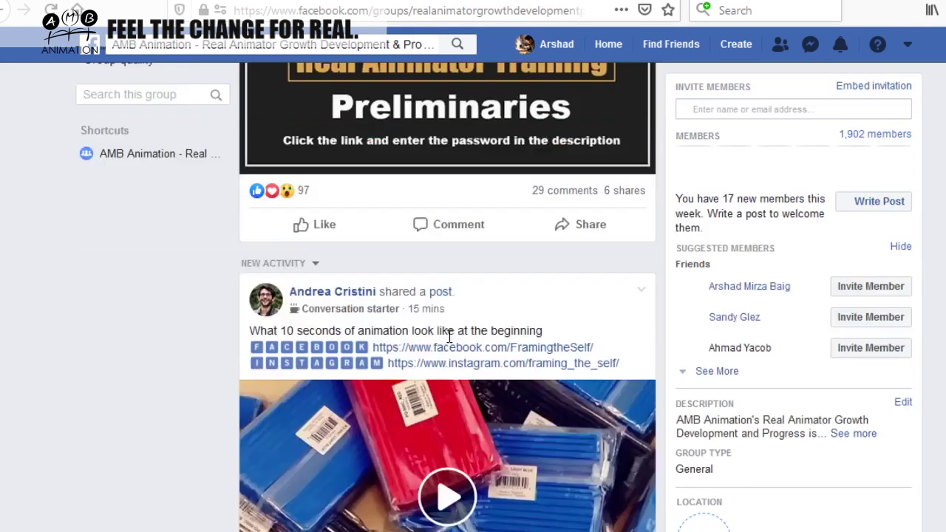
scroll(449, 339, up, 3)
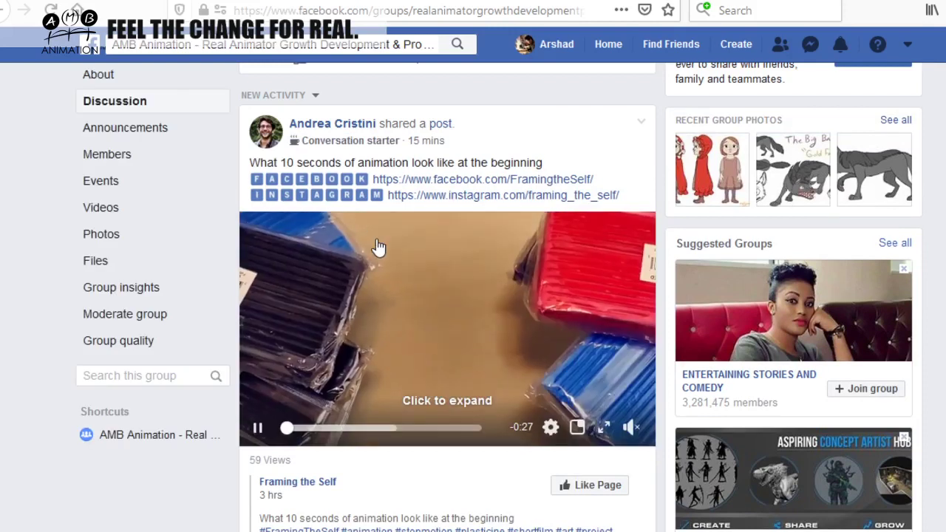
scroll(377, 214, down, 8)
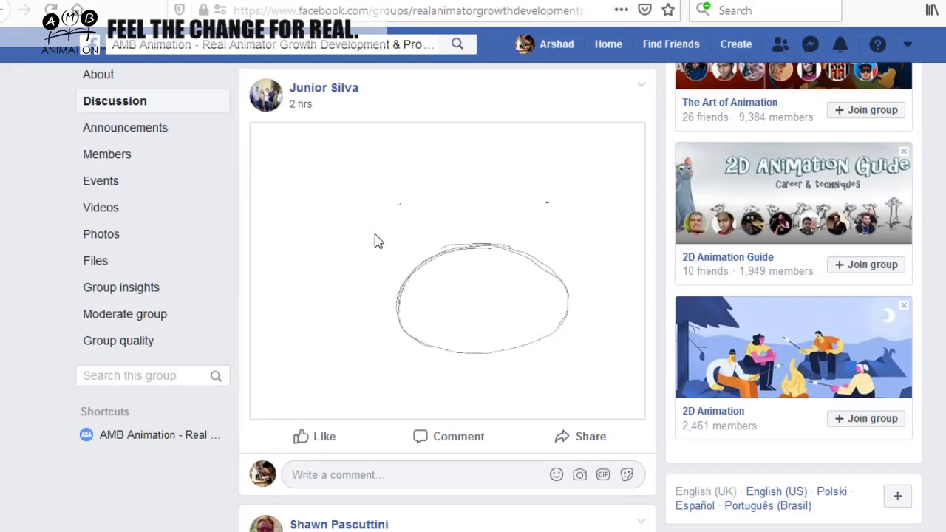
scroll(373, 242, down, 4)
scroll(372, 246, up, 4)
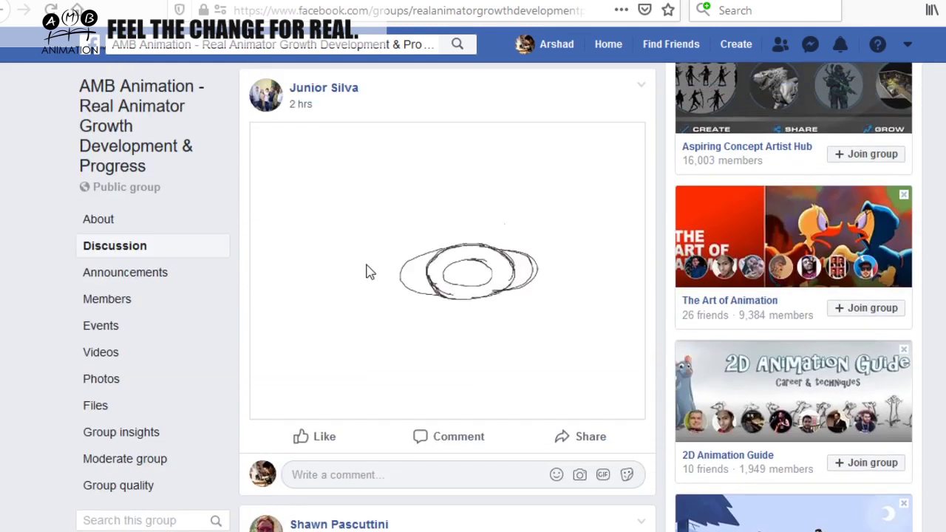
scroll(382, 251, down, 4)
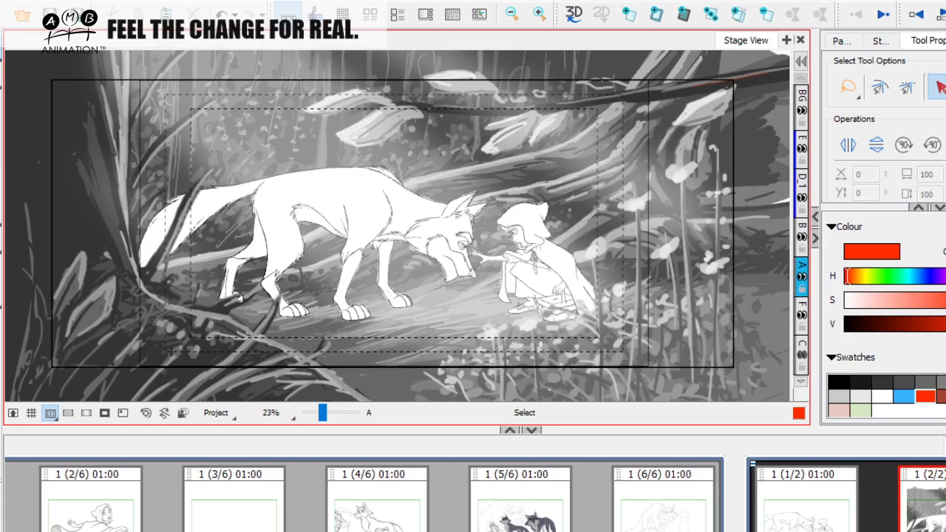
Add a new panel after the forest panel, sketch thick red curved arrows on it and clear them
click(648, 14)
key(alt+b)
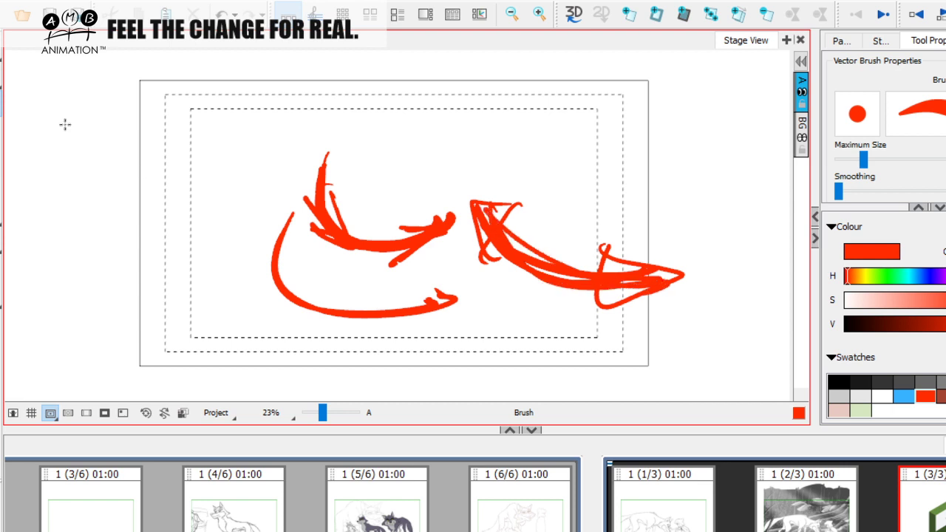
key(alt+s)
key(ctrl+a)
key(Delete)
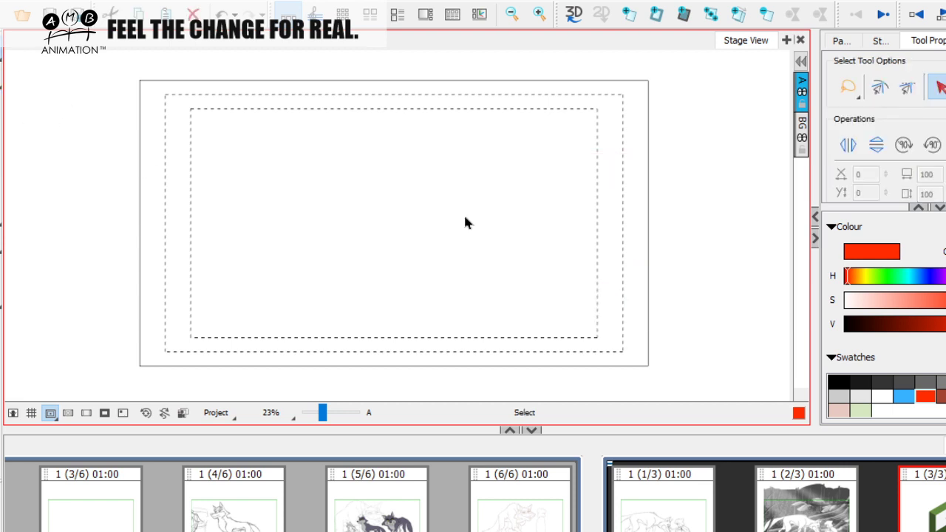
Draw three overlapping red arcs on layer A of the new panel and delete them all
key(alt+b)
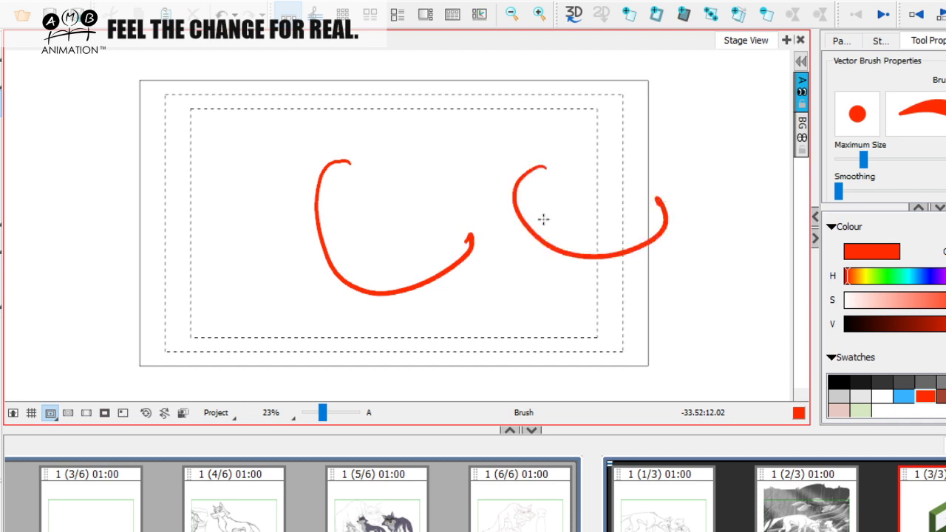
key(alt+s)
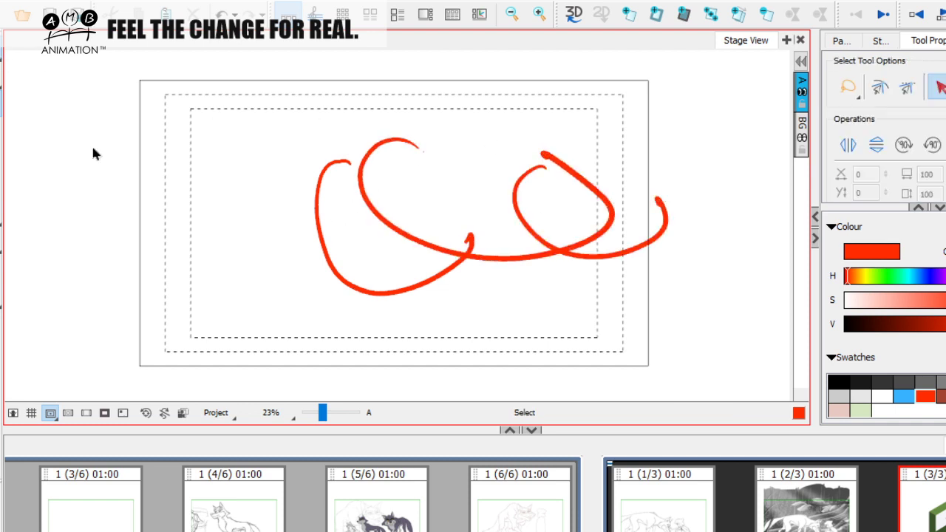
key(ctrl+a)
key(Delete)
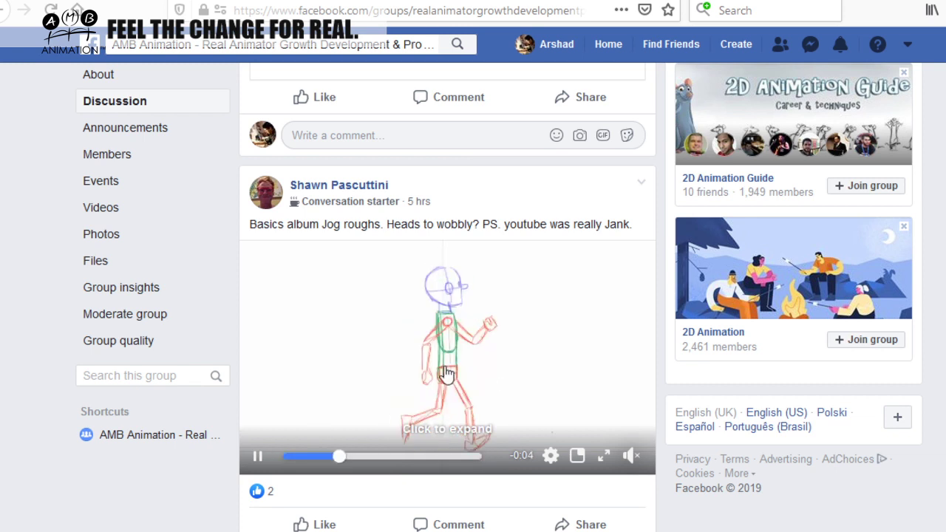
Browse the group's discussion feed, examining the jog roughs and bird character posts down to the skeletal foot exercise
scroll(473, 362, down, 8)
scroll(452, 270, down, 2)
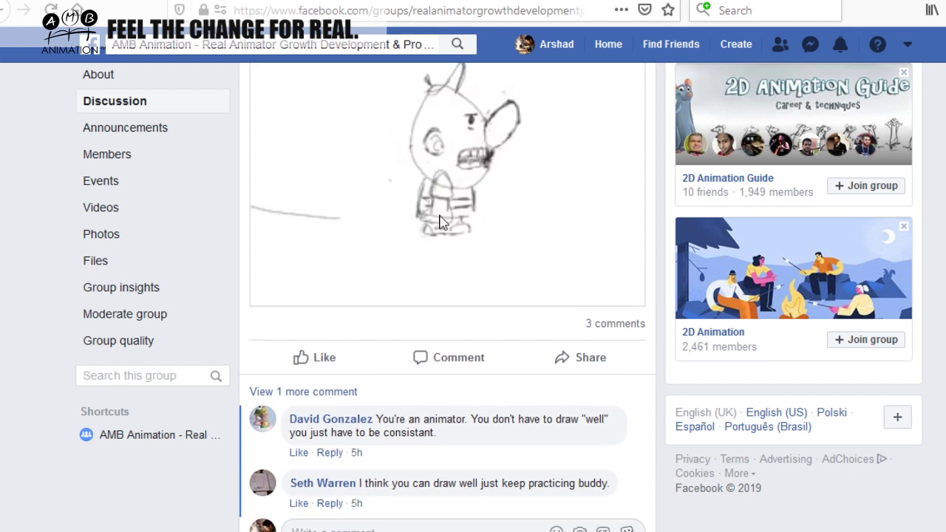
scroll(414, 240, up, 4)
scroll(414, 240, up, 1)
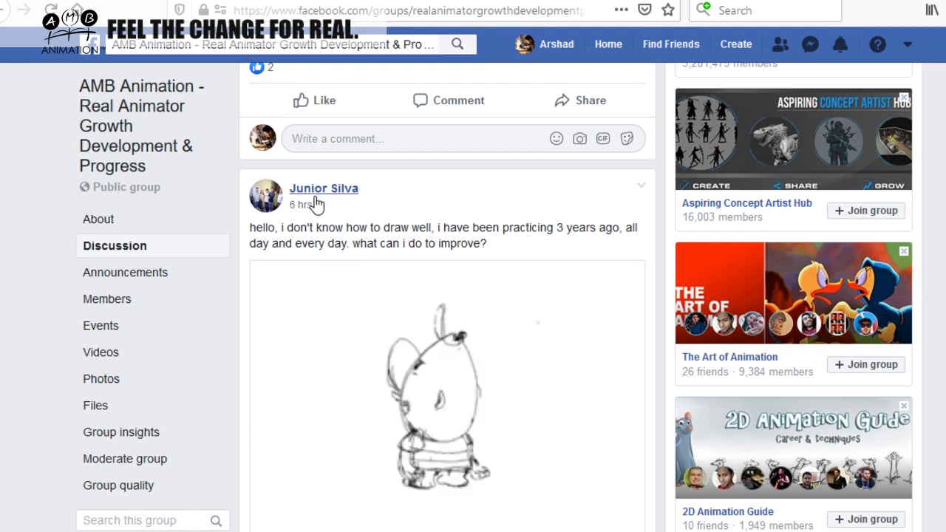
scroll(412, 290, down, 3)
scroll(412, 290, down, 6)
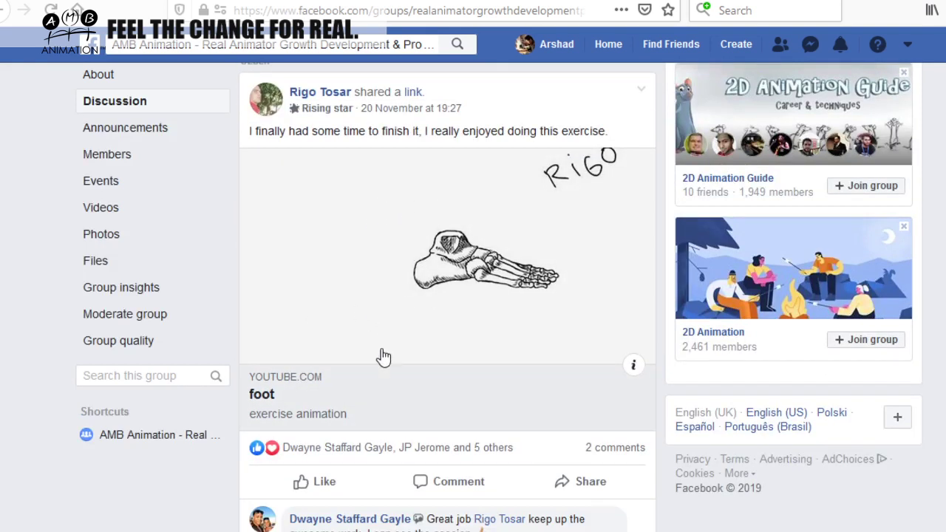
Open the "foot" exercise video from the group post, enlarge its player and replay the rotating foot animation several times
click(443, 353)
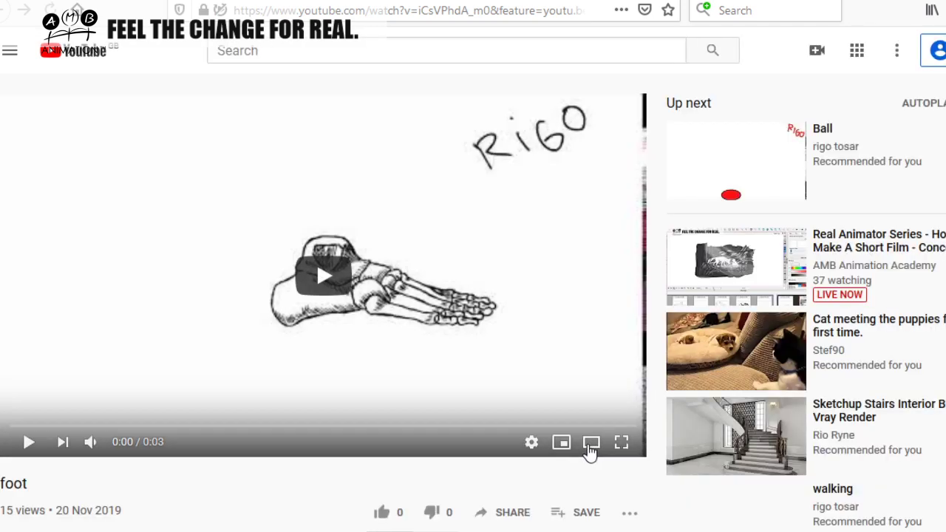
click(597, 443)
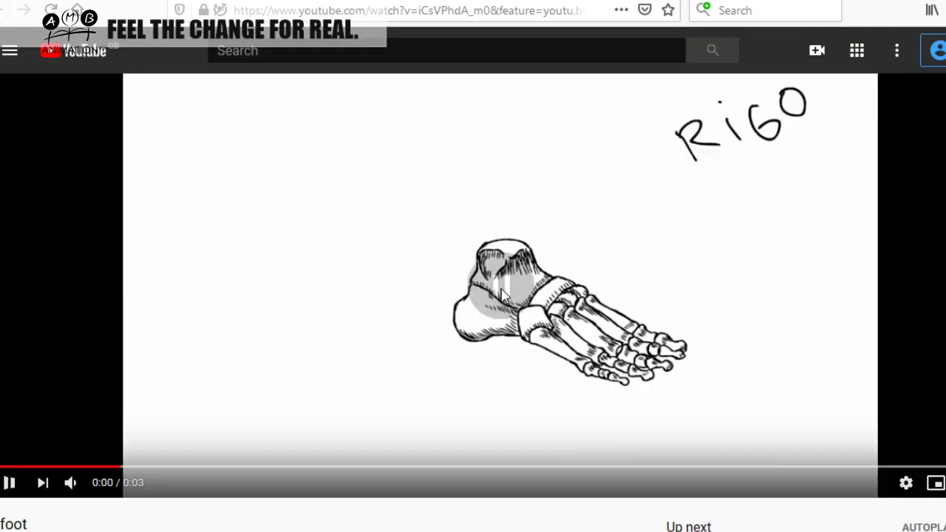
click(10, 483)
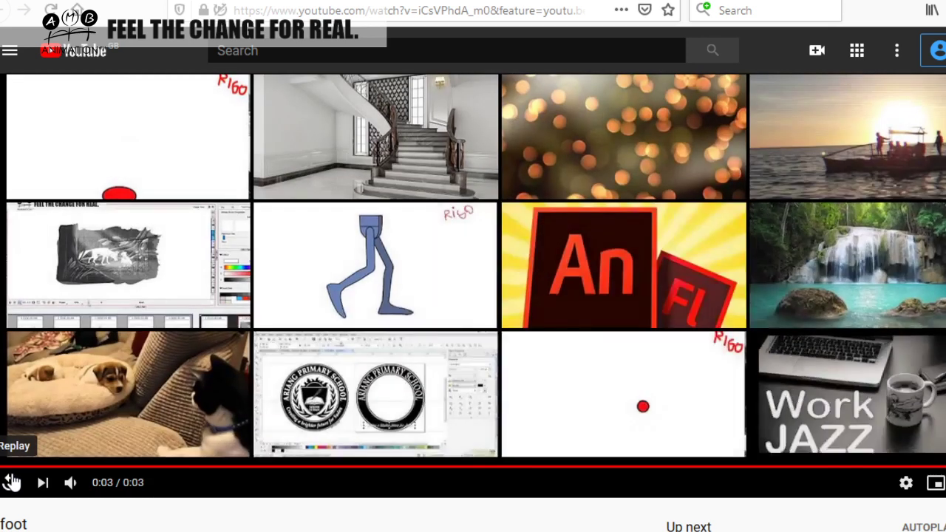
click(11, 482)
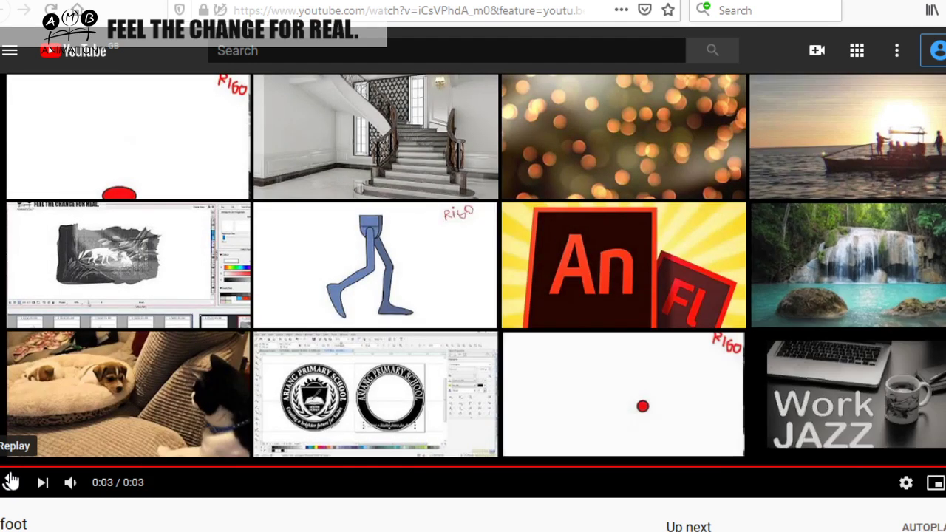
click(10, 482)
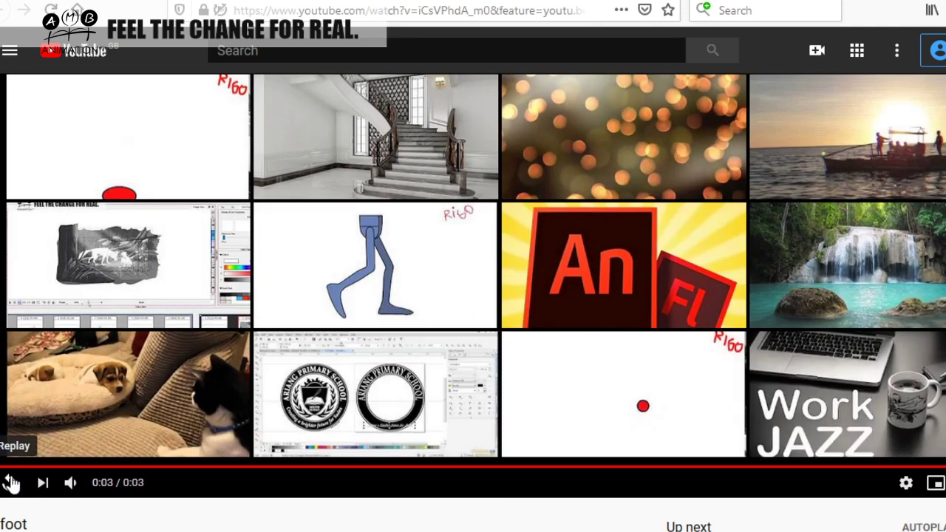
click(10, 483)
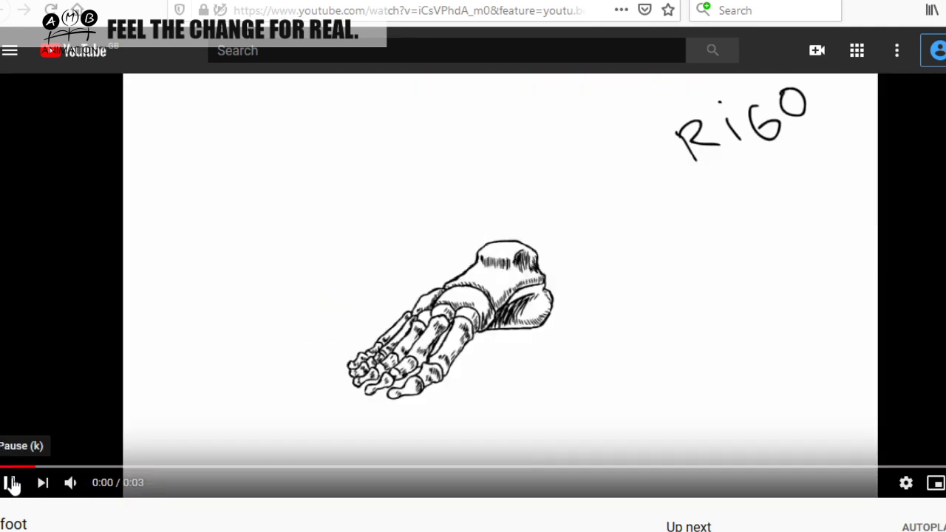
Pause the foot animation at different rotation poses, resume it between them, and close the video to return to the group
click(12, 484)
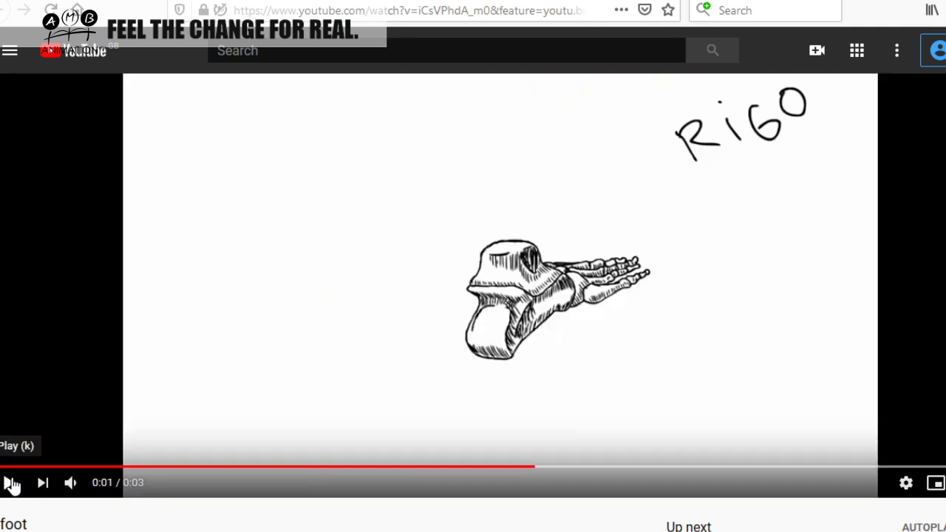
click(12, 484)
click(12, 484)
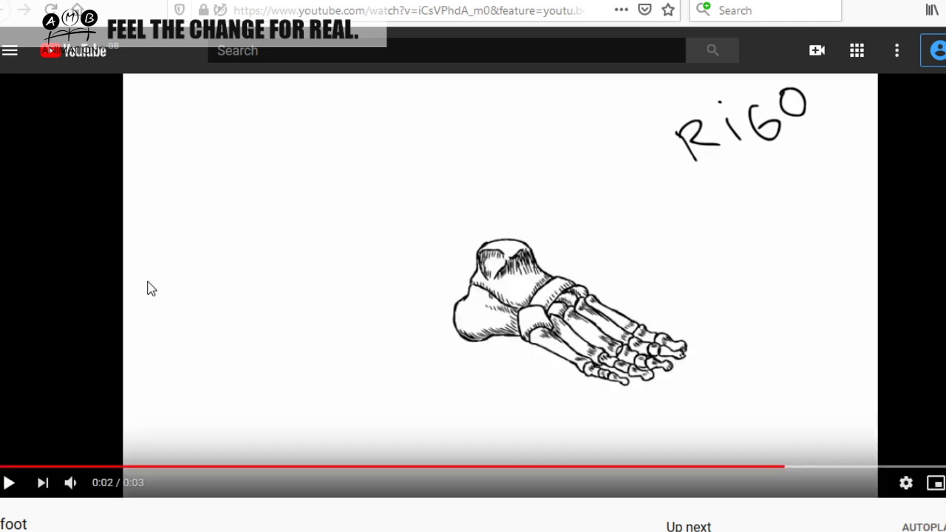
click(375, 1)
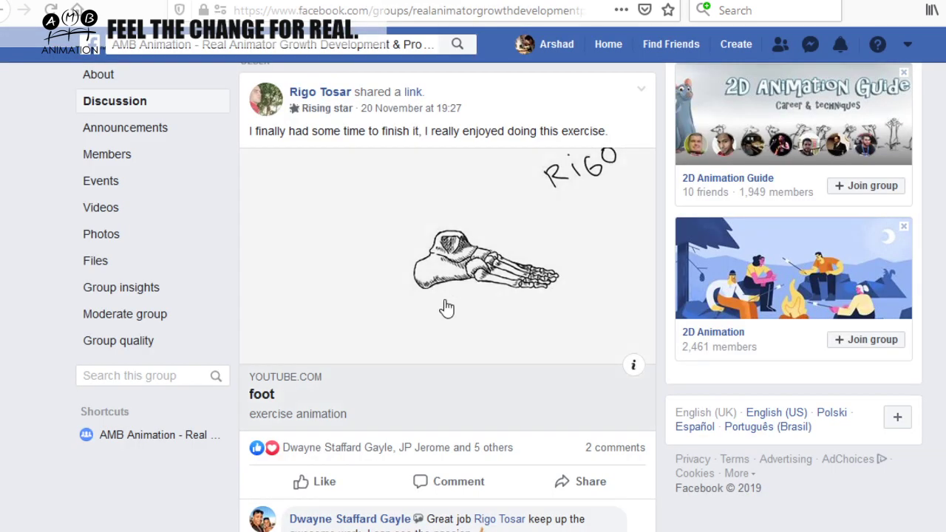
Find the "Pendulum spin" post in the group feed, open its video and play it through
scroll(406, 213, down, 7)
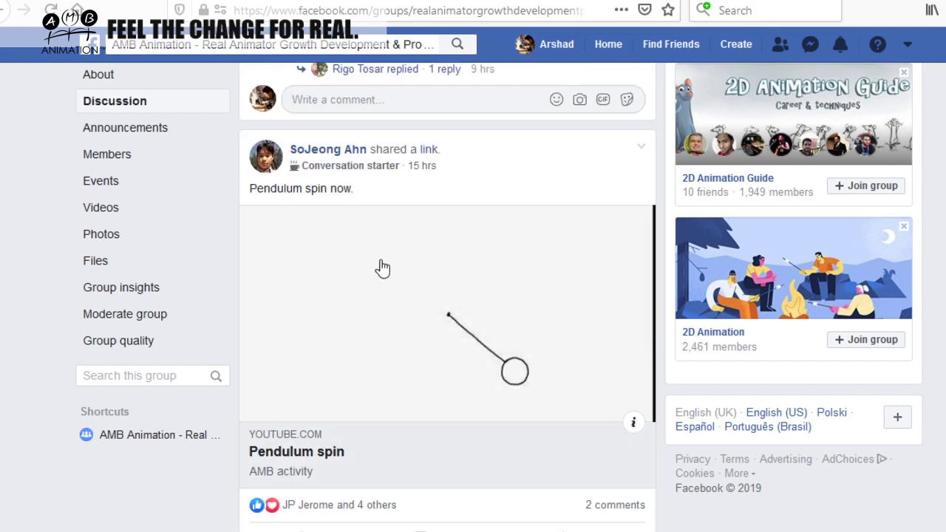
scroll(382, 392, down, 4)
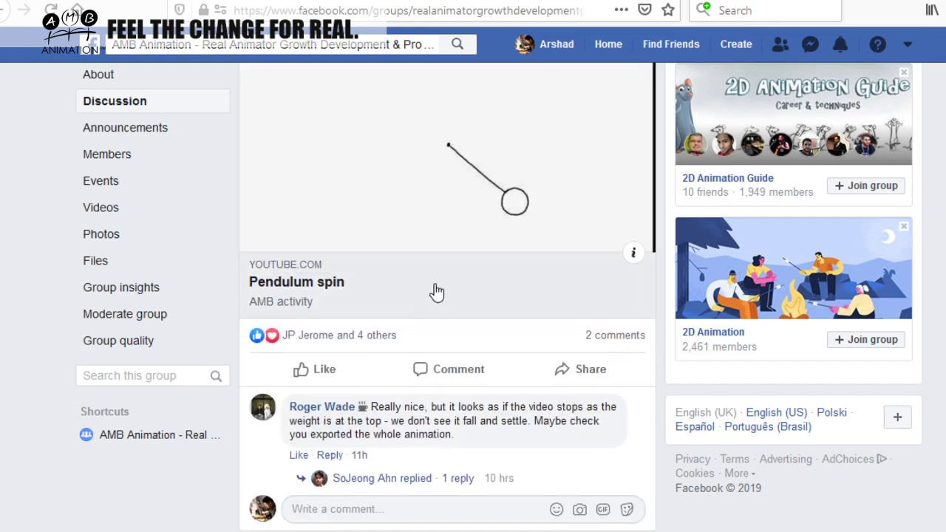
scroll(429, 280, up, 4)
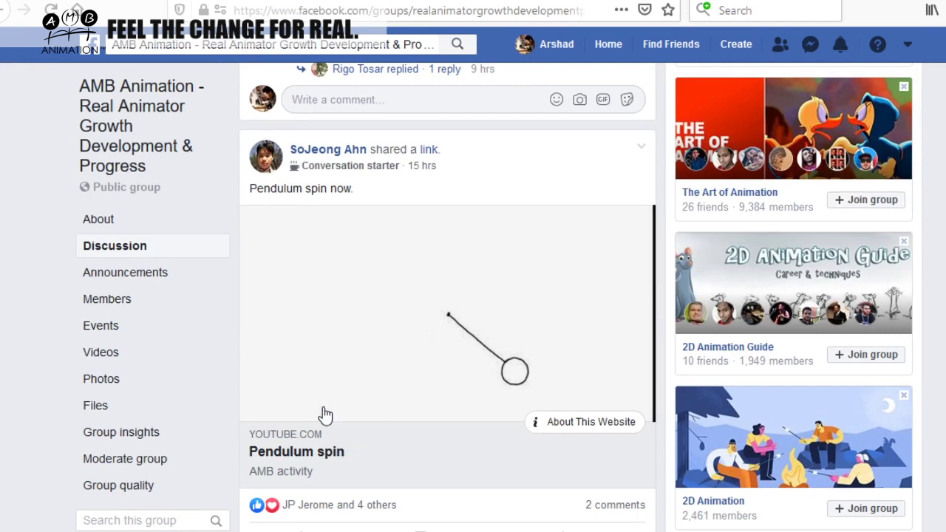
click(403, 365)
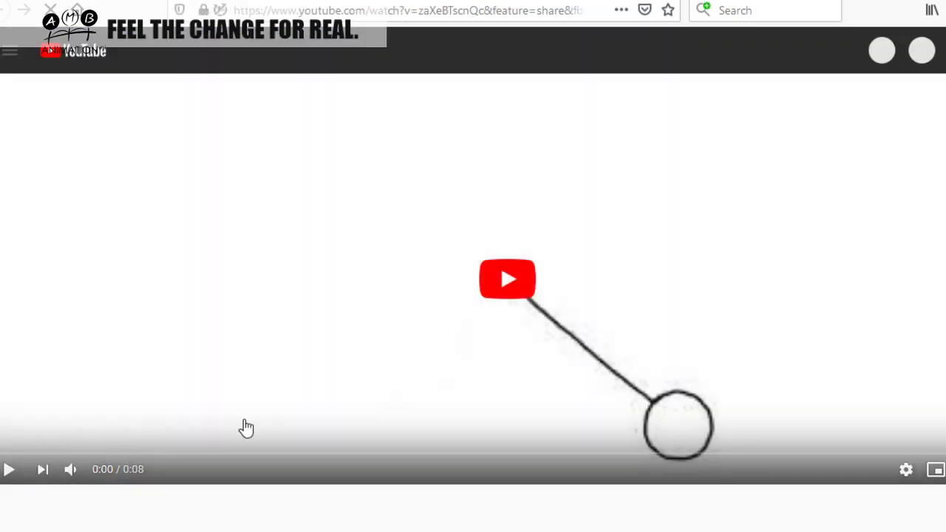
click(500, 289)
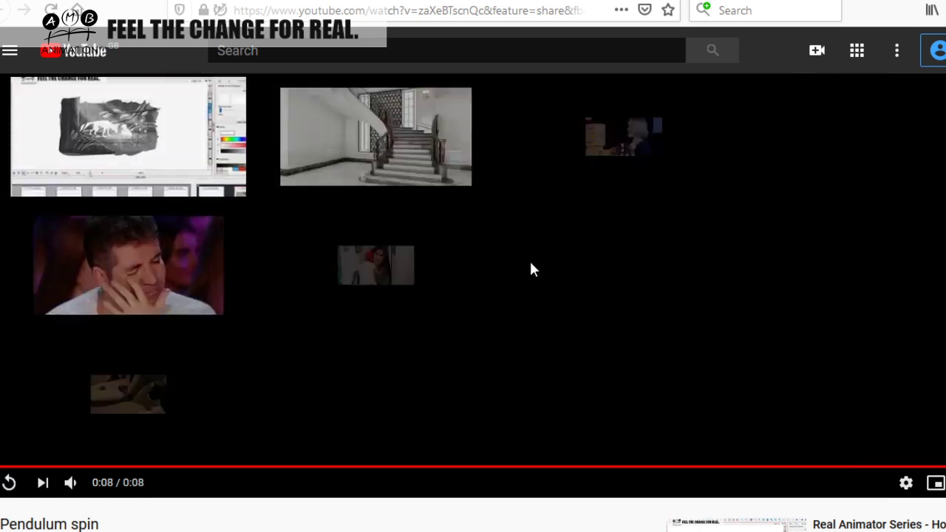
Replay the pendulum animation, pausing on the early swing and again at about 0:02 to examine the string's curve
click(8, 482)
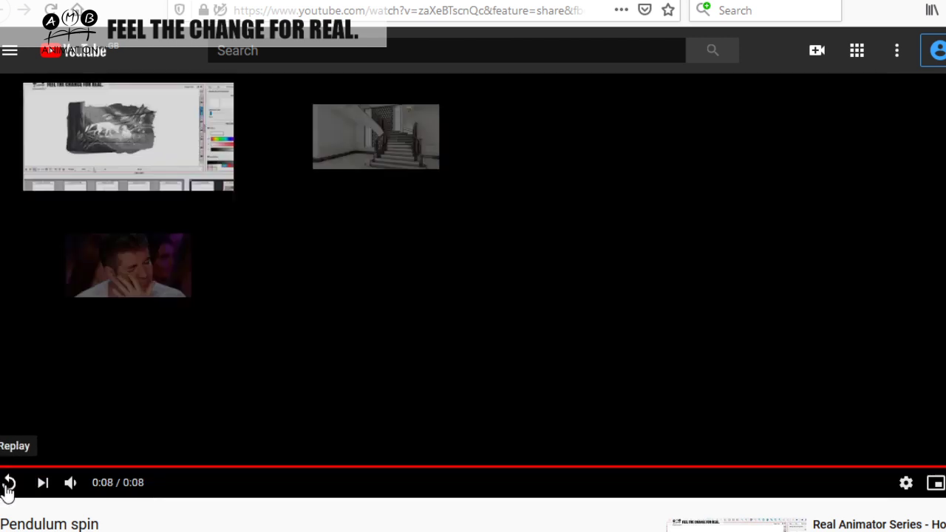
click(9, 484)
click(375, 431)
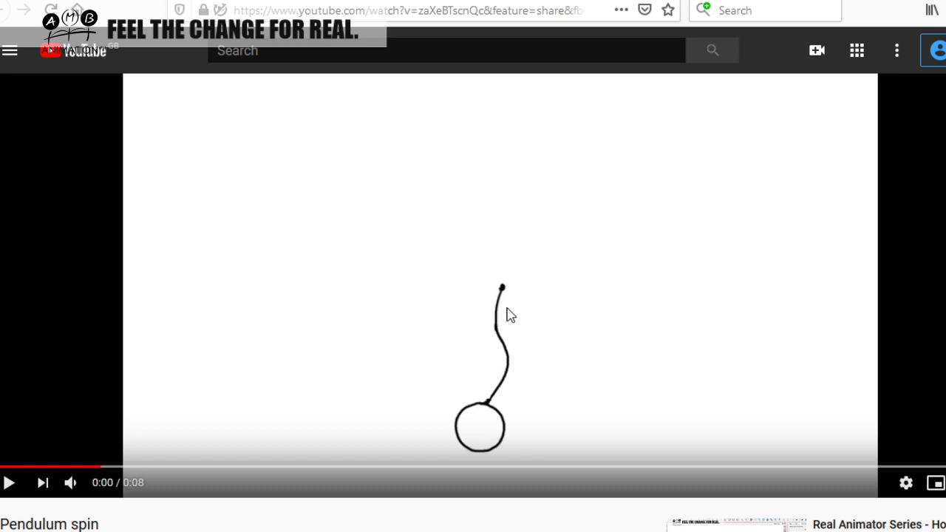
click(85, 470)
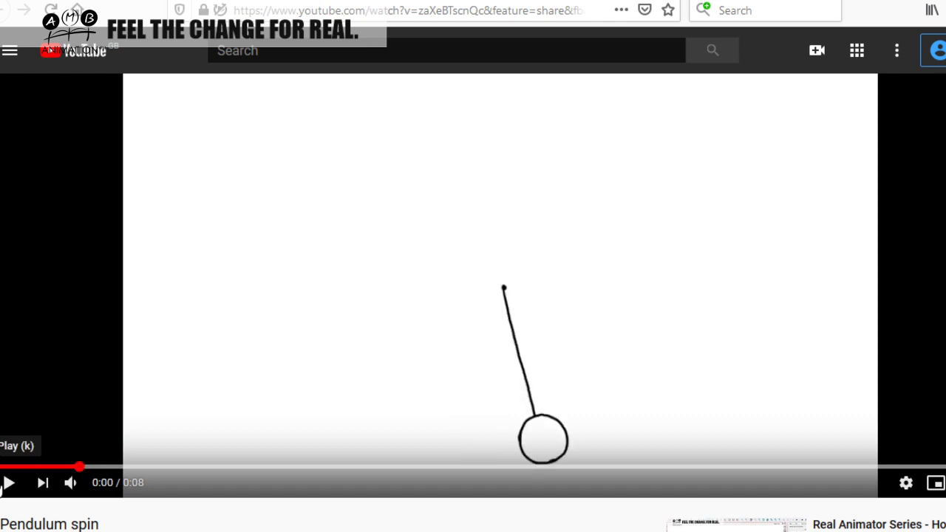
click(10, 484)
click(362, 354)
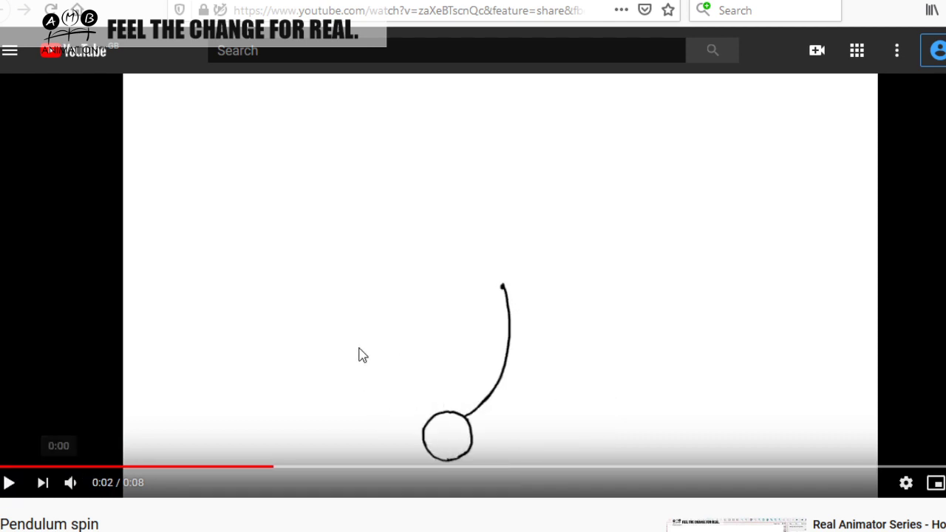
Move backward frame by frame through the pendulum swing around 0:02 to examine how the string bends
key(comma)
key(comma)
key(comma)
key(comma)
key(comma)
key(comma)
key(comma)
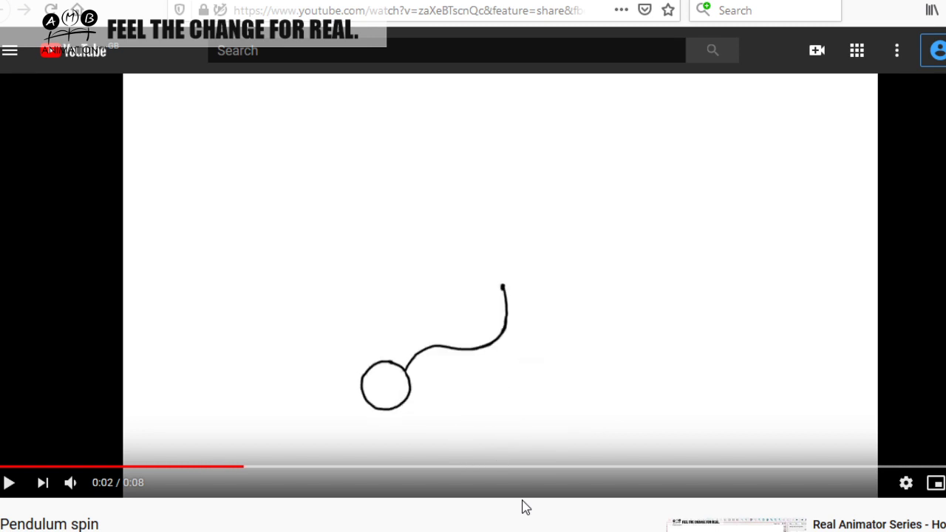
Play the pendulum video to its end, replay it, skip to the final moments and close it
click(9, 482)
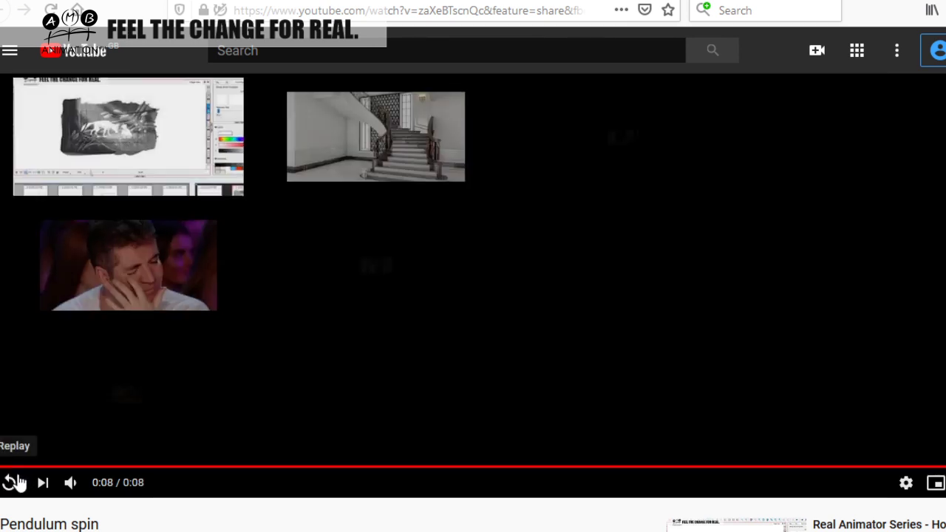
click(9, 483)
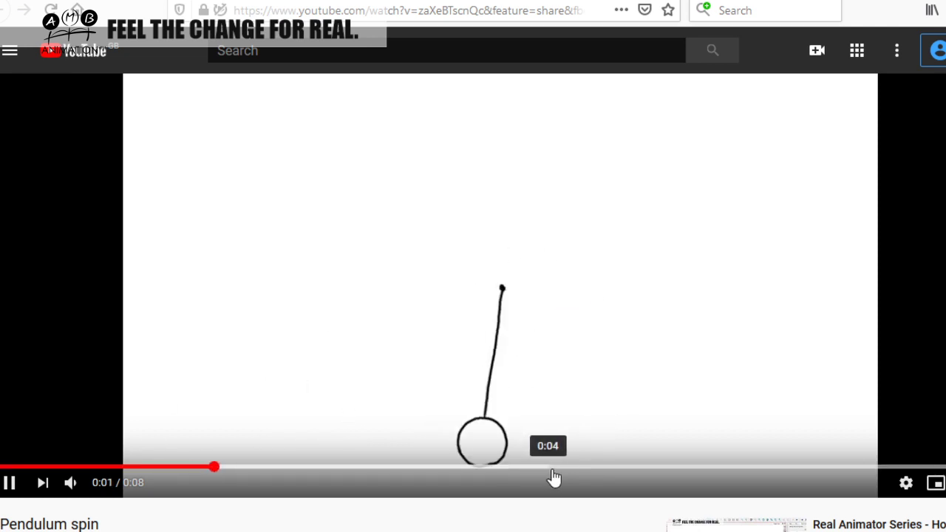
click(869, 470)
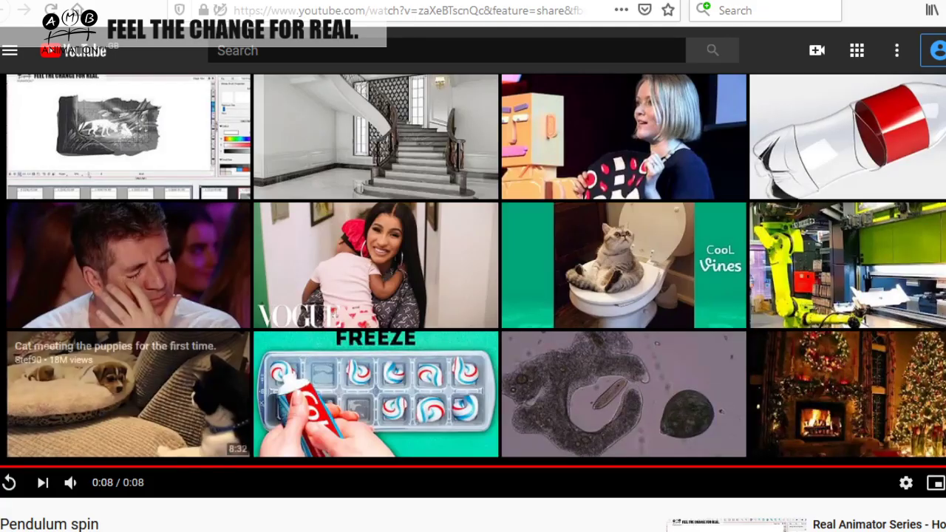
key(ctrl+w)
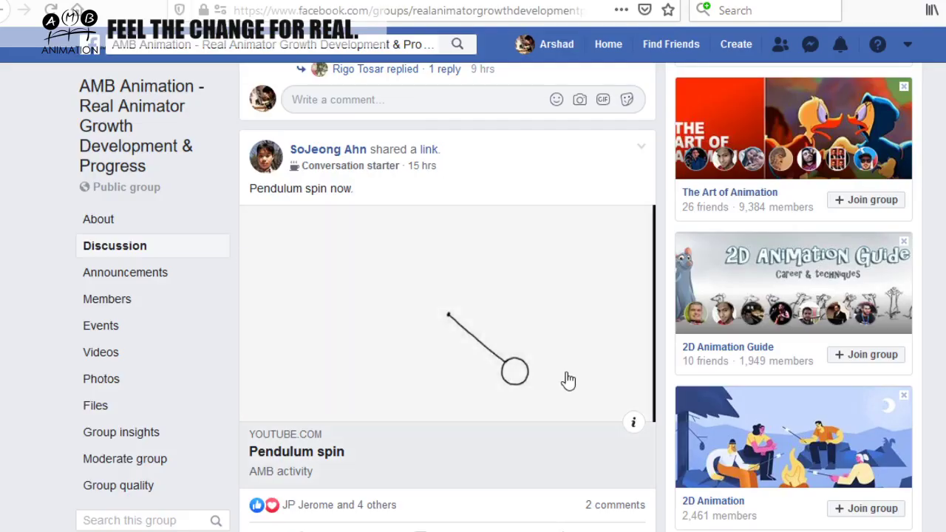
Read the comments under the pendulum post, find the "Walk Cycle v2" post below it, and open and play its video
scroll(380, 266, down, 3)
scroll(384, 268, up, 2)
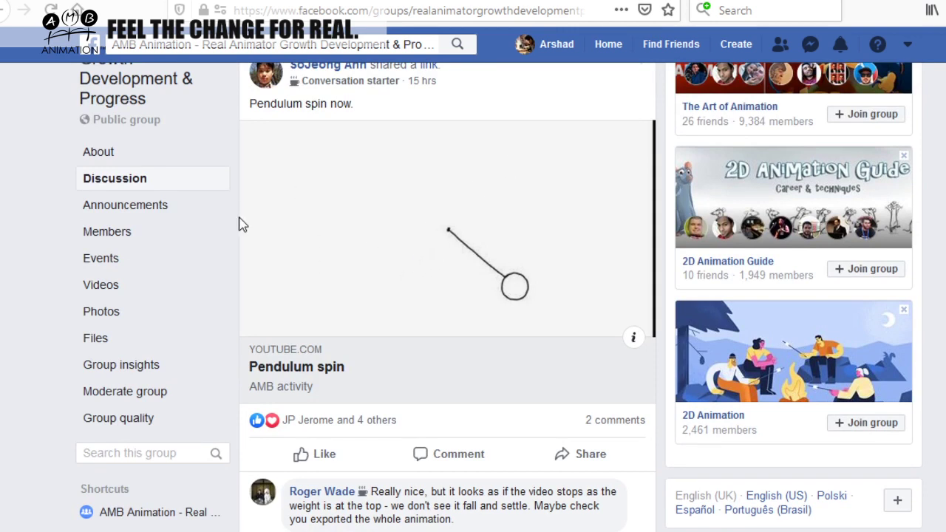
scroll(406, 244, down, 6)
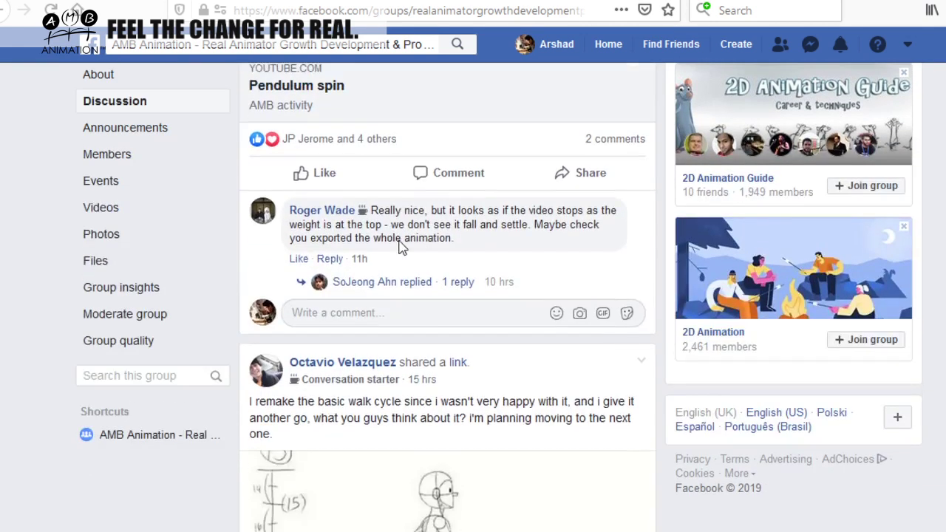
scroll(410, 270, down, 1)
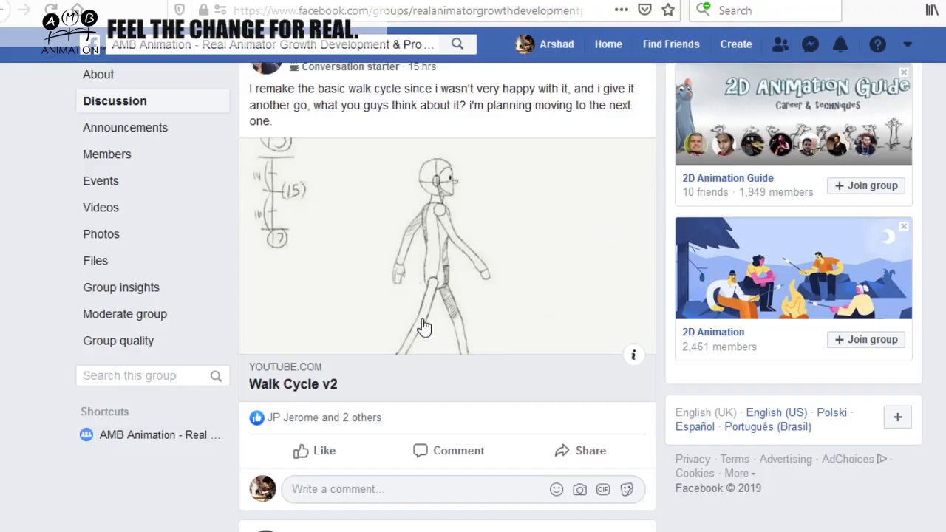
click(423, 326)
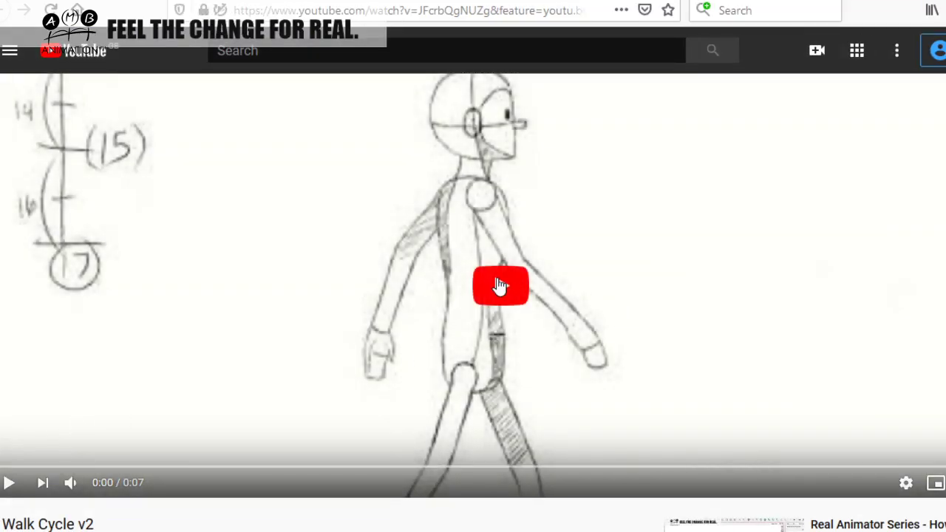
click(499, 286)
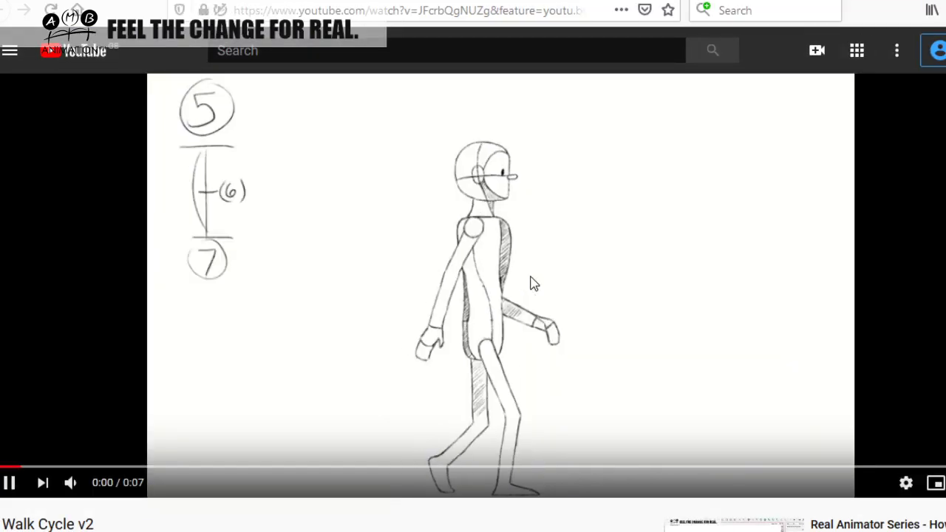
Alternate playback and pauses through the walk cycle to examine its individual poses, stopping at 0:01
click(11, 484)
click(11, 484)
click(11, 484)
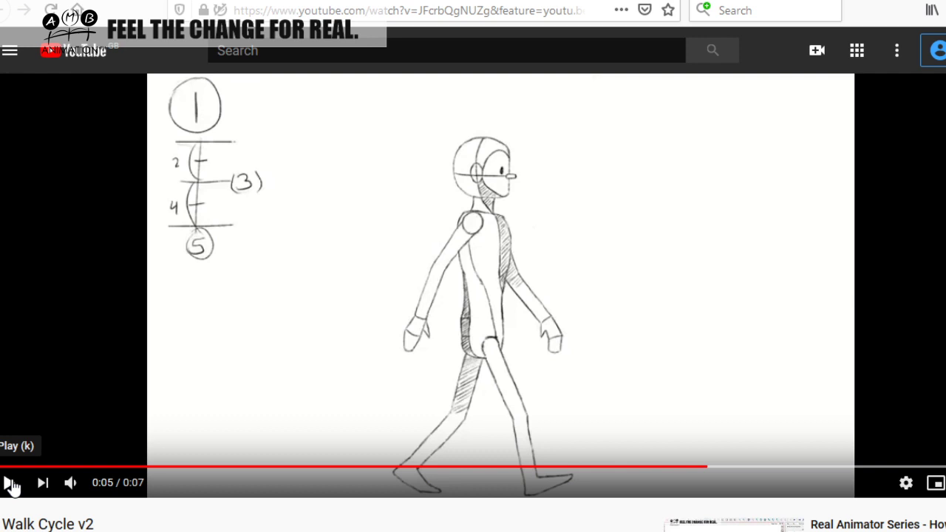
click(11, 484)
click(11, 484)
click(11, 484)
click(11, 484)
click(12, 484)
click(11, 484)
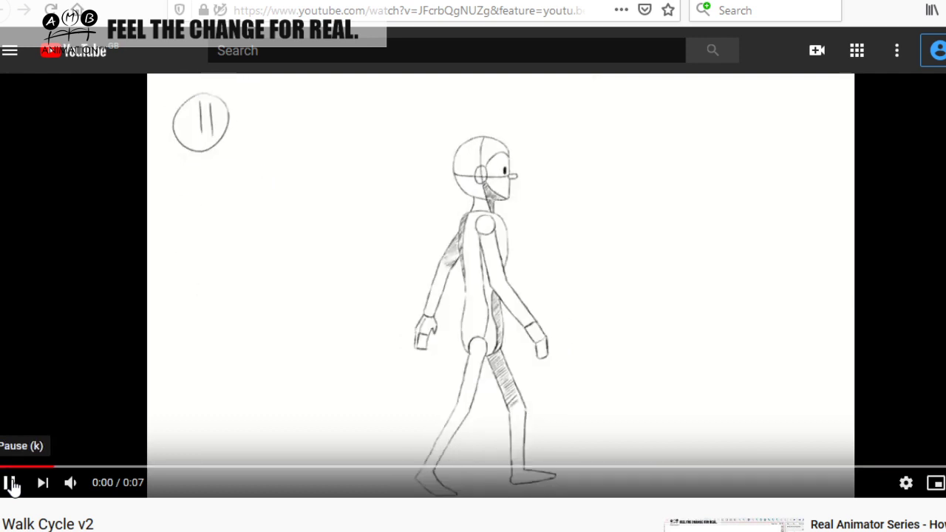
click(11, 484)
click(11, 484)
click(11, 484)
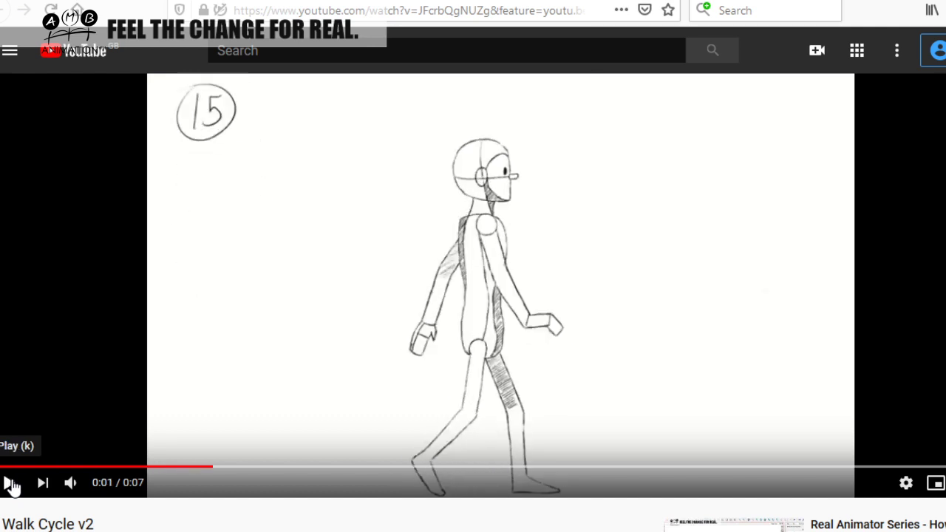
Compare neighbouring frames of the walk cycle around 0:01 by going back and forth one frame at a time
key(comma)
key(comma)
key(period)
key(period)
key(comma)
key(period)
key(comma)
key(period)
key(comma)
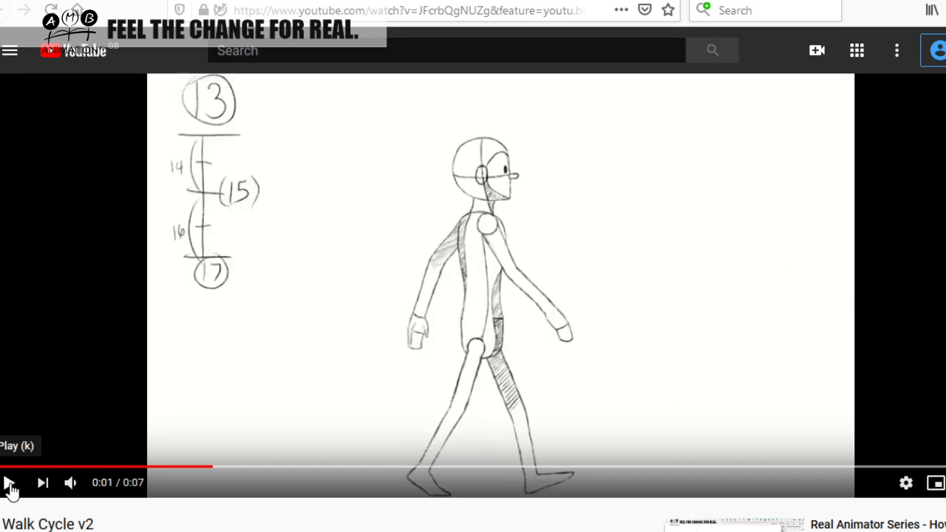
Examine the leg swing between drawings 13 and 19 of the walk cycle, going frame by frame and ending on drawing 17
key(period)
key(period)
key(comma)
key(period)
key(period)
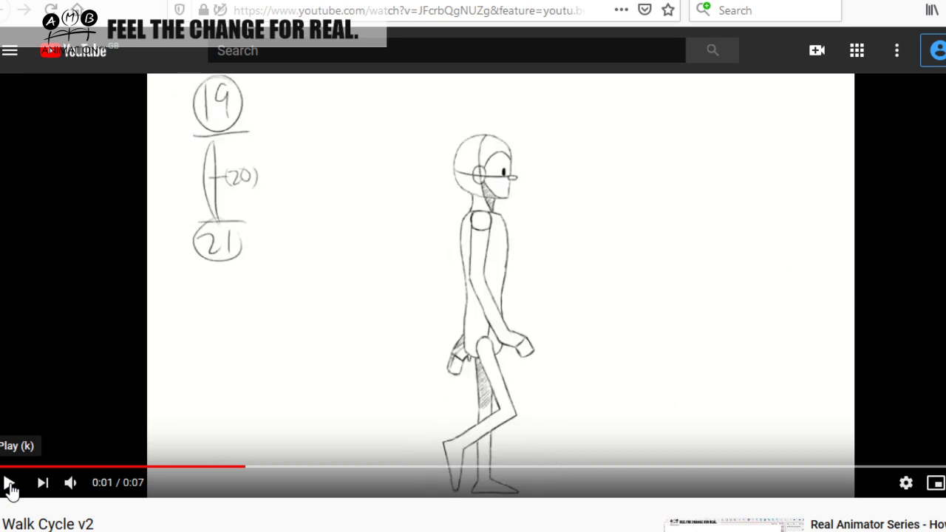
key(comma)
key(comma)
key(period)
key(period)
key(comma)
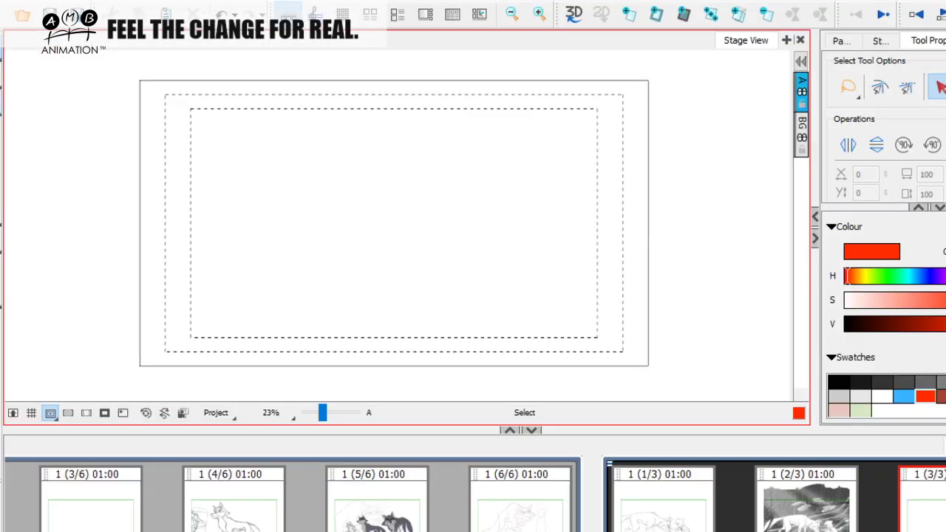
Switch to Storyboard Pro and sketch three red leg poses on the blank panel: slightly bent, bent with the shin forward, and shin raised nearly horizontal
key(alt+b)
drag(329, 144, 301, 207)
drag(348, 142, 307, 269)
drag(303, 207, 295, 255)
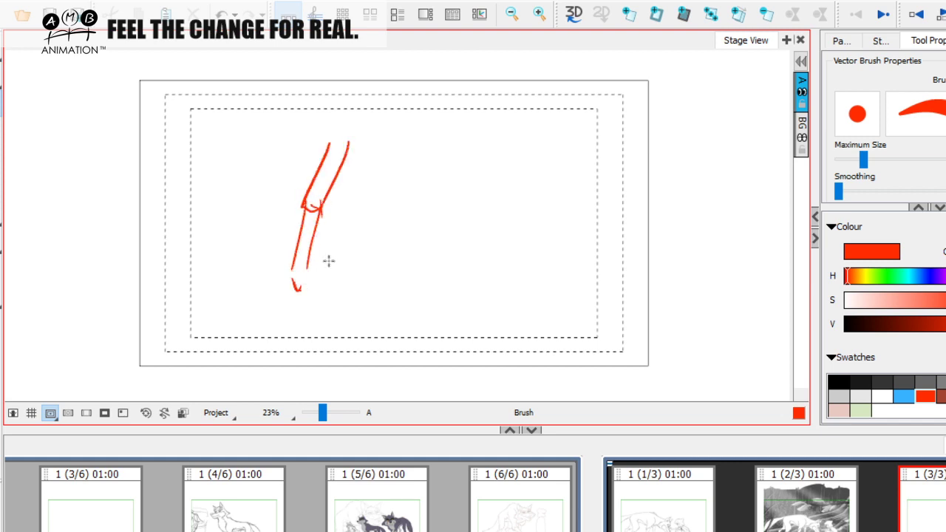
drag(391, 146, 402, 215)
mouse_move(369, 146)
mouse_down()
mouse_move(380, 209)
mouse_move(405, 212)
mouse_up()
mouse_move(399, 214)
mouse_down()
mouse_move(422, 277)
mouse_move(446, 283)
mouse_up()
mouse_move(414, 148)
mouse_down()
mouse_move(457, 218)
mouse_move(468, 194)
mouse_move(520, 204)
mouse_up()
mouse_move(449, 212)
mouse_down()
mouse_move(536, 217)
mouse_move(517, 205)
mouse_move(543, 211)
mouse_up()
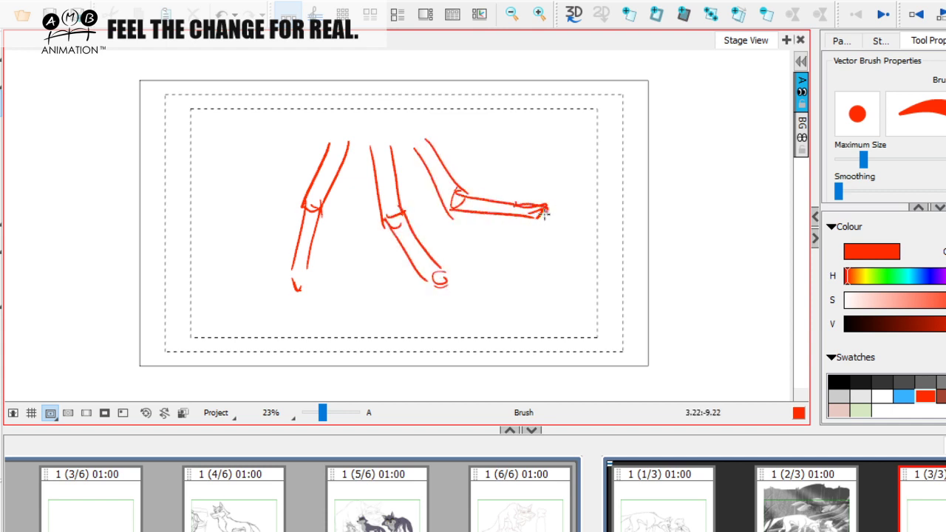
Sketch a light blue straight leg with its foot between the middle and raised red legs, and delete it
click(903, 396)
mouse_move(396, 152)
mouse_down()
mouse_move(459, 261)
mouse_move(450, 214)
mouse_move(470, 247)
mouse_move(505, 246)
mouse_move(467, 267)
mouse_move(442, 201)
mouse_move(403, 157)
mouse_move(449, 249)
mouse_up()
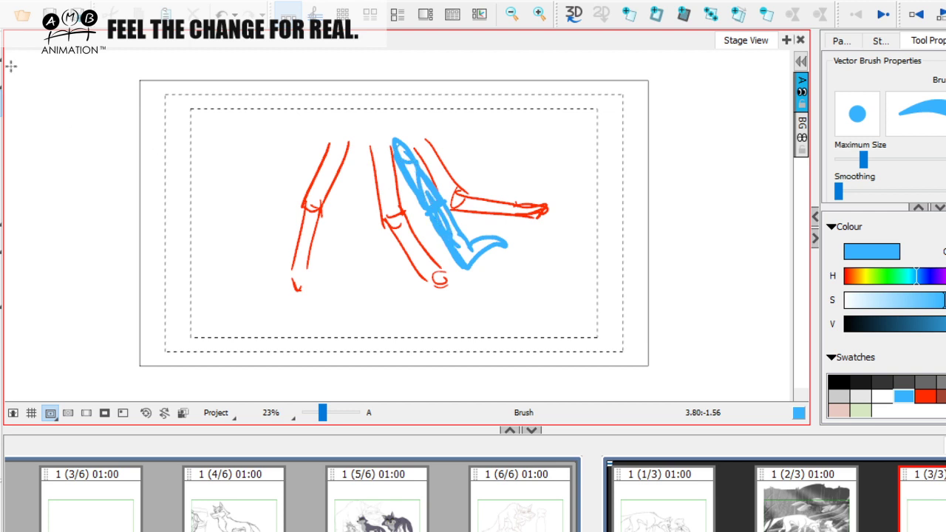
key(alt+v)
click(449, 250)
key(Delete)
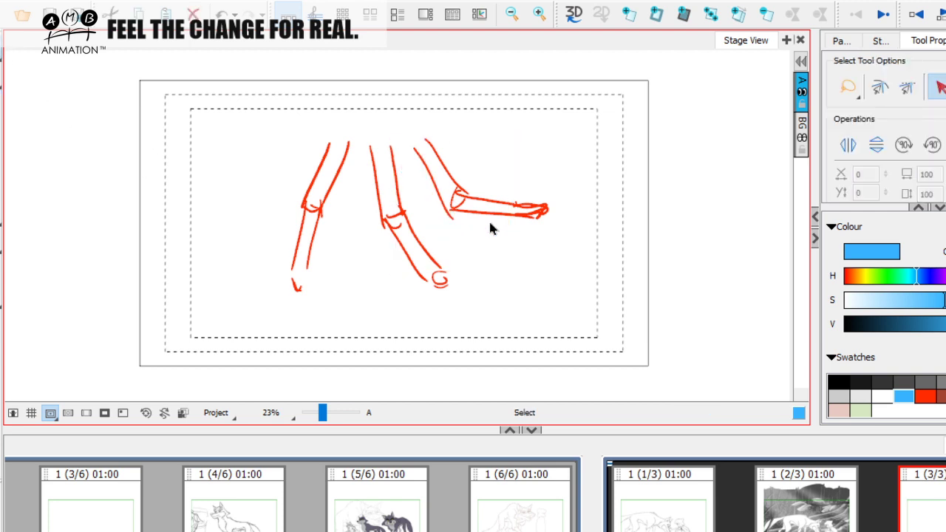
Draw a dark blue arc tracing the foot path below the legs, with strokes looping back from the raised foot to the middle one
key(alt+b)
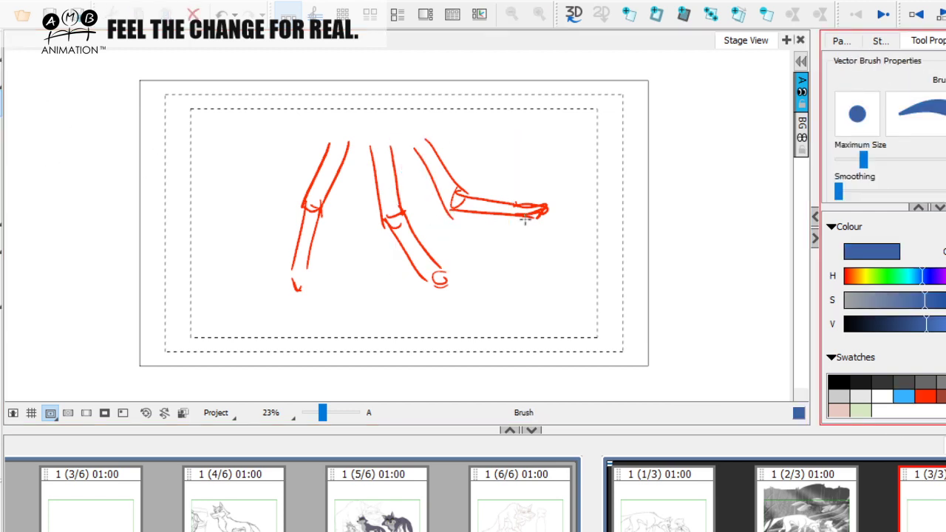
mouse_move(275, 254)
mouse_down()
mouse_move(325, 282)
mouse_move(543, 245)
mouse_move(513, 210)
mouse_move(475, 237)
mouse_up()
click(905, 394)
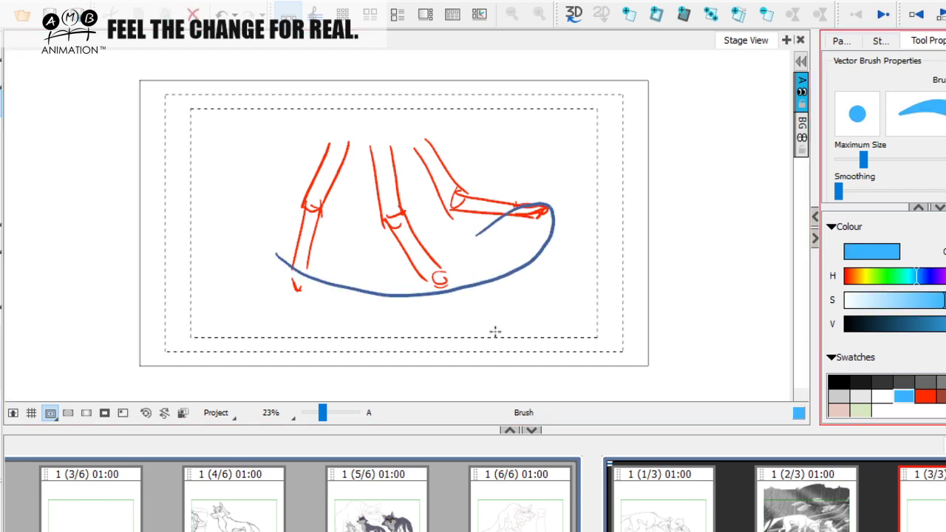
click(943, 384)
mouse_move(515, 207)
mouse_down()
mouse_move(430, 271)
mouse_move(466, 257)
mouse_up()
drag(500, 222, 441, 267)
Sketch a thick brown bent leg with its foot over the middle red leg, ending on the dark blue strokes
click(940, 396)
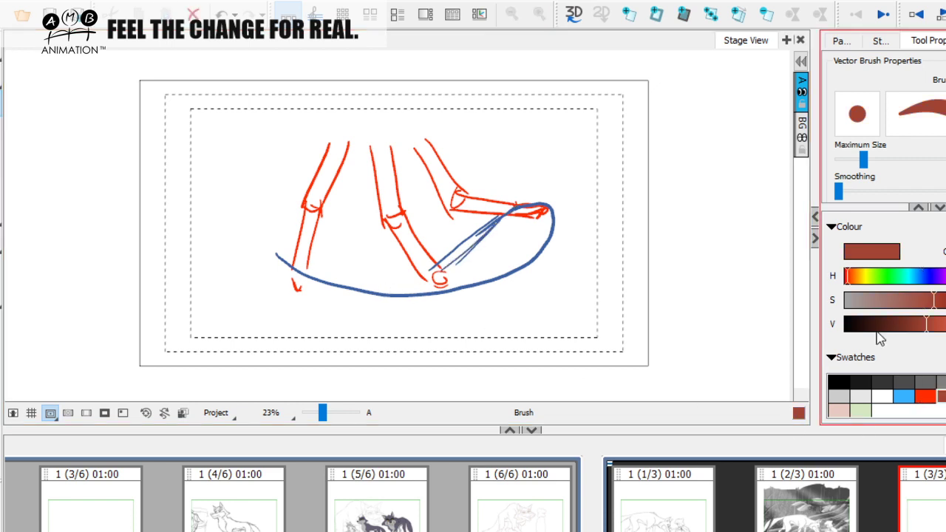
drag(395, 147, 400, 215)
mouse_move(411, 148)
mouse_down()
mouse_move(414, 222)
mouse_move(458, 257)
mouse_up()
drag(423, 227, 459, 257)
mouse_move(393, 177)
mouse_down()
mouse_move(403, 234)
mouse_move(460, 271)
mouse_up()
drag(412, 136, 419, 223)
drag(458, 266, 499, 253)
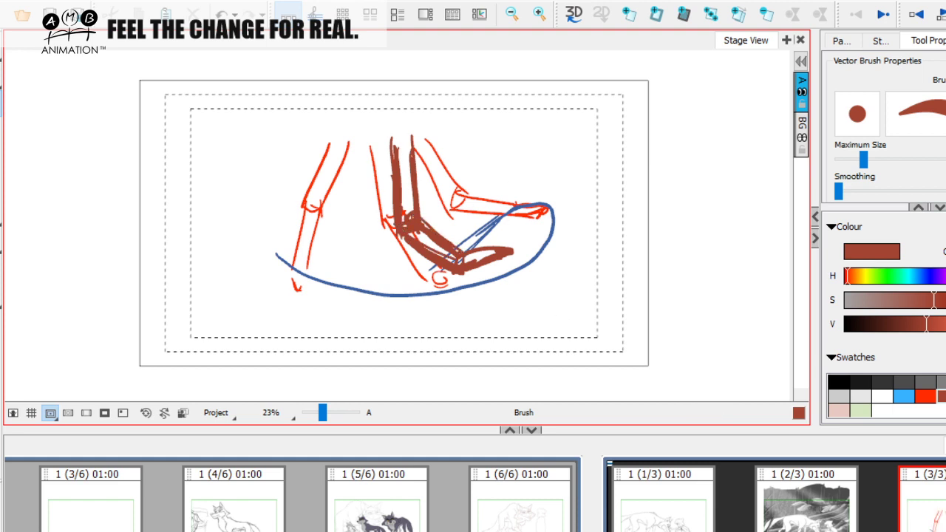
Sketch a light blue leg with an extended foot over the raised red leg
click(904, 396)
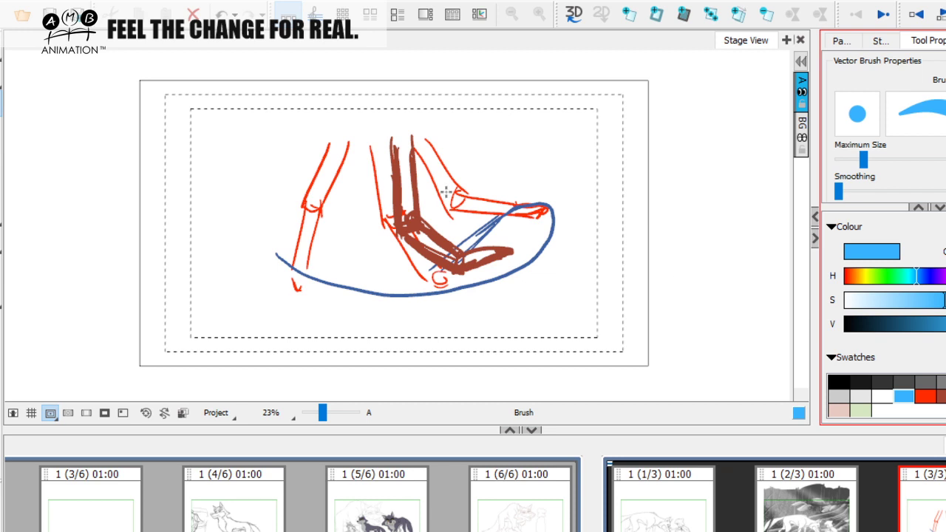
mouse_move(439, 141)
mouse_down()
mouse_move(452, 161)
mouse_move(454, 213)
mouse_move(488, 241)
mouse_up()
mouse_move(472, 189)
mouse_down()
mouse_move(520, 247)
mouse_move(562, 225)
mouse_move(531, 235)
mouse_up()
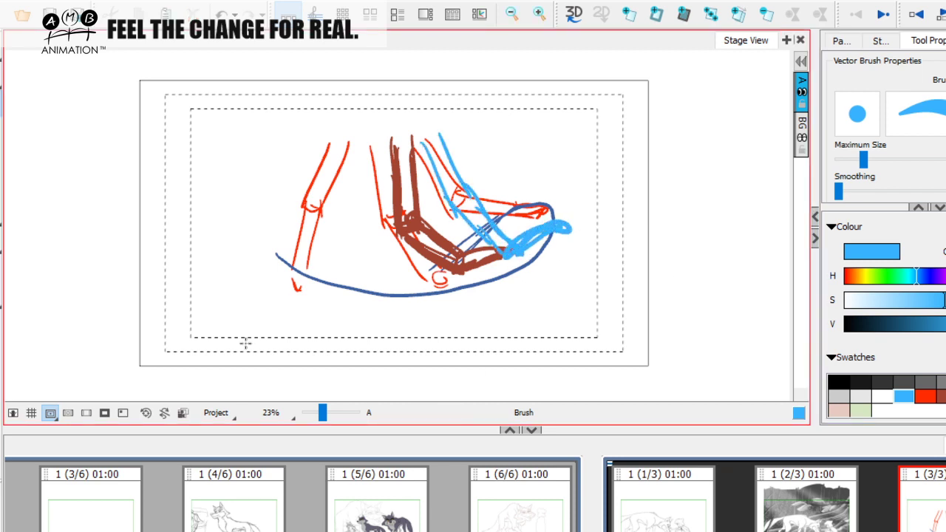
Delete the light blue leg, the brown leg, the dark blue arc and the red legs from the panel
key(alt+s)
click(519, 220)
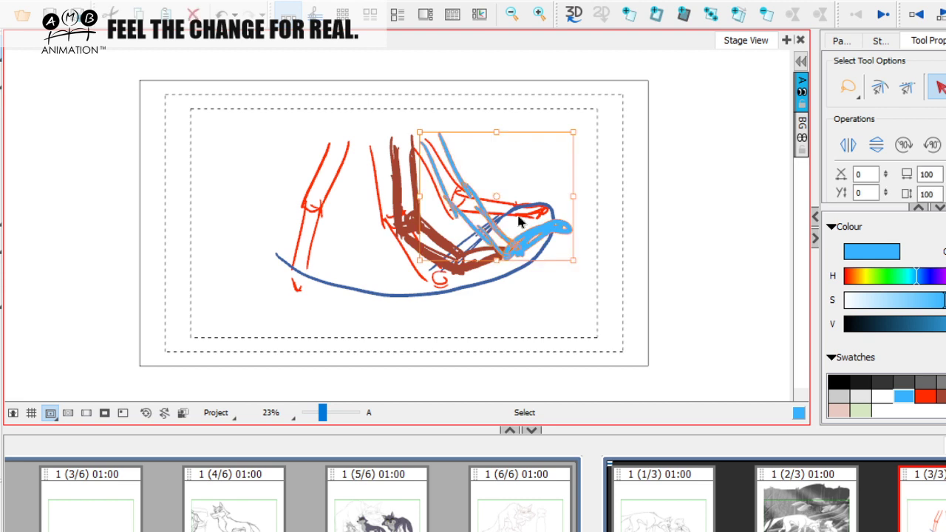
key(Delete)
click(430, 238)
key(Delete)
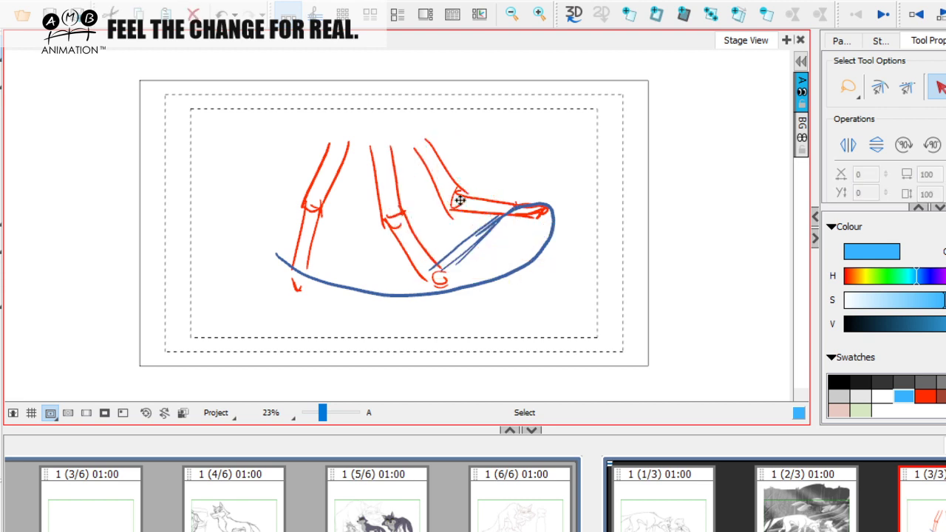
click(492, 216)
key(Delete)
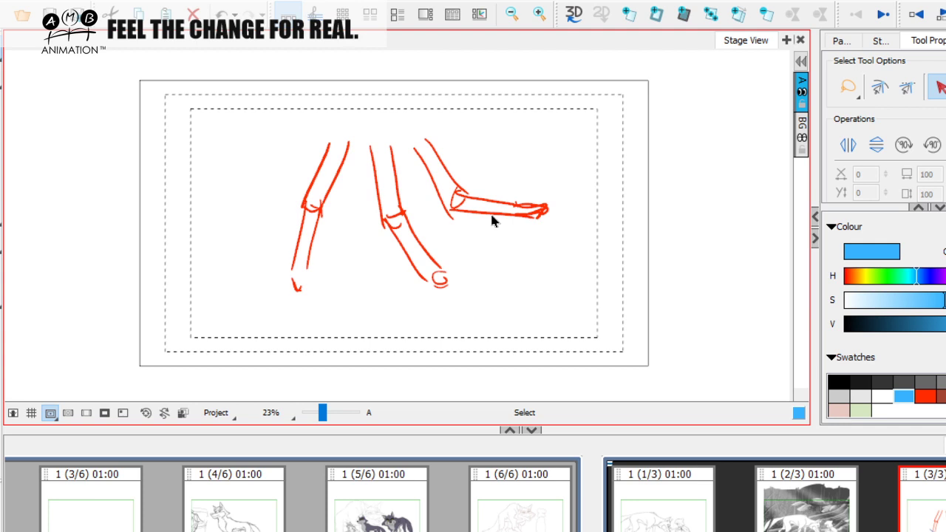
click(475, 216)
key(Delete)
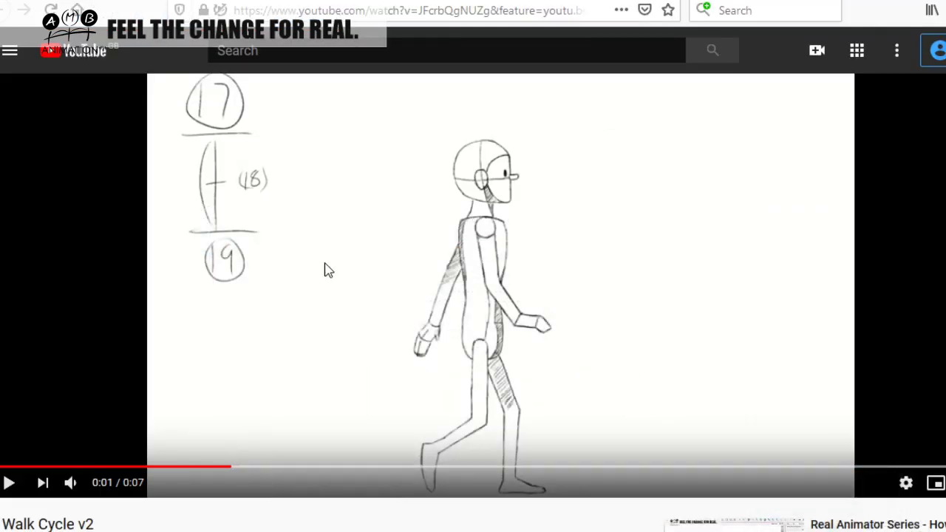
Switch back to the browser, play the walk cycle video to its end and close it
click(8, 485)
click(8, 487)
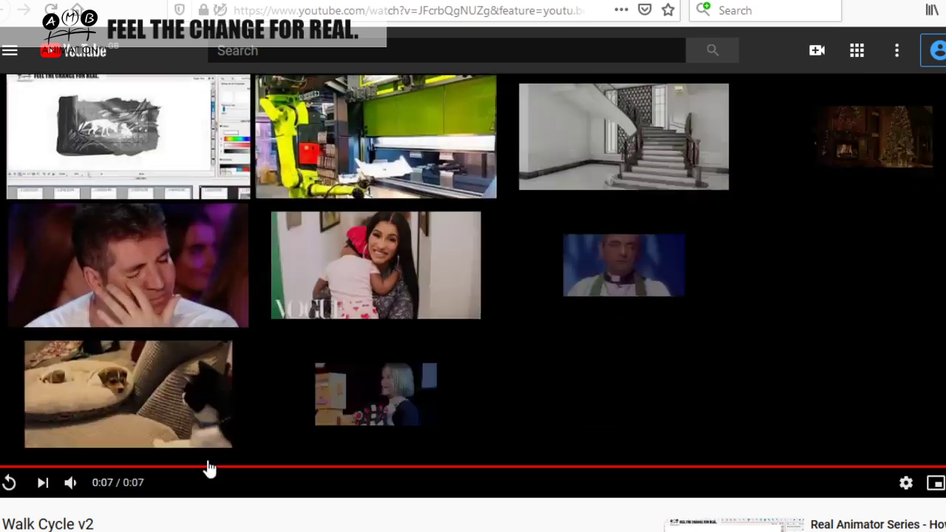
key(ctrl+w)
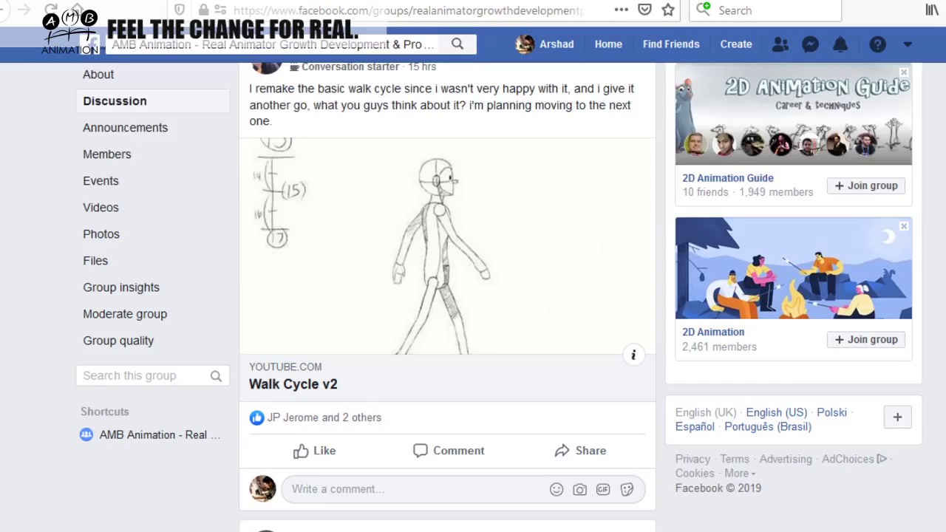
Browse down the group's feed to the "AMB Animation — Jog Cycle Tie Downs on 2s" post and open its video
scroll(418, 260, down, 5)
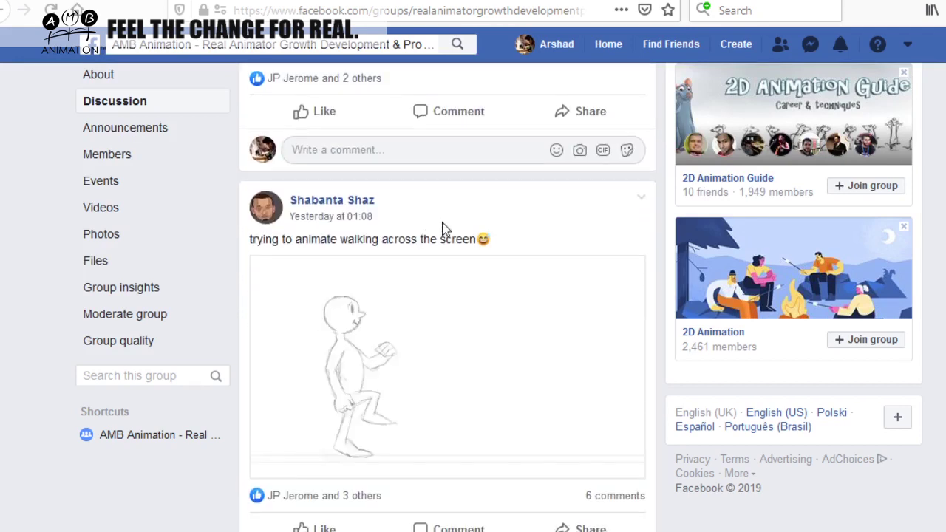
scroll(507, 250, down, 11)
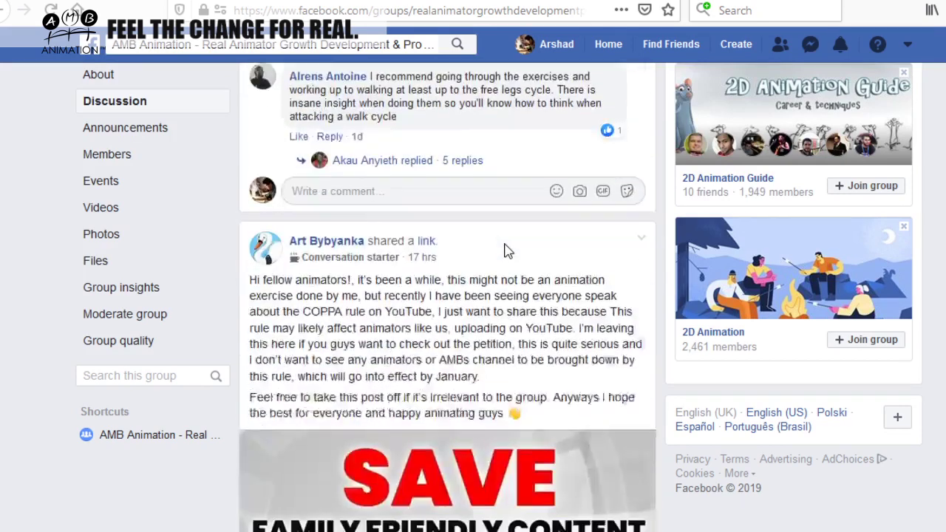
scroll(507, 250, down, 12)
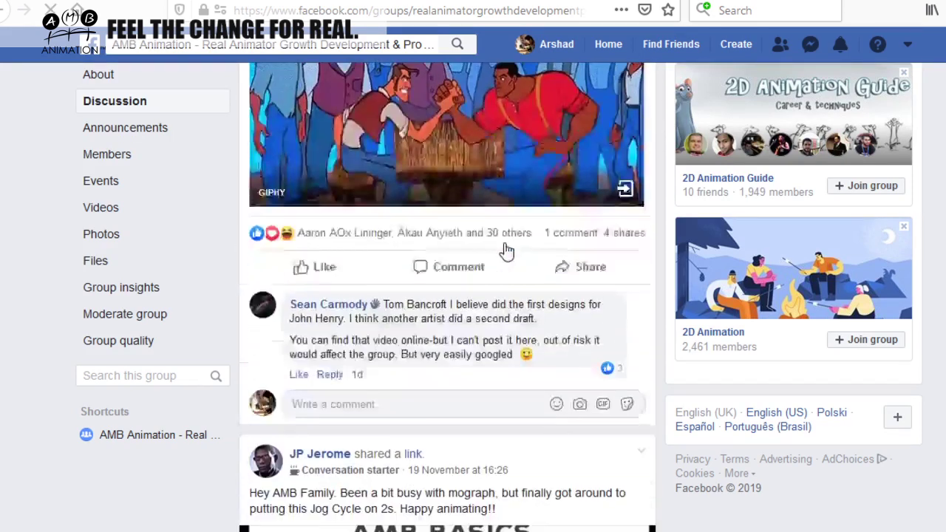
scroll(508, 249, up, 3)
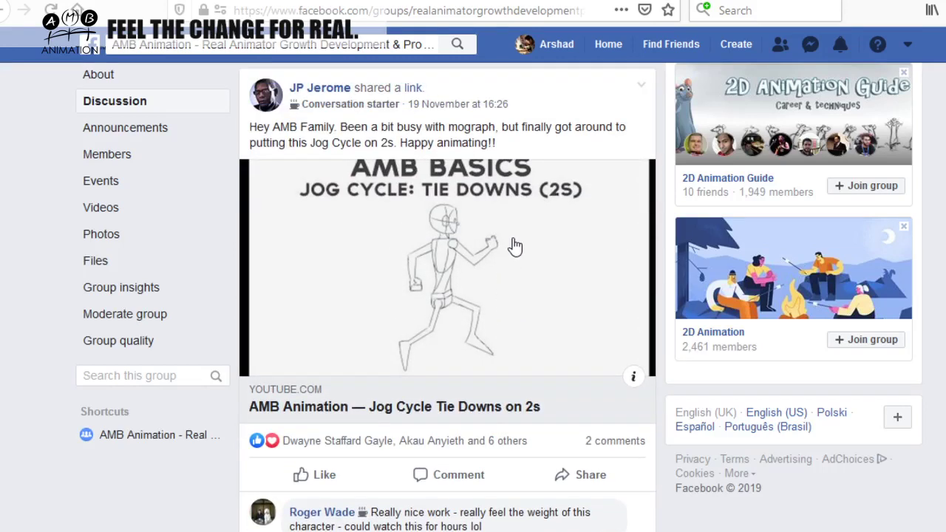
scroll(511, 248, down, 5)
scroll(488, 249, up, 5)
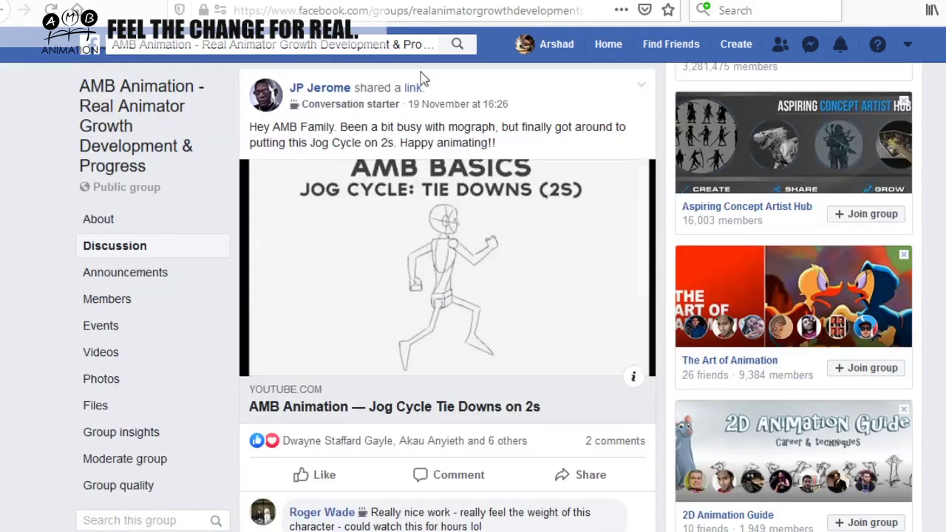
scroll(454, 209, up, 5)
scroll(451, 281, down, 6)
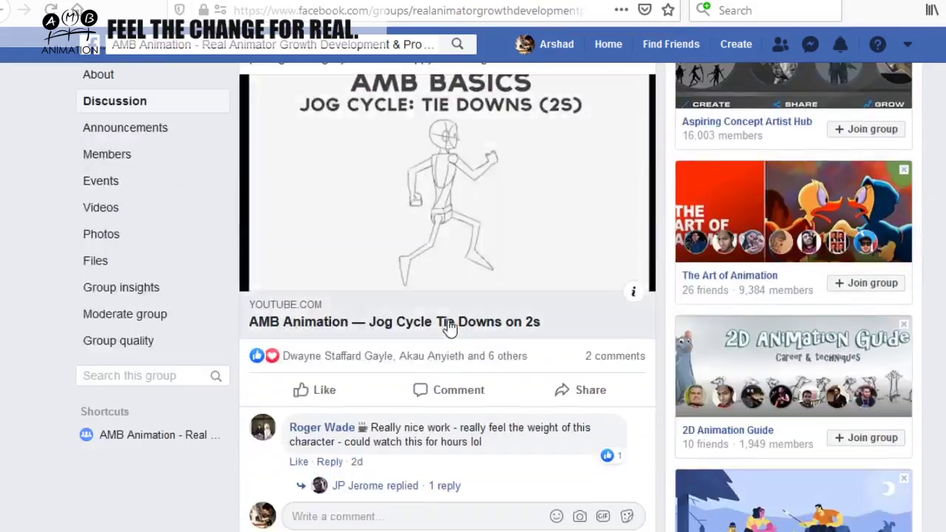
click(450, 295)
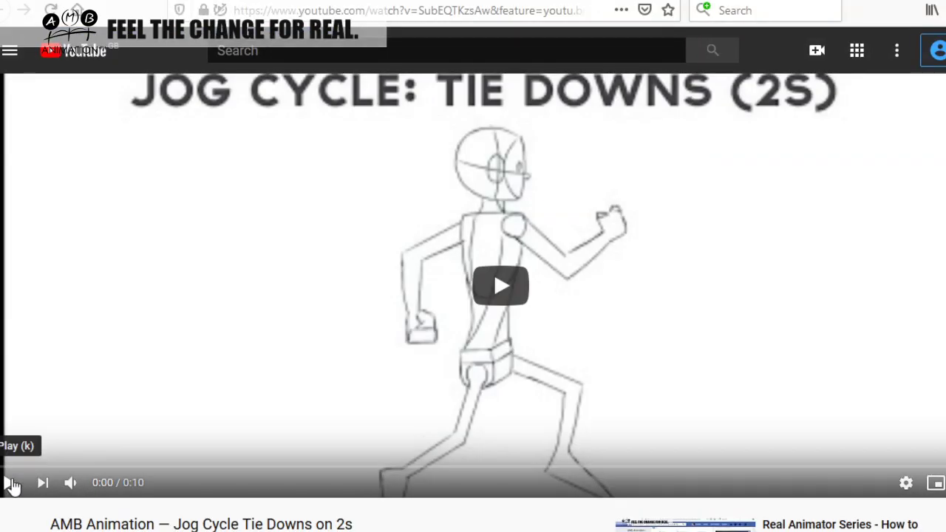
Play the jog cycle to 0:02, pause it, and examine its poses by going backward and forward frame by frame
click(11, 484)
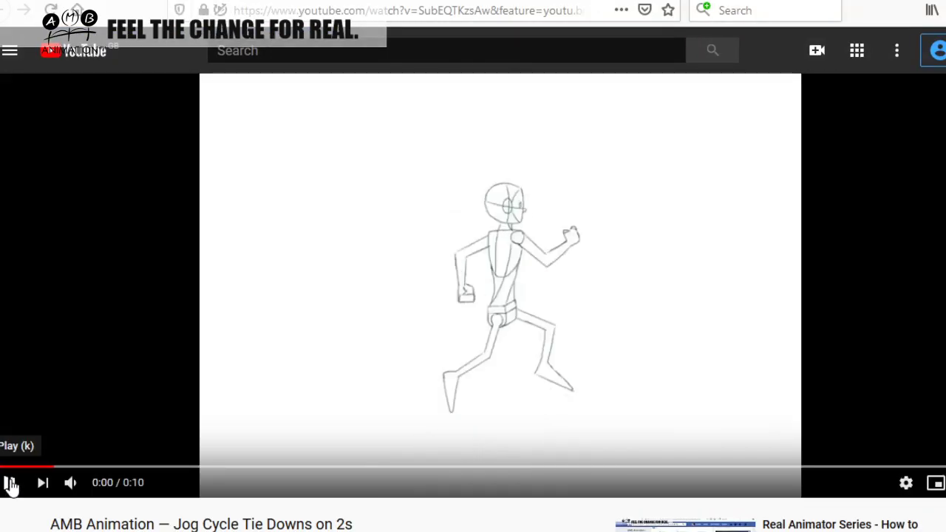
click(10, 483)
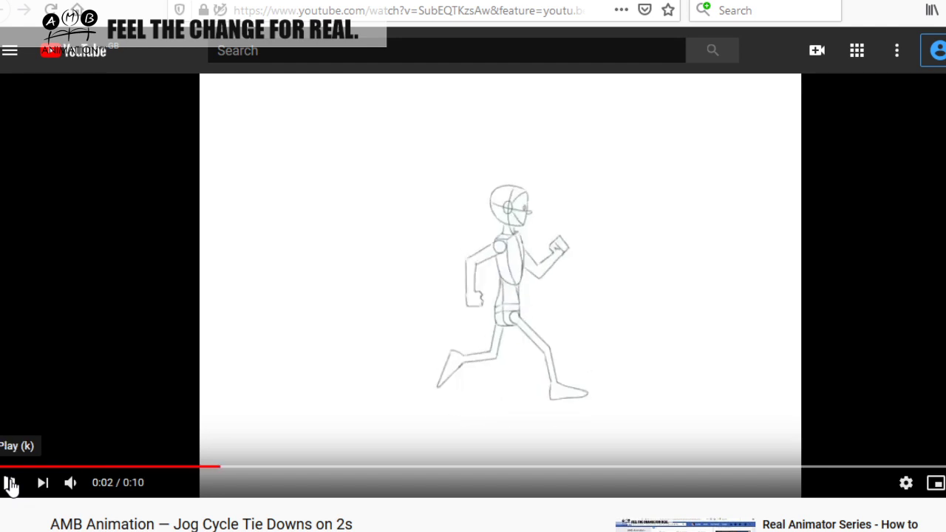
key(comma)
key(comma)
key(comma)
key(comma)
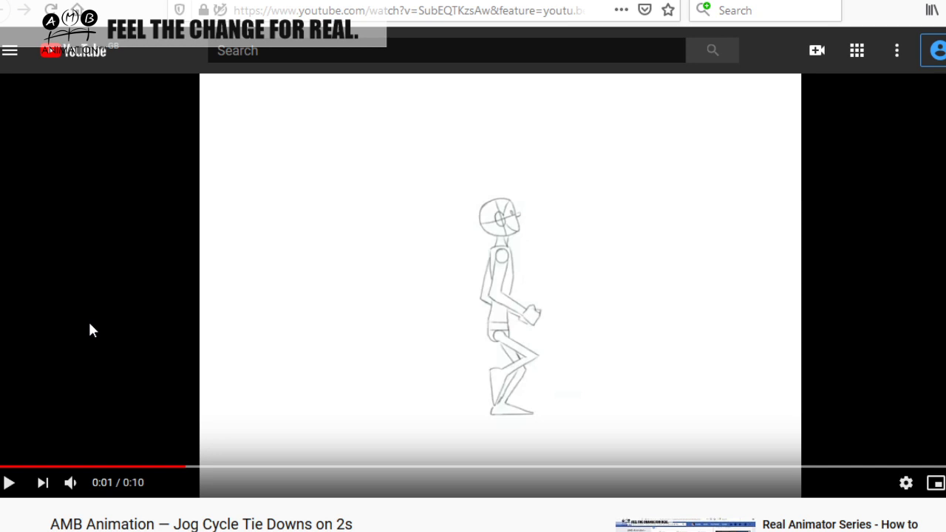
key(comma)
key(comma)
key(comma)
key(comma)
key(comma)
key(comma)
key(period)
key(period)
key(period)
key(period)
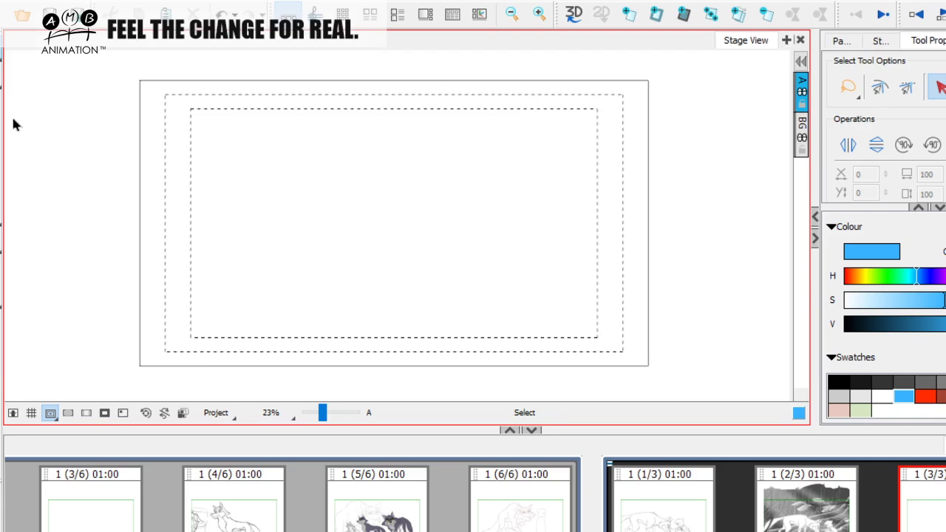
Switch to Storyboard Pro and sketch a light blue, straight leaning torso with a curved front on the blank panel
key(alt+b)
mouse_move(356, 199)
mouse_down()
mouse_move(353, 149)
mouse_move(379, 271)
mouse_move(368, 207)
mouse_up()
drag(344, 149, 353, 181)
Sketch a striding figure beside the straight torso, with a head, curved spine, trailing back leg, bent front leg and forward arms
mouse_move(462, 140)
mouse_down()
mouse_move(494, 158)
mouse_move(502, 222)
mouse_move(462, 294)
mouse_move(432, 314)
mouse_up()
drag(511, 235, 550, 260)
drag(475, 153, 501, 155)
mouse_move(485, 150)
mouse_down()
mouse_move(512, 233)
mouse_move(500, 248)
mouse_up()
mouse_move(477, 131)
mouse_down()
mouse_move(493, 120)
mouse_move(484, 135)
mouse_up()
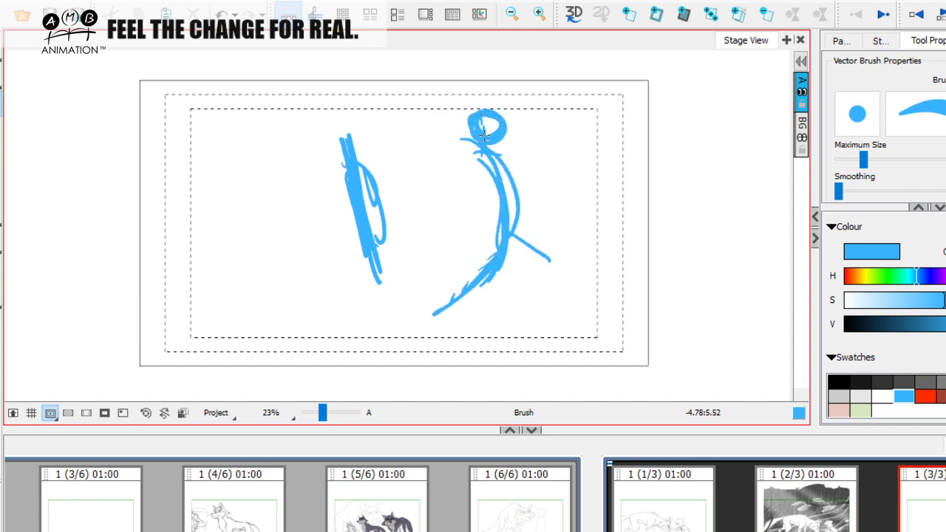
drag(488, 279, 438, 306)
mouse_move(515, 235)
mouse_down()
mouse_move(555, 254)
mouse_move(581, 319)
mouse_up()
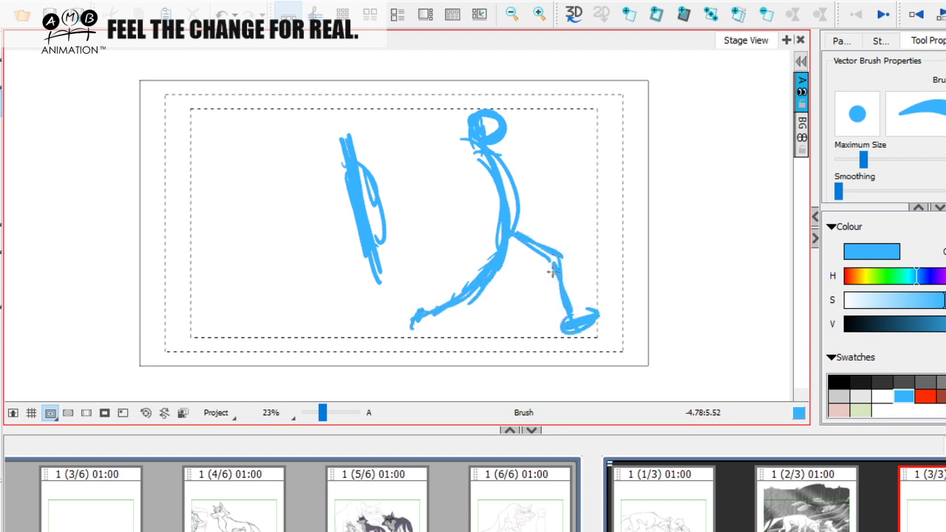
drag(505, 238, 414, 326)
drag(513, 180, 545, 174)
drag(517, 180, 546, 162)
drag(516, 156, 549, 155)
Complete the straight-backed figure with a head, pointed hat, forward arm, trailing back leg and bent front leg
mouse_move(334, 126)
mouse_down()
mouse_move(325, 154)
mouse_move(344, 125)
mouse_up()
mouse_move(373, 240)
mouse_down()
mouse_move(456, 287)
mouse_move(329, 303)
mouse_move(277, 333)
mouse_up()
mouse_move(366, 198)
mouse_down()
mouse_move(426, 187)
mouse_move(424, 178)
mouse_up()
mouse_move(345, 153)
mouse_down()
mouse_move(379, 270)
mouse_move(334, 77)
mouse_up()
drag(333, 78, 366, 116)
drag(412, 194, 426, 234)
Select both light blue figure sketches and delete them from the panel
key(alt+s)
key(ctrl+a)
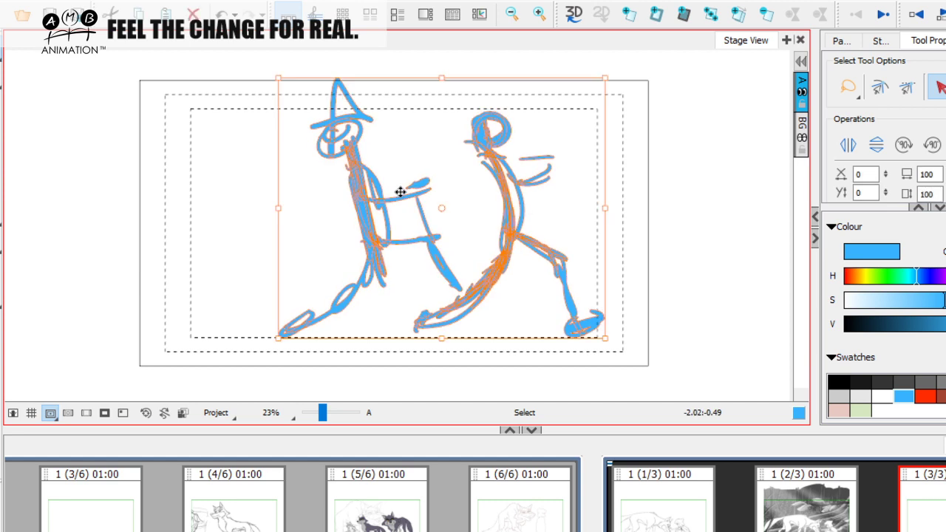
key(Delete)
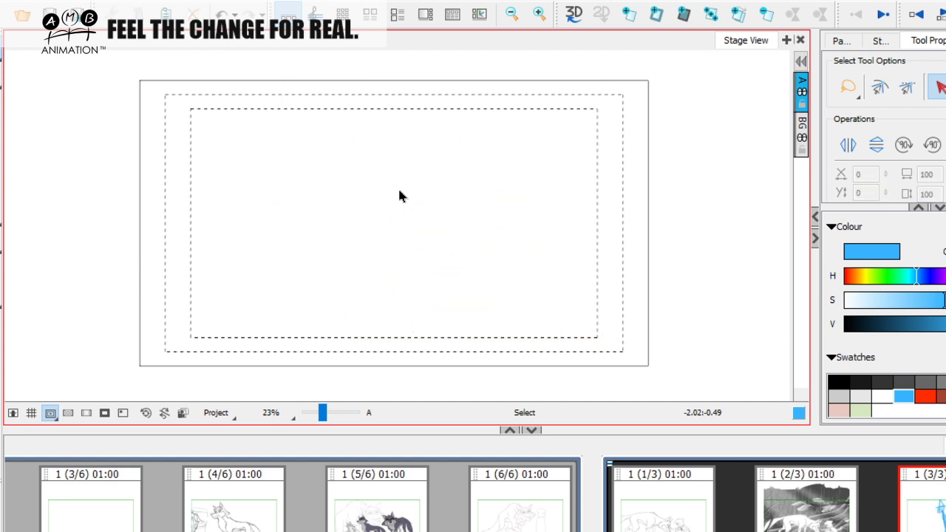
Sketch a curved spine line, a circle, two opposing horizontal arrows and a wavy line across the curve
key(alt+b)
mouse_move(373, 130)
mouse_down()
mouse_move(382, 229)
mouse_move(391, 190)
mouse_move(371, 125)
mouse_move(371, 237)
mouse_move(381, 255)
mouse_move(377, 138)
mouse_move(382, 229)
mouse_up()
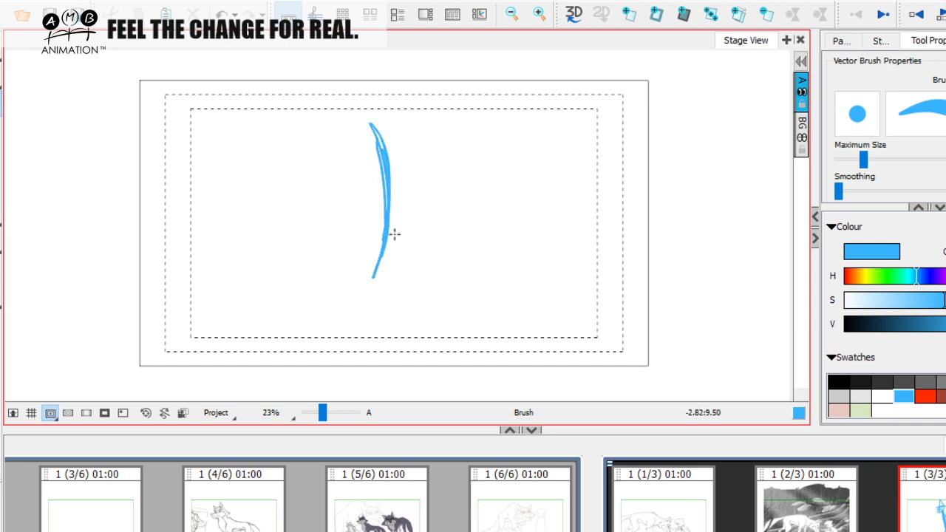
mouse_move(473, 225)
mouse_down()
mouse_move(481, 281)
mouse_move(510, 251)
mouse_move(473, 229)
mouse_up()
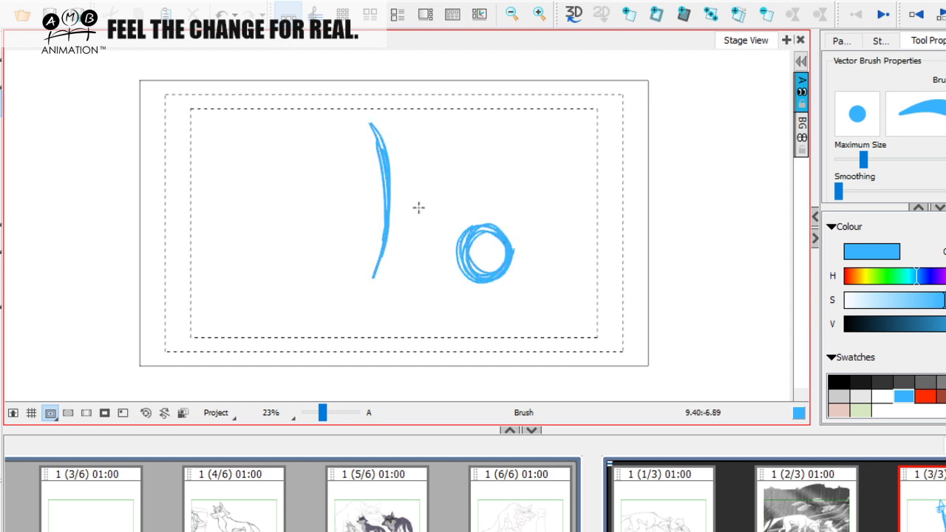
mouse_move(486, 171)
mouse_down()
mouse_move(574, 174)
mouse_move(568, 160)
mouse_move(557, 192)
mouse_move(566, 170)
mouse_move(465, 170)
mouse_move(585, 169)
mouse_up()
mouse_move(668, 146)
mouse_down()
mouse_move(508, 143)
mouse_move(522, 130)
mouse_move(551, 157)
mouse_up()
mouse_move(331, 151)
mouse_down()
mouse_move(445, 134)
mouse_move(298, 180)
mouse_move(534, 207)
mouse_move(328, 233)
mouse_up()
Select the spine line, circle, arrows and wavy line and delete them from the panel
key(alt+s)
key(ctrl+a)
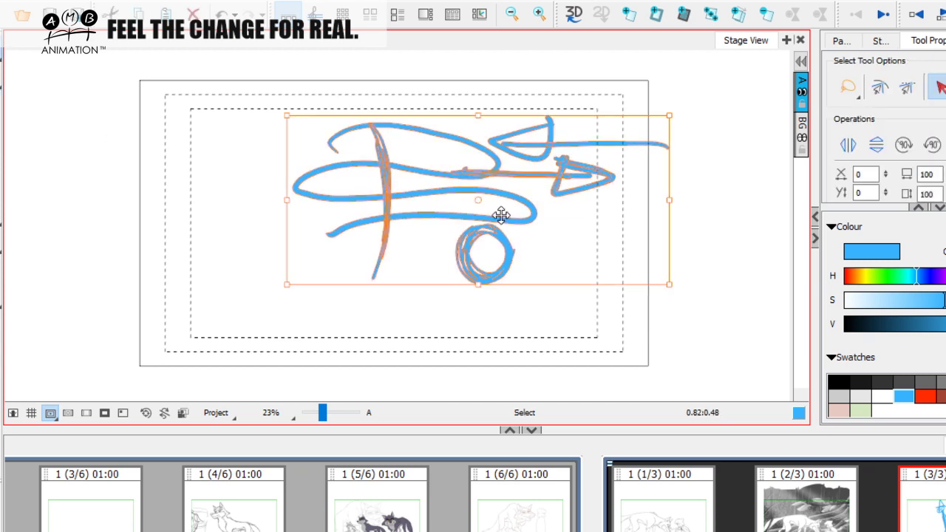
key(Delete)
Sketch a large right-pointing arrow in the middle of the panel and delete it
key(alt+b)
mouse_move(299, 215)
mouse_down()
mouse_move(460, 194)
mouse_move(452, 195)
mouse_up()
drag(399, 175, 423, 184)
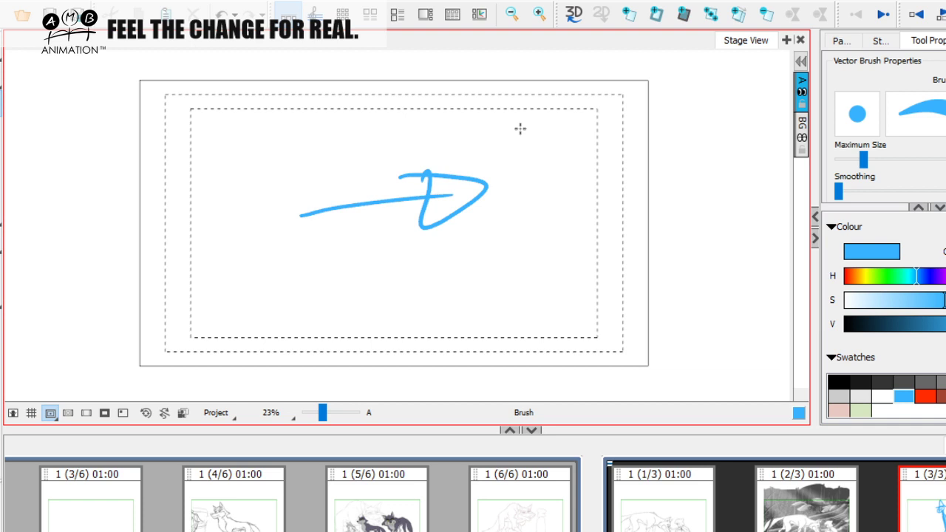
key(alt+s)
key(ctrl+a)
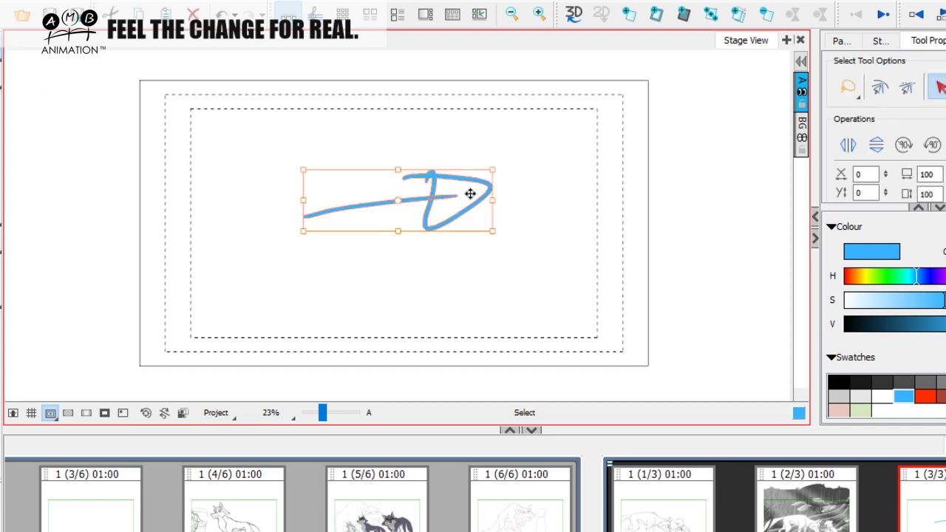
key(Delete)
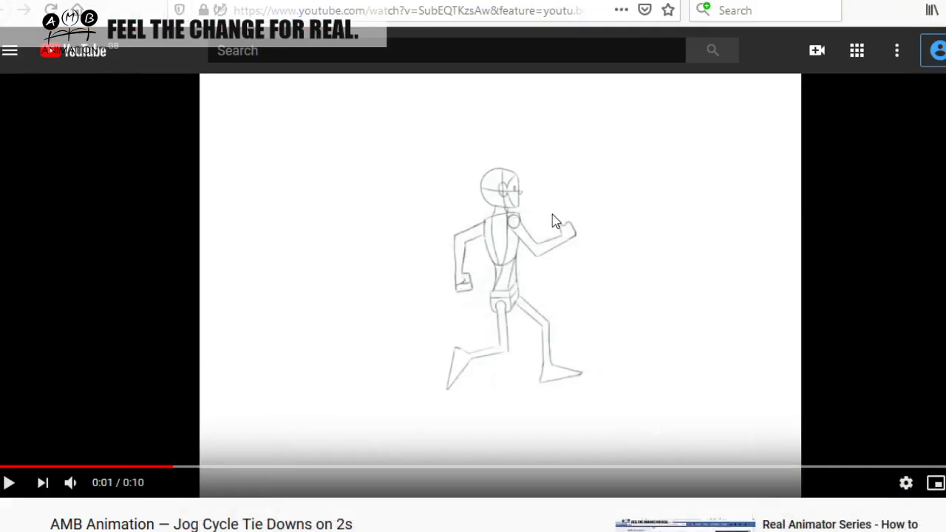
Switch to the YouTube jog cycle video, play it from the start and pause it at 0:02
click(4, 467)
click(9, 488)
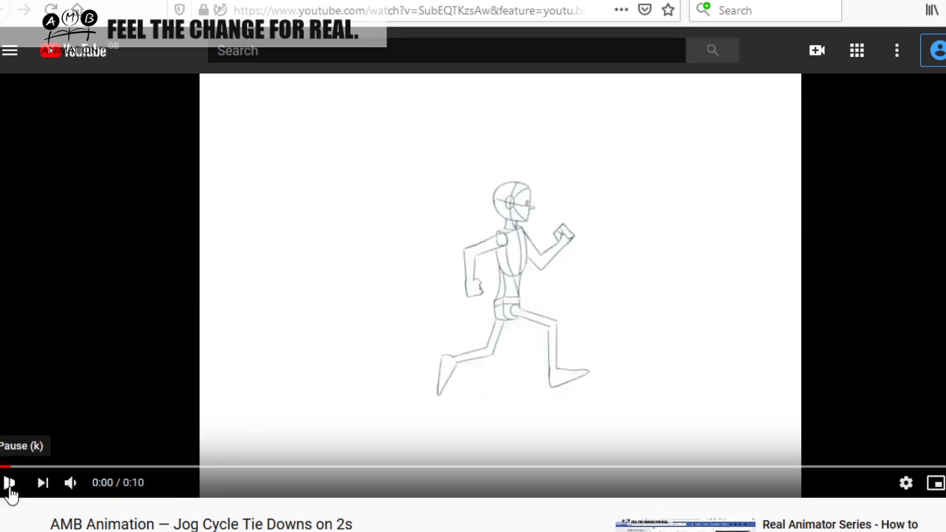
click(9, 486)
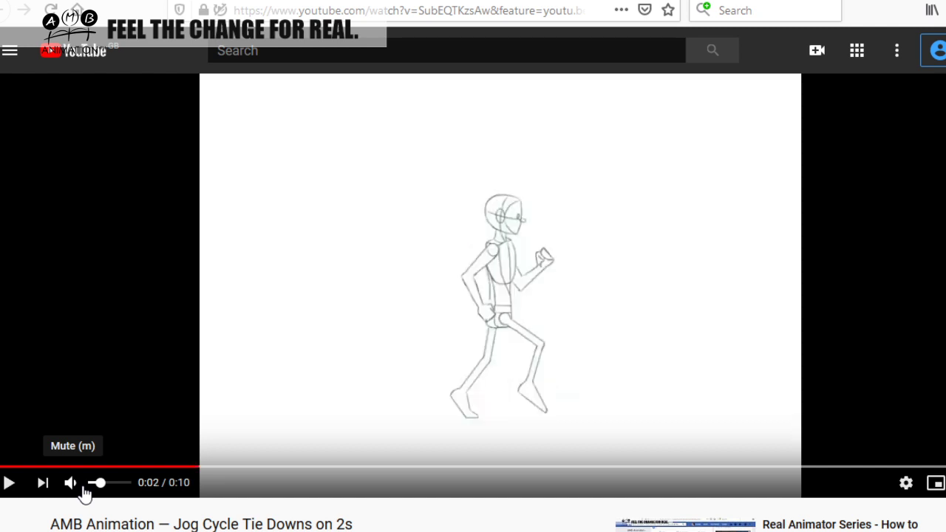
Step back and forth through single frames around the 0:01 to 0:02 marks to examine the jogging poses
key(comma)
key(comma)
key(comma)
key(comma)
key(comma)
key(comma)
key(comma)
key(comma)
key(period)
key(period)
key(period)
key(period)
key(period)
key(period)
key(period)
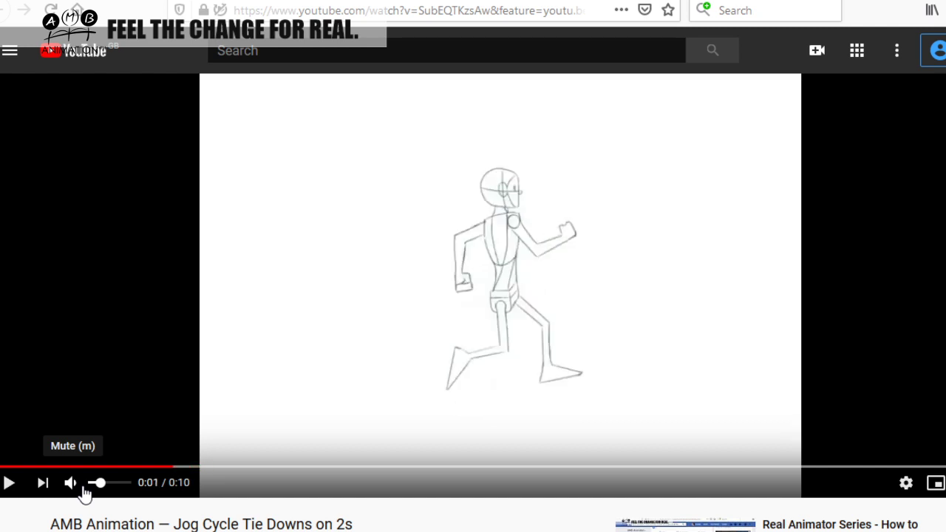
key(period)
key(period)
key(period)
key(period)
key(period)
key(period)
key(period)
key(period)
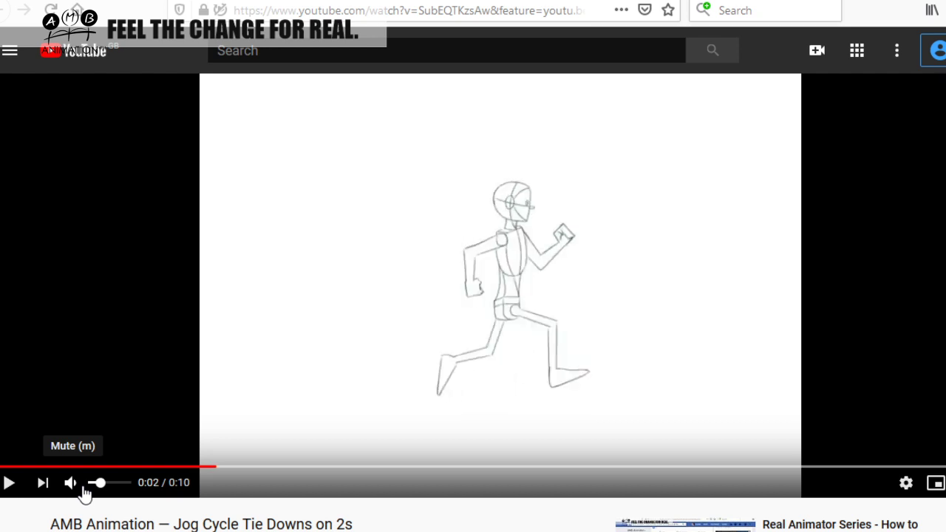
key(comma)
key(period)
key(period)
key(period)
key(period)
key(period)
key(period)
key(period)
key(period)
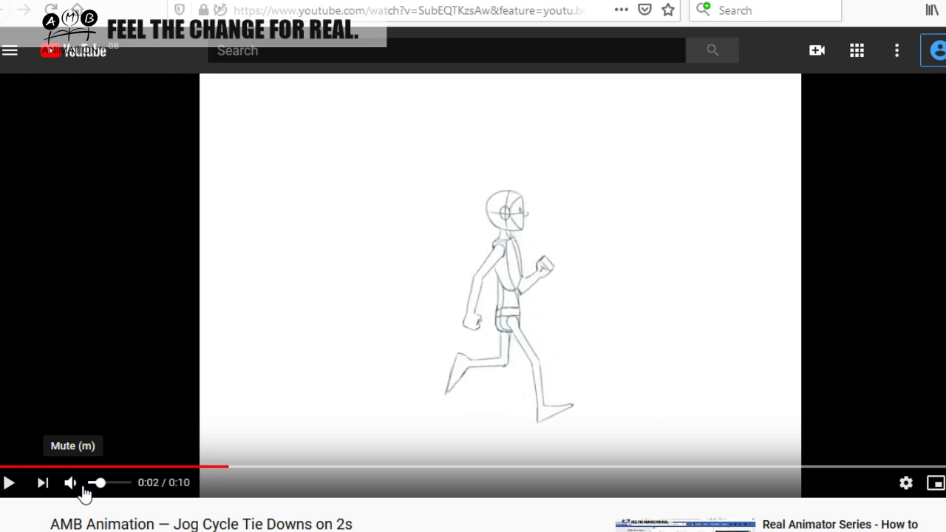
key(comma)
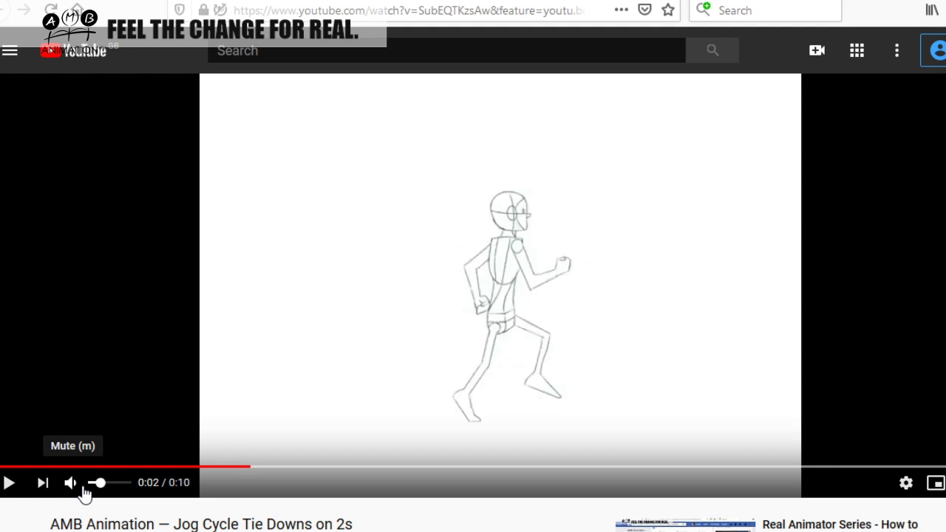
Advance the jog cycle frame by frame to the 0:04 mark to examine the torso, arms and stride
key(period)
key(period)
key(period)
key(period)
key(period)
key(period)
key(period)
key(period)
key(period)
key(period)
key(period)
key(period)
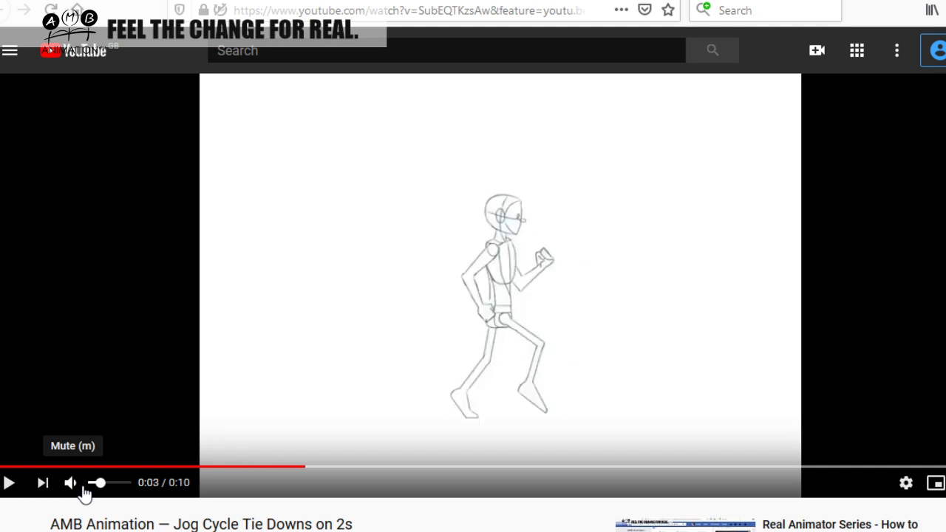
key(period)
key(period)
key(period)
key(period)
key(period)
key(period)
key(period)
key(period)
key(period)
key(period)
key(period)
key(period)
key(period)
key(period)
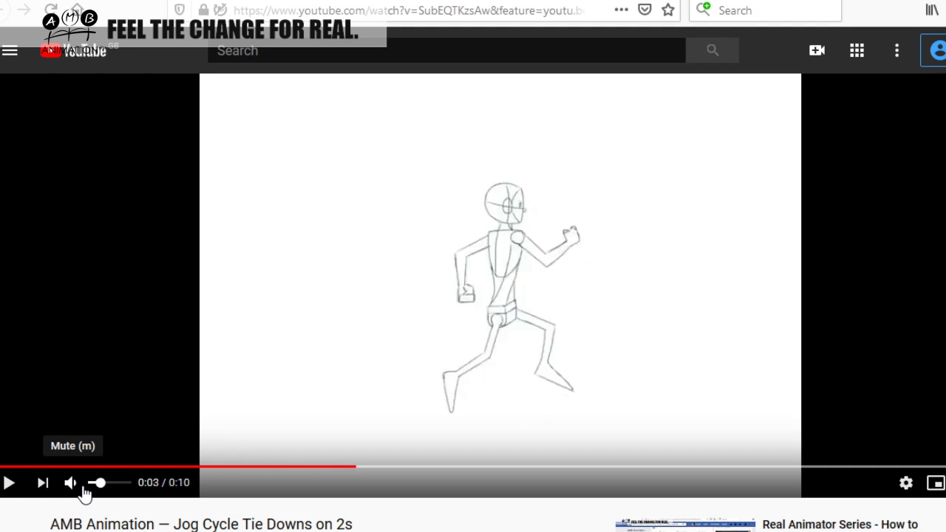
key(period)
key(period)
key(period)
key(period)
key(period)
key(period)
key(period)
key(period)
key(period)
key(period)
key(period)
key(period)
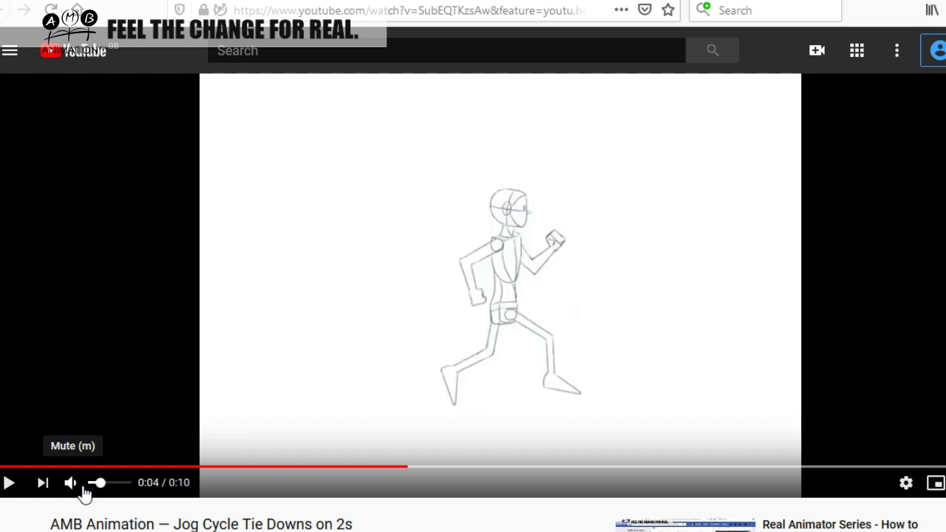
key(period)
key(period)
key(period)
key(period)
key(period)
key(period)
key(period)
key(period)
key(period)
key(period)
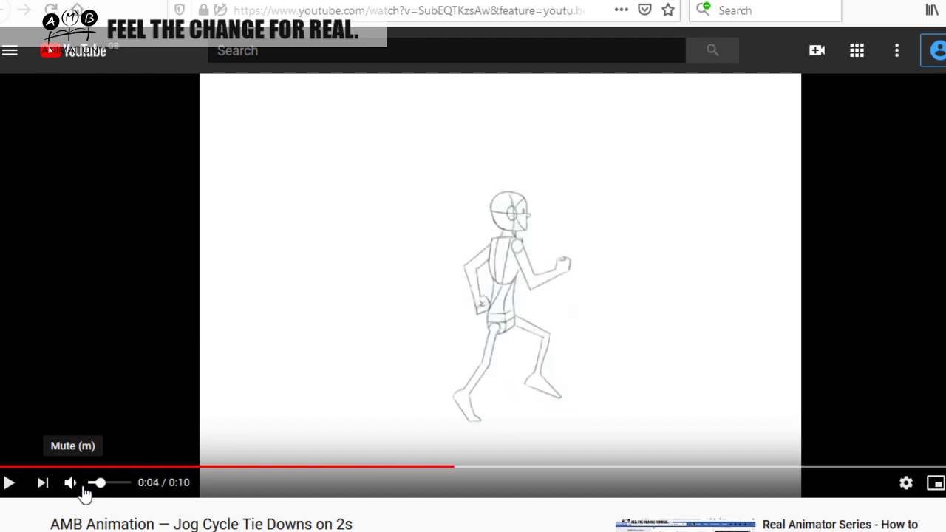
key(period)
key(period)
key(period)
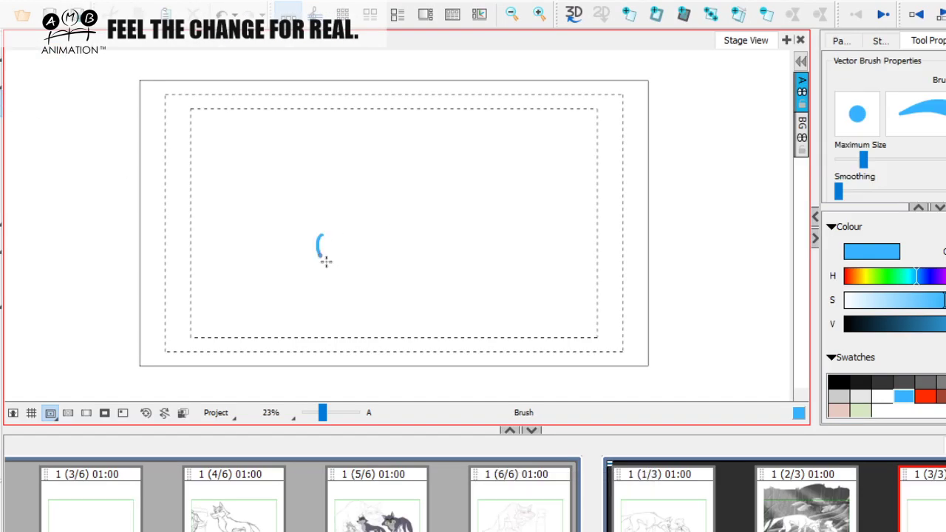
Switch to Storyboard Pro and sketch a tilted circle, a slanted line with an arrowhead, a lobed circle and a small circle
mouse_move(326, 262)
mouse_down()
mouse_move(354, 275)
mouse_move(370, 253)
mouse_move(332, 227)
mouse_move(362, 274)
mouse_up()
drag(316, 120, 384, 231)
drag(343, 171, 371, 184)
drag(329, 237, 323, 242)
mouse_move(491, 230)
mouse_down()
mouse_move(463, 266)
mouse_move(484, 224)
mouse_up()
mouse_move(528, 249)
mouse_down()
mouse_move(486, 268)
mouse_move(457, 242)
mouse_move(489, 252)
mouse_move(477, 269)
mouse_move(500, 271)
mouse_move(519, 244)
mouse_up()
drag(598, 238, 571, 260)
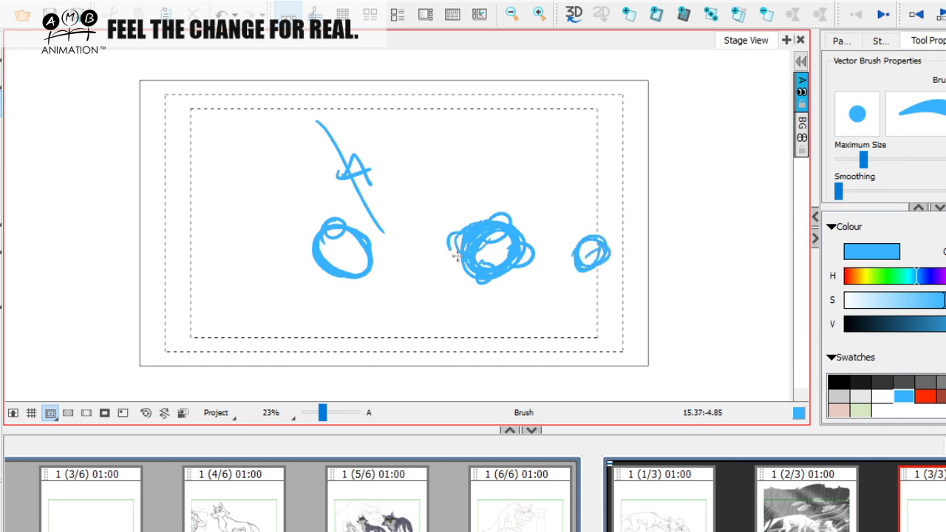
Select the circles and slanted arrow line and delete them from the panel
key(alt+s)
key(ctrl+a)
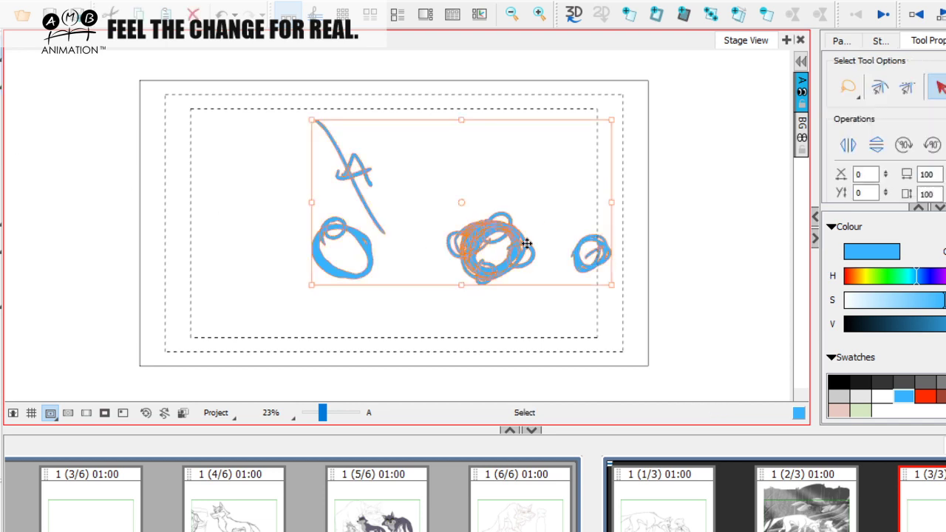
key(Delete)
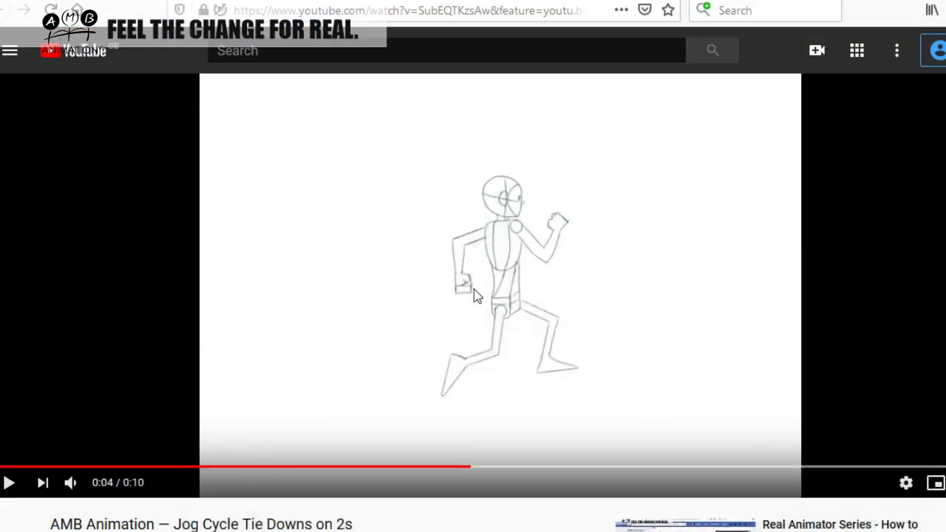
Return to the YouTube jog cycle, jump to 0:03 and examine the motion forward frame by frame
click(345, 470)
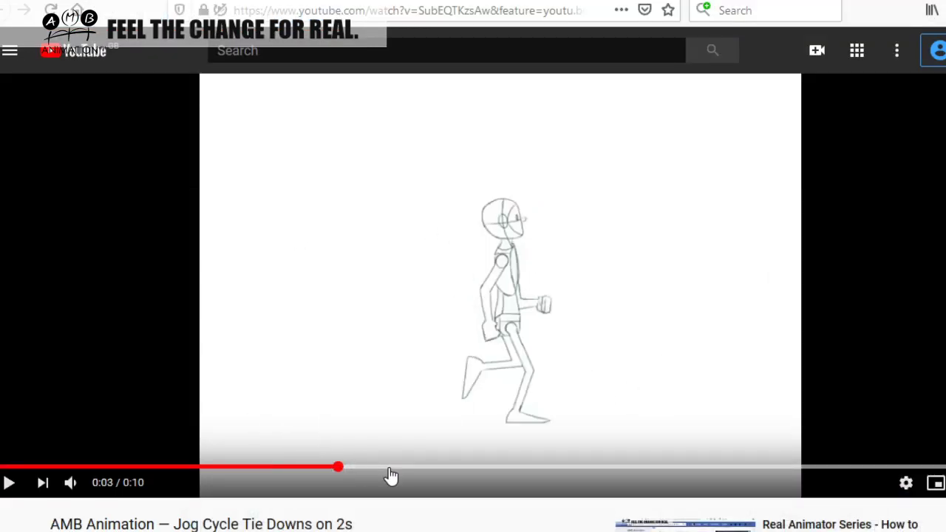
key(period)
key(period)
key(period)
key(period)
key(period)
key(period)
key(period)
key(period)
key(period)
key(period)
key(period)
key(period)
key(period)
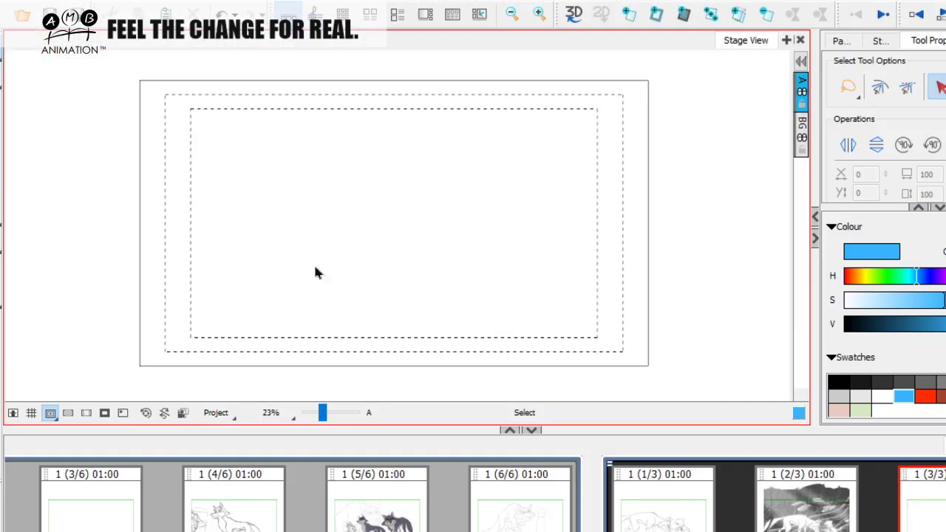
Switch to Storyboard Pro and sketch an overlapping tall oval torso with a smaller rounded form at its base
key(alt+b)
mouse_move(358, 167)
mouse_down()
mouse_move(416, 200)
mouse_move(355, 156)
mouse_up()
mouse_move(345, 201)
mouse_down()
mouse_move(365, 245)
mouse_move(379, 254)
mouse_up()
mouse_move(346, 202)
mouse_down()
mouse_move(384, 230)
mouse_move(367, 270)
mouse_up()
mouse_move(353, 163)
mouse_down()
mouse_move(355, 187)
mouse_move(421, 187)
mouse_up()
mouse_move(408, 149)
mouse_down()
mouse_move(401, 215)
mouse_move(343, 205)
mouse_move(406, 207)
mouse_move(412, 153)
mouse_move(348, 221)
mouse_move(347, 130)
mouse_move(343, 211)
mouse_move(431, 151)
mouse_move(415, 199)
mouse_move(356, 133)
mouse_move(393, 222)
mouse_move(377, 126)
mouse_move(338, 236)
mouse_up()
Select the oval torso sketch and delete it from the panel
key(alt+s)
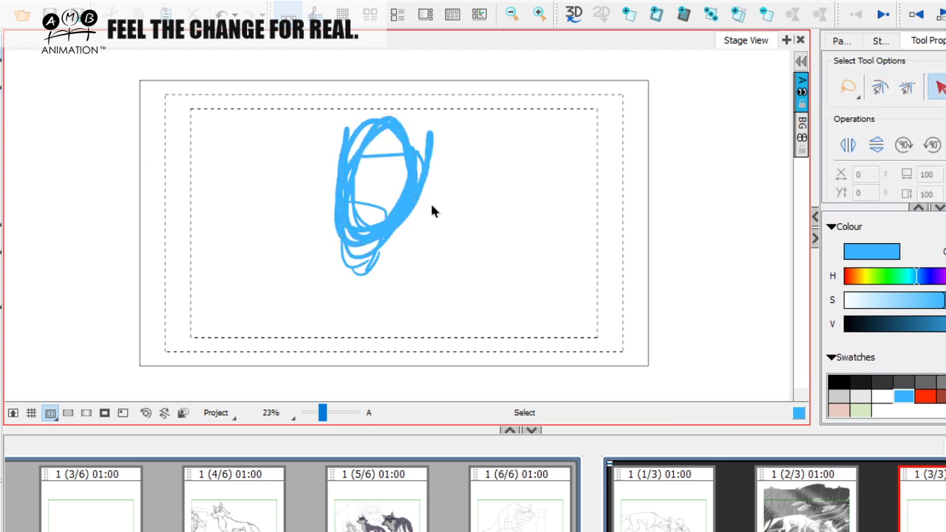
click(359, 207)
key(Delete)
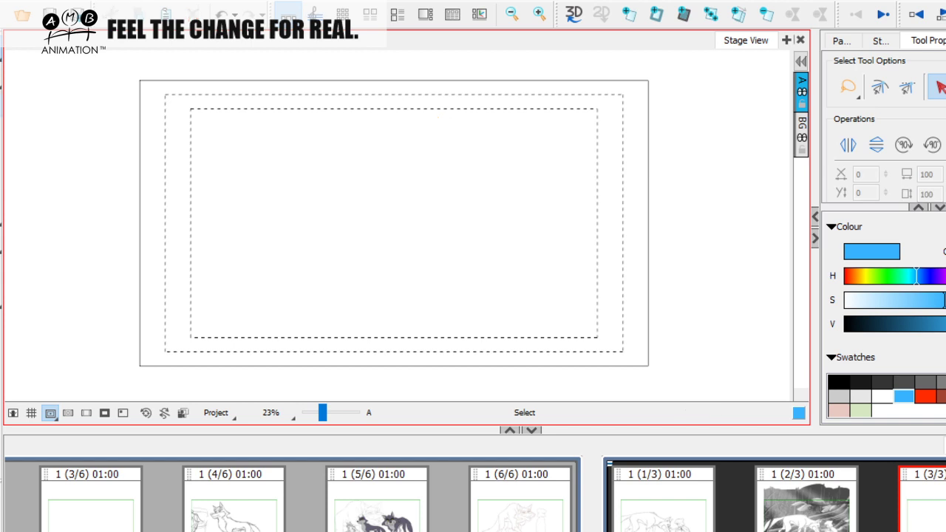
Sketch a long, diagonally stretched torso shape with repeated loops and delete it
key(alt+b)
mouse_move(426, 177)
mouse_down()
mouse_move(378, 227)
mouse_move(477, 180)
mouse_move(392, 204)
mouse_move(502, 166)
mouse_move(517, 173)
mouse_move(358, 255)
mouse_up()
key(alt+s)
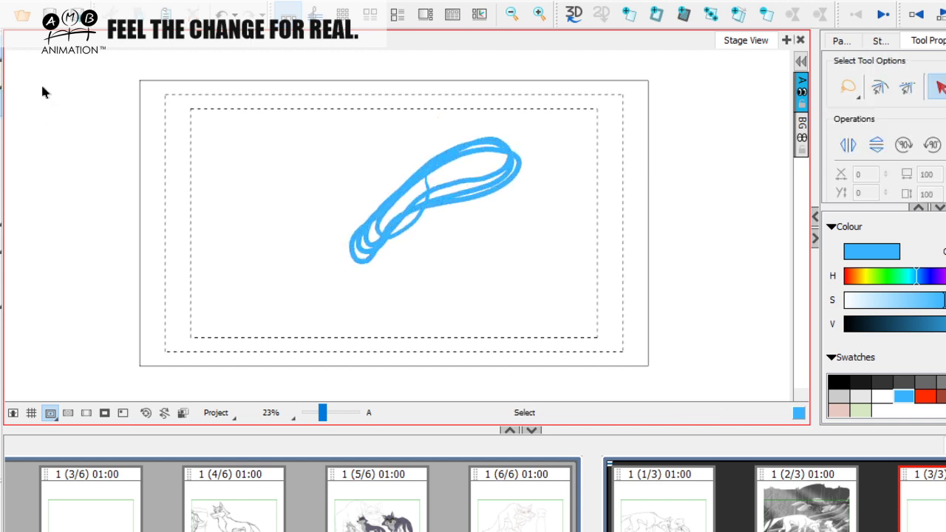
click(461, 184)
key(Delete)
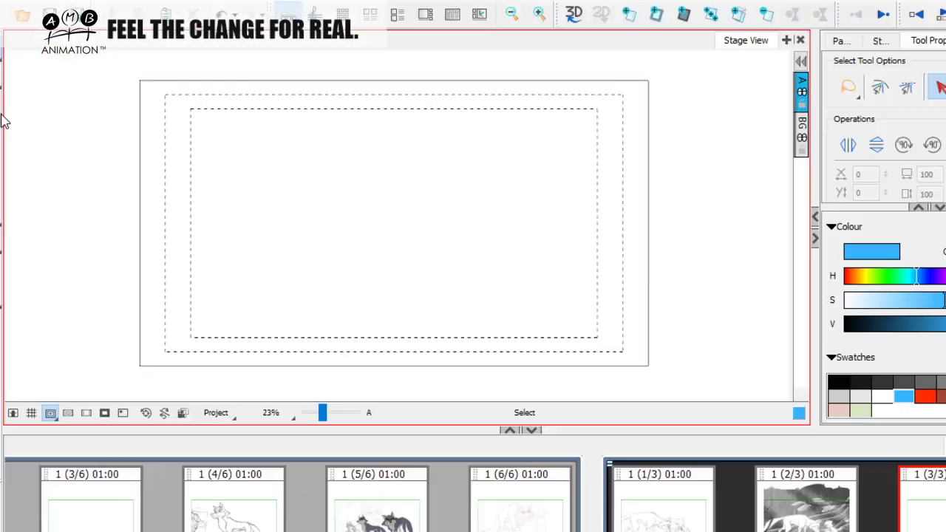
Sketch a round hip with two legs and a thick curved torso rising from it, and delete the sketch
key(alt+b)
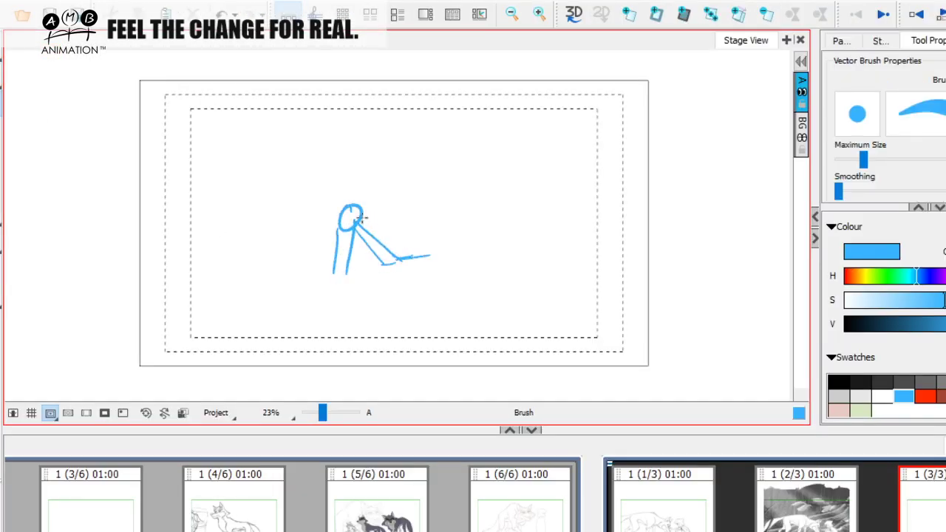
drag(388, 207, 395, 155)
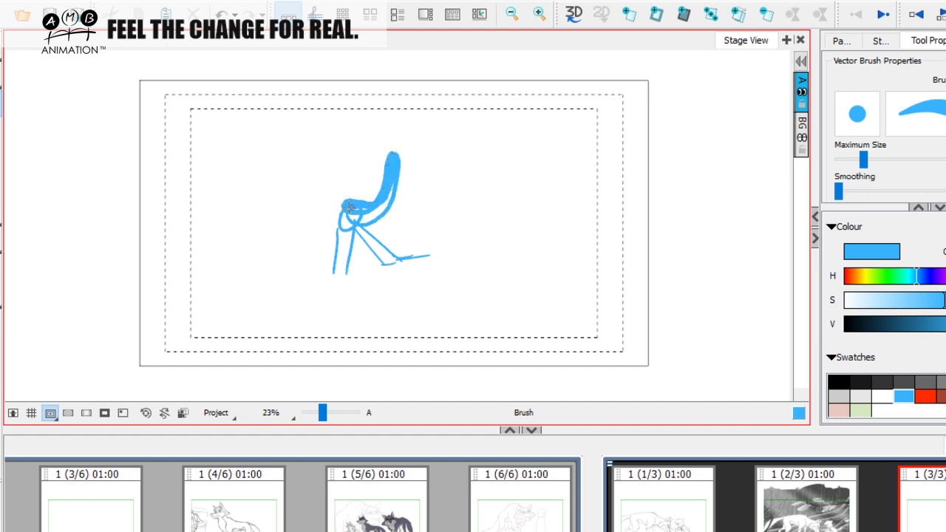
key(alt+s)
click(408, 192)
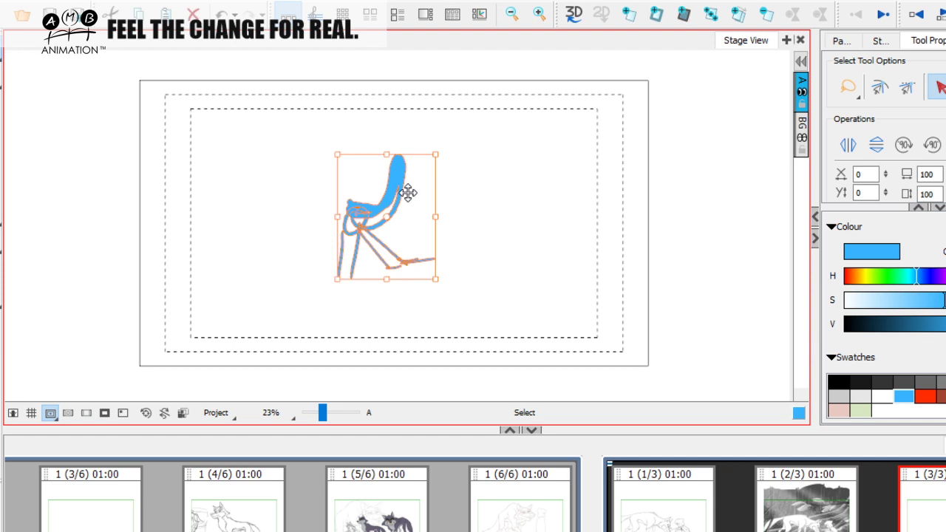
key(Delete)
key(alt+b)
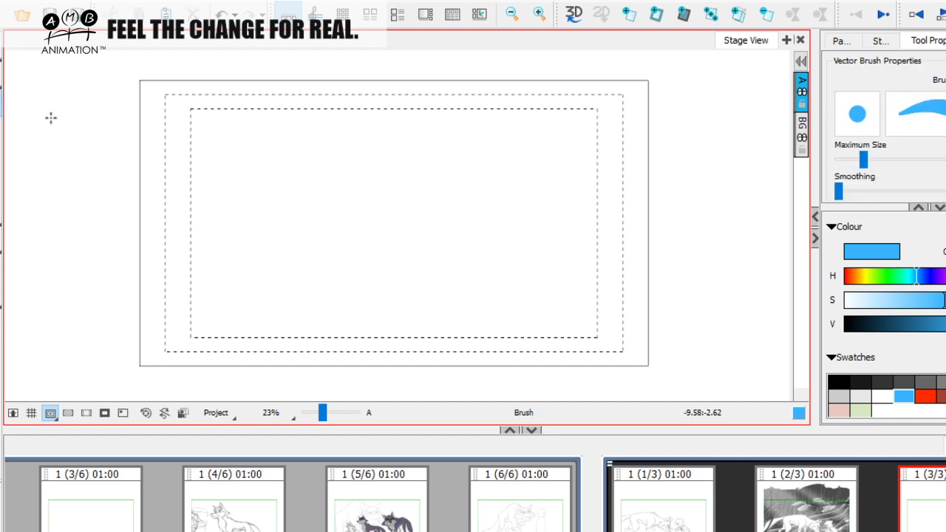
key(alt+s)
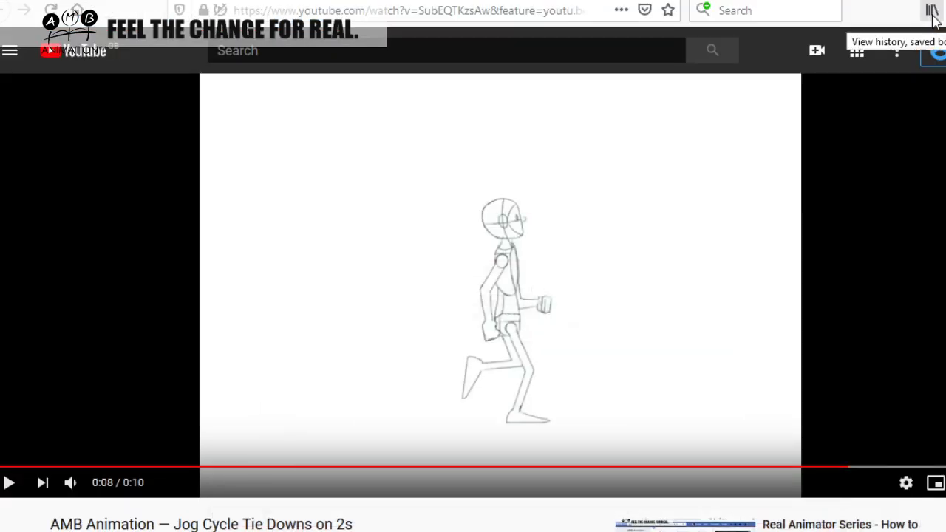
Switch to the YouTube jog cycle, play it to the end, replay it with pauses and close its tab
click(4, 490)
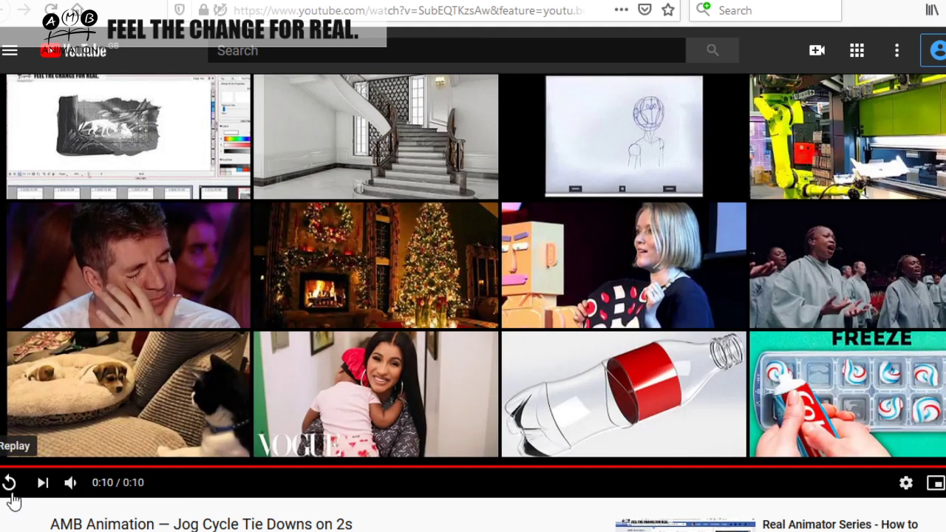
click(9, 482)
click(9, 481)
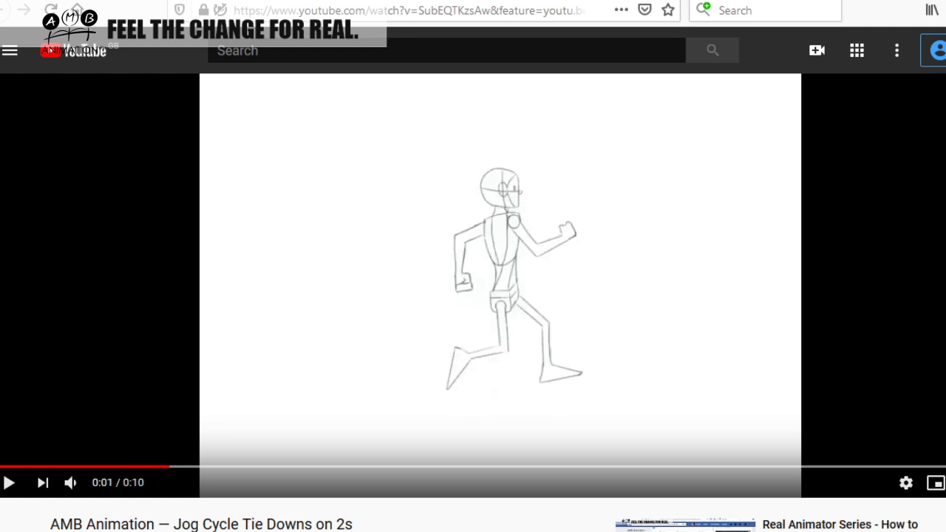
click(9, 484)
click(9, 483)
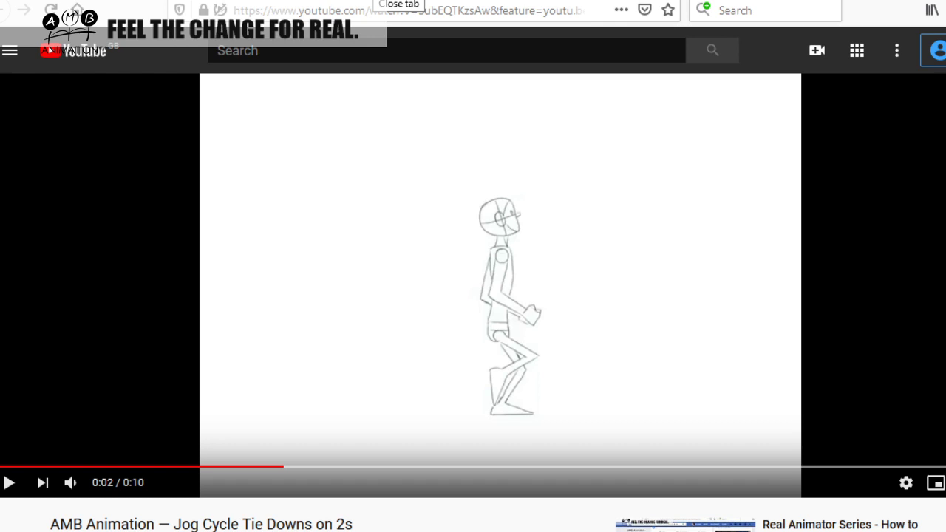
key(ctrl+w)
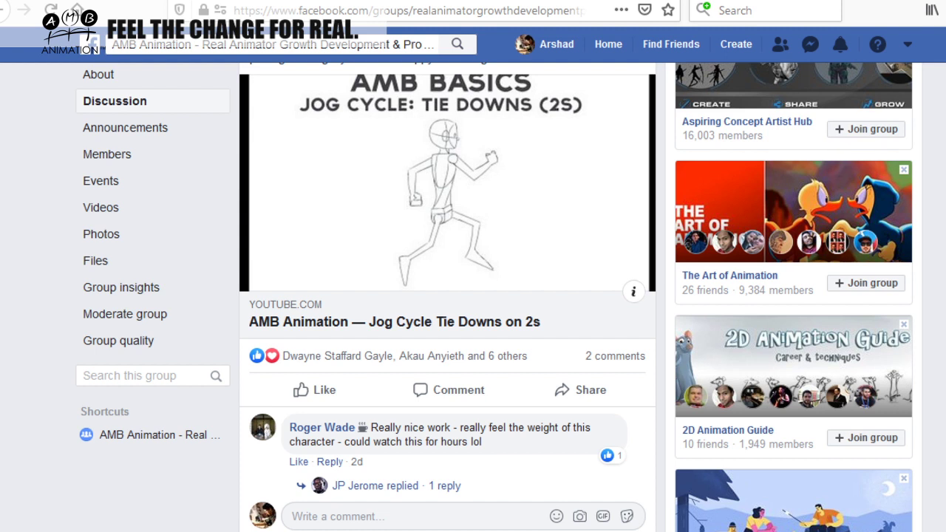
Switch to the AMB Animation website and open the Join The AMB Real Animator Training Library page
drag(945, 22, 462, 3)
mouse_move(667, 115)
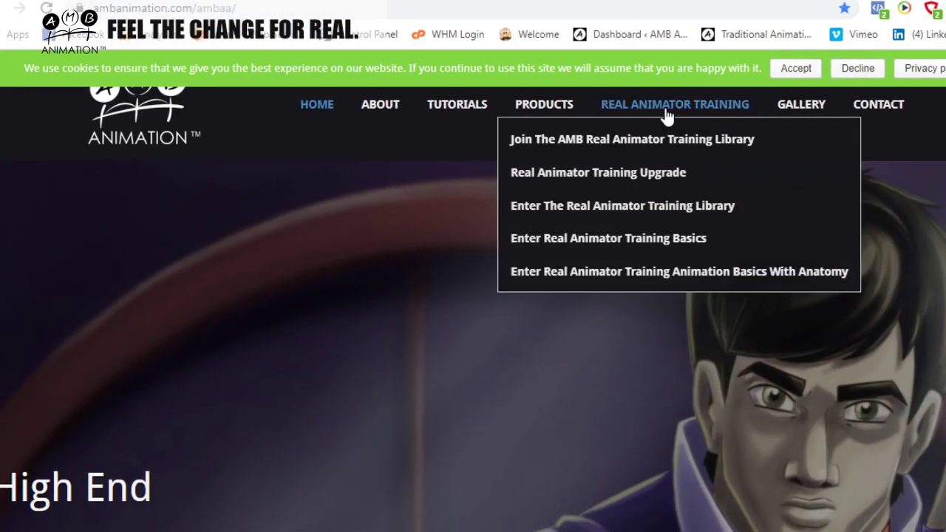
click(654, 141)
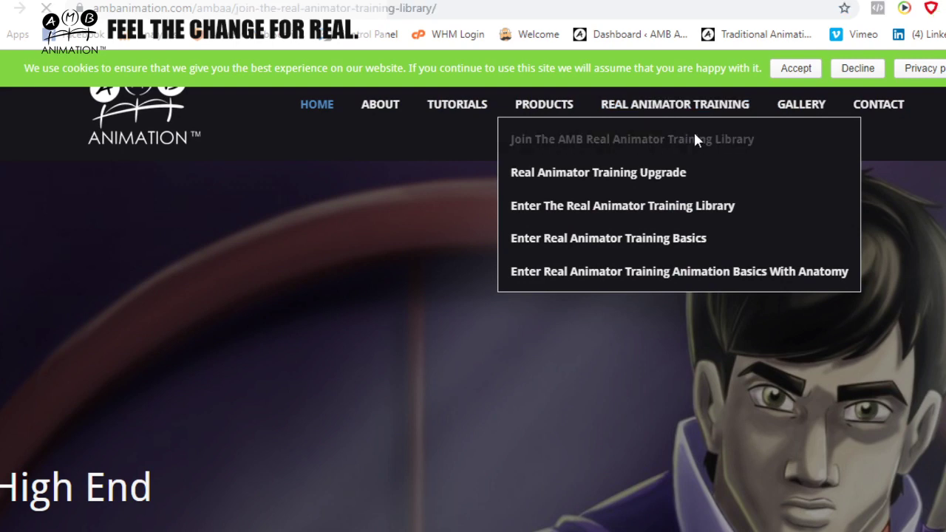
scroll(511, 273, down, 5)
scroll(512, 273, up, 3)
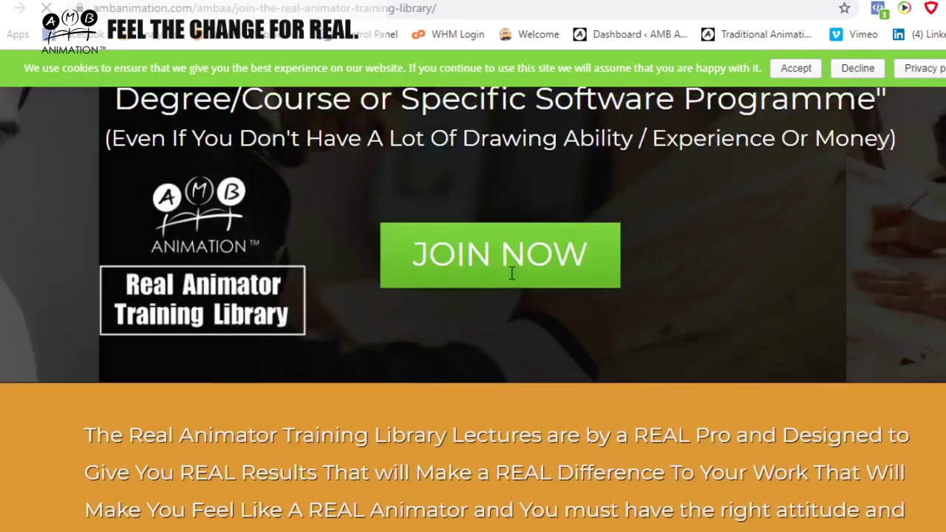
Open the Join Now offer, look over the membership options and put the website window away
click(511, 268)
scroll(285, 279, down, 2)
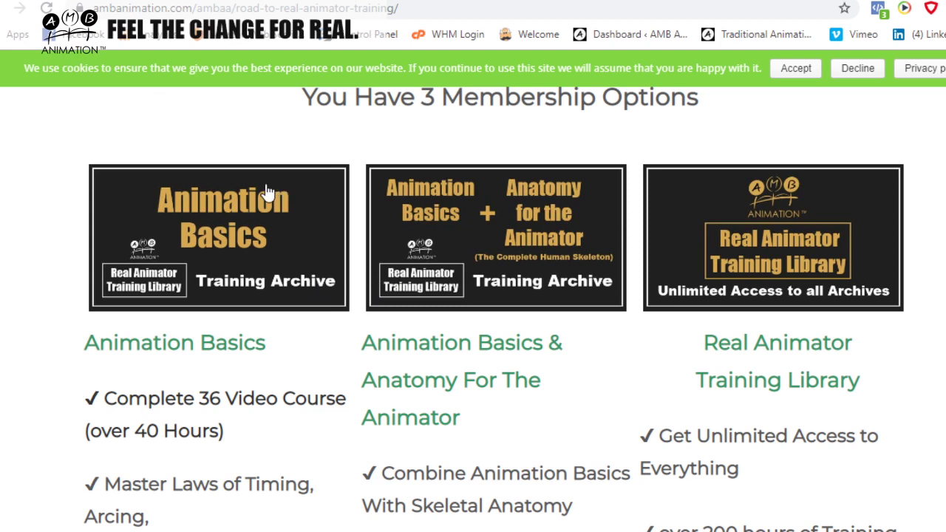
scroll(226, 220, down, 1)
scroll(226, 220, up, 1)
scroll(131, 268, down, 1)
key(super+Down)
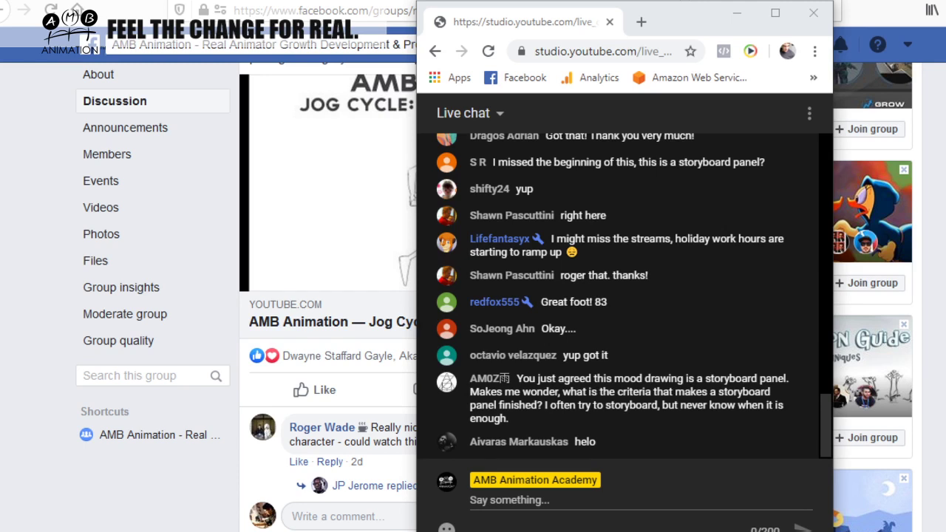
Return to the Facebook group and look through the posts around the pendulum spin and jog cycle
click(234, 11)
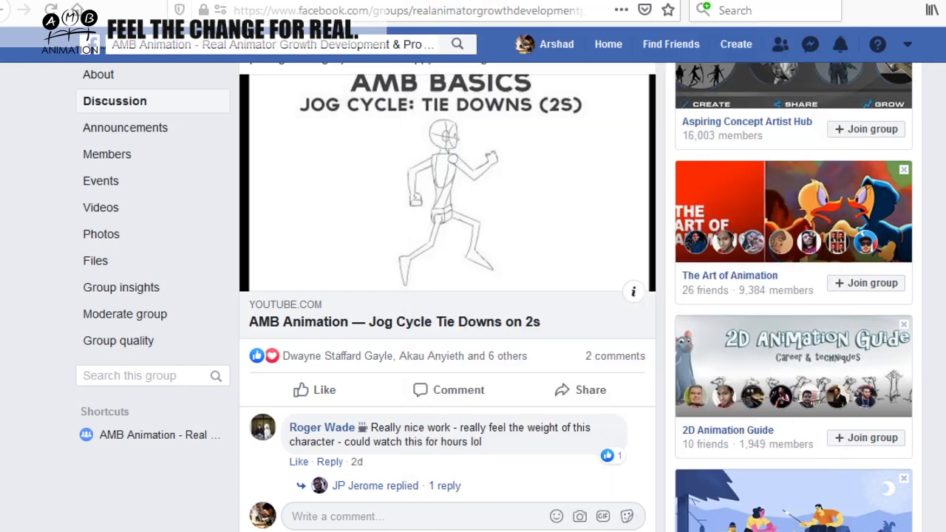
scroll(280, 251, down, 5)
scroll(286, 259, up, 6)
scroll(285, 258, up, 15)
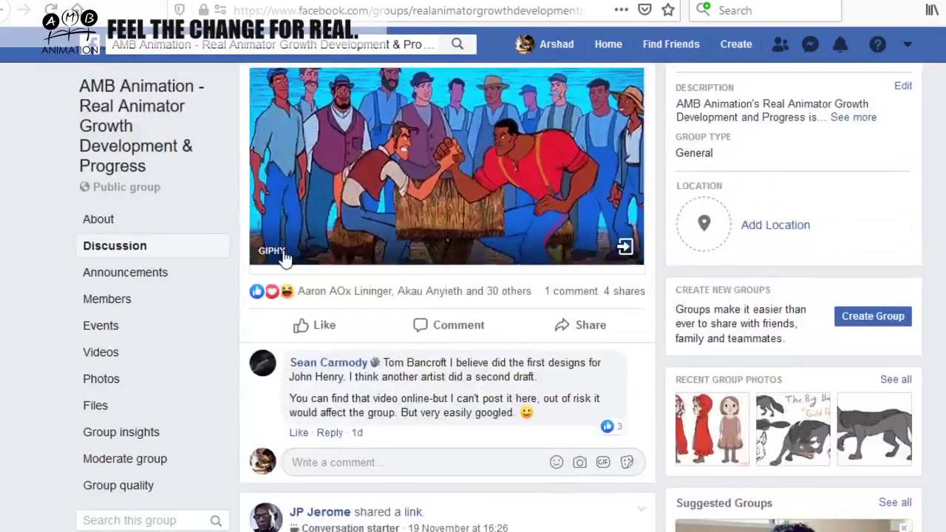
scroll(287, 259, up, 15)
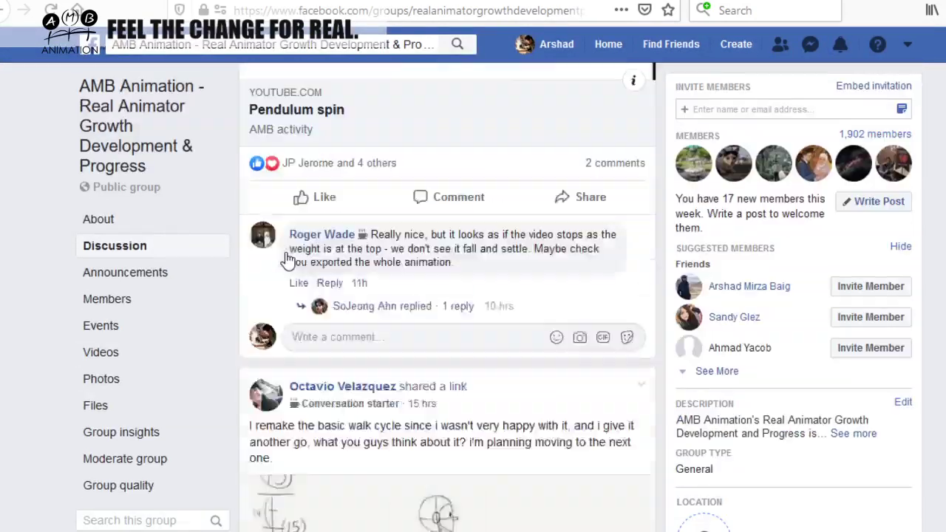
scroll(303, 263, down, 6)
scroll(309, 251, down, 15)
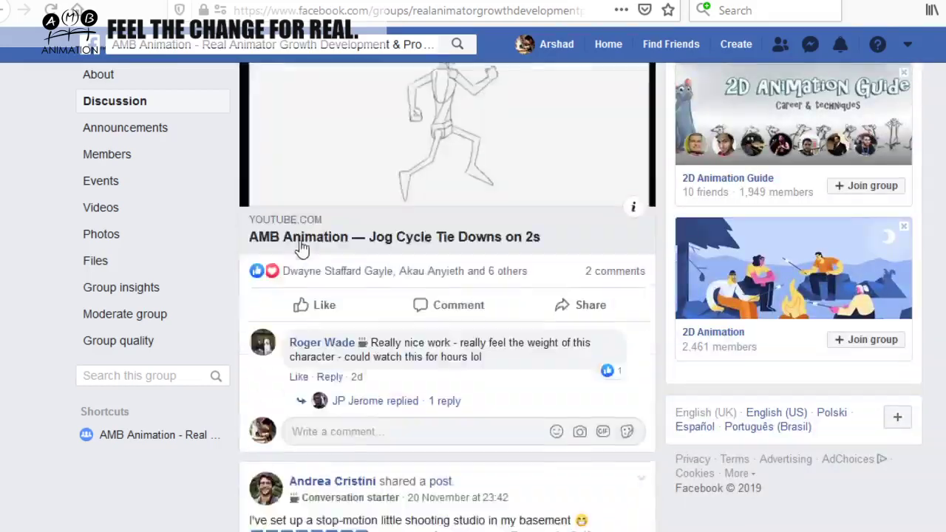
Examine the turning character animation and comments in the post asking how to improve at drawing
scroll(302, 252, up, 10)
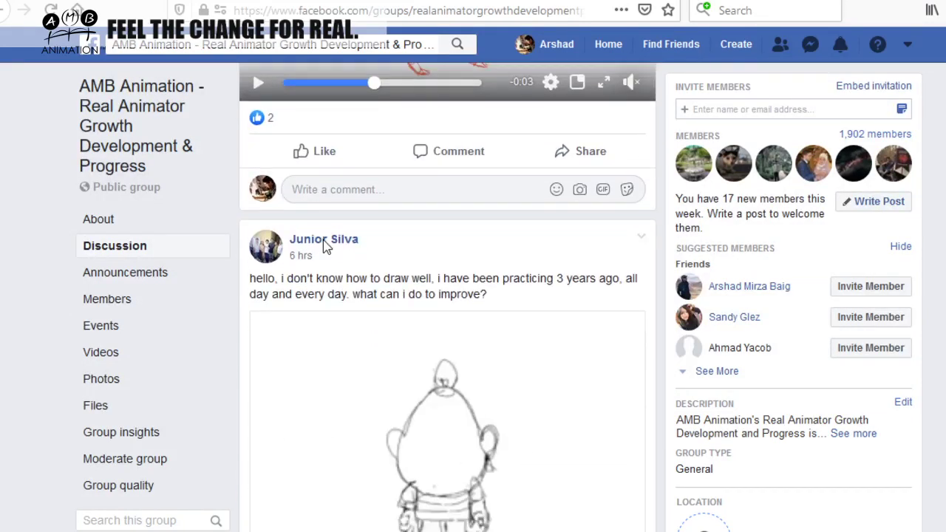
scroll(505, 281, down, 3)
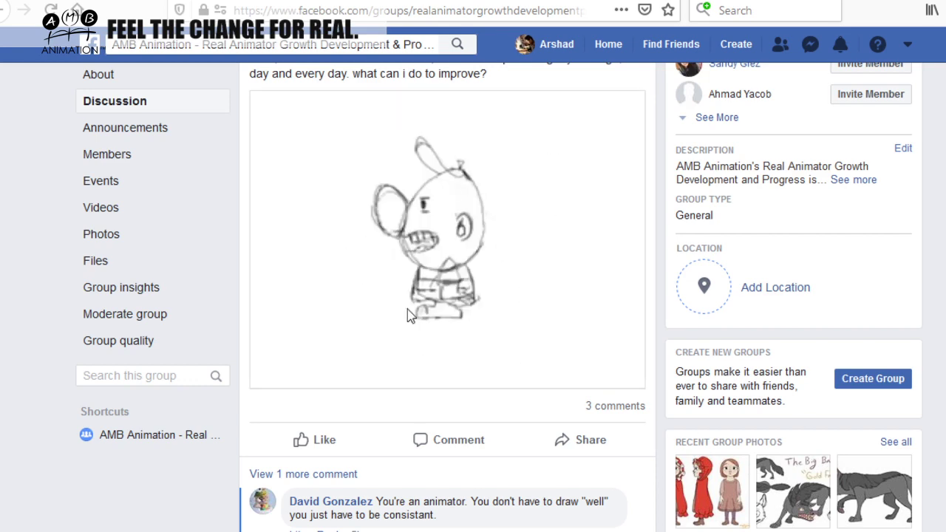
scroll(358, 291, down, 6)
scroll(417, 317, up, 6)
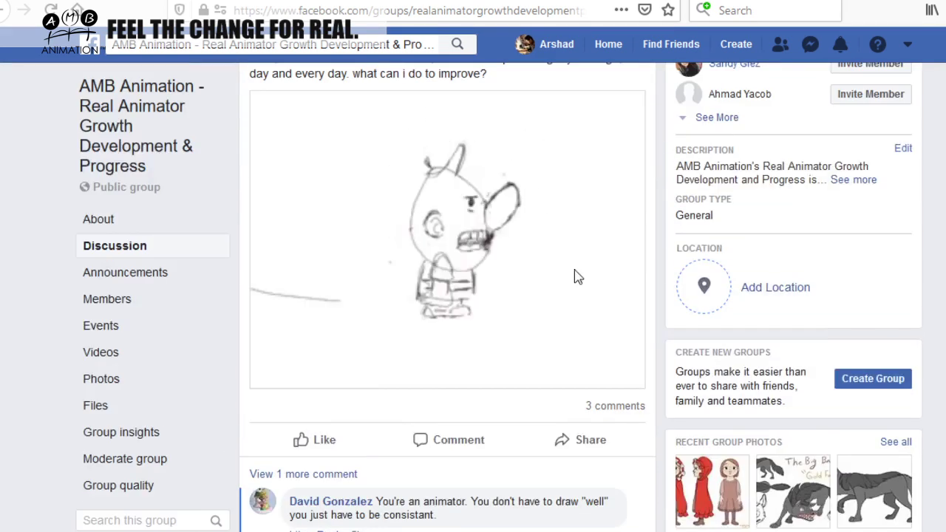
scroll(436, 296, down, 15)
scroll(425, 282, up, 15)
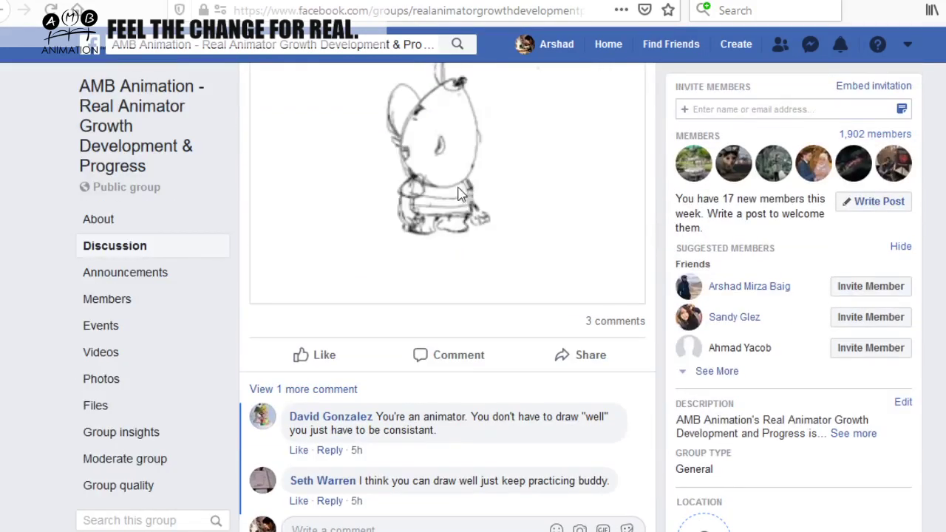
scroll(458, 184, up, 3)
Find the group post about Jumping Action With Squash & Stretch and open its YouTube video
scroll(355, 359, down, 8)
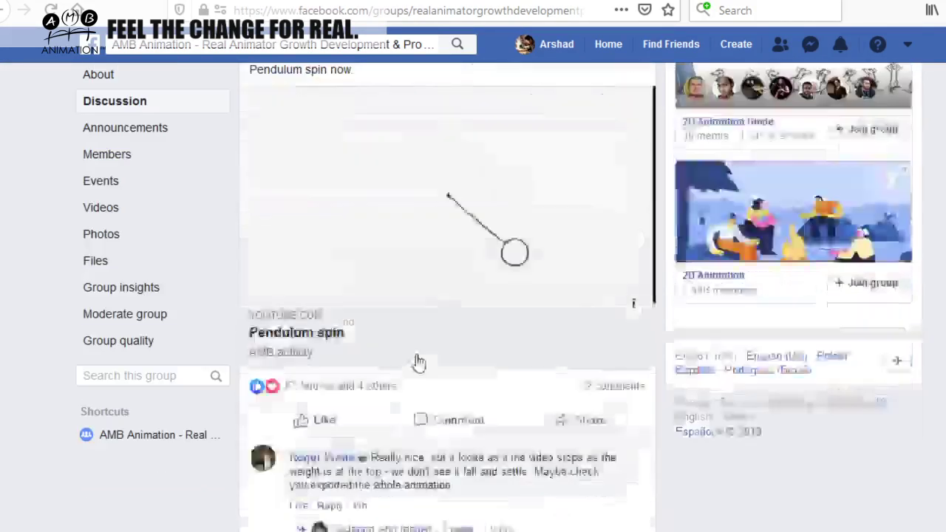
scroll(419, 361, down, 10)
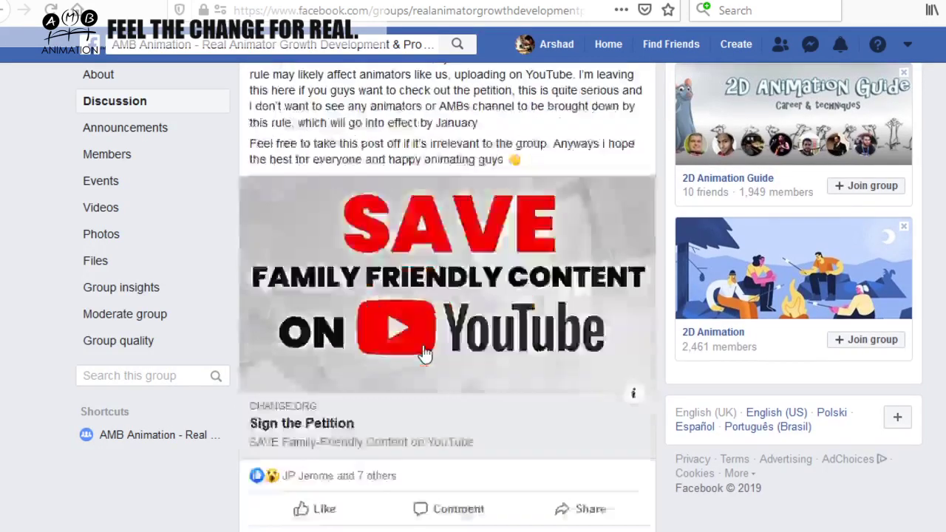
scroll(425, 354, down, 12)
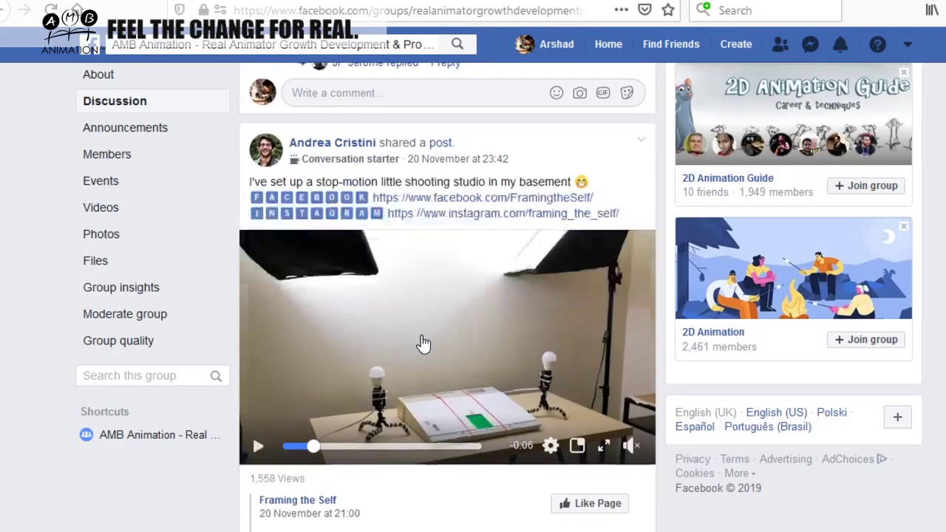
scroll(424, 343, down, 8)
scroll(423, 342, up, 3)
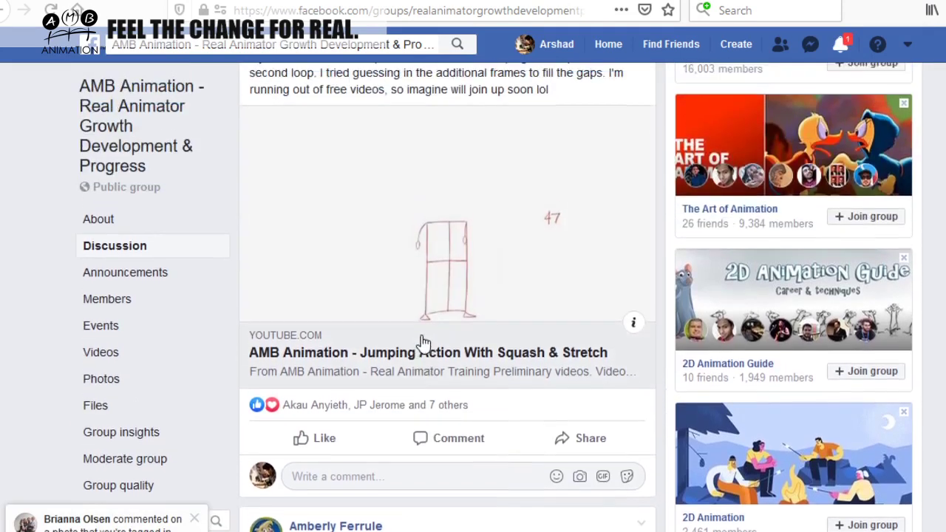
scroll(423, 343, up, 1)
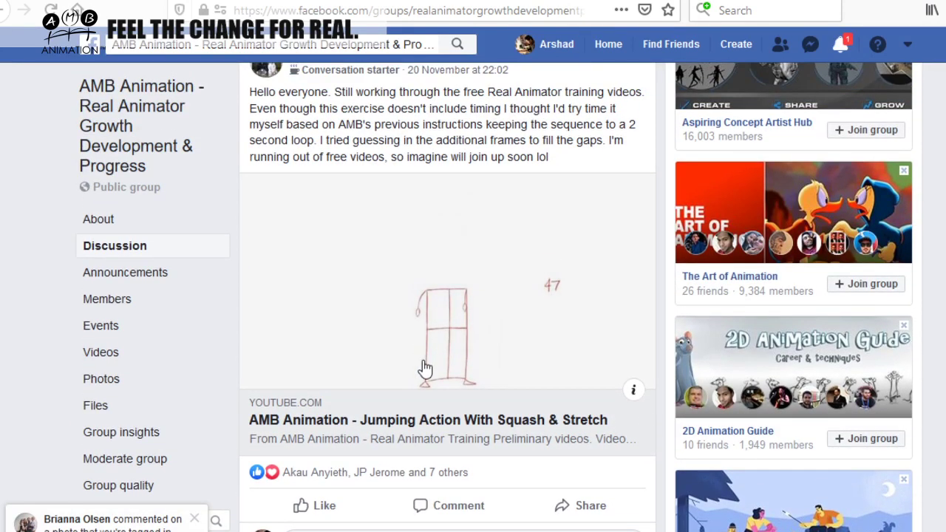
click(425, 368)
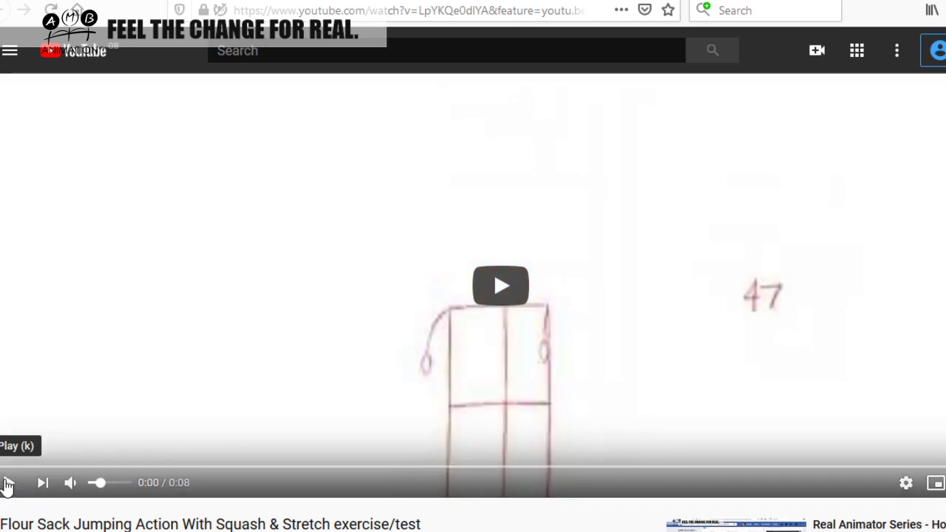
Play the flour sack jumping video, pausing and resuming it to study the squash and stretch poses
click(7, 484)
click(8, 484)
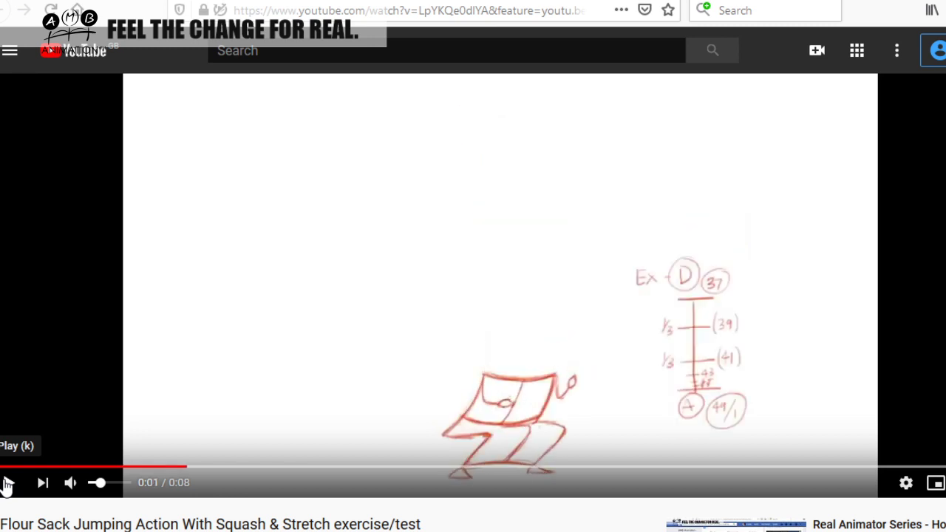
click(8, 484)
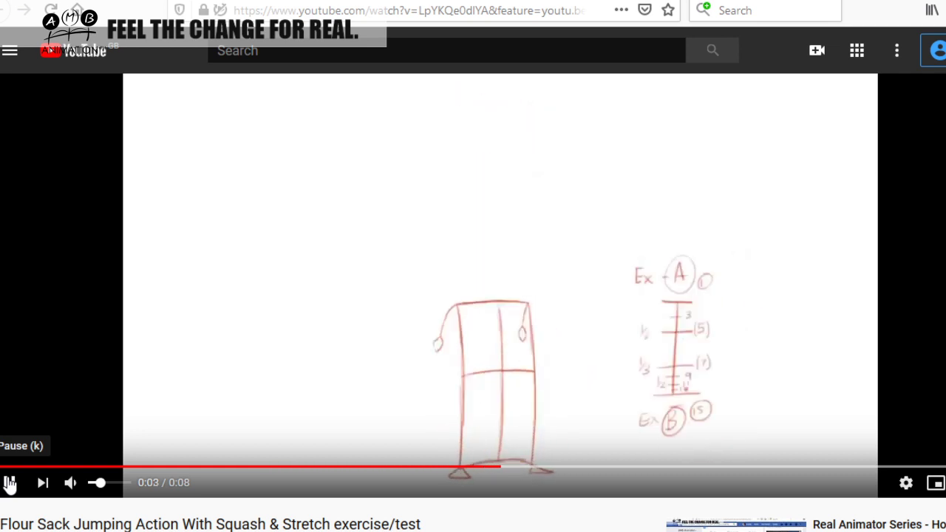
click(9, 484)
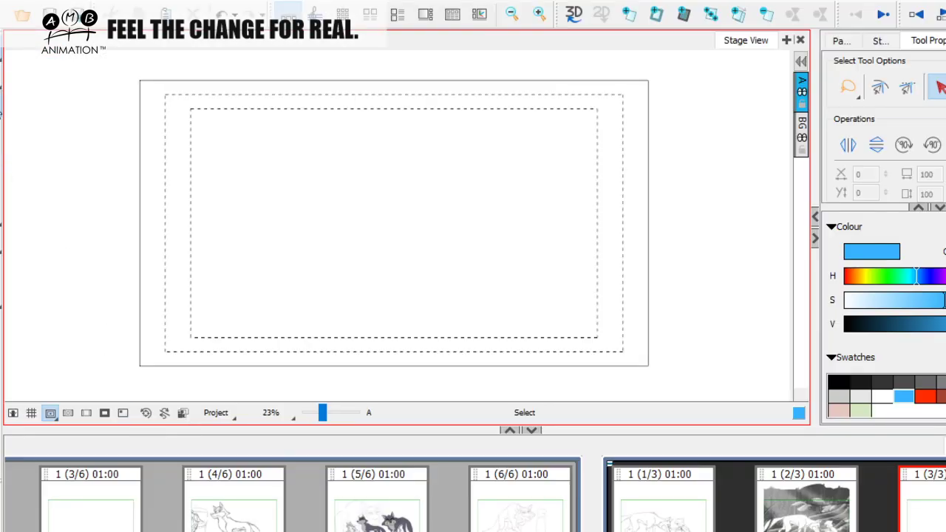
In the empty storyboard panel, brush two blue flour sacks side by side, one angular and one with a rounder bend
key(alt+b)
mouse_move(380, 222)
mouse_down()
mouse_move(332, 277)
mouse_move(408, 305)
mouse_up()
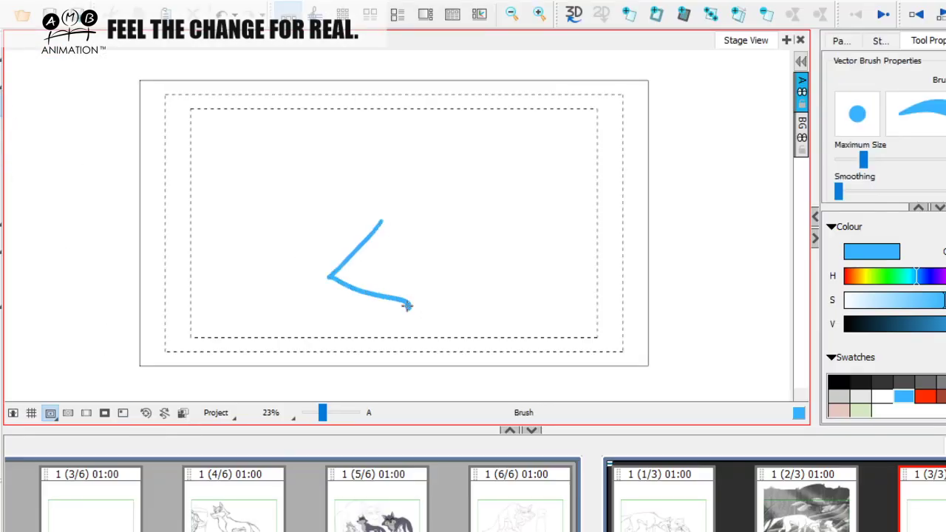
mouse_move(382, 222)
mouse_down()
mouse_move(419, 248)
mouse_move(403, 267)
mouse_move(415, 297)
mouse_up()
drag(332, 276, 364, 327)
drag(335, 328, 428, 323)
mouse_move(441, 231)
mouse_down()
mouse_move(411, 275)
mouse_move(401, 331)
mouse_up()
mouse_move(573, 241)
mouse_down()
mouse_move(541, 321)
mouse_move(561, 317)
mouse_move(583, 250)
mouse_move(620, 240)
mouse_move(616, 276)
mouse_move(576, 276)
mouse_move(613, 310)
mouse_move(589, 320)
mouse_move(528, 312)
mouse_move(543, 328)
mouse_move(524, 343)
mouse_move(618, 326)
mouse_move(583, 243)
mouse_move(568, 237)
mouse_move(625, 238)
mouse_up()
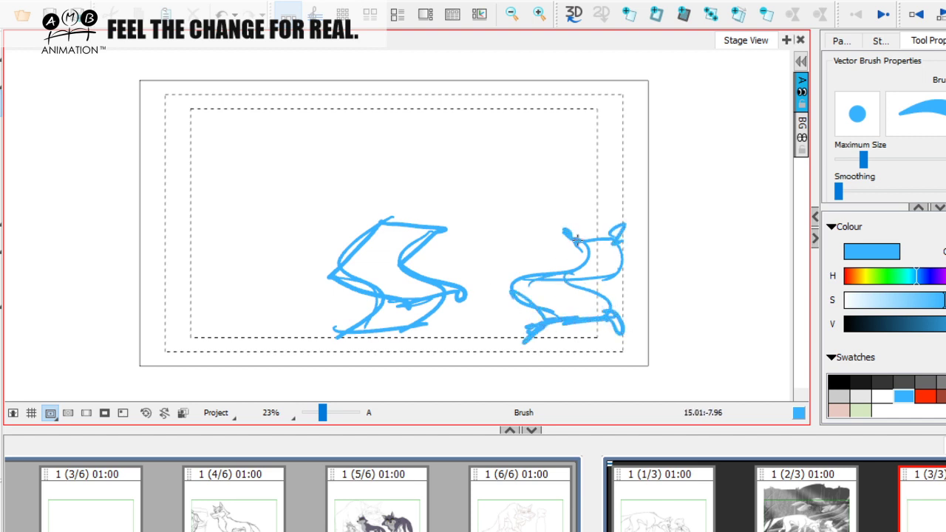
Draw red curves over the second flour sack to exaggerate its bulging body, corners and bent back
click(927, 396)
mouse_move(587, 244)
mouse_down()
mouse_move(581, 285)
mouse_move(576, 241)
mouse_move(566, 241)
mouse_move(554, 266)
mouse_move(512, 275)
mouse_move(505, 303)
mouse_move(562, 311)
mouse_move(571, 300)
mouse_move(568, 322)
mouse_move(558, 322)
mouse_move(628, 301)
mouse_move(633, 266)
mouse_move(622, 235)
mouse_move(551, 237)
mouse_up()
drag(613, 227, 621, 232)
mouse_move(542, 329)
mouse_down()
mouse_move(519, 333)
mouse_move(617, 327)
mouse_move(538, 333)
mouse_up()
drag(628, 325, 609, 325)
mouse_move(520, 320)
mouse_down()
mouse_move(529, 253)
mouse_move(488, 280)
mouse_move(520, 320)
mouse_up()
drag(497, 301, 579, 264)
Delete the red strokes and both blue flour sack sketches from the panel
click(2, 69)
click(571, 236)
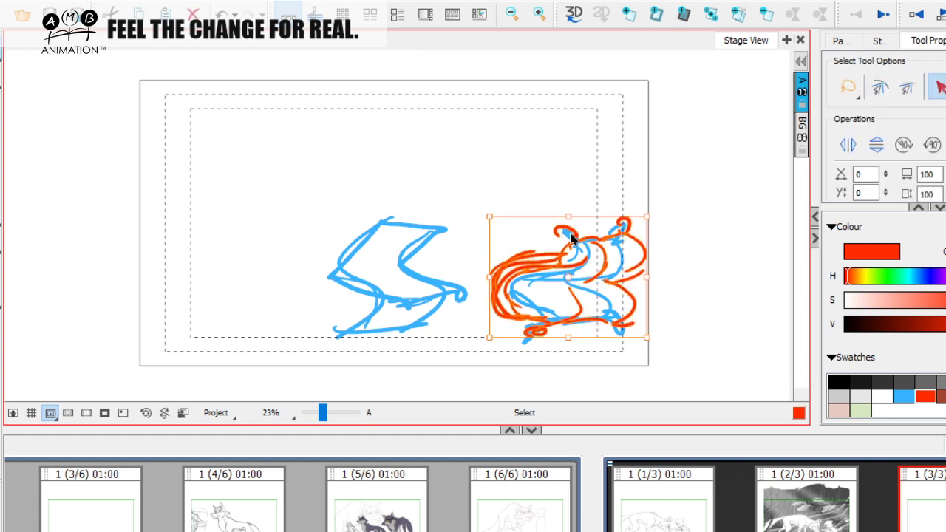
key(Delete)
key(ctrl+a)
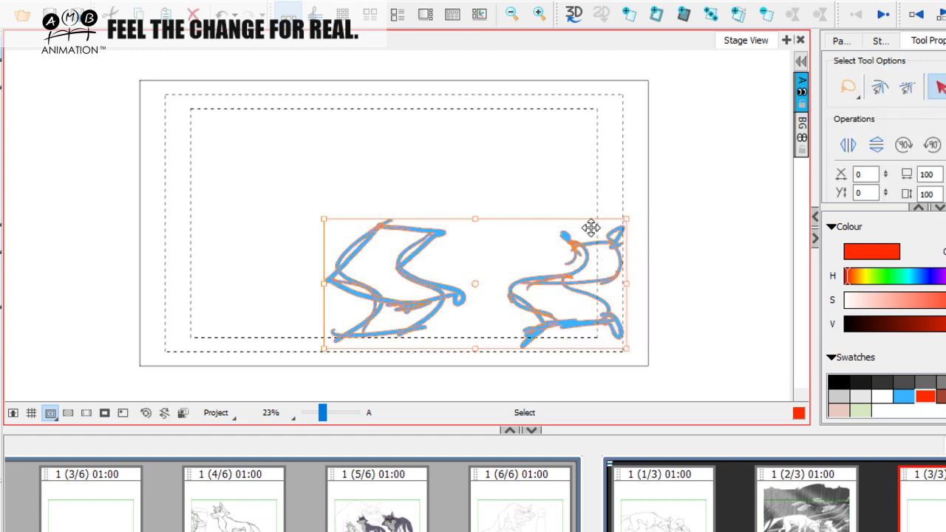
key(Delete)
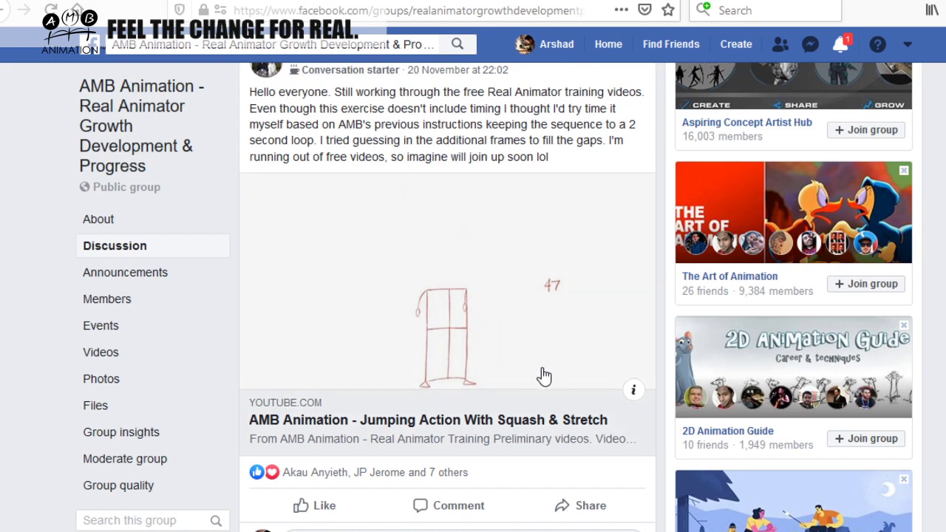
Return to the Facebook group's Real Animator Training Preliminaries announcement and expand its full description
scroll(540, 376, up, 5)
scroll(543, 369, up, 15)
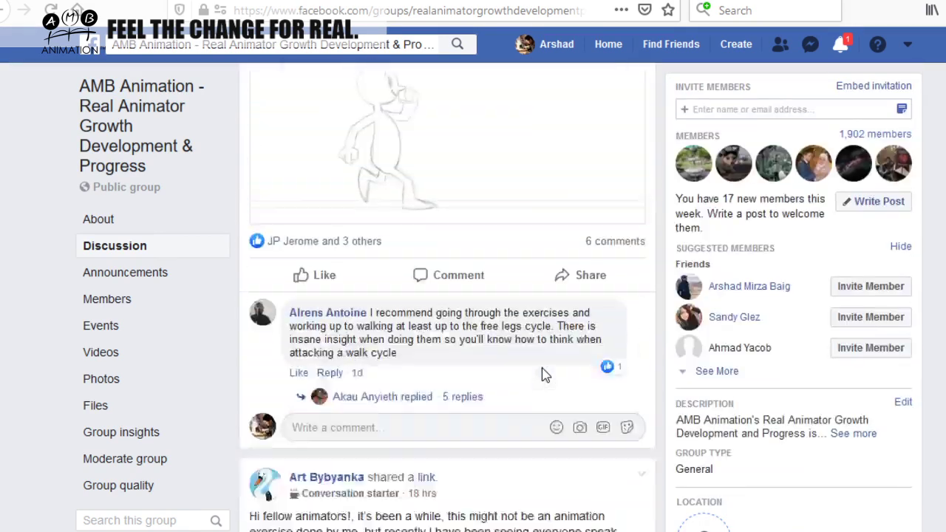
scroll(543, 376, up, 15)
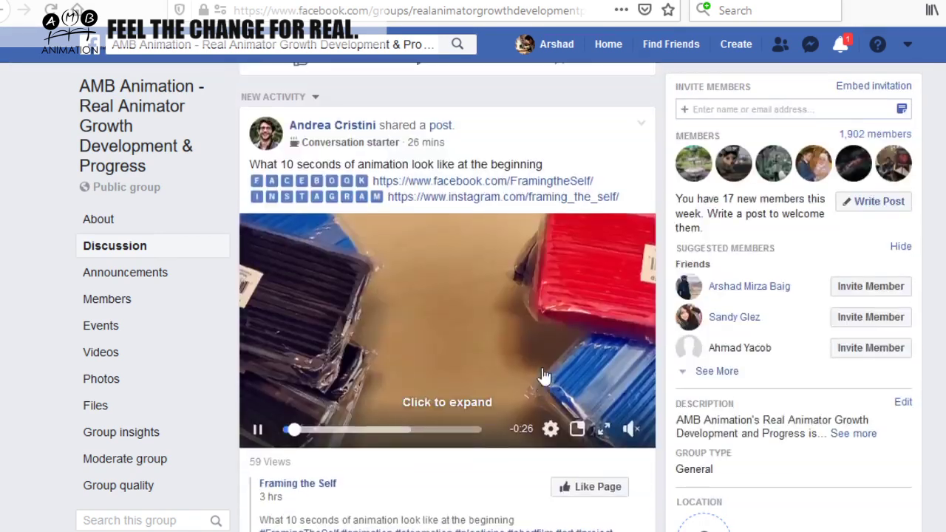
scroll(543, 376, up, 5)
scroll(545, 373, down, 7)
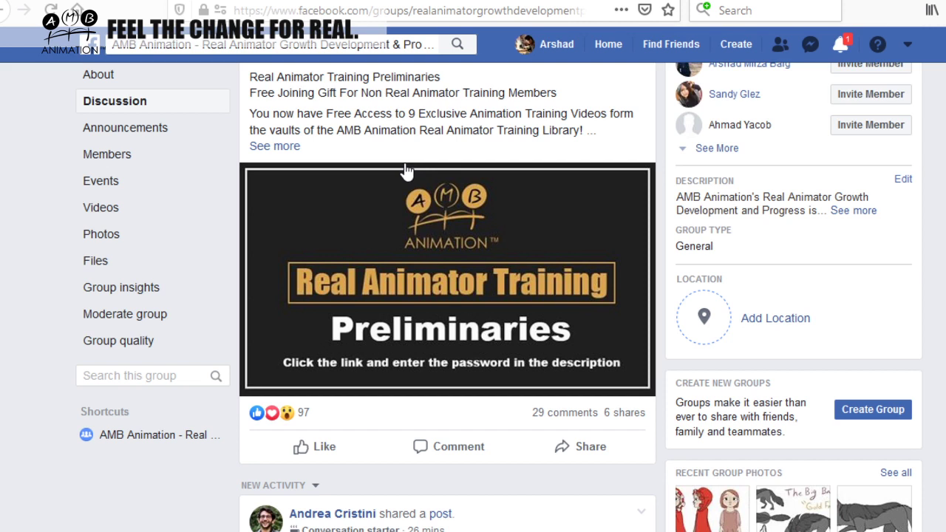
scroll(406, 203, down, 1)
scroll(405, 207, up, 3)
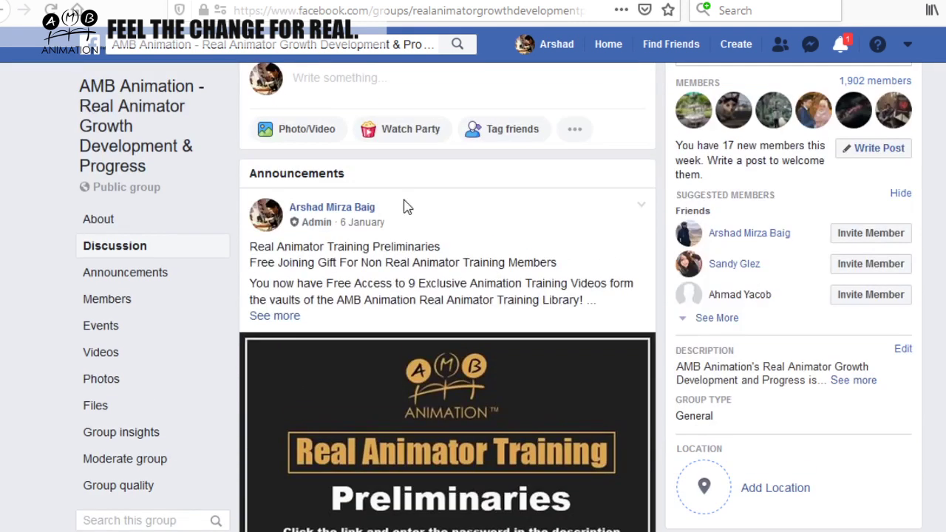
scroll(409, 206, down, 2)
click(273, 147)
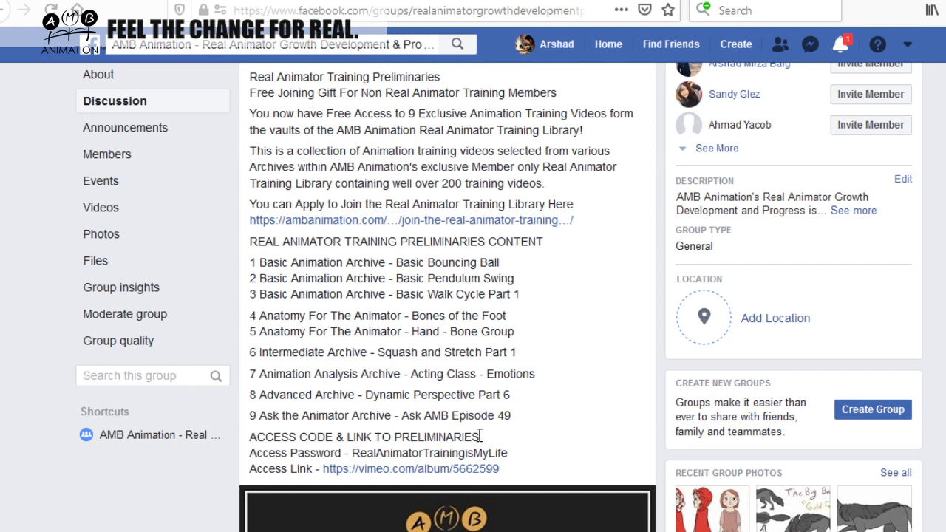
Copy the access password from the announcement and open the Vimeo album link to the preliminaries
drag(509, 453, 342, 453)
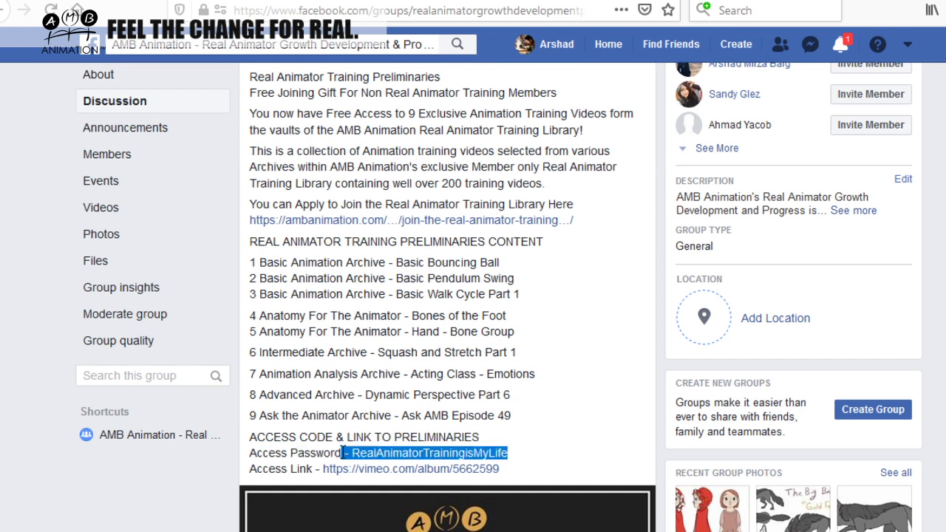
right_click(363, 453)
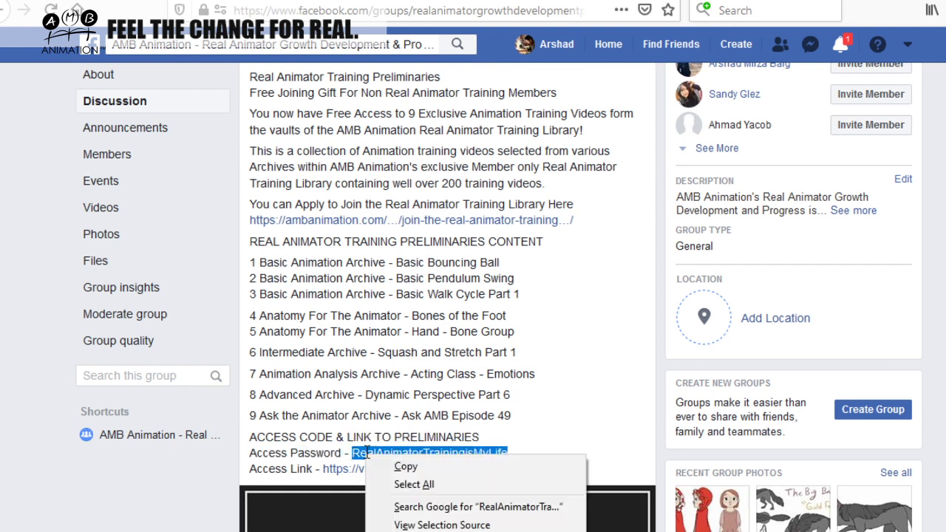
click(402, 468)
click(371, 469)
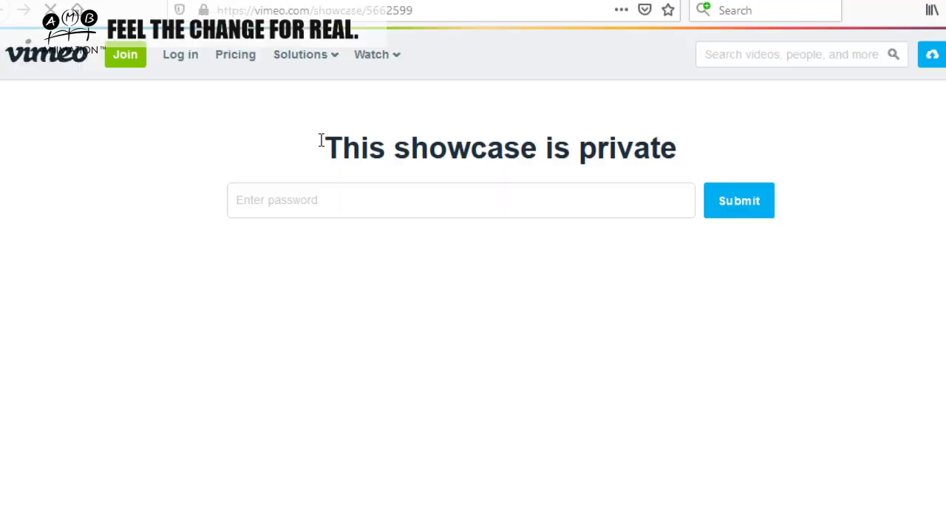
Paste the access password to unlock the private Vimeo showcase, and decline saving the password in the browser
right_click(379, 213)
click(428, 287)
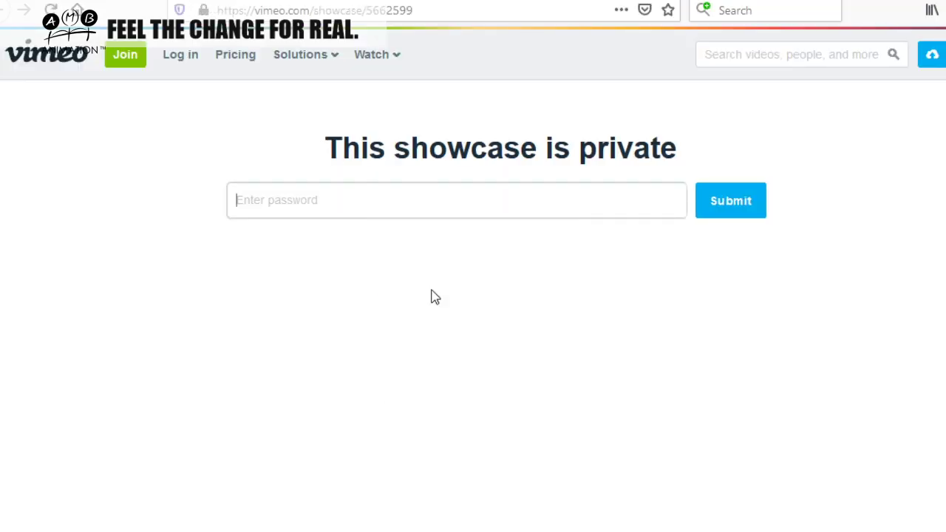
click(742, 214)
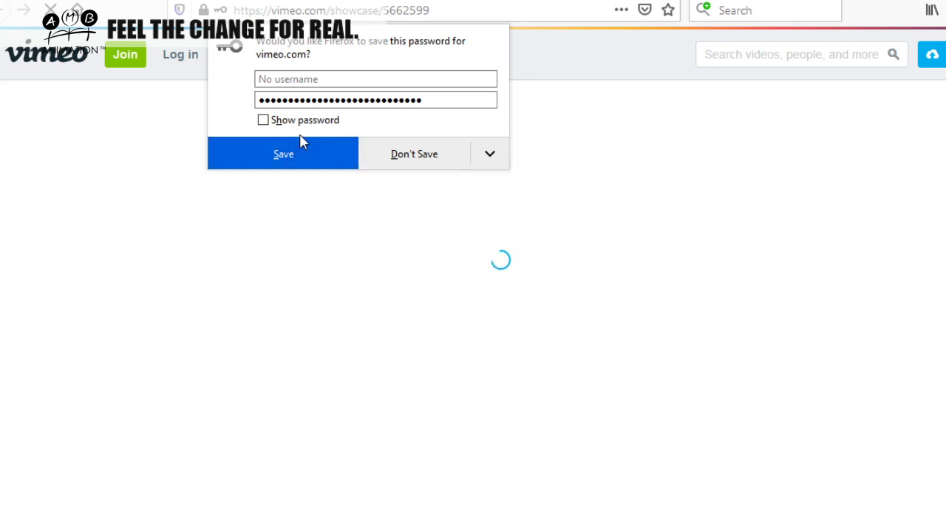
click(409, 156)
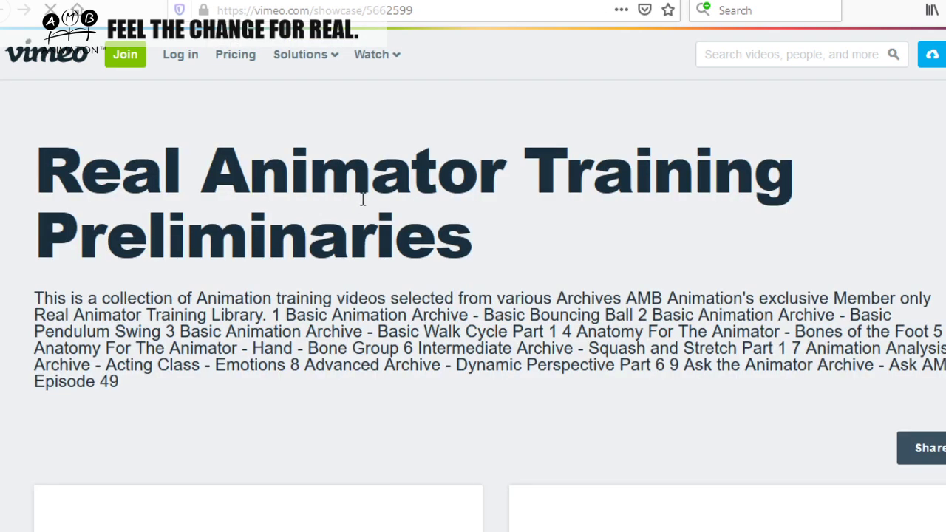
Look through the showcase's preliminary videos, from the basic bouncing ball to the squash and stretch jumping action
scroll(359, 201, down, 5)
scroll(344, 232, down, 20)
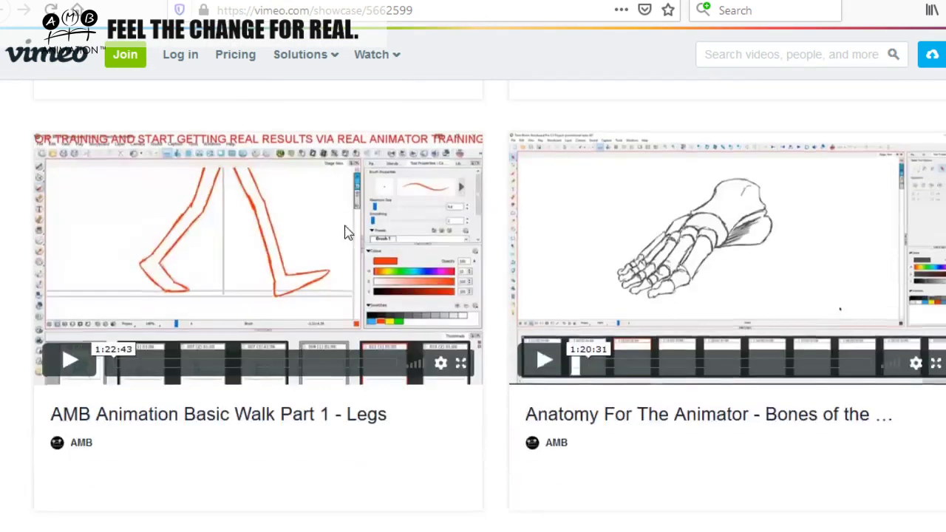
scroll(344, 232, up, 20)
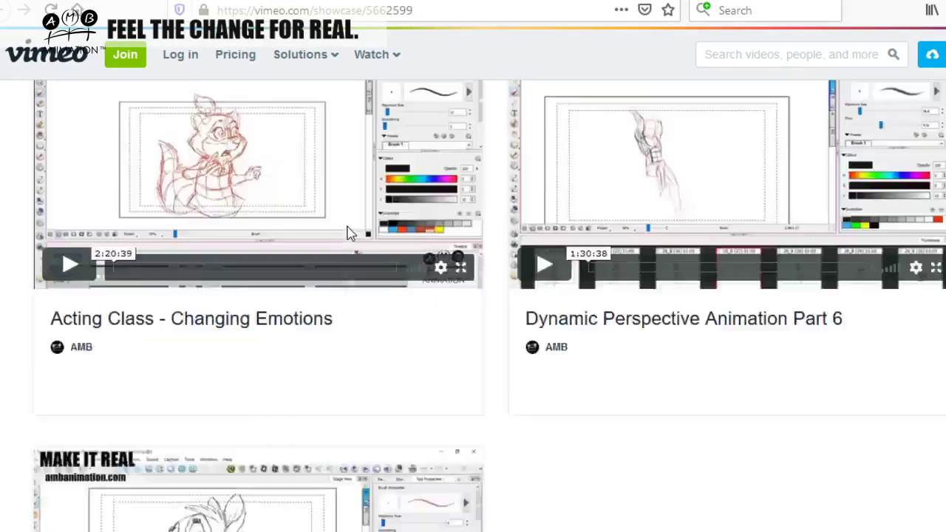
scroll(345, 220, down, 3)
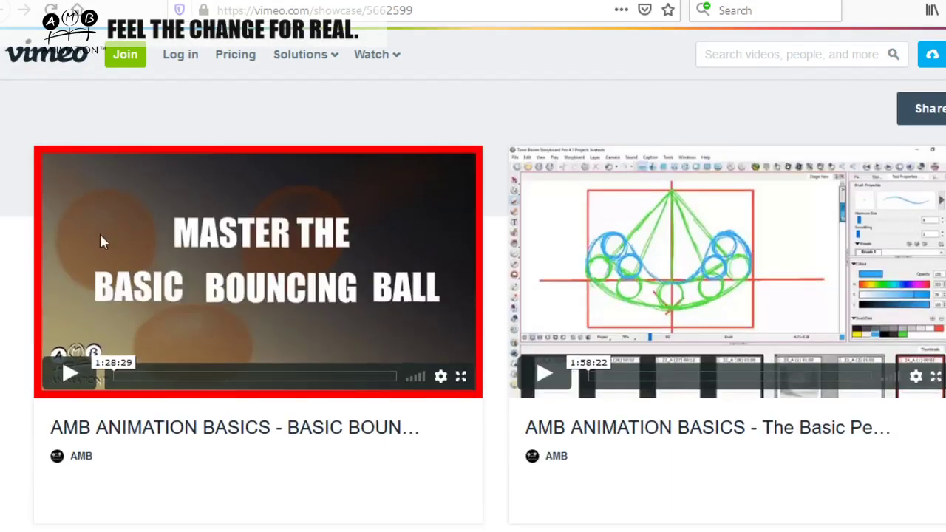
scroll(513, 218, down, 3)
scroll(509, 219, up, 2)
scroll(612, 182, down, 5)
scroll(739, 185, down, 2)
scroll(441, 266, up, 1)
scroll(507, 270, down, 5)
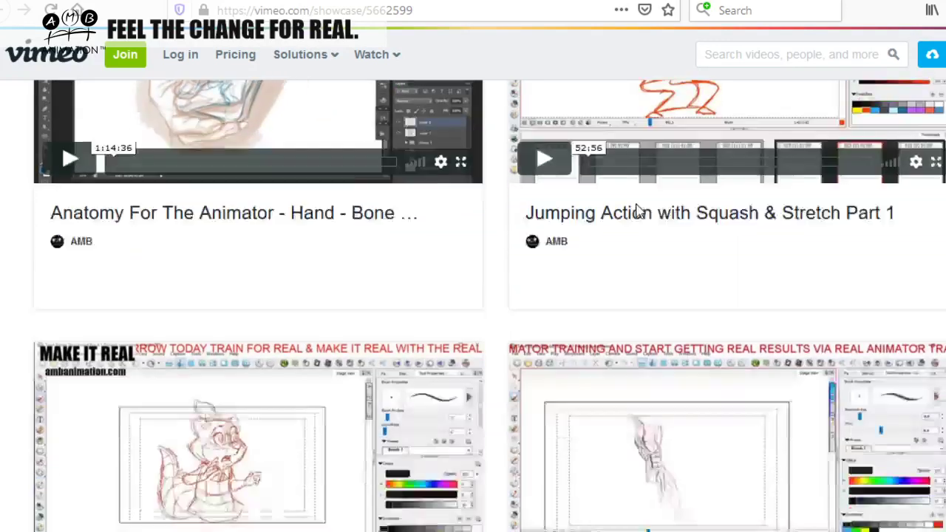
scroll(706, 169, up, 1)
scroll(705, 169, up, 2)
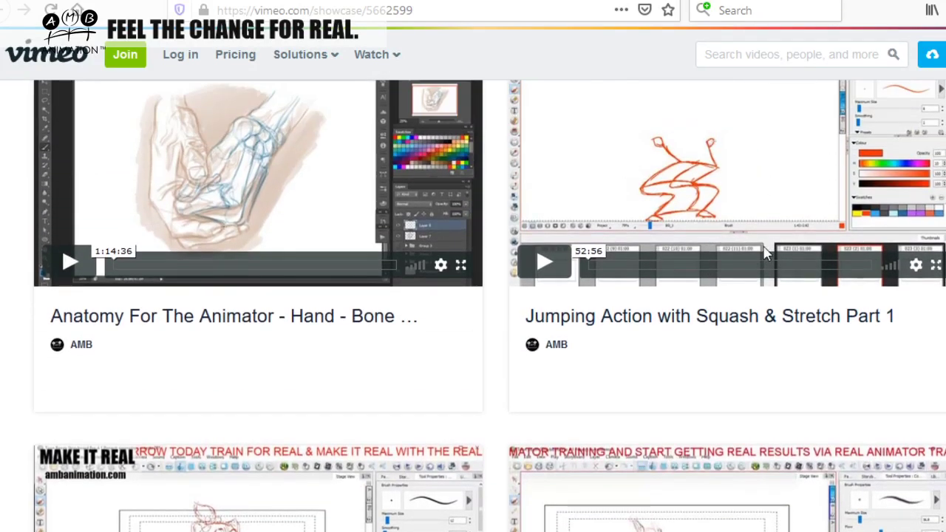
Examine the showcase's remaining videos on changing emotions, dynamic perspective and the ASK AMB live stream episode
scroll(672, 214, down, 6)
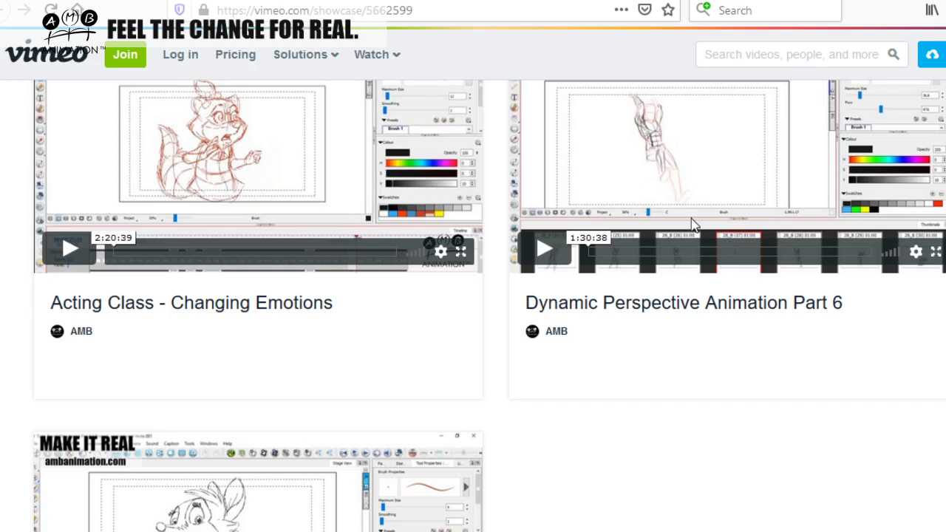
scroll(288, 224, up, 2)
scroll(266, 231, down, 4)
scroll(266, 231, down, 2)
scroll(262, 226, up, 3)
scroll(258, 217, down, 4)
scroll(218, 281, up, 4)
scroll(226, 243, down, 4)
scroll(236, 229, up, 3)
scroll(254, 221, down, 6)
scroll(261, 237, up, 9)
scroll(255, 214, down, 7)
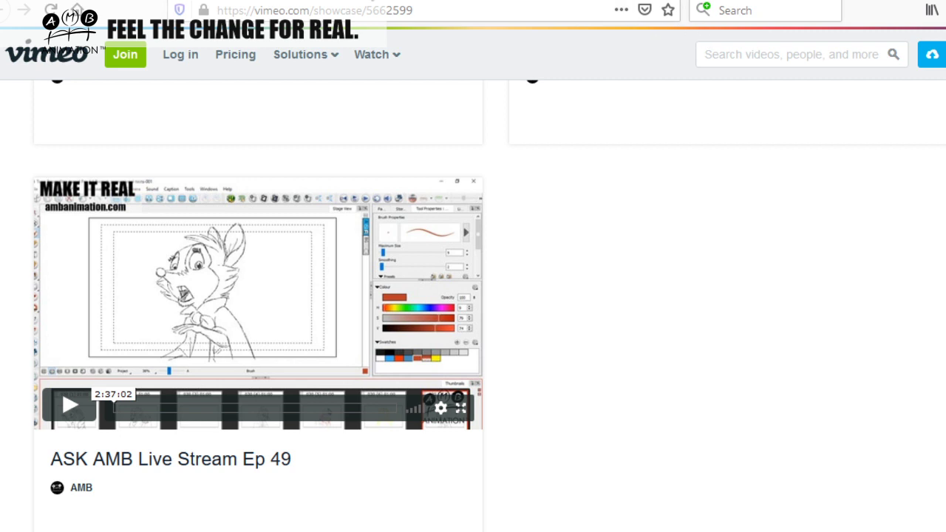
Return to the Facebook group's Real Animator Training Preliminaries announcement and go back up the group page
mouse_move(318, 65)
mouse_move(365, 62)
scroll(286, 222, up, 15)
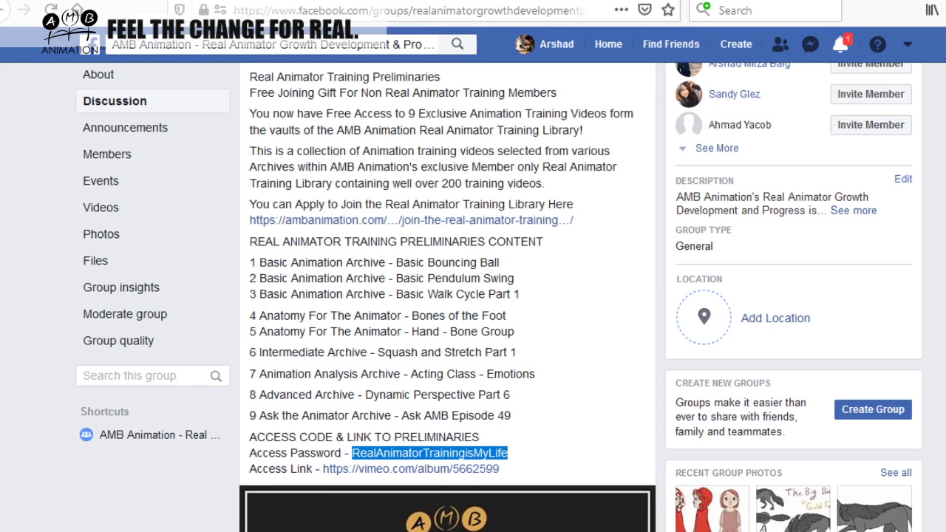
scroll(155, 158, up, 5)
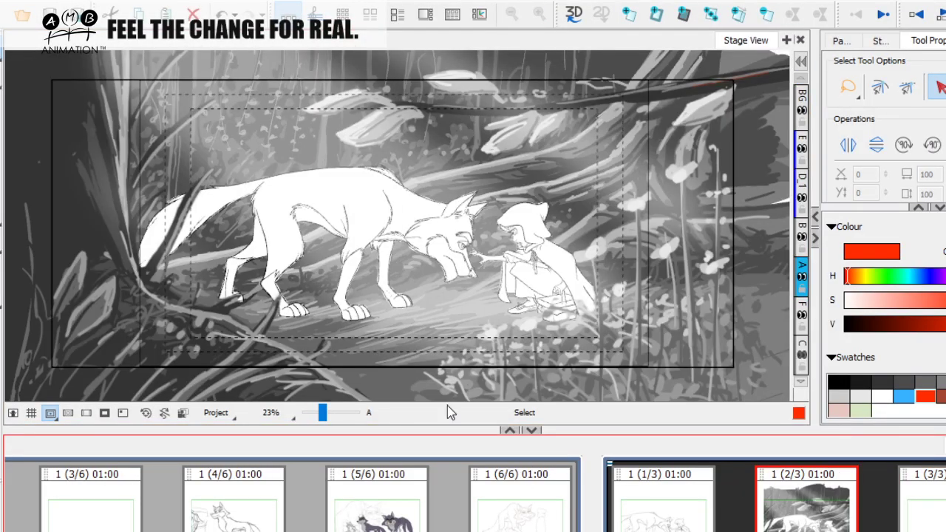
Switch to the storyboard project and review the first scene's character design, running girl and wolf design panels
drag(321, 412, 325, 417)
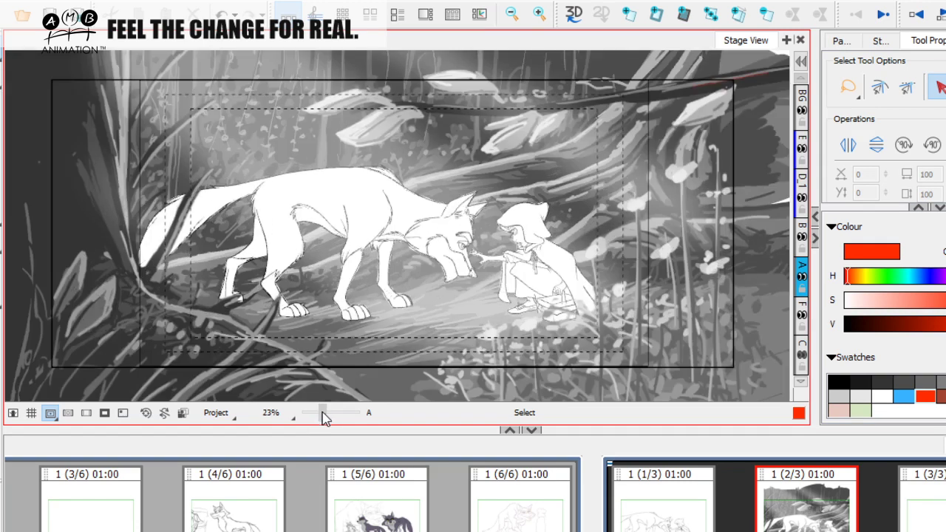
click(663, 523)
click(522, 522)
click(390, 525)
click(243, 519)
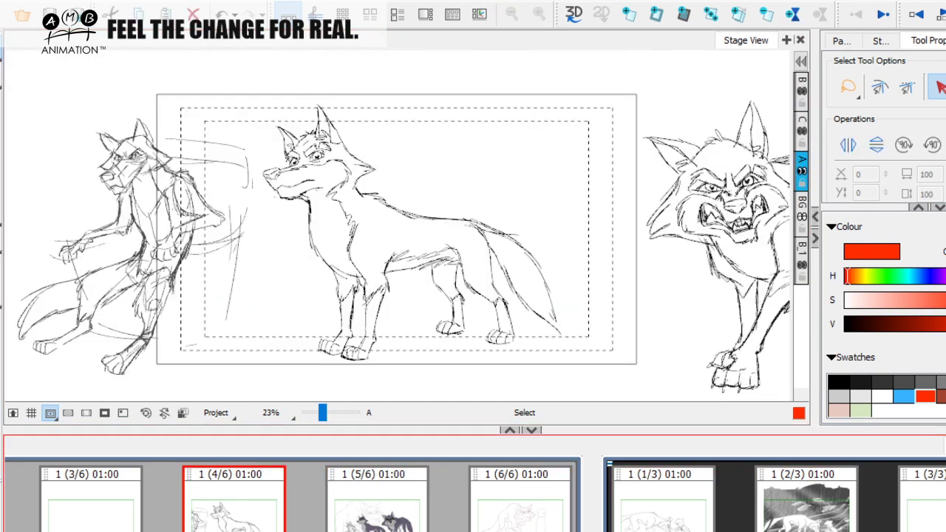
scroll(243, 519, up, 2)
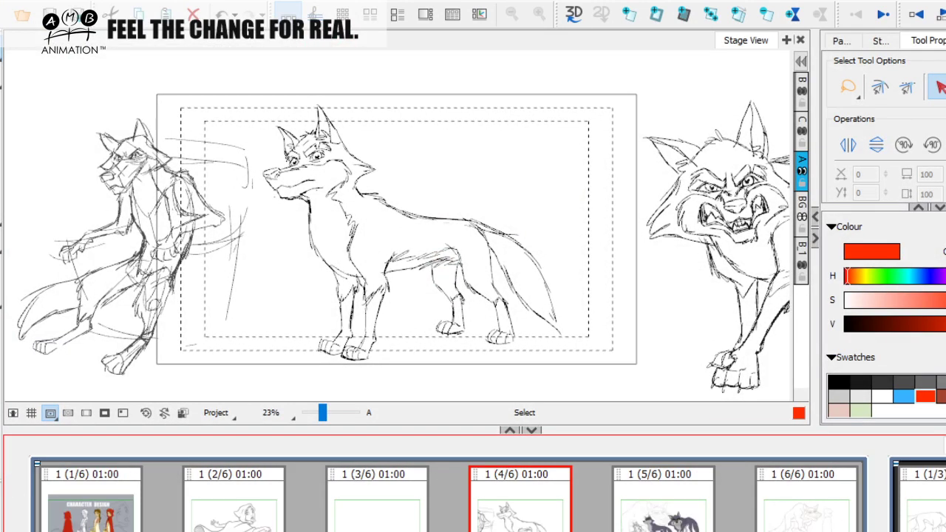
click(109, 528)
click(274, 518)
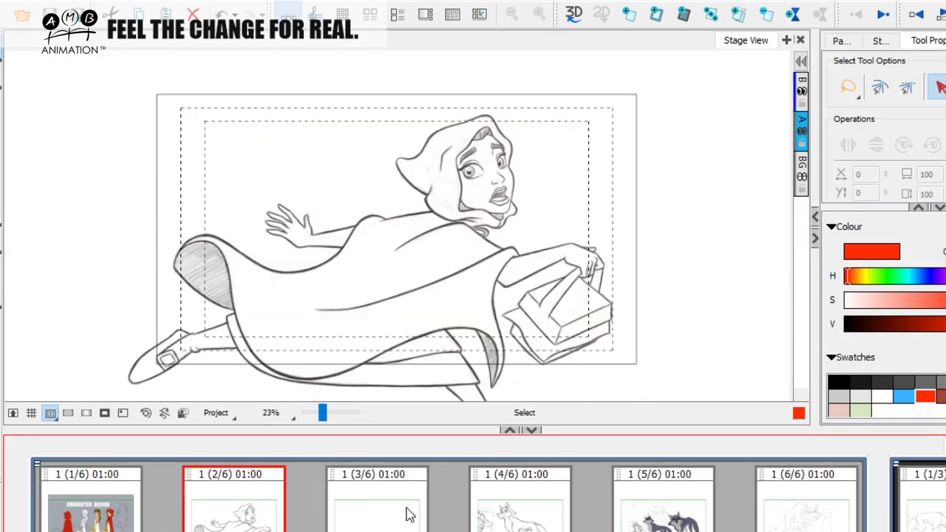
click(526, 520)
click(660, 521)
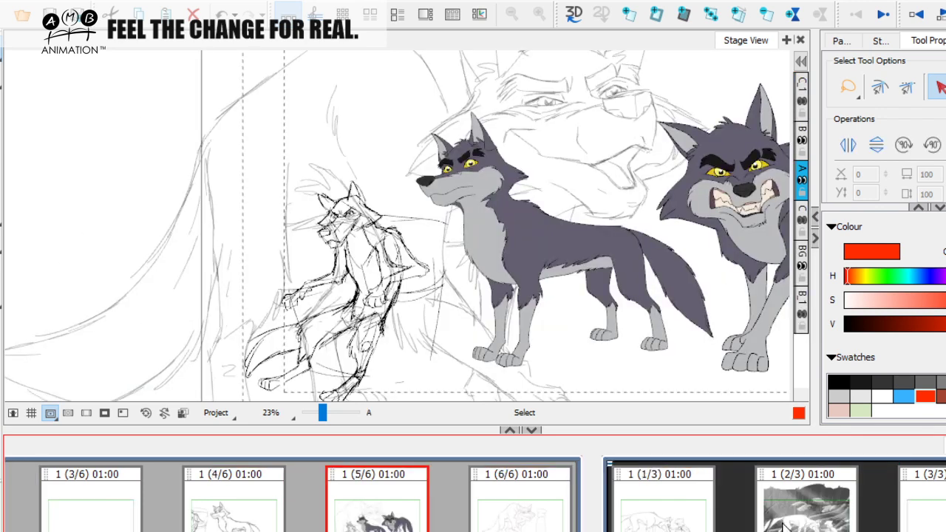
Show the forest panel with the wolf and the crouching girl and inspect its full composition
click(785, 523)
drag(320, 414, 321, 419)
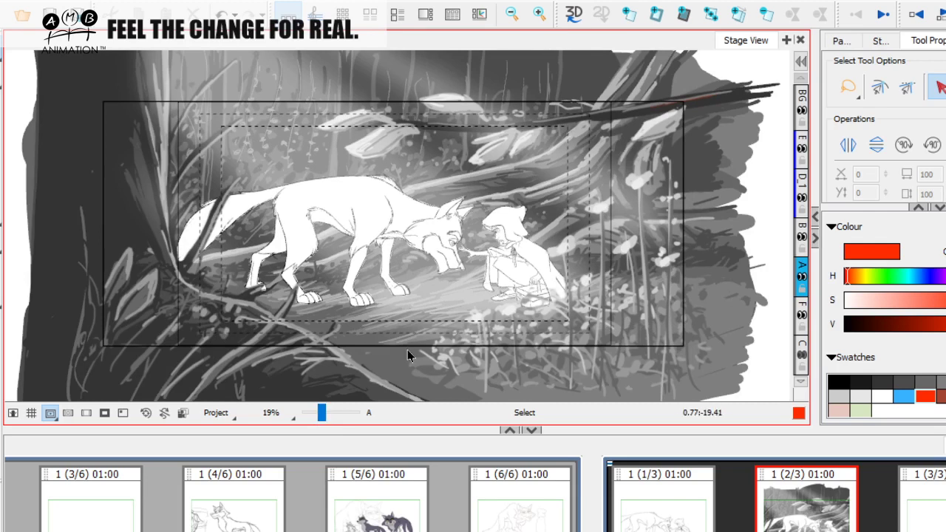
drag(322, 419, 325, 414)
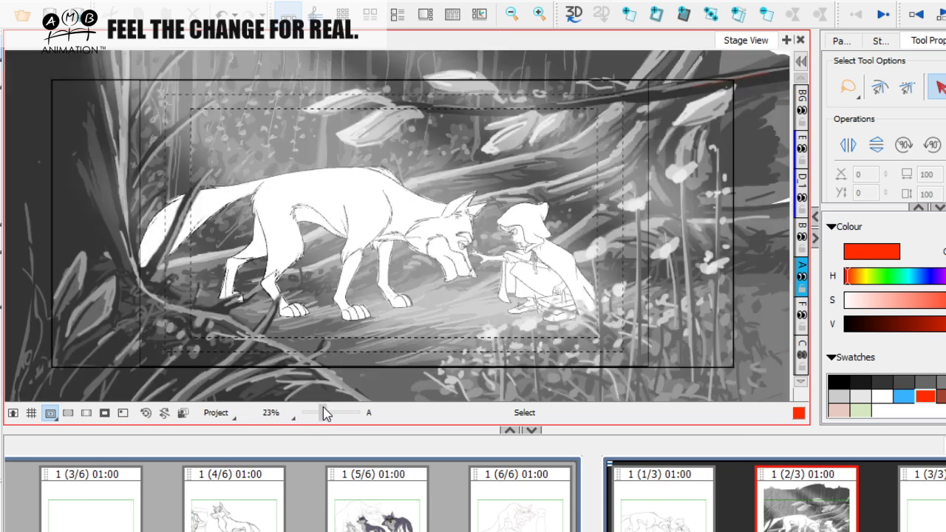
drag(321, 407, 323, 416)
Handwrite "law of staging" in red with the brush on the blank third panel of the second scene
click(909, 510)
click(1, 104)
drag(299, 123, 296, 162)
mouse_move(334, 138)
mouse_down()
mouse_move(338, 158)
mouse_move(385, 133)
mouse_move(430, 153)
mouse_up()
mouse_move(452, 124)
mouse_down()
mouse_move(441, 145)
mouse_move(459, 137)
mouse_up()
mouse_move(359, 174)
mouse_down()
mouse_move(367, 194)
mouse_move(337, 213)
mouse_up()
mouse_move(378, 178)
mouse_down()
mouse_move(414, 185)
mouse_move(419, 207)
mouse_up()
drag(438, 185, 414, 219)
mouse_move(458, 183)
mouse_down()
mouse_move(459, 199)
mouse_move(494, 201)
mouse_move(497, 214)
mouse_up()
click(463, 157)
click(550, 189)
Draw an arrow down from the staging note, write "law of Appeal" beneath it and frame both laws in red
mouse_move(280, 202)
mouse_down()
mouse_move(336, 247)
mouse_move(285, 260)
mouse_up()
drag(283, 275, 296, 320)
mouse_move(344, 299)
mouse_down()
mouse_move(346, 322)
mouse_move(408, 295)
mouse_move(442, 297)
mouse_up()
mouse_move(482, 306)
mouse_down()
mouse_move(509, 280)
mouse_move(509, 289)
mouse_up()
mouse_move(372, 358)
mouse_down()
mouse_move(414, 362)
mouse_move(406, 334)
mouse_up()
mouse_move(426, 326)
mouse_down()
mouse_move(420, 360)
mouse_move(441, 337)
mouse_up()
mouse_move(443, 353)
mouse_down()
mouse_move(461, 323)
mouse_move(473, 345)
mouse_up()
drag(479, 339, 522, 355)
drag(553, 304, 543, 348)
mouse_move(233, 334)
mouse_down()
mouse_move(397, 372)
mouse_move(296, 92)
mouse_up()
drag(243, 150, 255, 356)
Write "Story telling" in red beside the framed laws and circle it
mouse_move(124, 182)
mouse_down()
mouse_move(98, 197)
mouse_move(122, 247)
mouse_up()
mouse_move(141, 179)
mouse_down()
mouse_move(142, 220)
mouse_move(156, 190)
mouse_up()
drag(158, 192, 196, 178)
drag(197, 177, 225, 198)
mouse_move(138, 232)
mouse_down()
mouse_move(135, 268)
mouse_move(150, 232)
mouse_up()
drag(161, 235, 167, 254)
drag(185, 211, 179, 256)
mouse_move(192, 207)
mouse_down()
mouse_move(189, 248)
mouse_move(228, 247)
mouse_move(198, 258)
mouse_up()
mouse_move(112, 266)
mouse_down()
mouse_move(108, 279)
mouse_move(143, 293)
mouse_up()
Write "6 laws" and "2 keys" beside the frame, point an arrow at it and loop the staging and appeal notes
mouse_move(714, 114)
mouse_down()
mouse_move(679, 177)
mouse_move(708, 147)
mouse_move(720, 206)
mouse_up()
mouse_move(733, 178)
mouse_down()
mouse_move(752, 194)
mouse_move(782, 188)
mouse_move(759, 219)
mouse_up()
mouse_move(687, 199)
mouse_down()
mouse_move(625, 250)
mouse_move(669, 241)
mouse_up()
mouse_move(654, 292)
mouse_down()
mouse_move(671, 321)
mouse_move(723, 319)
mouse_up()
drag(717, 274, 712, 318)
mouse_move(736, 290)
mouse_down()
mouse_move(755, 315)
mouse_move(766, 314)
mouse_up()
mouse_move(403, 120)
mouse_down()
mouse_move(329, 212)
mouse_move(554, 265)
mouse_up()
mouse_move(559, 296)
mouse_down()
mouse_move(205, 289)
mouse_move(561, 125)
mouse_move(199, 244)
mouse_up()
Delete all the red handwritten notes from the panel
key(alt+s)
key(ctrl+a)
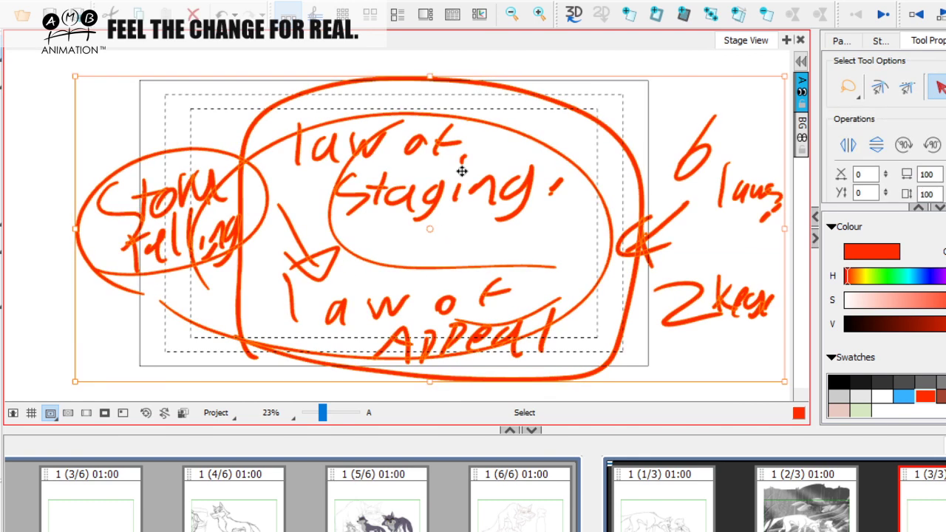
key(Delete)
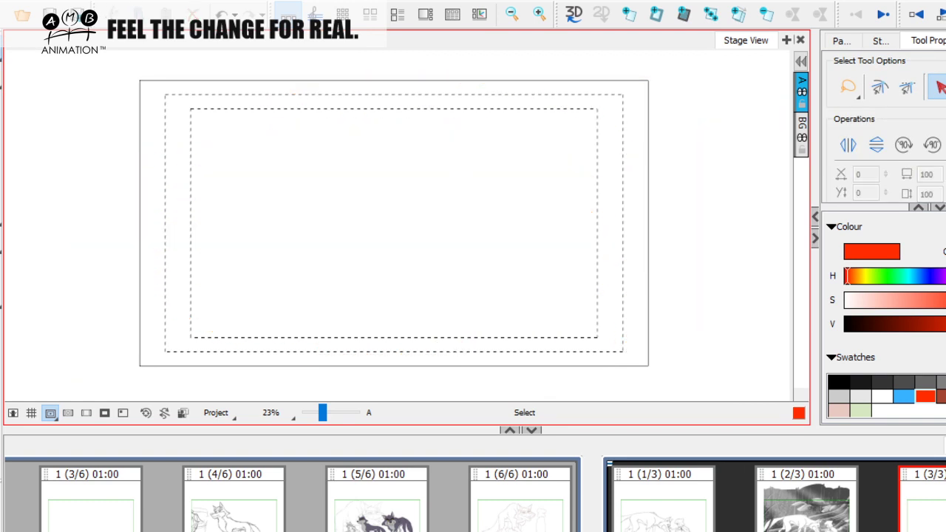